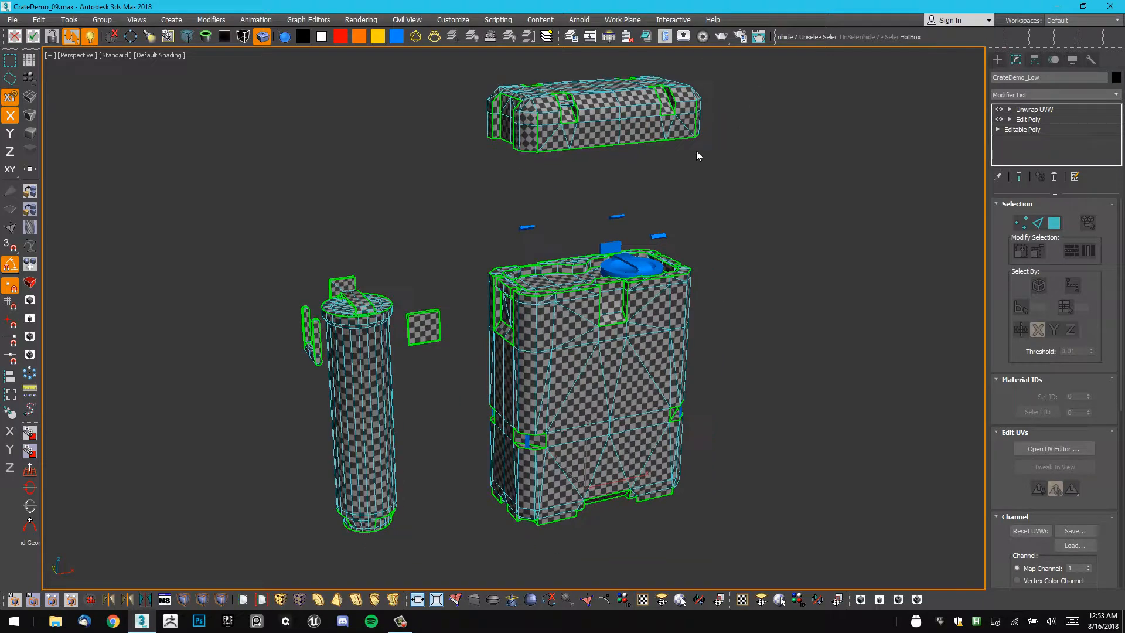
Compare the assembled and exploded low-poly crate by switching its Edit Poly modifier off and back on.
alt+middle_drag(696, 150, 630, 237)
click(999, 120)
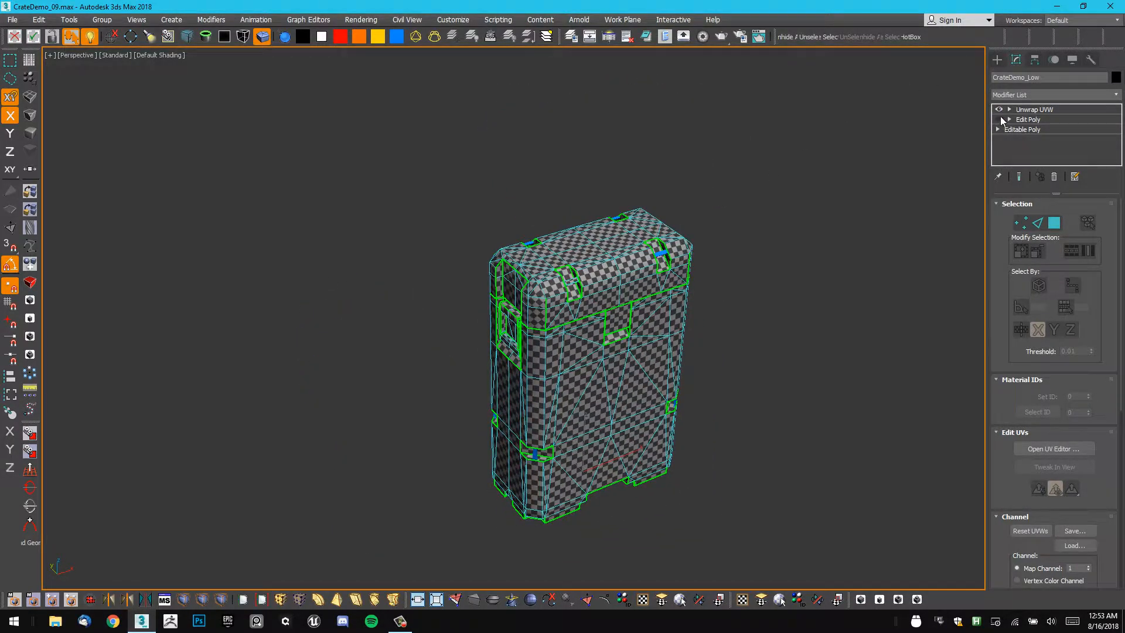
click(999, 120)
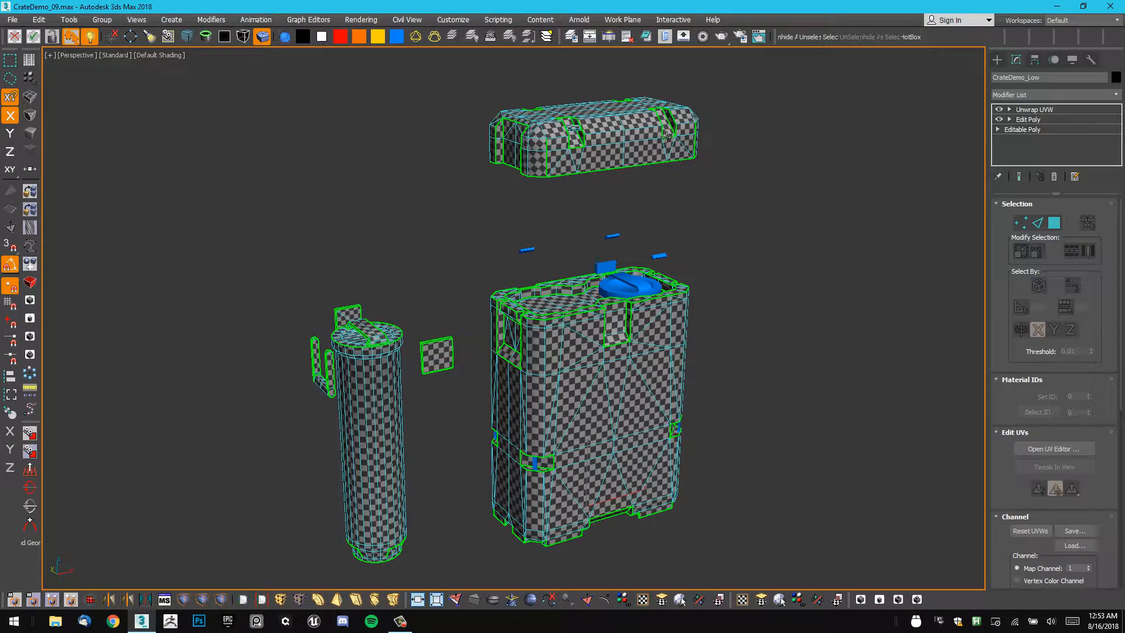
alt+middle_drag(668, 147, 639, 142)
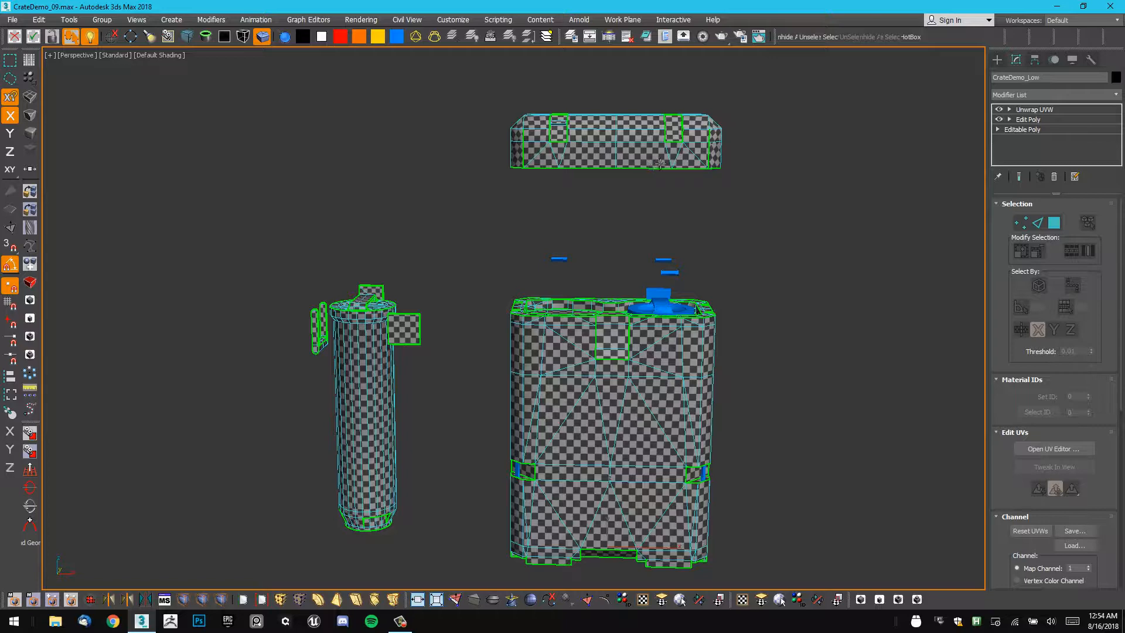
alt+middle_drag(668, 151, 729, 173)
Leave isolation to show the high-poly crate, and hide the low-poly mesh.
click(789, 194)
key(alt+q)
click(584, 121)
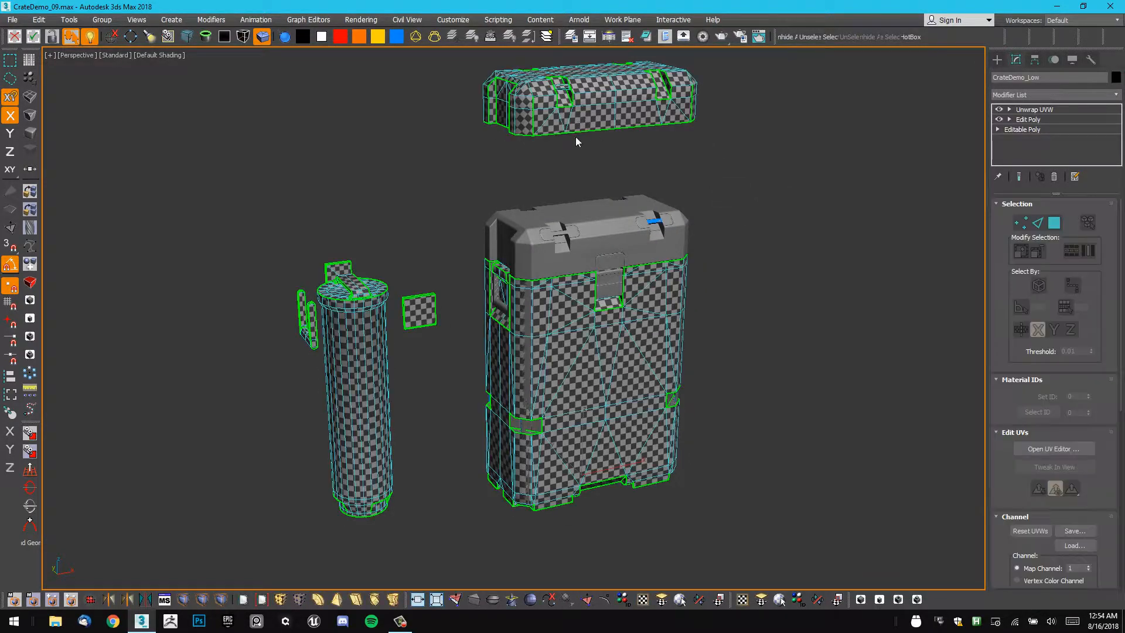
middle_drag(591, 142, 573, 167)
key(Delete)
key(ctrl+z)
scroll(597, 208, up, 5)
key(Delete)
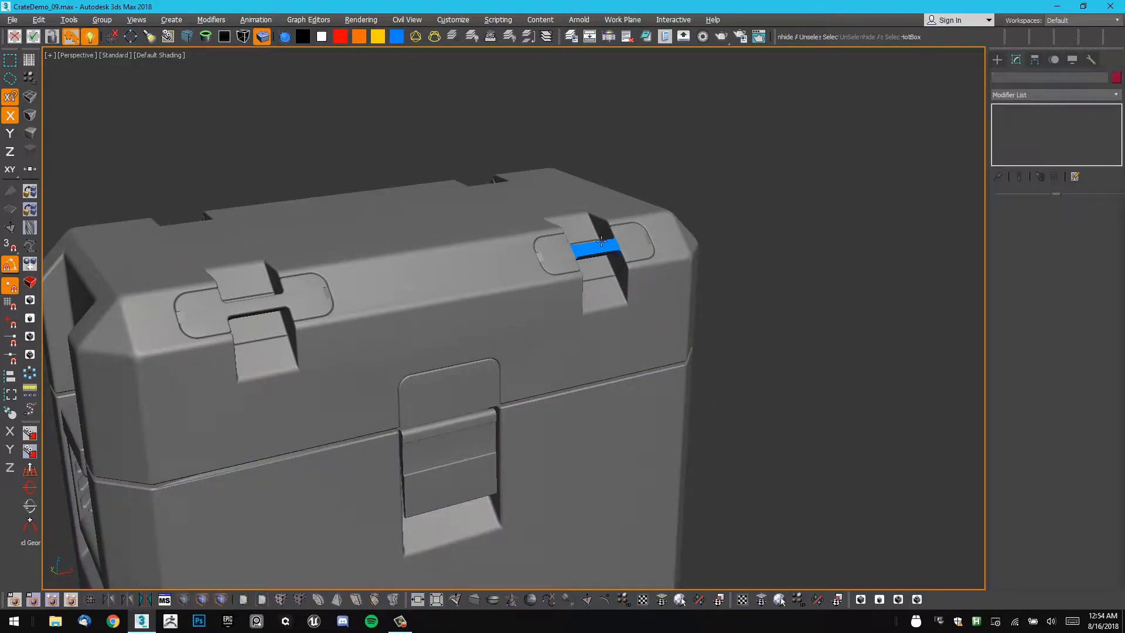
Hide the high-poly lid to expose the canisters inside the crate.
click(600, 247)
middle_drag(600, 246, 612, 220)
scroll(612, 219, down, 2)
click(639, 175)
click(628, 225)
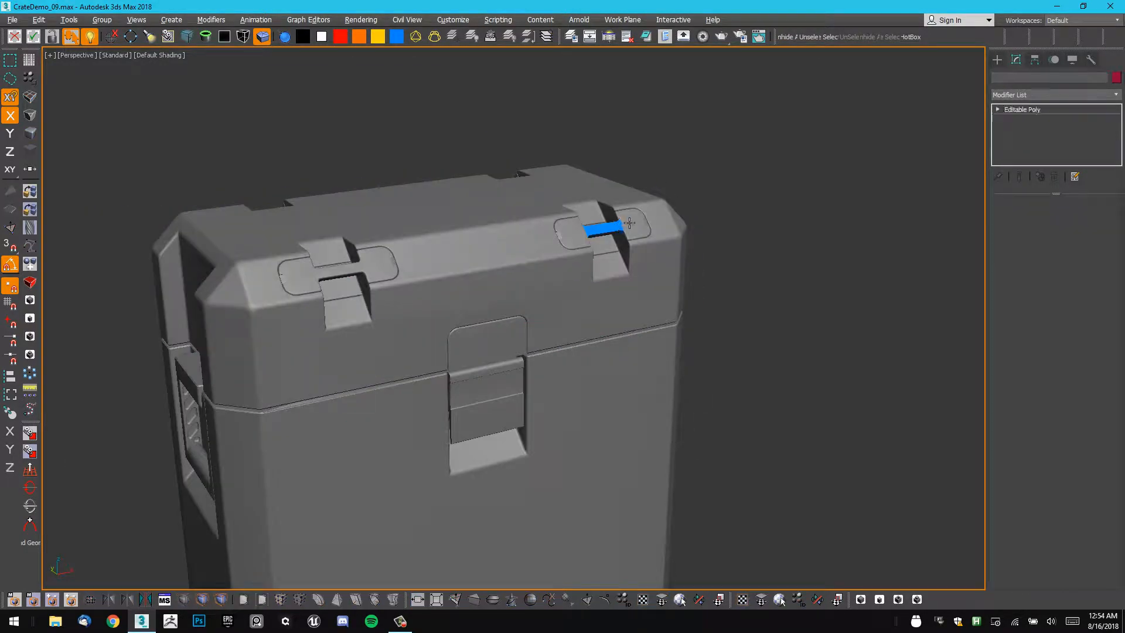
key(Delete)
Select the blue low-poly canister together with its small floating pieces and move them well clear of the high-poly crate.
click(611, 229)
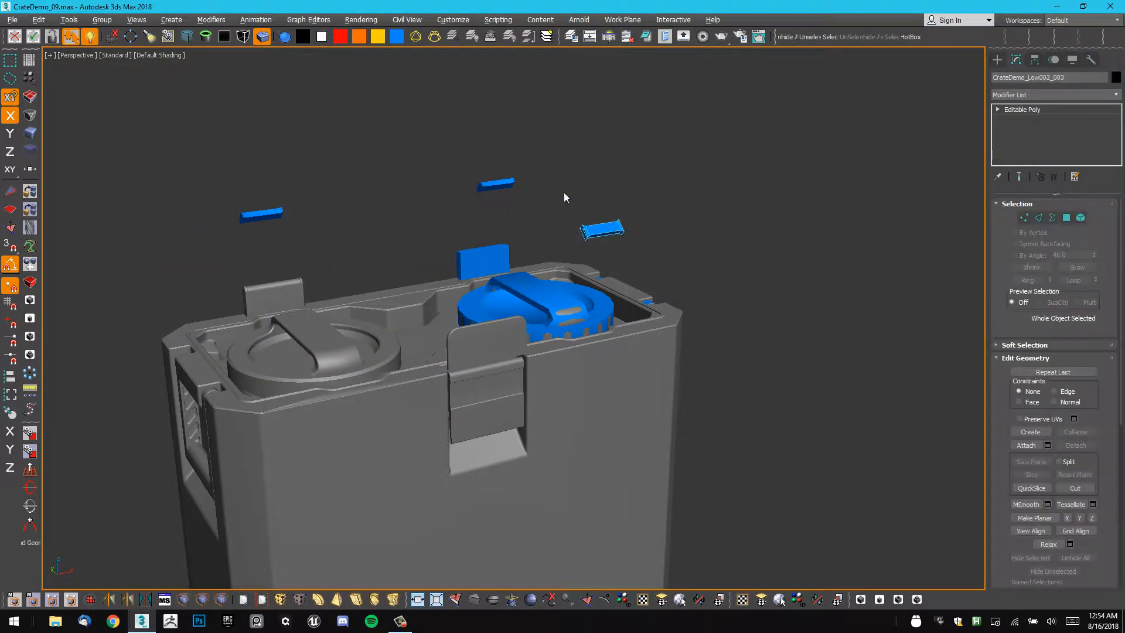
click(284, 39)
scroll(590, 181, down, 4)
middle_drag(590, 181, 527, 150)
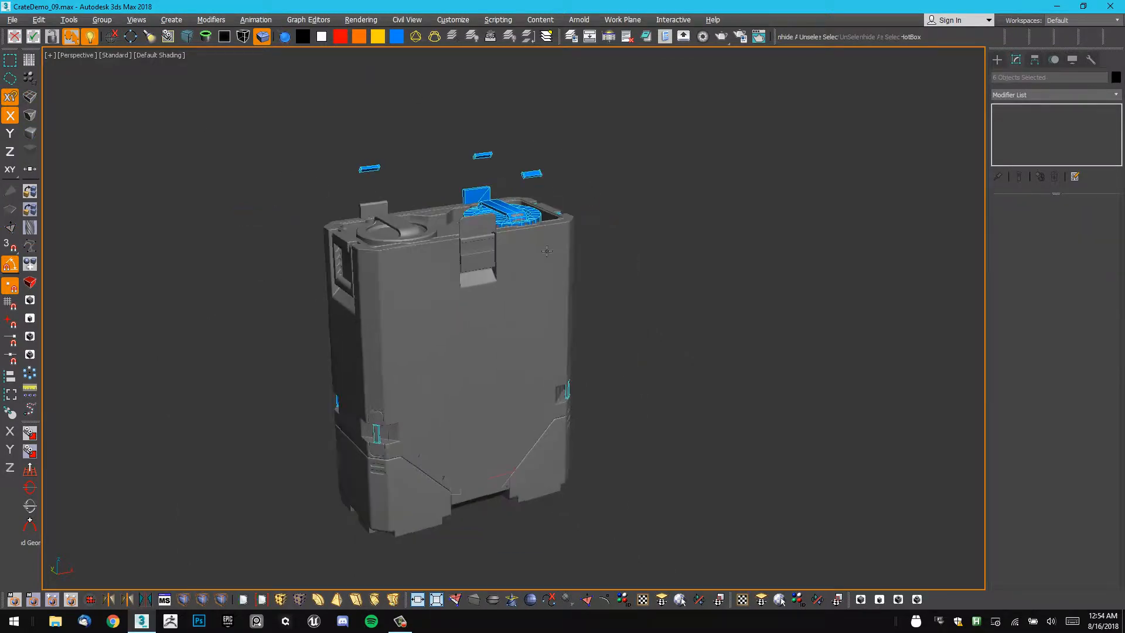
drag(497, 471, 748, 310)
right_click(748, 310)
key(ctrl+y)
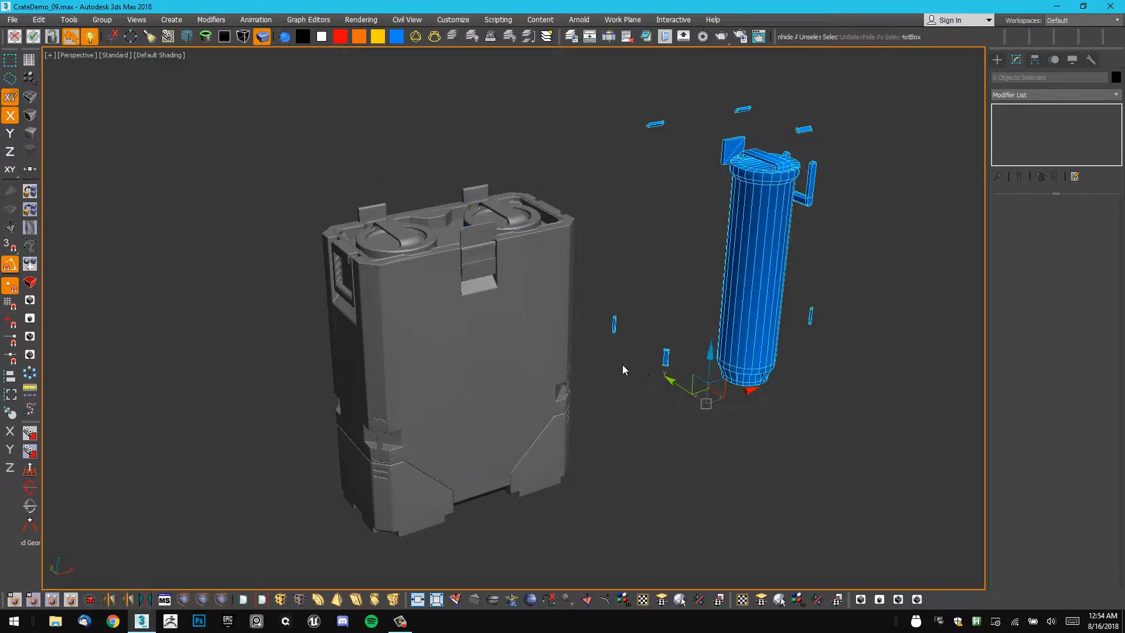
drag(745, 391, 852, 343)
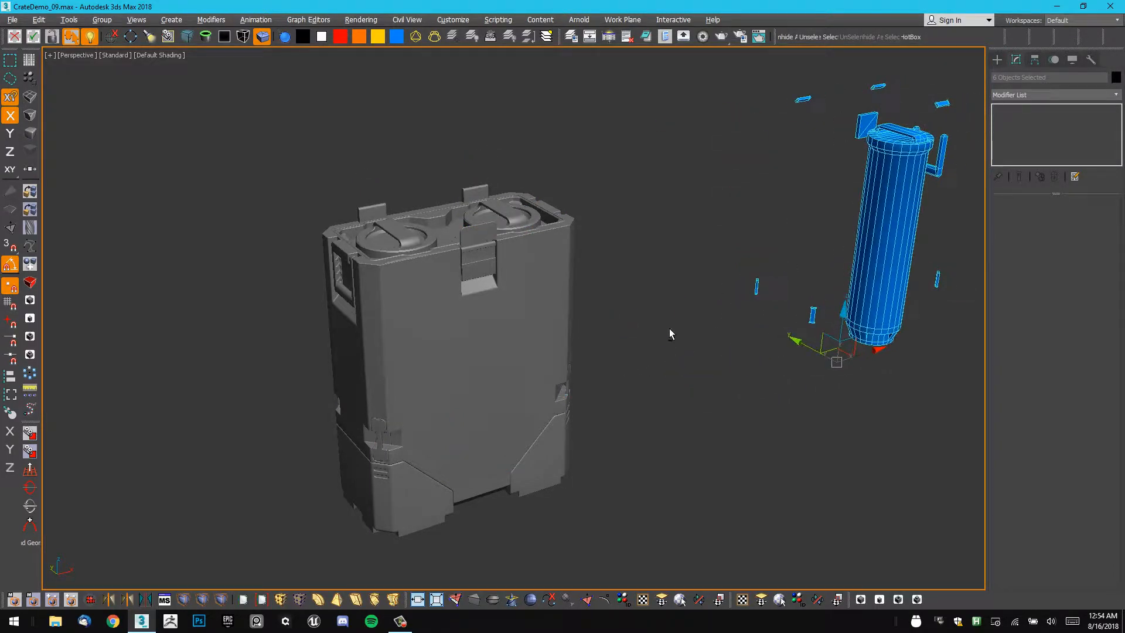
Bring the hidden objects back, select the low-poly crate mesh, and display it in solid blue instead of the checker pattern.
alt+middle_drag(671, 330, 610, 314)
mouse_move(654, 268)
middle_down()
mouse_move(663, 262)
mouse_move(649, 254)
middle_up()
click(663, 262)
key(alt+q)
click(487, 203)
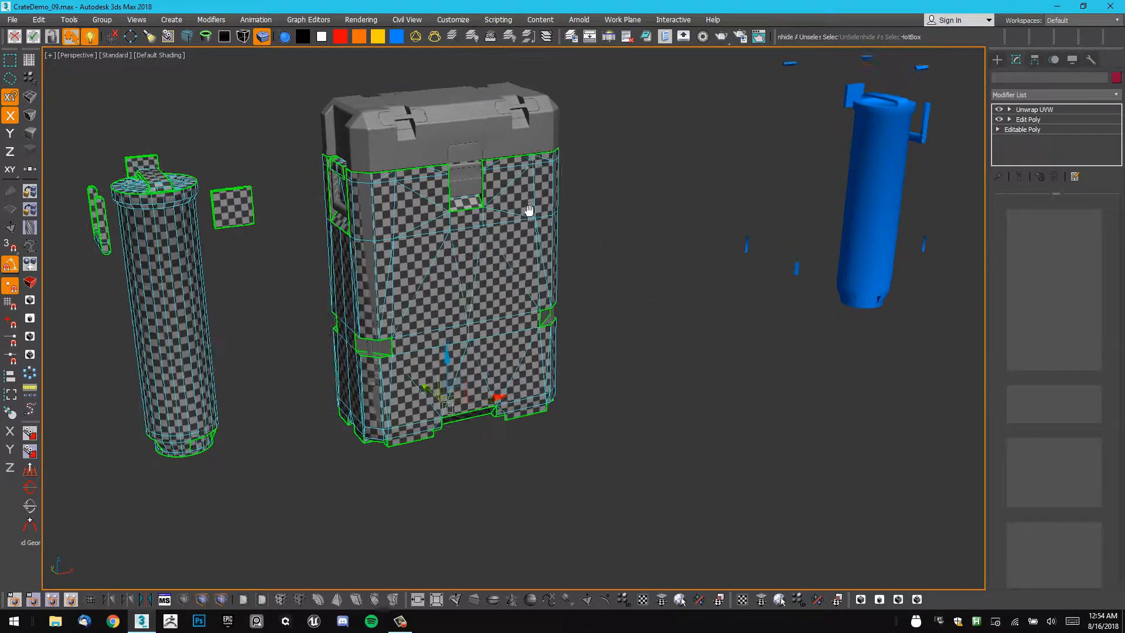
key(z)
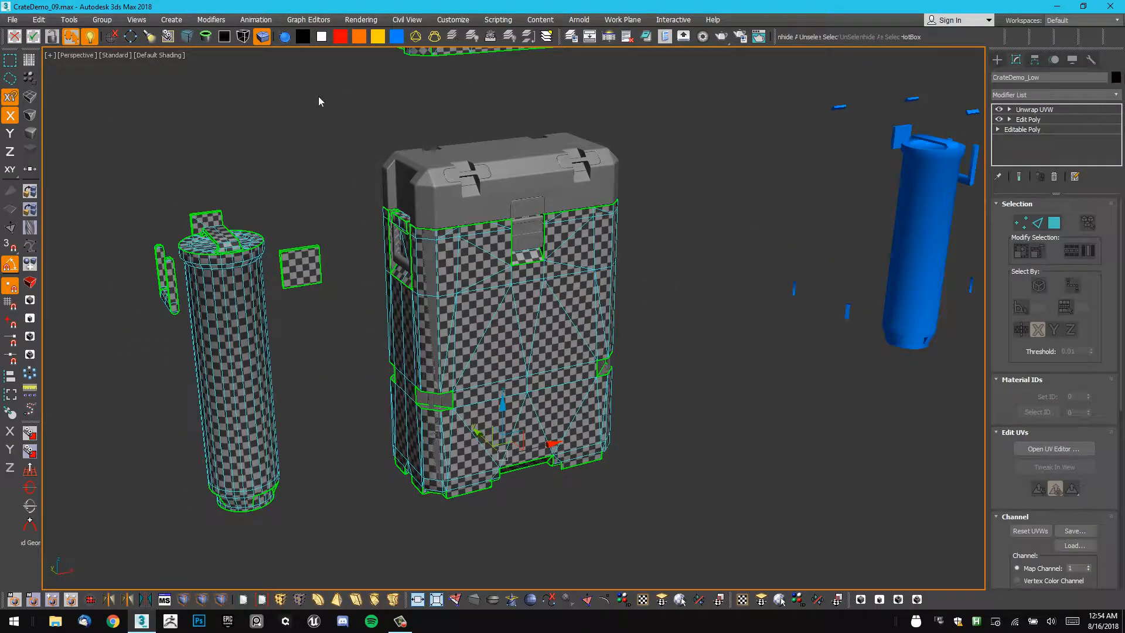
click(285, 36)
alt+middle_drag(586, 246, 553, 450)
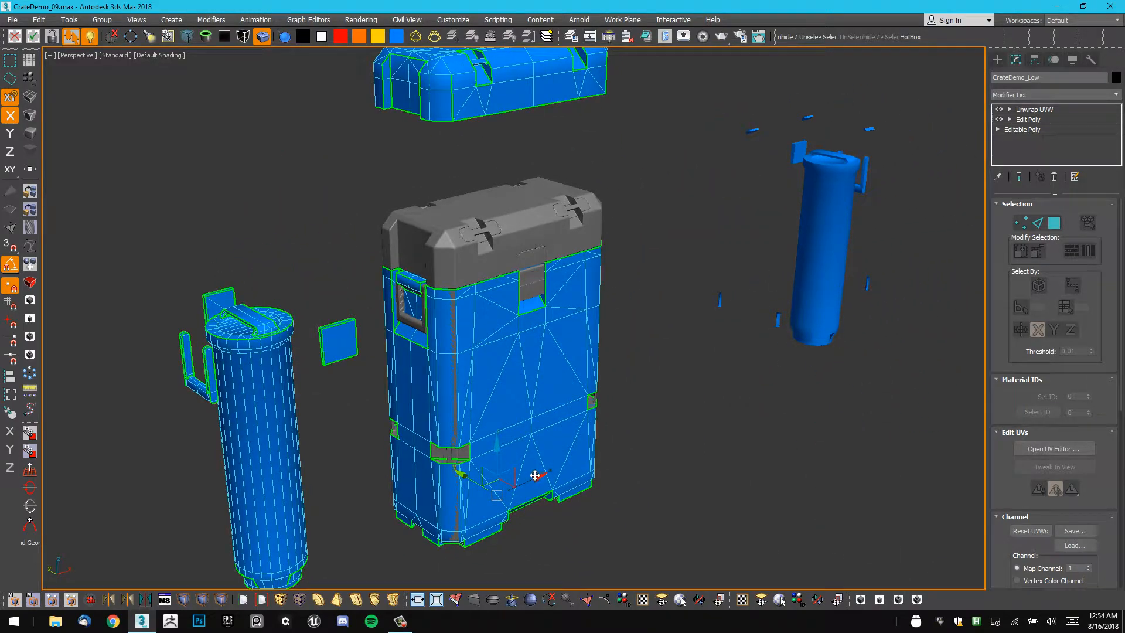
drag(535, 476, 594, 350)
right_click(594, 350)
drag(470, 479, 371, 330)
right_click(370, 330)
Toggle the Edit Poly modifier repeatedly to check how the exploded low-poly parts line up with the assembled high-poly crate.
alt+middle_drag(539, 258, 808, 132)
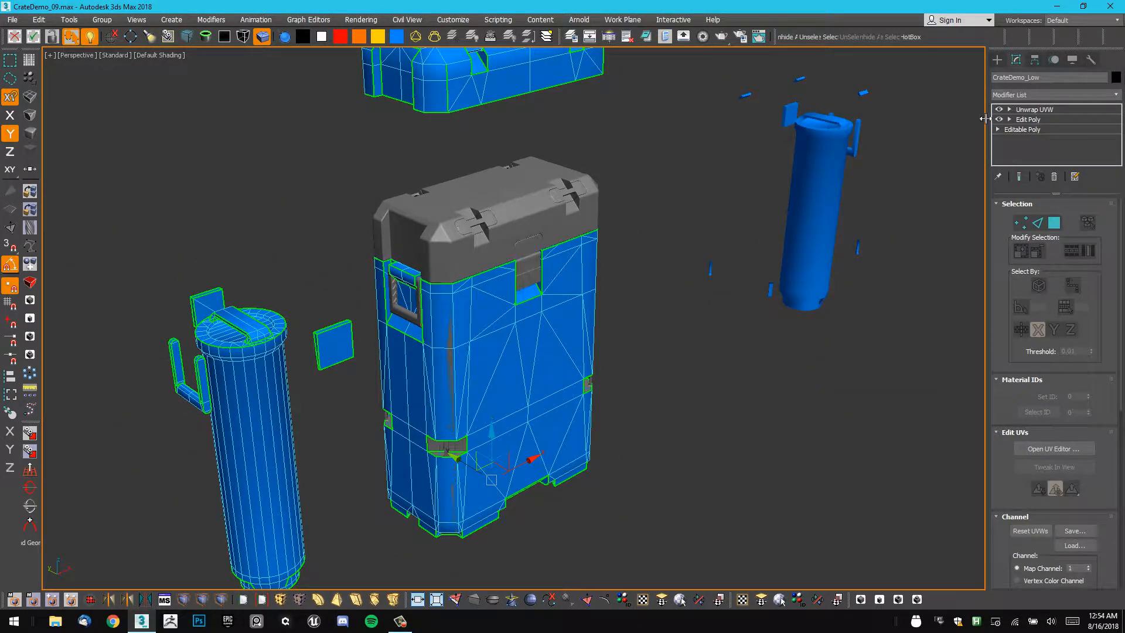
click(999, 120)
click(999, 119)
click(999, 119)
click(999, 119)
click(999, 119)
click(999, 119)
click(999, 120)
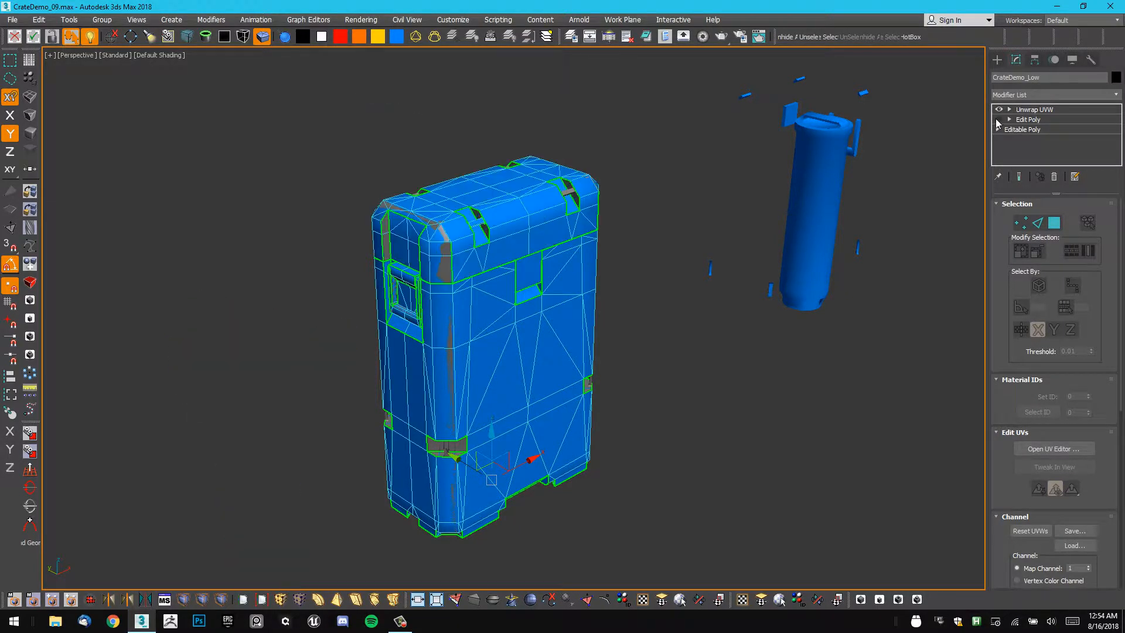
click(999, 120)
click(999, 120)
click(999, 120)
alt+middle_drag(844, 141, 798, 146)
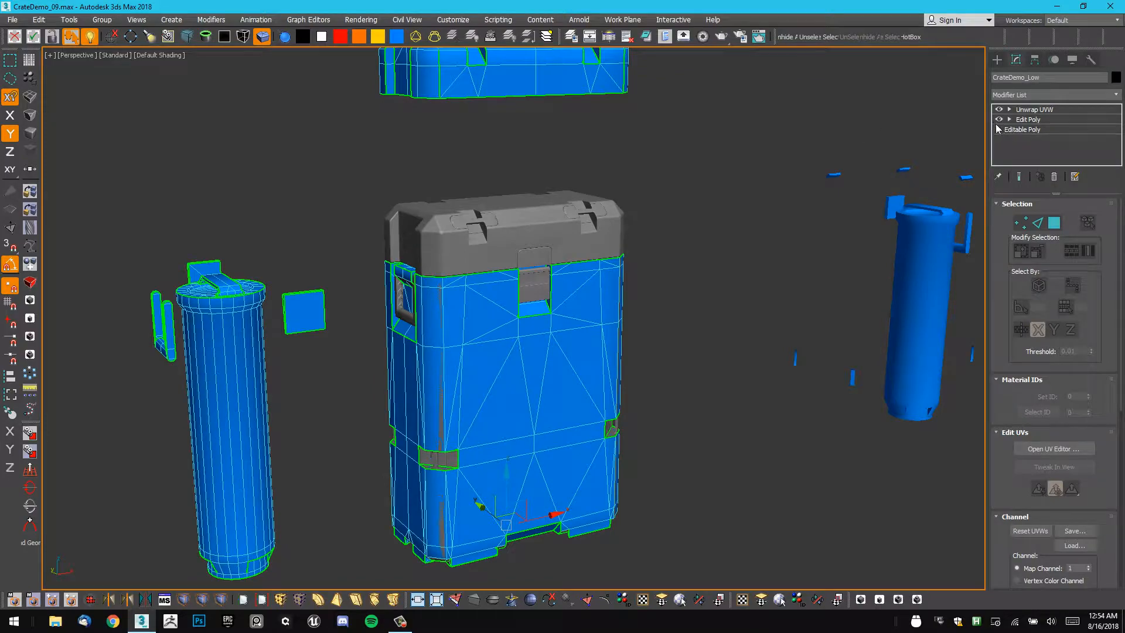
alt+middle_drag(550, 144, 518, 194)
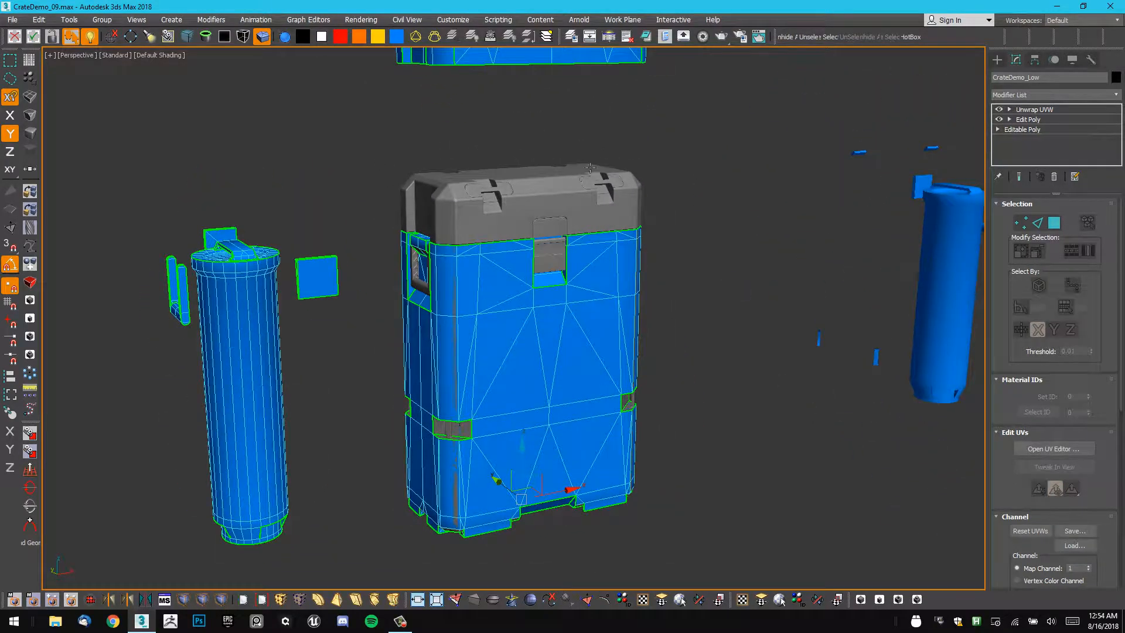
Select the high-poly lid on top of the crate.
alt+middle_drag(590, 167, 602, 189)
click(617, 180)
scroll(560, 180, up, 1)
click(550, 218)
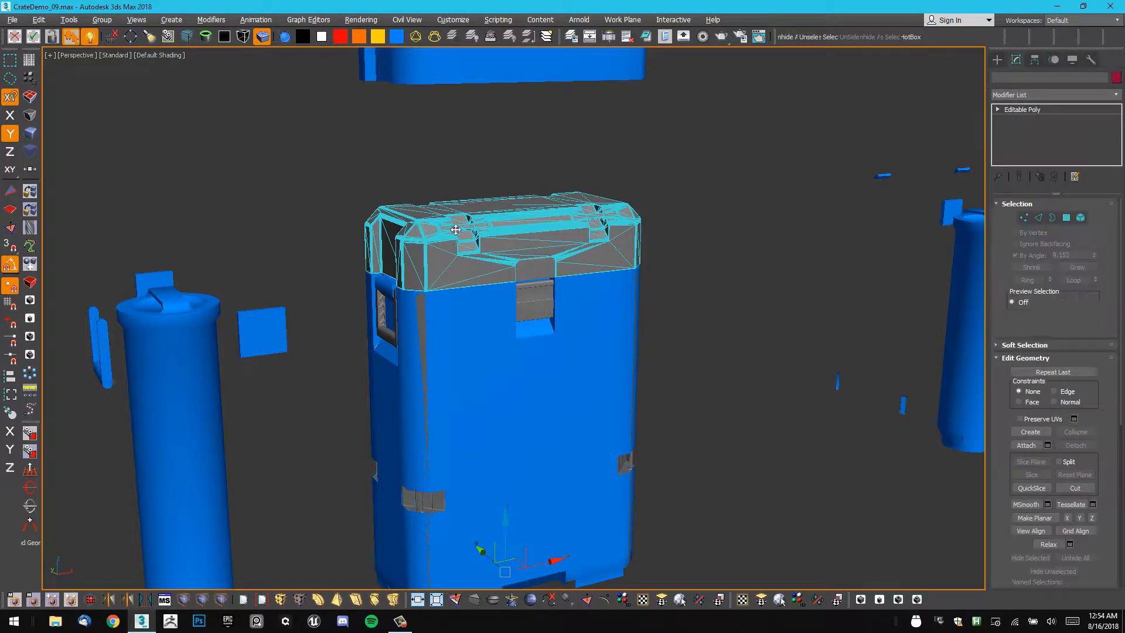
alt+middle_drag(550, 218, 535, 306)
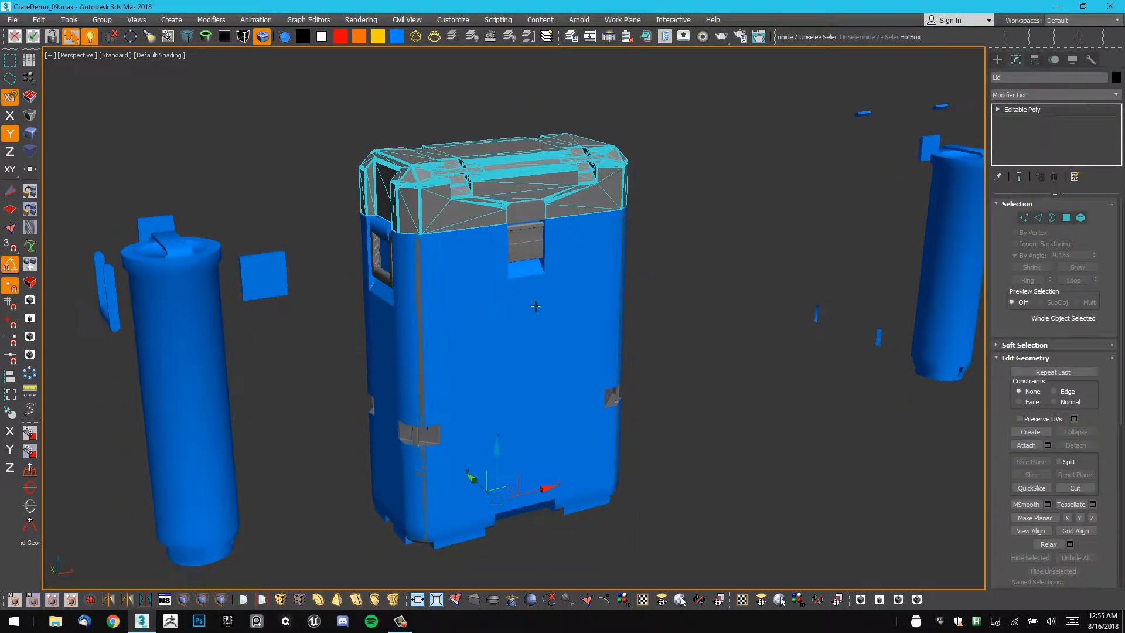
middle_drag(519, 417, 514, 457)
drag(492, 477, 485, 340)
key(ctrl+z)
middle_drag(525, 252, 514, 291)
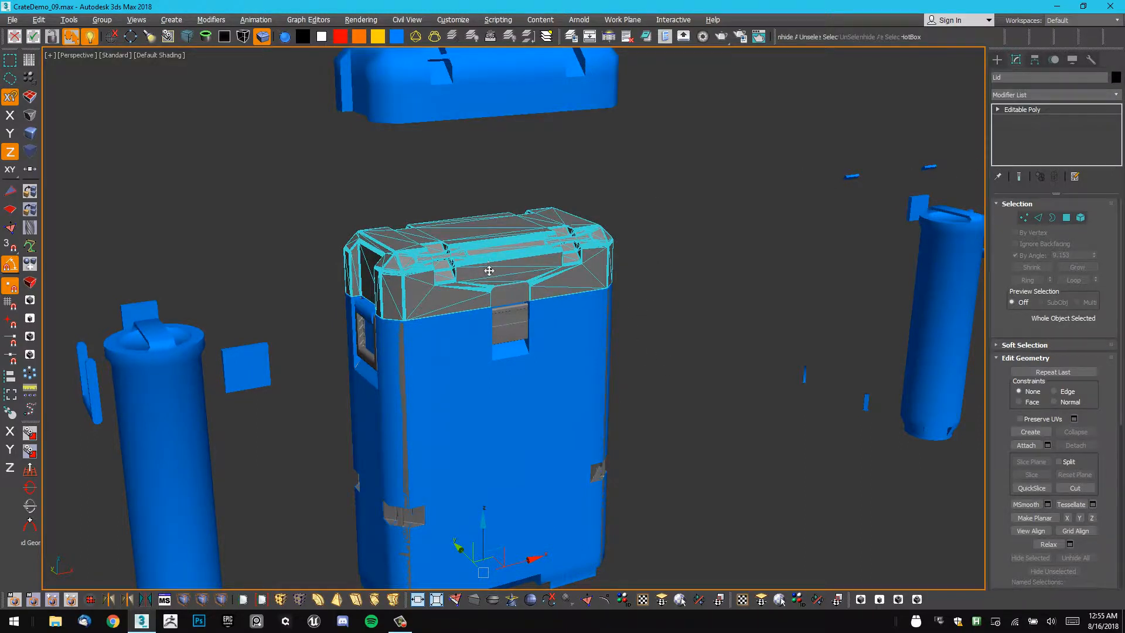
drag(490, 270, 505, 181)
key(ctrl+z)
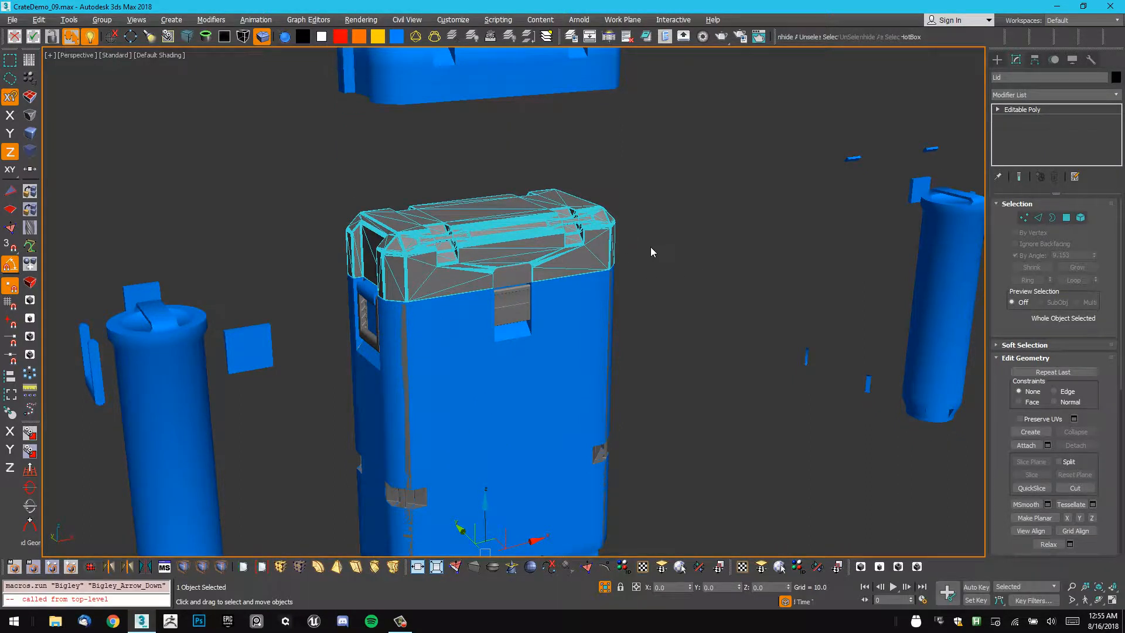
Show the status bar and the animation timeline, and turn on Auto Key recording at frame 0.
key(Down)
key(Down)
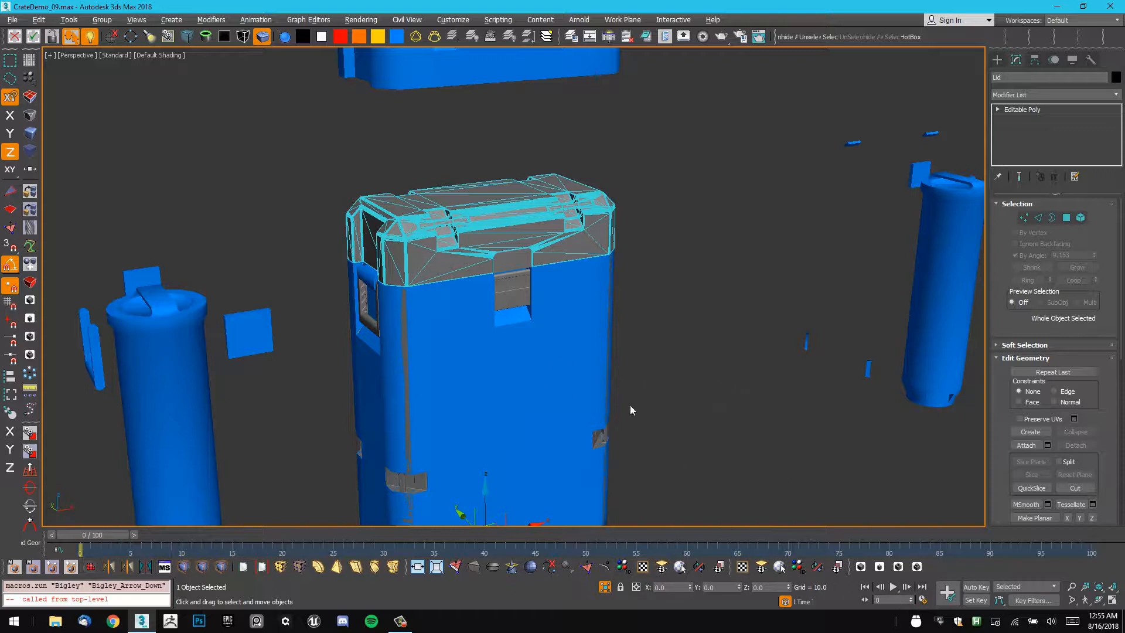
middle_drag(592, 246, 596, 282)
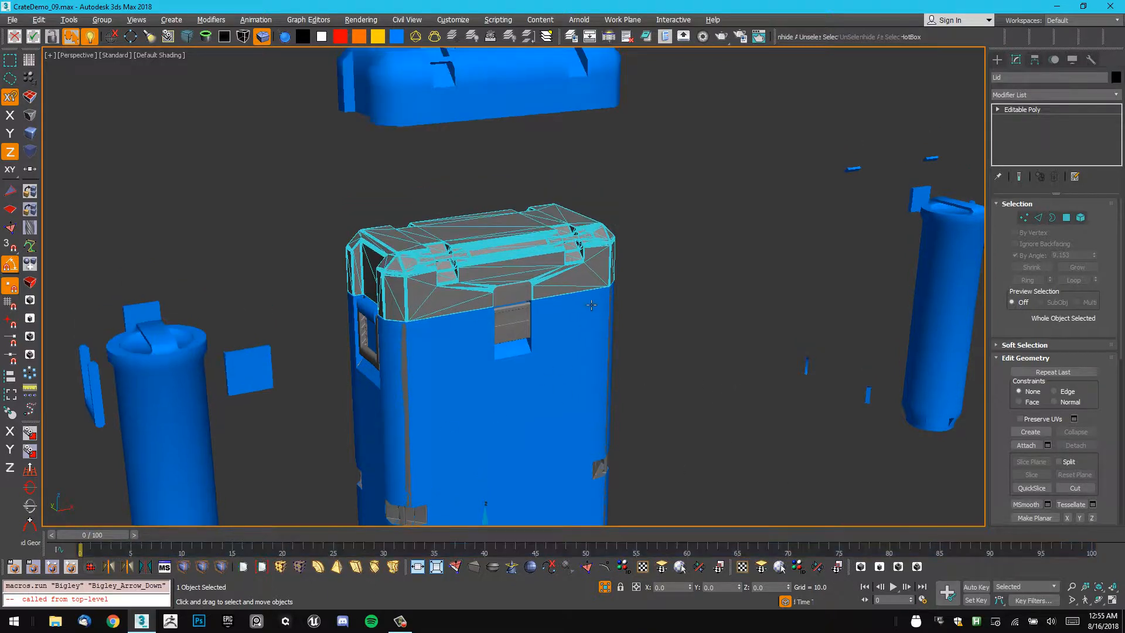
scroll(597, 282, down, 1)
middle_drag(633, 402, 644, 376)
middle_drag(673, 317, 648, 293)
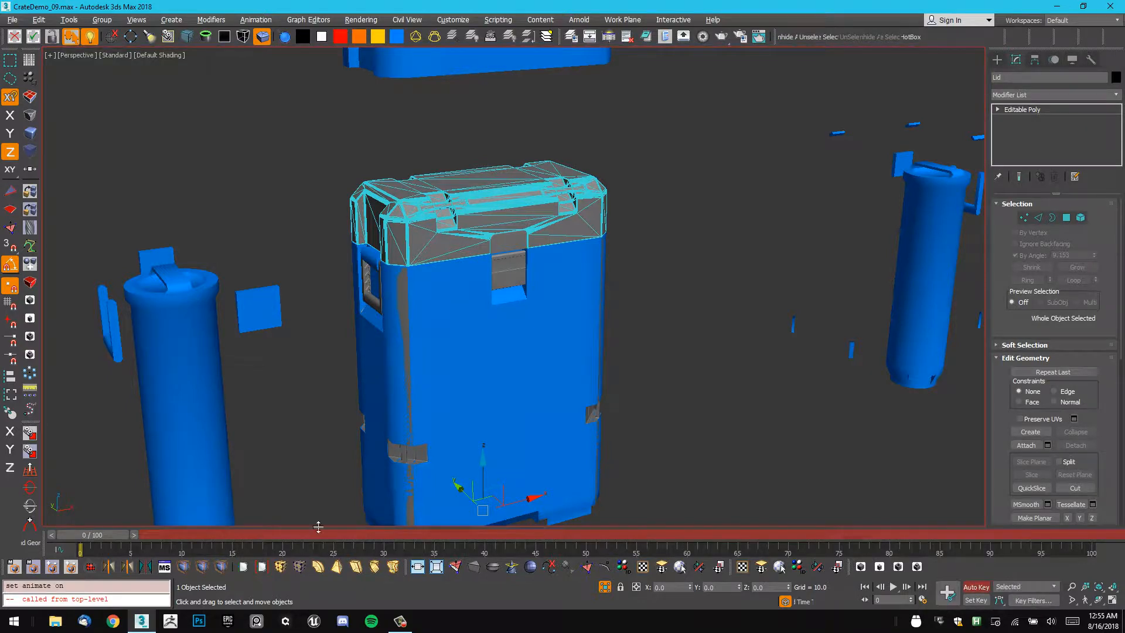
At frame 1, raise the high-poly lid about 43.4 units along Z onto the exploded low-poly lid.
middle_drag(440, 186, 443, 274)
drag(482, 289, 478, 149)
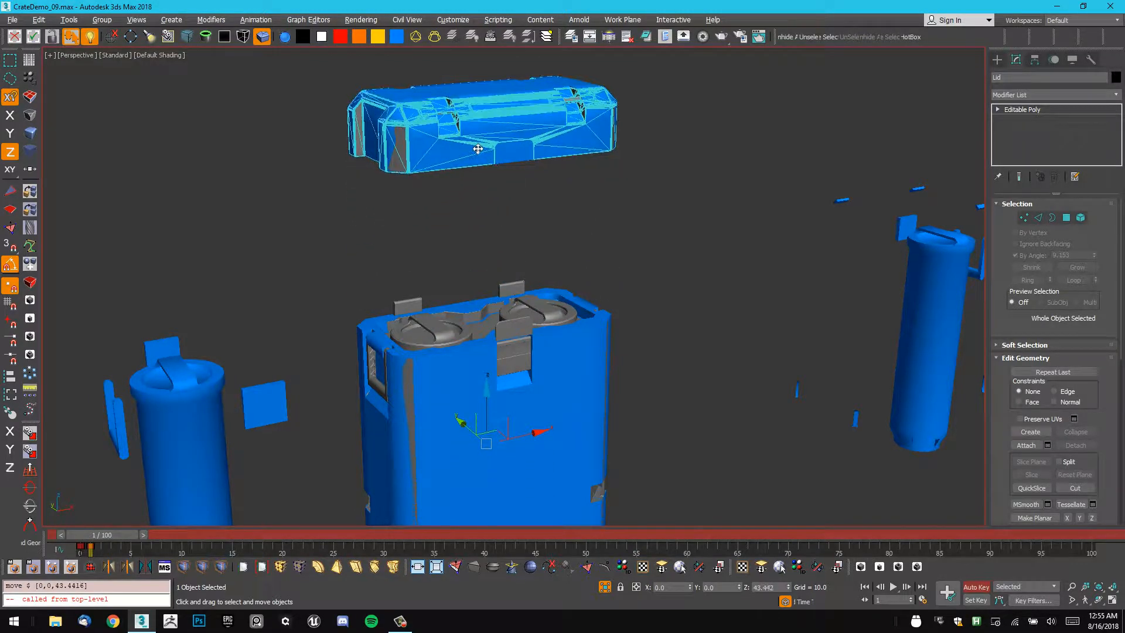
scroll(421, 151, up, 3)
Open the Move Transform Type-In and raise the lid's absolute world Z to 43.469.
key(F12)
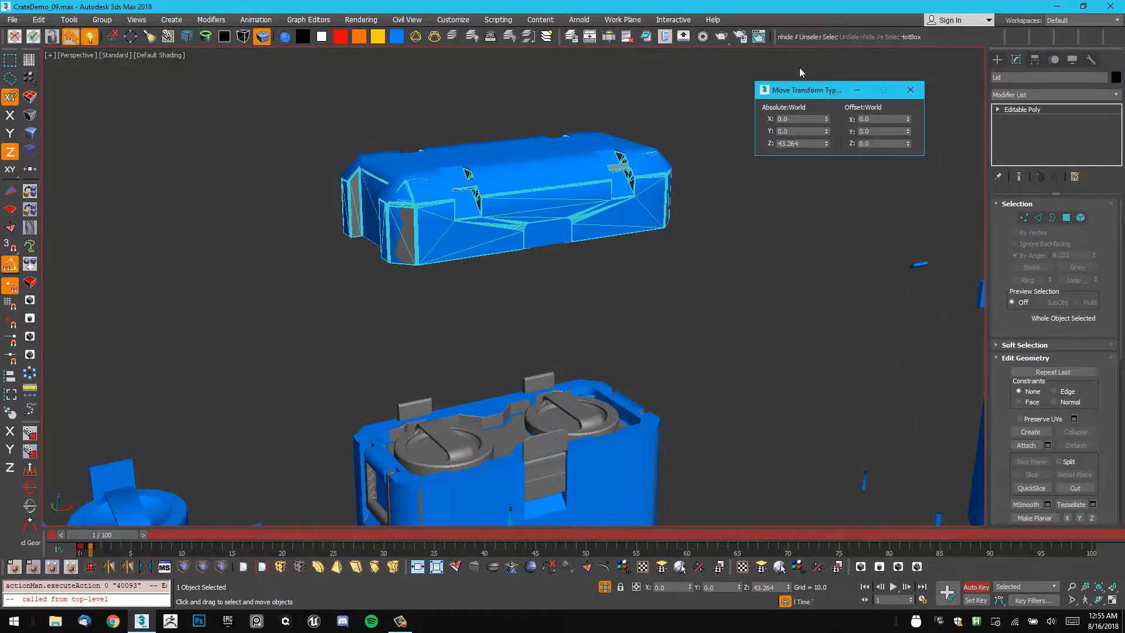
scroll(499, 194, up, 1)
drag(826, 143, 829, 135)
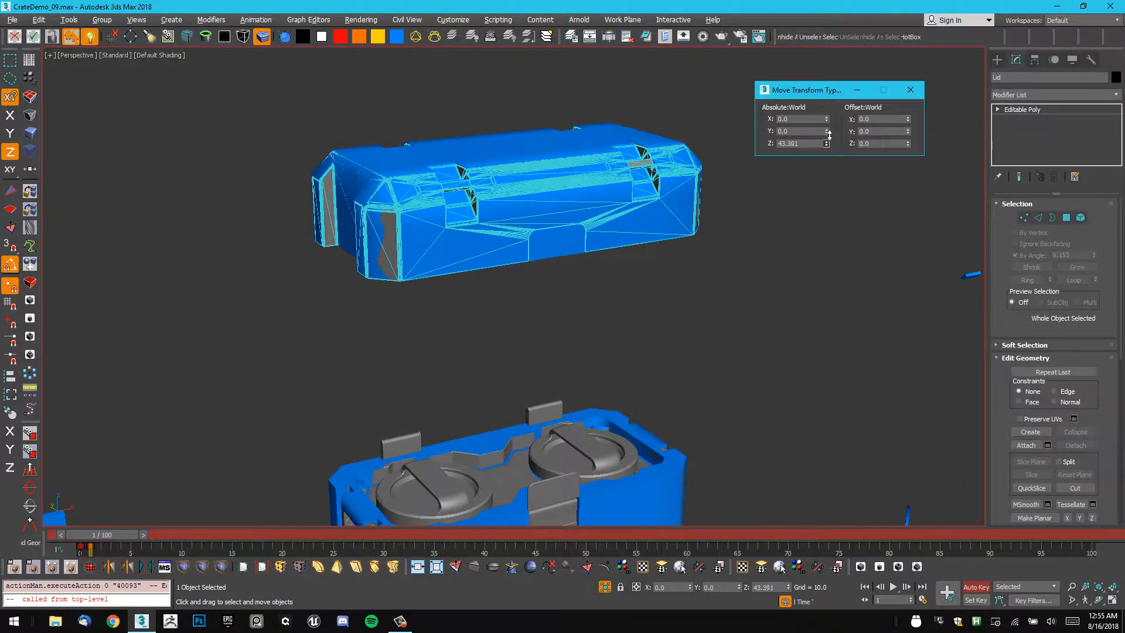
alt+middle_drag(733, 175, 603, 168)
drag(819, 92, 815, 94)
alt+middle_drag(511, 205, 518, 230)
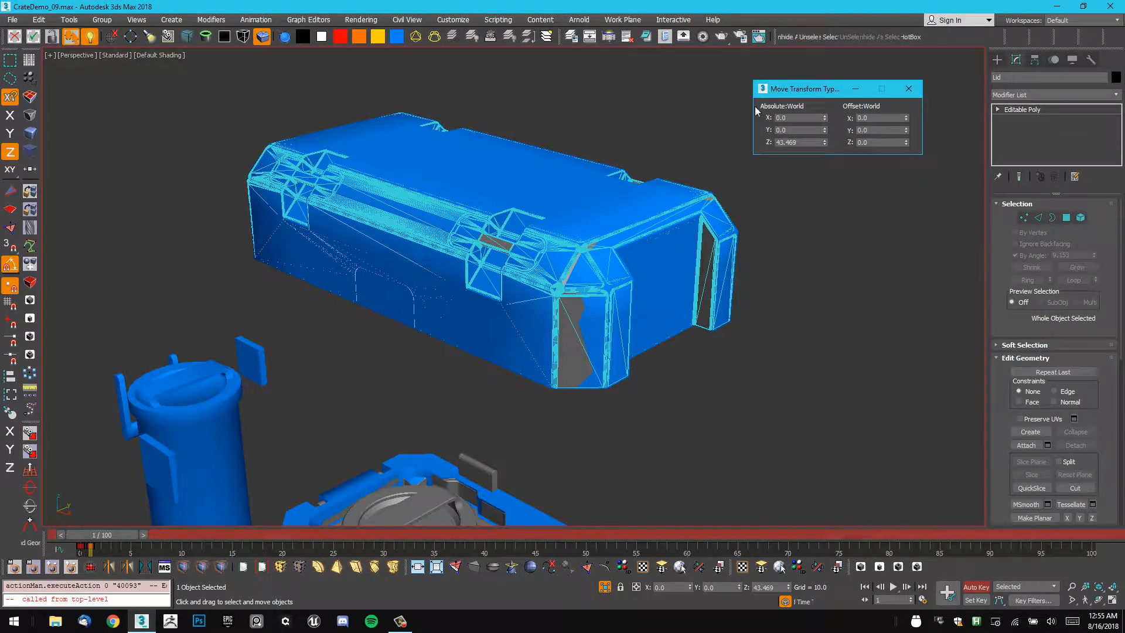
Raise the lid's absolute Z to 43.541 while comparing its overlap with the low-poly lid.
alt+middle_drag(443, 235, 438, 239)
scroll(437, 239, up, 1)
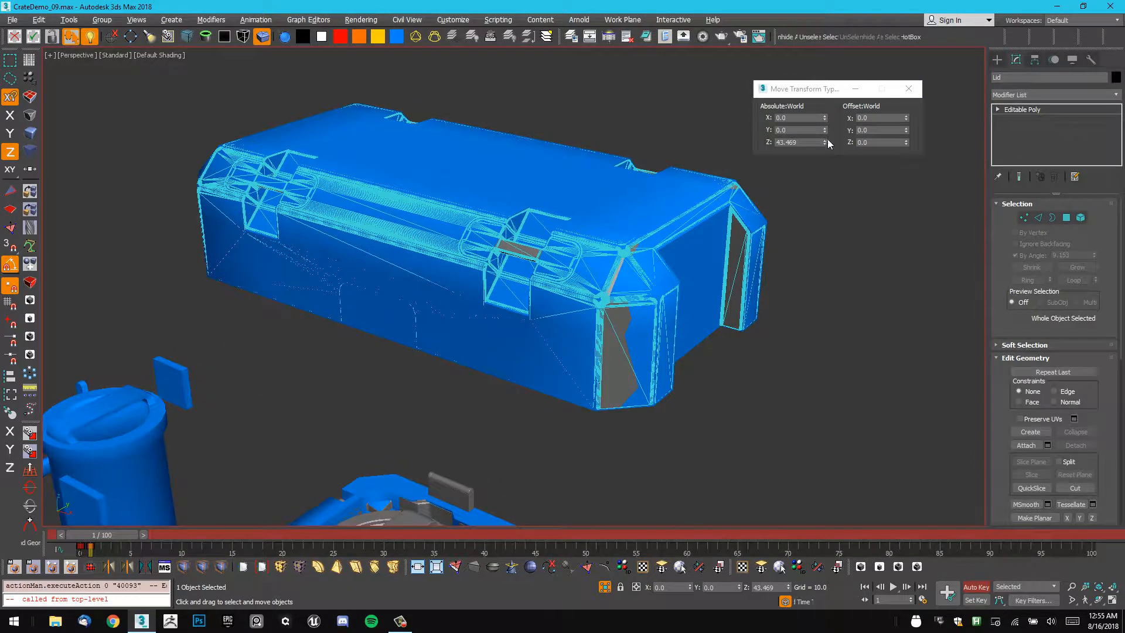
drag(825, 143, 827, 136)
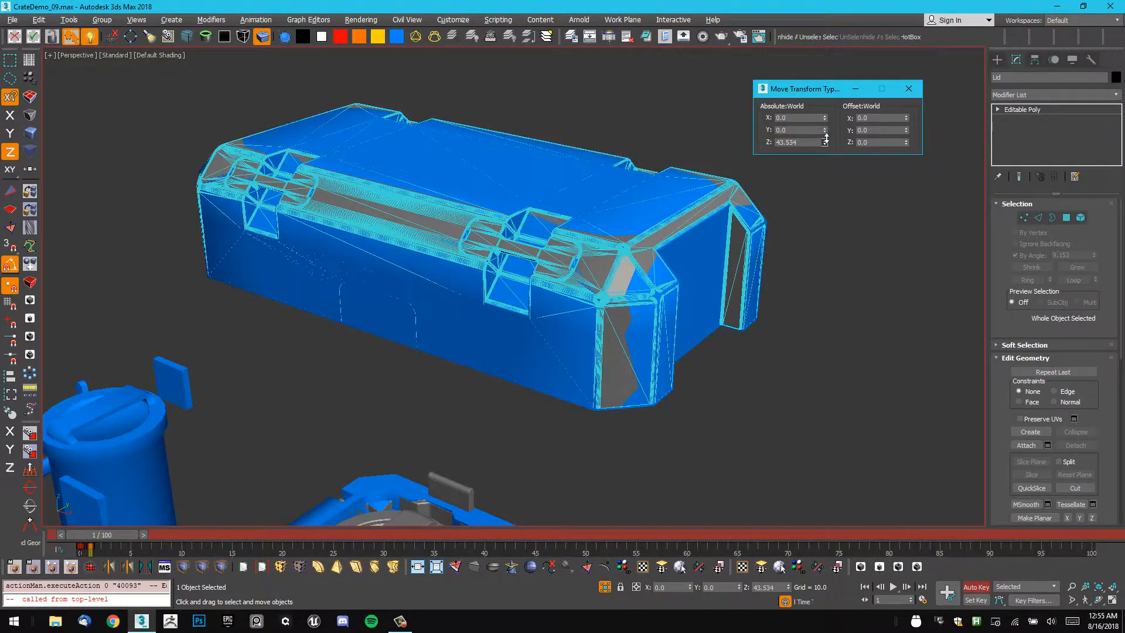
Check the lid's underside and lower its absolute Z to 43.457.
alt+middle_drag(384, 246, 413, 232)
alt+drag(413, 232, 422, 203)
alt+middle_drag(422, 203, 419, 120)
scroll(398, 212, up, 3)
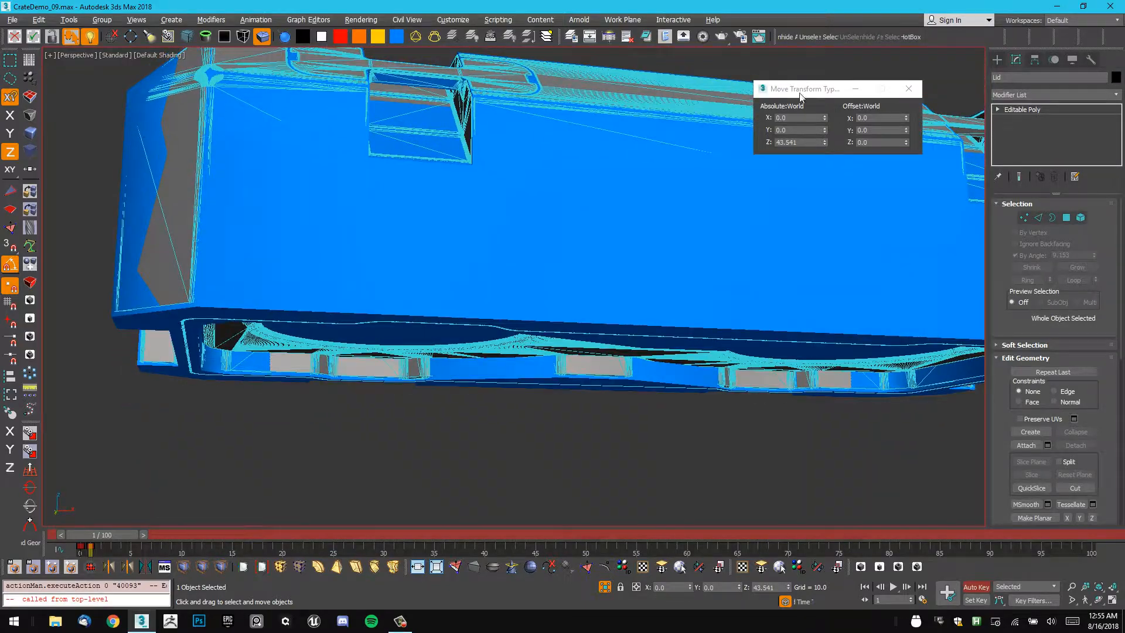
drag(826, 142, 826, 160)
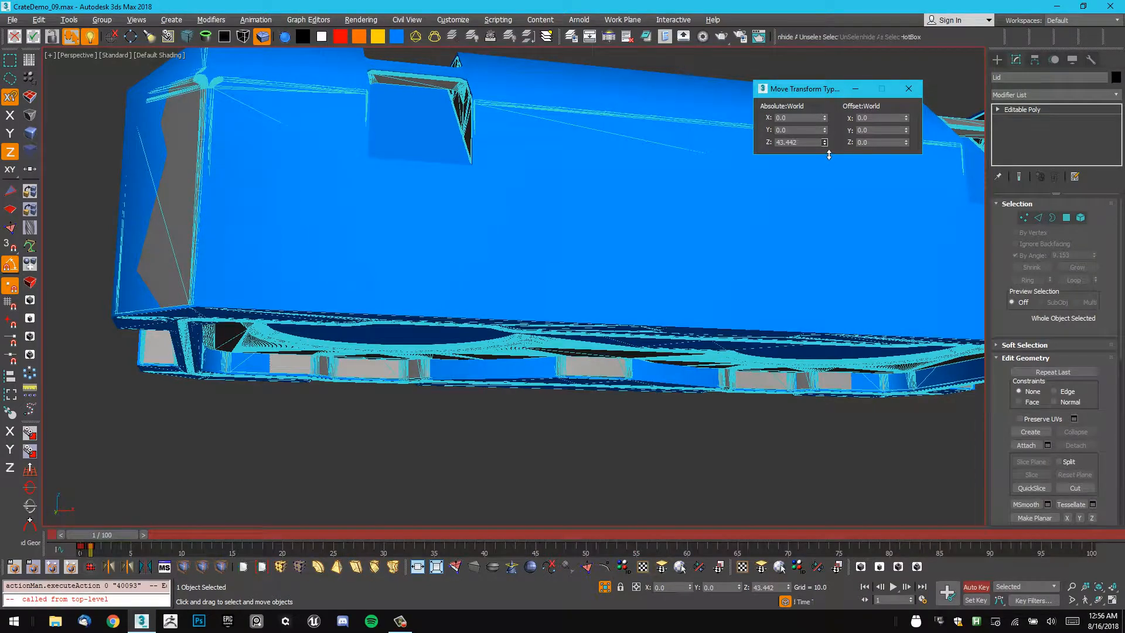
alt+middle_drag(560, 168, 546, 171)
scroll(547, 172, up, 2)
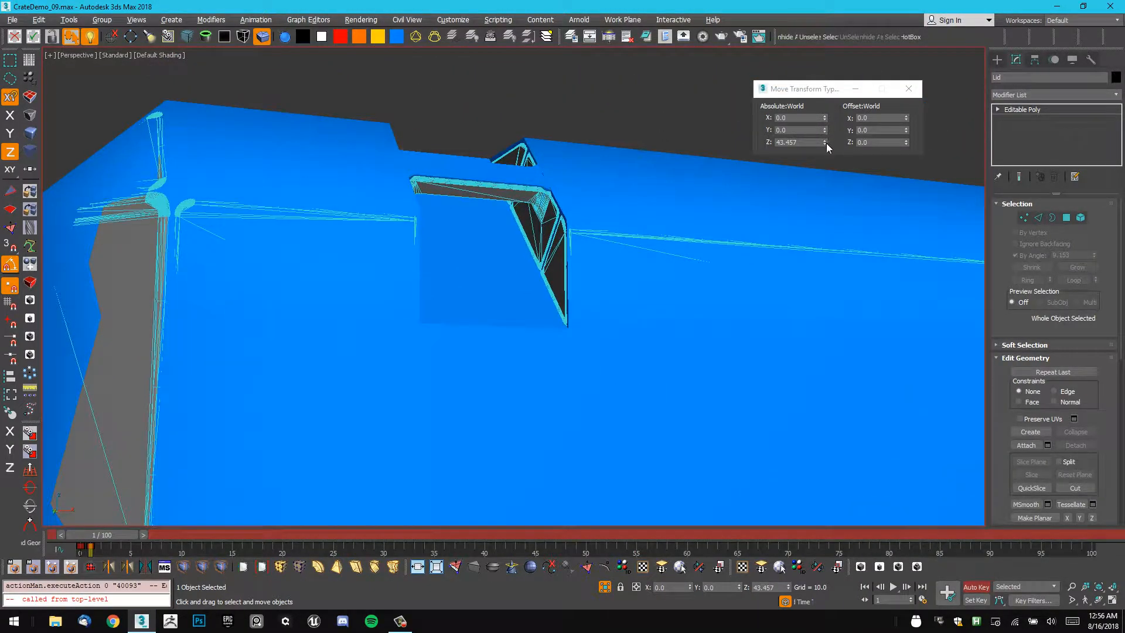
Set the lid's absolute Z to 43.51 and inspect the overlap with the low-poly lid from below.
drag(828, 135, 827, 133)
scroll(570, 246, down, 4)
scroll(611, 246, up, 2)
alt+middle_drag(571, 246, 587, 178)
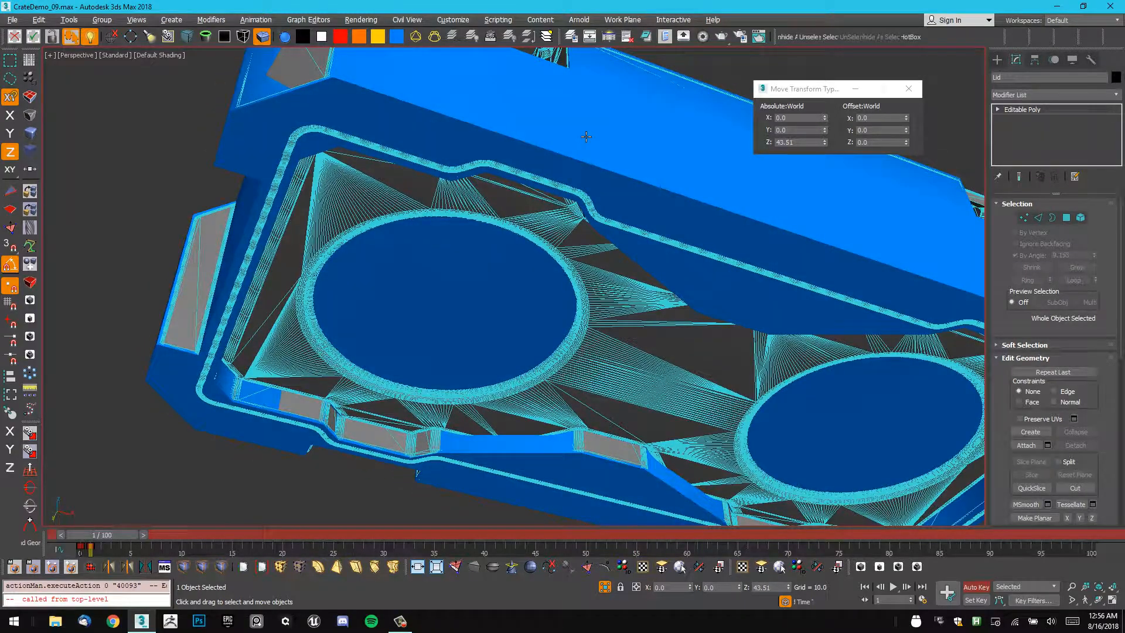
mouse_move(553, 238)
alt+middle_down()
mouse_move(545, 217)
mouse_move(580, 226)
mouse_move(530, 158)
mouse_move(584, 138)
mouse_move(716, 236)
mouse_move(638, 166)
alt+middle_up()
scroll(530, 158, up, 5)
scroll(530, 158, down, 8)
scroll(633, 259, up, 5)
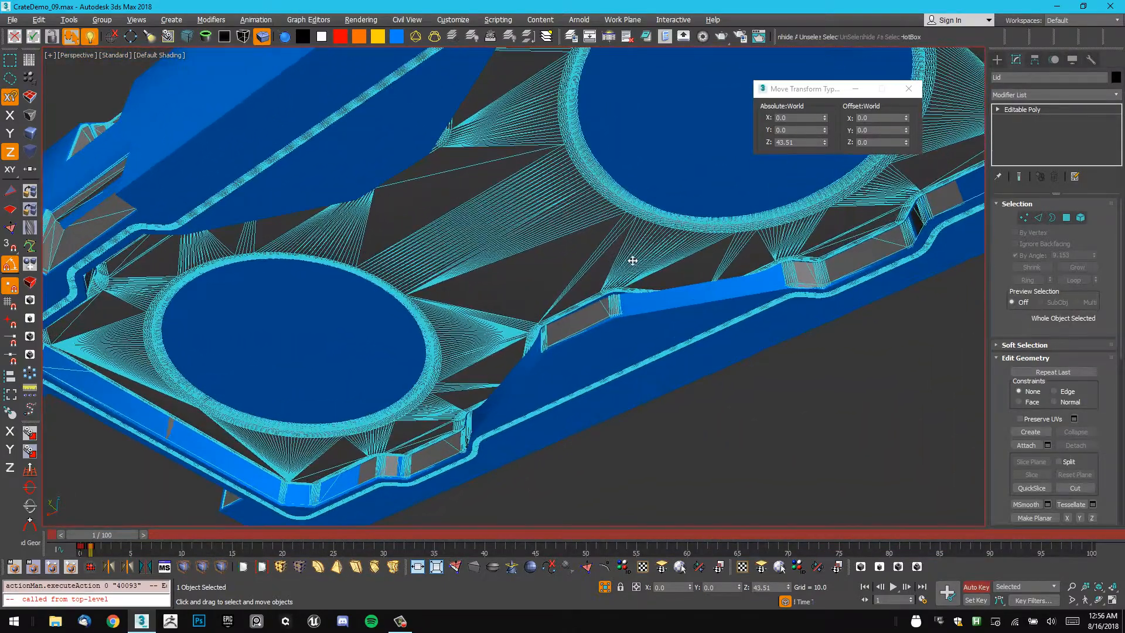
Select the low-poly crate mesh and turn on its X-ray display so the high-poly lid shows through.
right_click(633, 262)
click(698, 307)
middle_drag(705, 309, 698, 305)
right_click(691, 303)
click(693, 308)
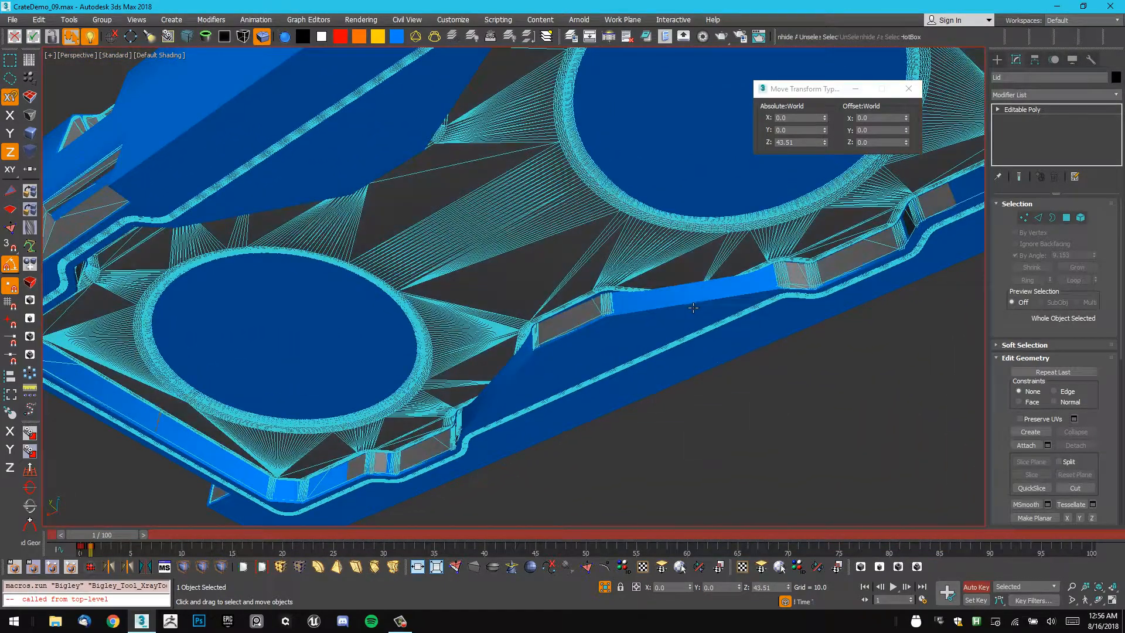
click(693, 307)
right_click(701, 296)
click(707, 300)
middle_drag(713, 234, 718, 281)
mouse_move(719, 188)
middle_down()
mouse_move(726, 269)
mouse_move(716, 164)
mouse_move(656, 265)
mouse_move(655, 251)
mouse_move(696, 245)
middle_up()
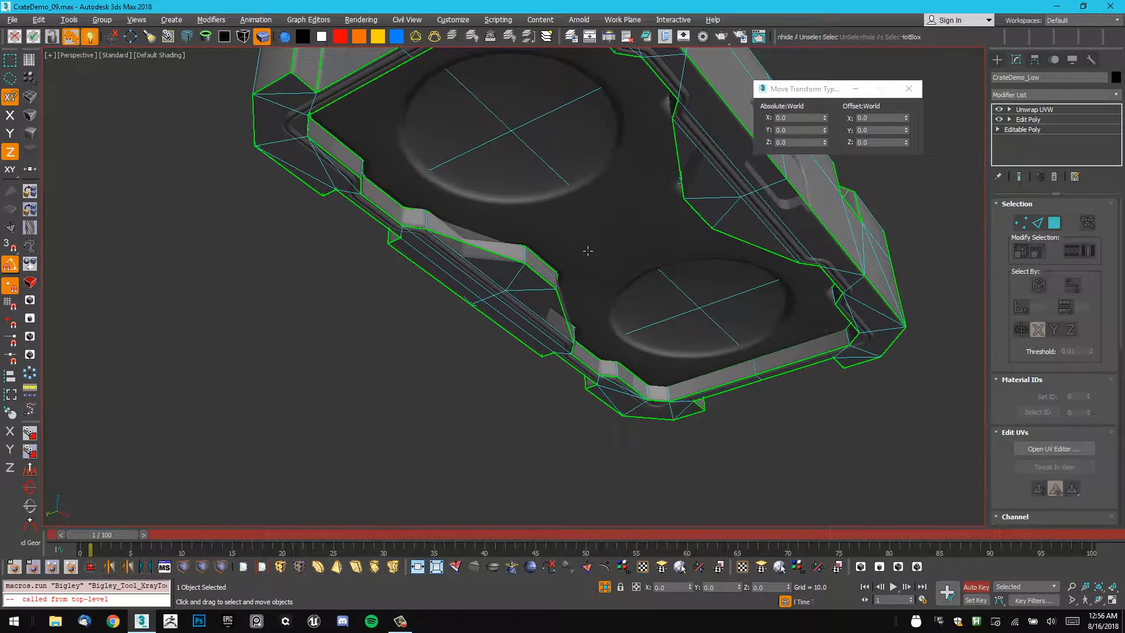
Examine the lid's underside through the see-through low-poly mesh, comparing the rim, notches and corners of both meshes.
scroll(492, 287, up, 10)
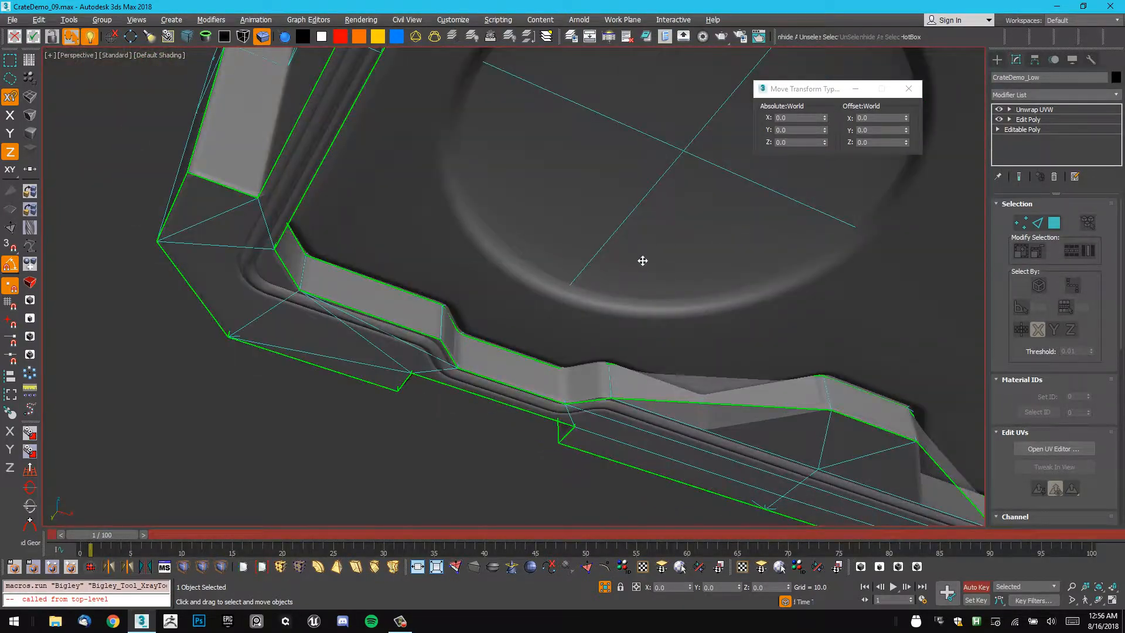
middle_drag(642, 261, 490, 244)
middle_drag(387, 246, 700, 208)
scroll(451, 234, up, 5)
scroll(450, 236, down, 8)
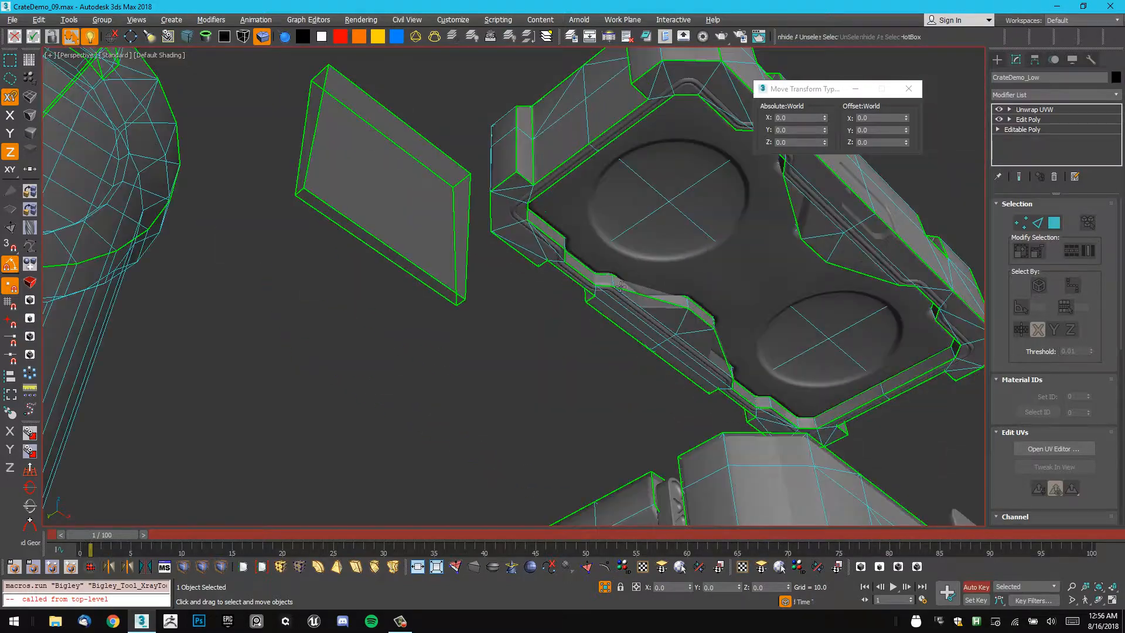
alt+middle_drag(696, 293, 553, 239)
scroll(580, 282, up, 8)
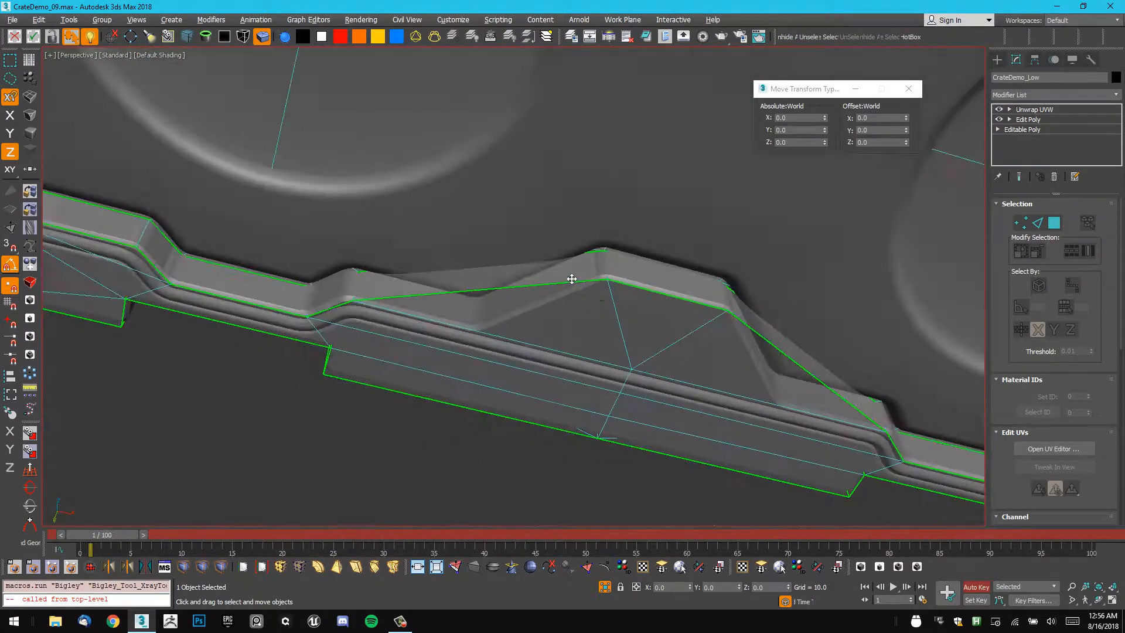
scroll(530, 284, down, 6)
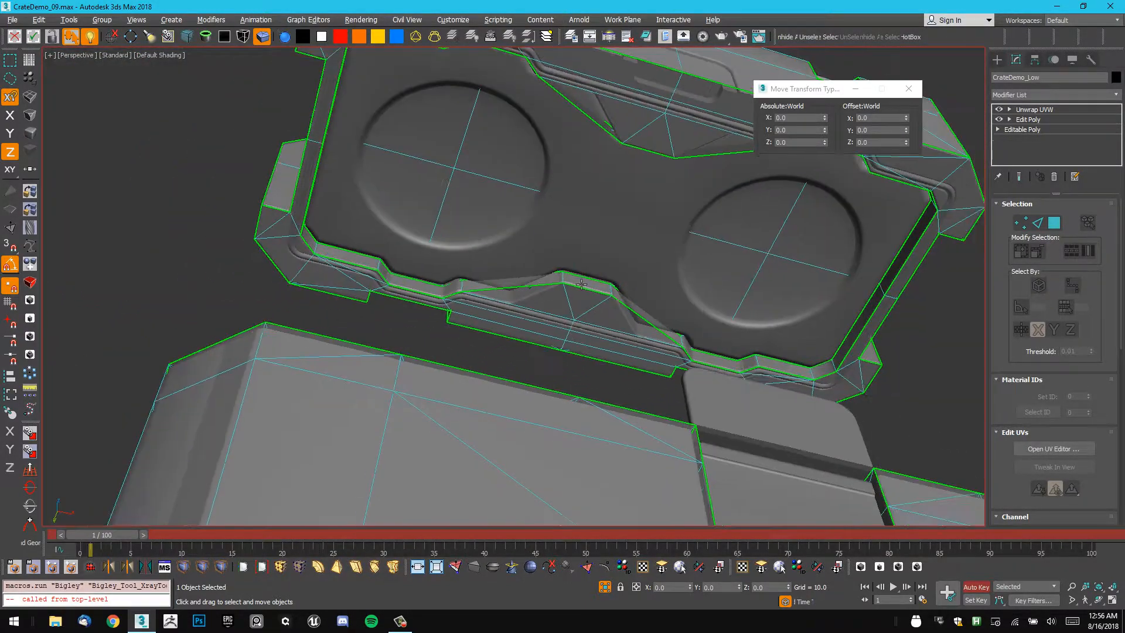
mouse_move(591, 242)
middle_down()
mouse_move(554, 312)
mouse_move(595, 246)
middle_up()
mouse_move(557, 284)
alt+middle_down()
mouse_move(582, 284)
mouse_move(622, 344)
mouse_move(578, 416)
mouse_move(562, 256)
mouse_move(603, 251)
mouse_move(575, 311)
mouse_move(562, 300)
alt+middle_up()
scroll(557, 286, up, 6)
scroll(558, 286, down, 6)
middle_drag(563, 300, 668, 302)
scroll(631, 296, up, 8)
scroll(631, 296, down, 1)
middle_drag(724, 280, 755, 298)
scroll(666, 318, down, 5)
scroll(644, 309, down, 2)
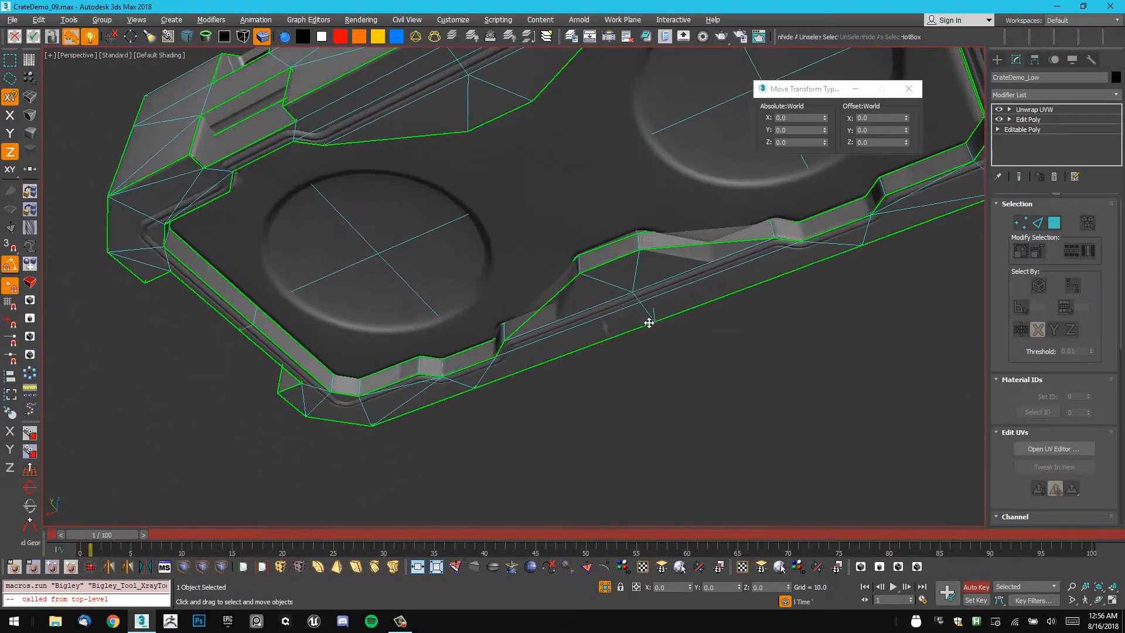
middle_drag(635, 182, 647, 300)
middle_drag(641, 345, 596, 295)
Hide the low-poly mesh temporarily to view the high-poly lid, and undo the hiding.
key(alt+h)
mouse_move(596, 294)
alt+middle_down()
mouse_move(596, 314)
mouse_move(597, 287)
alt+middle_up()
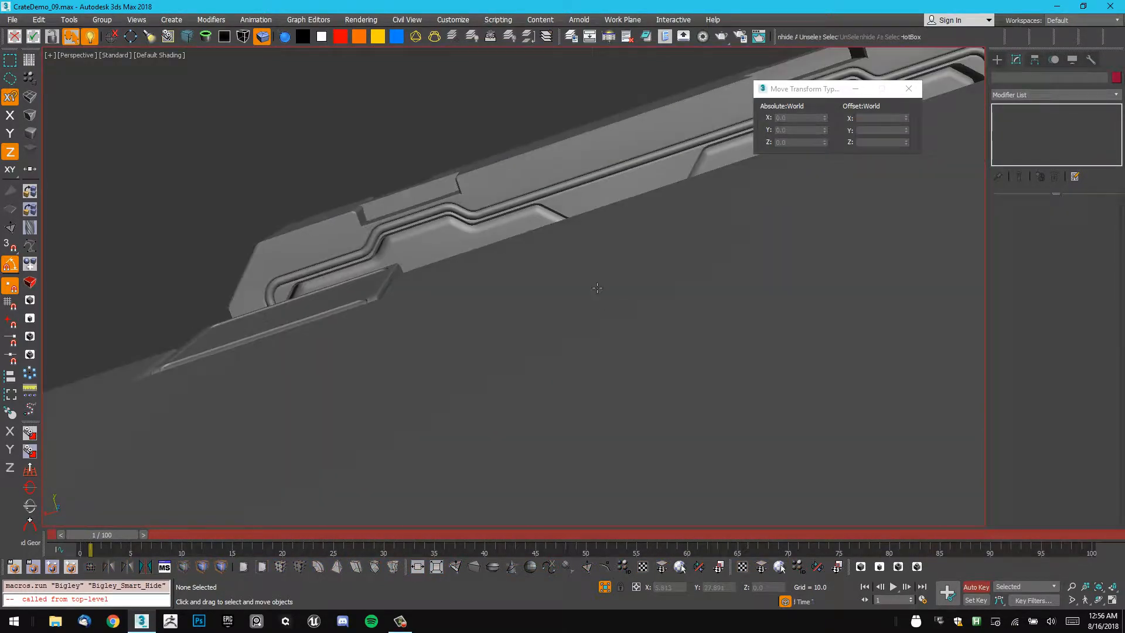
click(608, 206)
alt+middle_drag(608, 201, 652, 457)
key(alt+h)
key(ctrl+z)
alt+middle_drag(582, 452, 594, 254)
scroll(646, 323, down, 4)
key(alt+h)
key(ctrl+z)
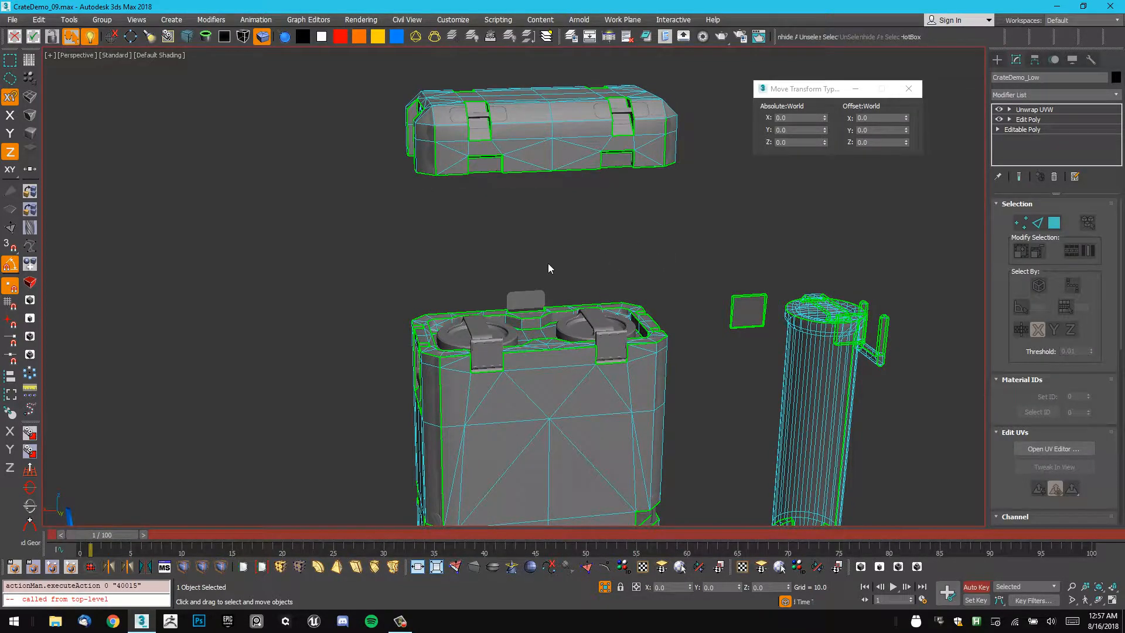
Align the front plate above the crate's latch to the raised lid at frame 1, matching its Z of 43.51.
mouse_move(549, 269)
alt+middle_down()
mouse_move(567, 214)
mouse_move(656, 189)
mouse_move(586, 225)
mouse_move(545, 276)
alt+middle_up()
alt+middle_drag(640, 293, 530, 300)
scroll(532, 276, up, 5)
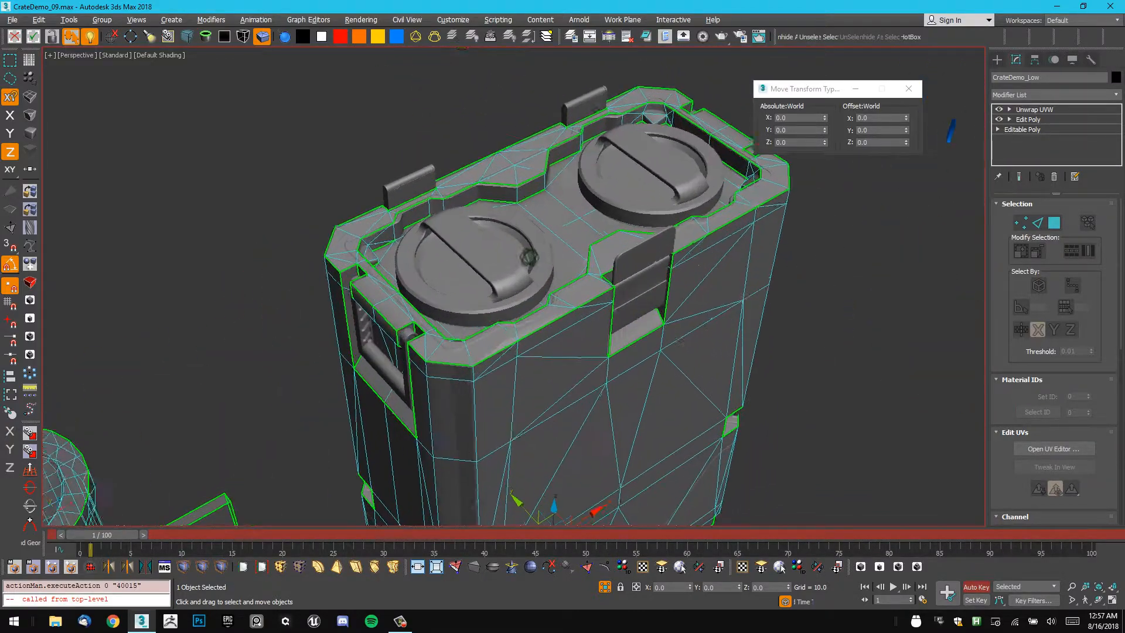
alt+middle_drag(532, 257, 654, 181)
scroll(508, 226, down, 4)
scroll(654, 181, up, 2)
middle_drag(654, 181, 595, 300)
click(690, 186)
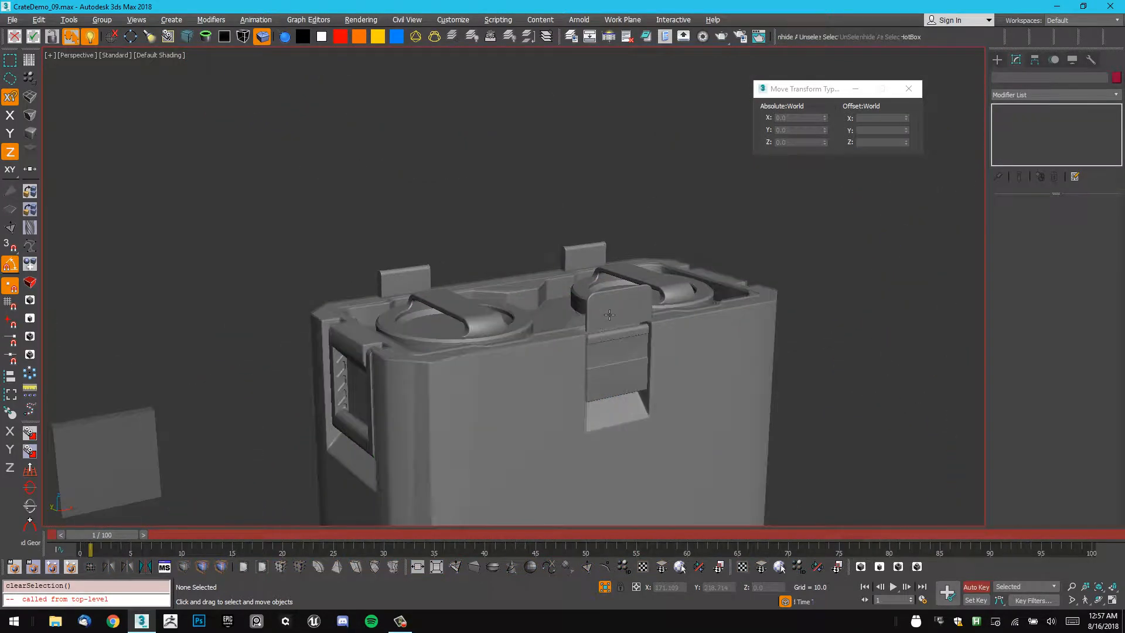
click(614, 306)
middle_drag(613, 140, 536, 192)
scroll(610, 206, down, 2)
key(alt+a)
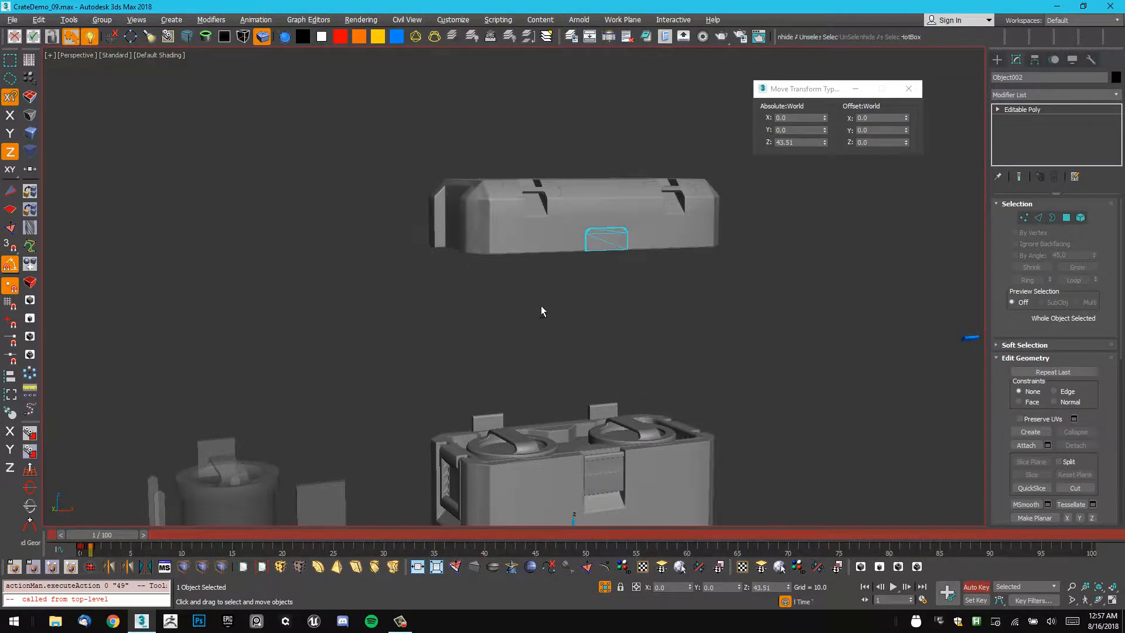
alt+middle_drag(542, 311, 551, 306)
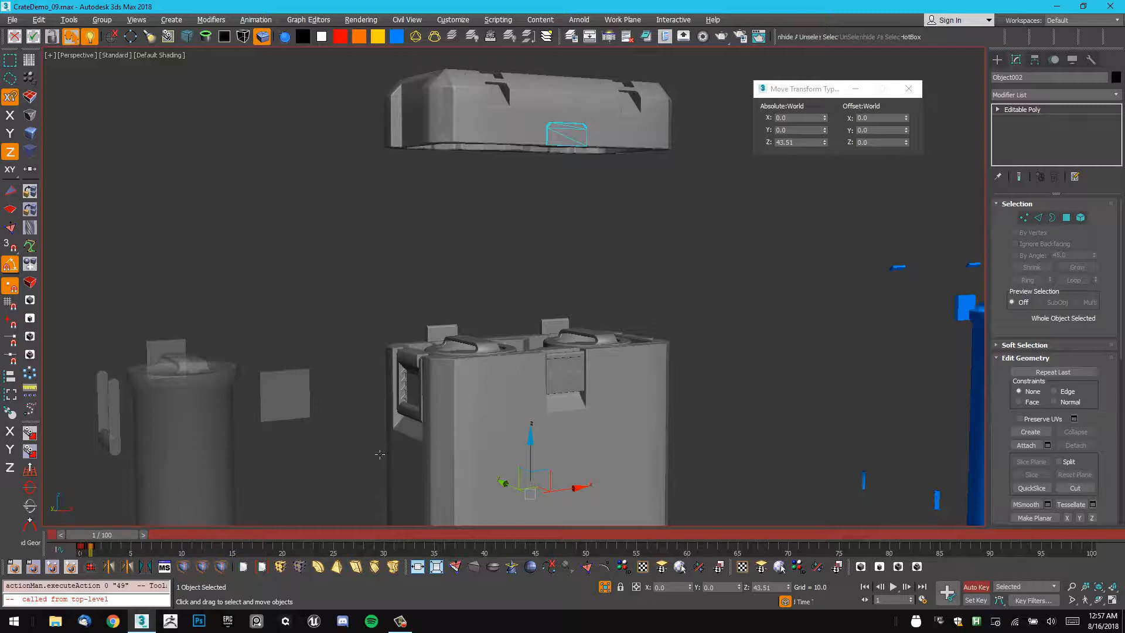
click(100, 540)
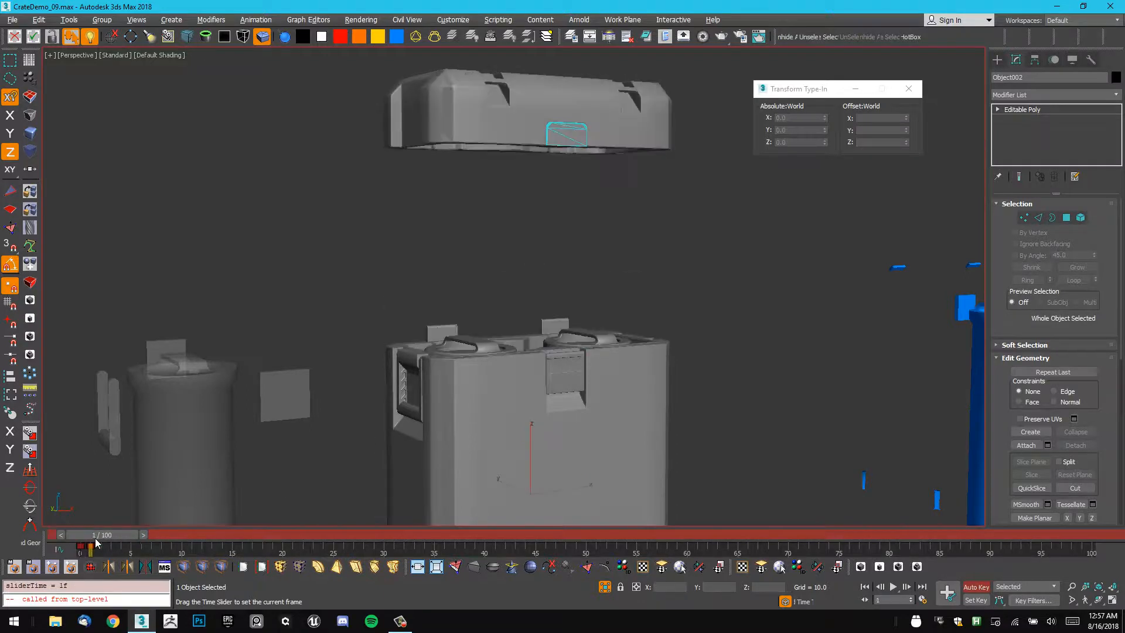
Select the high-poly core nearest the side handle and move it out of the crate along X to about -59.707.
alt+middle_drag(426, 369, 549, 256)
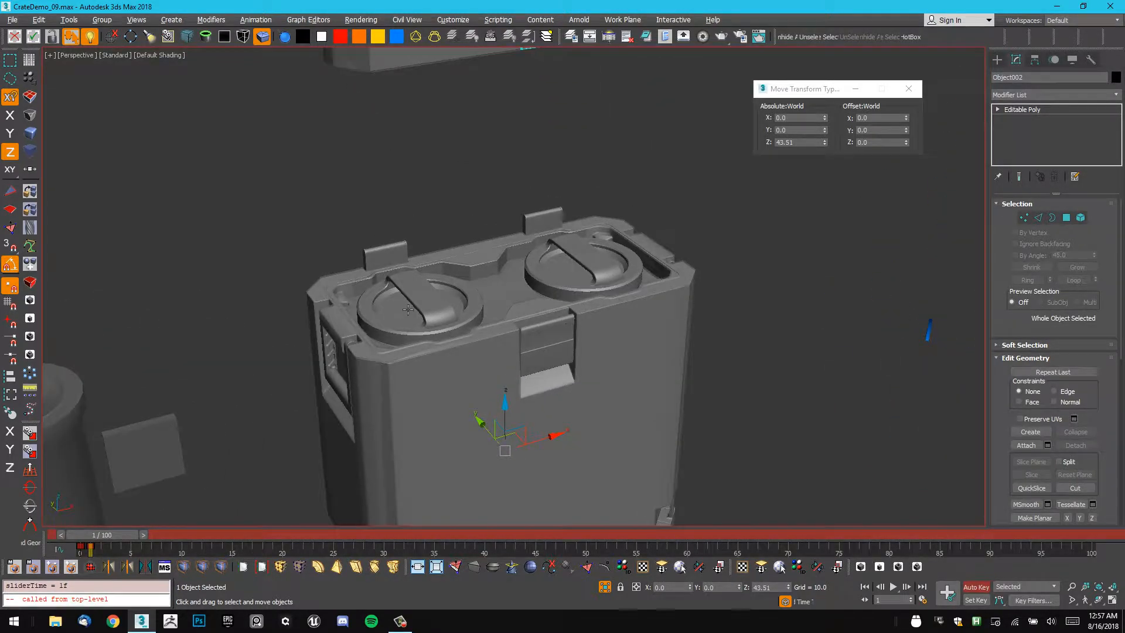
click(408, 309)
middle_drag(433, 371, 516, 283)
scroll(489, 288, down, 4)
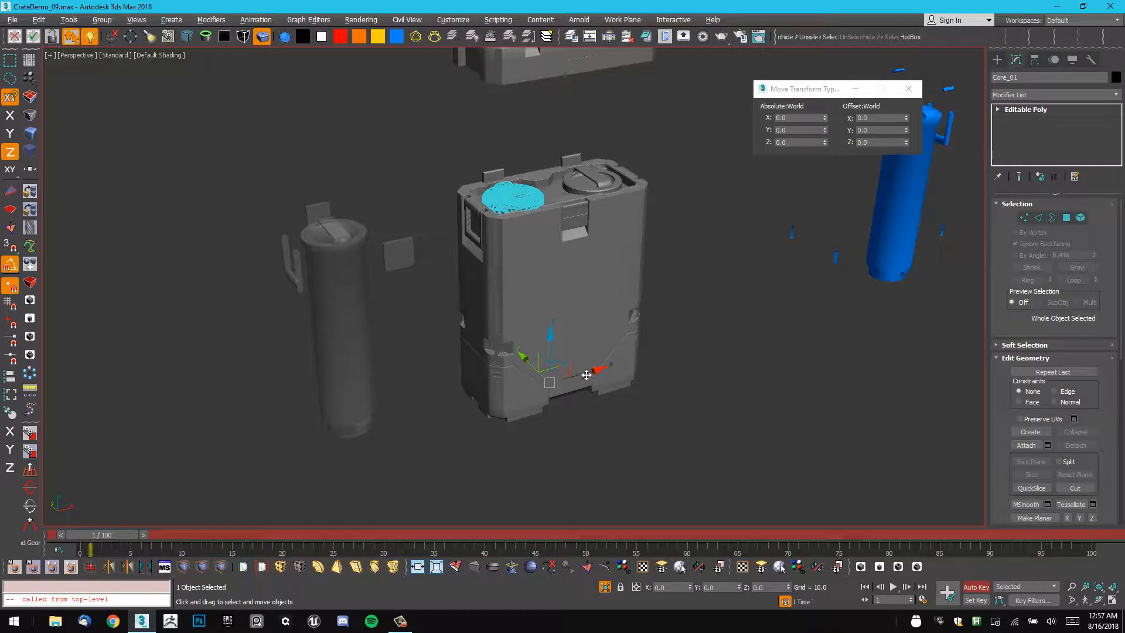
drag(586, 375, 432, 402)
Move the core further along X to about -62.448 and check its overlap with the low-poly cylinder along its length.
scroll(397, 275, up, 4)
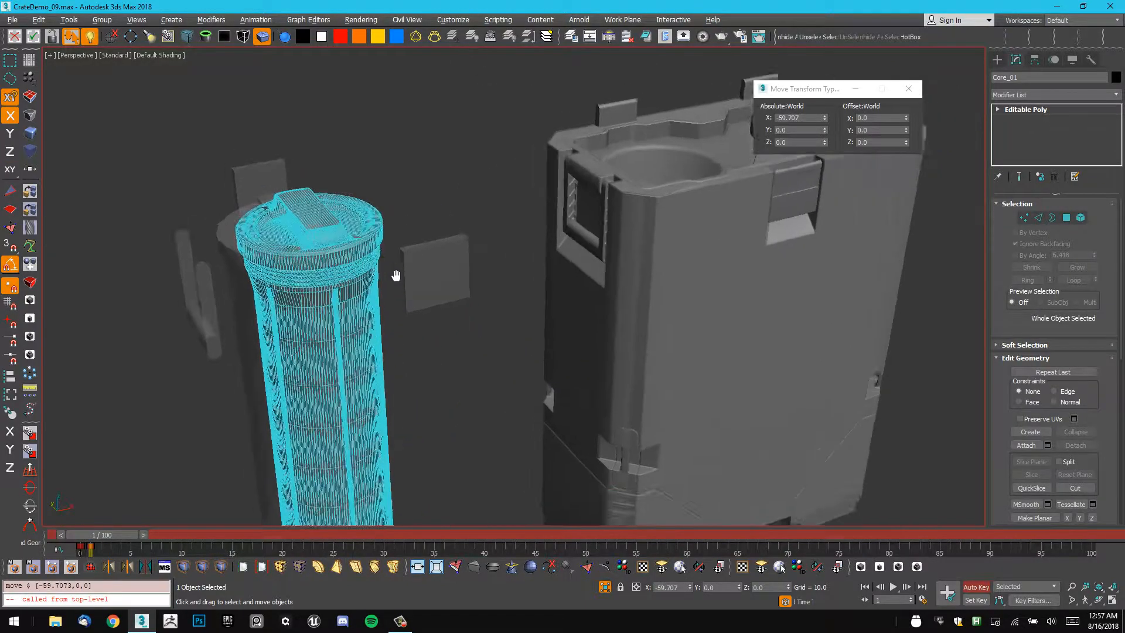
mouse_move(396, 275)
middle_down()
mouse_move(445, 293)
mouse_move(417, 277)
middle_up()
scroll(422, 261, up, 4)
drag(431, 254, 407, 258)
alt+middle_drag(406, 258, 525, 276)
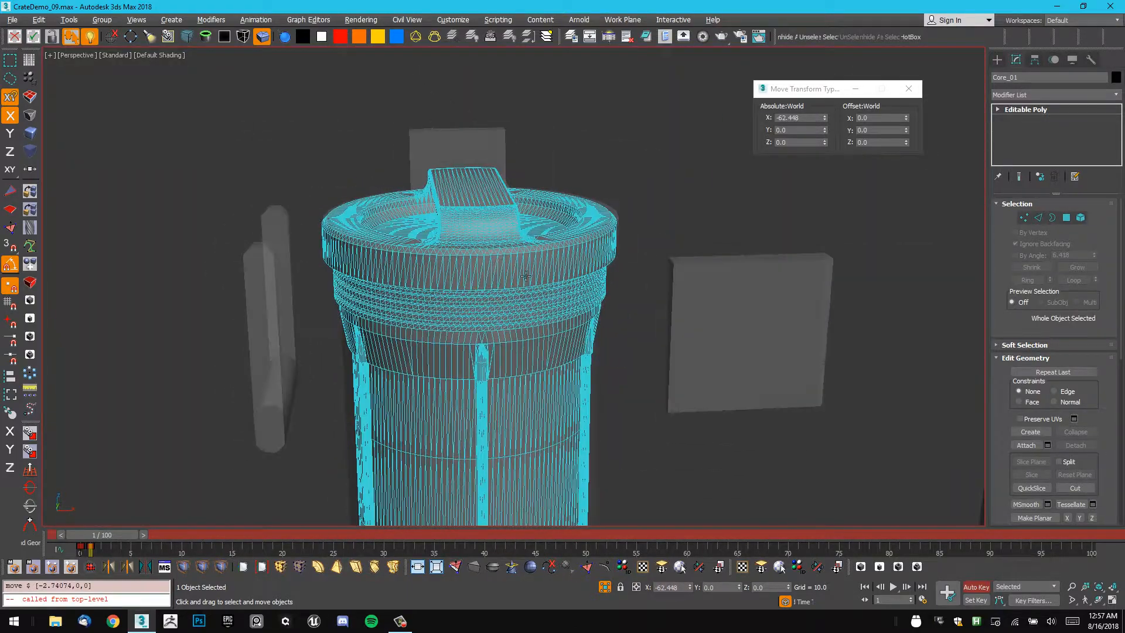
scroll(531, 275, down, 4)
middle_drag(576, 355, 569, 161)
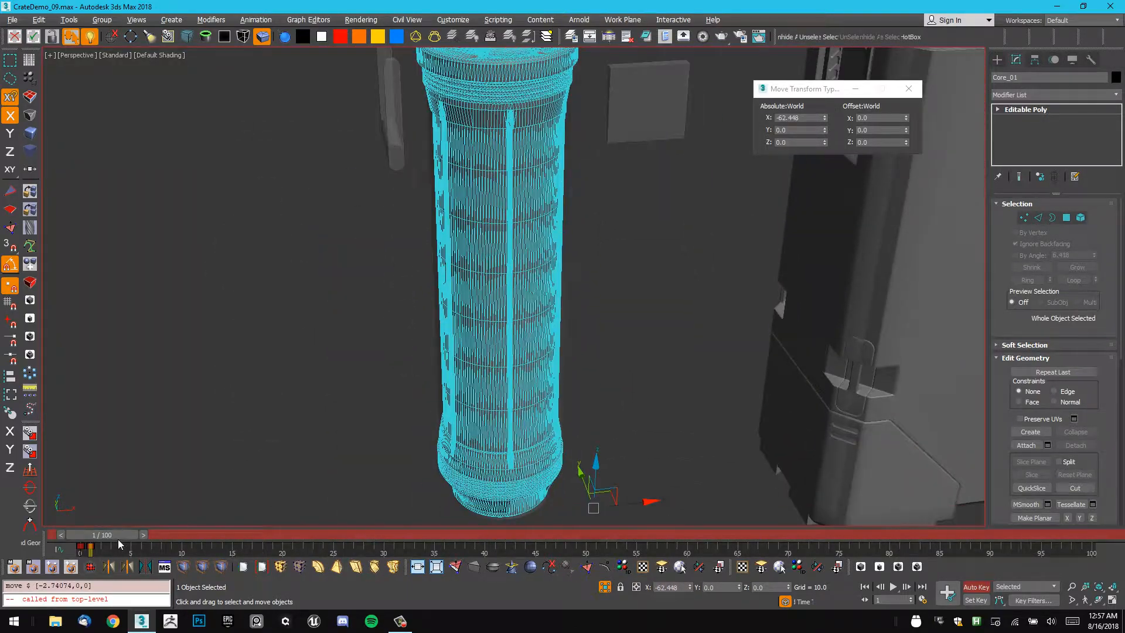
mouse_move(118, 538)
mouse_down()
mouse_move(100, 539)
mouse_move(122, 537)
mouse_up()
middle_drag(557, 311, 561, 352)
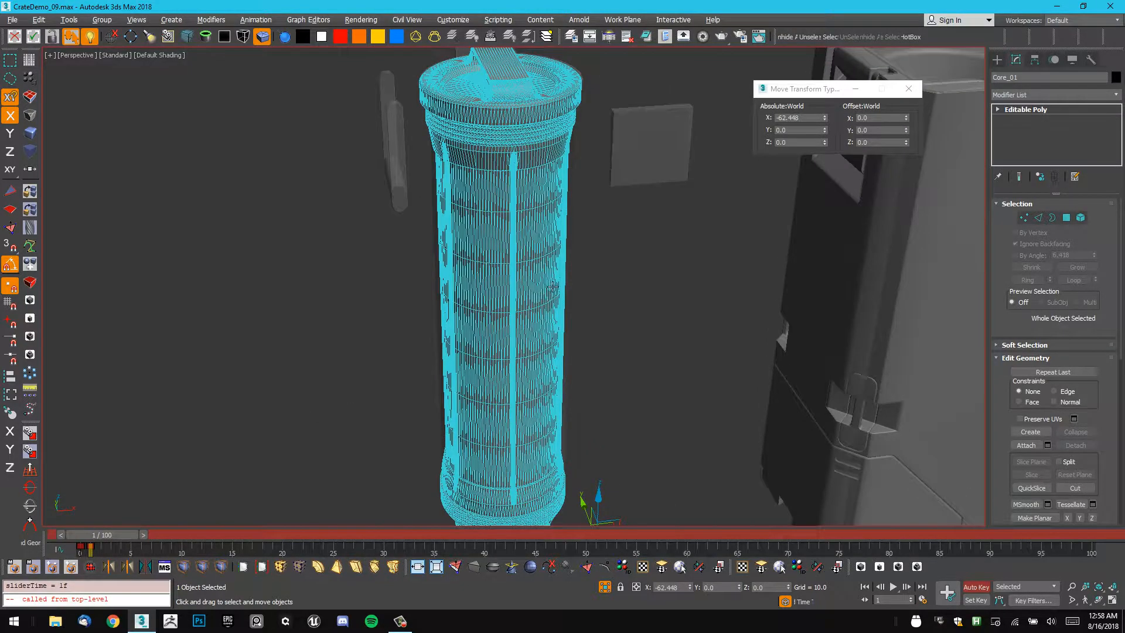
Select the low-poly mesh around the core and turn off its X-ray display.
middle_drag(553, 287, 556, 300)
click(593, 311)
middle_drag(522, 258, 534, 344)
middle_drag(556, 227, 570, 276)
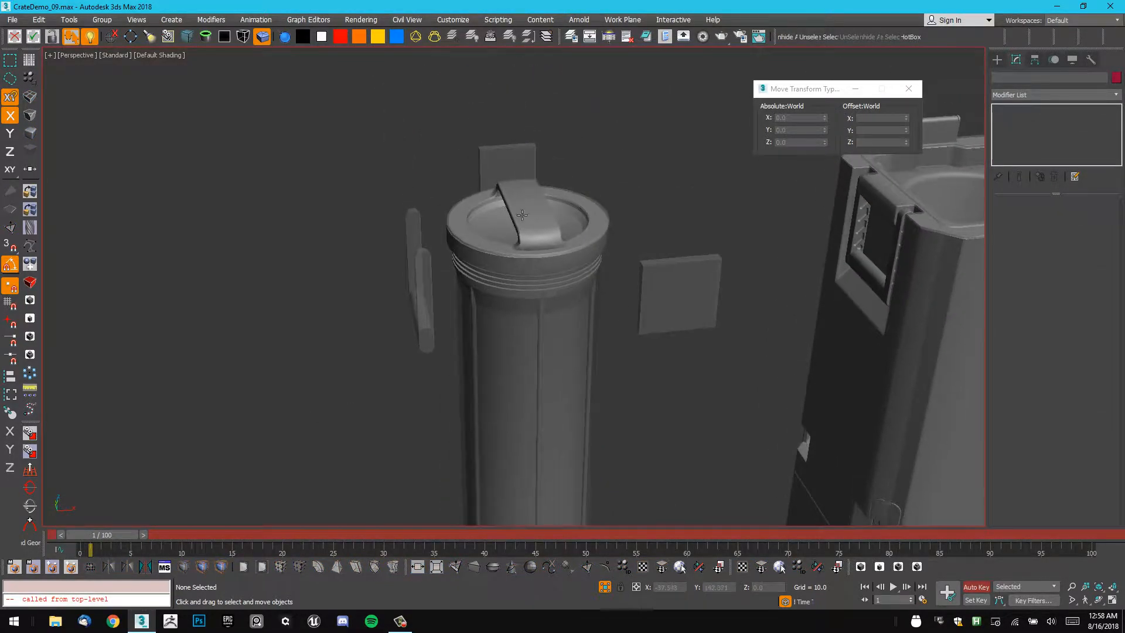
scroll(522, 215, up, 5)
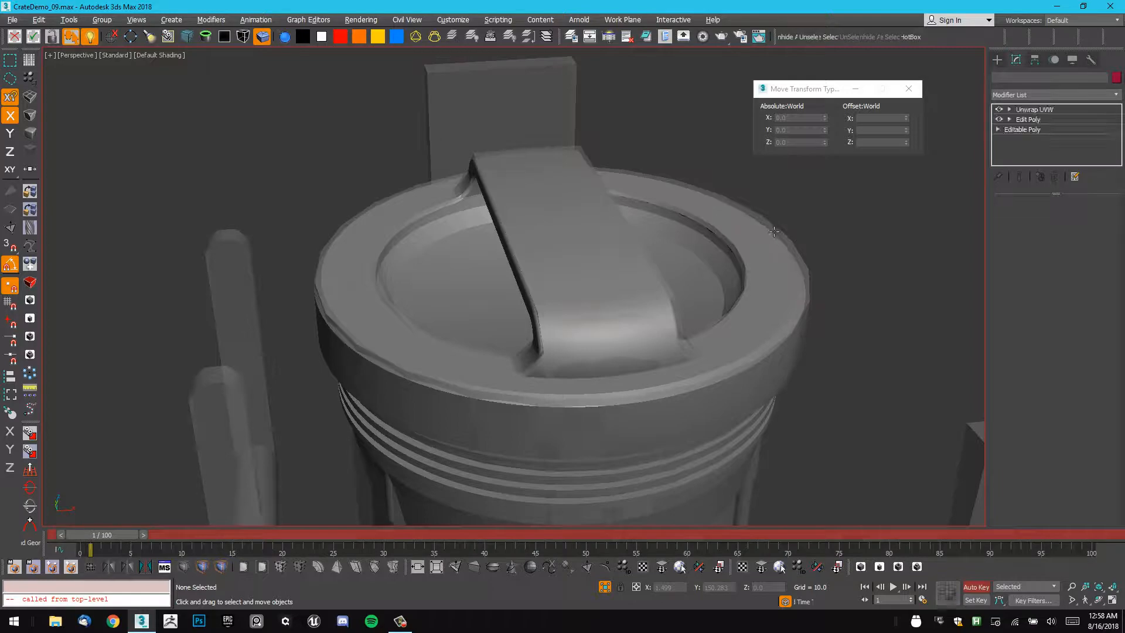
click(774, 231)
right_click(773, 229)
click(778, 234)
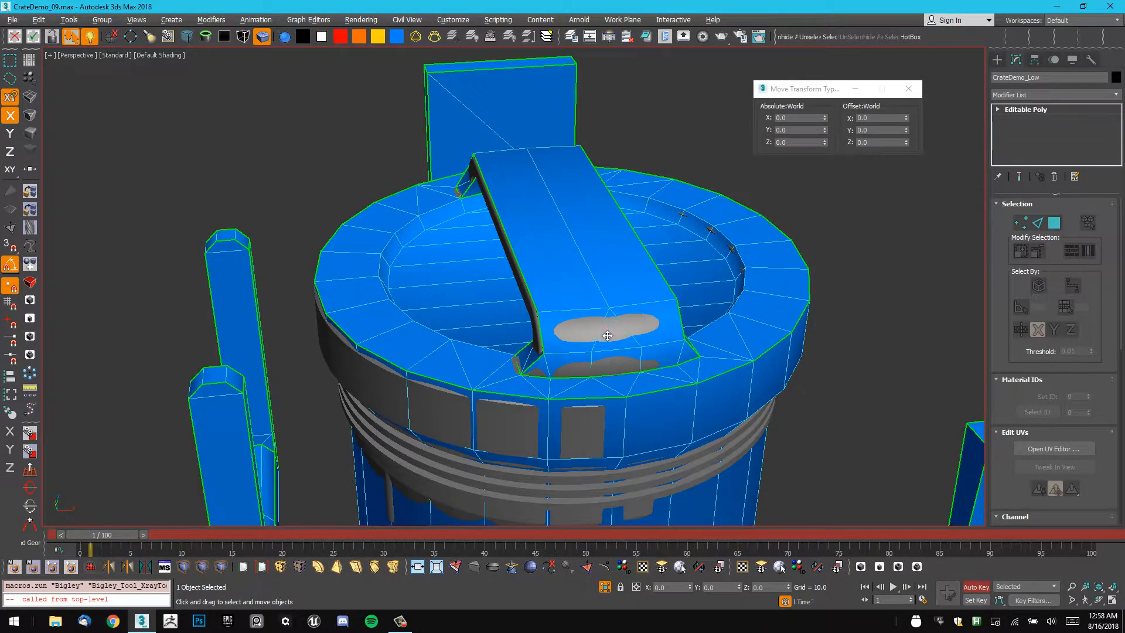
Set the high-poly core's absolute X to -62.332 and check how evenly it pokes through the low-poly cylinder.
click(607, 335)
alt+middle_drag(674, 248, 648, 247)
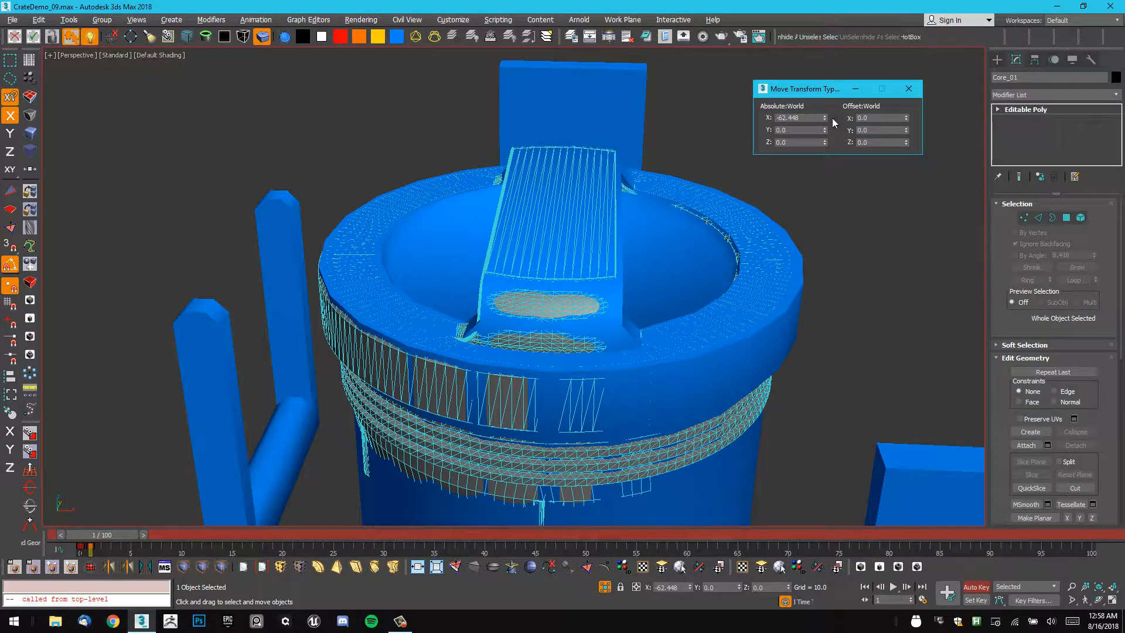
drag(825, 118, 827, 105)
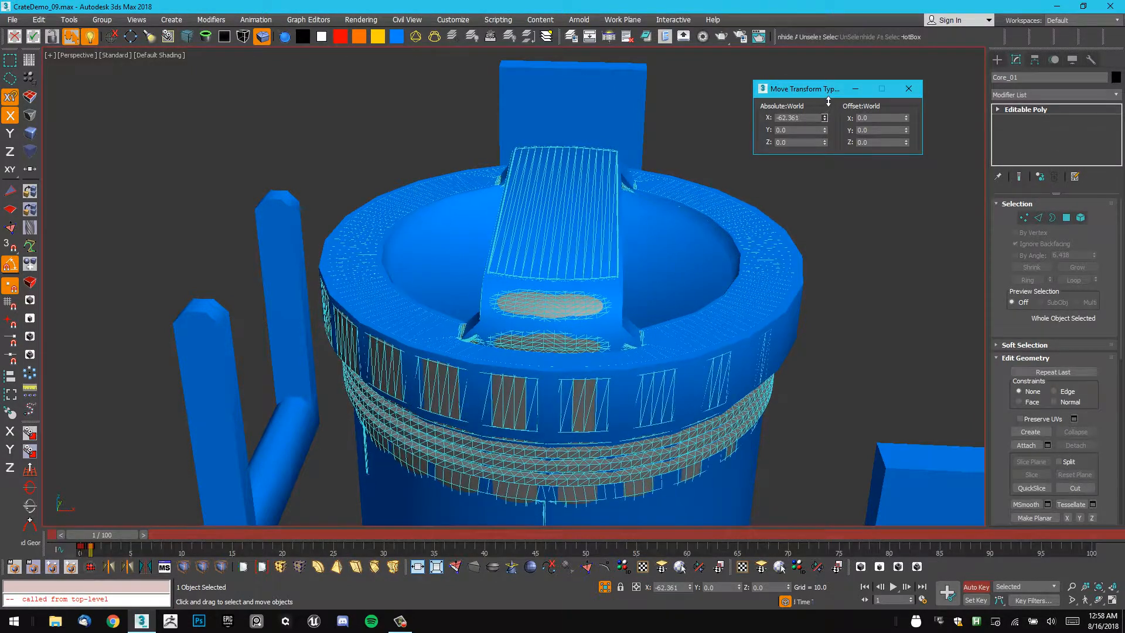
alt+middle_drag(680, 202, 272, 201)
scroll(637, 163, down, 3)
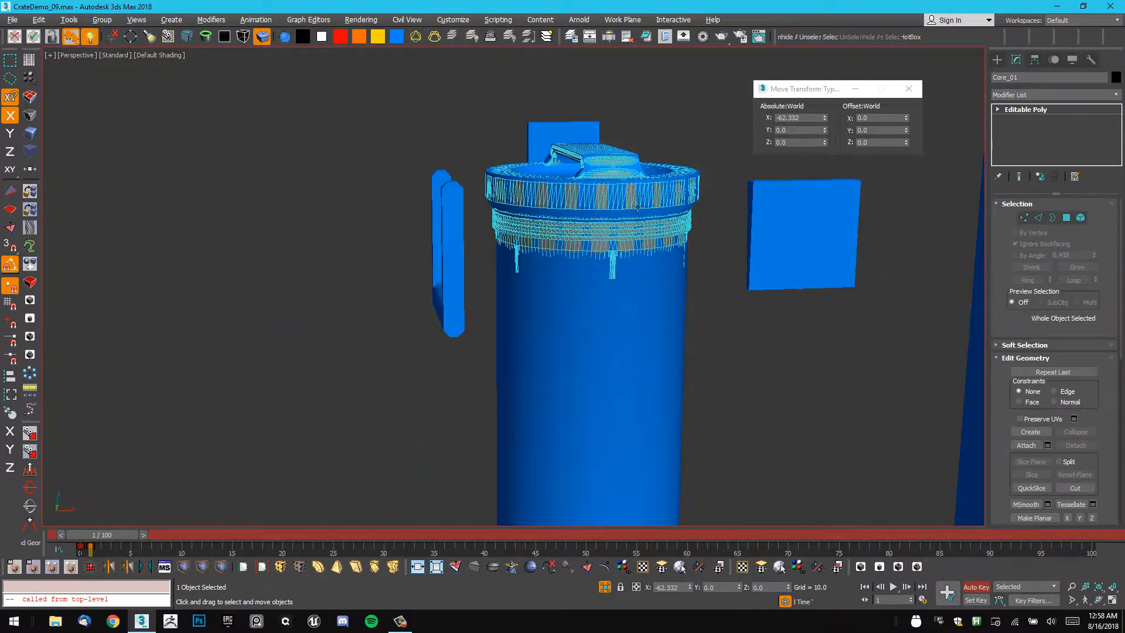
alt+middle_drag(637, 162, 610, 227)
scroll(652, 196, down, 3)
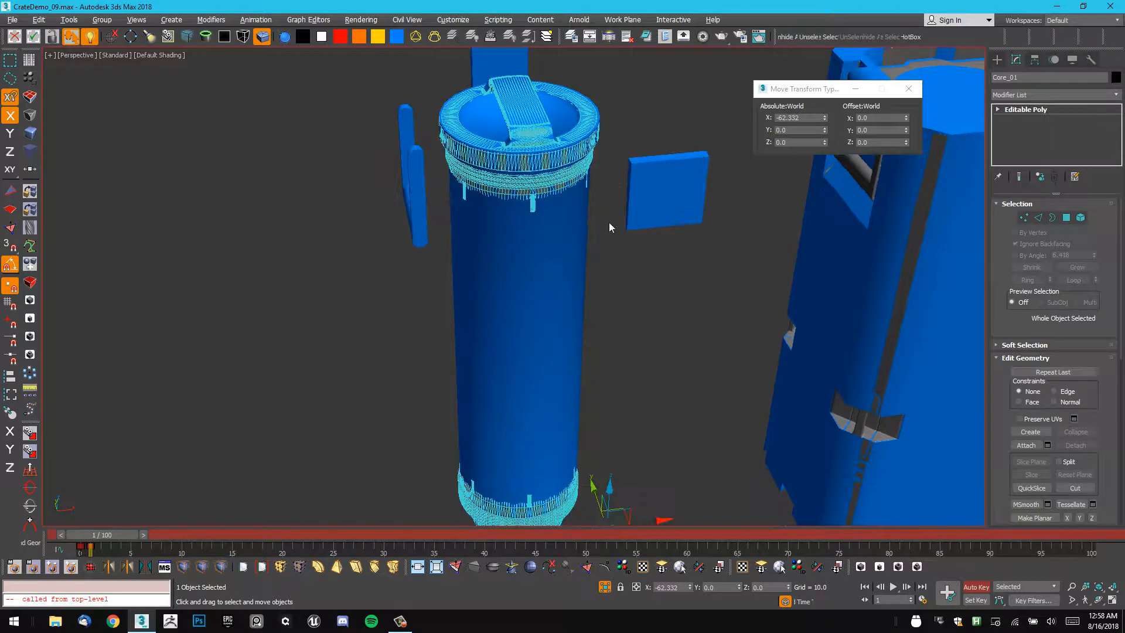
scroll(583, 221, down, 5)
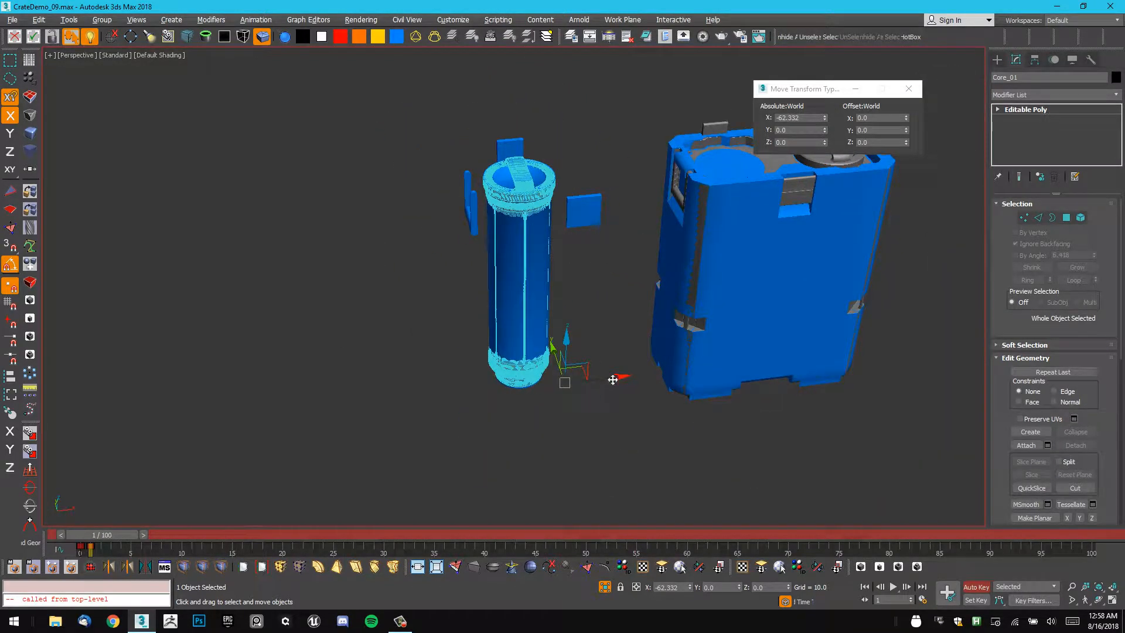
Select the latch on the crate's front and move it along X to about -62.119, beside the exploded core.
alt+middle_drag(655, 258, 651, 284)
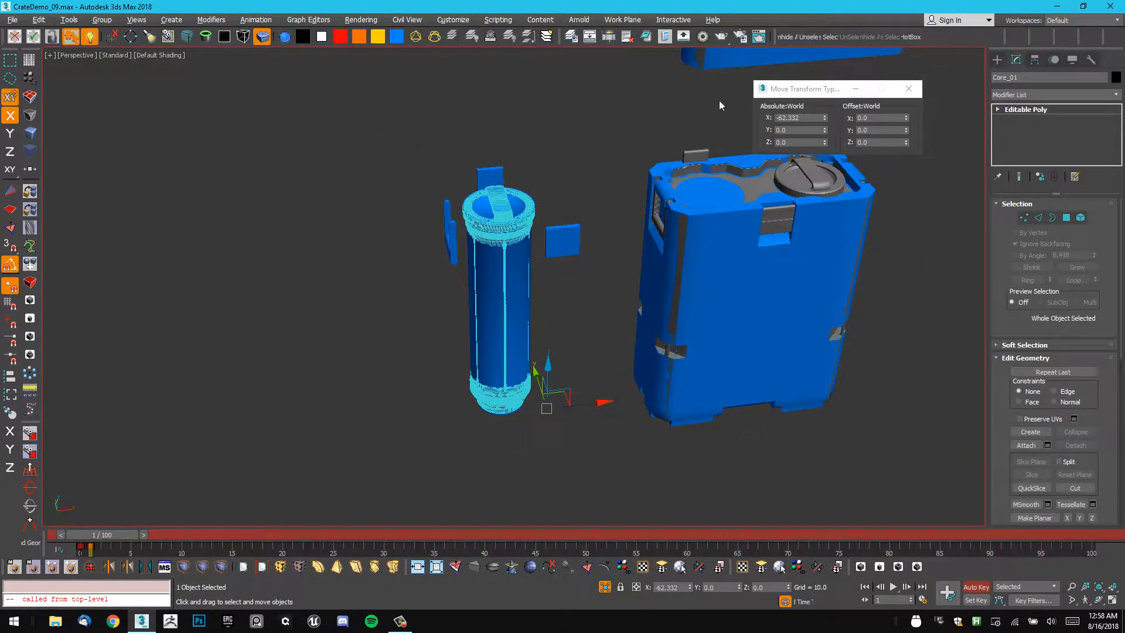
middle_drag(822, 186, 873, 207)
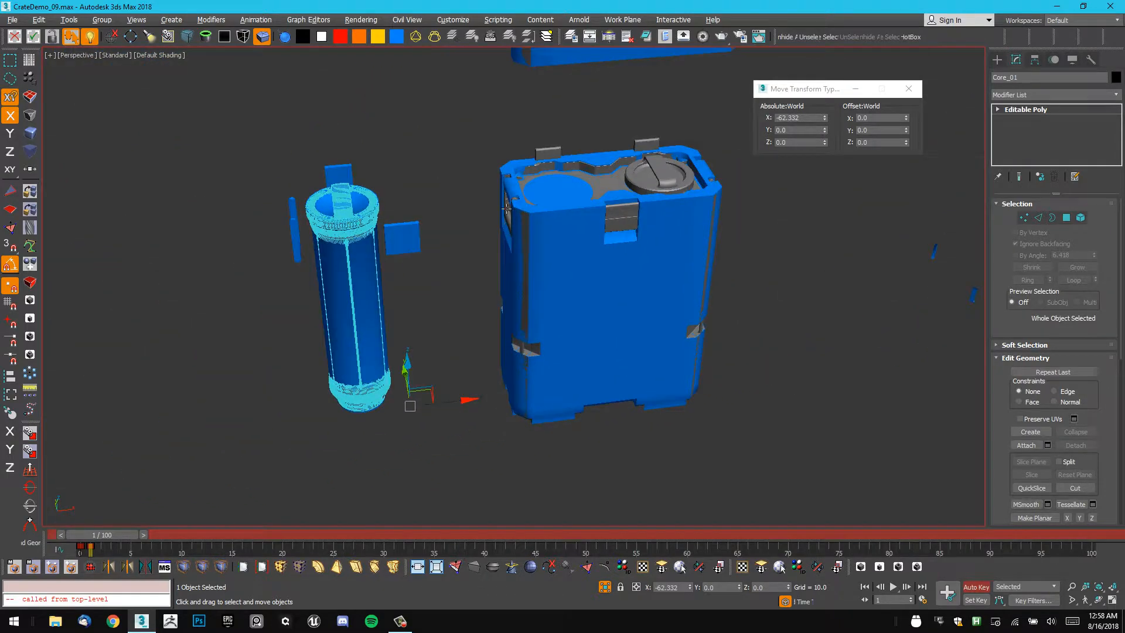
scroll(483, 236, up, 3)
alt+middle_drag(483, 236, 527, 238)
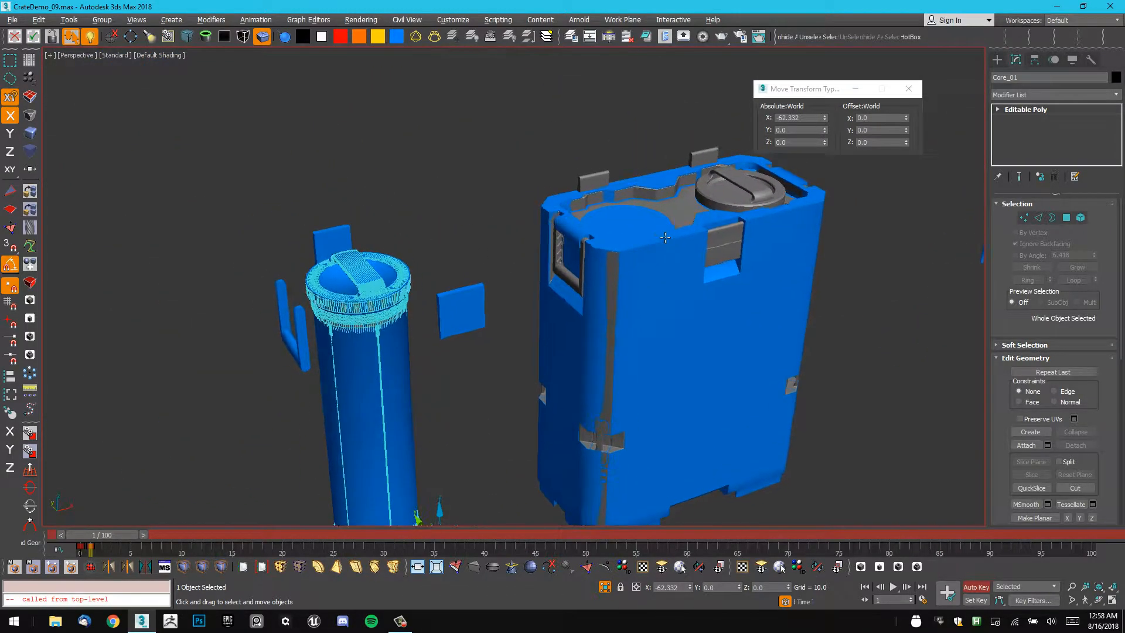
click(729, 244)
mouse_move(729, 245)
middle_down()
mouse_move(750, 225)
mouse_move(740, 228)
middle_up()
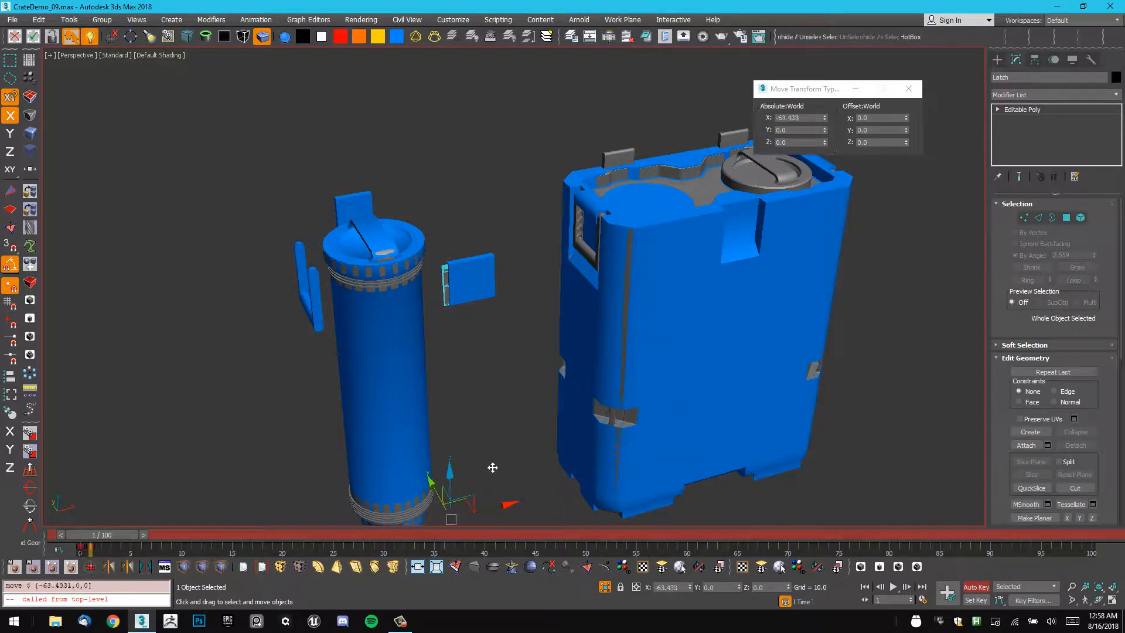
alt+middle_drag(491, 360, 466, 264)
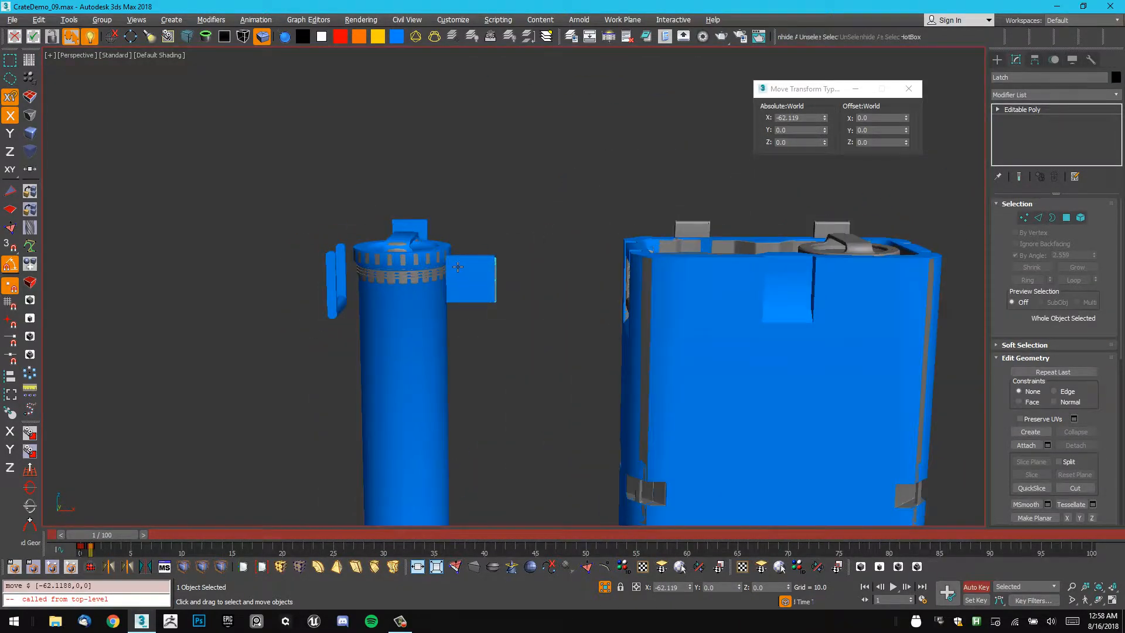
Set the latch's absolute X to about -62.335 so it lines up with the exploded low-poly latch plate.
scroll(461, 260, up, 4)
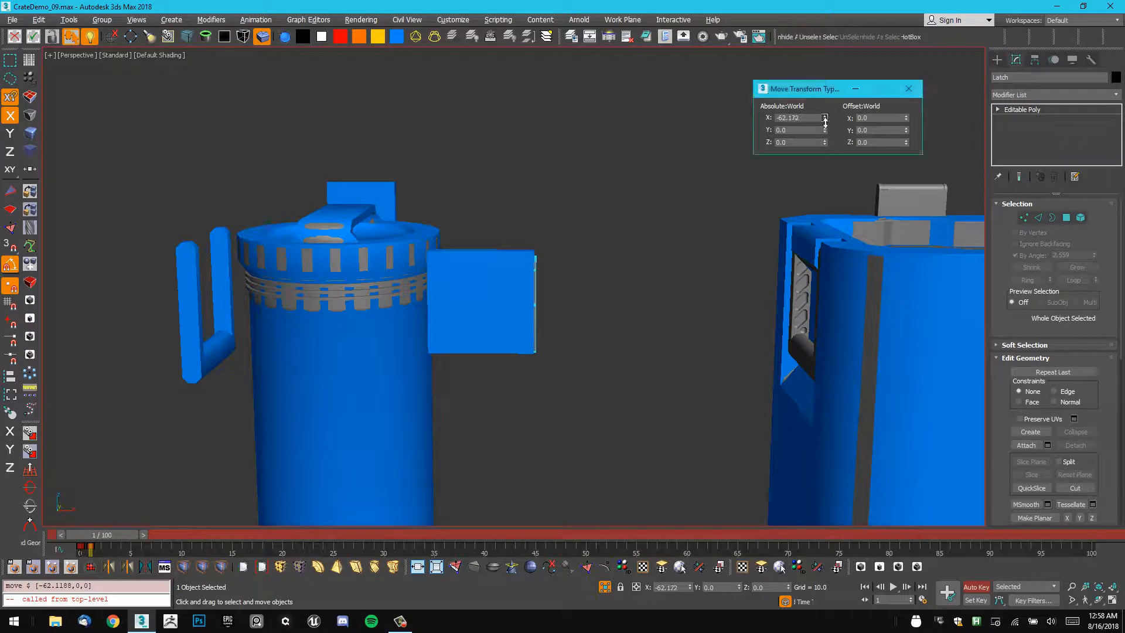
alt+middle_drag(678, 209, 502, 287)
scroll(478, 283, up, 5)
scroll(477, 284, down, 2)
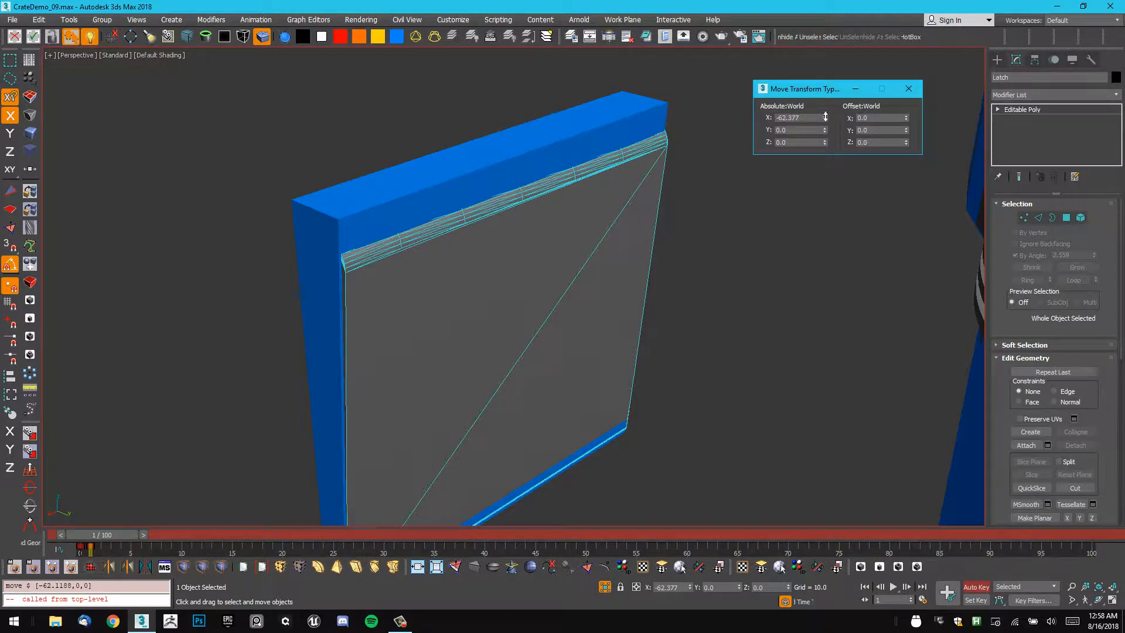
alt+middle_drag(694, 215, 623, 209)
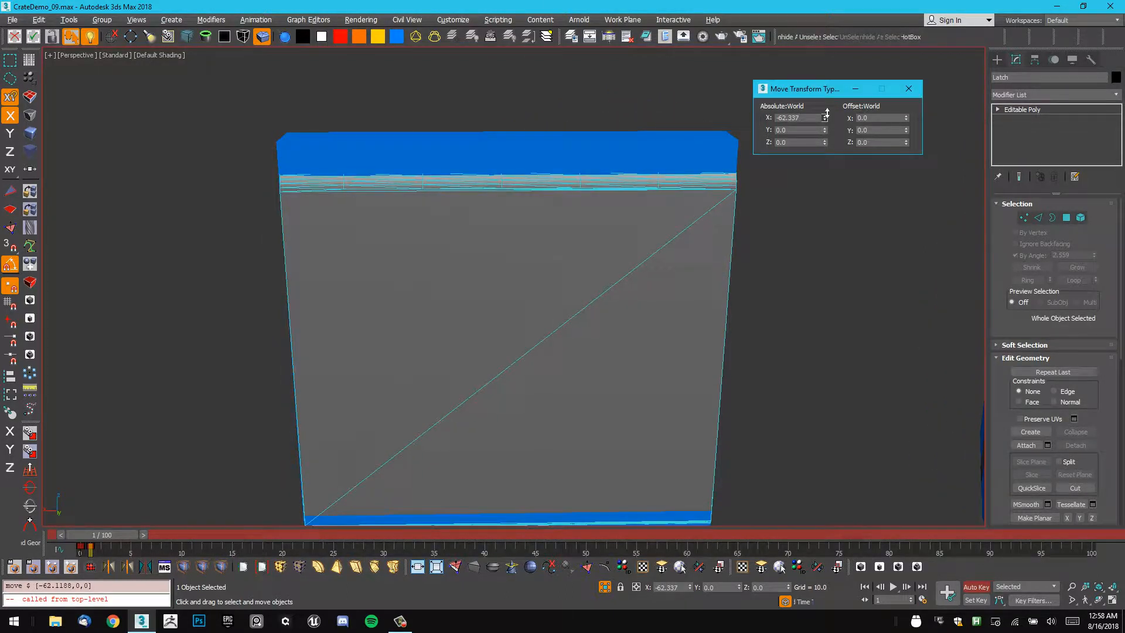
alt+middle_drag(609, 169, 619, 258)
scroll(724, 255, down, 4)
scroll(504, 229, up, 2)
Select the handle on the crate's side and move it along X to about -63.21, beside the exploded core.
click(498, 237)
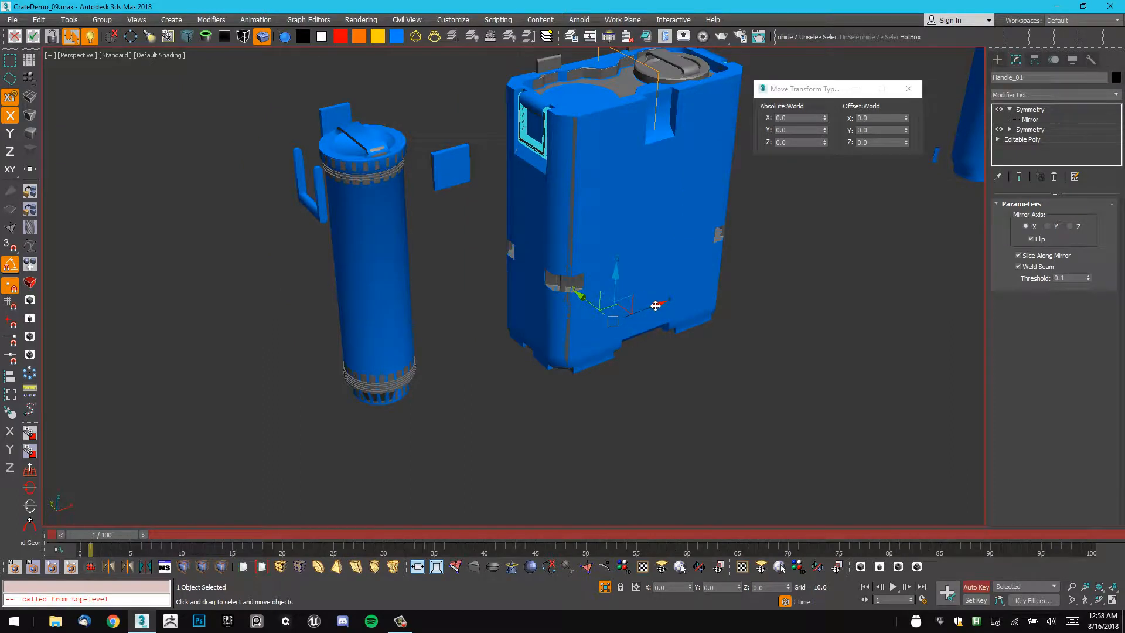
drag(466, 336, 458, 336)
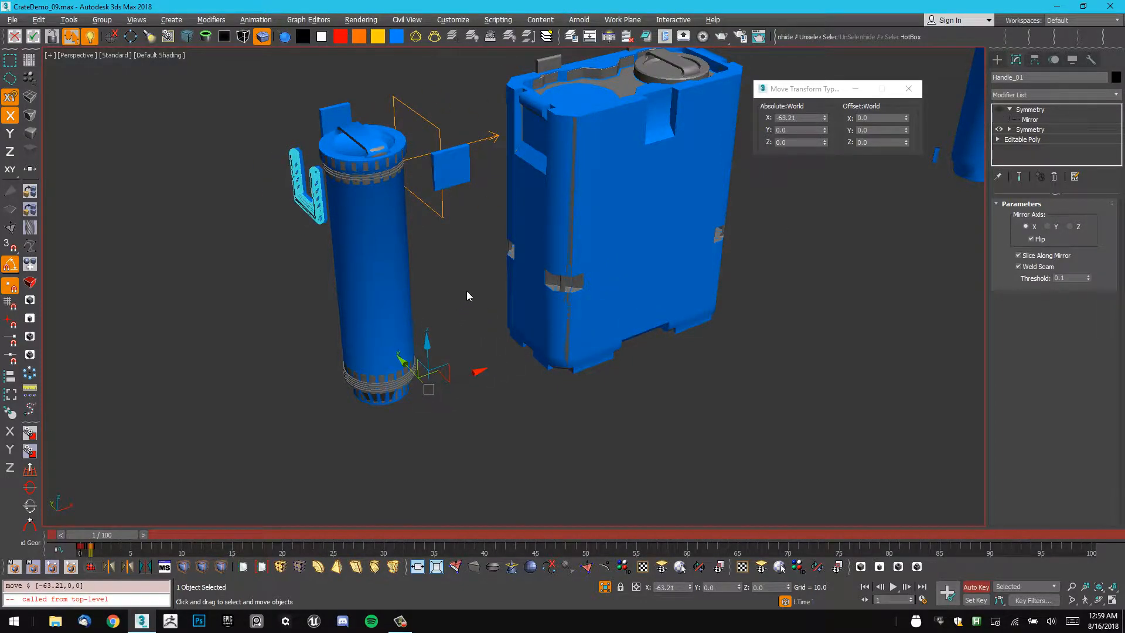
key(z)
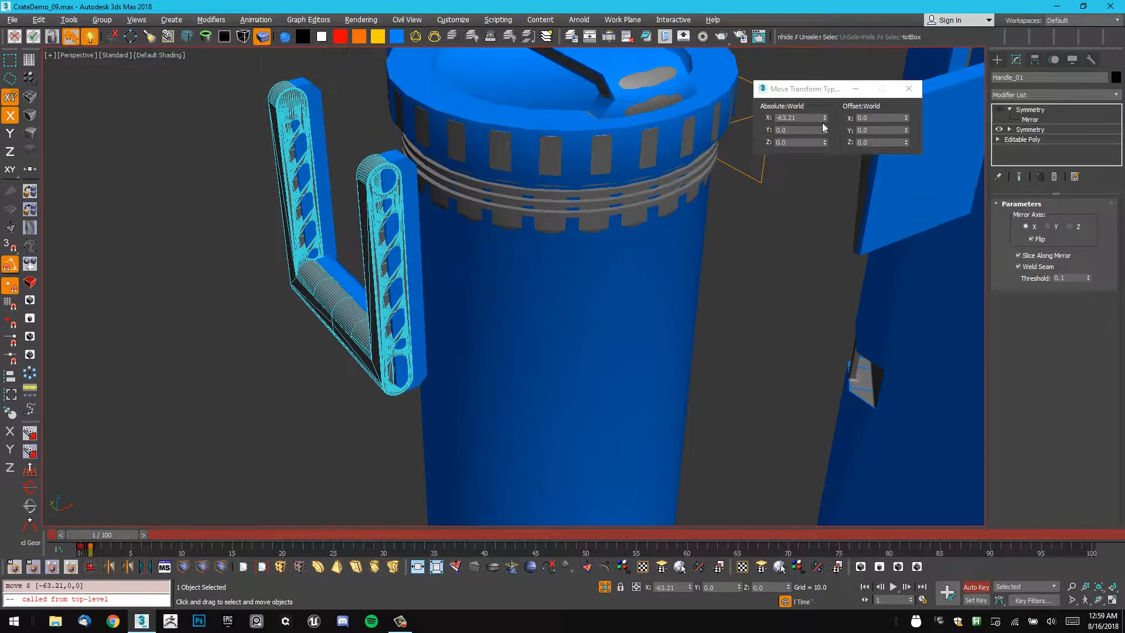
drag(825, 117, 820, 47)
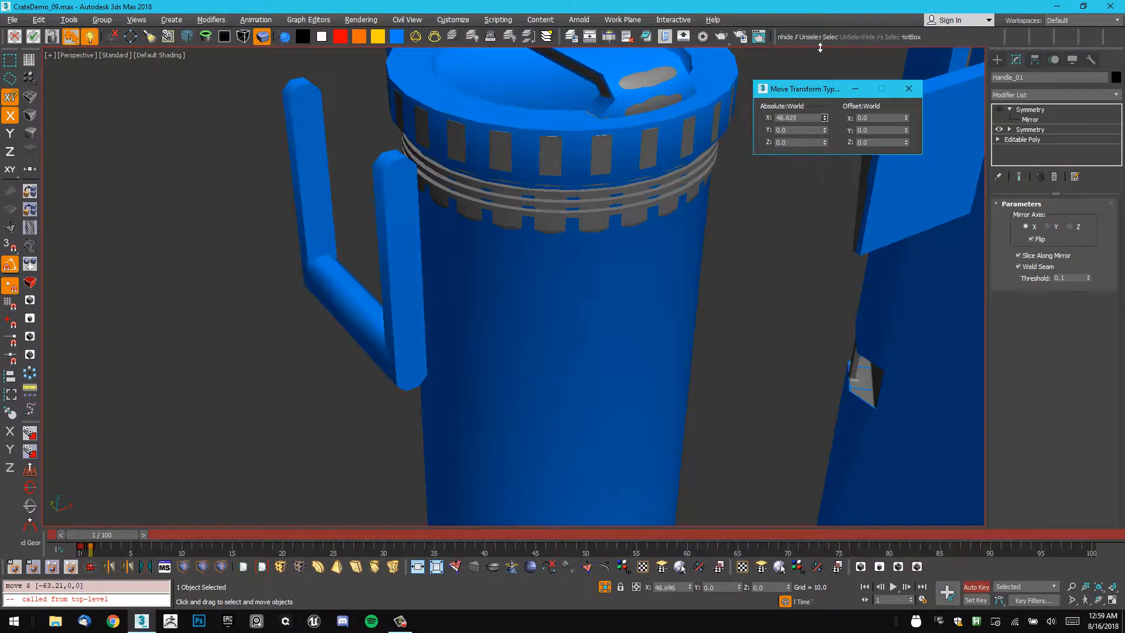
key(ctrl+z)
drag(825, 118, 828, 77)
key(ctrl+z)
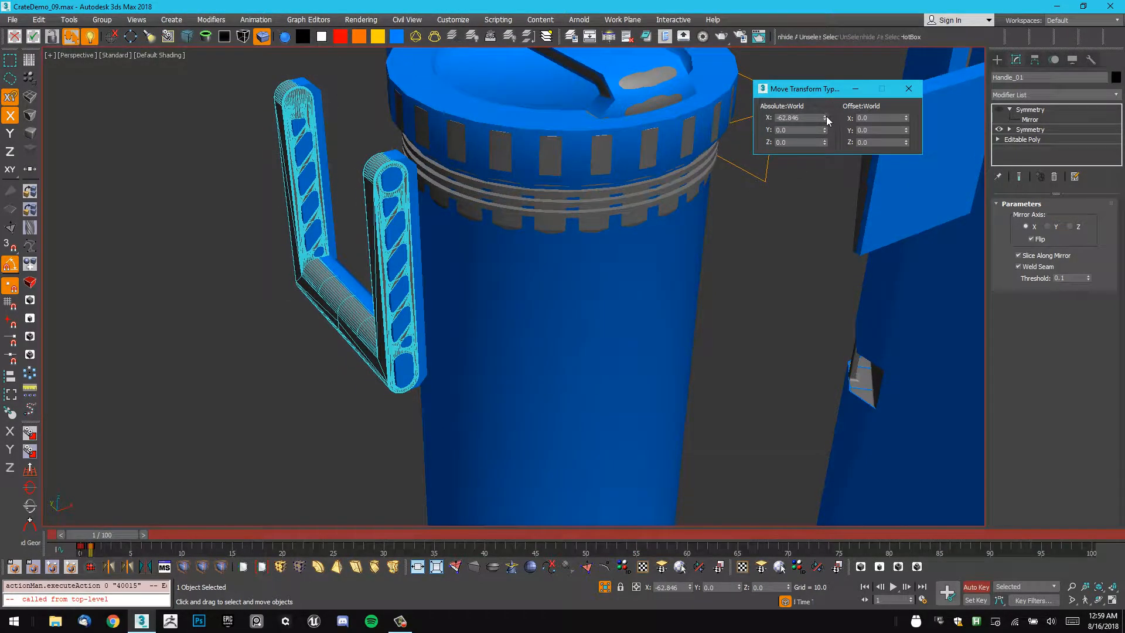
Fine-tune the handle's absolute X to about -62.325 and check its overlap with the low-poly handle from several sides.
drag(825, 119, 827, 113)
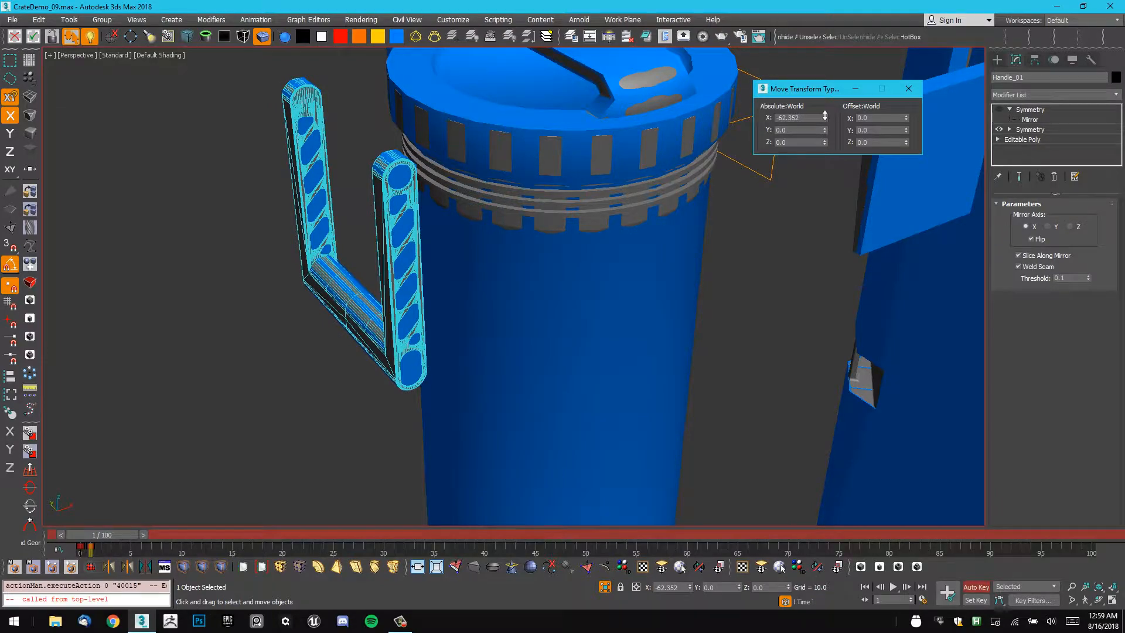
scroll(437, 250, up, 10)
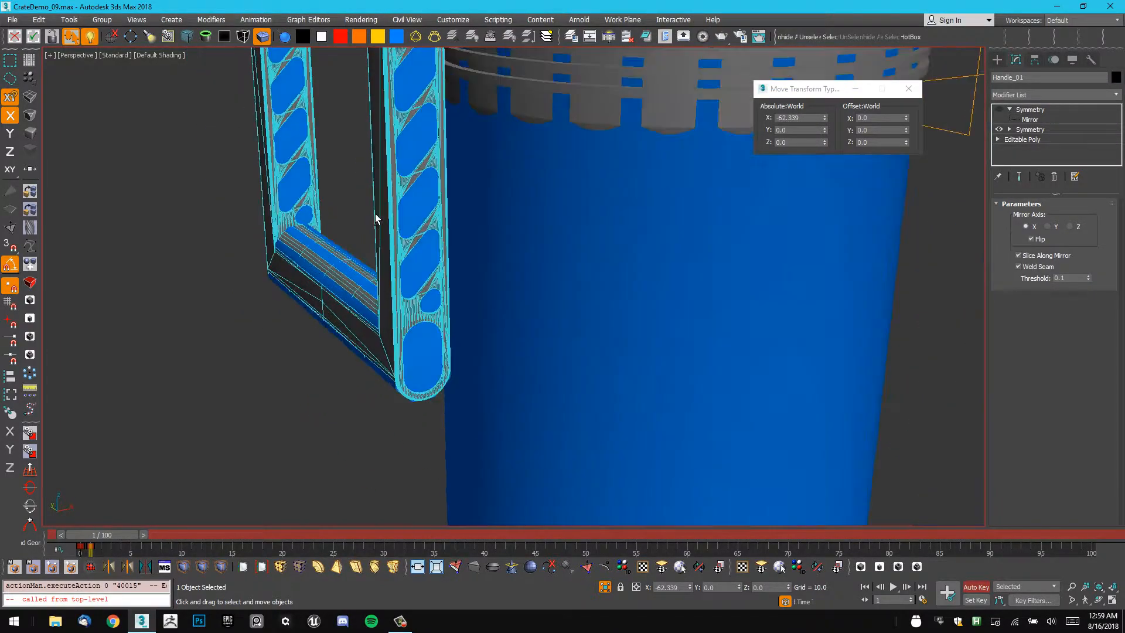
scroll(366, 243, down, 8)
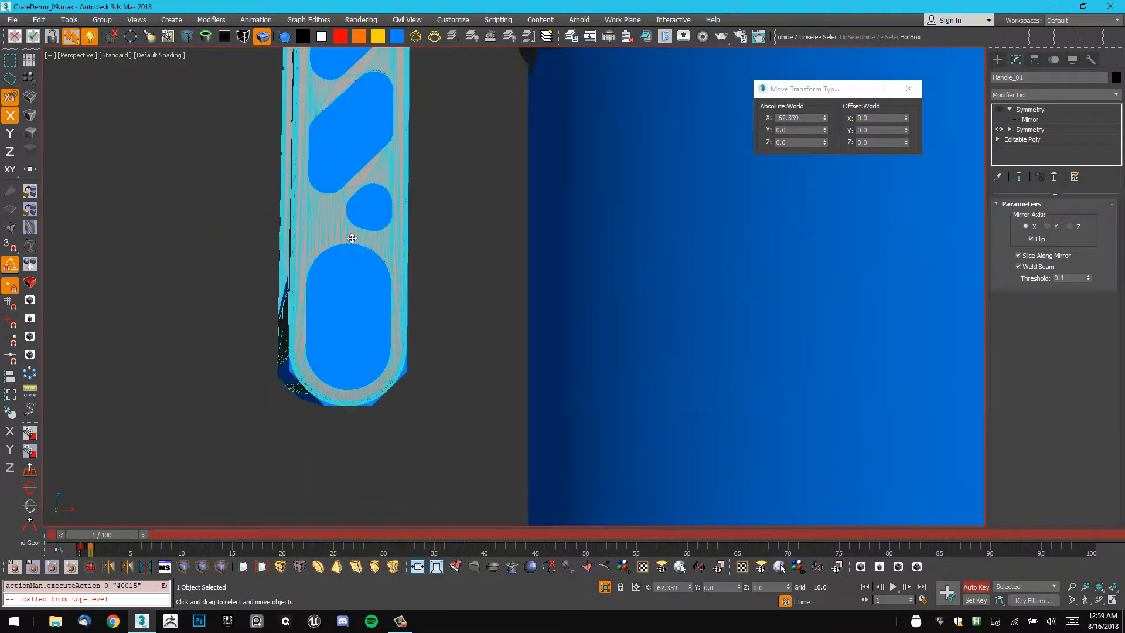
alt+middle_drag(356, 242, 617, 170)
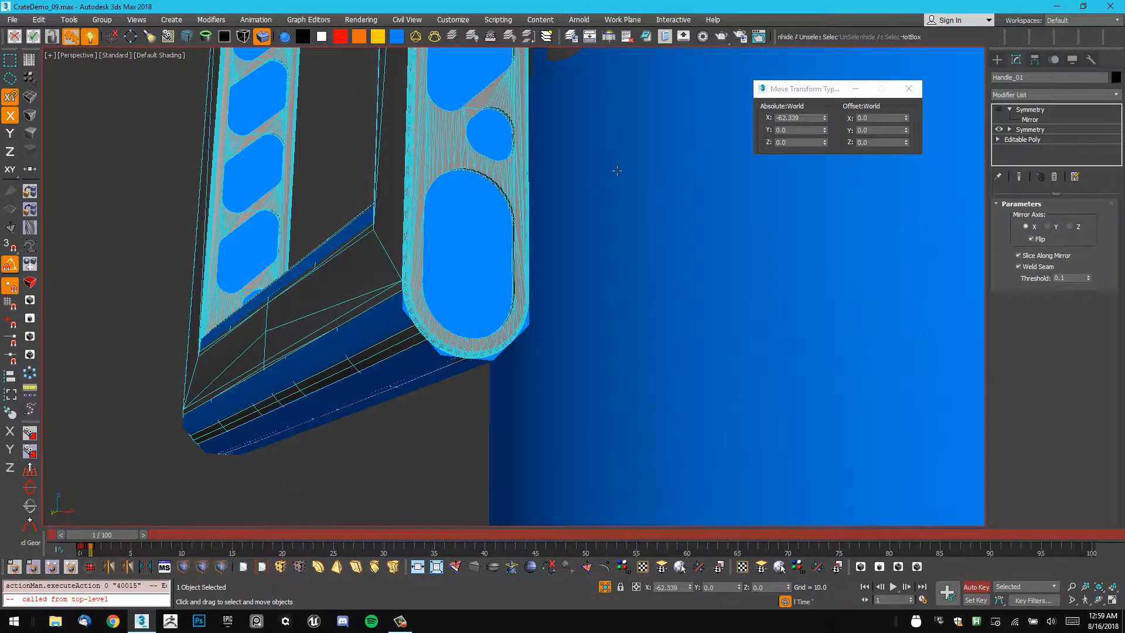
drag(825, 118, 827, 104)
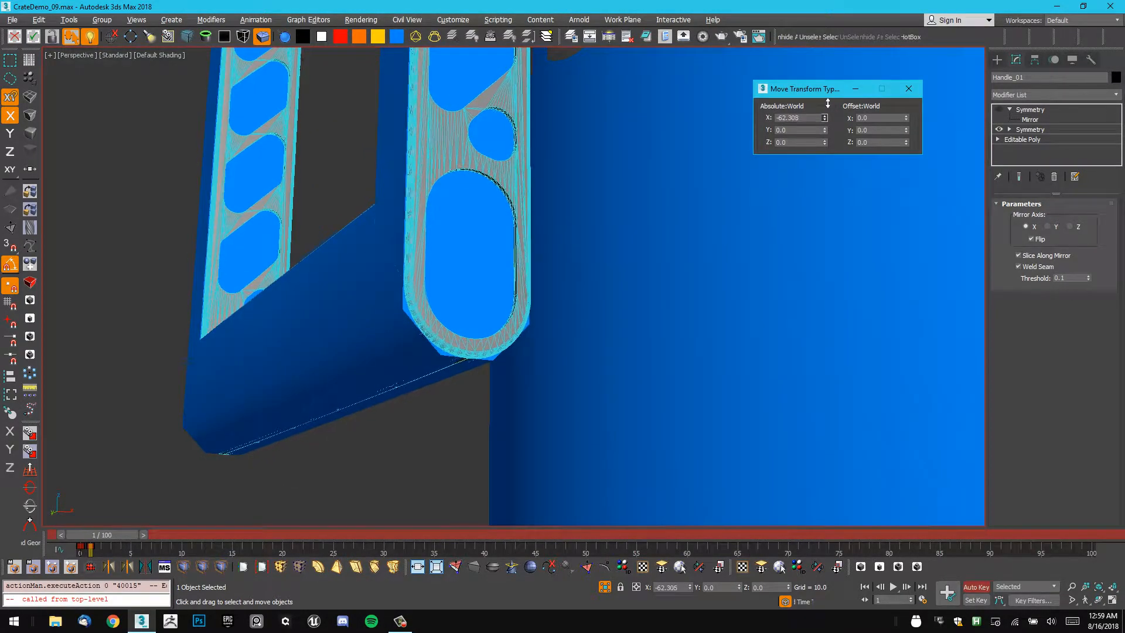
alt+middle_drag(405, 257, 499, 229)
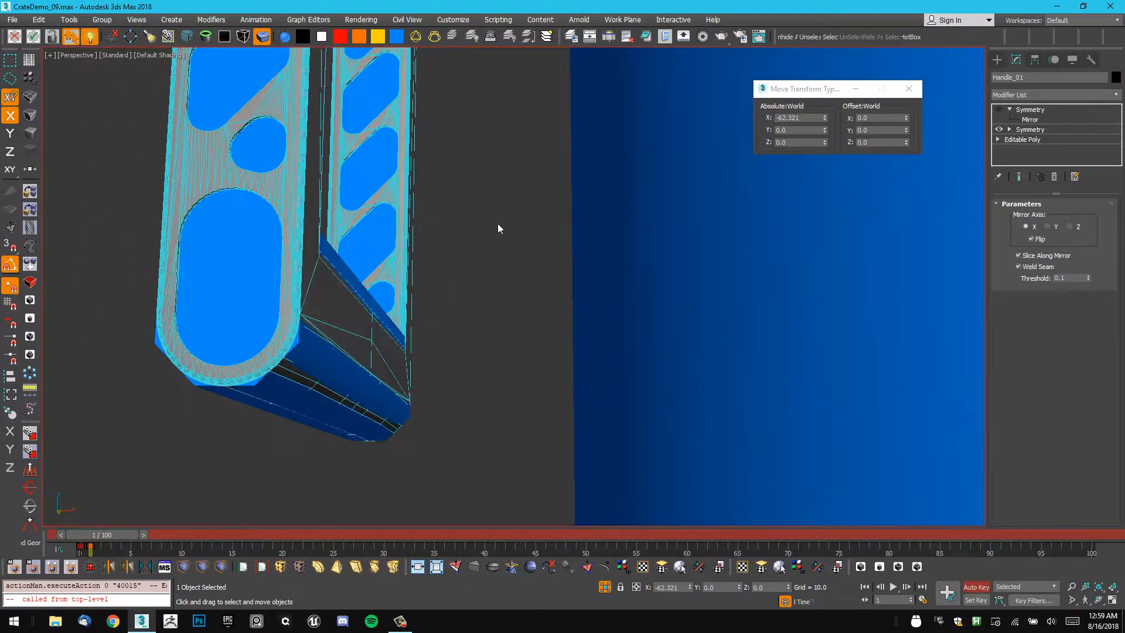
alt+middle_drag(360, 249, 407, 124)
scroll(463, 264, down, 5)
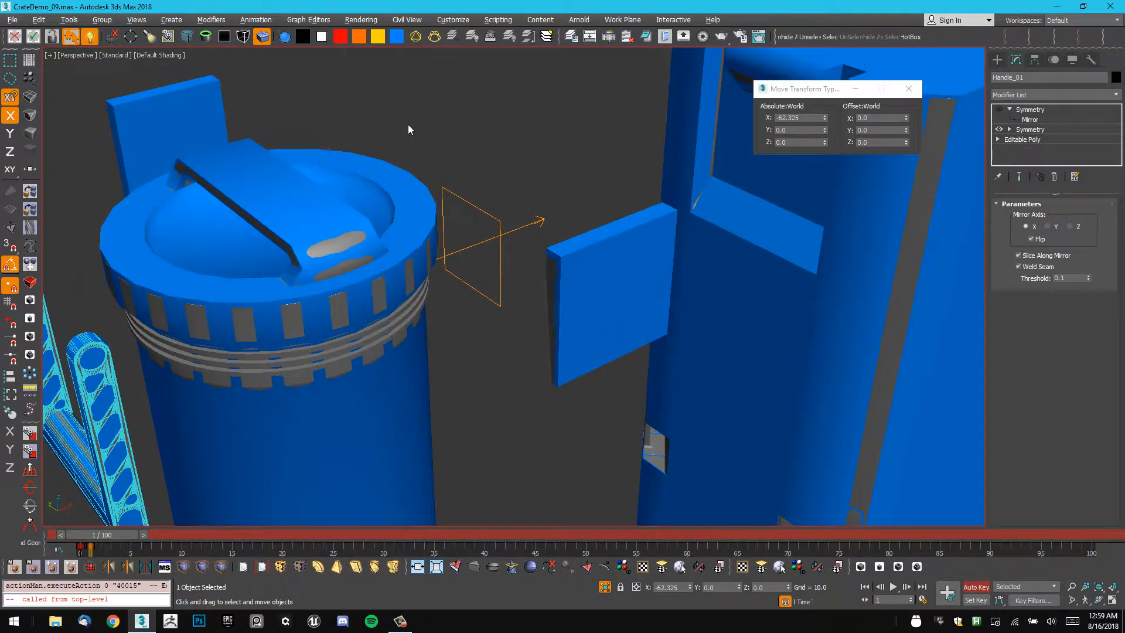
Select the high-poly hinges on the crate's back and turn off their Symmetry modifier.
click(408, 124)
click(384, 214)
middle_drag(383, 214, 468, 169)
scroll(468, 168, down, 4)
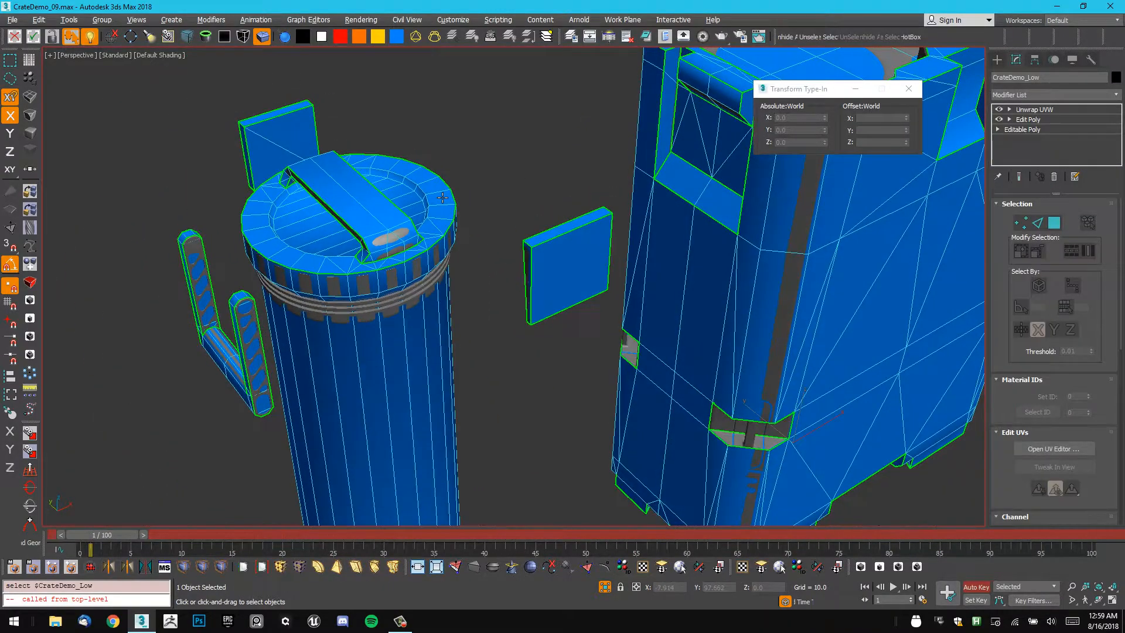
middle_drag(697, 97, 417, 182)
click(441, 141)
scroll(692, 96, down, 1)
middle_drag(692, 97, 661, 142)
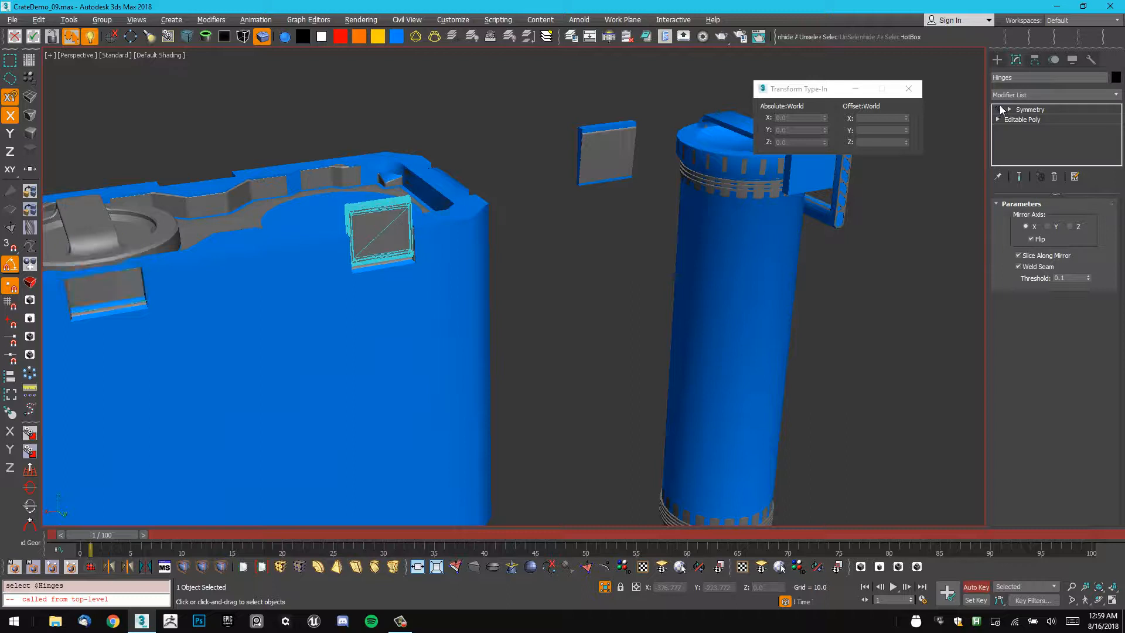
middle_drag(678, 192, 673, 256)
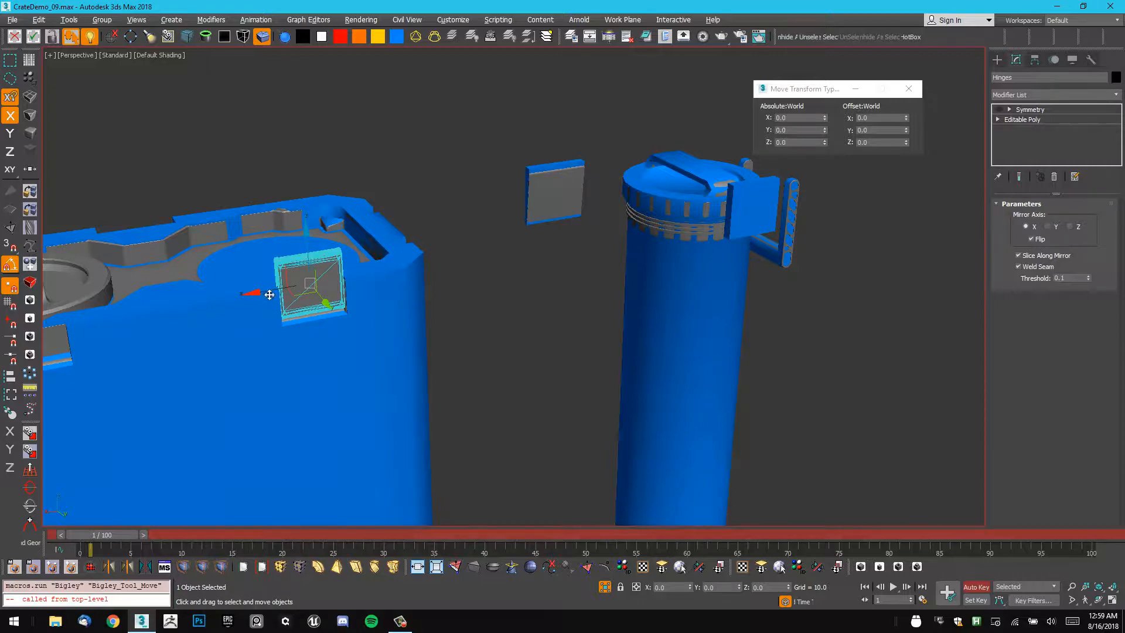
Move the hinge along X to about -62.195, onto the low-poly hinge plate beside the exploded core.
drag(263, 293, 710, 206)
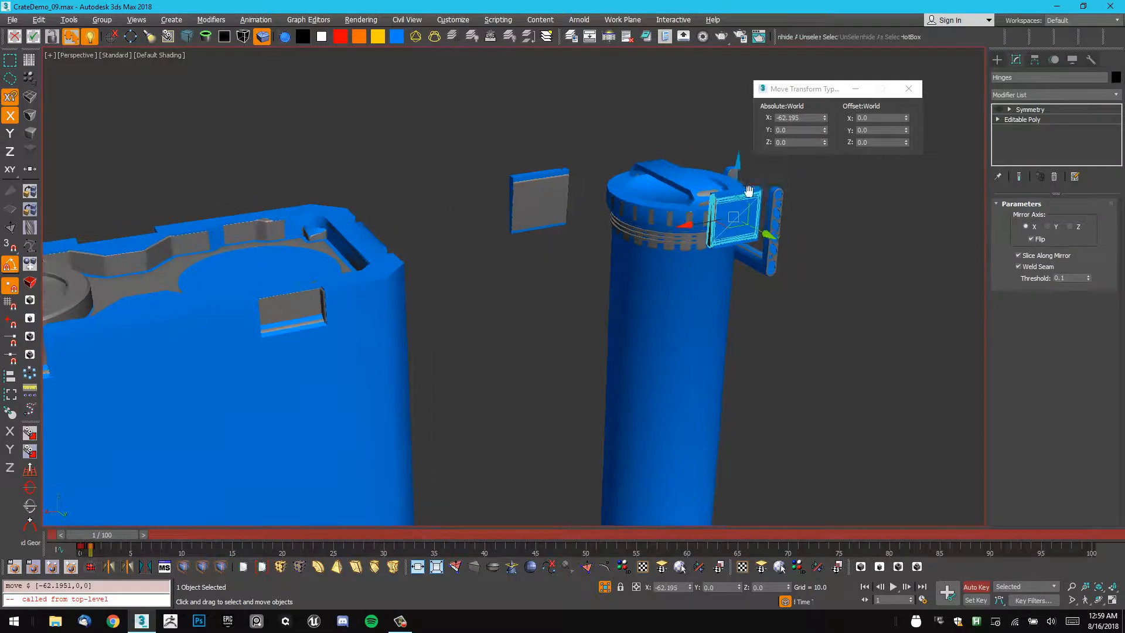
scroll(713, 167, up, 10)
alt+middle_drag(696, 175, 630, 197)
middle_drag(630, 197, 654, 77)
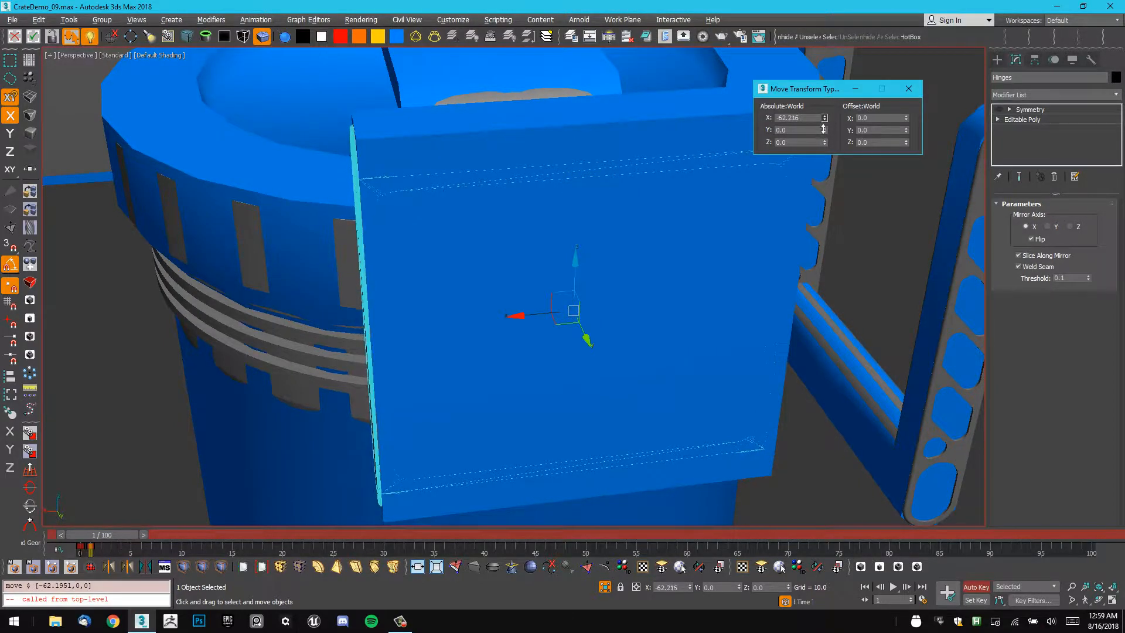
key(shift+z)
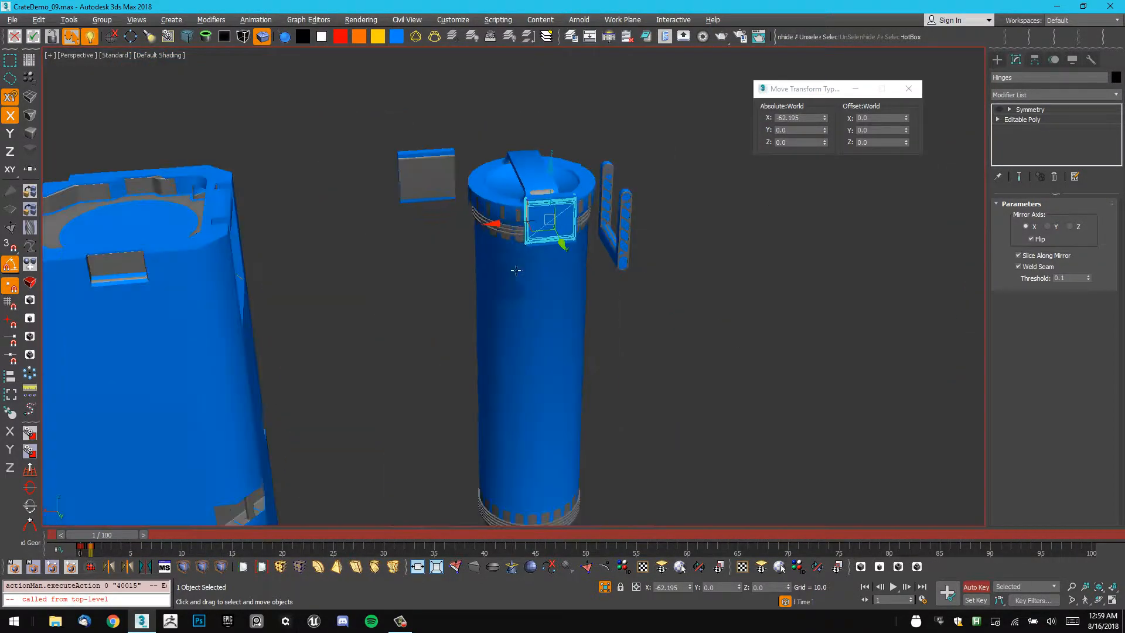
Copy the latch's absolute X value and set the hinge's X to the same -62.335.
click(406, 169)
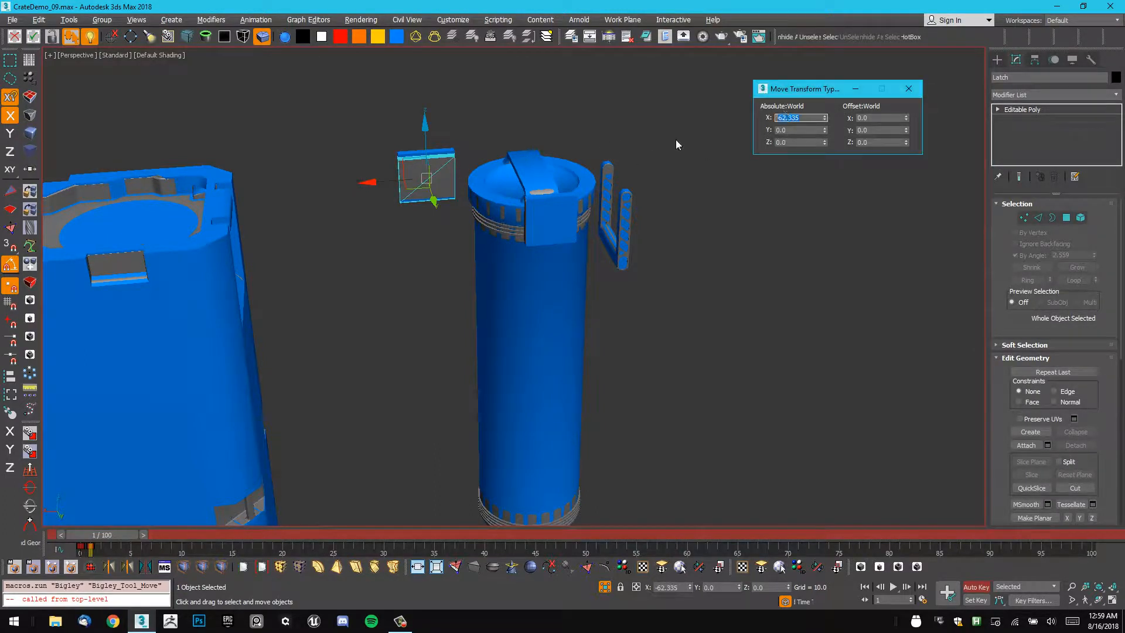
scroll(545, 199, up, 6)
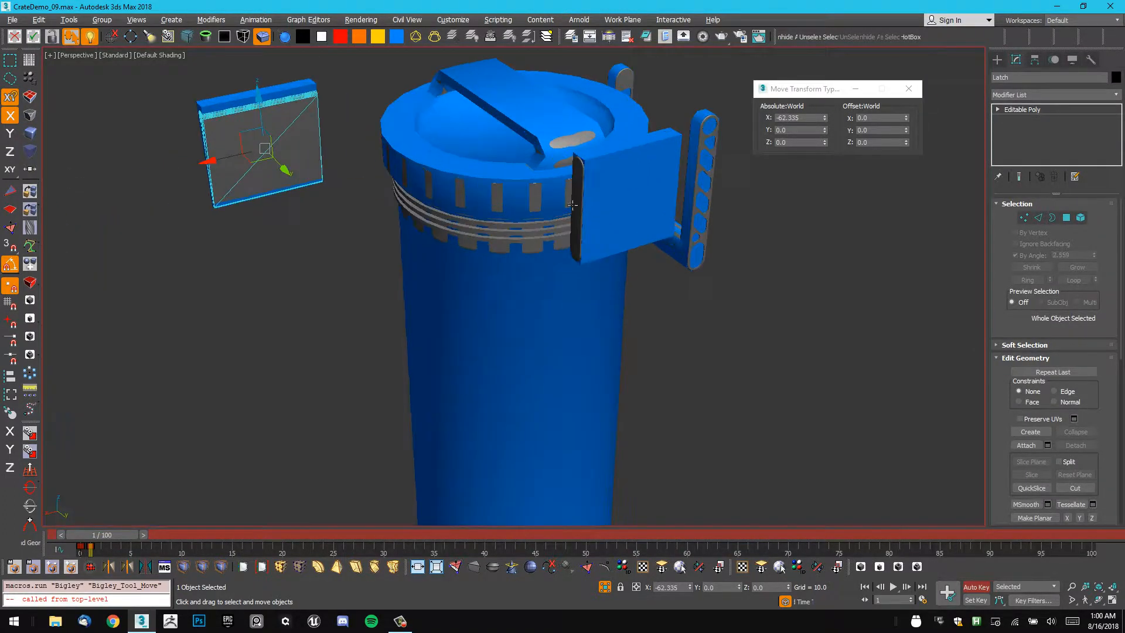
click(580, 203)
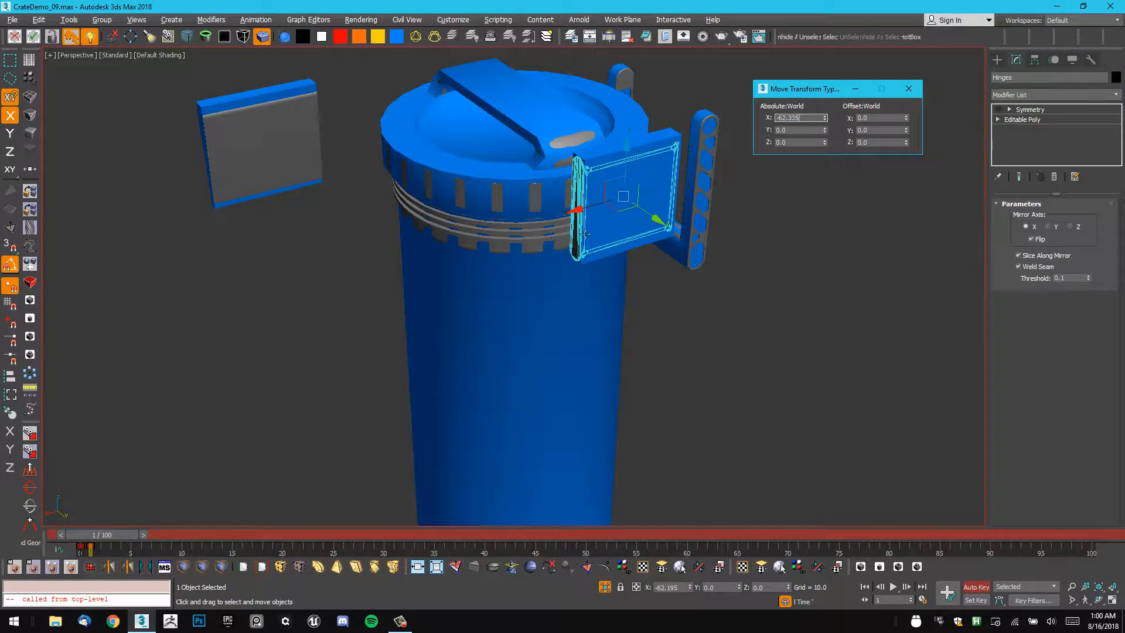
alt+middle_drag(585, 233, 521, 239)
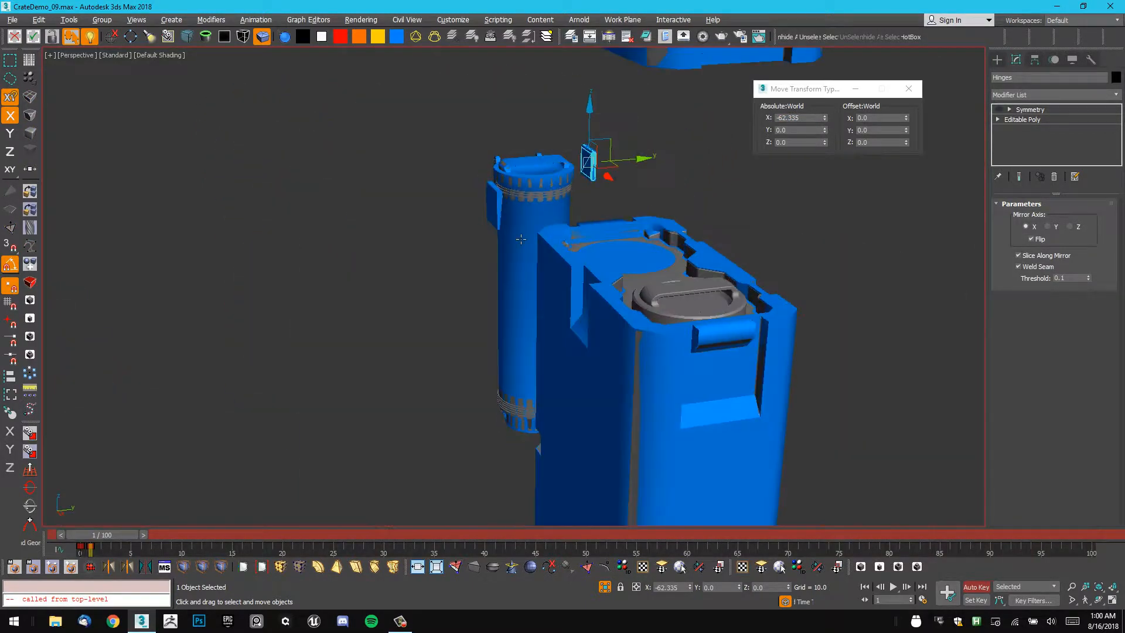
Select the exploded high-poly core, set its absolute X to -62.335 and check the parts around it.
scroll(520, 239, up, 4)
click(561, 158)
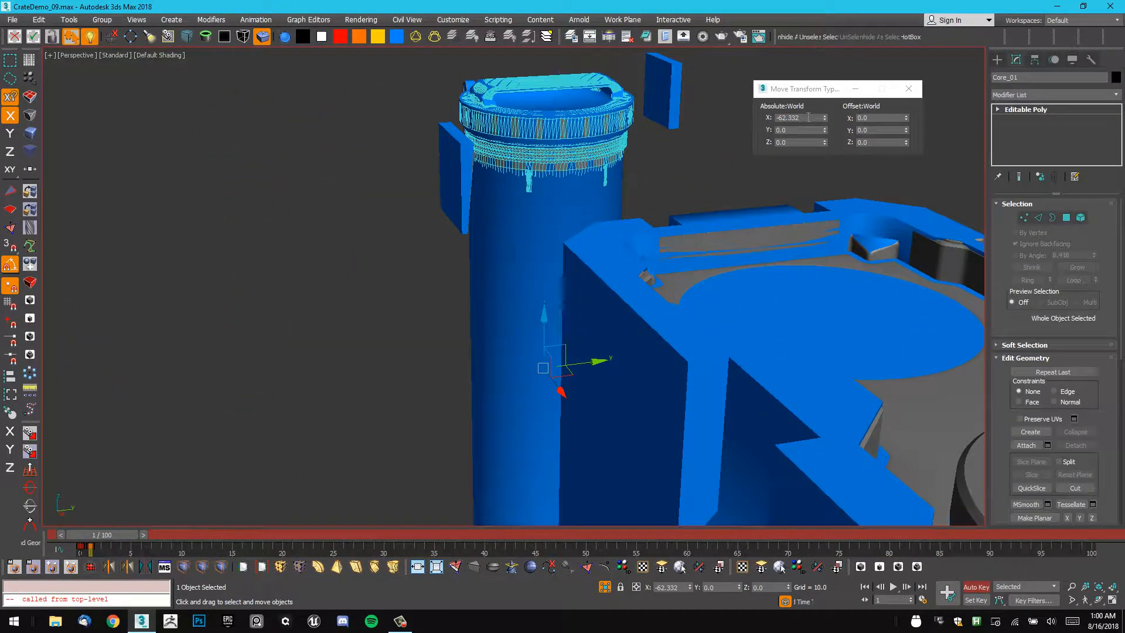
key(Return)
alt+middle_drag(495, 121, 655, 236)
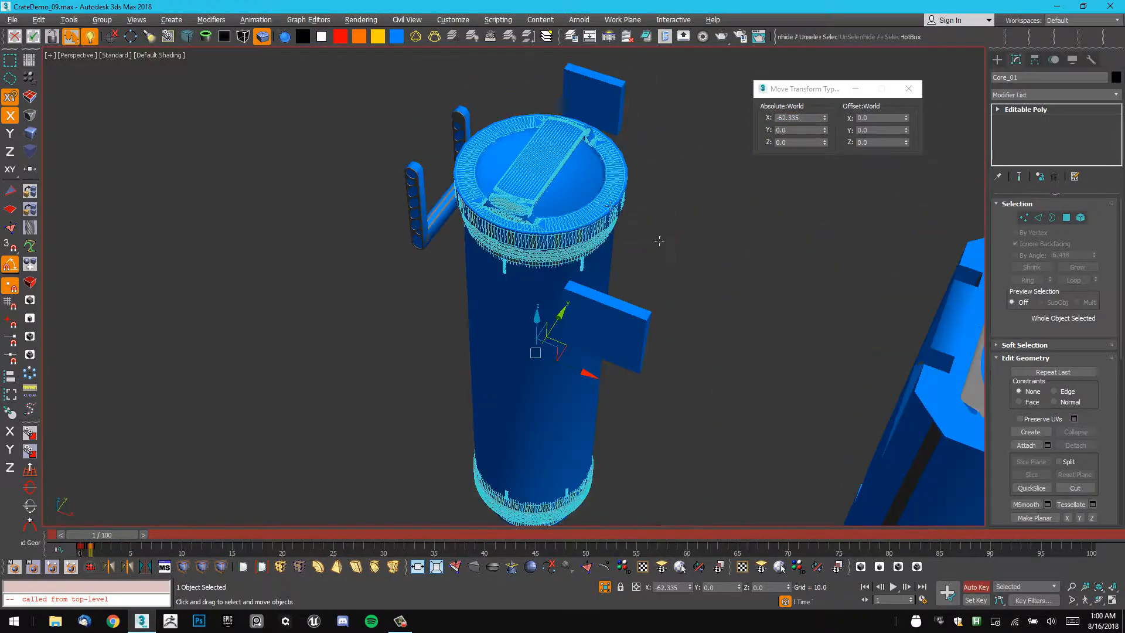
alt+middle_drag(440, 259, 443, 220)
mouse_move(657, 199)
alt+middle_down()
mouse_move(598, 206)
mouse_move(656, 203)
mouse_move(635, 208)
mouse_move(575, 185)
mouse_move(742, 241)
mouse_move(685, 266)
mouse_move(612, 246)
mouse_move(644, 210)
alt+middle_up()
Select the second high-poly core in the crate and move it along X to about 148.386, onto its duplicate cylinder.
click(743, 241)
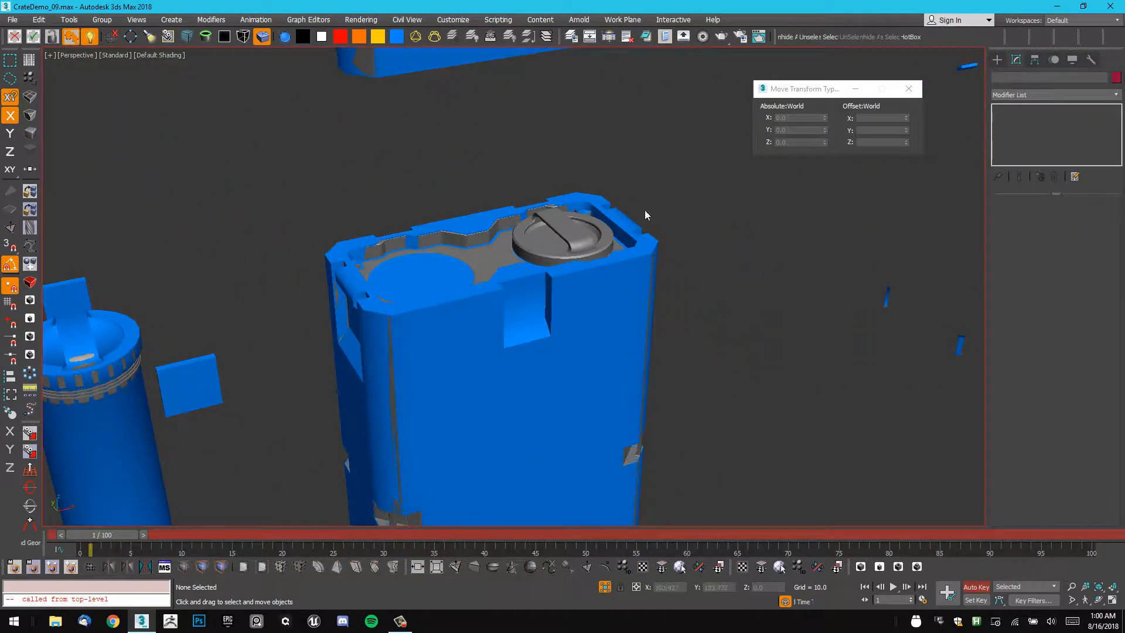
click(565, 239)
scroll(490, 278, down, 6)
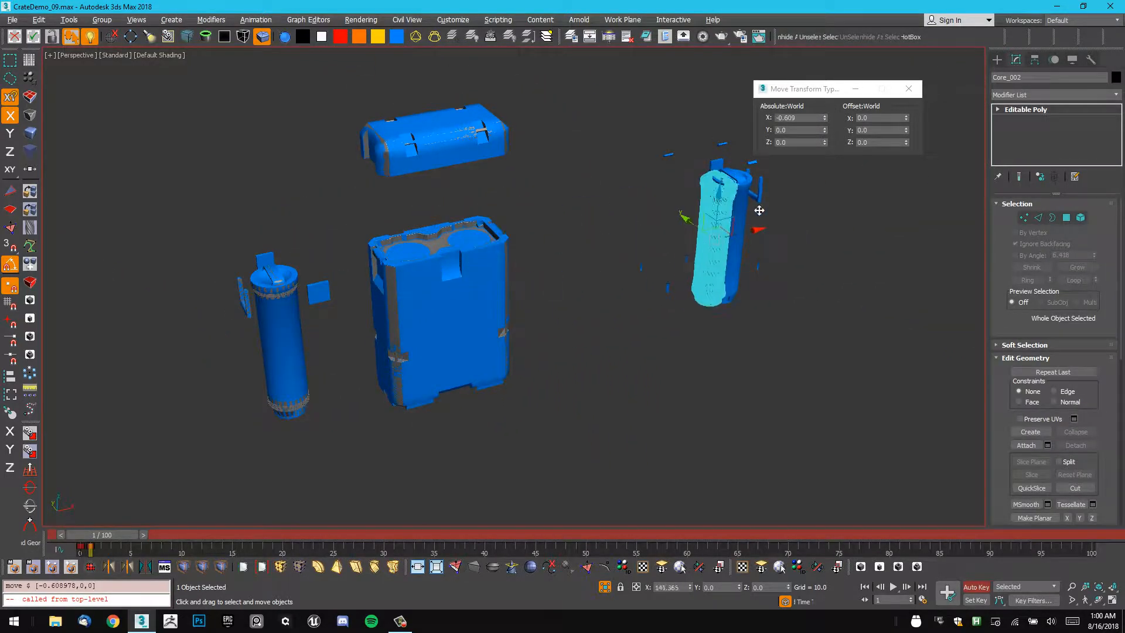
drag(769, 203, 728, 202)
right_click(724, 203)
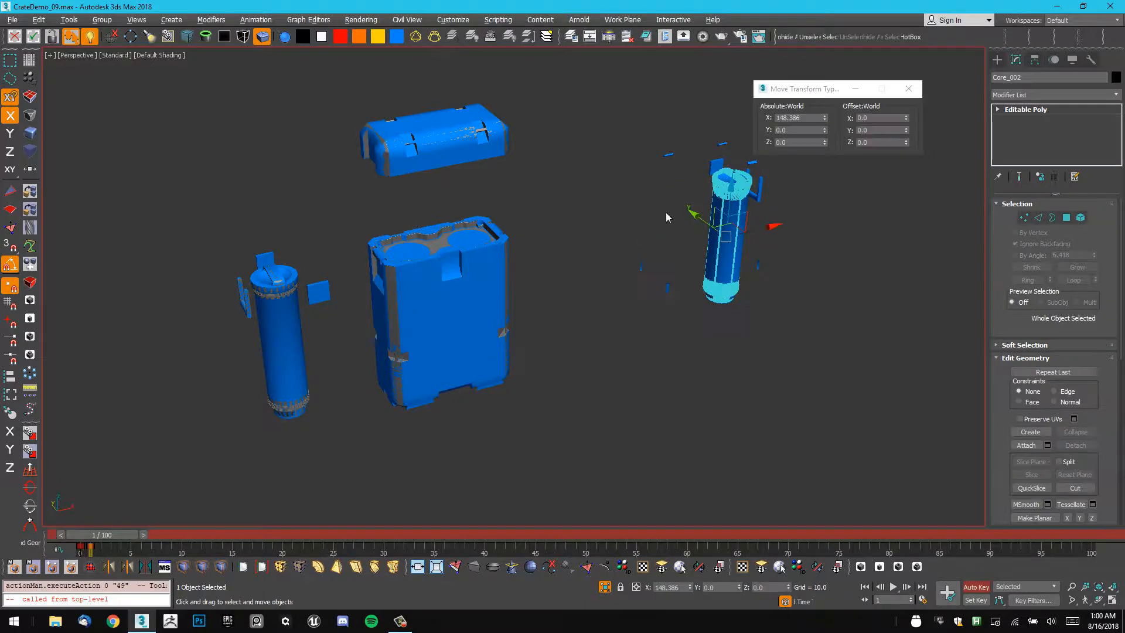
scroll(593, 227, up, 3)
mouse_move(551, 208)
middle_down()
mouse_move(593, 227)
mouse_move(549, 191)
middle_up()
Select the low-poly crate mesh and turn off Auto Key recording.
click(592, 222)
scroll(592, 223, up, 3)
alt+middle_drag(513, 262, 472, 246)
click(490, 213)
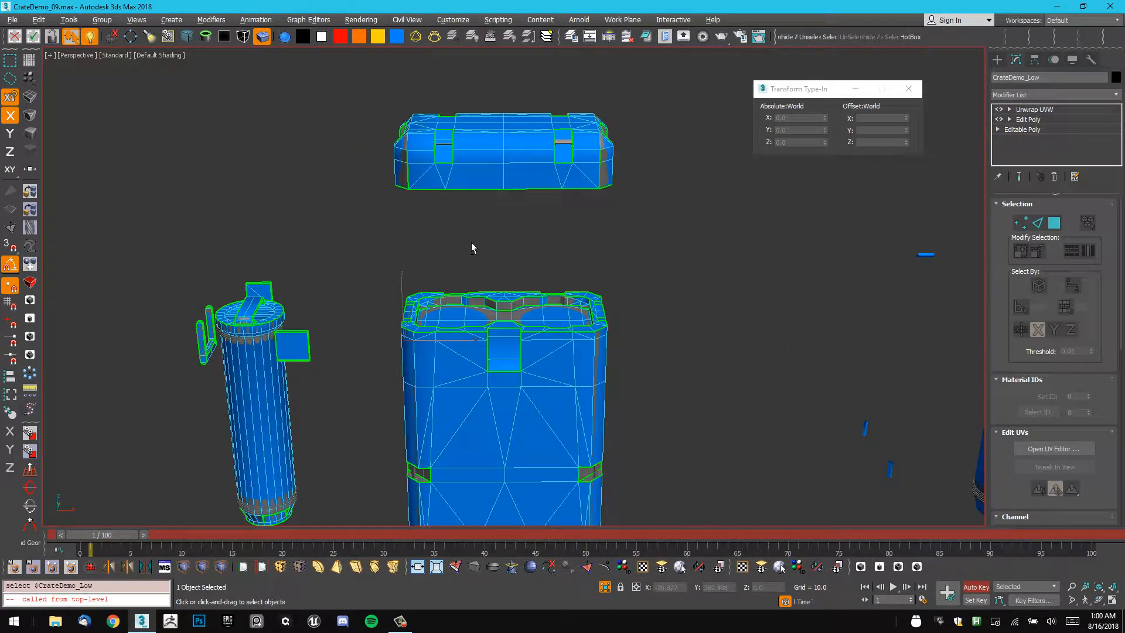
click(976, 586)
alt+middle_drag(633, 208, 604, 192)
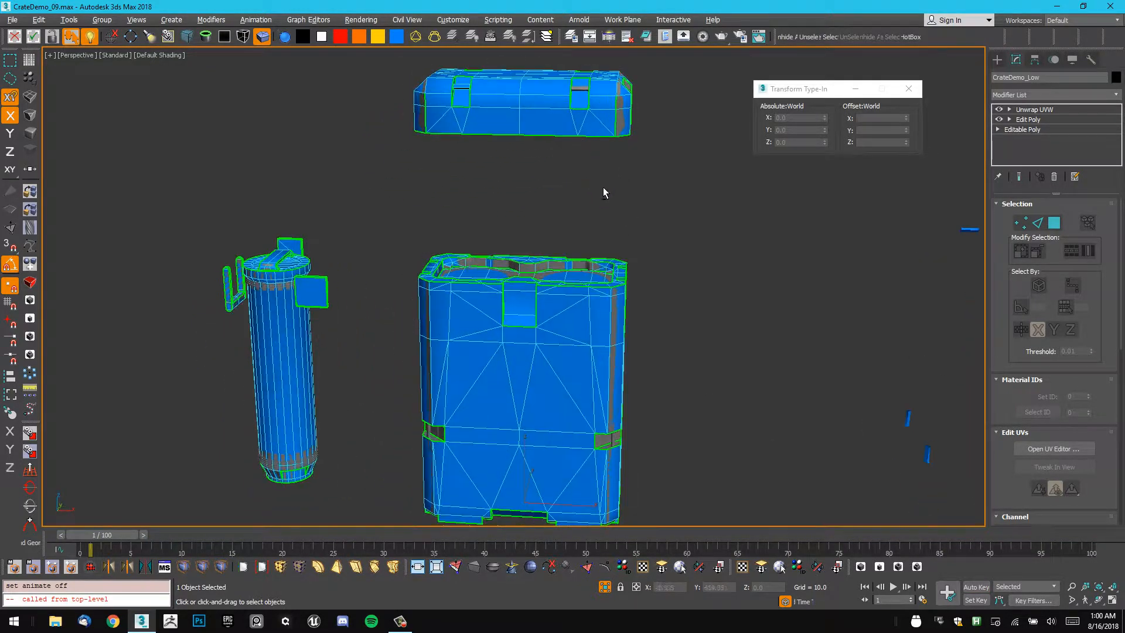
Return the timeline to frame 0, disable the low-poly mesh's Edit Poly modifier and inspect the reassembled crate.
drag(113, 540, 98, 539)
alt+middle_drag(839, 126, 866, 116)
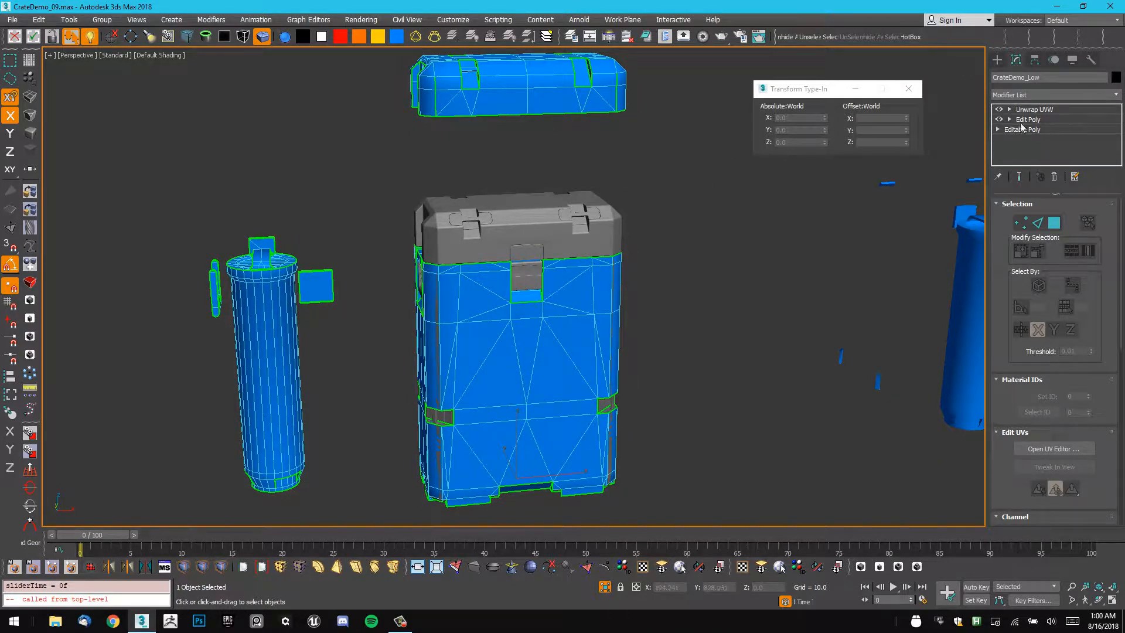
click(999, 119)
alt+middle_drag(867, 176, 736, 188)
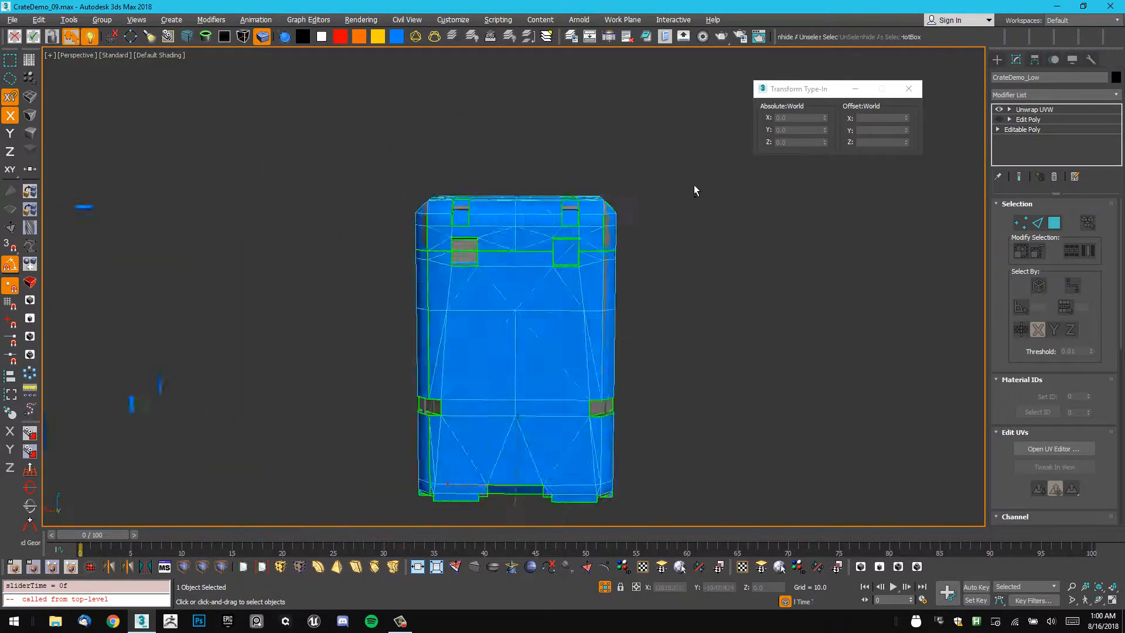
alt+middle_drag(501, 188, 708, 153)
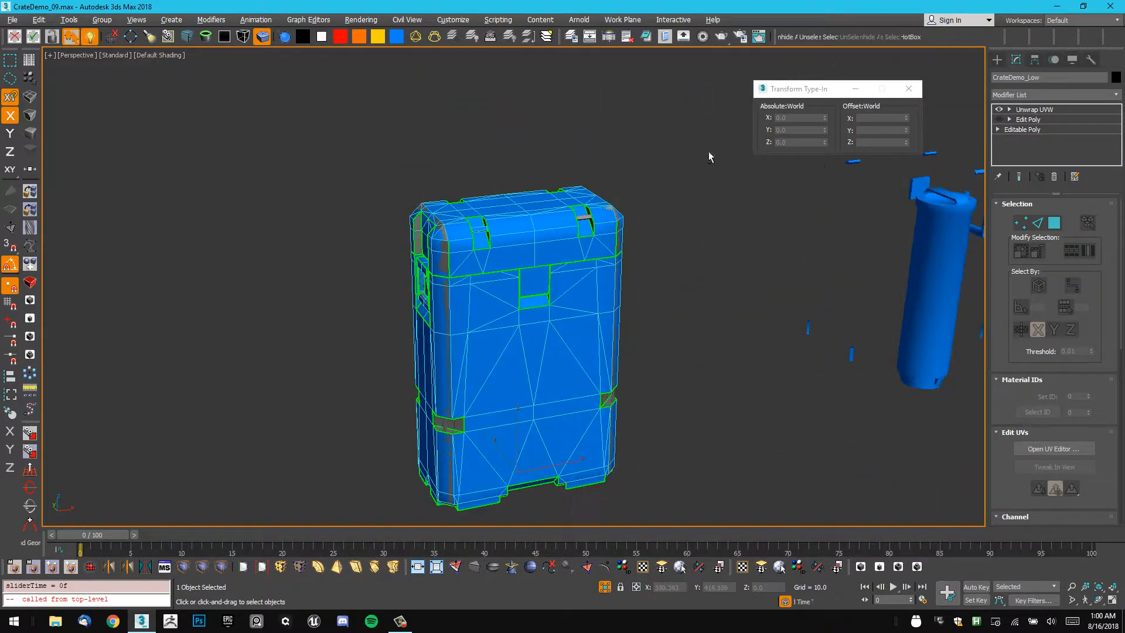
Re-enable the low-poly crate mesh's Edit Poly modifier and move the timeline to frame 1.
click(999, 119)
middle_drag(382, 239, 546, 229)
middle_drag(168, 417, 67, 310)
drag(106, 537, 111, 535)
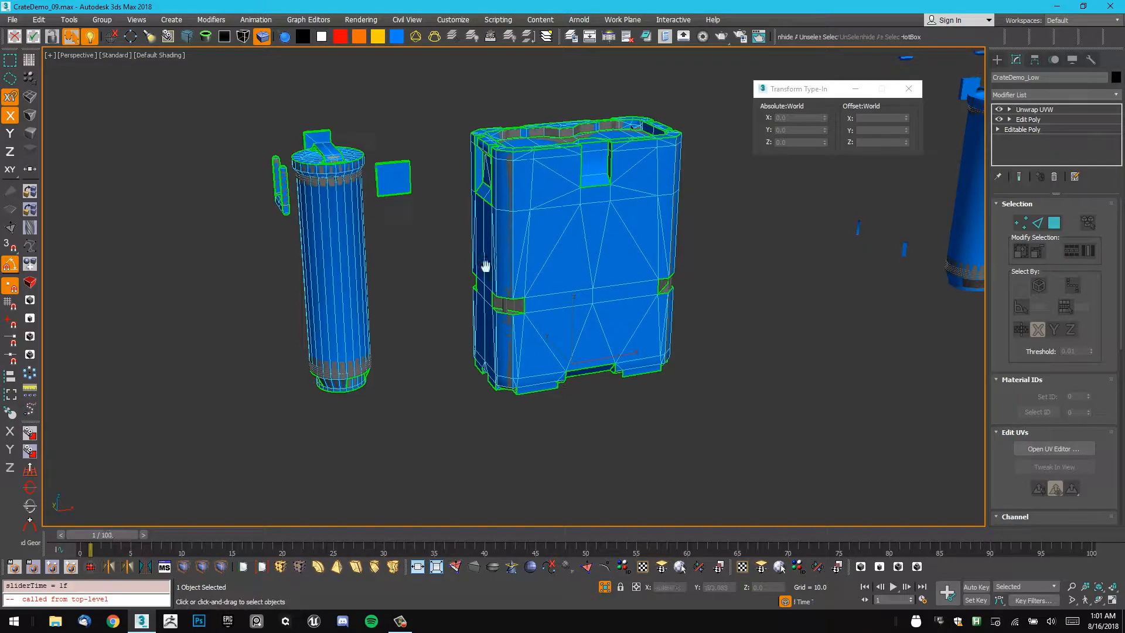
Hide the selected low-poly crate mesh so only the exploded high-poly parts remain in its place.
alt+middle_drag(484, 266, 516, 211)
scroll(482, 254, down, 1)
middle_drag(448, 271, 535, 216)
key(h)
scroll(417, 266, up, 6)
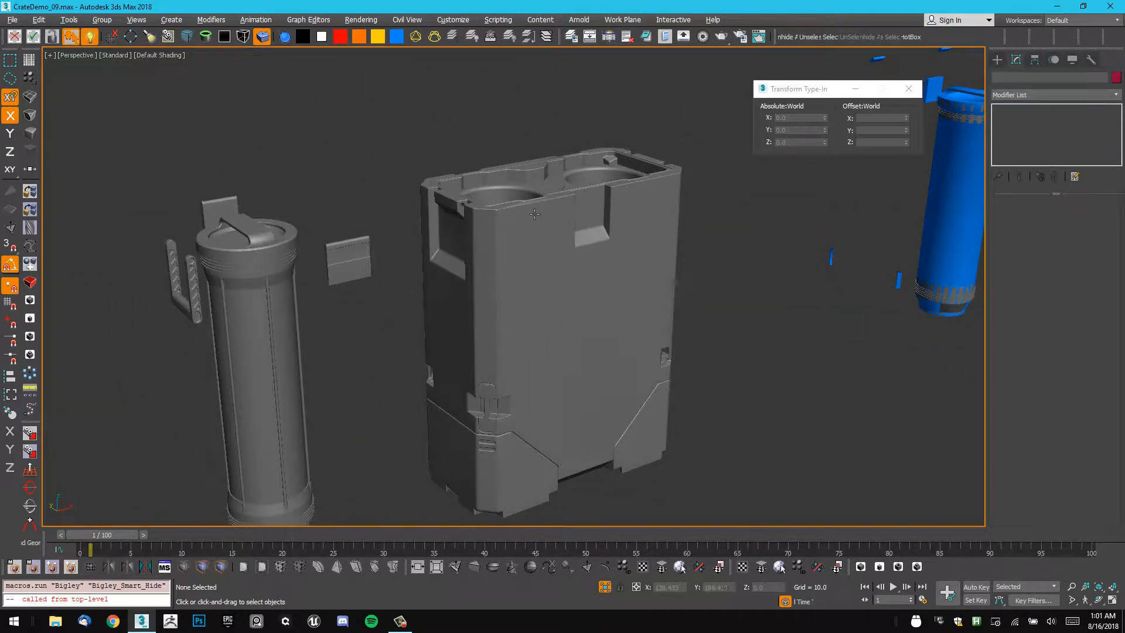
alt+middle_drag(467, 215, 446, 186)
Set the ambient and diffuse colour of material 07 - Default to a saturated orange-yellow in the Material Editor.
key(m)
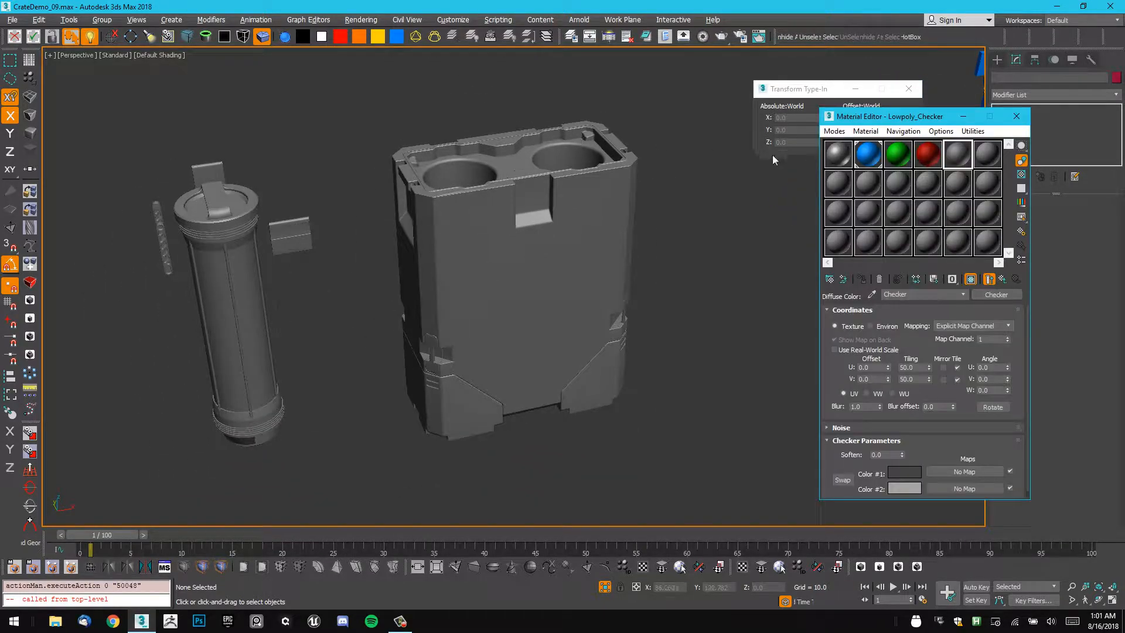
click(843, 186)
alt+middle_drag(554, 176, 561, 197)
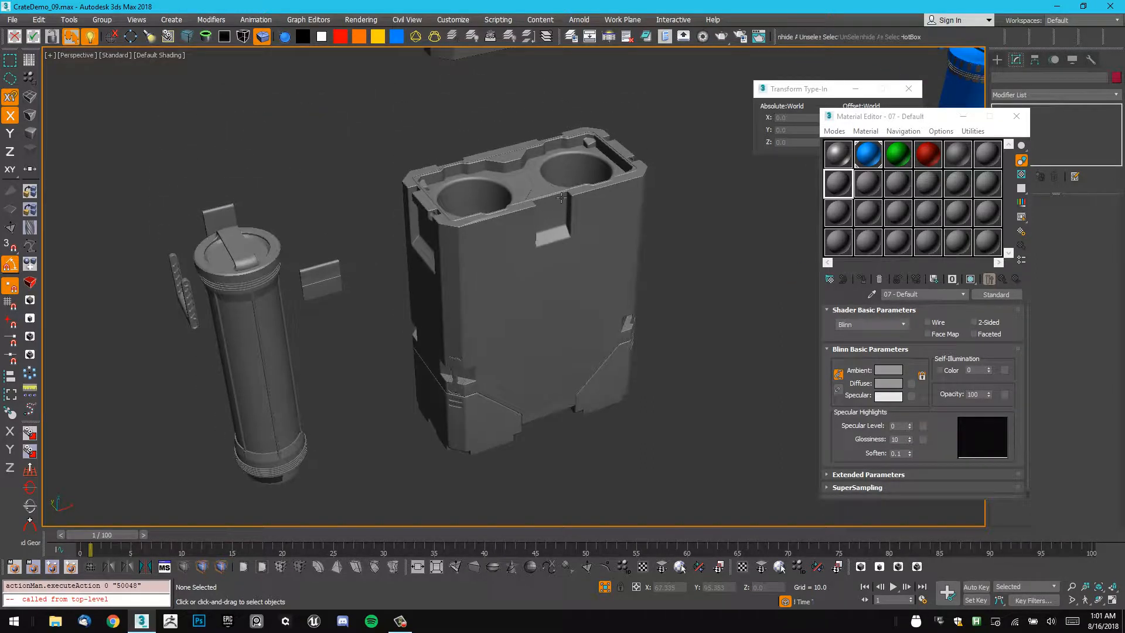
click(843, 187)
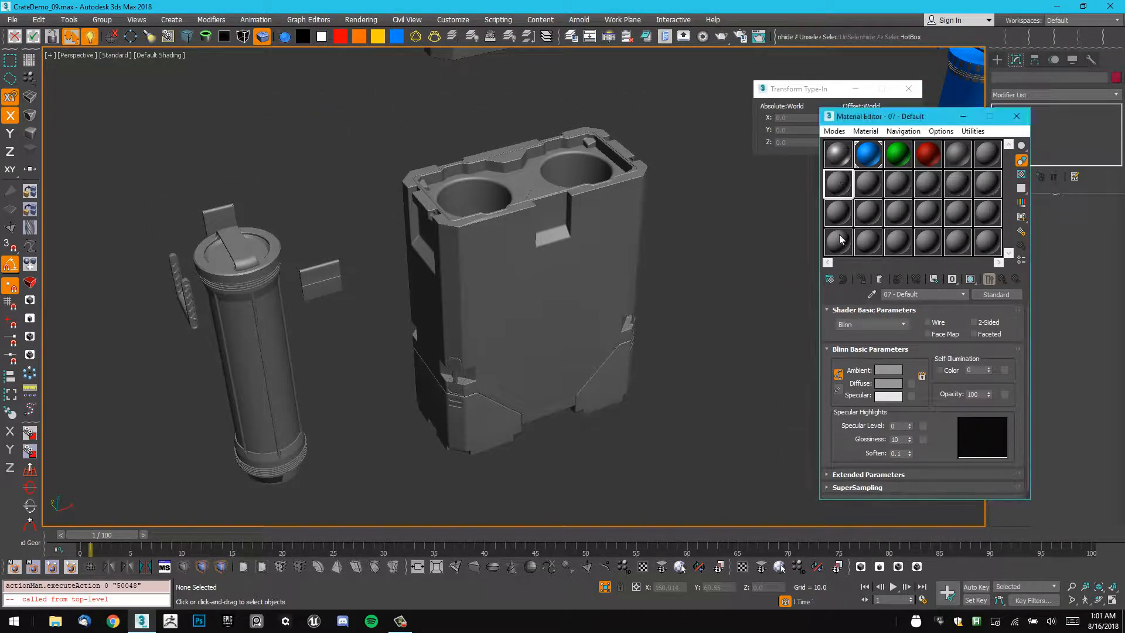
click(889, 370)
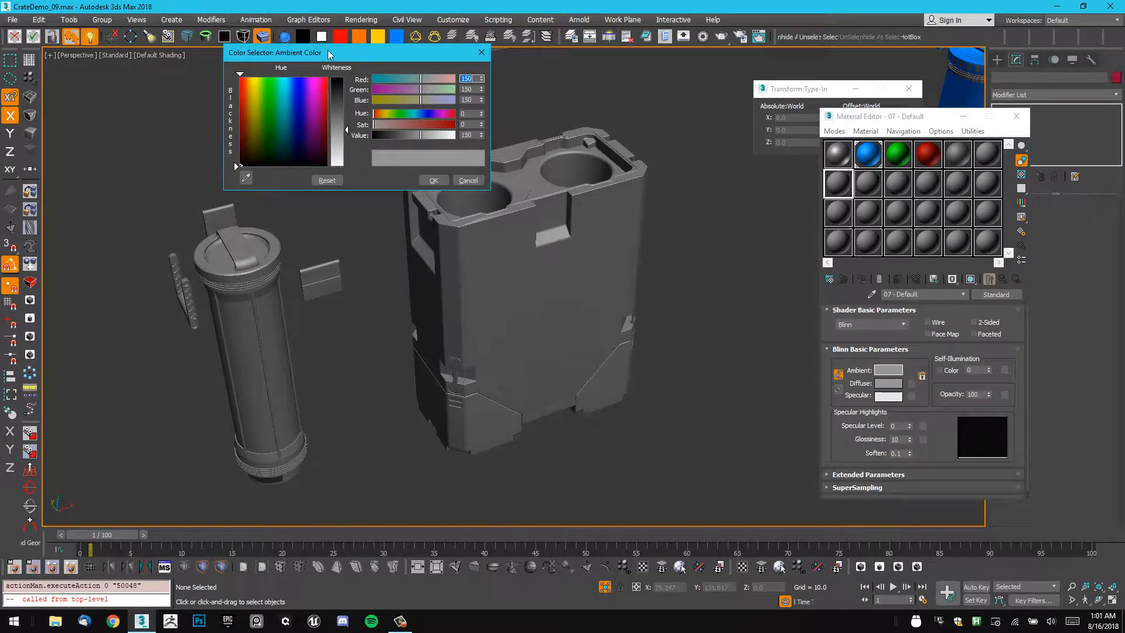
drag(329, 54, 626, 91)
drag(539, 131, 547, 117)
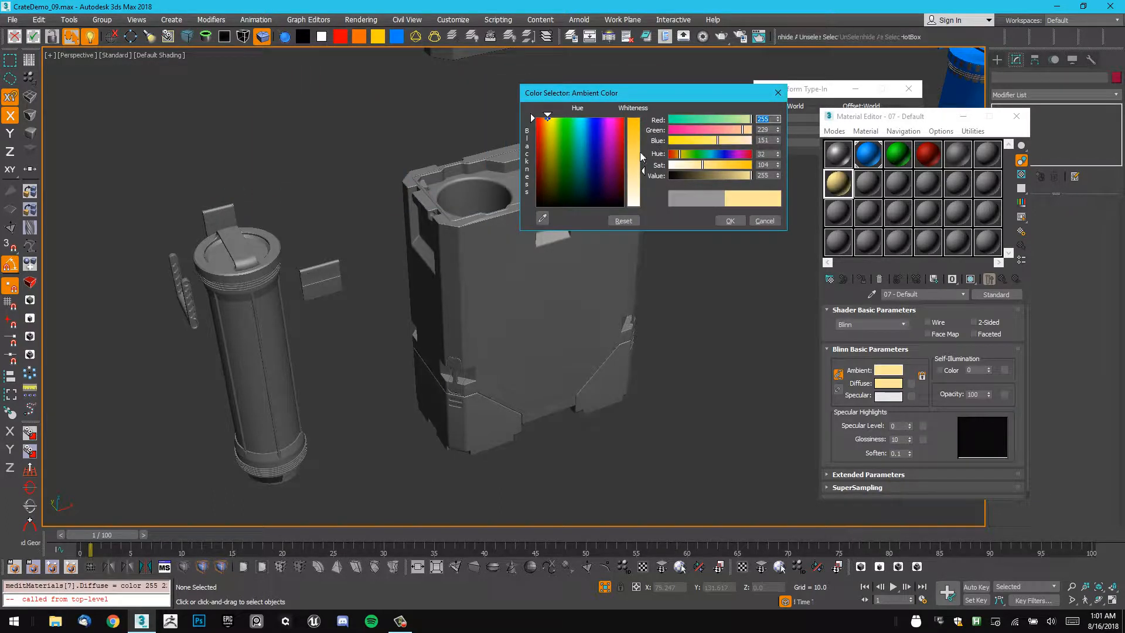
drag(642, 157, 643, 118)
click(730, 221)
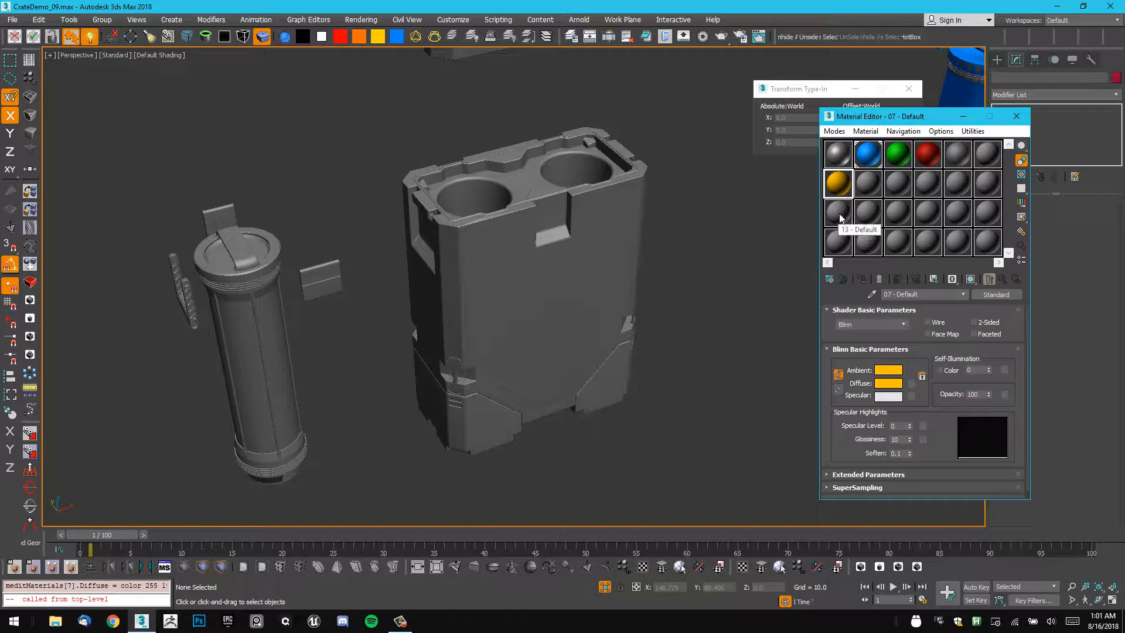
Set the ambient and diffuse colour of material 08 - Default to light grey.
middle_drag(639, 200, 650, 209)
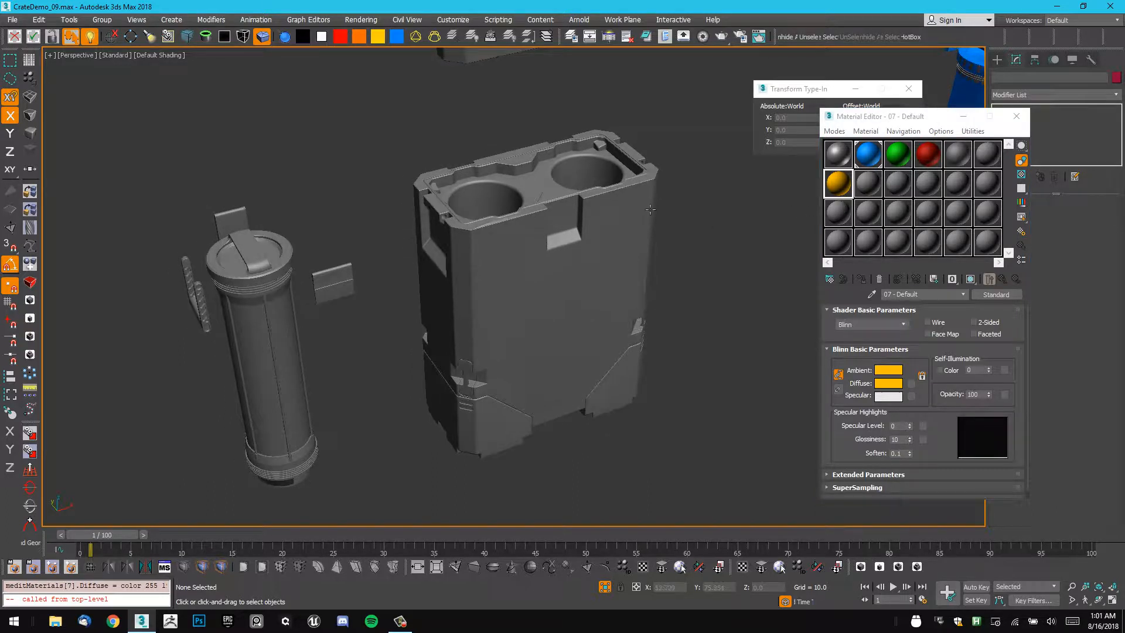
click(842, 216)
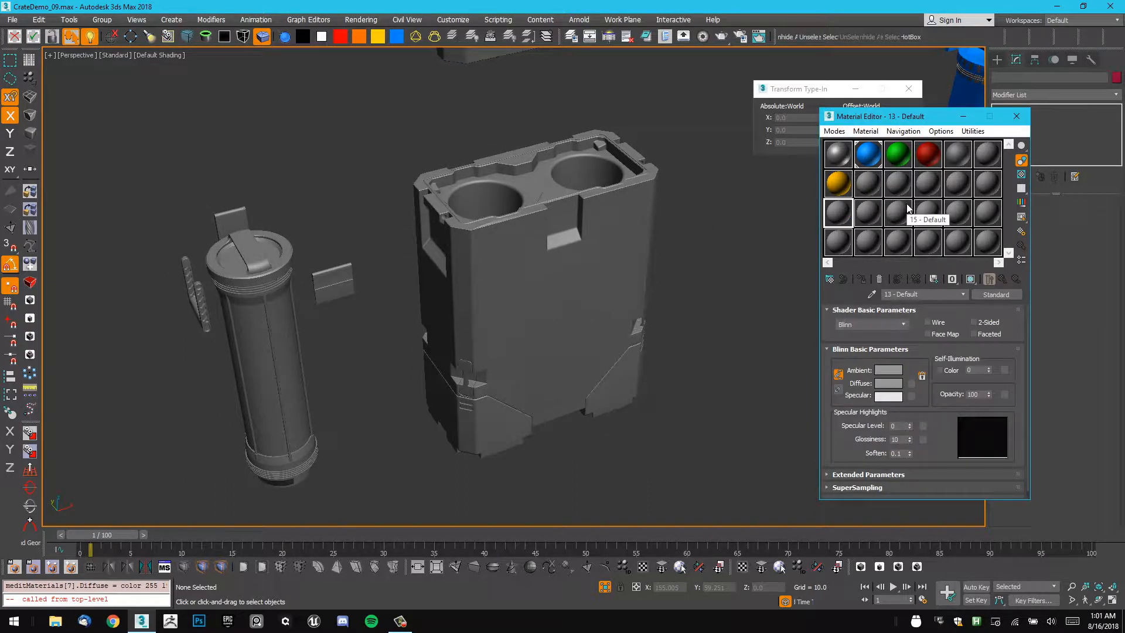
click(875, 196)
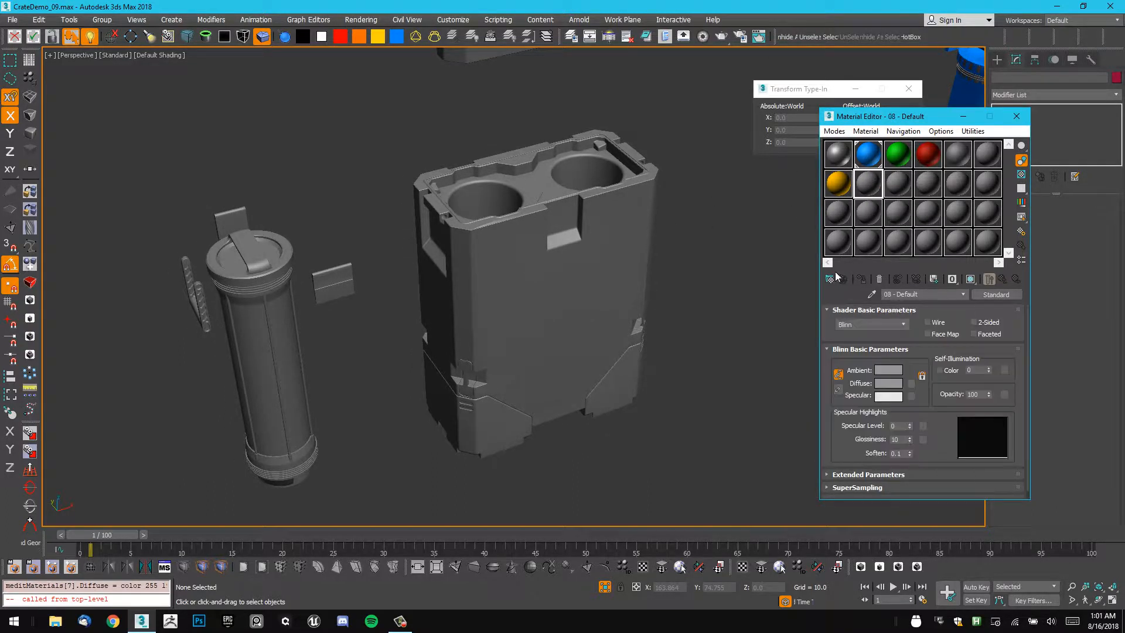
click(884, 370)
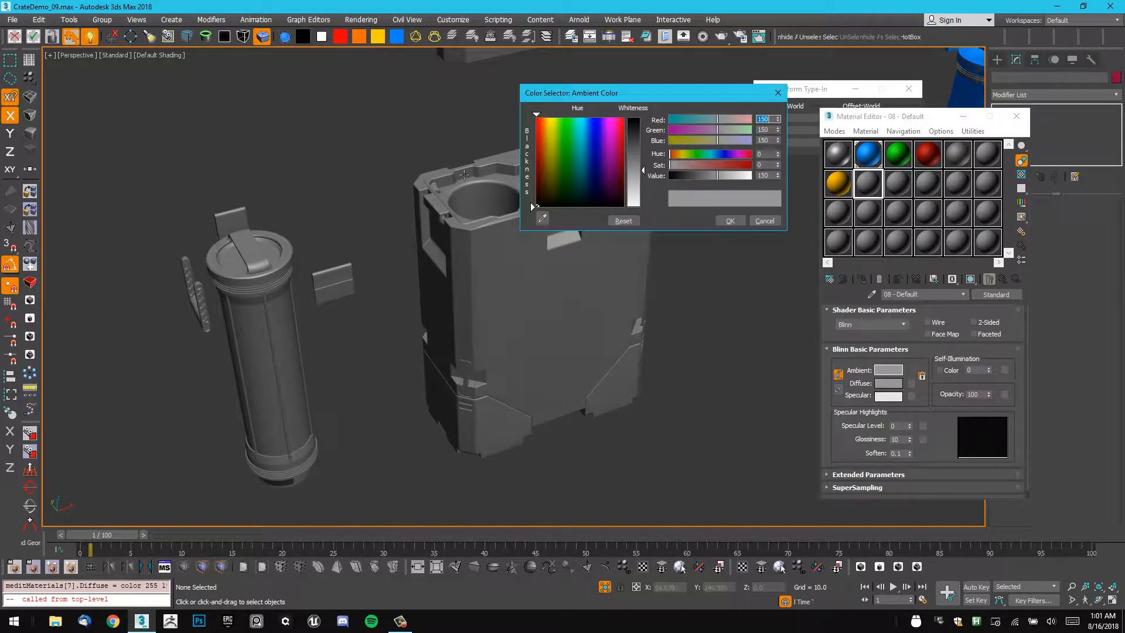
click(646, 185)
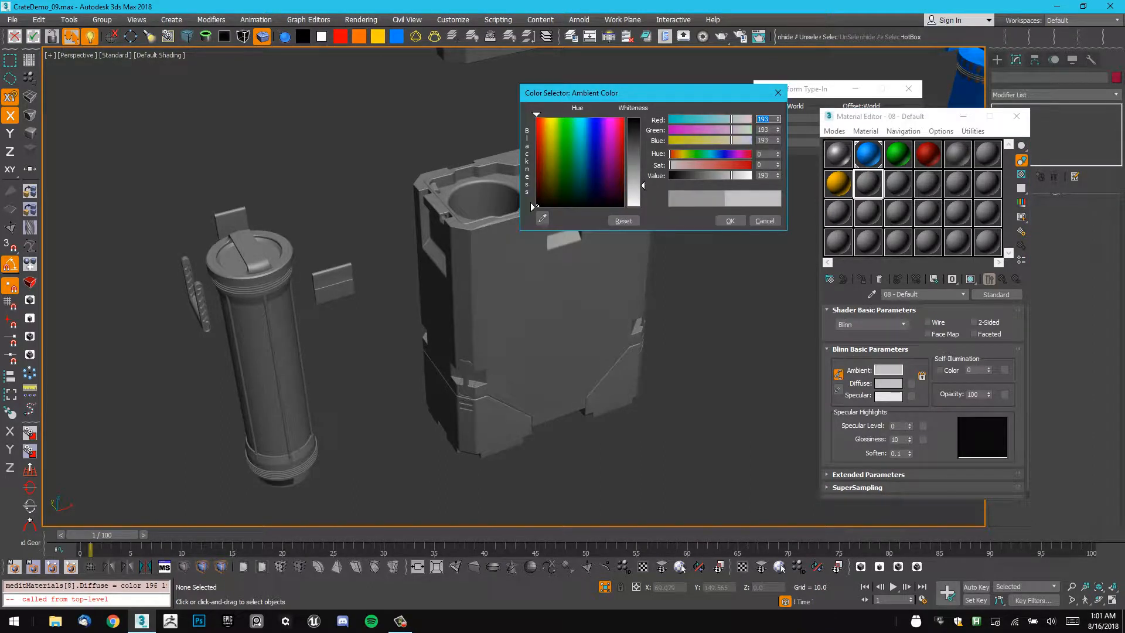
click(729, 222)
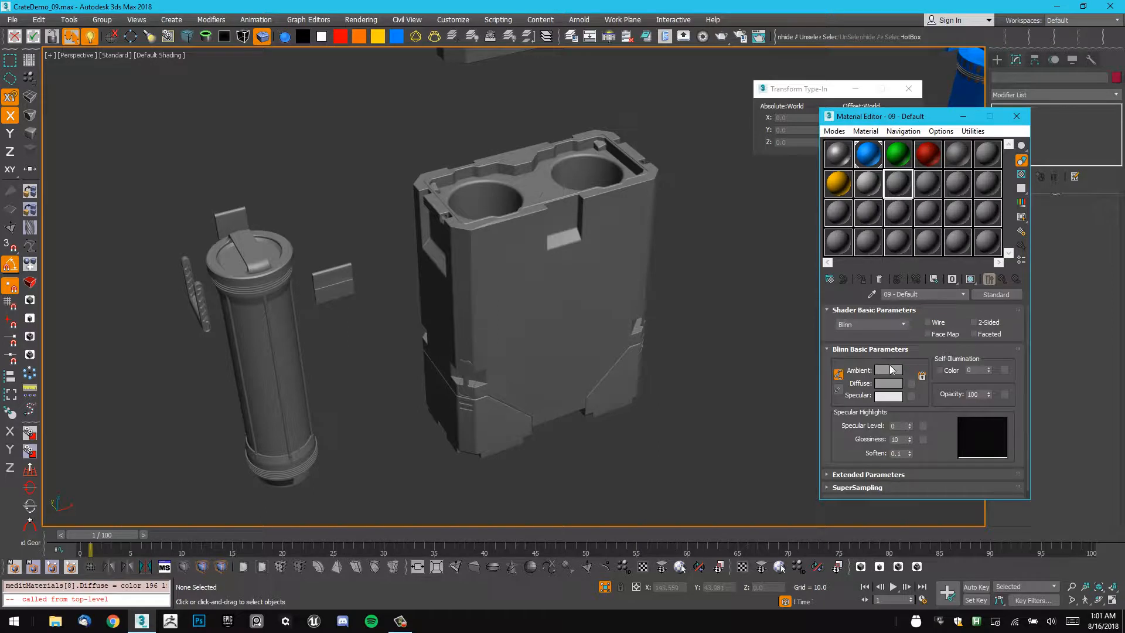
Set the ambient and diffuse colour of material 09 - Default to dark blue, about RGB 39, 39, 66.
click(891, 370)
drag(645, 154, 642, 130)
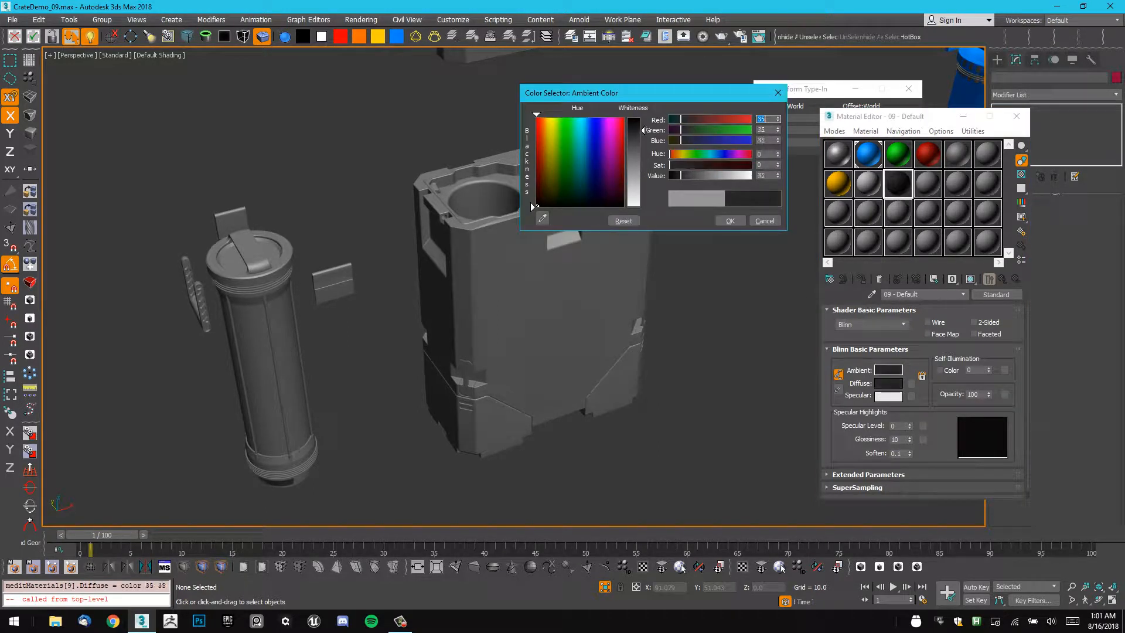
click(689, 140)
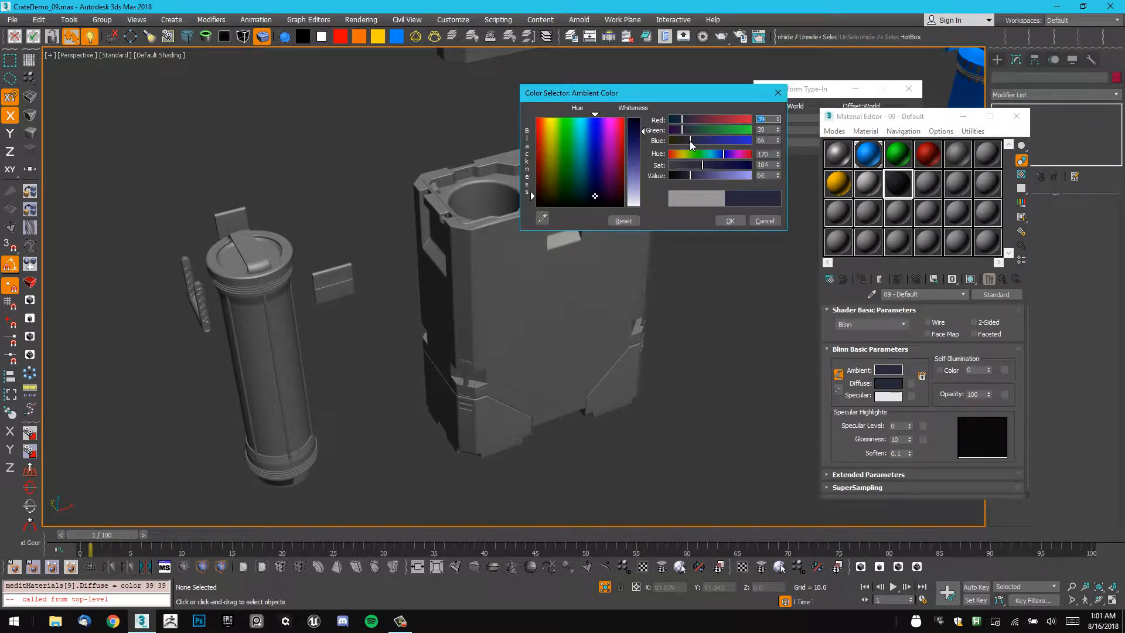
click(731, 220)
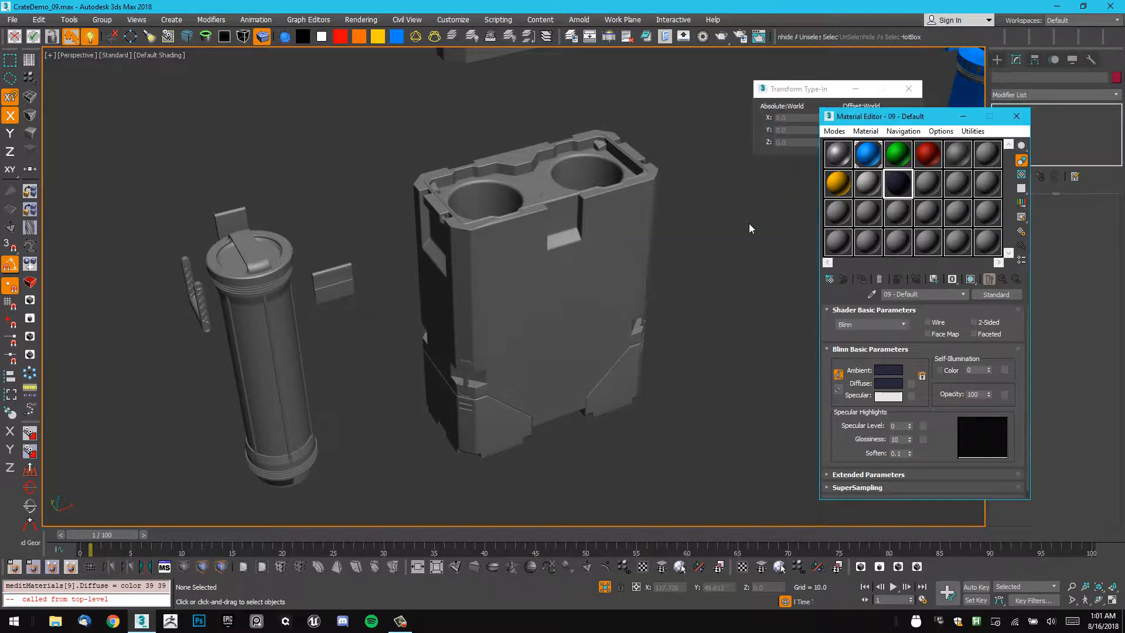
Set the ambient and diffuse colour of material 10 - Default to black, RGB 0, 0, 0.
middle_drag(749, 223, 760, 242)
click(922, 189)
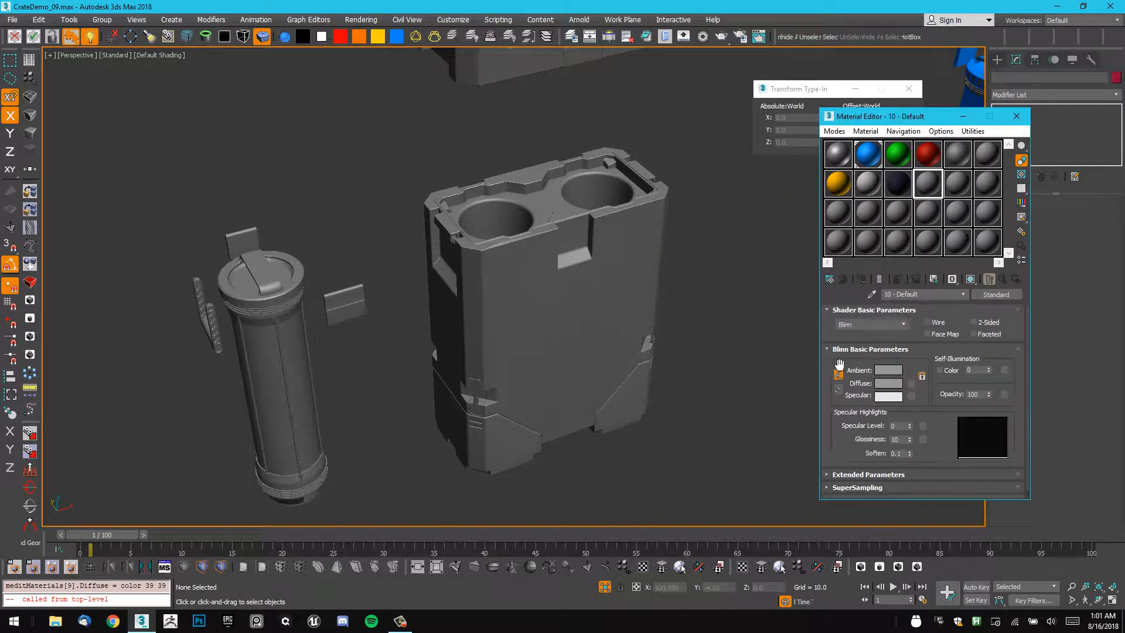
click(895, 371)
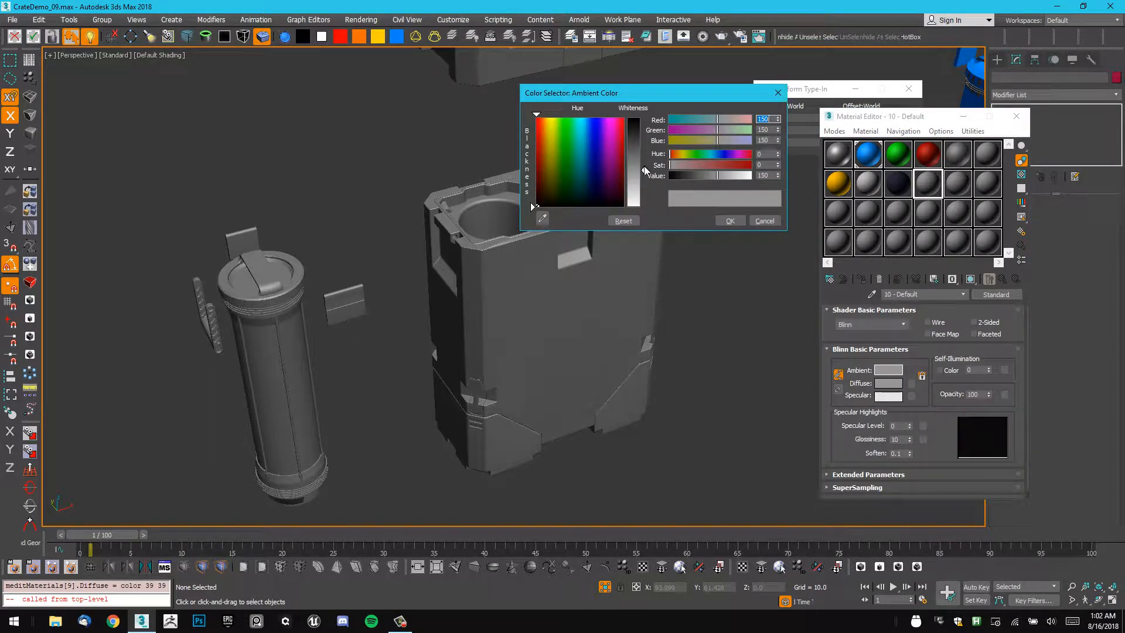
drag(645, 170, 651, 121)
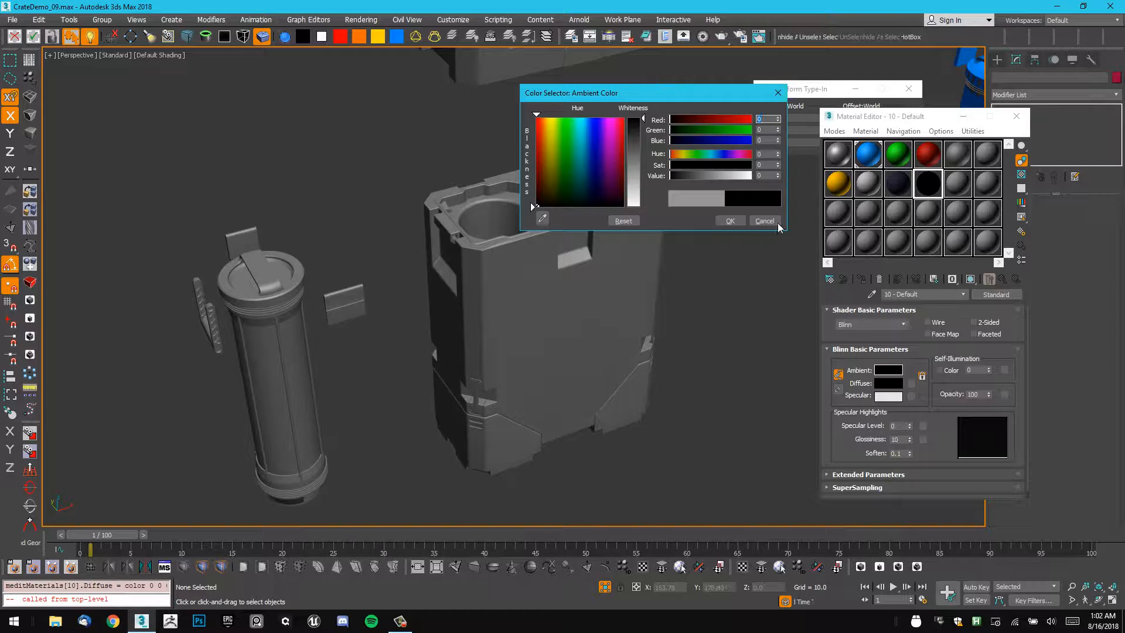
click(730, 221)
Assign the light grey material 08 - Default to the high-poly crate's main body.
alt+middle_drag(697, 306, 614, 217)
click(616, 227)
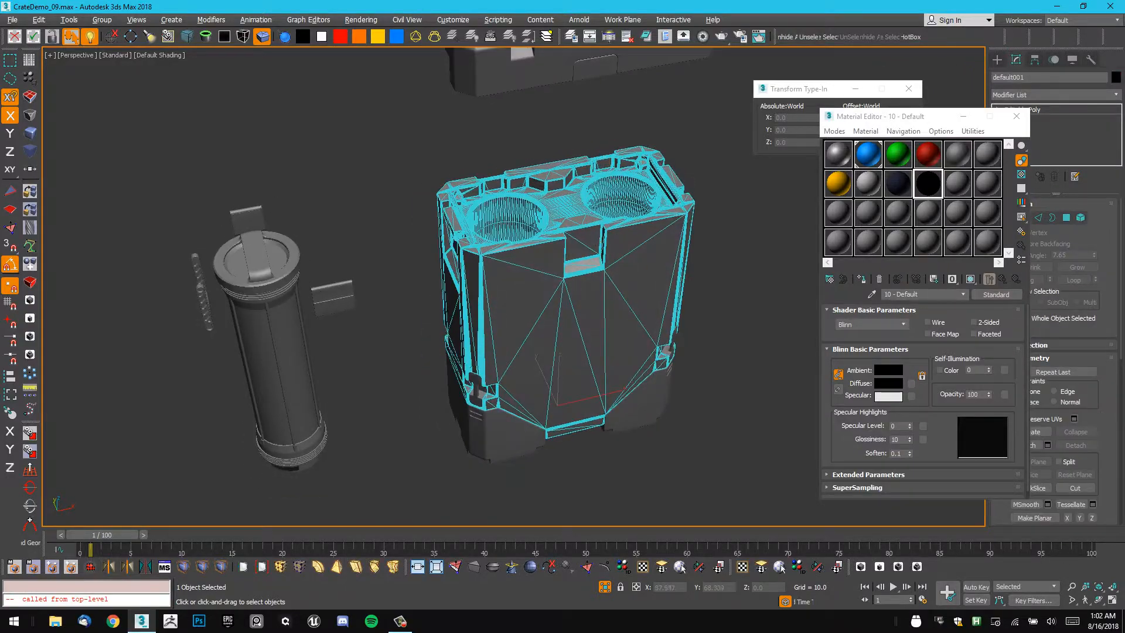
scroll(614, 214, up, 5)
drag(863, 184, 749, 248)
click(700, 113)
alt+middle_drag(680, 235, 645, 174)
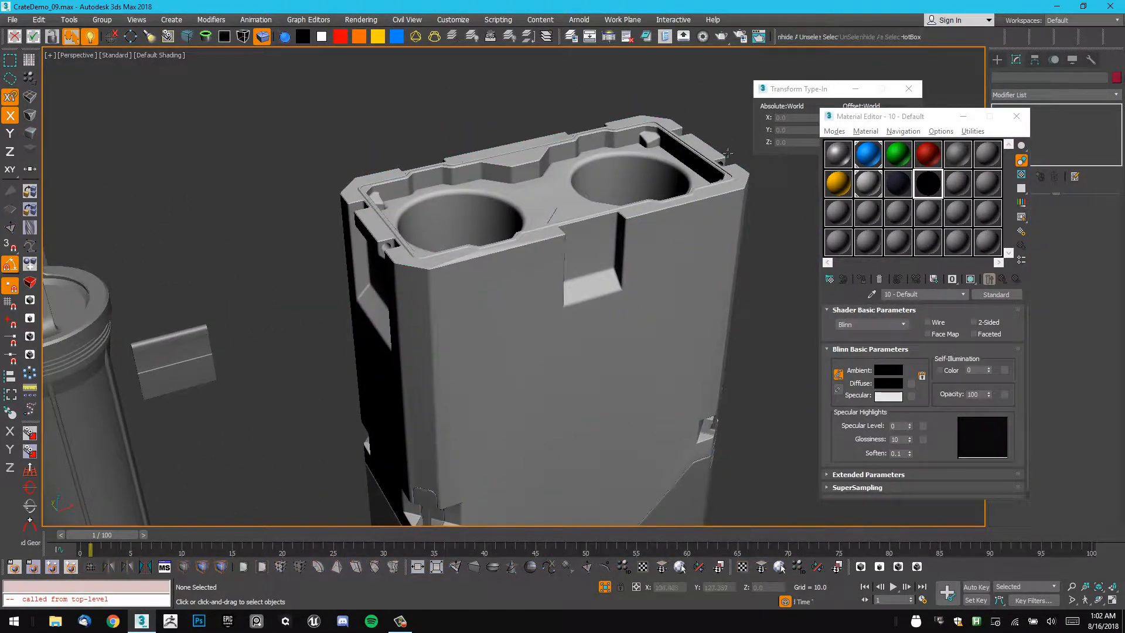
Set self-illumination to 20 on the light grey, orange-yellow and dark blue materials.
click(868, 186)
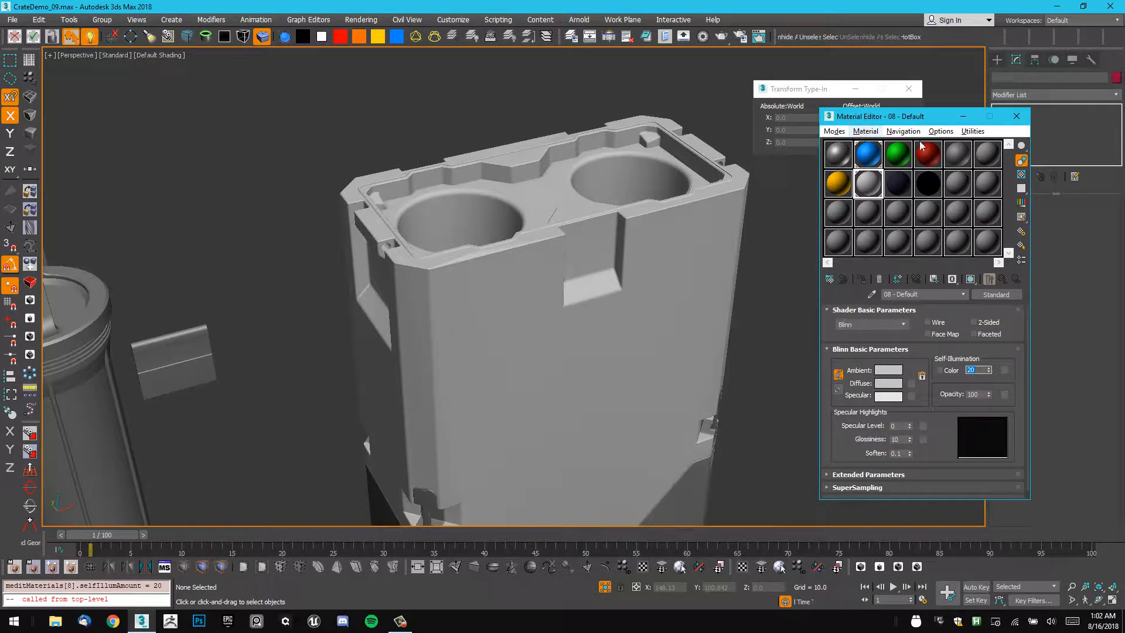
click(839, 182)
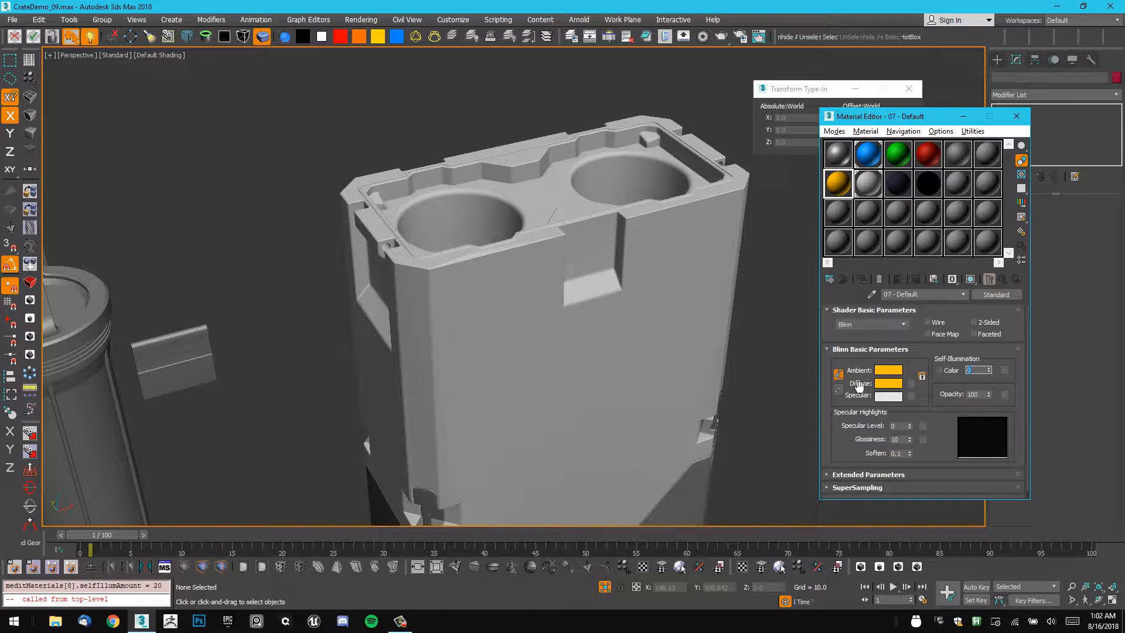
middle_drag(680, 221, 668, 200)
scroll(665, 205, down, 3)
middle_drag(652, 230, 616, 243)
click(902, 187)
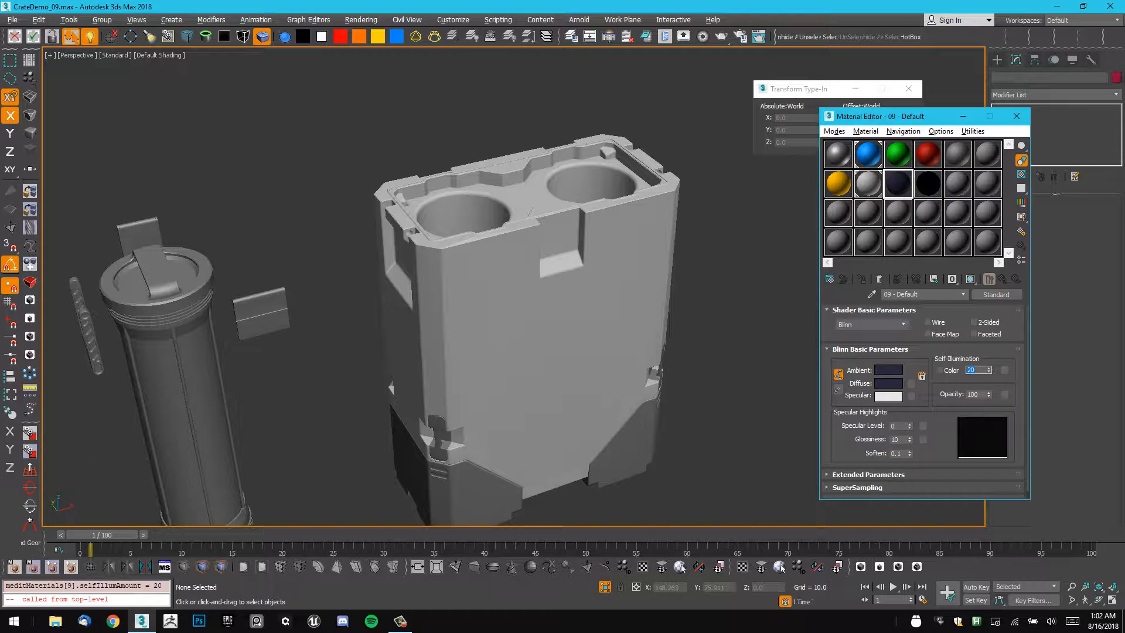
Try the black material 10 - Default on the crate's feet and check its ambient colour.
click(932, 189)
scroll(691, 282, down, 3)
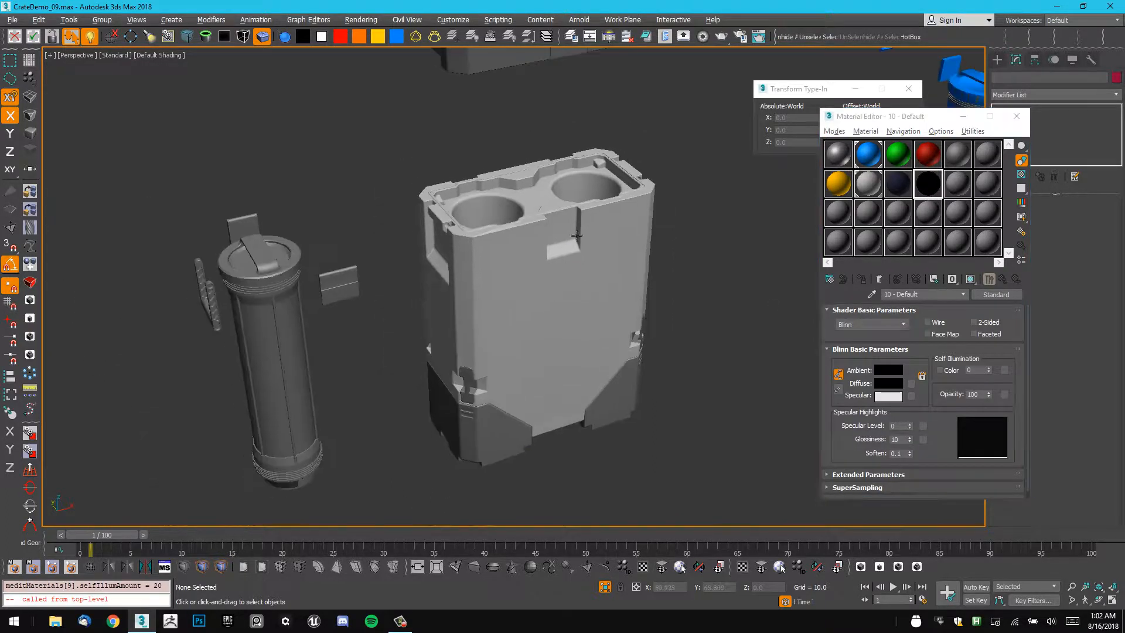
alt+middle_drag(587, 269, 568, 214)
drag(922, 191, 615, 403)
mouse_move(643, 258)
alt+middle_down()
mouse_move(664, 185)
mouse_move(649, 198)
mouse_move(646, 264)
alt+middle_up()
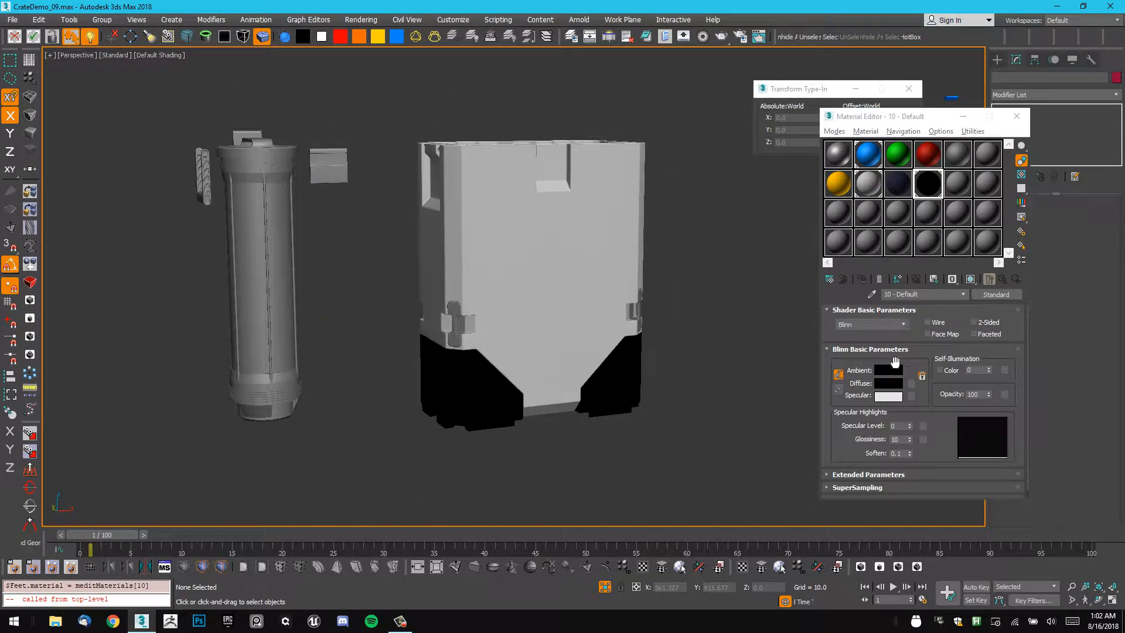
click(889, 370)
click(765, 221)
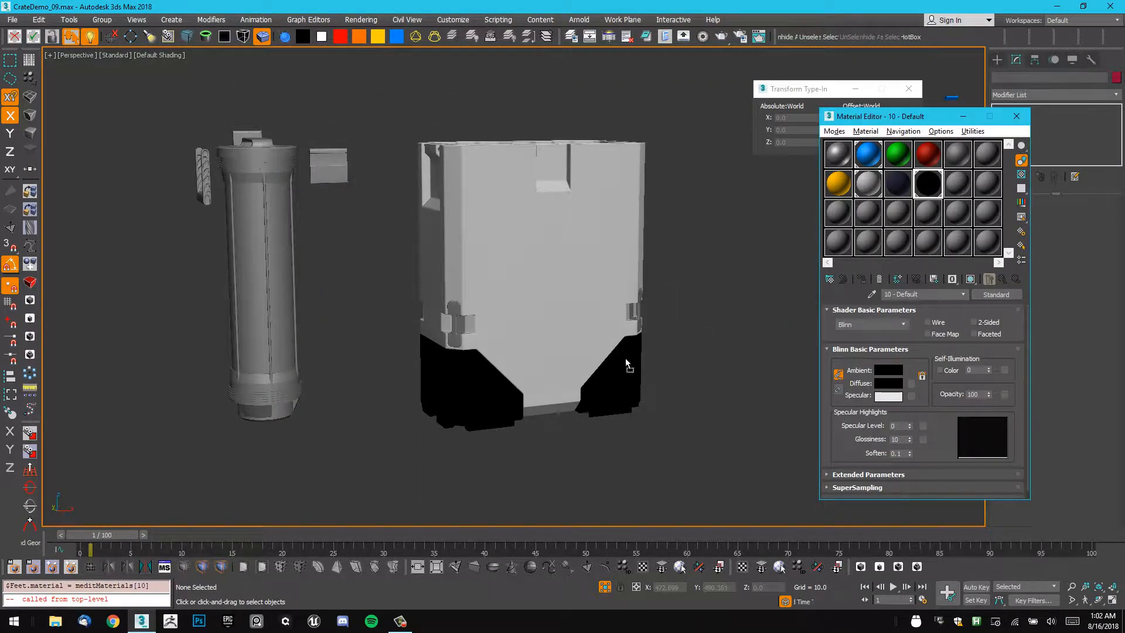
Assign the dark blue material 09 - Default to the crate's feet and desaturate its colour to about RGB 49, 49, 60.
drag(627, 364, 625, 365)
scroll(531, 240, up, 6)
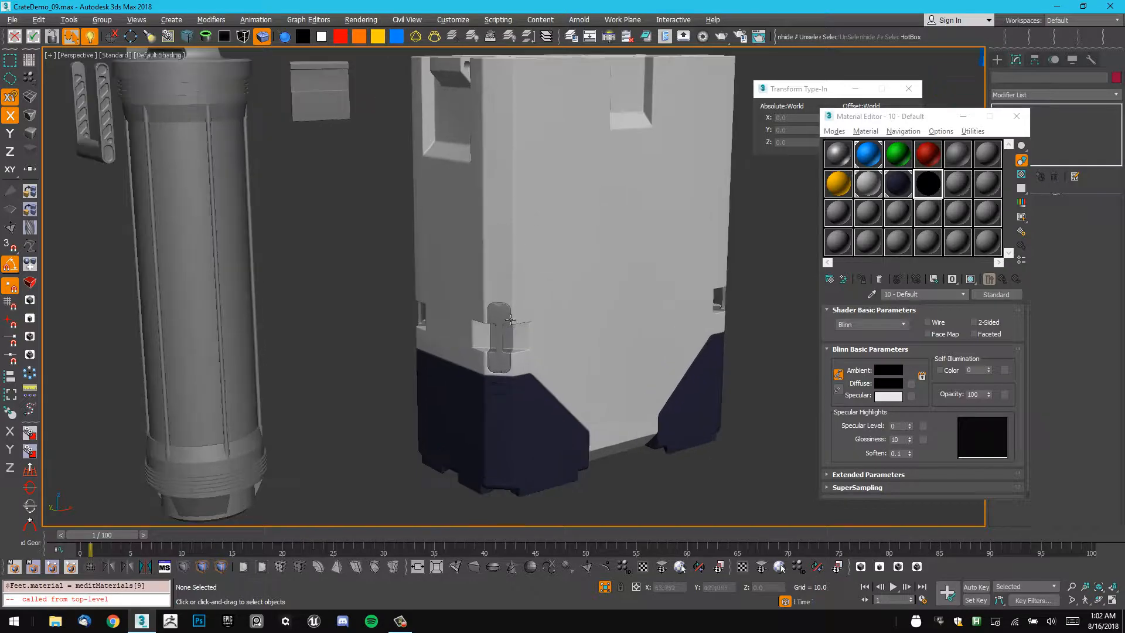
click(898, 184)
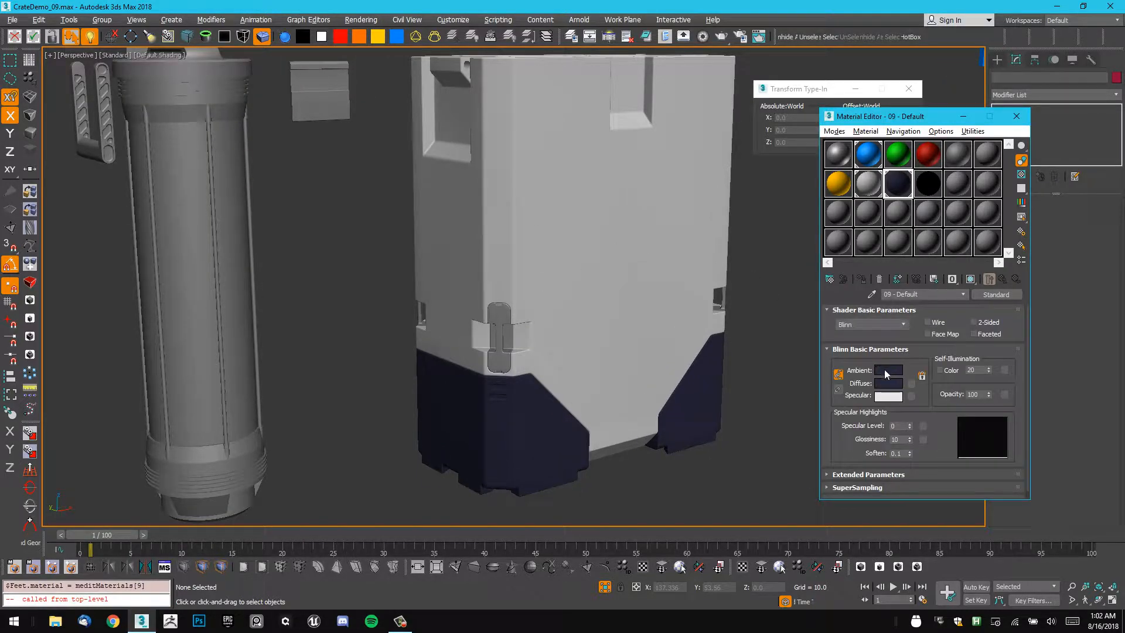
click(886, 375)
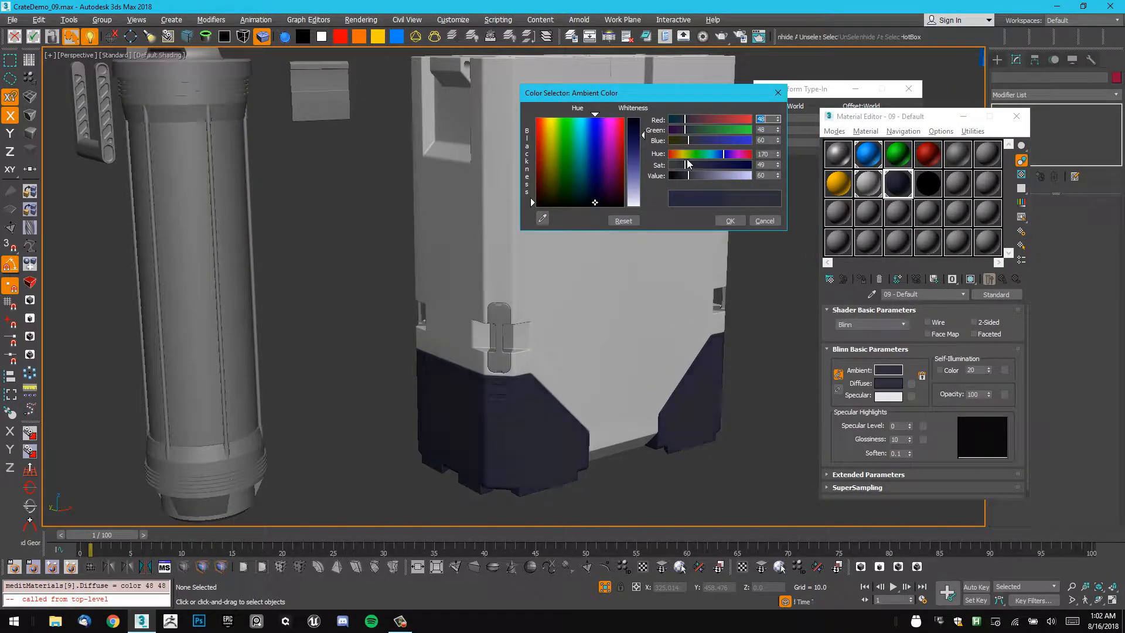
click(731, 221)
Assign the orange-yellow material 07 - Default to the detached latch plate and the U-shaped handle beside the cylinder.
alt+middle_drag(733, 225, 667, 266)
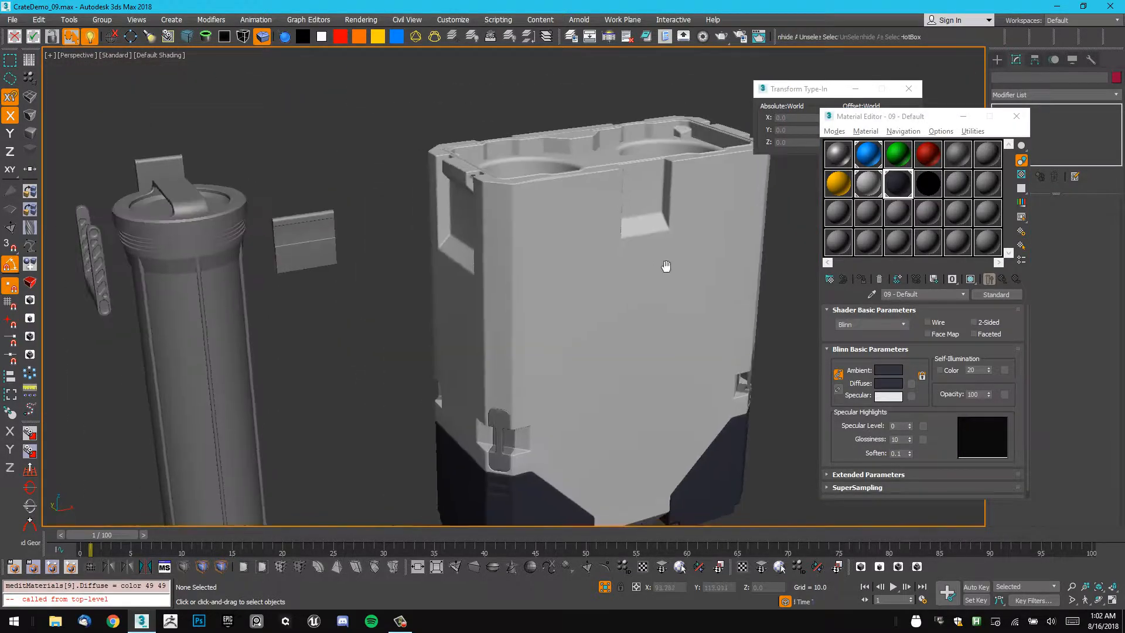
scroll(666, 266, down, 3)
drag(839, 181, 383, 255)
alt+middle_drag(516, 211, 550, 198)
drag(837, 187, 321, 246)
alt+middle_drag(321, 247, 536, 214)
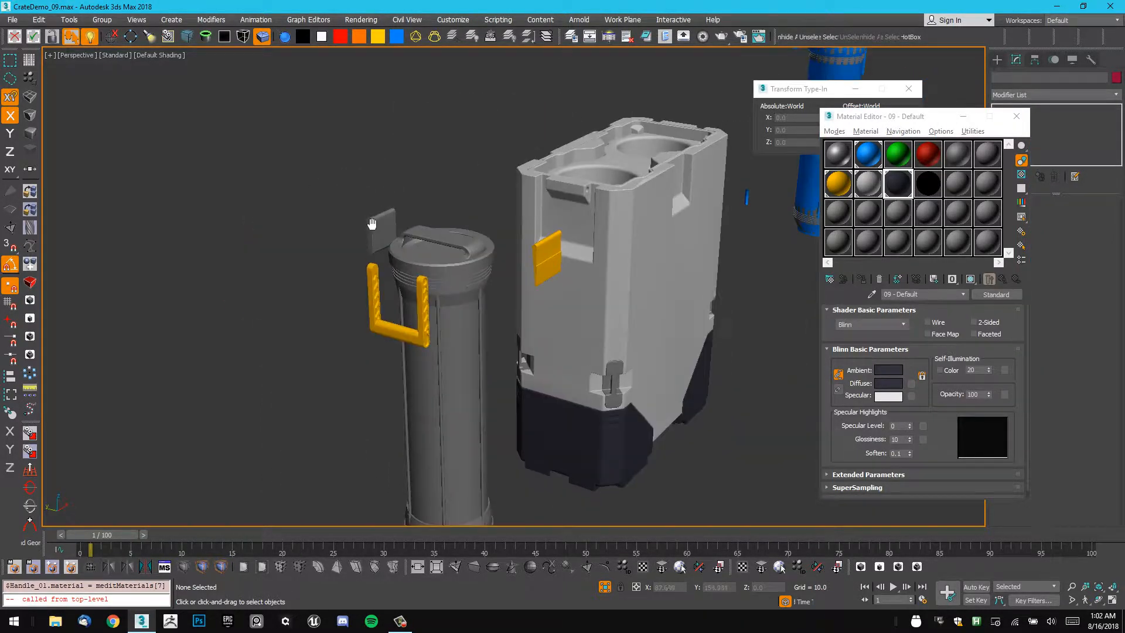
Try a coloured material on the exploded cylinder's cap and undo the assignment.
scroll(371, 228, up, 1)
middle_drag(405, 249, 462, 194)
scroll(462, 193, up, 1)
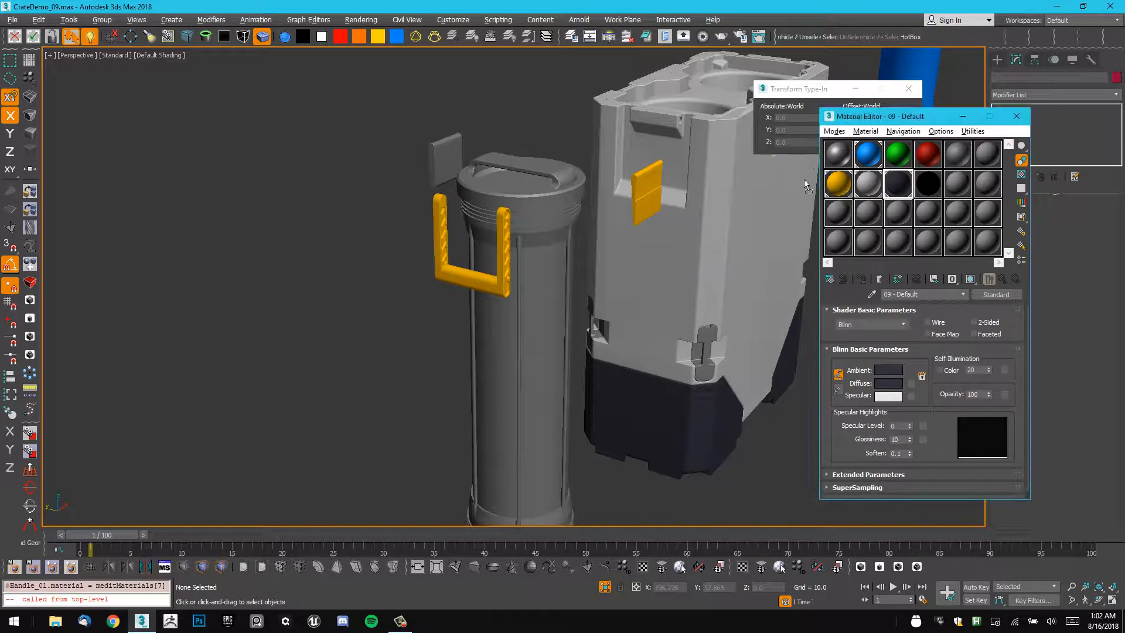
drag(501, 188, 502, 187)
alt+middle_drag(502, 187, 683, 177)
key(ctrl+z)
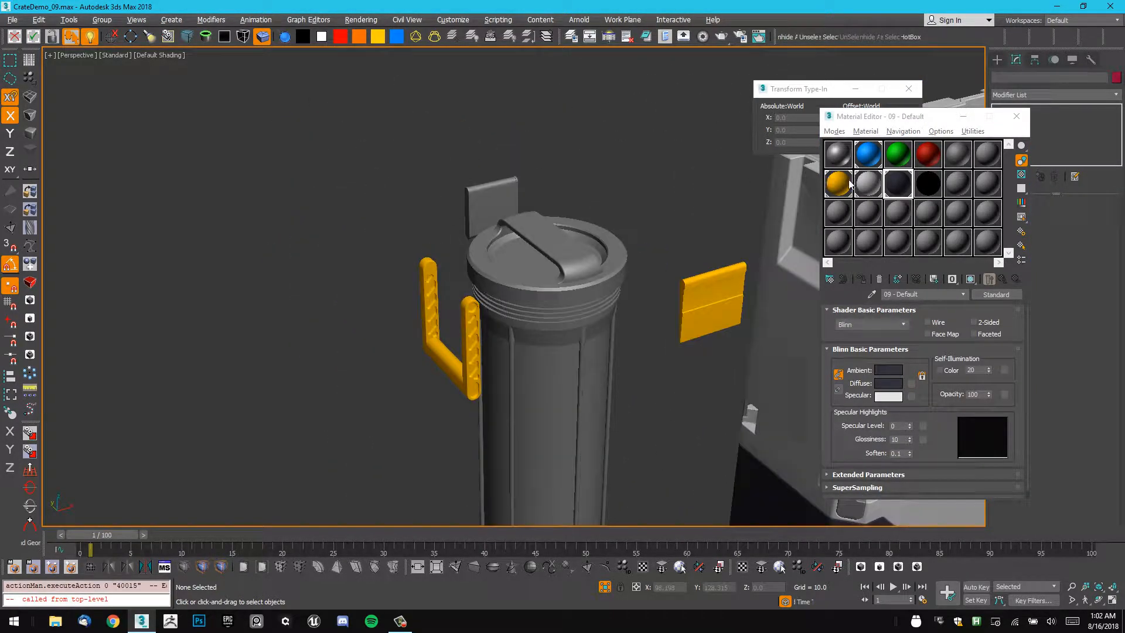
Assign the orange-yellow material 07 - Default to the clip above the foot on the crate body's corner.
alt+middle_drag(765, 180, 435, 233)
scroll(434, 233, up, 4)
mouse_move(231, 298)
middle_down()
mouse_move(281, 255)
mouse_move(410, 226)
mouse_move(243, 287)
middle_up()
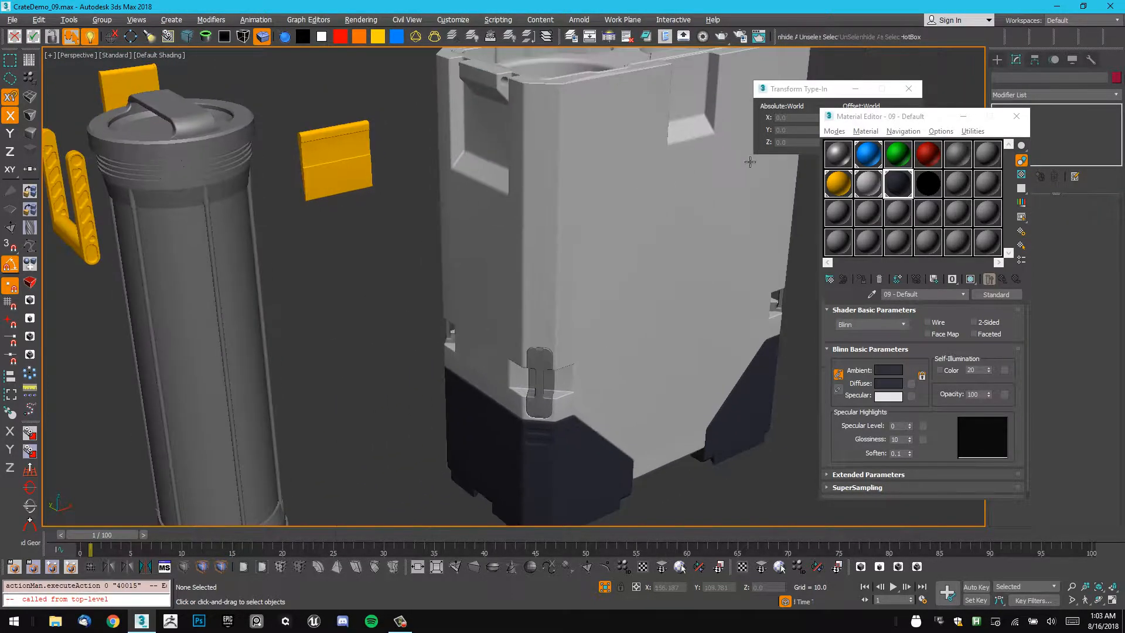
drag(839, 187, 537, 373)
alt+middle_drag(573, 314, 493, 231)
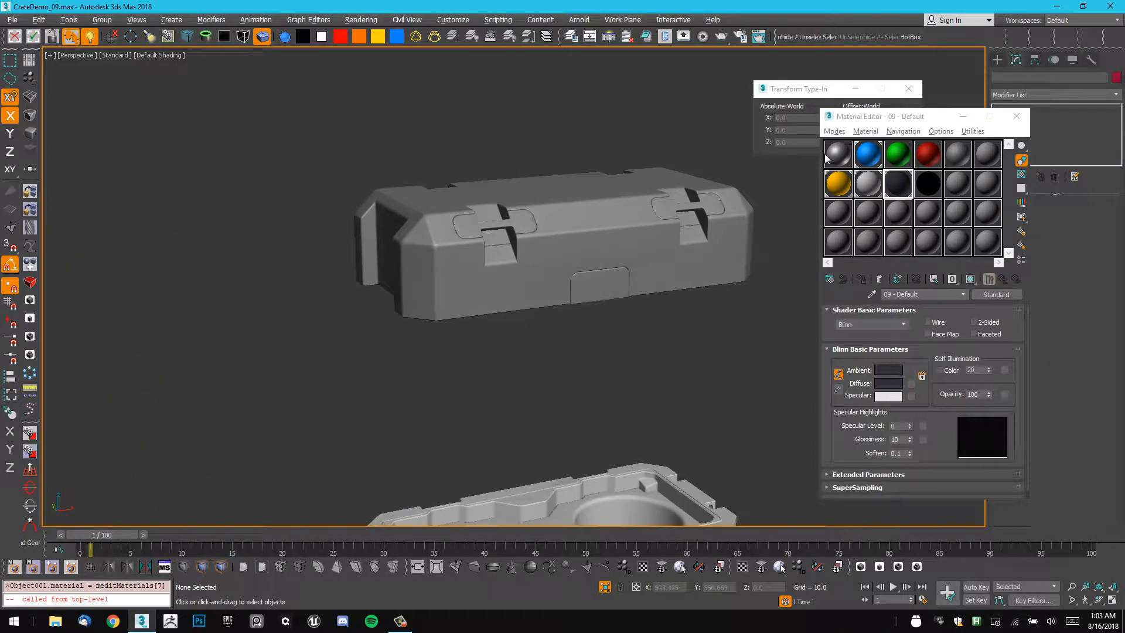
Try the orange-yellow material 07 - Default on the exploded lid's clip and undo the assignment.
drag(846, 186, 828, 192)
drag(485, 225, 487, 225)
mouse_move(525, 213)
alt+middle_down()
mouse_move(537, 216)
mouse_move(515, 176)
mouse_move(528, 240)
mouse_move(488, 254)
mouse_move(508, 233)
mouse_move(539, 228)
alt+middle_up()
key(ctrl+z)
Try detaching the four clip elements from the exploded lid at frame 1.
click(503, 241)
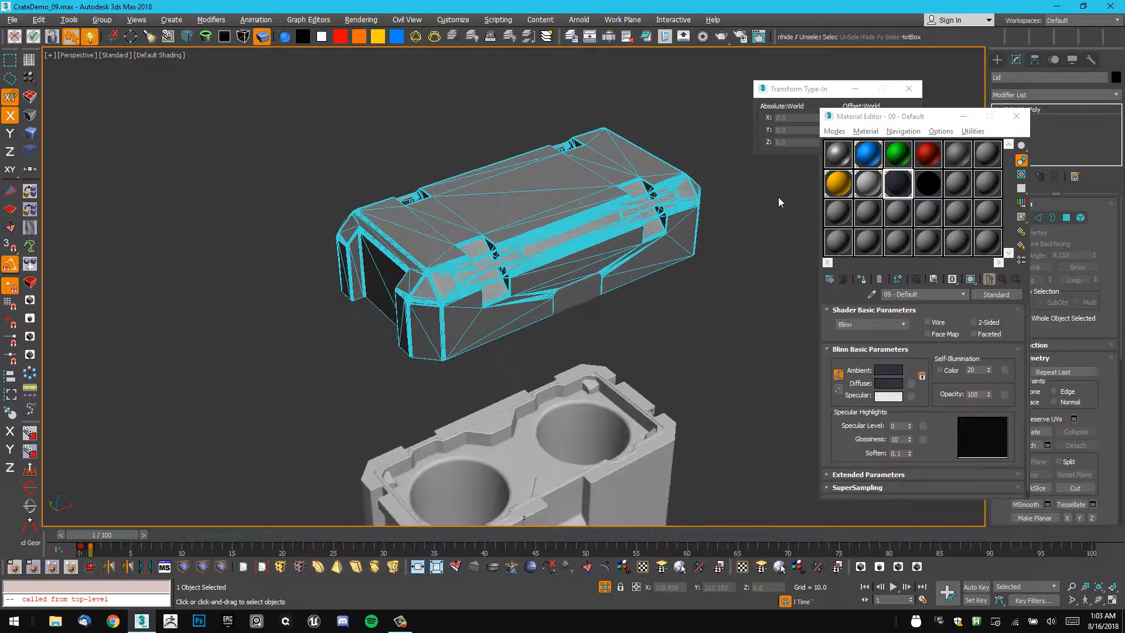
click(1082, 219)
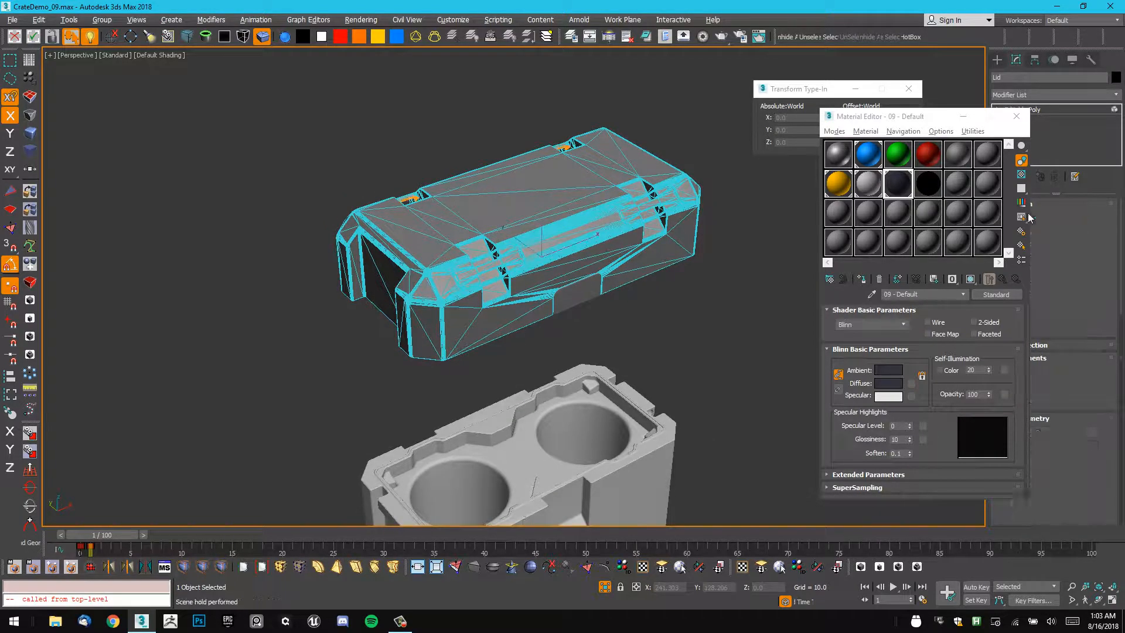
click(485, 262)
ctrl+click(659, 201)
alt+middle_drag(659, 202, 604, 230)
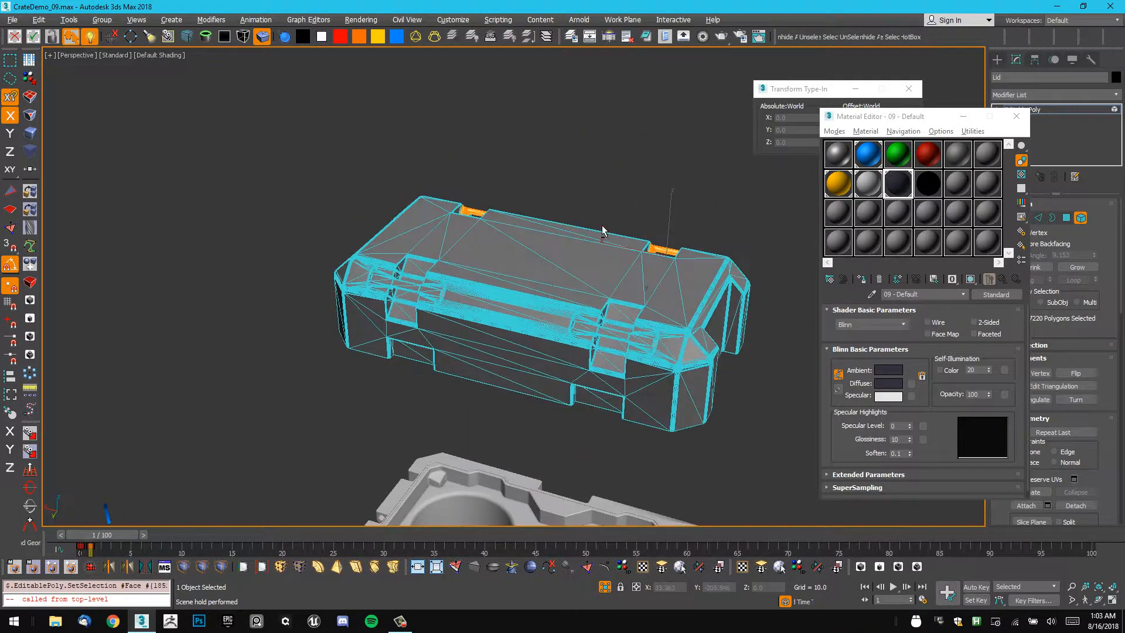
ctrl+click(588, 324)
ctrl+click(393, 282)
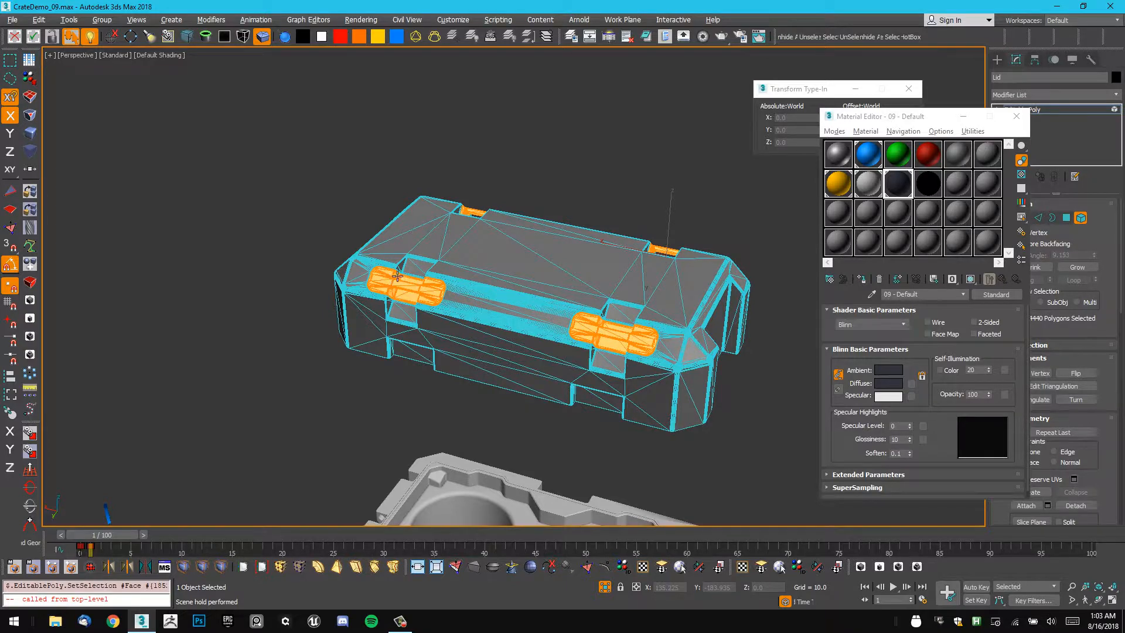
alt+middle_drag(394, 281, 494, 246)
key(Delete)
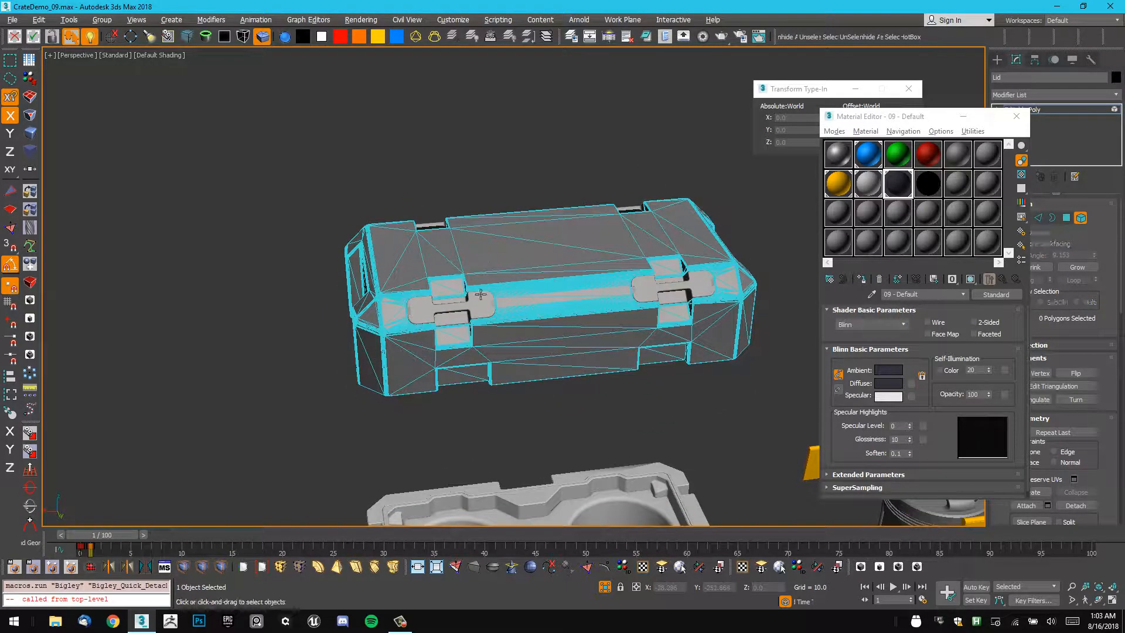
key(5)
key(ctrl+d)
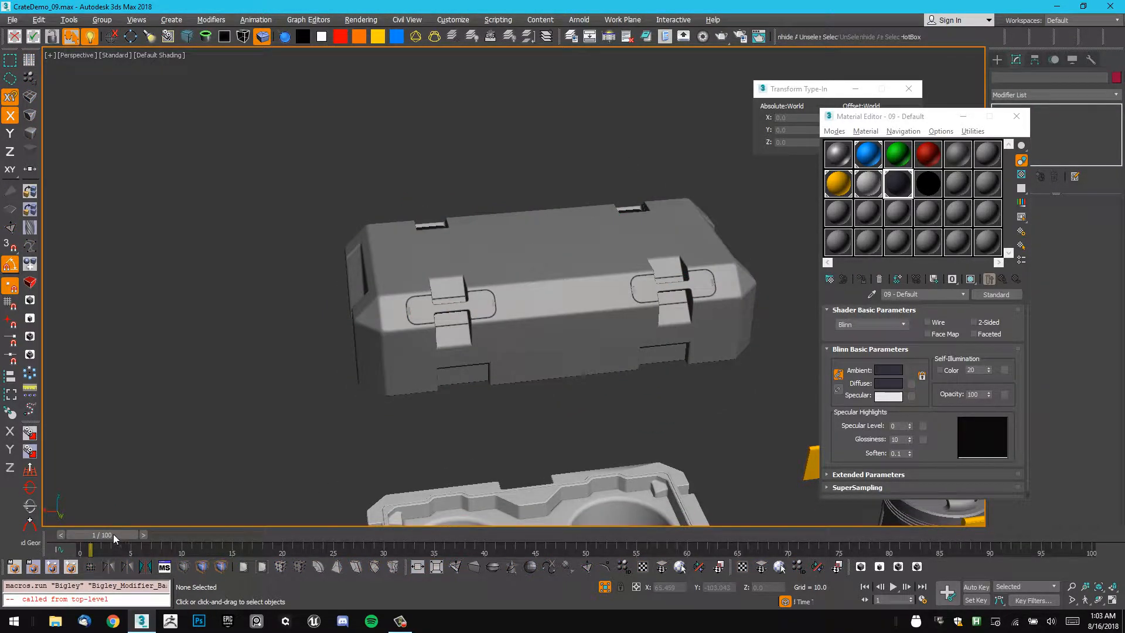
Return to frame 0 and undo the detachment of the lid's clips.
drag(115, 537, 86, 537)
key(ctrl+z)
key(ctrl+z)
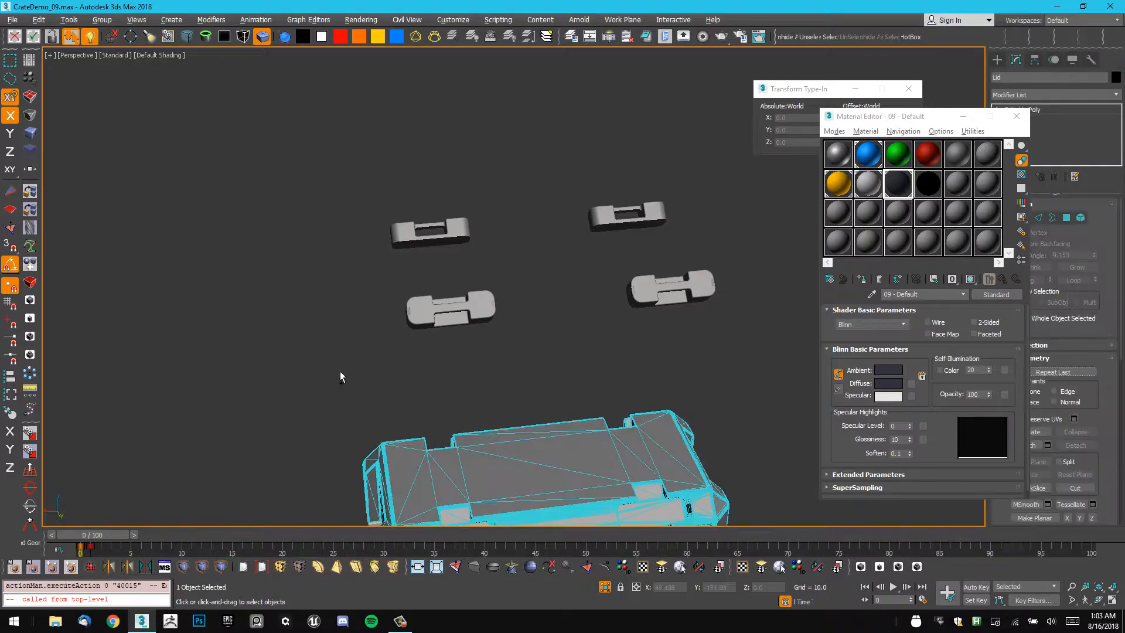
Detach the four clip elements from the lid as a separate object at frame 0.
alt+middle_drag(393, 349, 455, 316)
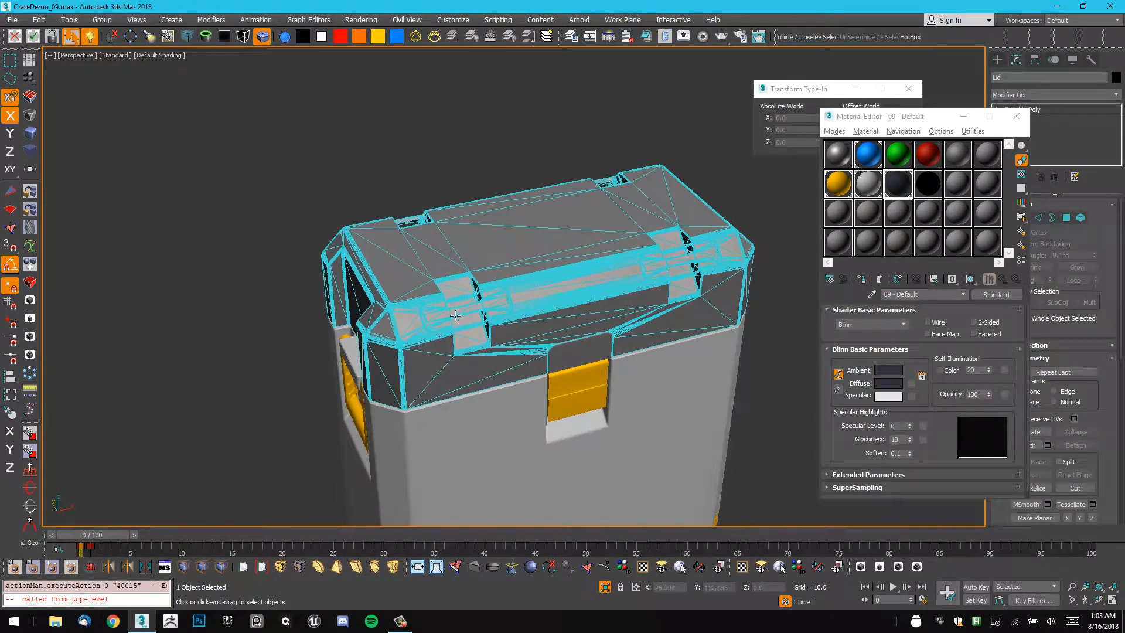
key(5)
click(459, 315)
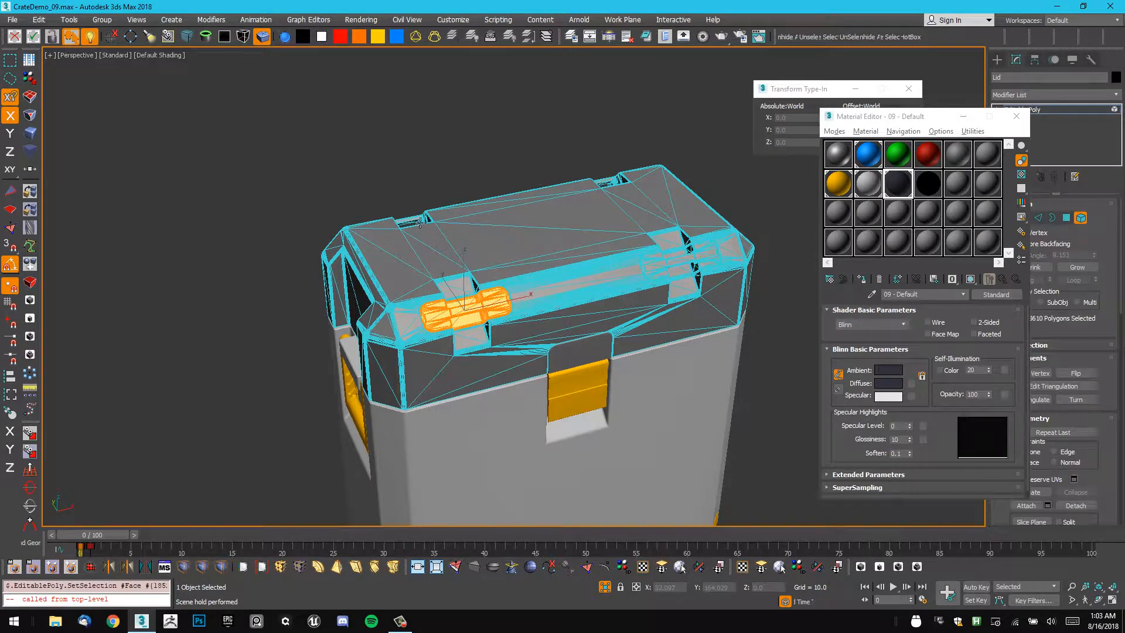
key(ctrl+z)
alt+middle_drag(482, 225, 633, 189)
alt+middle_drag(554, 196, 532, 198)
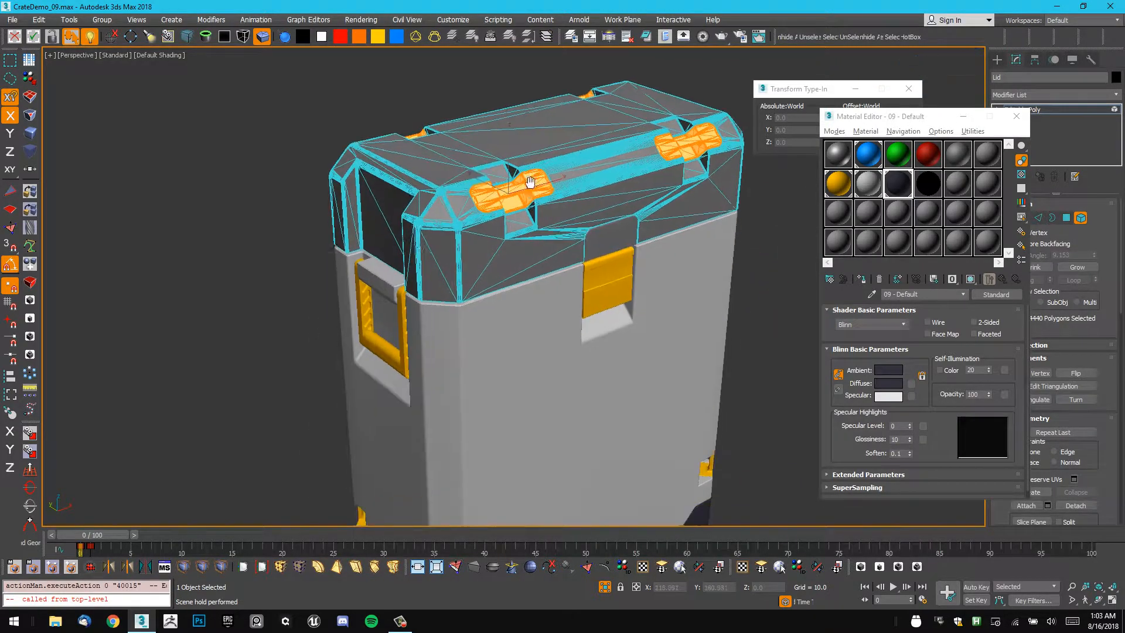
scroll(531, 196, down, 5)
middle_drag(457, 290, 356, 317)
alt+middle_drag(445, 220, 415, 208)
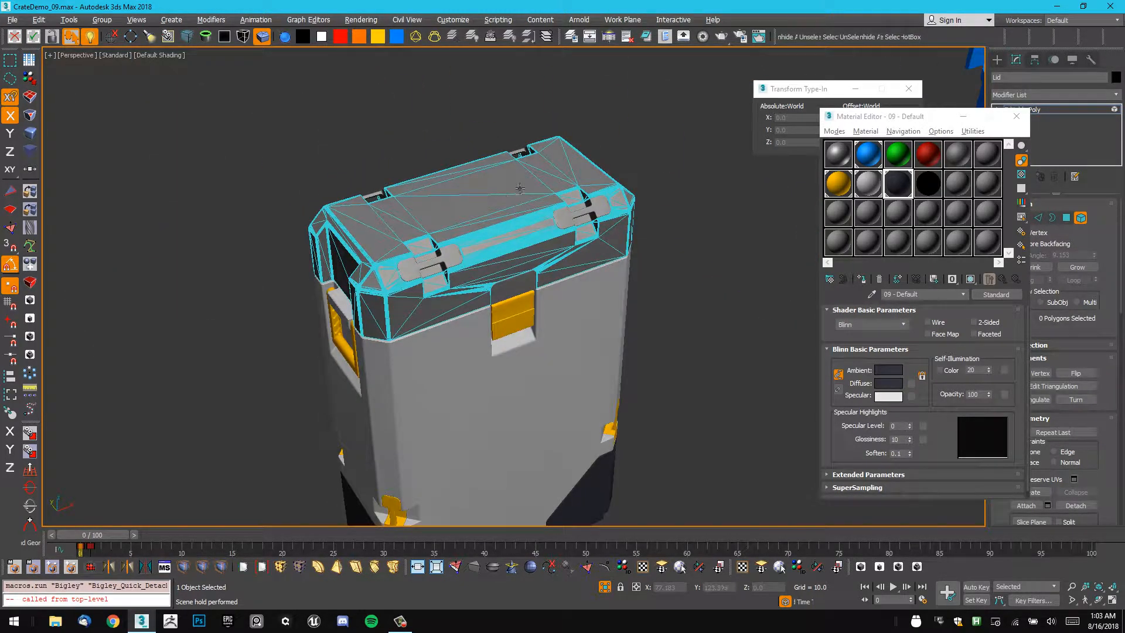
Assign the orange-yellow material 07 - Default to the four detached clips on the lid.
drag(837, 185, 751, 189)
drag(578, 221, 577, 220)
alt+middle_drag(578, 221, 596, 219)
click(662, 152)
alt+middle_drag(635, 163, 659, 153)
key(5)
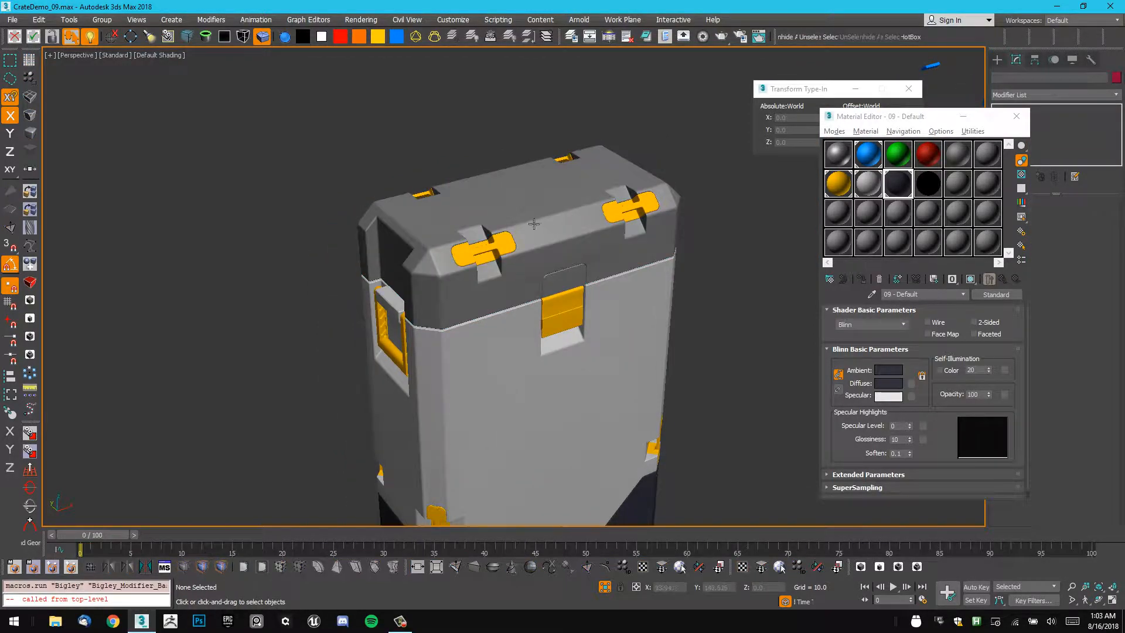
Assign the orange-yellow material 07 - Default to the latch plate on the lid's front and the light grey material to the lid.
middle_drag(568, 256, 552, 247)
click(546, 273)
key(5)
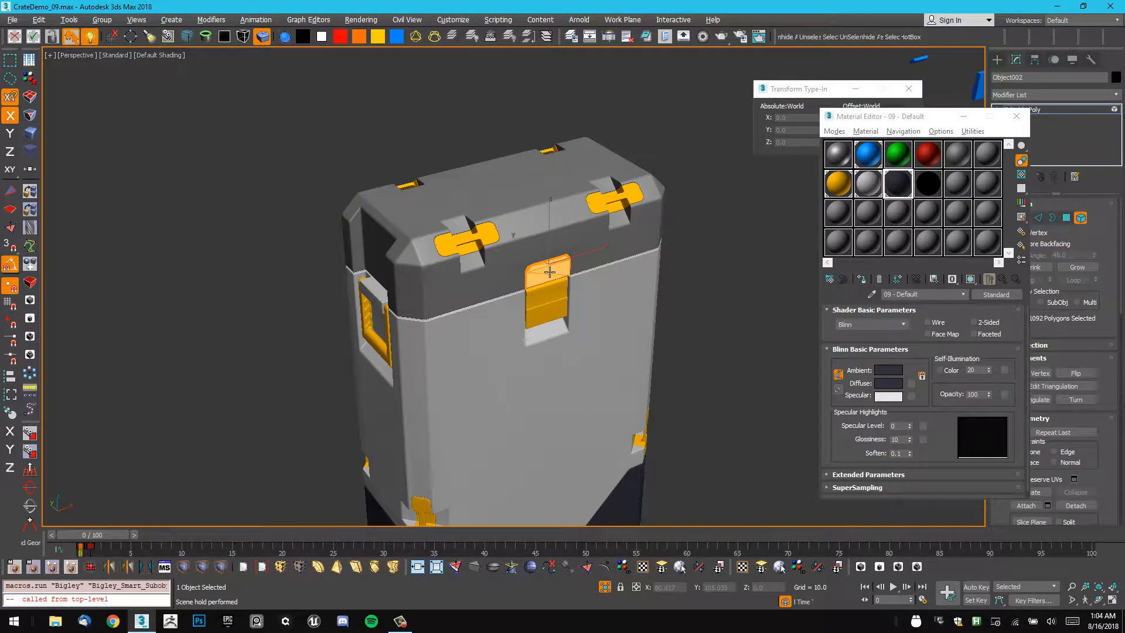
click(726, 201)
drag(851, 187, 539, 264)
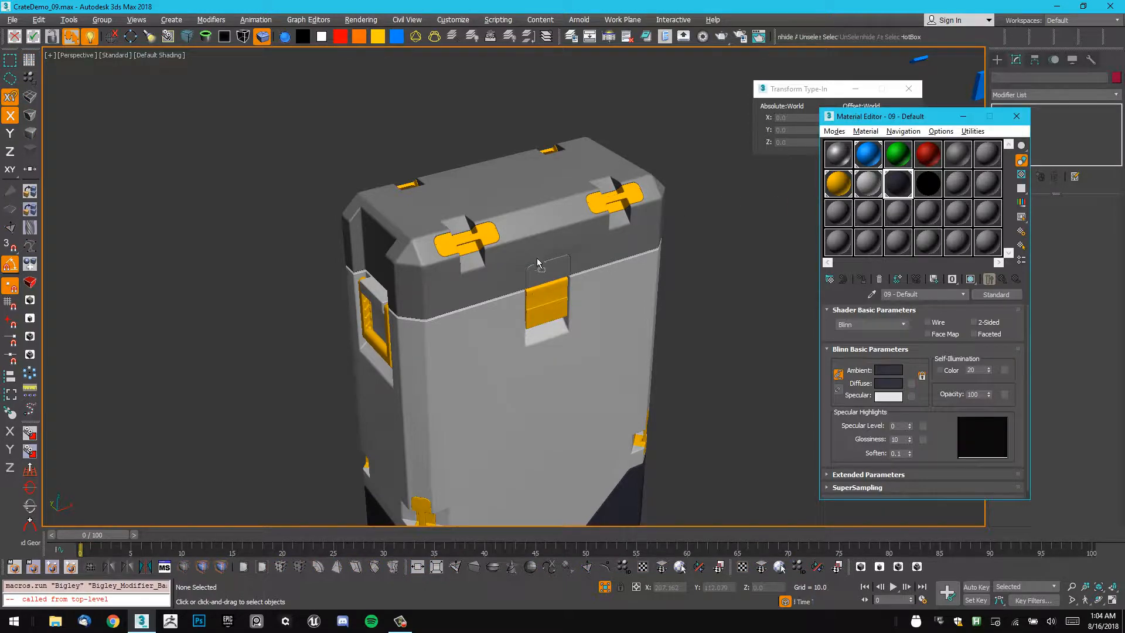
alt+middle_drag(622, 227, 620, 206)
drag(871, 182, 673, 206)
alt+middle_drag(673, 206, 658, 168)
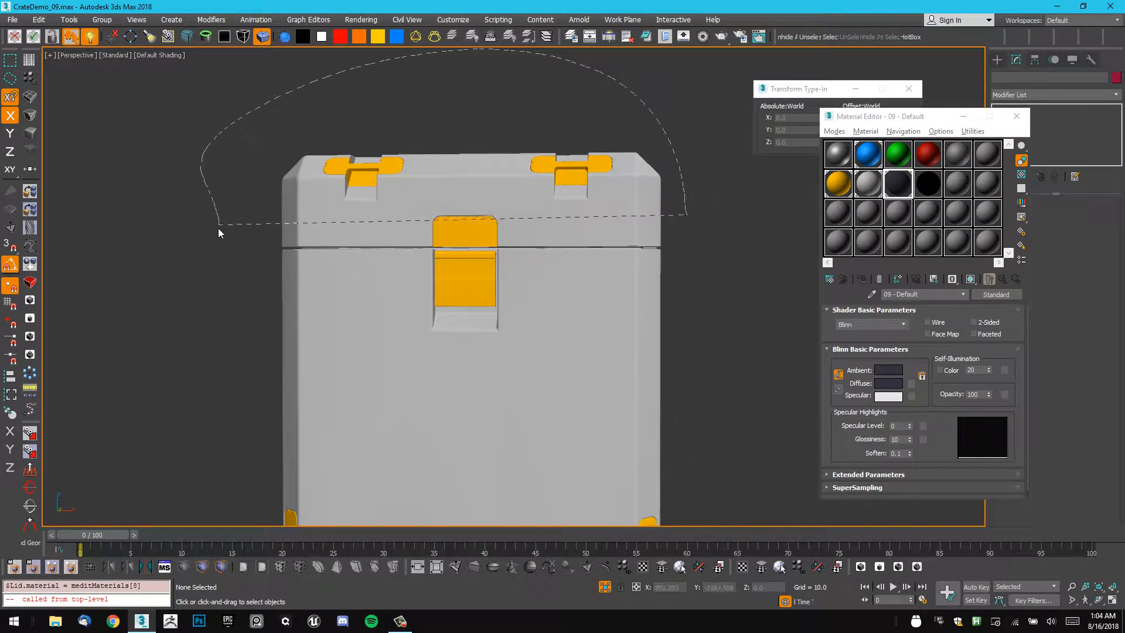
Examine the exploded lid's underside at frame 1, select the lid and return to frame 0.
drag(218, 230, 220, 224)
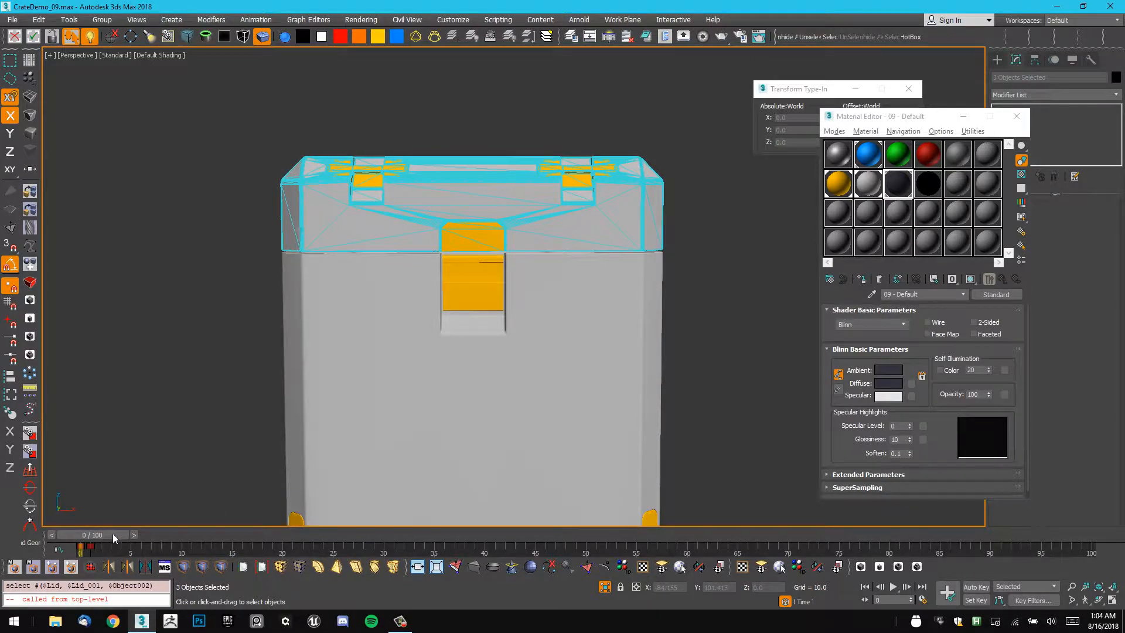
drag(112, 533, 118, 533)
alt+middle_drag(375, 275, 468, 331)
click(468, 332)
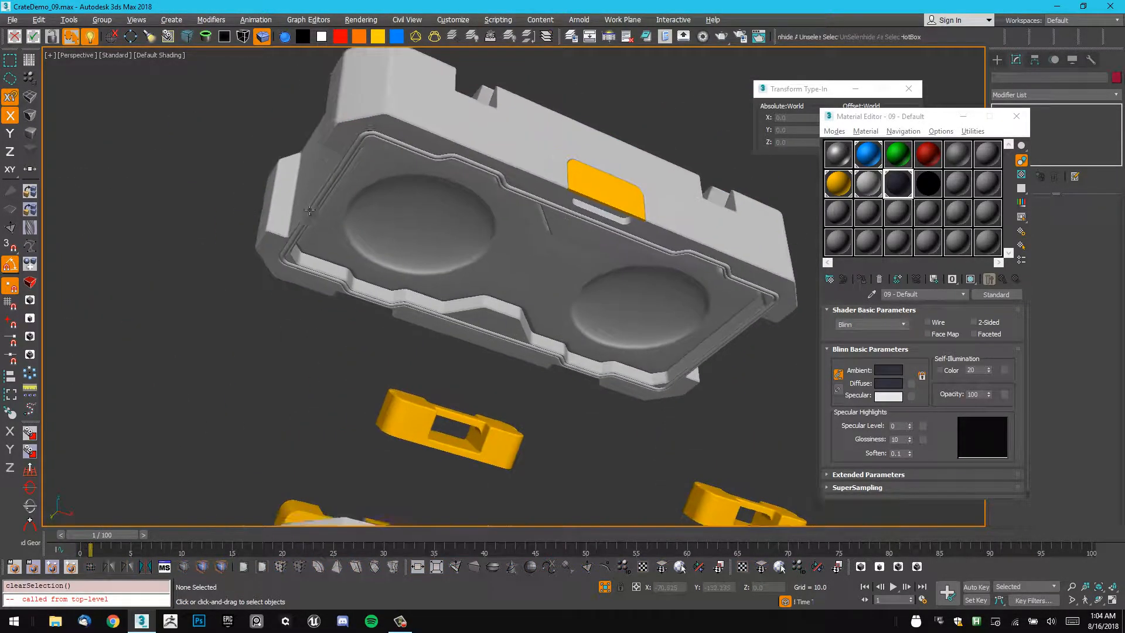
scroll(351, 209, up, 8)
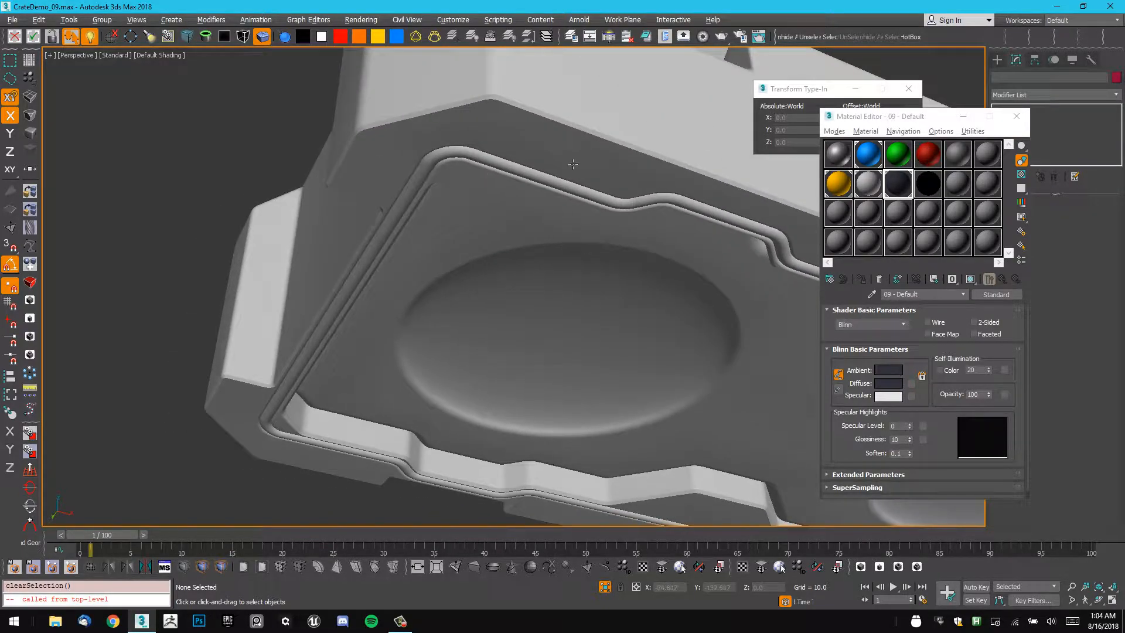
click(534, 178)
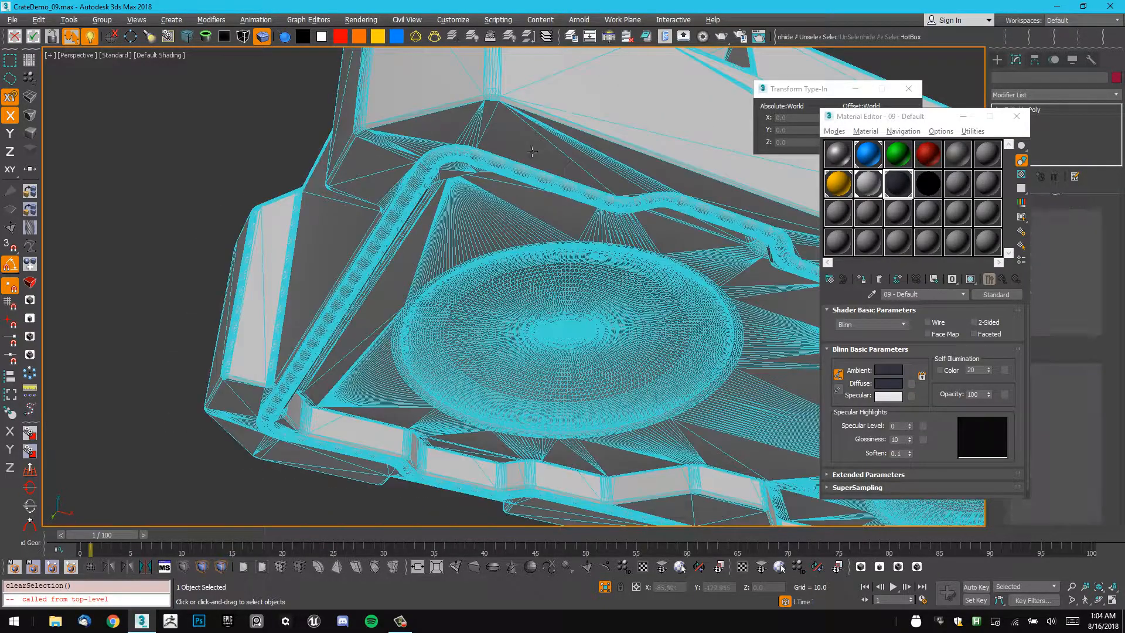
scroll(519, 148, down, 8)
drag(100, 535, 82, 539)
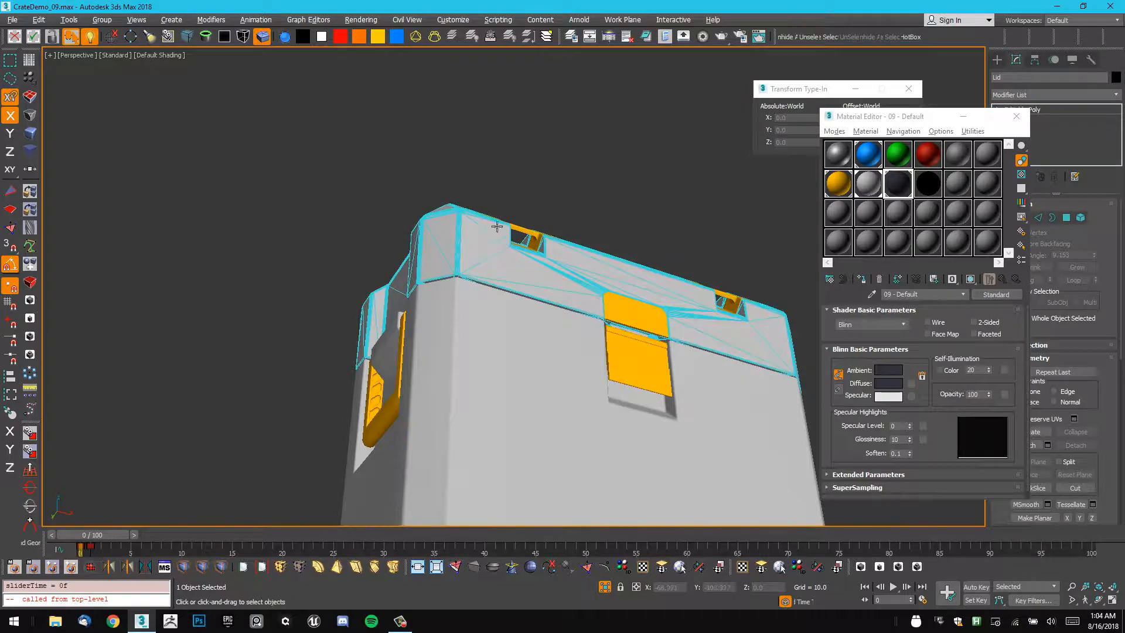
Isolate the lid so its underside can be worked on at frame 0.
middle_drag(497, 226, 494, 188)
key(alt+q)
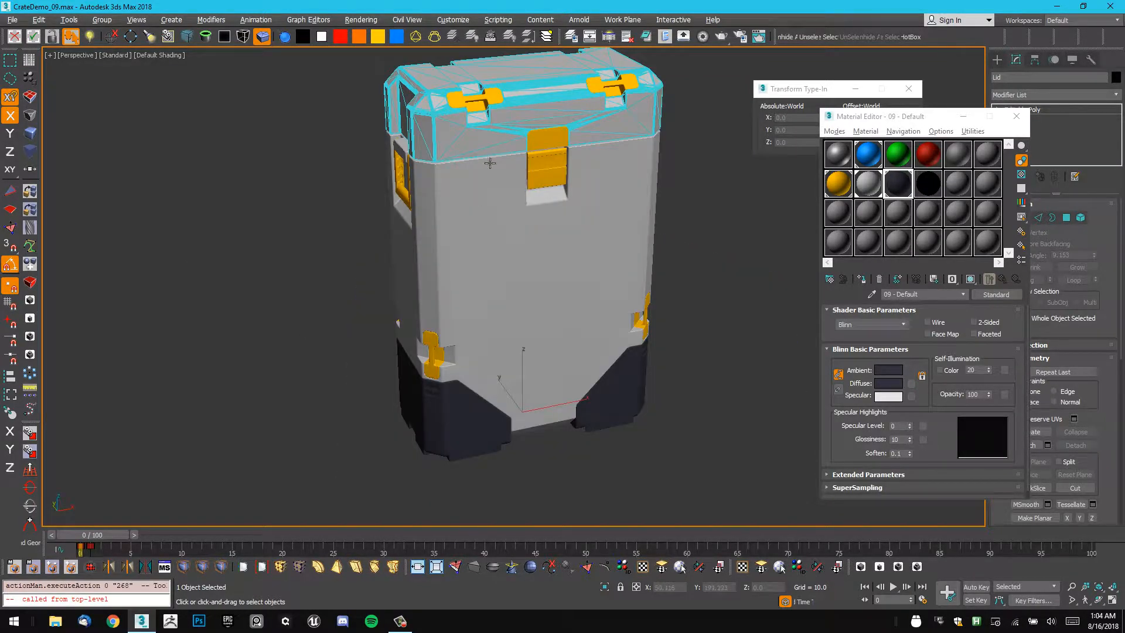
key(alt+q)
mouse_move(527, 150)
alt+middle_down()
mouse_move(436, 161)
mouse_move(491, 191)
mouse_move(538, 153)
alt+middle_up()
click(564, 125)
click(448, 146)
middle_drag(415, 160, 502, 143)
scroll(454, 170, up, 1)
Detach the seal strip from the lid's underside and assign it the dark blue material 09 - Default.
key(5)
click(471, 148)
key(alt+d)
key(6)
click(658, 141)
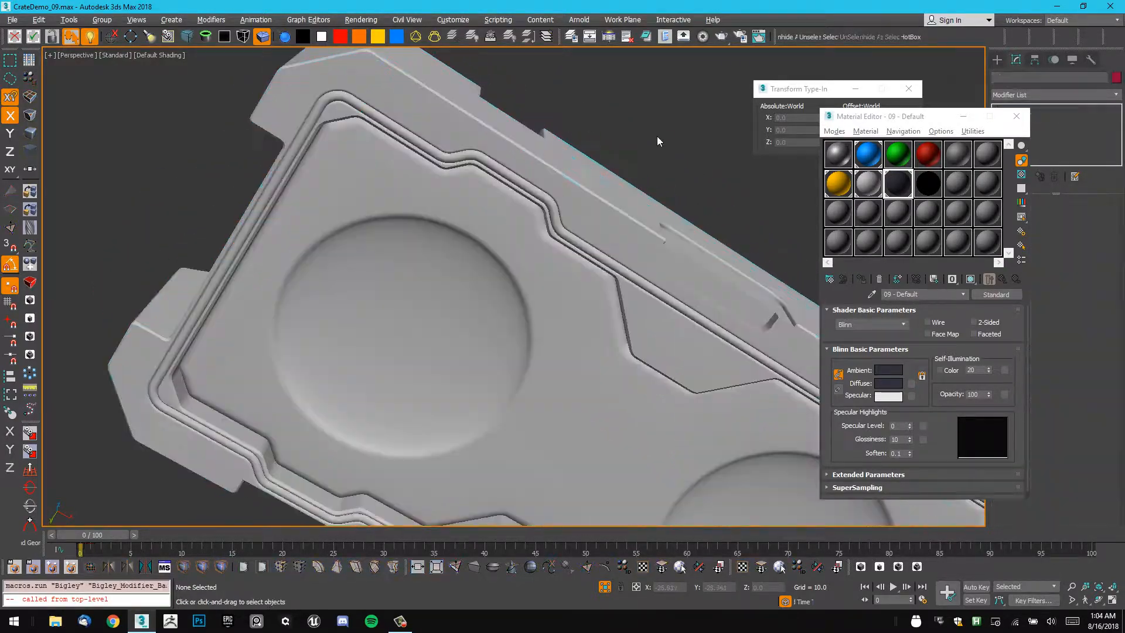
drag(928, 193, 887, 187)
drag(537, 196, 538, 197)
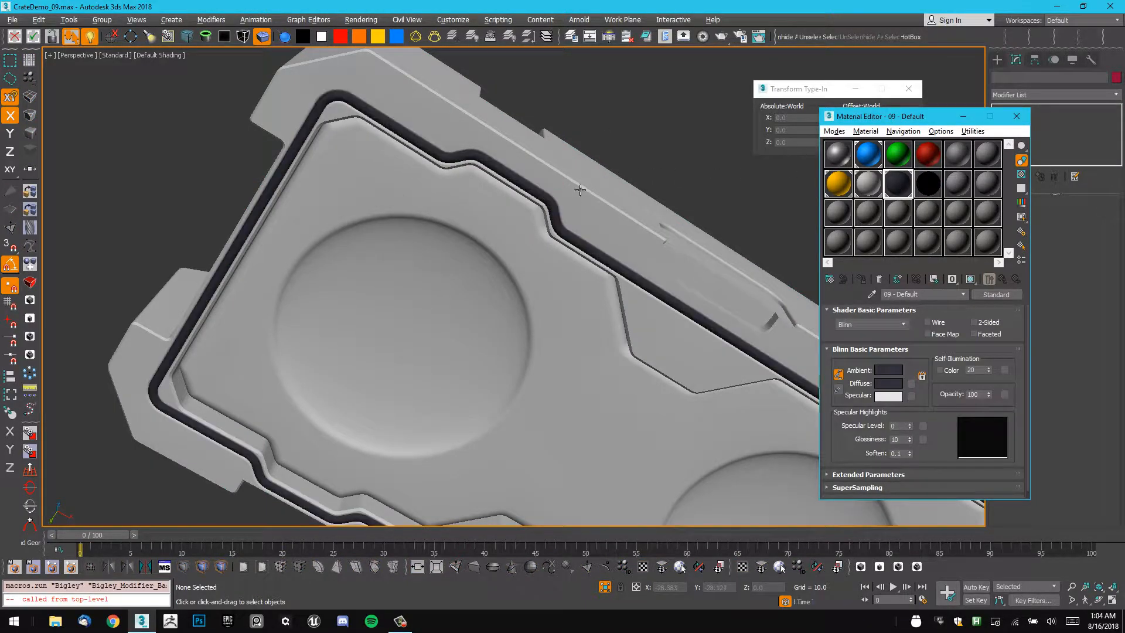
alt+middle_drag(593, 170, 577, 108)
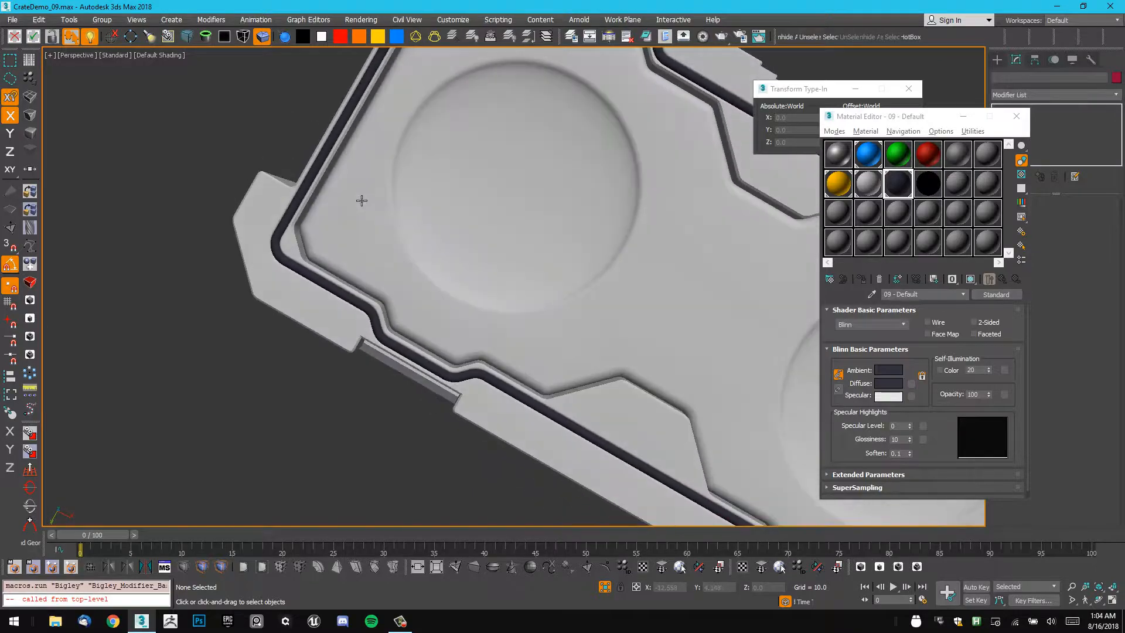
Detach the inner panel with the two round recesses from the lid's underside as a separate object.
click(366, 201)
key(4)
key(ctrl+a)
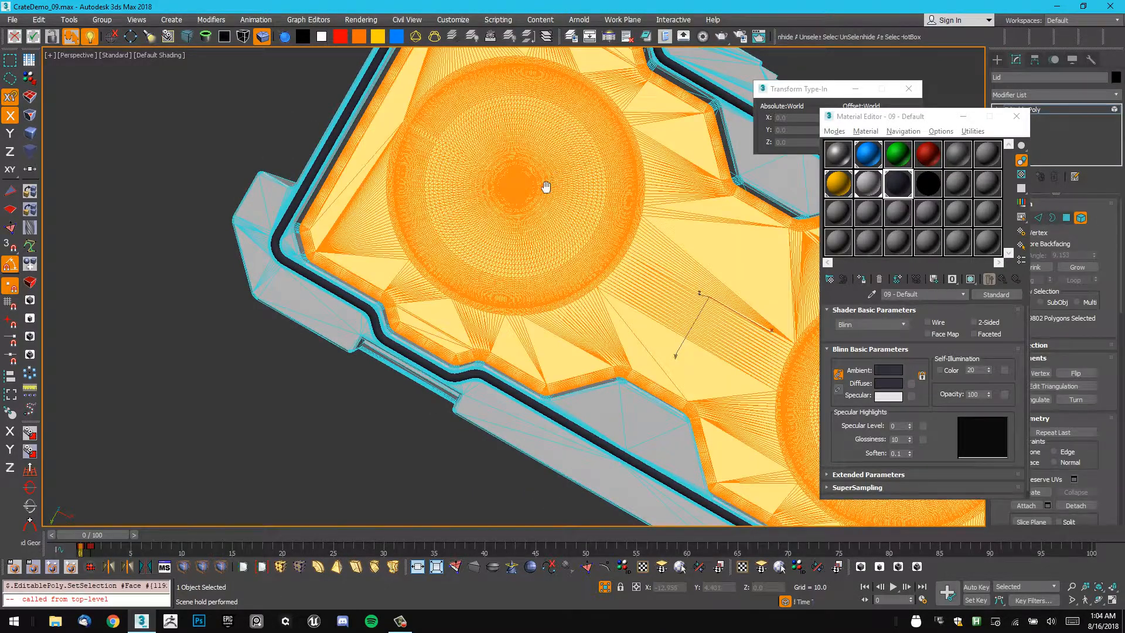
middle_drag(546, 187, 537, 187)
key(alt+d)
middle_drag(695, 138, 577, 185)
alt+middle_drag(577, 185, 527, 191)
key(ctrl+d)
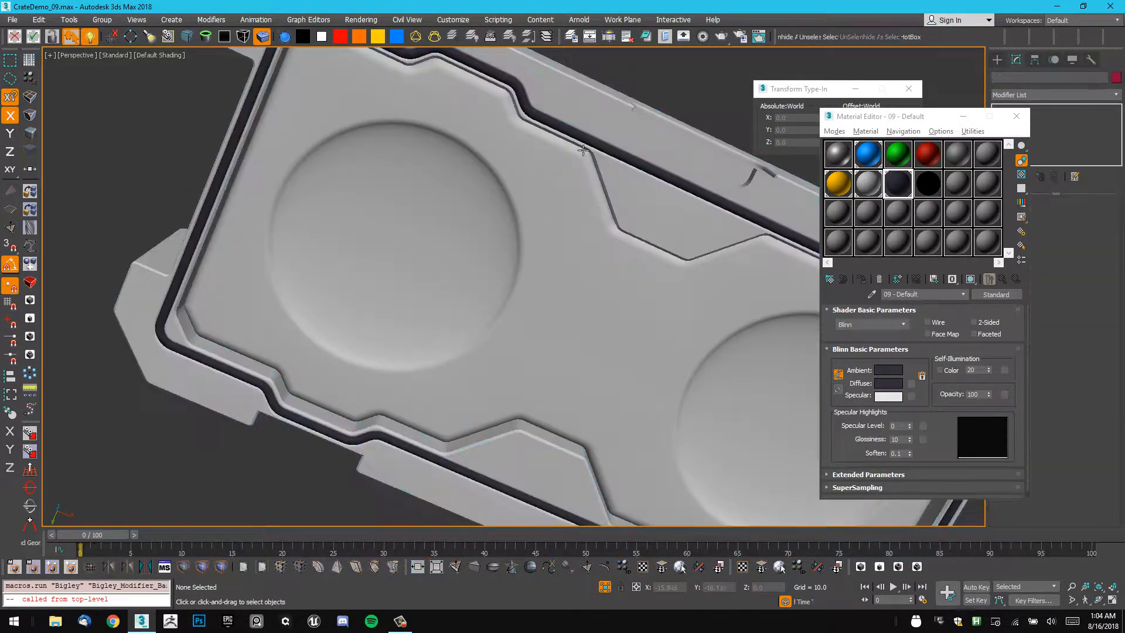
Assign the dark blue material 09 - Default to the detached inner panel of the lid.
click(536, 208)
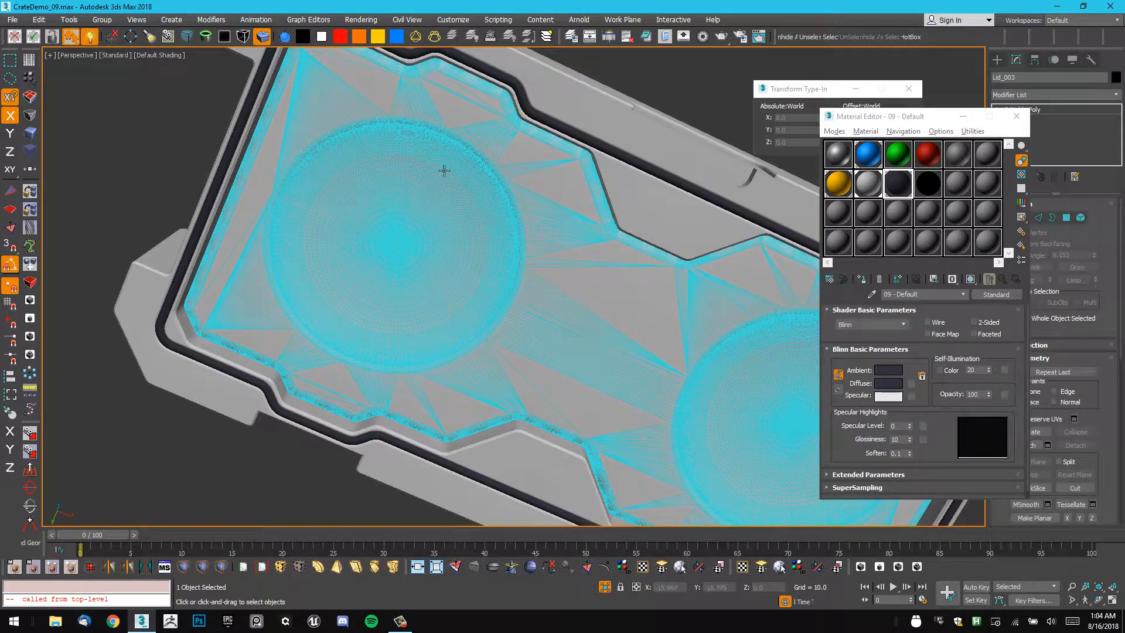
drag(891, 182, 464, 207)
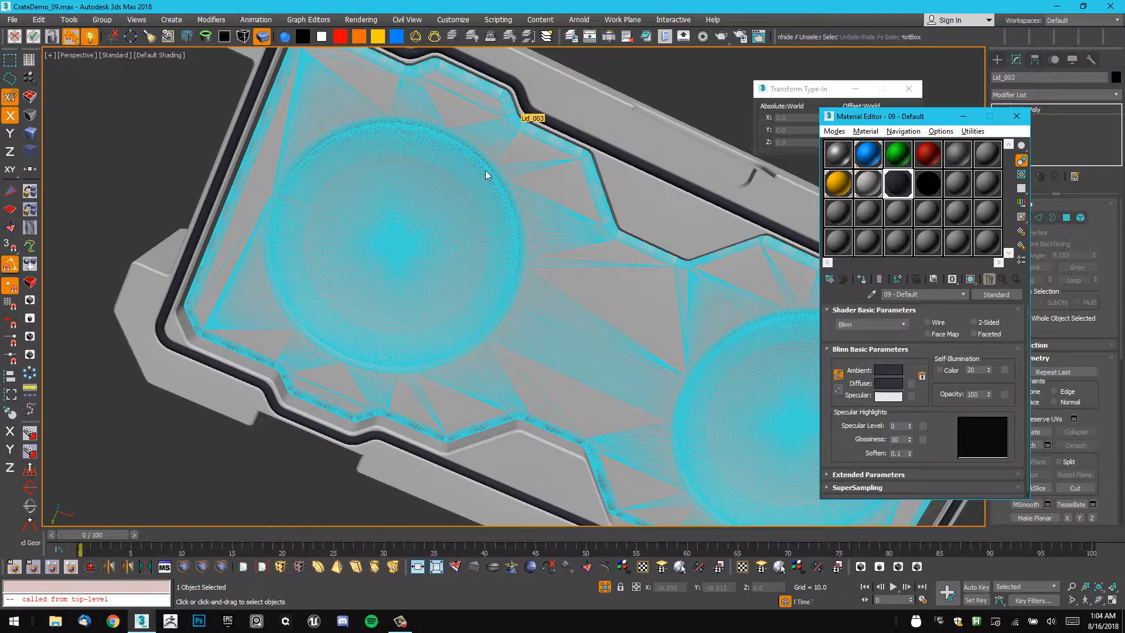
click(662, 65)
alt+middle_drag(560, 142, 660, 155)
Set the ambient colour of material 10 - Default to a dark bluish grey, RGB 60, 67, 67.
click(933, 182)
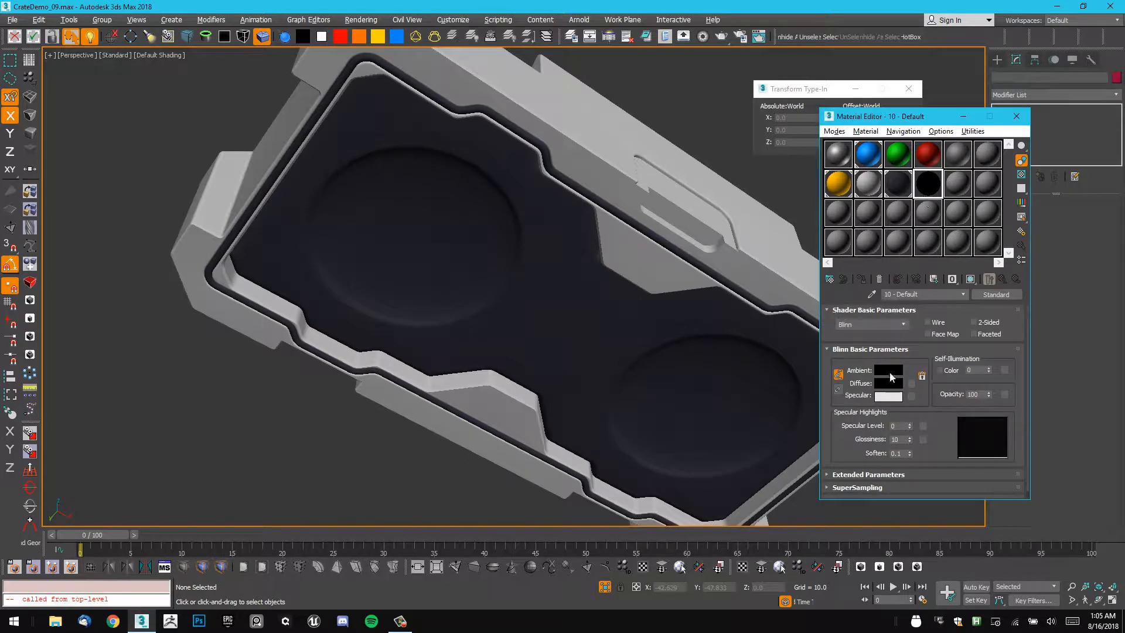
click(889, 372)
click(637, 129)
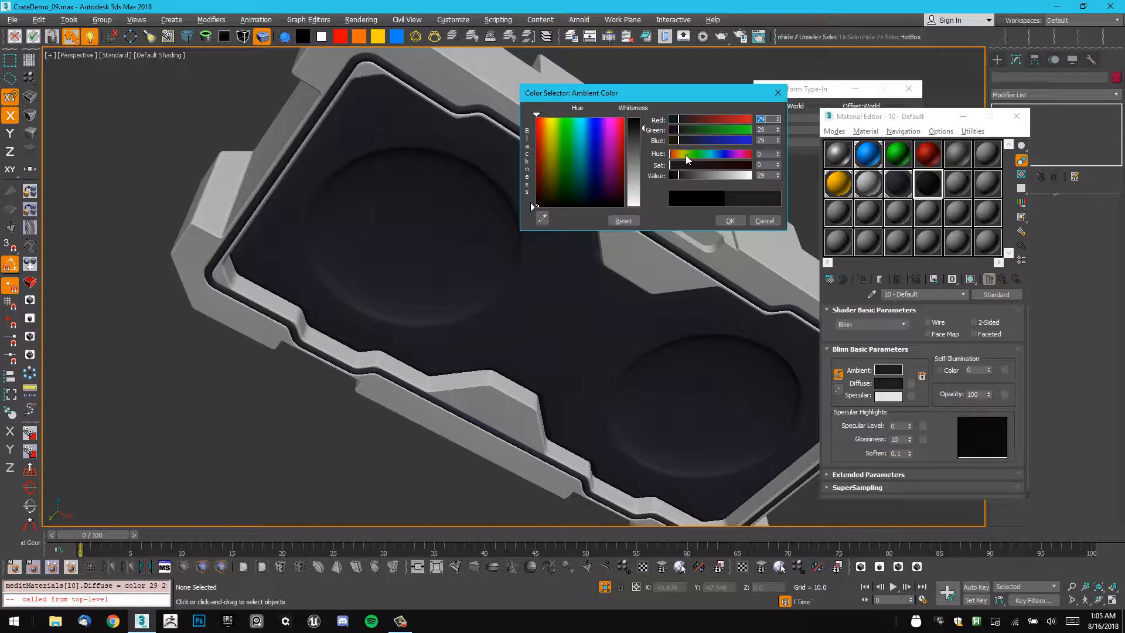
click(721, 154)
click(648, 141)
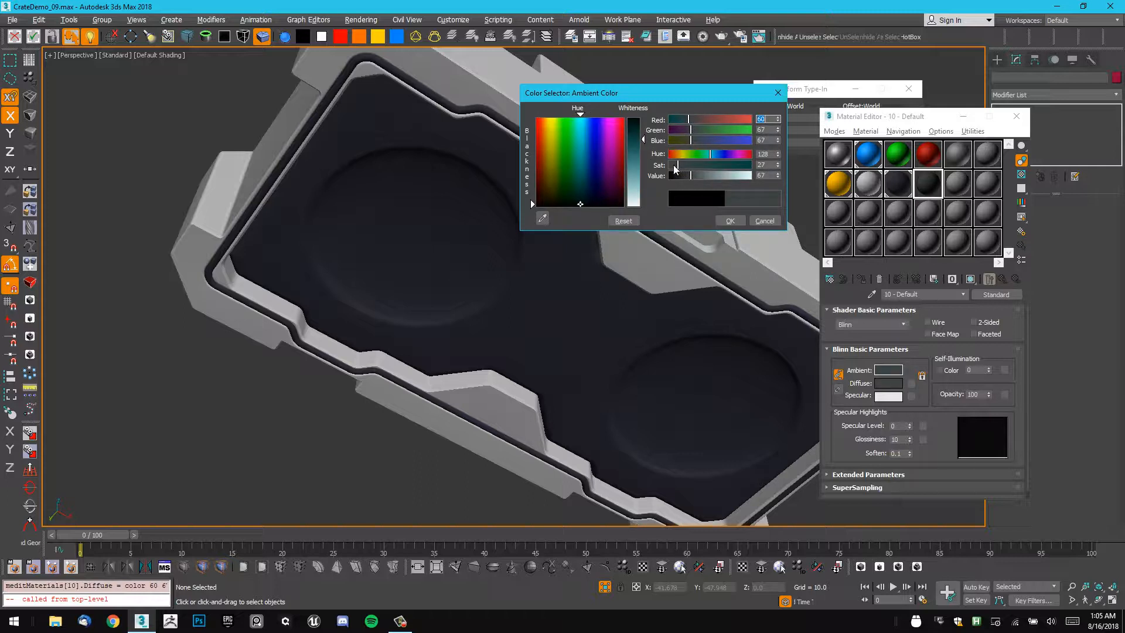
Try the dark grey material 10 - Default on the lid's underside and undo the assignment.
click(931, 186)
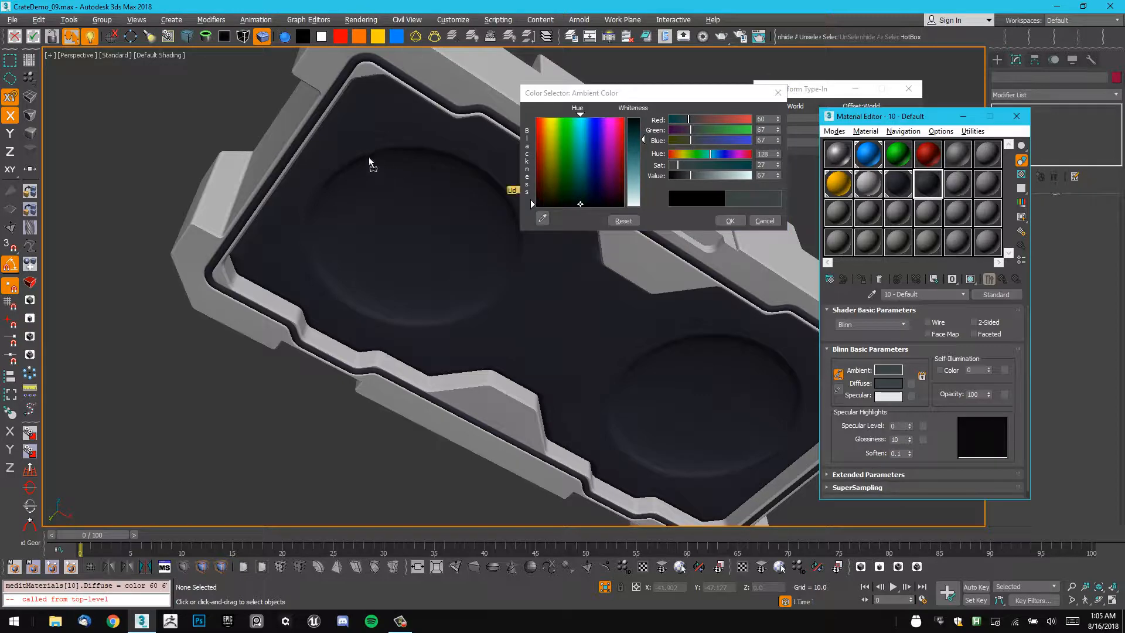
drag(366, 82, 382, 78)
key(ctrl+z)
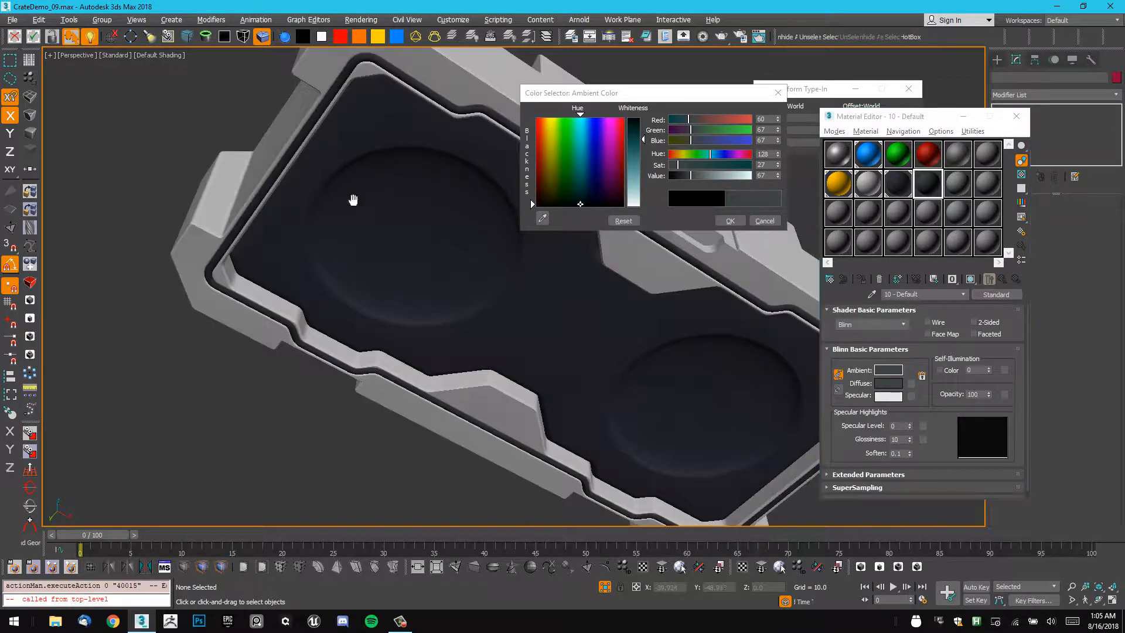
Assign the dark grey material 10 - Default to the lid's inner panel and accept the ambient colour.
alt+middle_drag(354, 198, 351, 208)
click(249, 286)
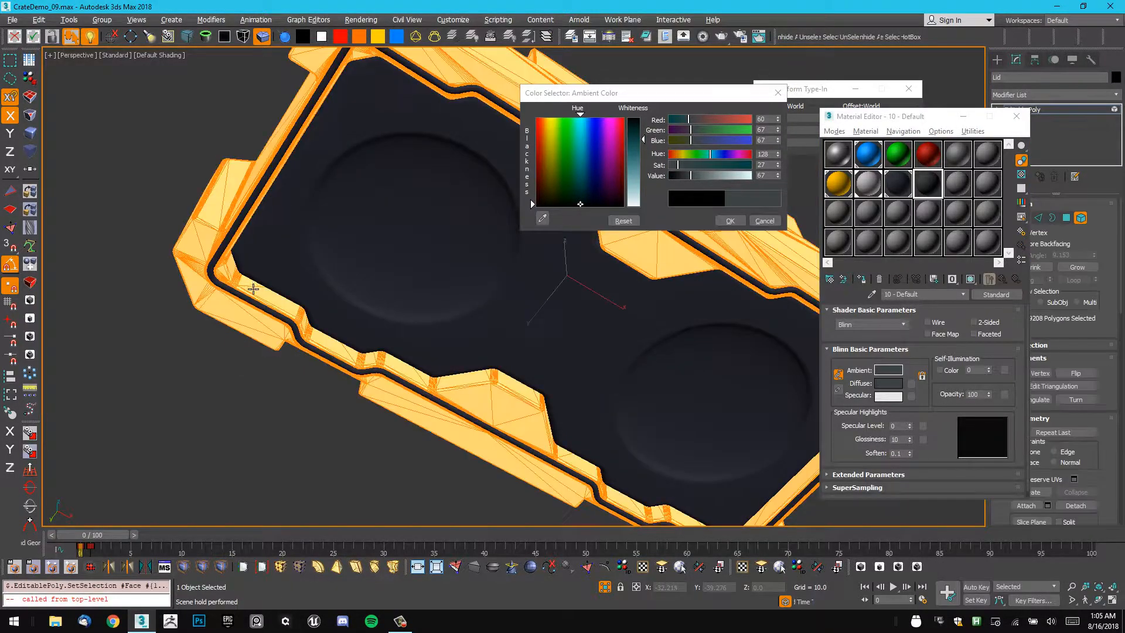
alt+middle_drag(251, 261, 331, 215)
key(5)
click(186, 199)
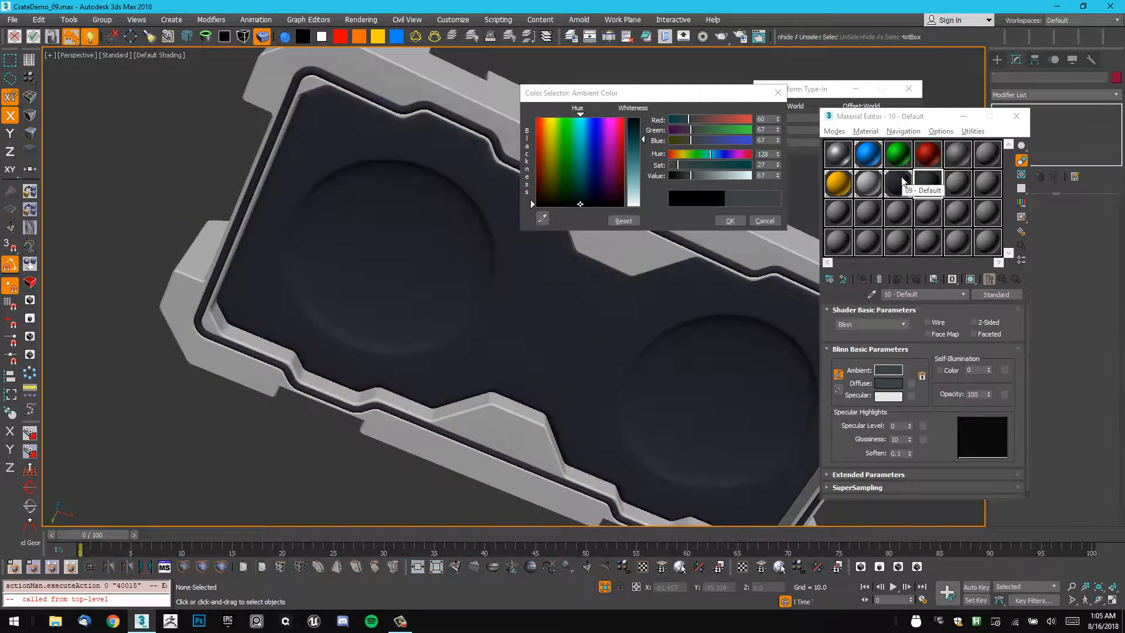
key(ctrl+y)
drag(930, 184, 431, 238)
alt+middle_drag(430, 237, 393, 256)
click(224, 150)
scroll(389, 189, down, 4)
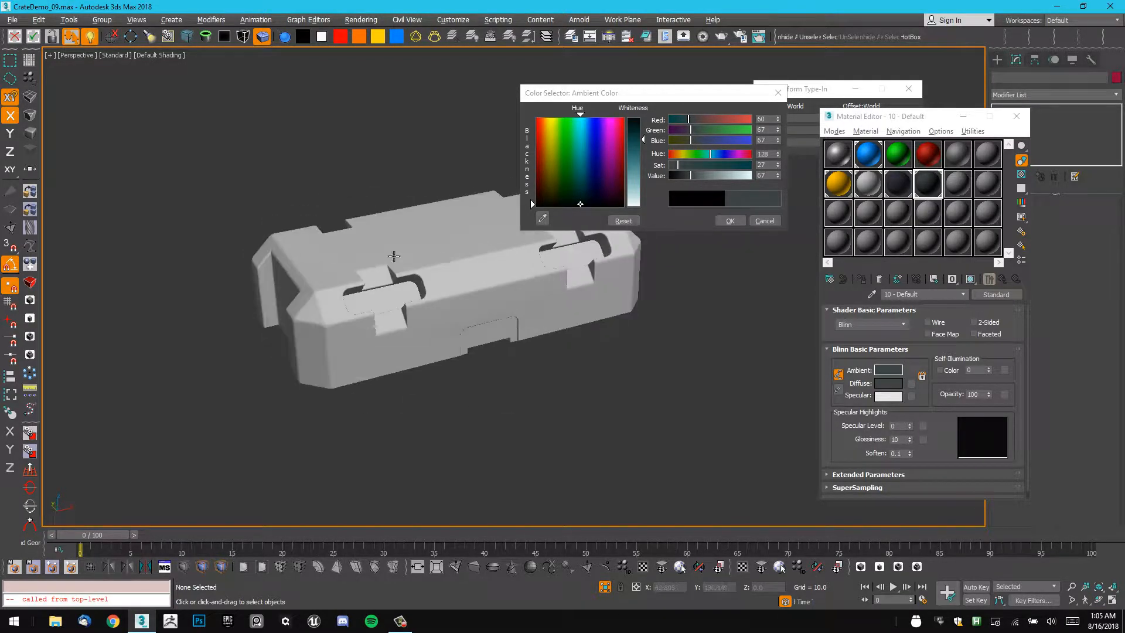
alt+middle_drag(527, 258, 556, 270)
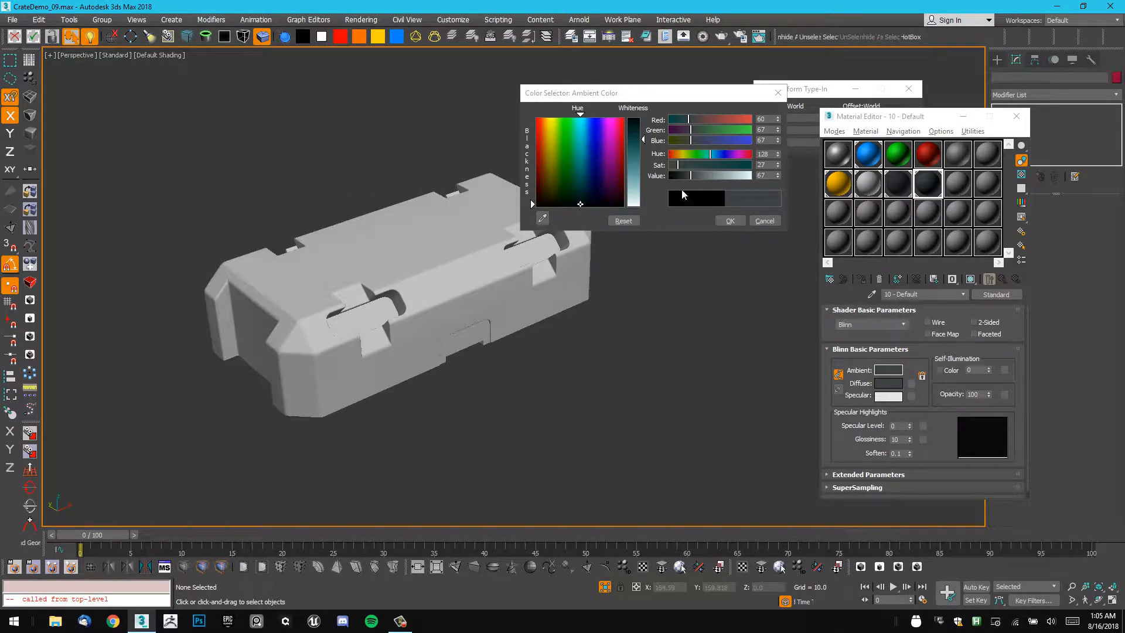
click(730, 221)
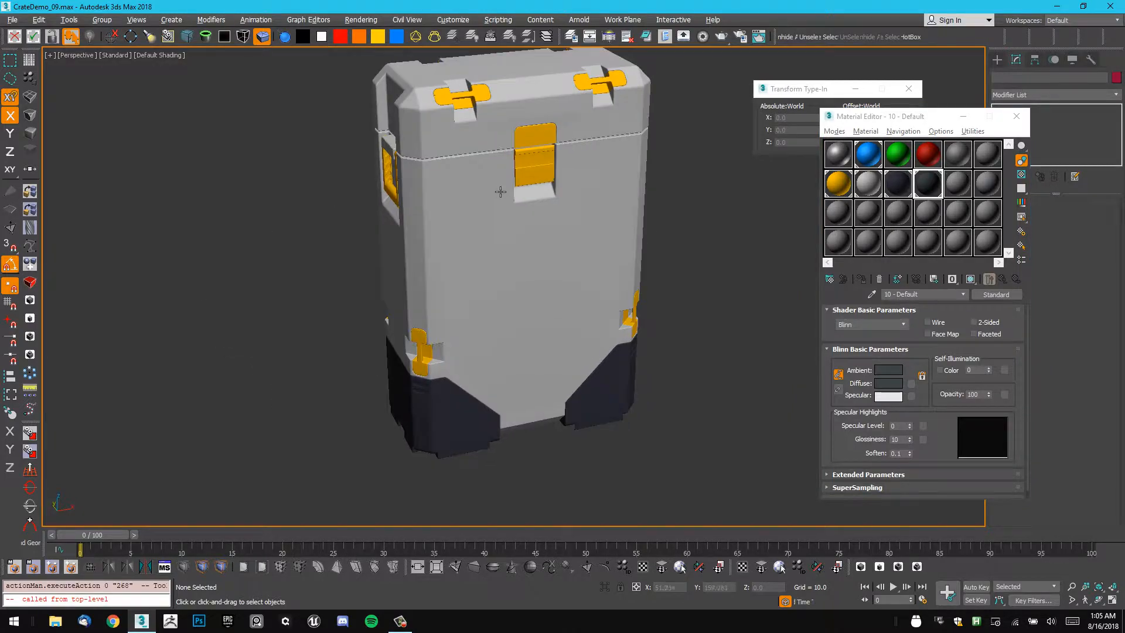
Compare the crate's assembled and exploded frames to see which detached lid parts do not follow the lid.
alt+middle_drag(502, 188, 637, 155)
click(402, 170)
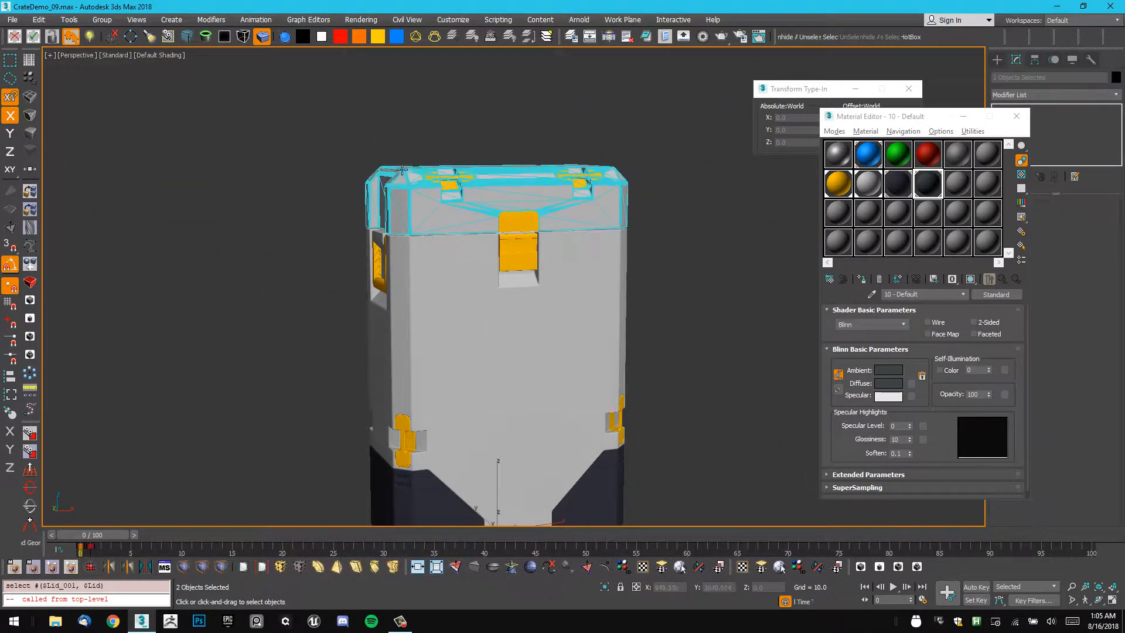
click(491, 145)
mouse_move(491, 144)
alt+middle_down()
mouse_move(488, 216)
mouse_move(494, 202)
mouse_move(477, 207)
mouse_move(494, 143)
alt+middle_up()
key(comma)
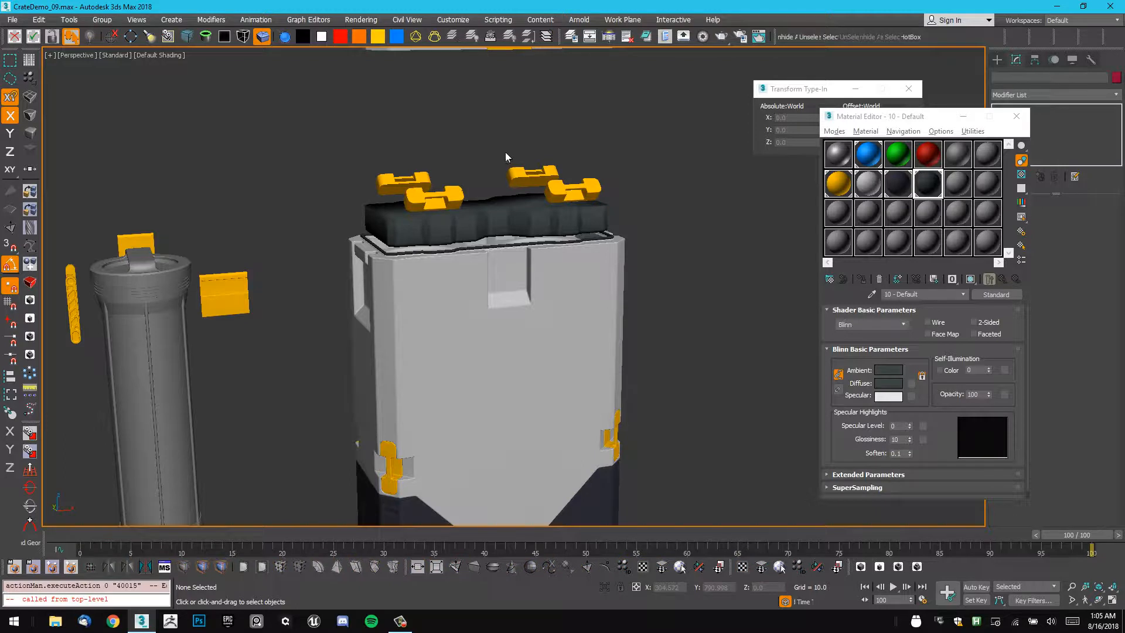
key(period)
key(comma)
key(period)
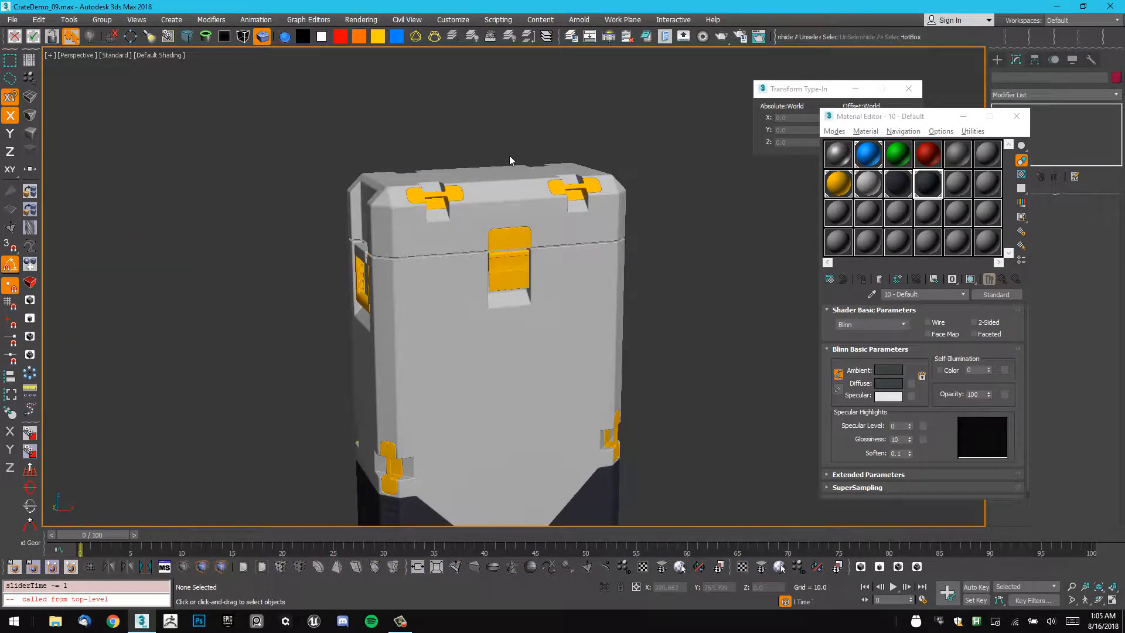
alt+middle_drag(509, 157, 495, 183)
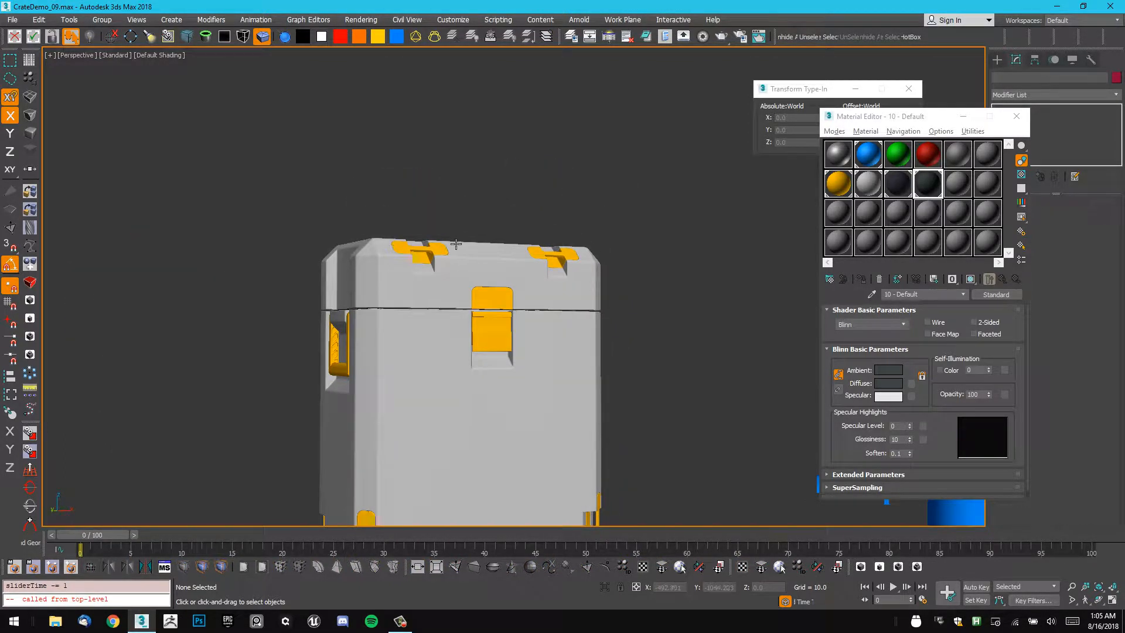
key(comma)
With Auto Key on at frame 1, align the lid's yellow clips and dark inner panel to the raised lid.
click(418, 256)
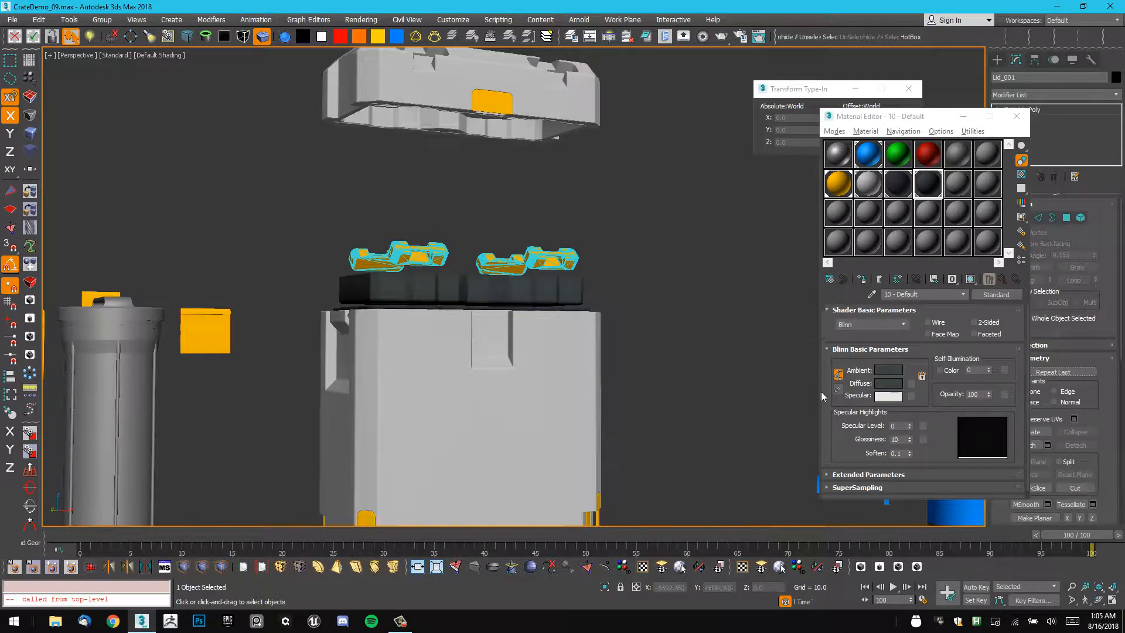
click(967, 587)
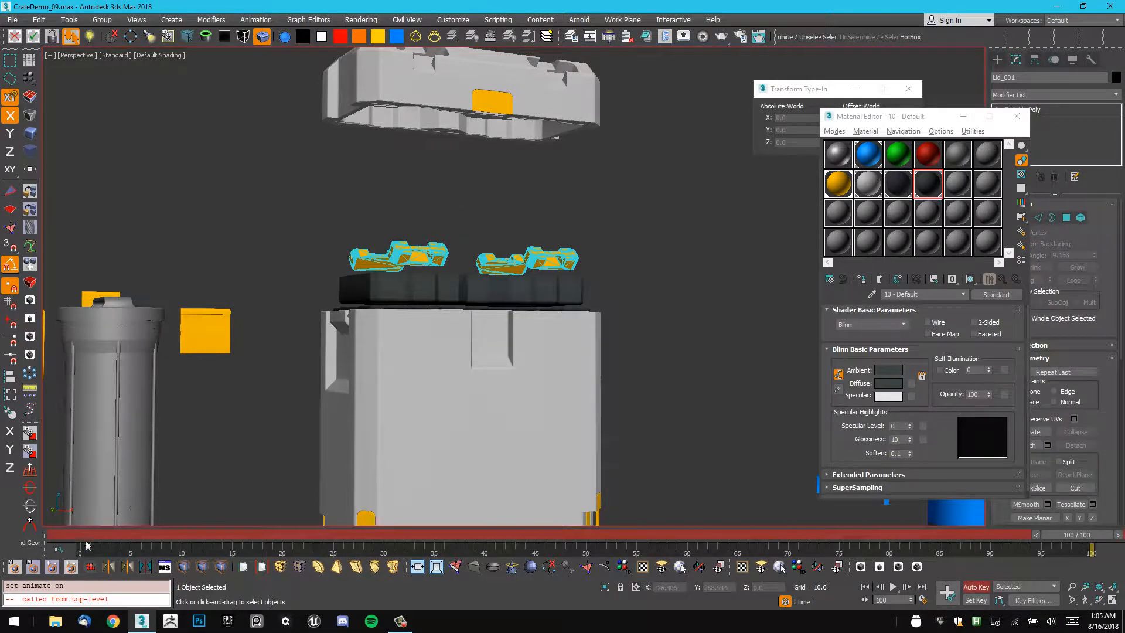
drag(1079, 540, 176, 535)
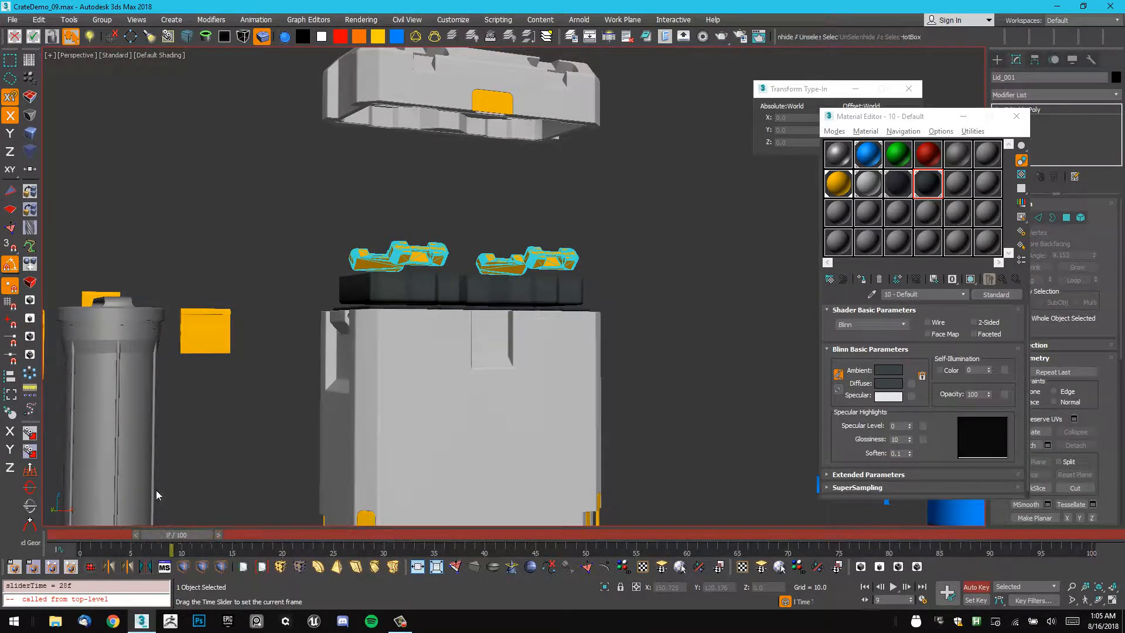
middle_drag(448, 180, 309, 358)
key(alt+a)
click(386, 176)
click(390, 306)
key(alt+a)
click(362, 156)
Align the dark seal ring to the raised lid at frame 1 and turn off Auto Key.
scroll(357, 200, up, 3)
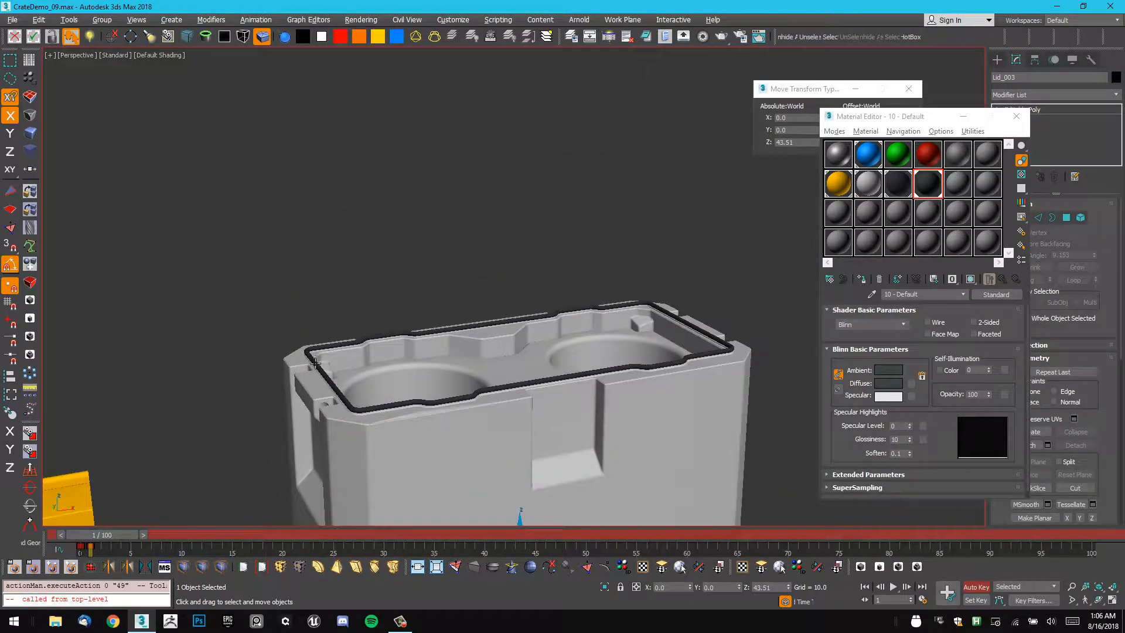
click(316, 363)
middle_drag(338, 291, 340, 359)
key(shift+a)
click(448, 171)
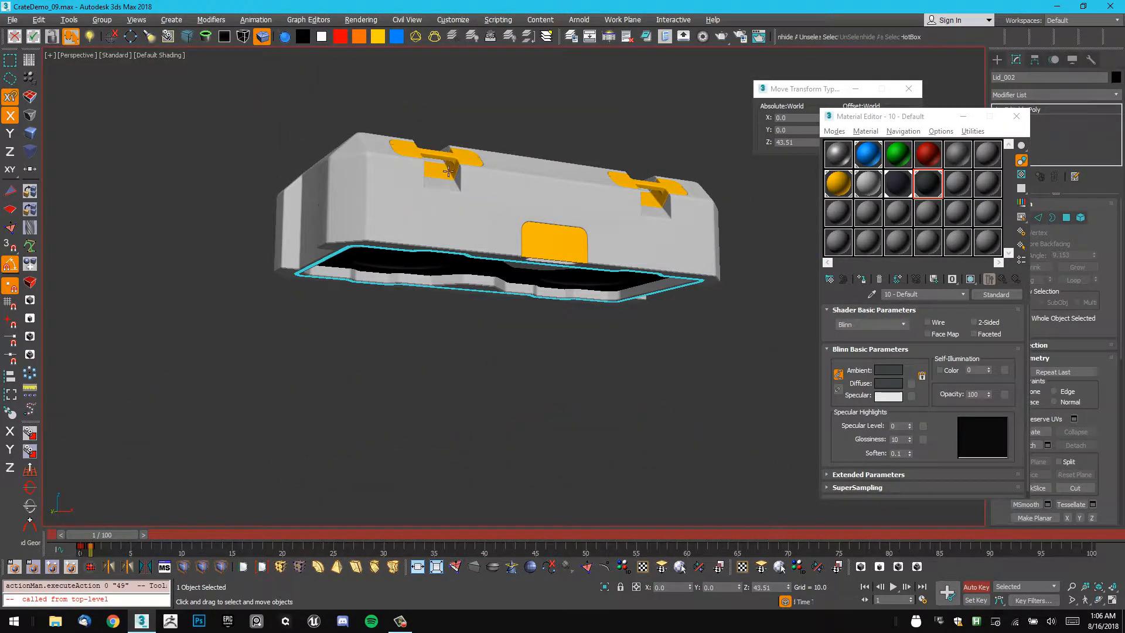
scroll(450, 176, down, 2)
mouse_move(438, 264)
alt+middle_down()
mouse_move(434, 217)
mouse_move(431, 284)
alt+middle_up()
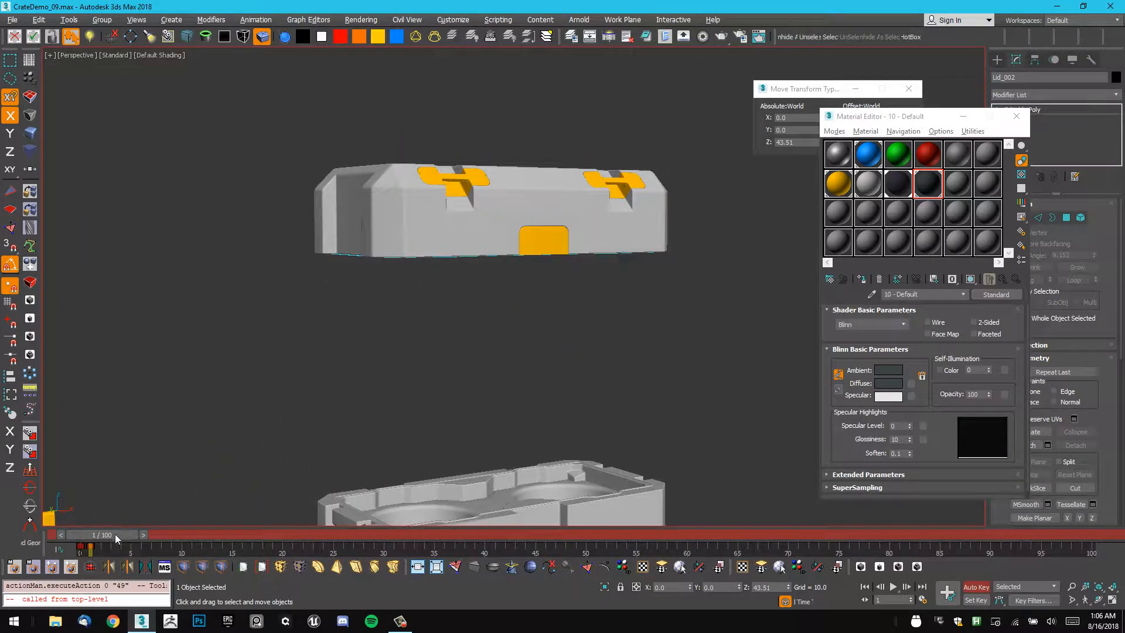
mouse_move(116, 536)
mouse_down()
mouse_move(92, 542)
mouse_move(107, 541)
mouse_up()
middle_drag(461, 349, 436, 235)
scroll(381, 322, up, 5)
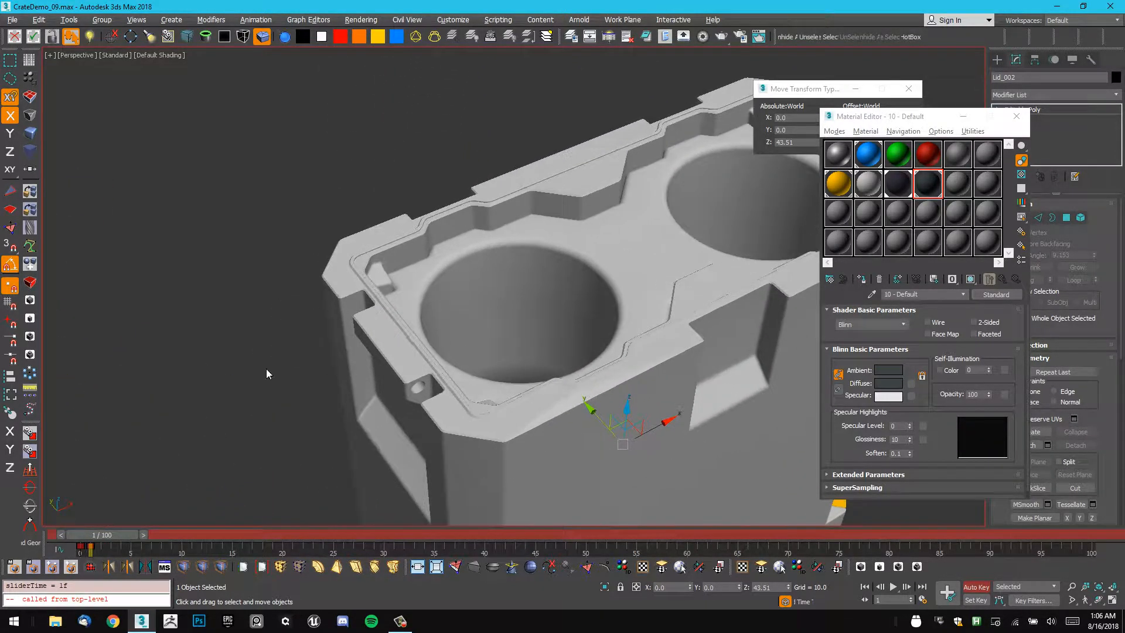
click(984, 589)
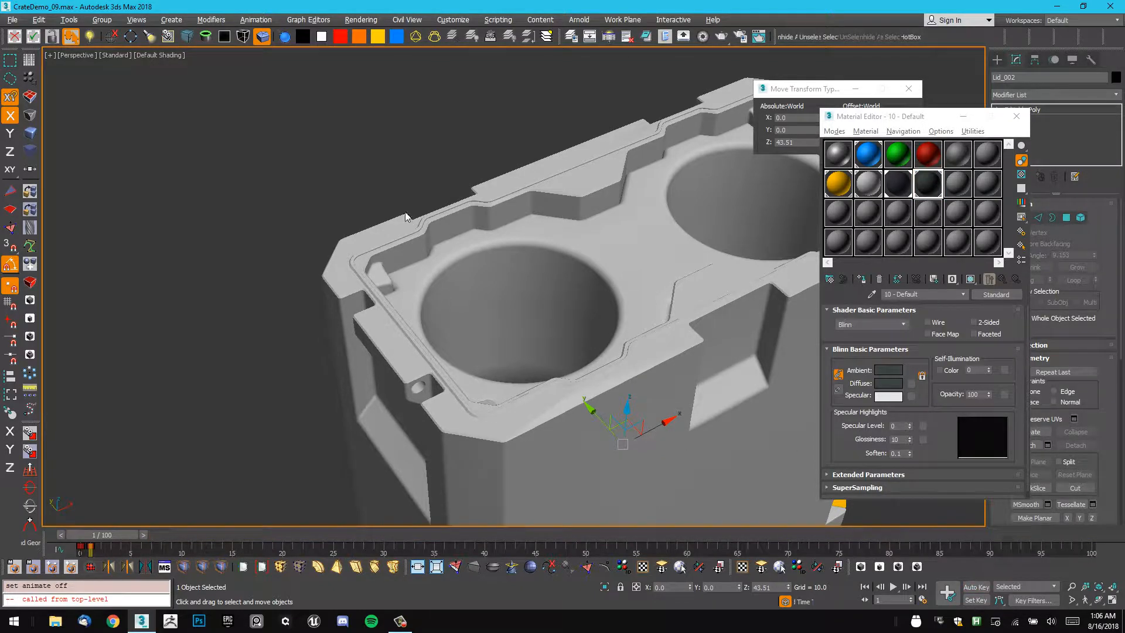
Detach the inner liner with the two deep round holes from the crate body as a separate object.
click(310, 249)
scroll(325, 238, up, 5)
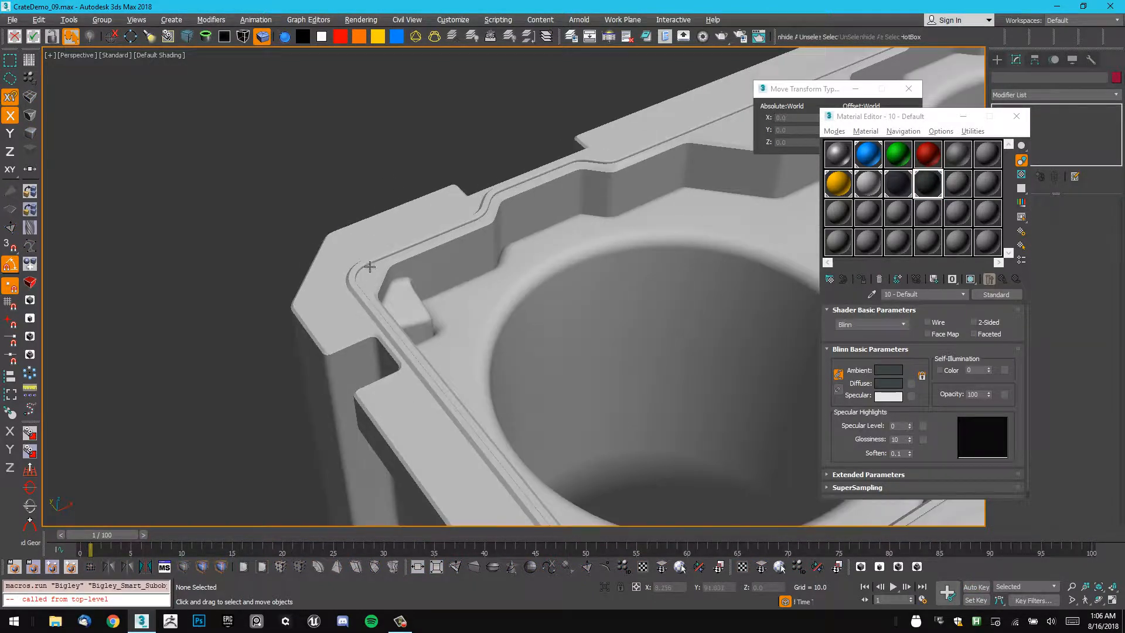
click(370, 267)
key(5)
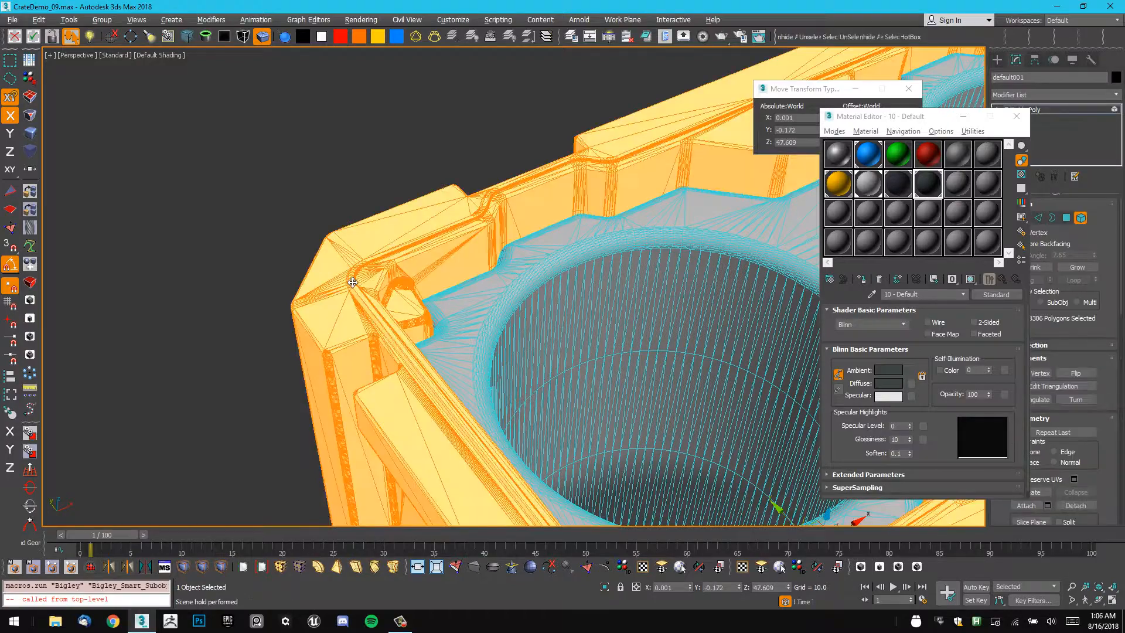
click(354, 164)
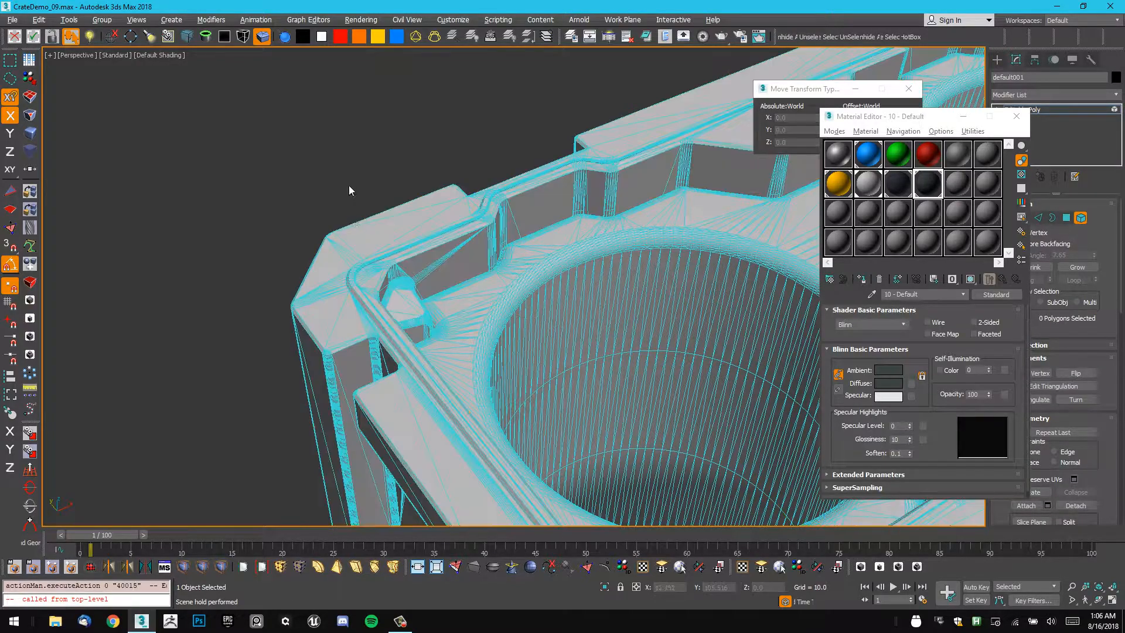
click(353, 267)
click(431, 189)
alt+middle_drag(429, 233, 394, 251)
scroll(424, 236, up, 3)
click(274, 201)
scroll(410, 170, down, 2)
key(alt+d)
scroll(424, 191, down, 3)
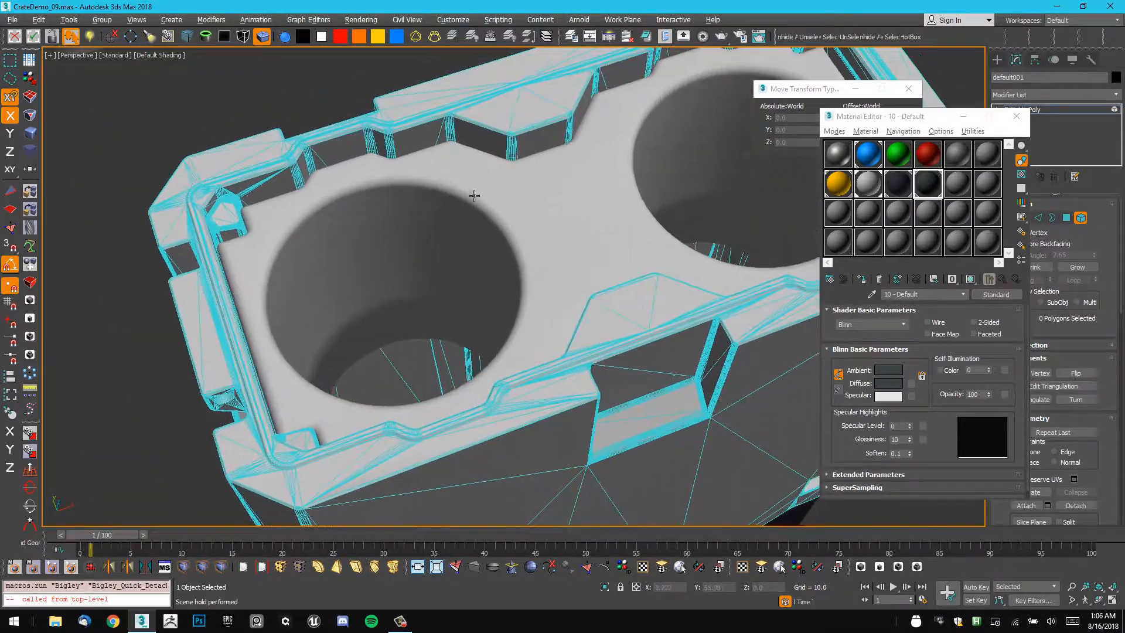
key(5)
key(ctrl+d)
Assign the dark grey material 10 - Default to the detached inner liner of the crate body.
middle_drag(329, 237, 339, 310)
alt+middle_drag(249, 270, 205, 169)
drag(929, 185, 599, 208)
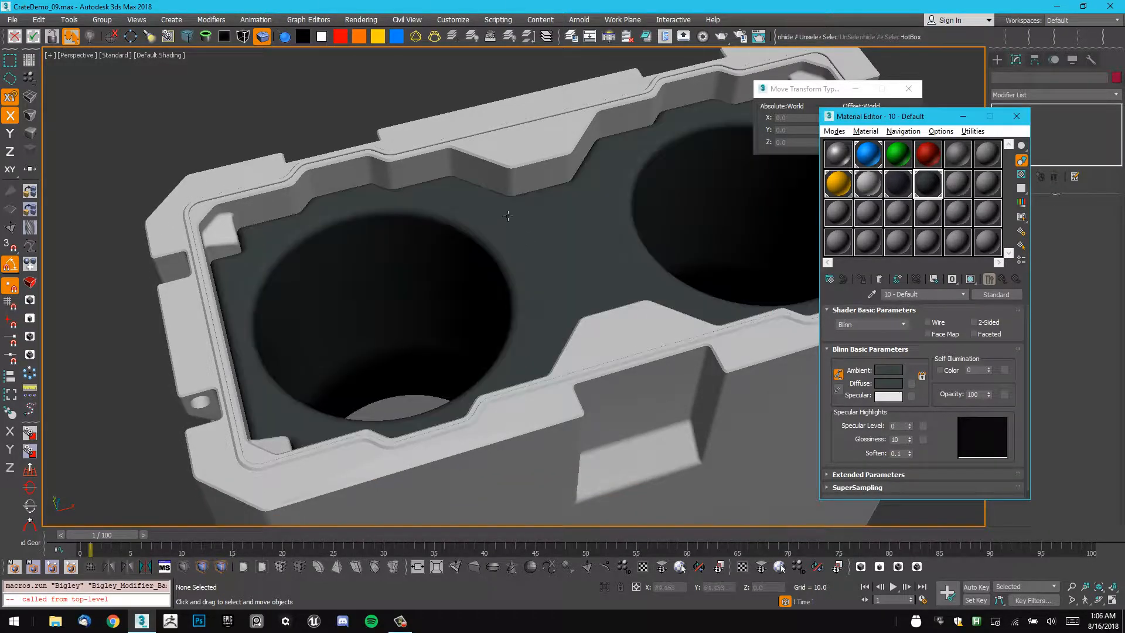
alt+middle_drag(507, 196, 539, 234)
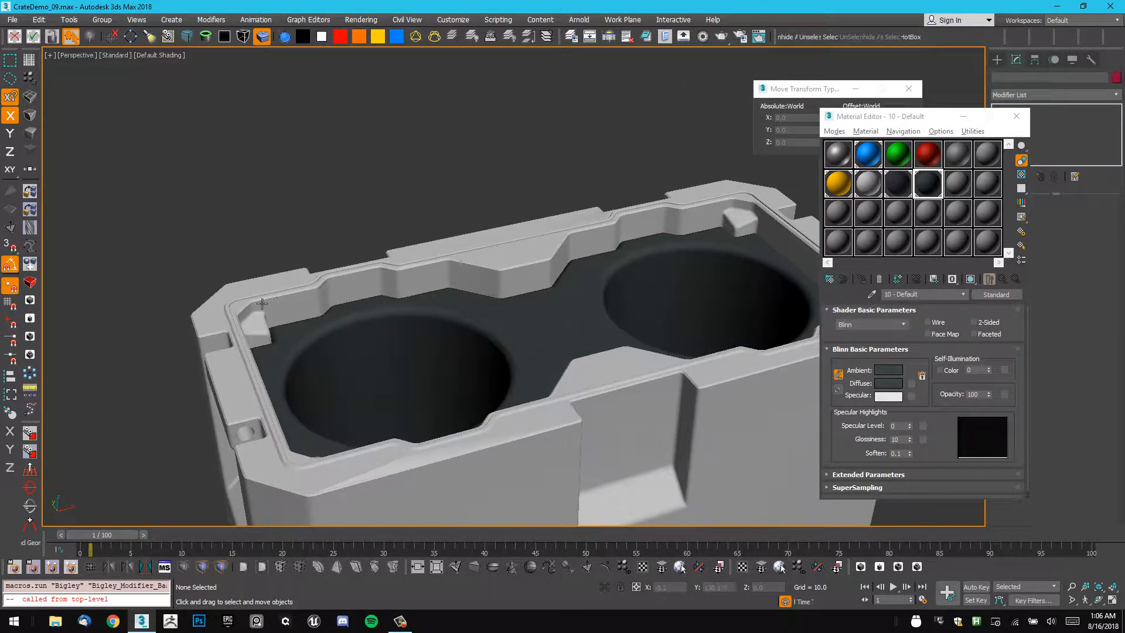
Inspect the crate body's rim and mesh edges around the dark inner liner.
click(270, 304)
alt+middle_drag(270, 304, 317, 276)
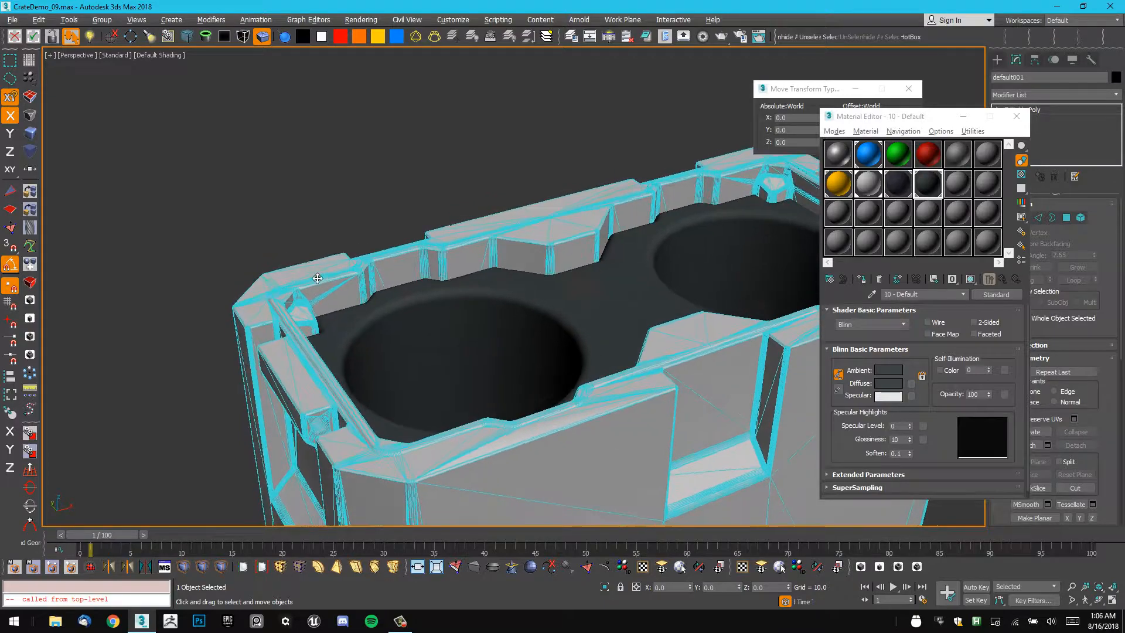
middle_drag(534, 206, 439, 210)
scroll(454, 210, down, 3)
key(ctrl+d)
alt+middle_drag(562, 249, 508, 241)
scroll(494, 302, down, 2)
scroll(520, 281, down, 3)
Inspect the grey canister's cap to see which of its polygons form separate elements.
middle_drag(509, 242, 662, 290)
scroll(662, 290, up, 5)
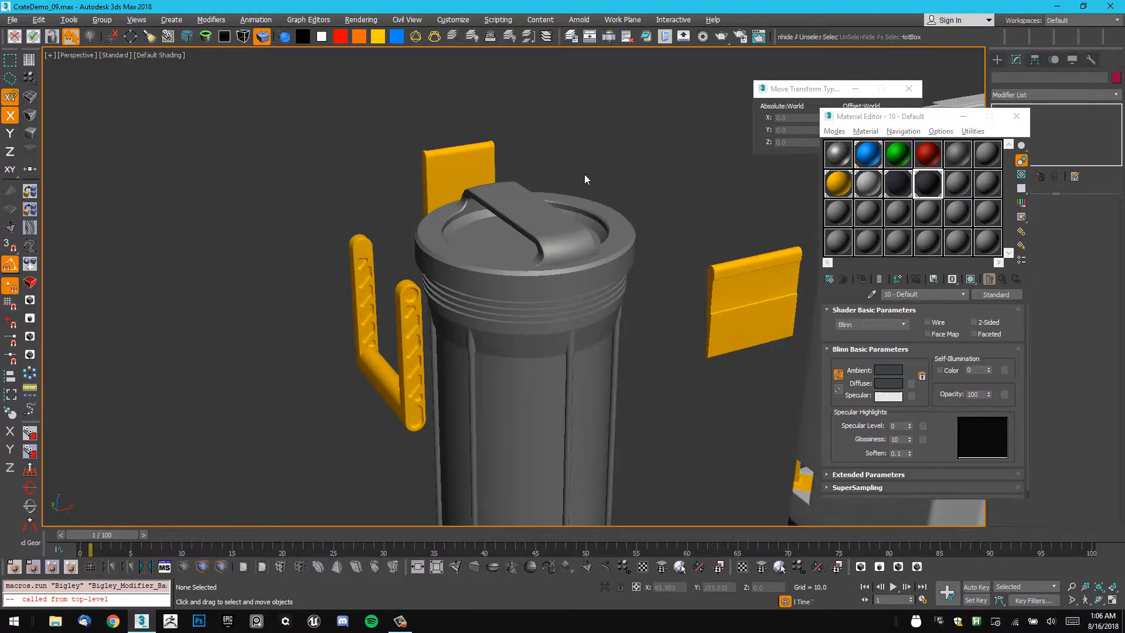
click(578, 231)
alt+middle_drag(577, 231, 584, 205)
key(5)
click(548, 271)
alt+middle_drag(548, 271, 518, 287)
key(5)
click(618, 221)
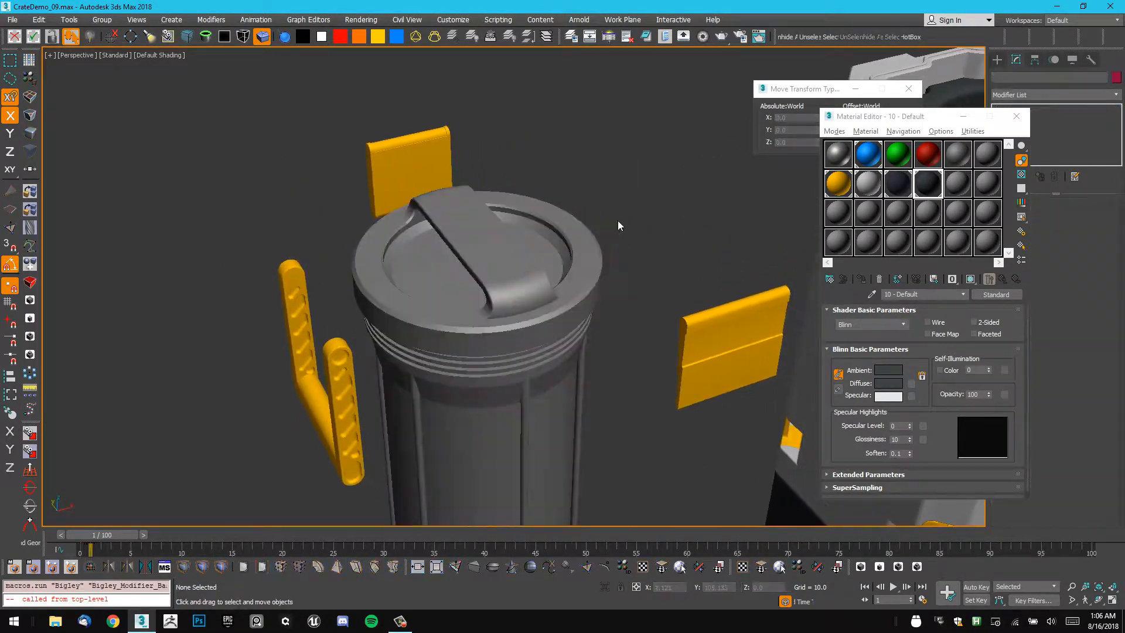
click(569, 220)
scroll(551, 188, down, 3)
alt+middle_drag(551, 188, 191, 346)
Return to the assembled crate at frame 0 and hide the lid and its inner panel.
key(comma)
scroll(639, 198, down, 3)
alt+middle_drag(360, 310, 352, 288)
key(q)
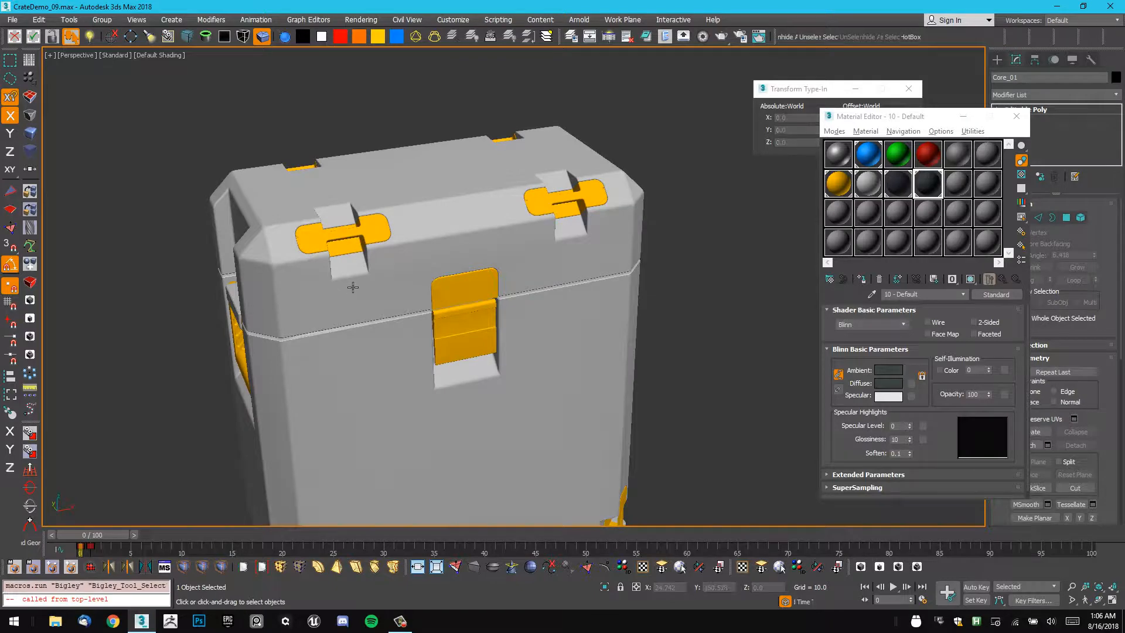
click(310, 313)
key(alt+h)
click(321, 288)
key(alt+h)
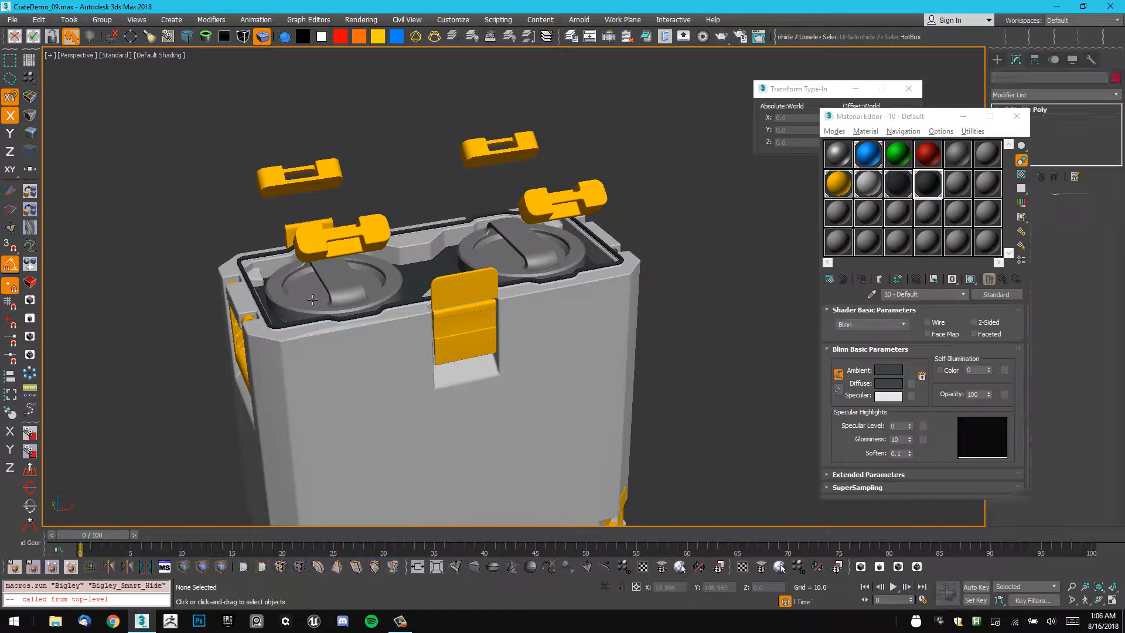
Detach the round cap with its strap handle from the left canister as a separate object.
click(312, 299)
scroll(312, 300, up, 2)
middle_drag(313, 299, 427, 295)
scroll(397, 291, up, 1)
key(5)
click(403, 315)
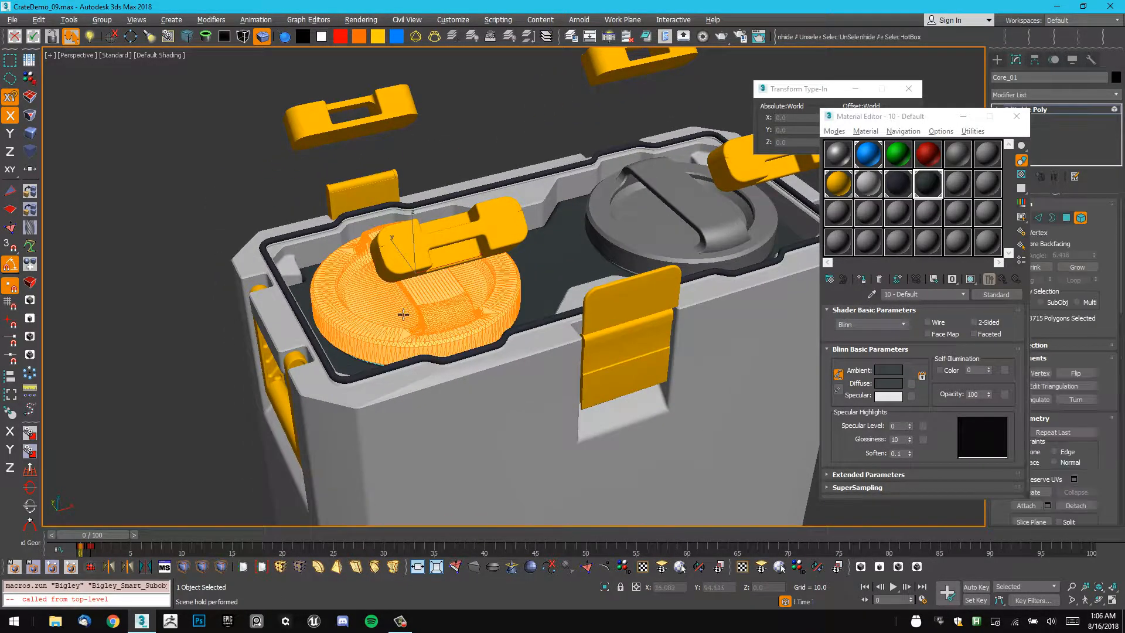
key(alt+d)
Assign the yellow material 07 - Default to the left canister's detached cap and clear the selection.
middle_drag(540, 250, 575, 246)
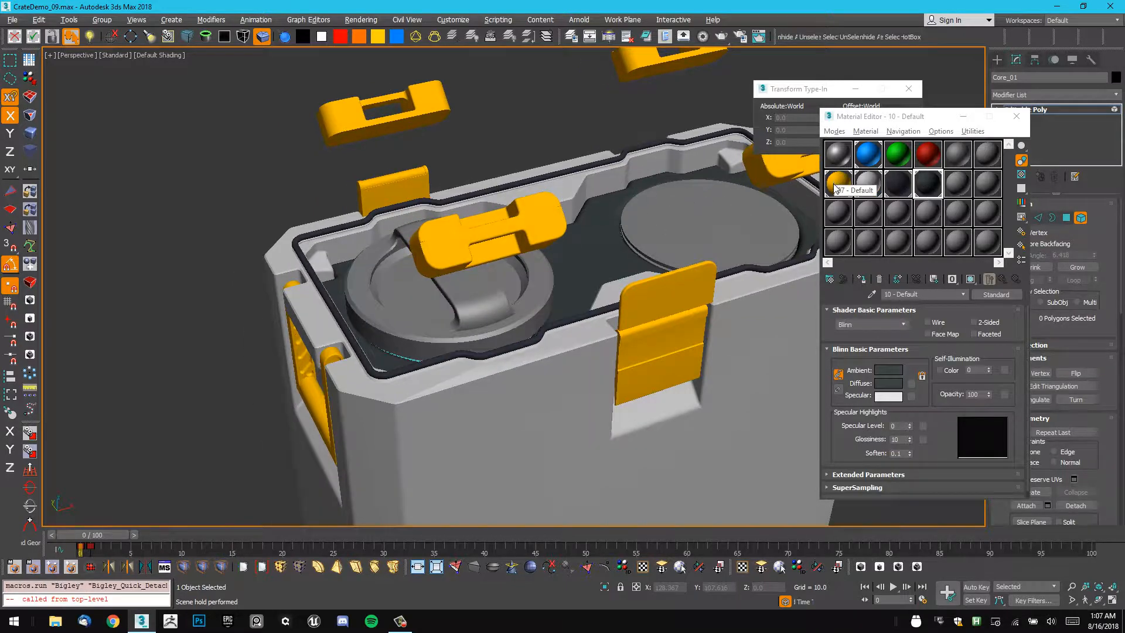
drag(837, 187, 534, 261)
alt+middle_drag(533, 261, 514, 249)
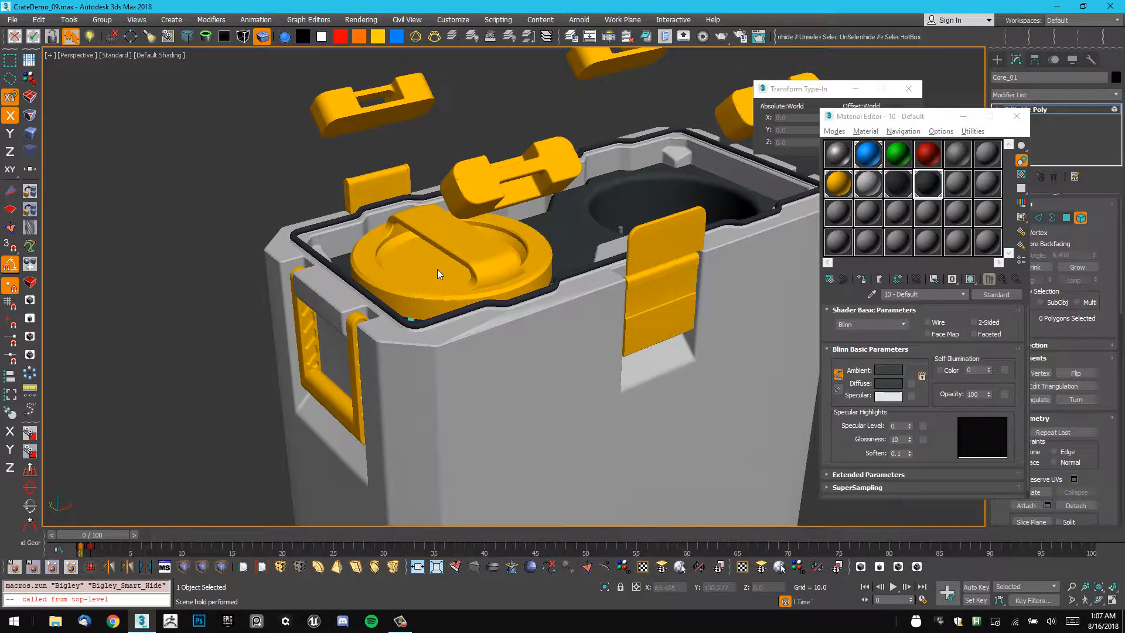
alt+middle_drag(438, 262, 478, 225)
alt+middle_drag(433, 265, 454, 229)
key(5)
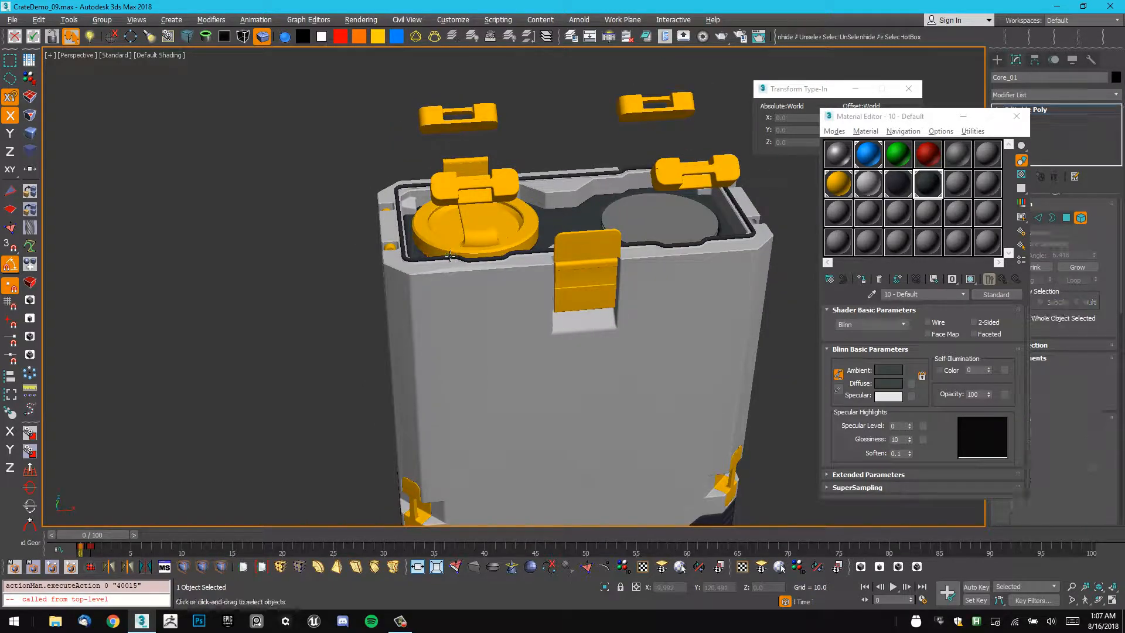
key(ctrl+d)
Hide the crate body, its inner liner and the dark seal ring to expose the two canisters.
click(449, 282)
key(h)
click(452, 273)
key(h)
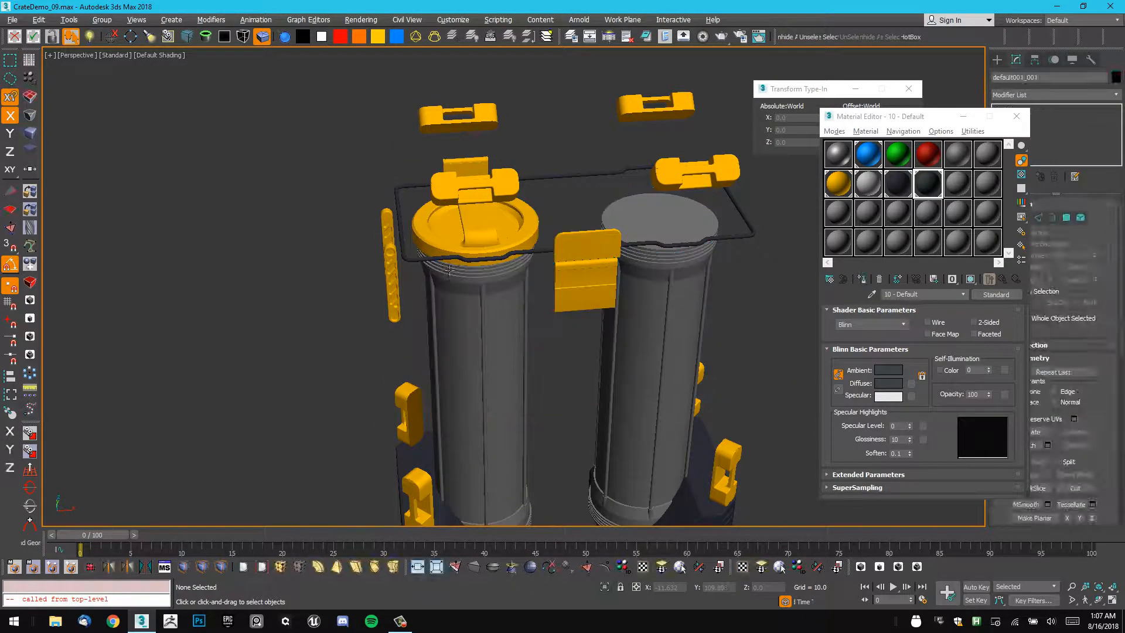
click(412, 174)
key(h)
scroll(460, 273, up, 3)
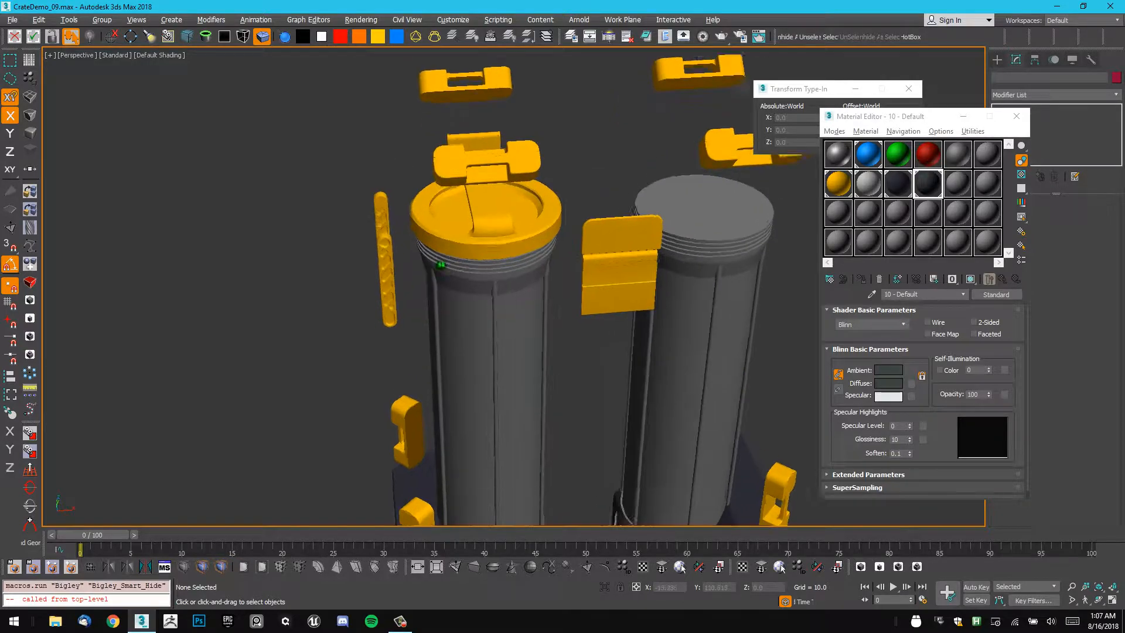
Try the dark materials 09 - Default and 10 - Default on the left canister's shell element.
click(464, 287)
key(4)
key(ctrl+a)
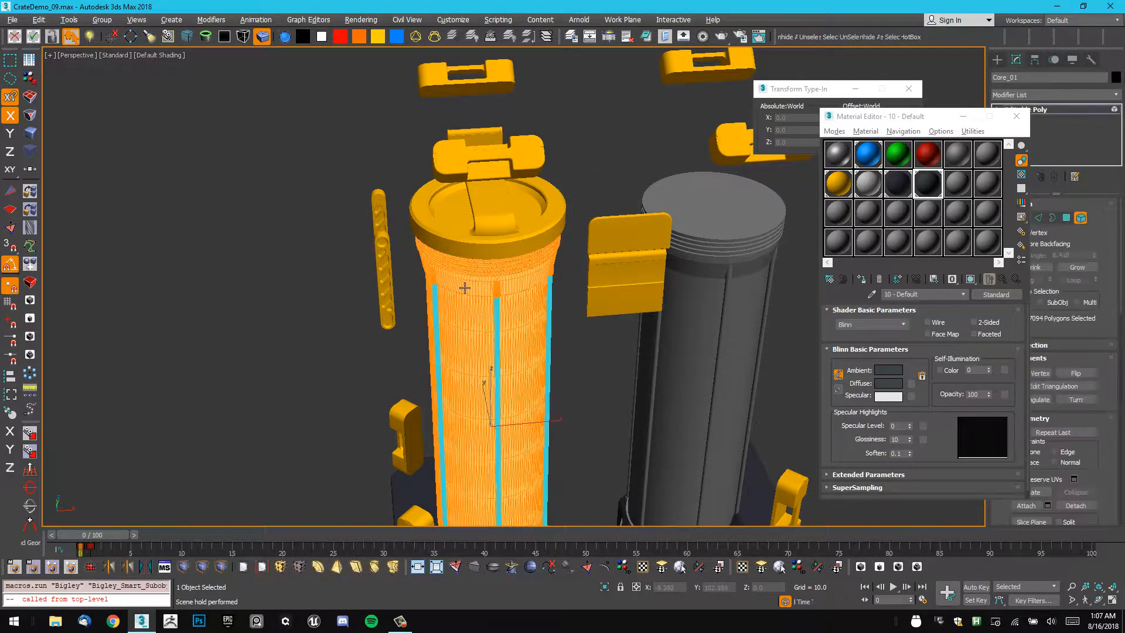
scroll(480, 264, up, 4)
scroll(492, 243, up, 2)
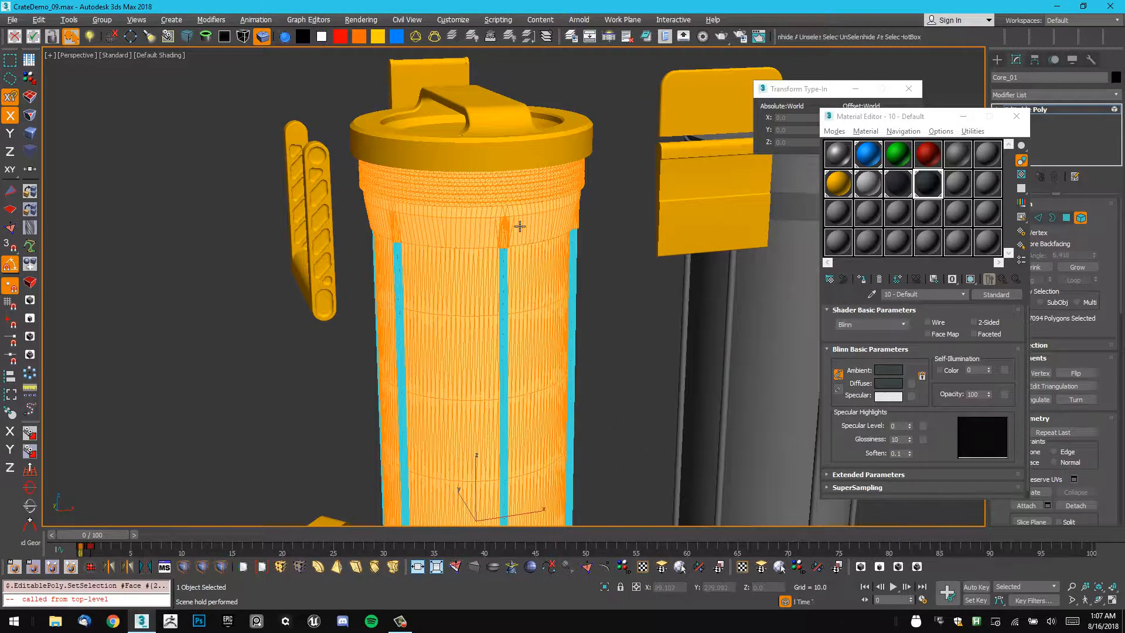
alt+middle_drag(519, 226, 530, 185)
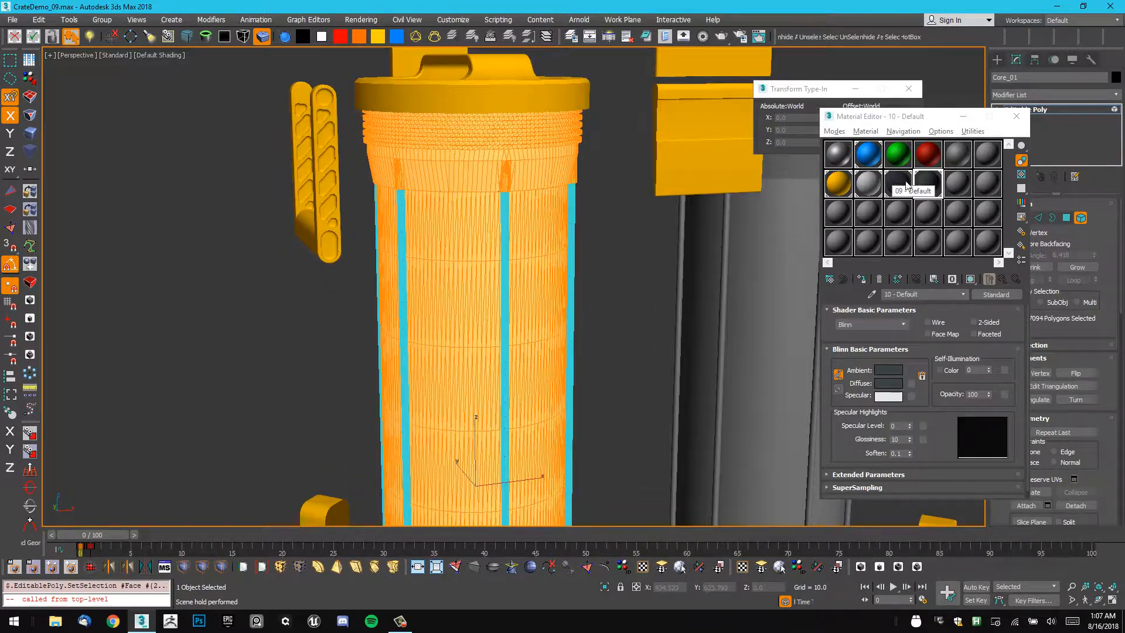
click(910, 186)
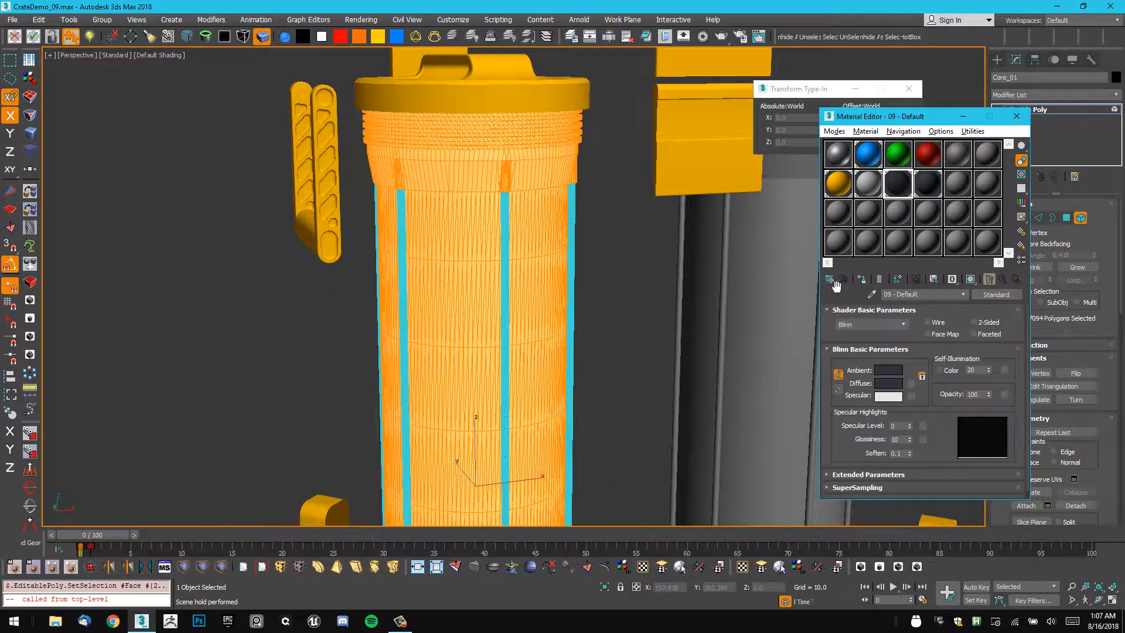
click(861, 279)
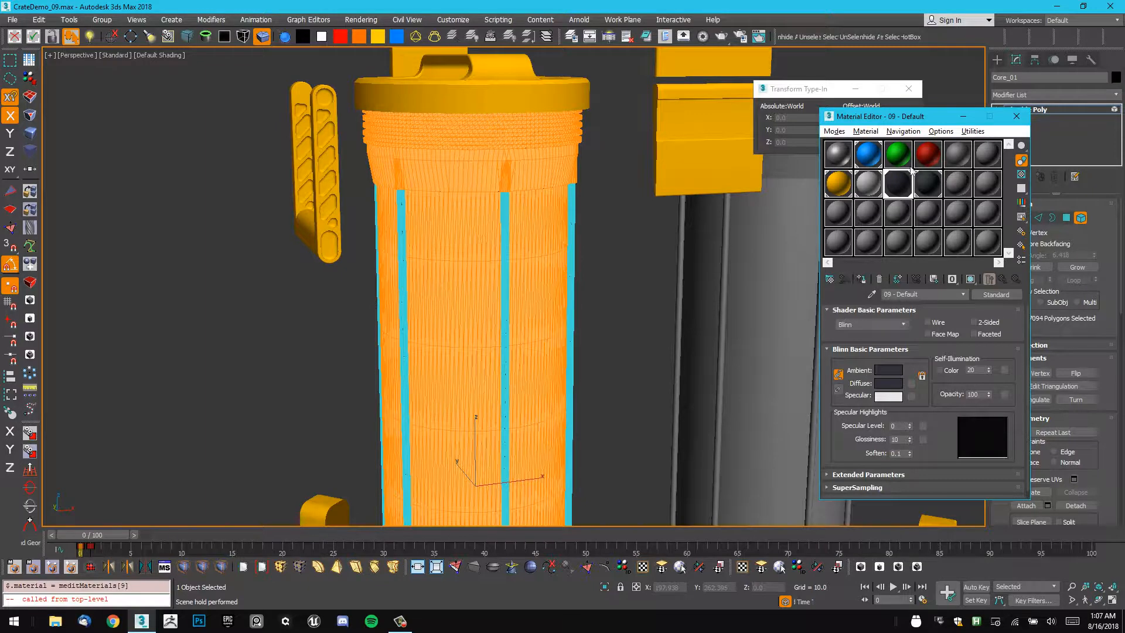
click(928, 180)
click(861, 280)
click(621, 256)
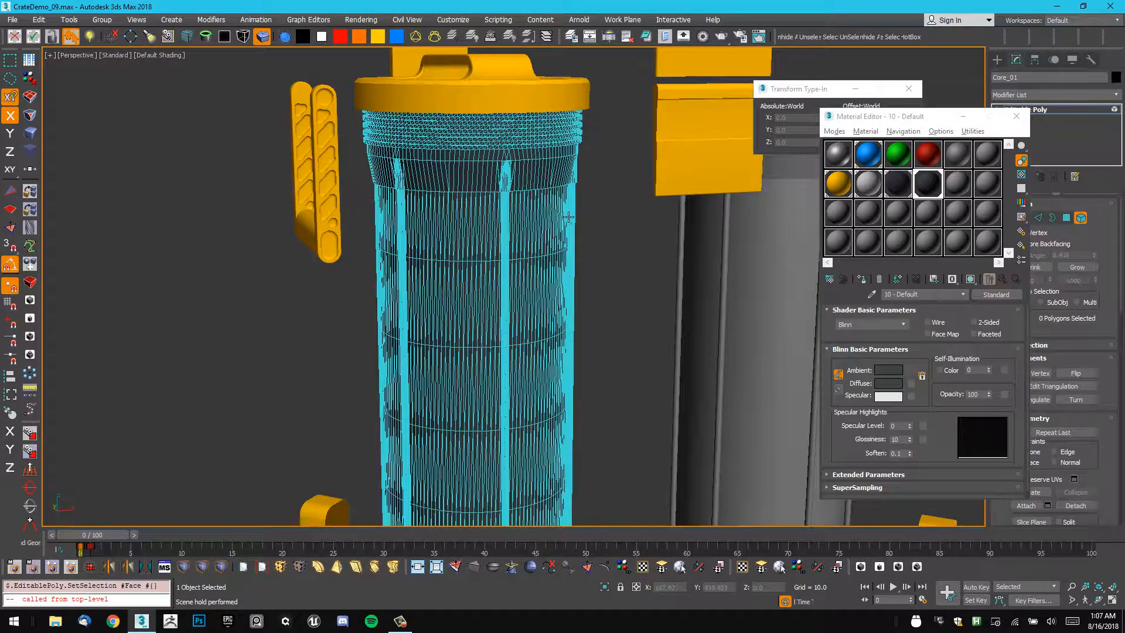
Assign the light grey material 08 - Default to the left canister's shell element and clear the element selection.
click(859, 186)
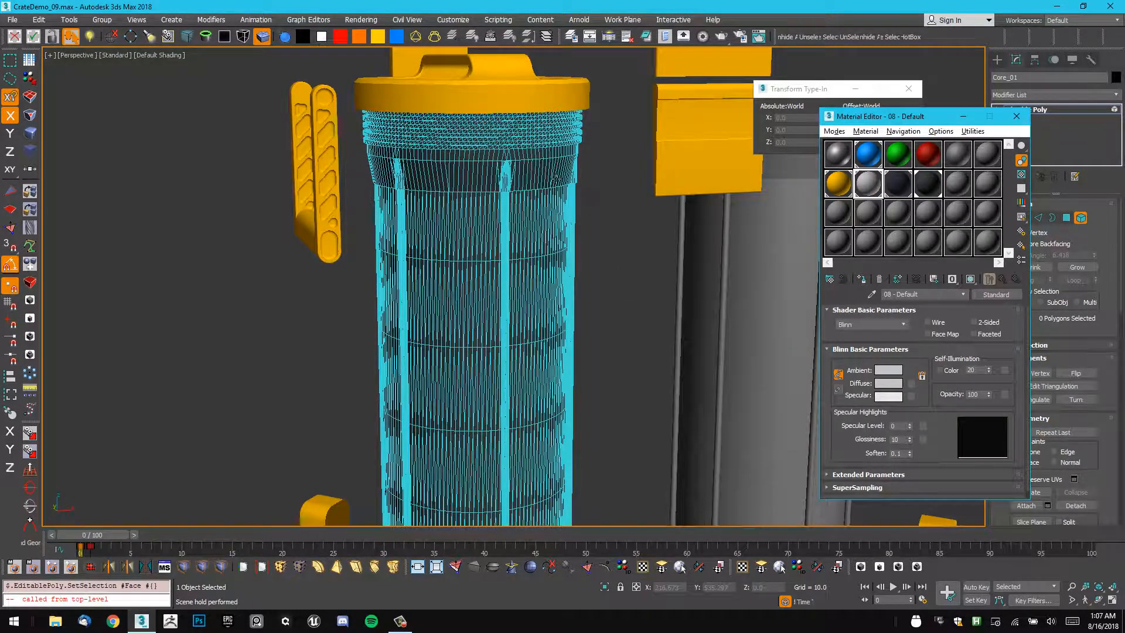
click(562, 187)
click(870, 179)
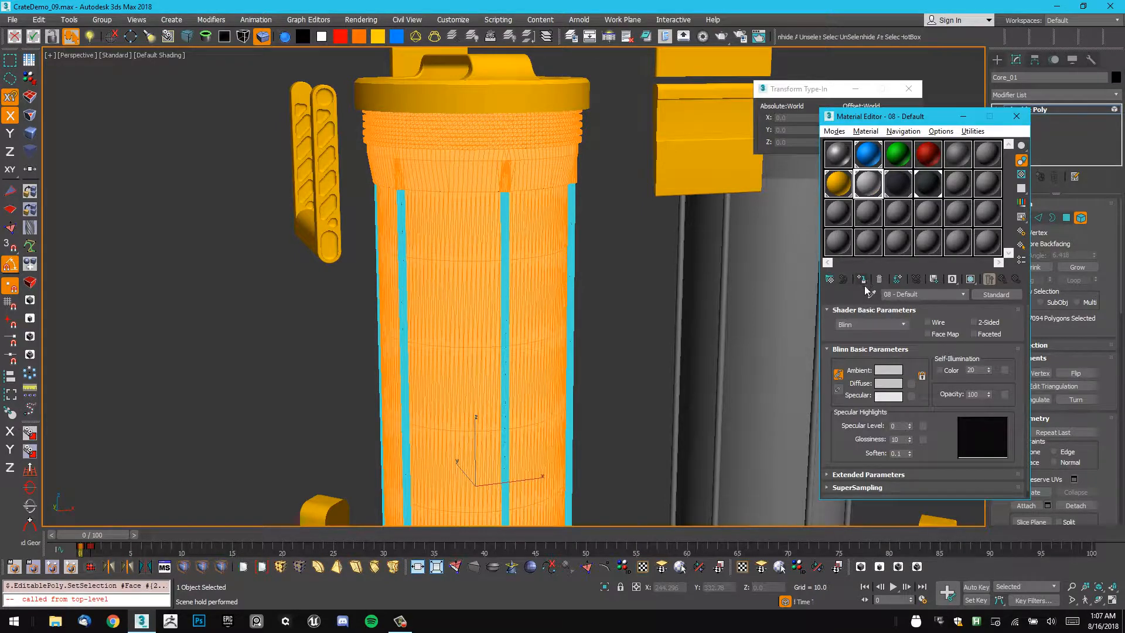
click(860, 279)
click(641, 223)
middle_drag(591, 230, 580, 174)
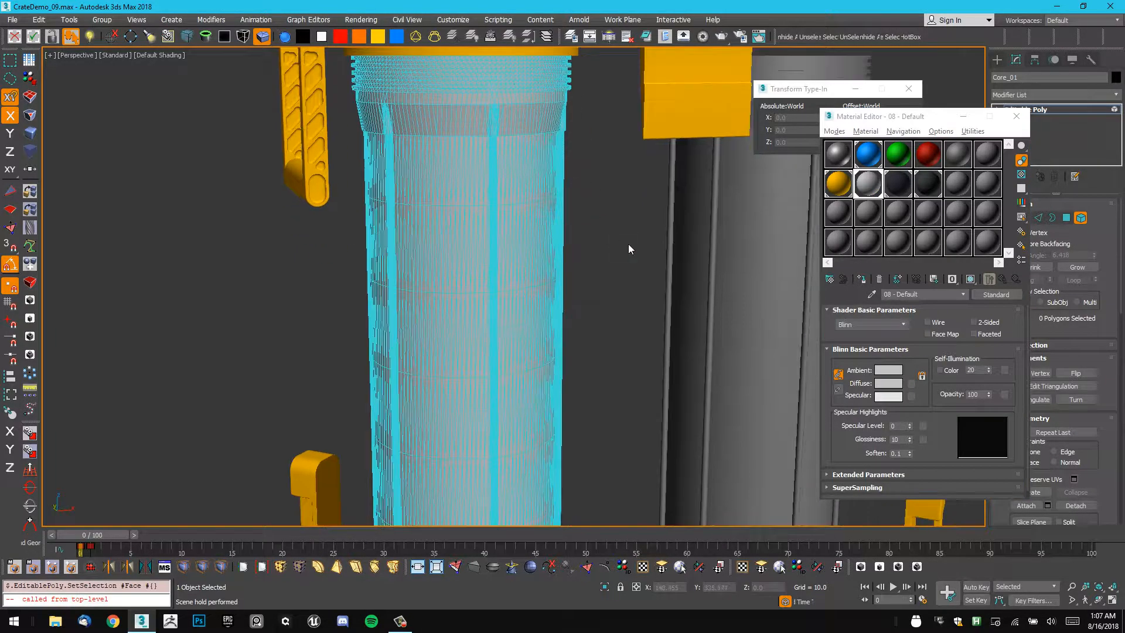
Detach the narrow vertical strips around the left canister as a separate object and clear the selection.
drag(560, 239, 518, 216)
alt+click(519, 214)
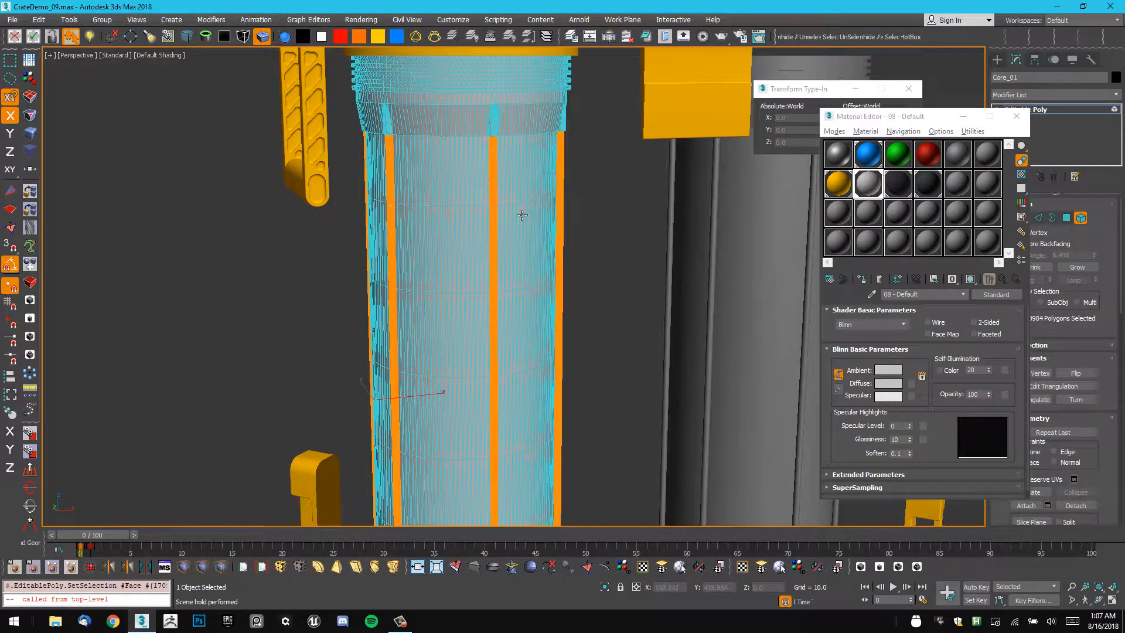
key(alt+d)
key(ctrl+d)
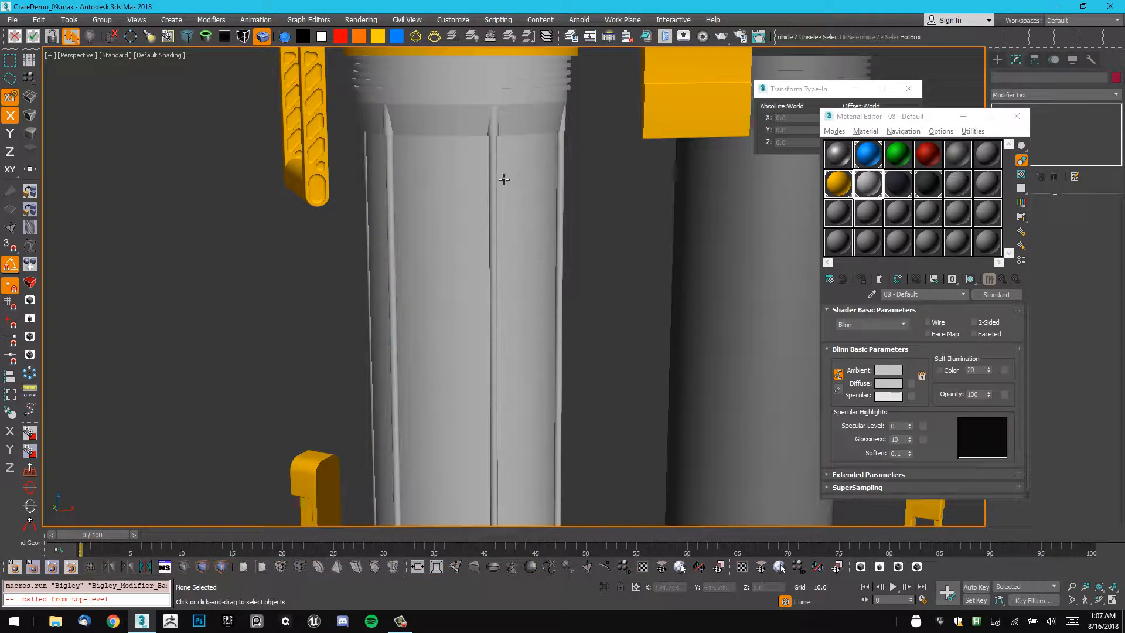
Assign the dark material 10 - Default to the left canister's detached vertical strips and deselect them.
click(492, 184)
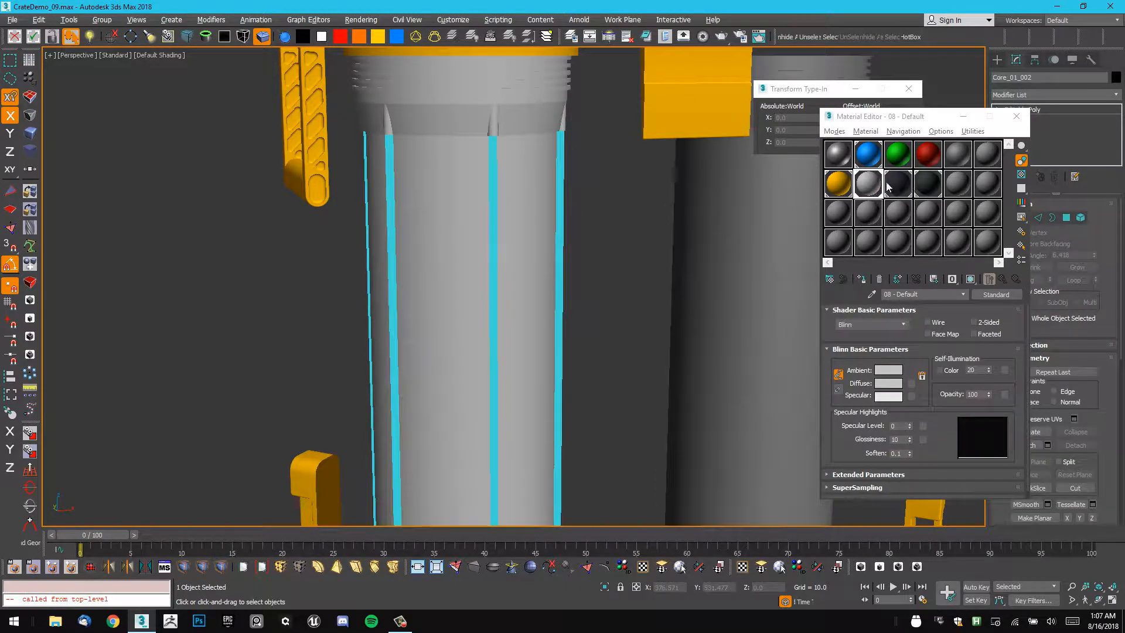
click(934, 192)
click(860, 283)
click(624, 230)
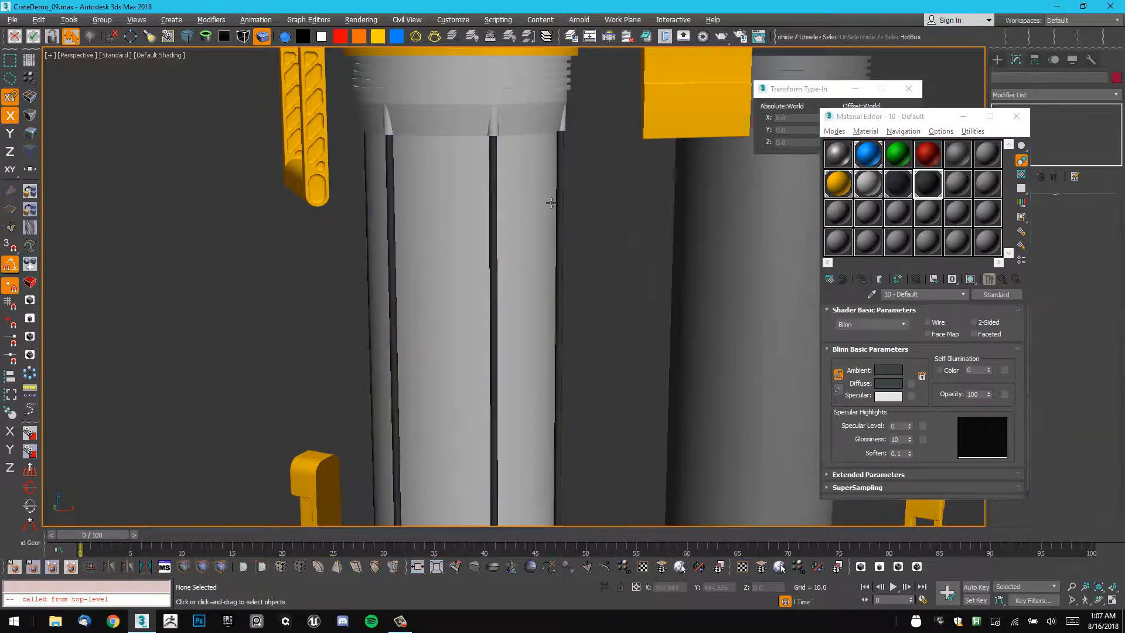
Switch the left canister's shell to polygon-level editing with no polygons selected.
scroll(551, 202, down, 3)
alt+middle_drag(551, 202, 609, 182)
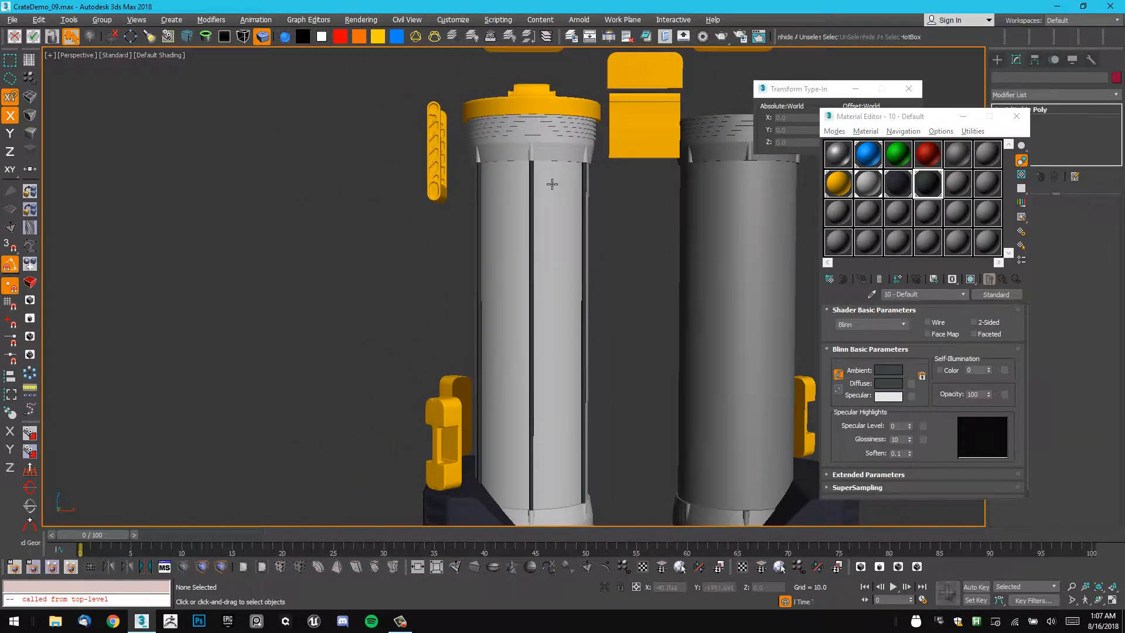
click(552, 184)
scroll(545, 176, up, 6)
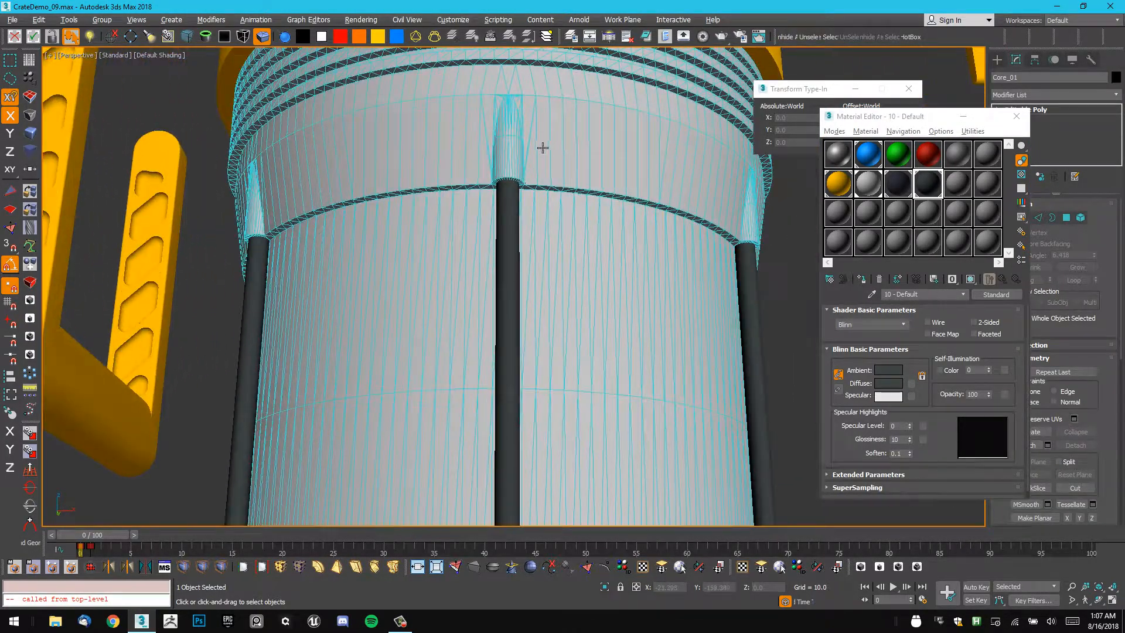
key(4)
key(ctrl+a)
scroll(563, 176, up, 4)
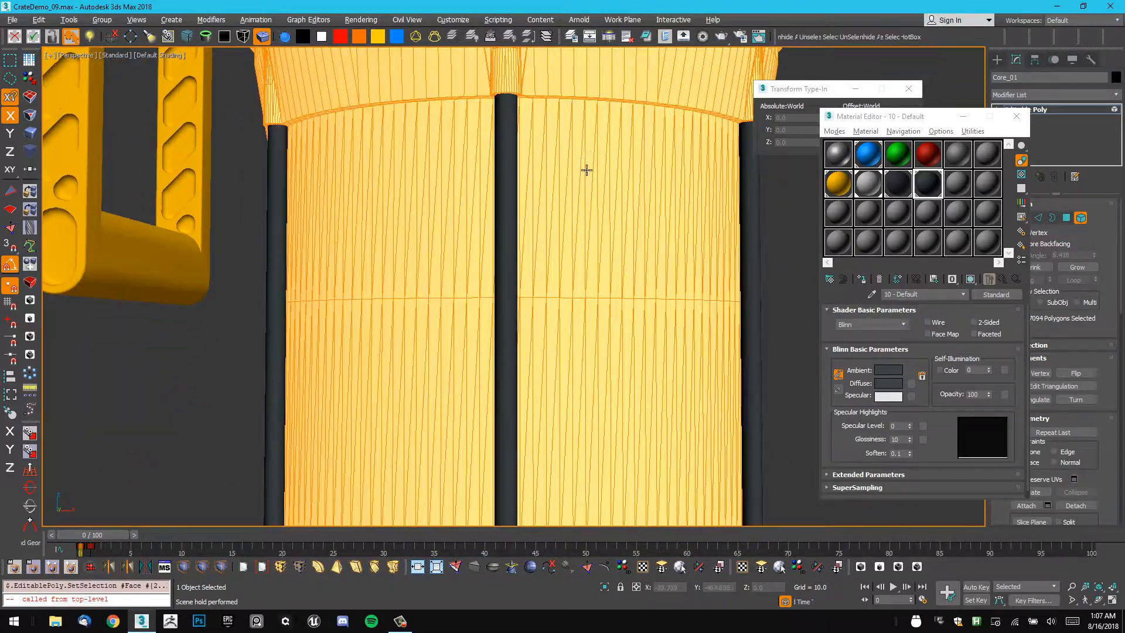
scroll(589, 182, down, 5)
key(4)
alt+middle_drag(598, 214, 639, 208)
scroll(658, 216, up, 3)
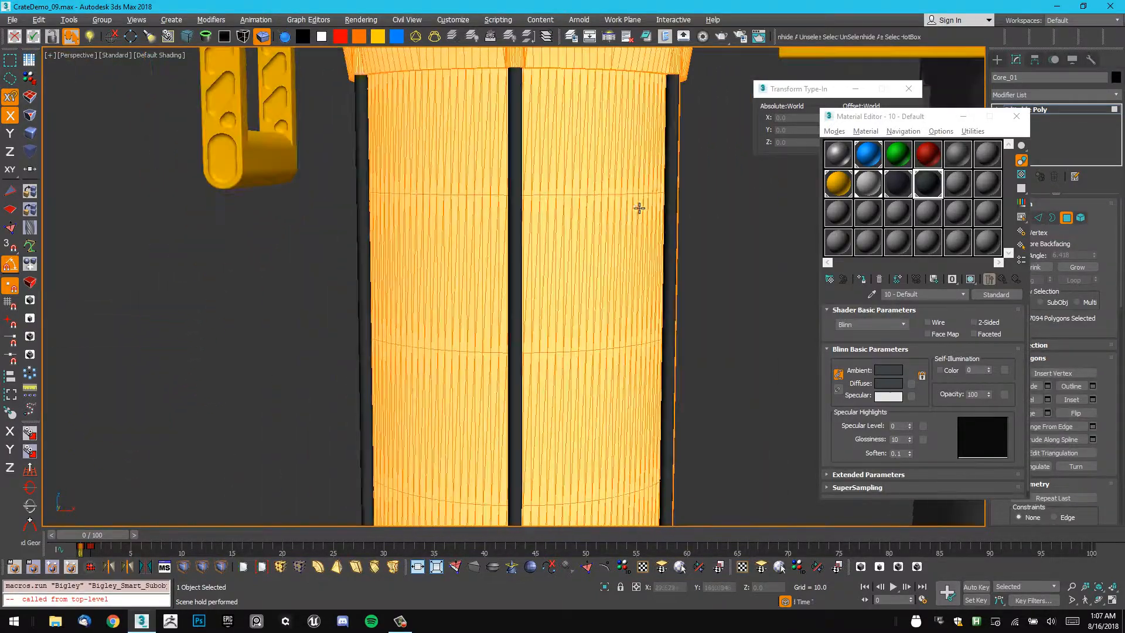
scroll(639, 208, down, 4)
middle_drag(645, 274, 675, 194)
click(664, 193)
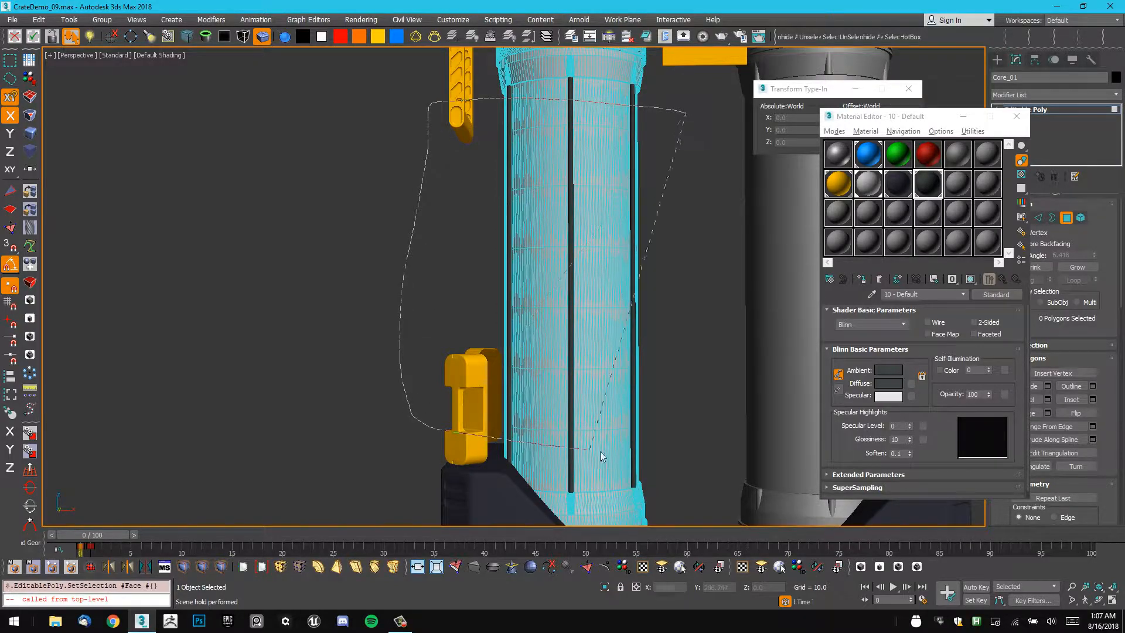
Turn off Ignore Backfacing and select the left canister's tube polygons between the end collars, removing stray polygons on the lower collar.
drag(600, 456, 658, 334)
mouse_move(658, 334)
alt+middle_down()
mouse_move(595, 353)
mouse_move(613, 354)
alt+middle_up()
ctrl+drag(611, 229, 604, 305)
click(1054, 246)
middle_drag(588, 264, 654, 161)
scroll(586, 278, down, 2)
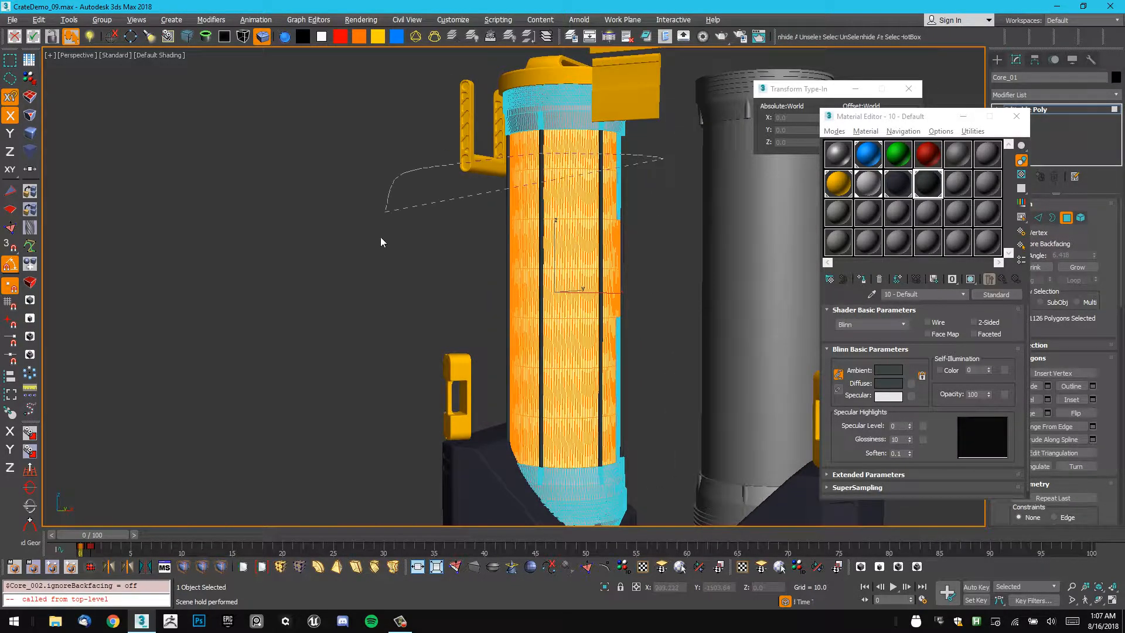
ctrl+drag(660, 423, 659, 425)
mouse_move(660, 425)
alt+middle_down()
mouse_move(589, 354)
mouse_move(635, 406)
alt+middle_up()
scroll(589, 354, up, 2)
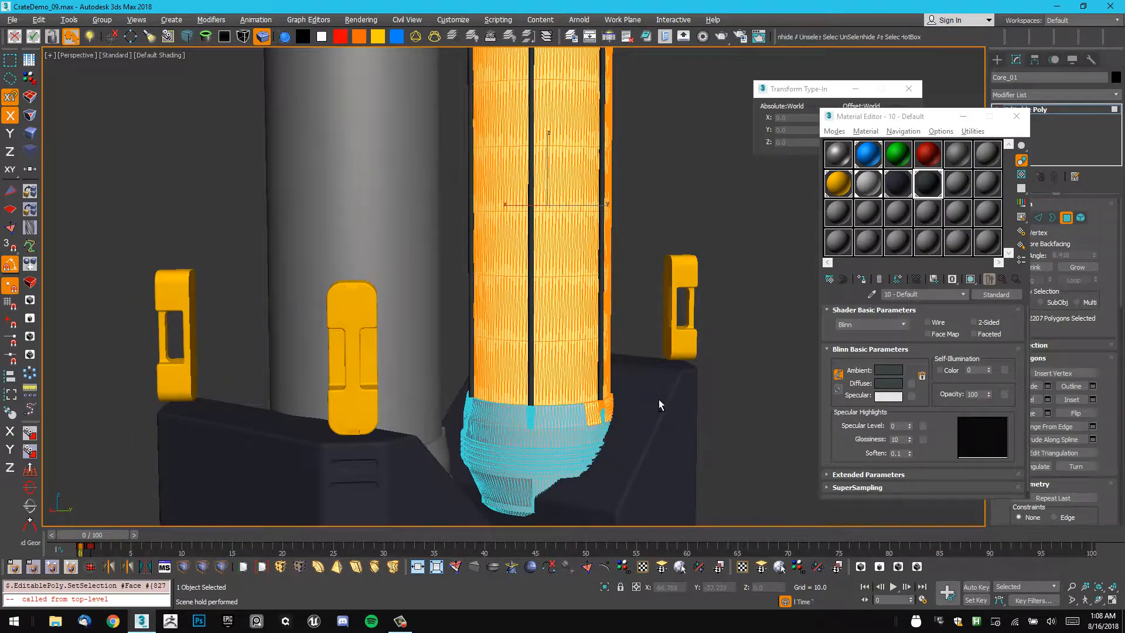
alt+drag(650, 406, 621, 402)
Reselect the left canister's smooth middle tube polygons all around and detach them as a separate object.
mouse_move(693, 394)
alt+middle_down()
mouse_move(511, 415)
mouse_move(422, 402)
mouse_move(537, 289)
alt+middle_up()
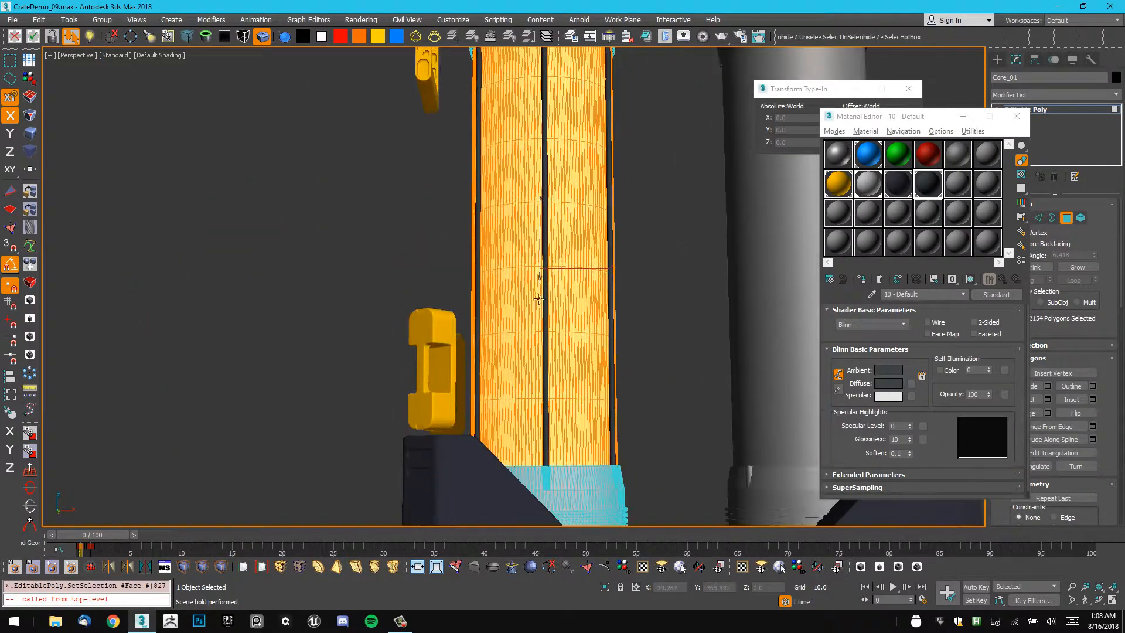
scroll(610, 254, down, 2)
middle_drag(626, 220, 622, 257)
mouse_move(633, 252)
mouse_down()
mouse_move(560, 295)
mouse_move(636, 272)
mouse_up()
alt+middle_drag(636, 272, 607, 225)
click(611, 218)
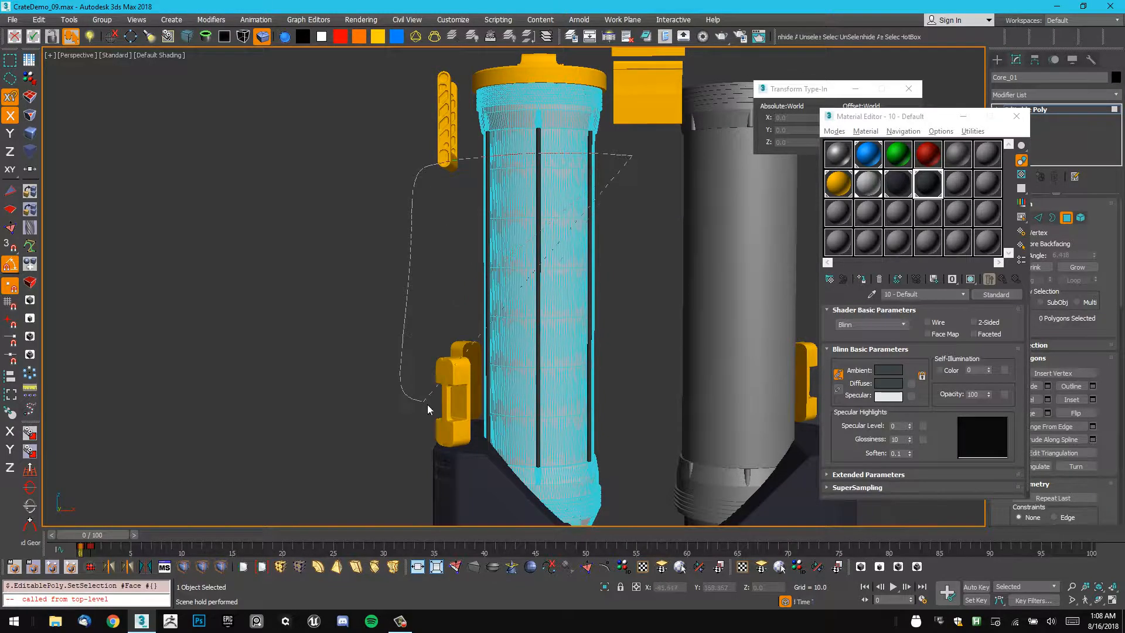
drag(586, 271, 533, 276)
mouse_move(504, 284)
alt+middle_down()
mouse_move(724, 328)
mouse_move(761, 299)
mouse_move(731, 281)
mouse_move(493, 297)
mouse_move(500, 322)
mouse_move(564, 279)
mouse_move(590, 270)
mouse_move(596, 278)
alt+middle_up()
key(alt+d)
click(600, 285)
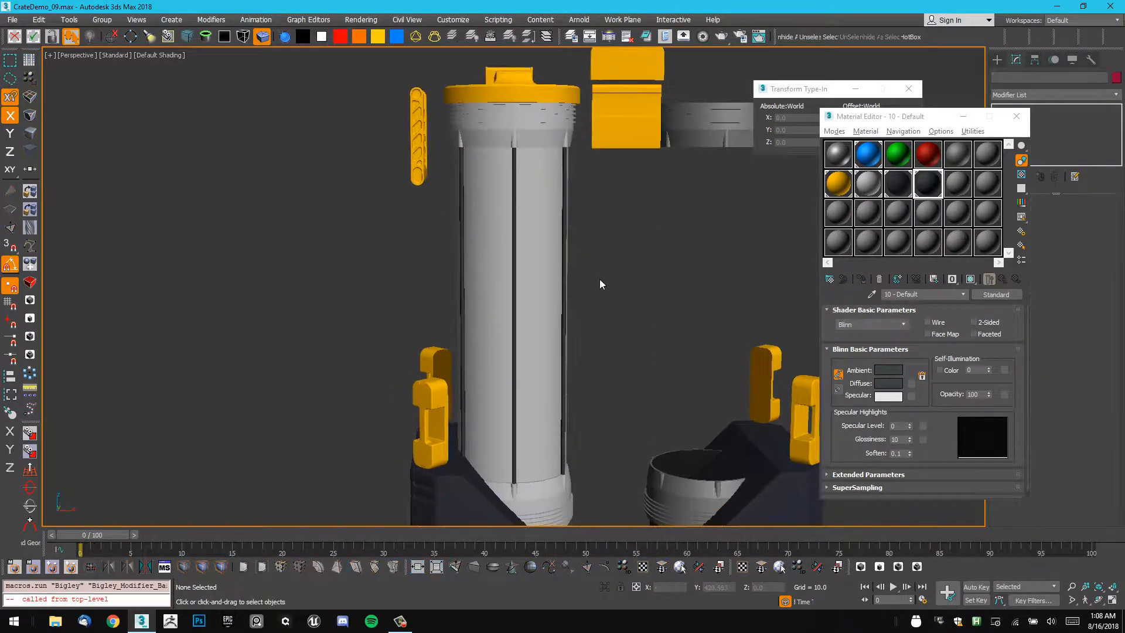
Assign the yellow material 07 - Default to the left canister's upper and lower ribbed collars.
drag(842, 187, 497, 125)
alt+middle_drag(616, 149, 621, 264)
middle_drag(621, 264, 621, 167)
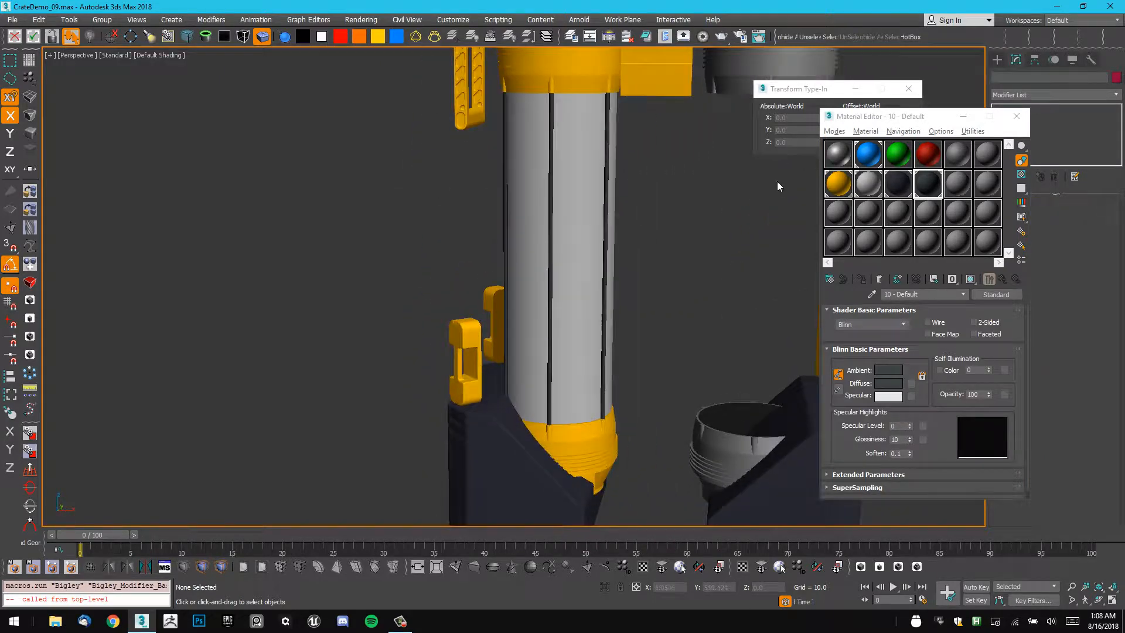
Colour the unused material 11 - Default bright blue and assign it to the left canister's detached middle tube.
click(958, 185)
click(888, 370)
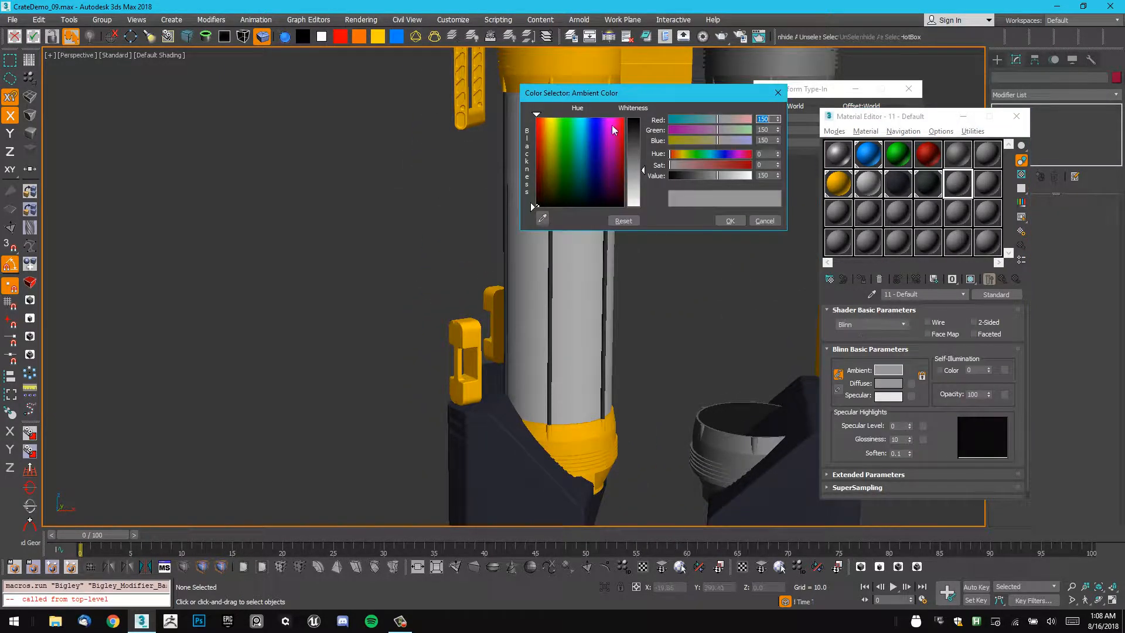
click(585, 120)
drag(633, 150, 633, 118)
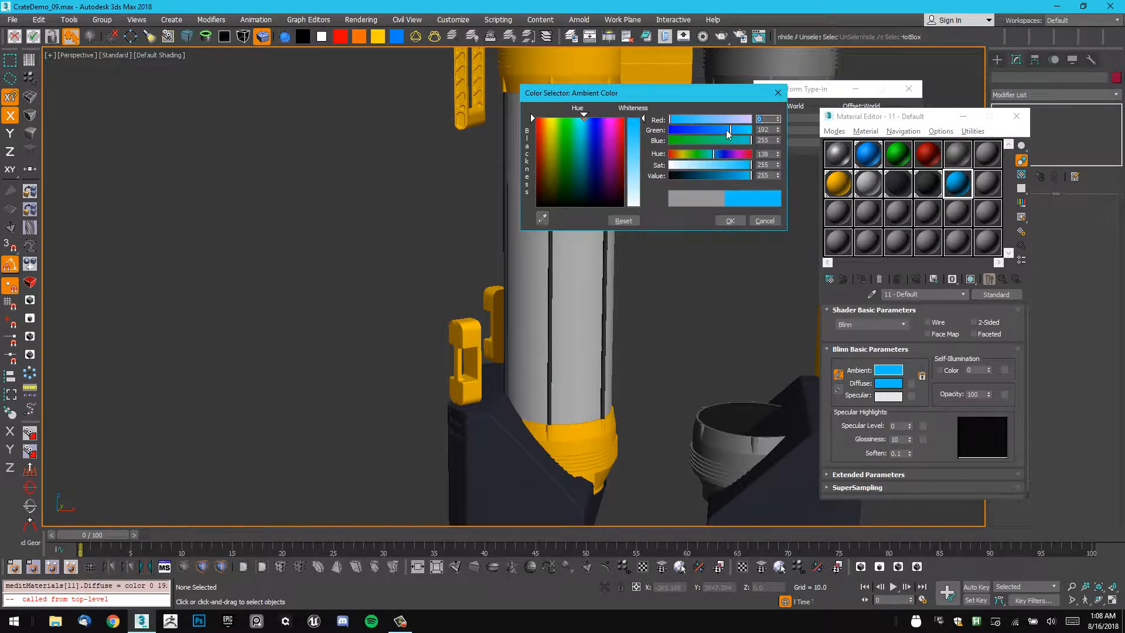
drag(727, 132, 724, 150)
click(730, 221)
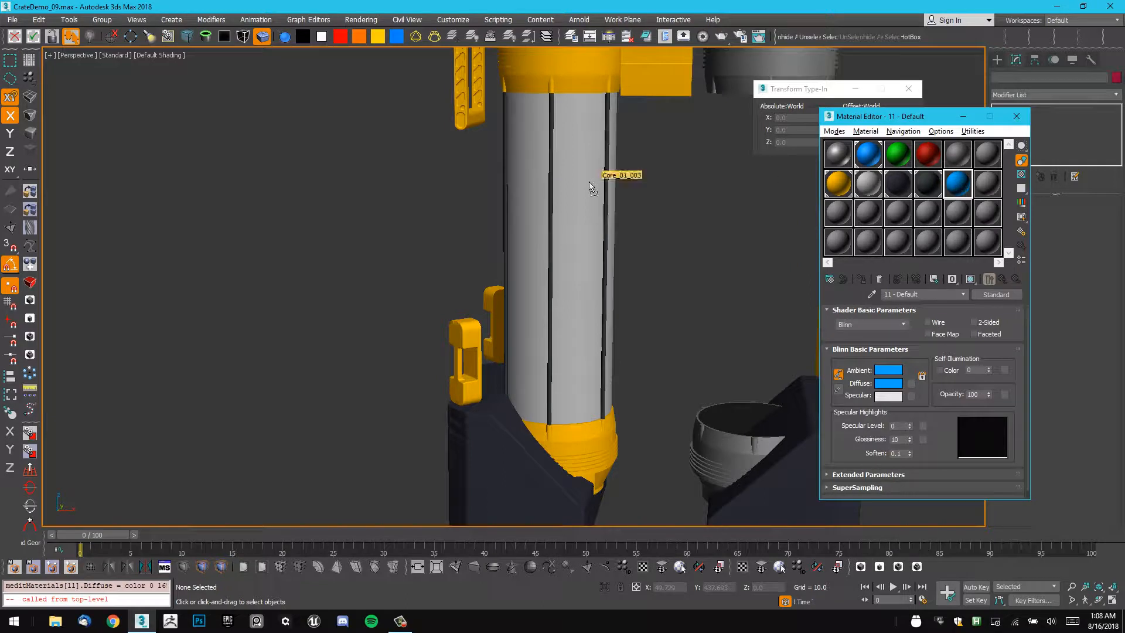
drag(589, 187, 590, 187)
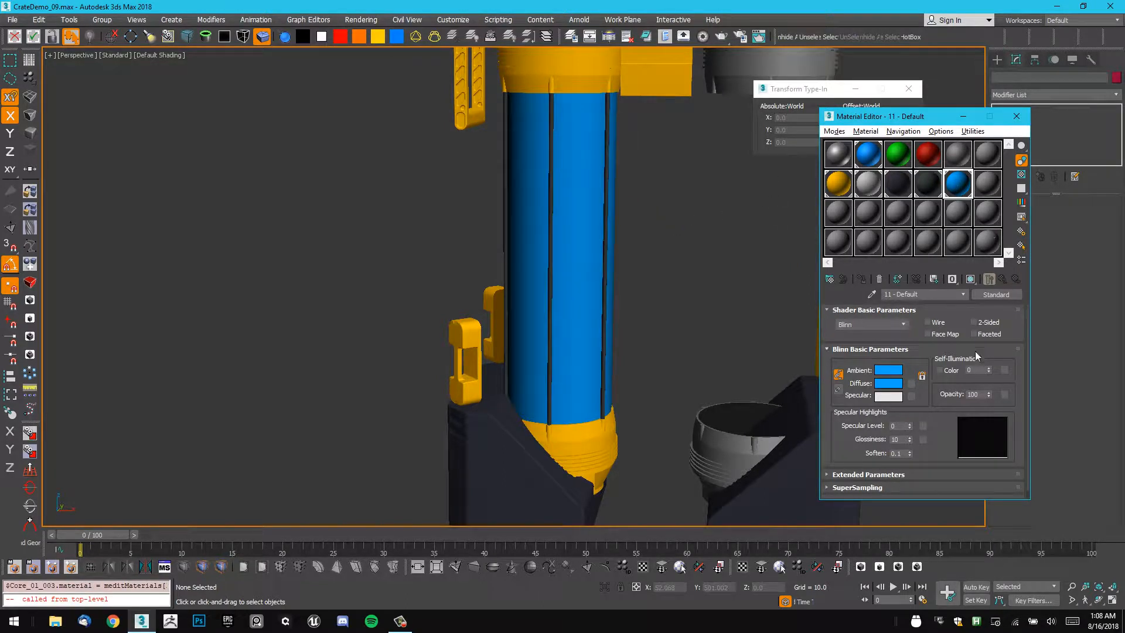
Set the self-illumination of material 11 - Default to 20 and shift its ambient and diffuse colour to bright cyan.
text(20)
key(Return)
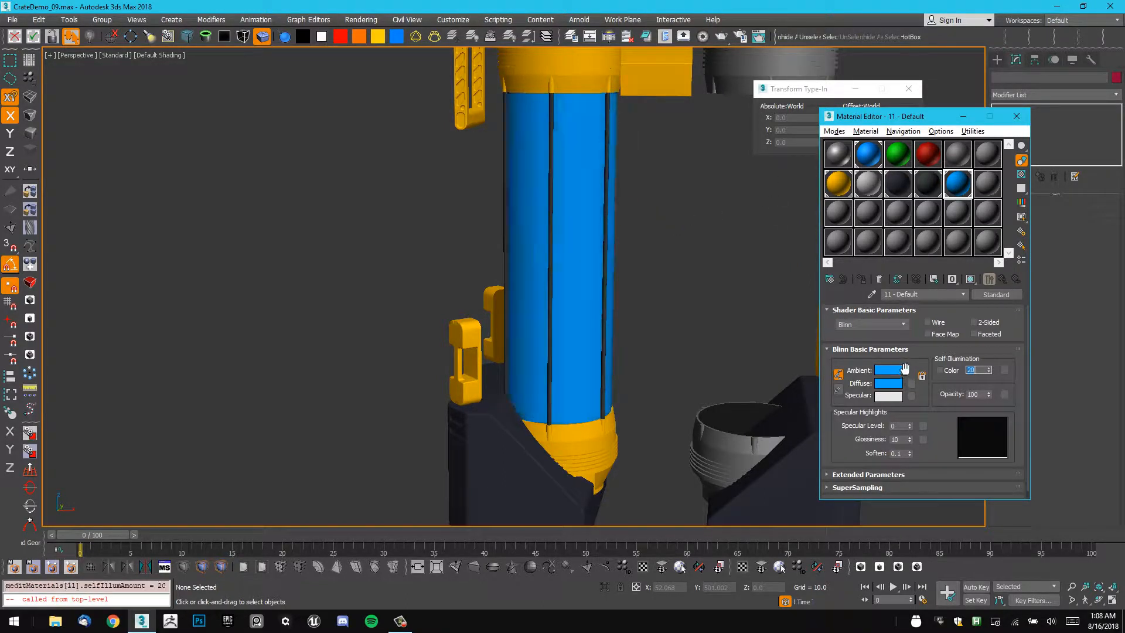
alt+middle_drag(698, 248, 676, 234)
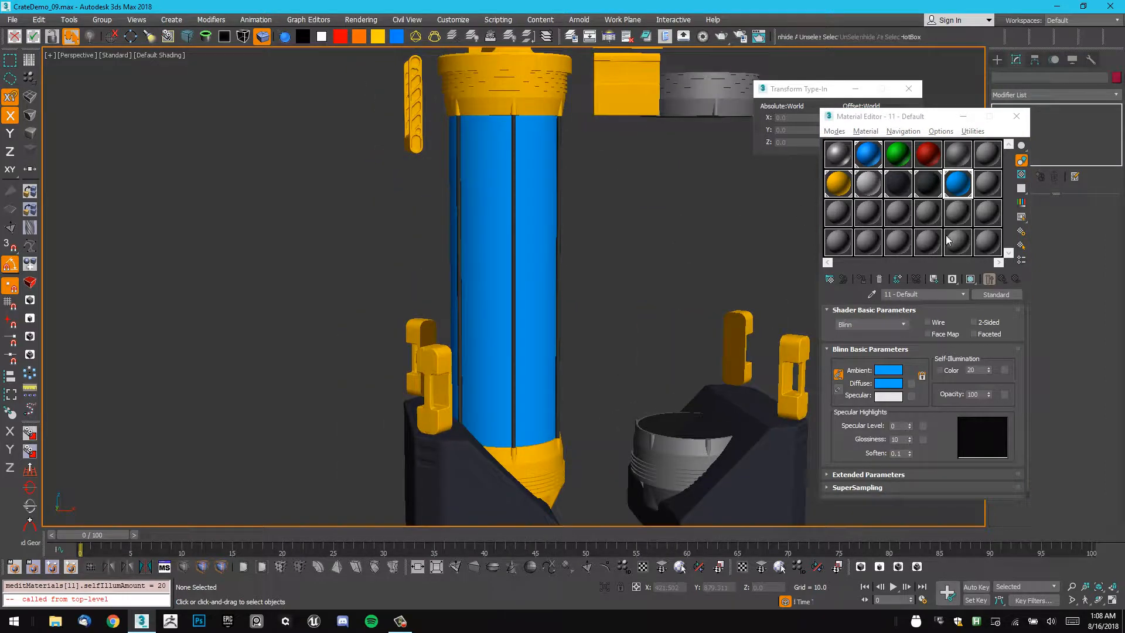
click(888, 369)
drag(589, 122, 580, 120)
click(730, 220)
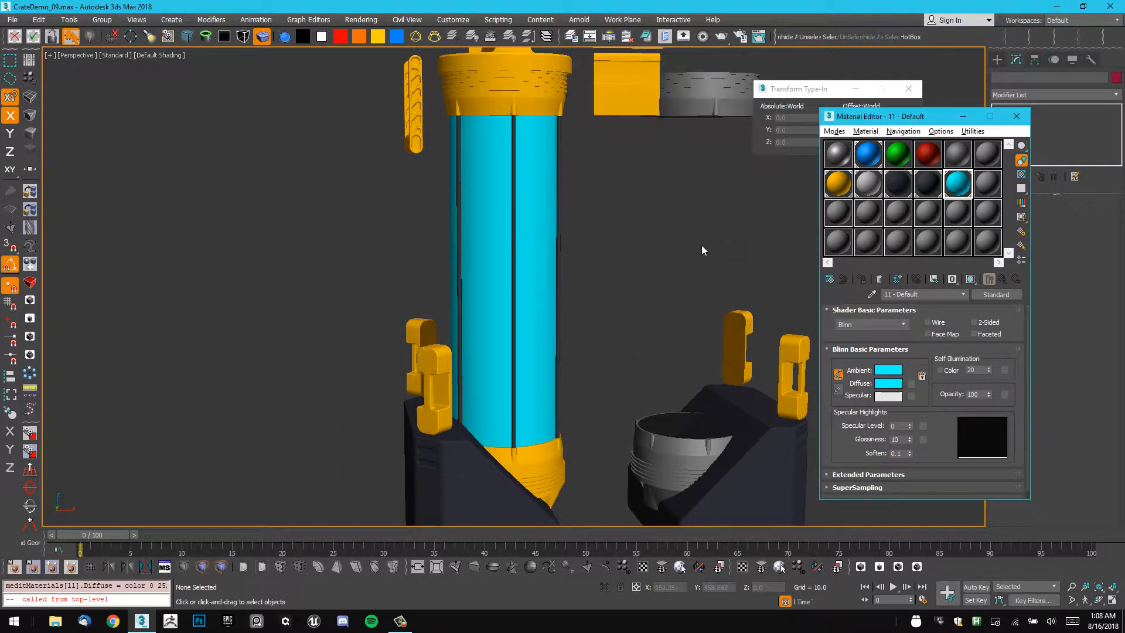
Assign the dark material 10 - Default to the left canister's ribbed end collars and clear the selection.
scroll(703, 251, down, 5)
alt+middle_drag(704, 250, 530, 257)
scroll(531, 258, up, 3)
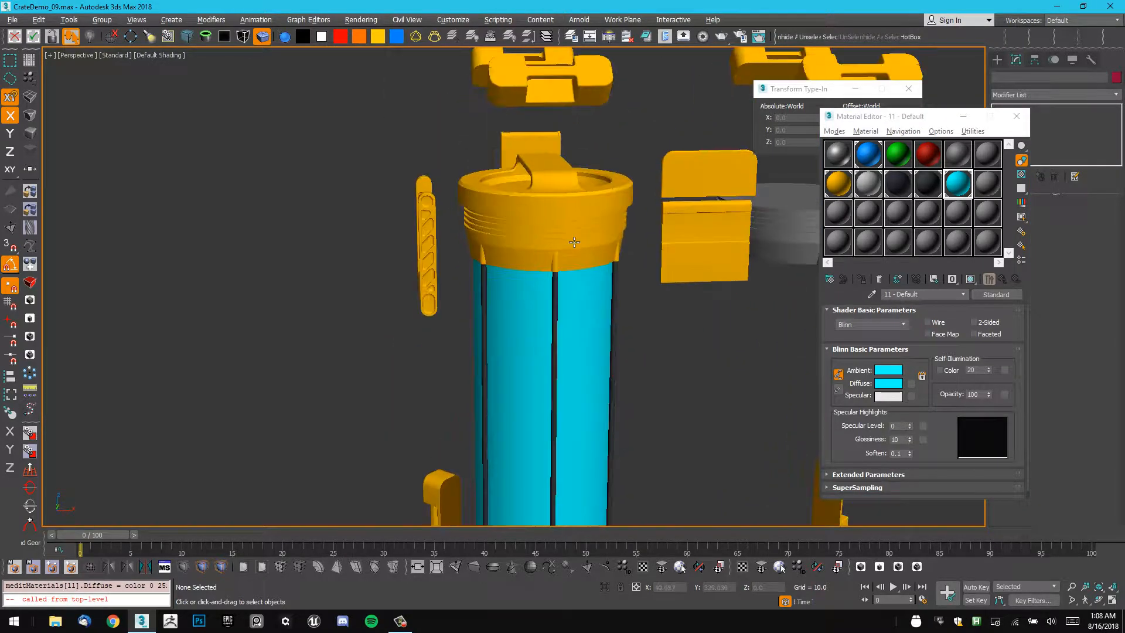
click(531, 257)
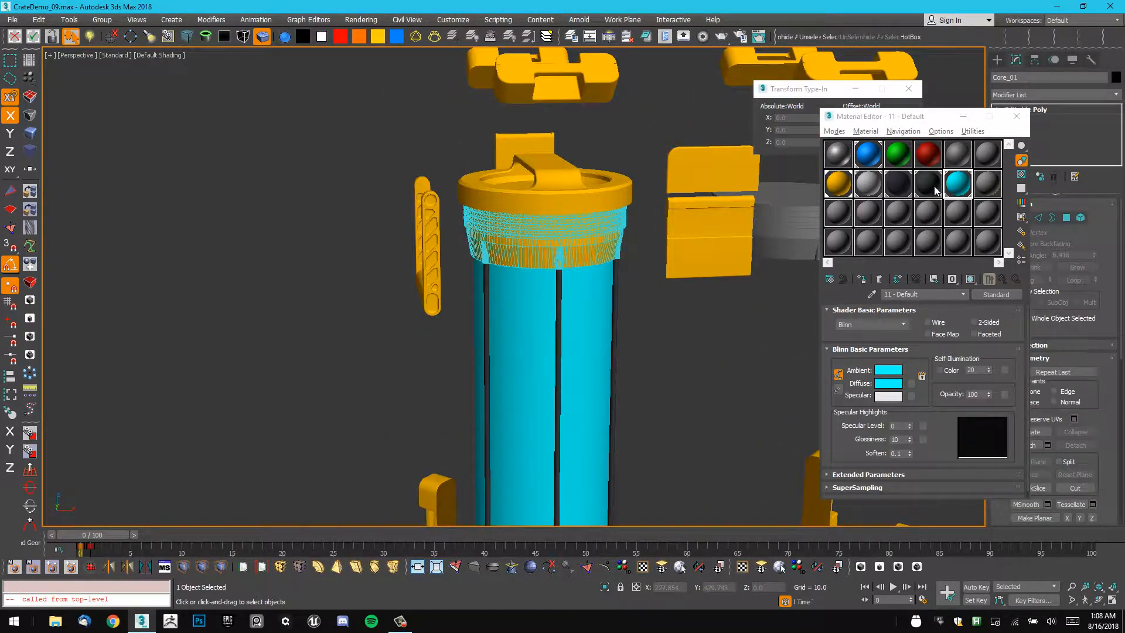
click(930, 185)
click(864, 279)
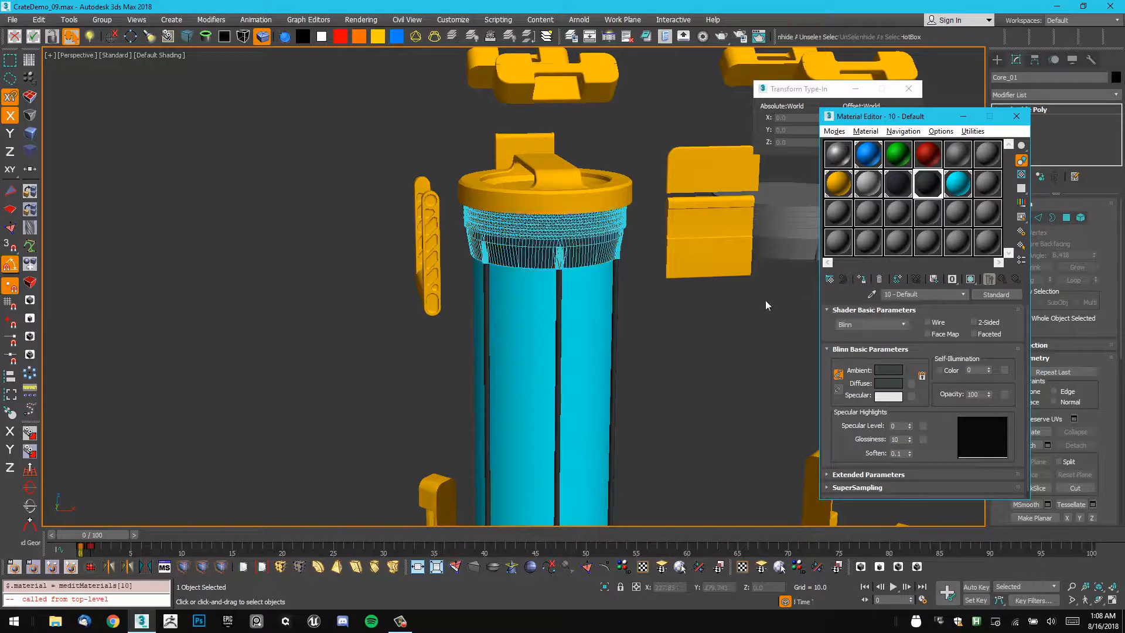
click(756, 305)
middle_drag(636, 346, 531, 243)
scroll(613, 274, down, 2)
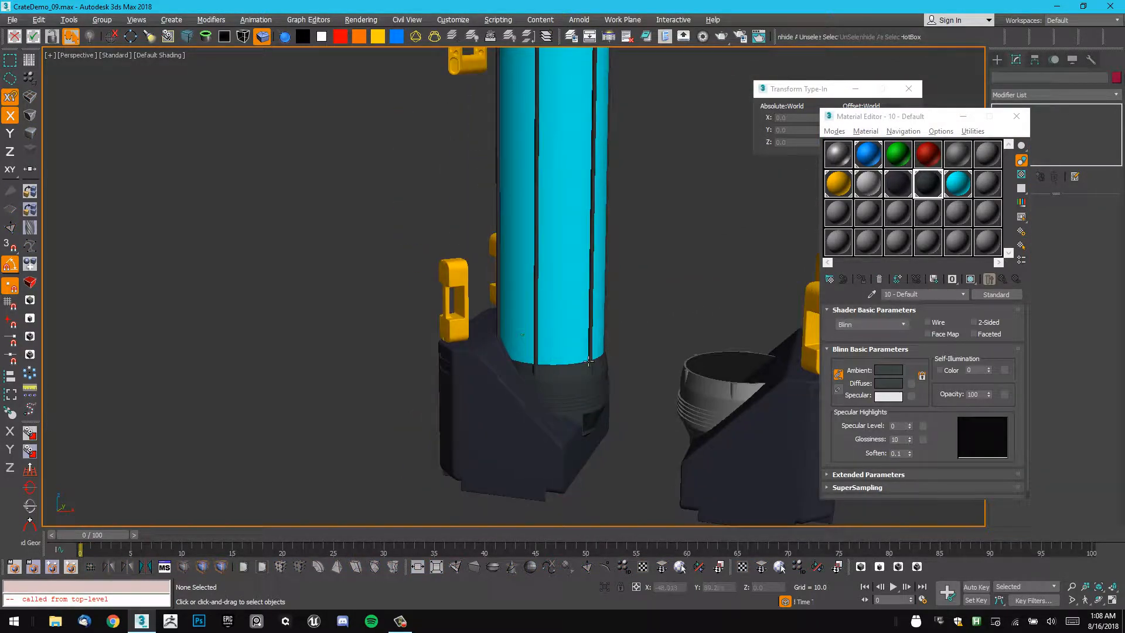
click(584, 401)
mouse_move(584, 402)
alt+middle_down()
mouse_move(566, 401)
mouse_move(580, 403)
alt+middle_up()
key(5)
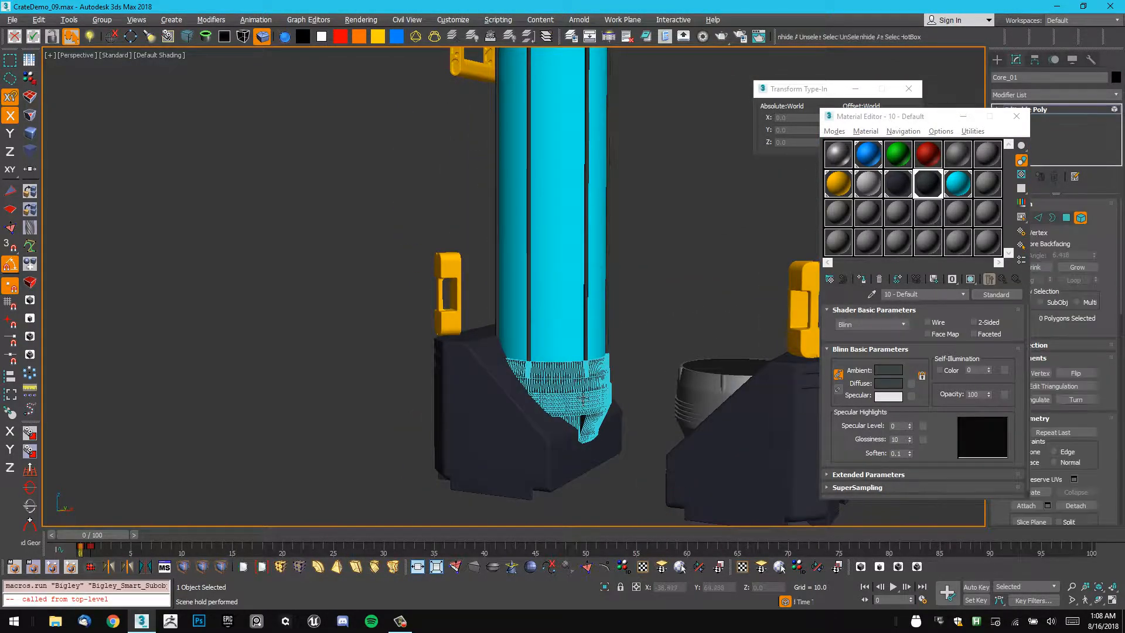
click(648, 252)
scroll(620, 333, down, 3)
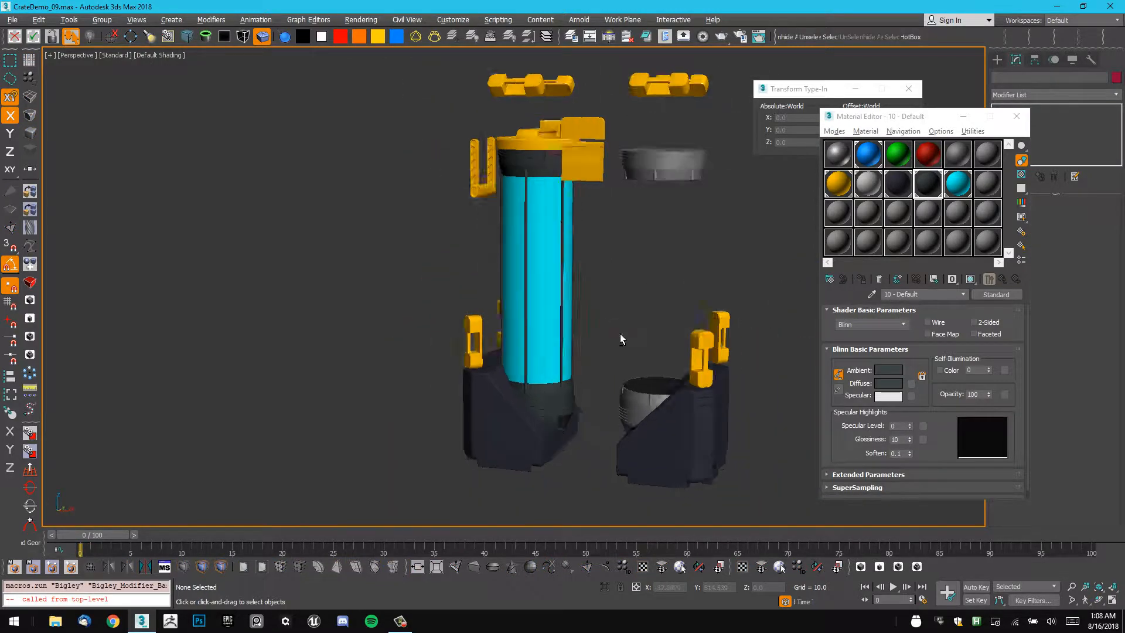
Turn on Auto Key and move the animation to frame 1.
alt+middle_drag(619, 333, 645, 186)
key(comma)
scroll(644, 186, down, 2)
alt+middle_drag(577, 235, 603, 196)
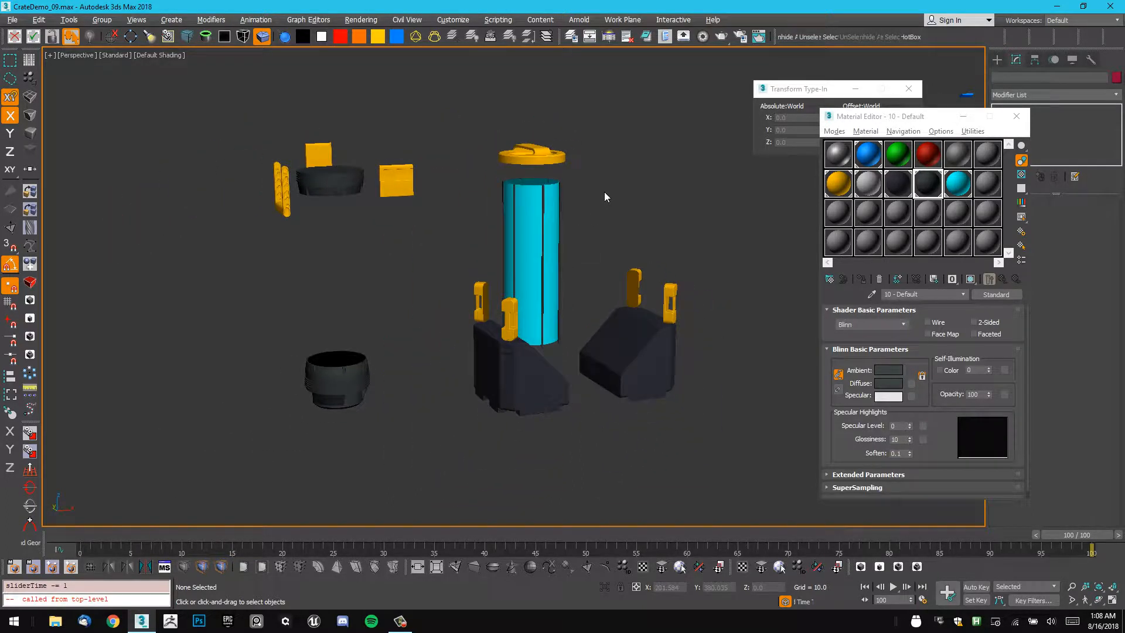
click(971, 586)
middle_drag(441, 225, 444, 245)
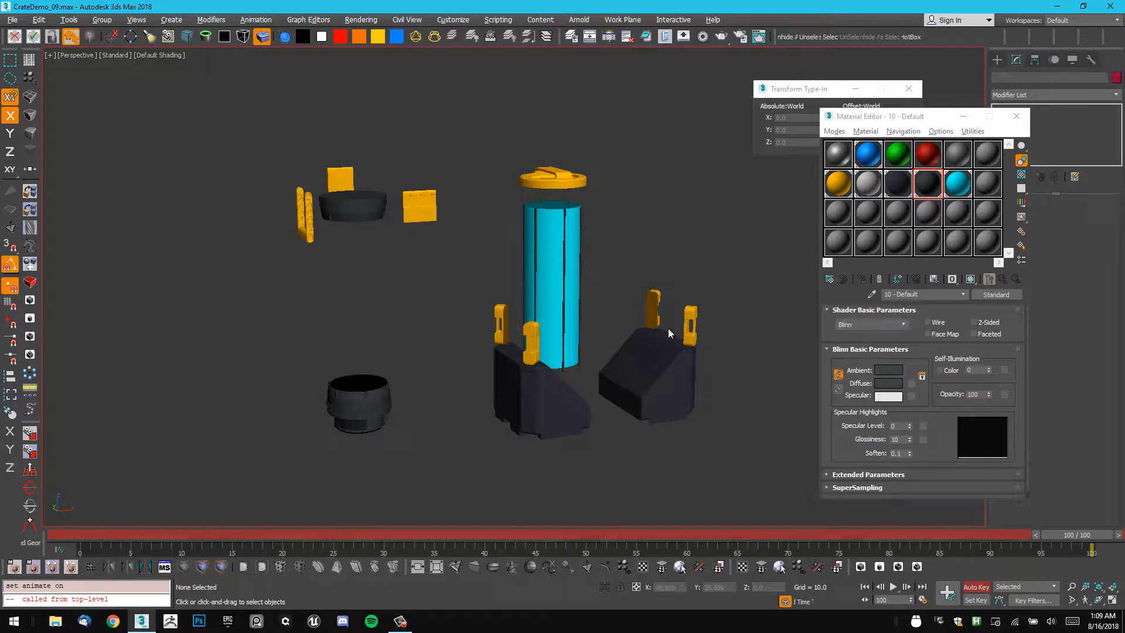
key(period)
key(period)
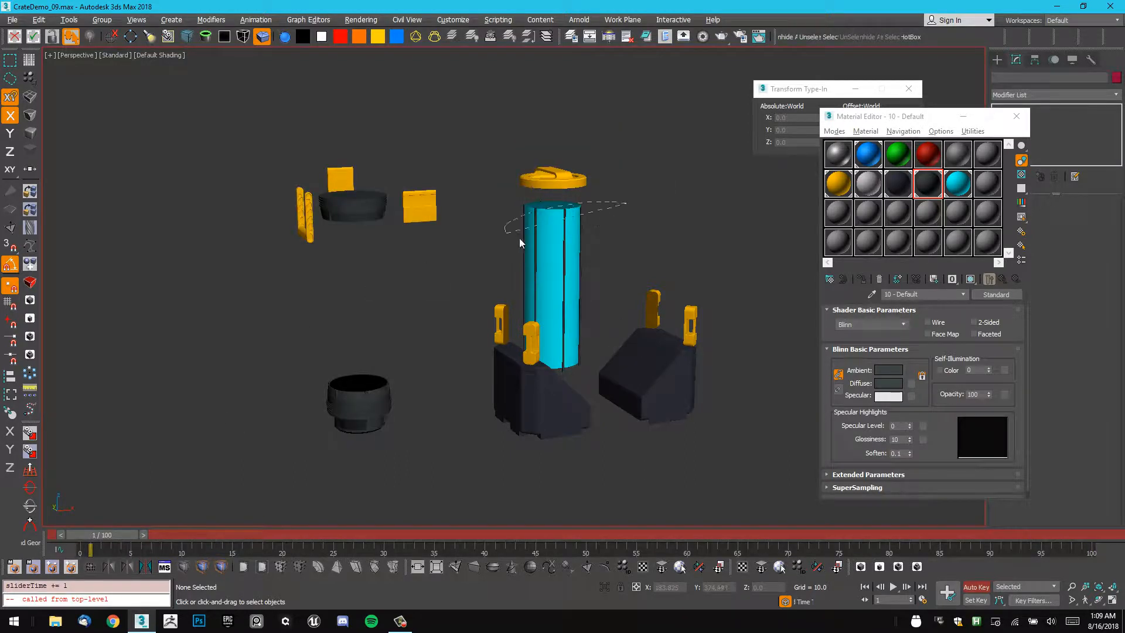
Align the cyan tube parts with the upper dark collar of the exploded canister at frame 1.
drag(522, 243, 544, 215)
scroll(544, 217, up, 1)
key(shift+a)
click(358, 215)
middle_drag(531, 171, 547, 204)
scroll(548, 204, up, 4)
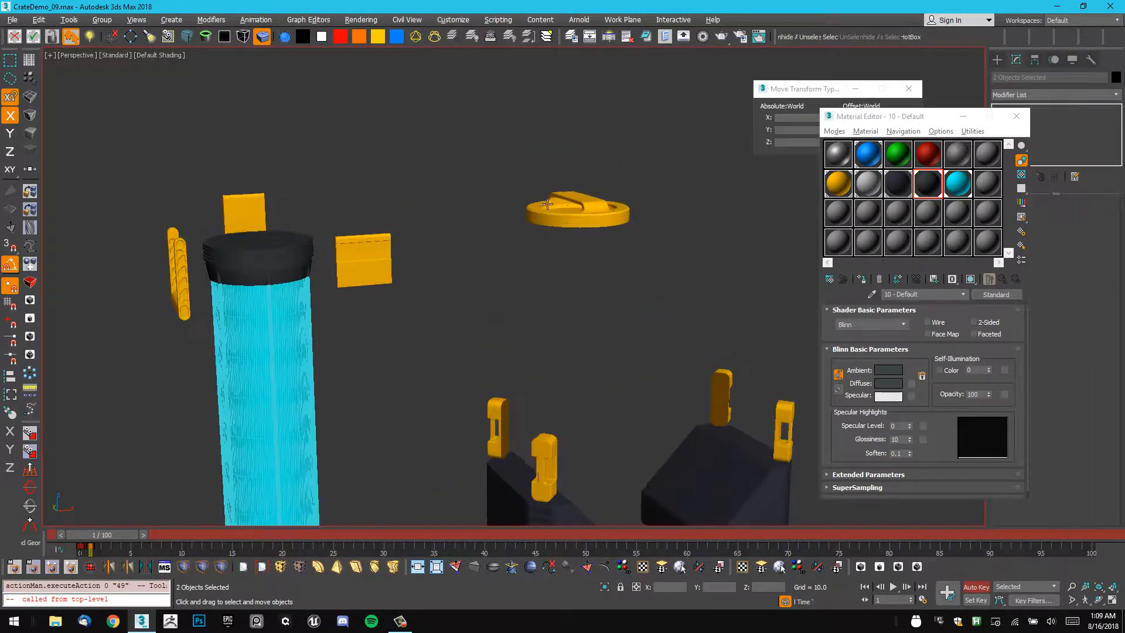
Align the yellow round canister cap with the exploded canister's upper dark collar at frame 1.
drag(567, 192, 573, 215)
key(shift+a)
click(263, 249)
middle_drag(401, 238, 445, 211)
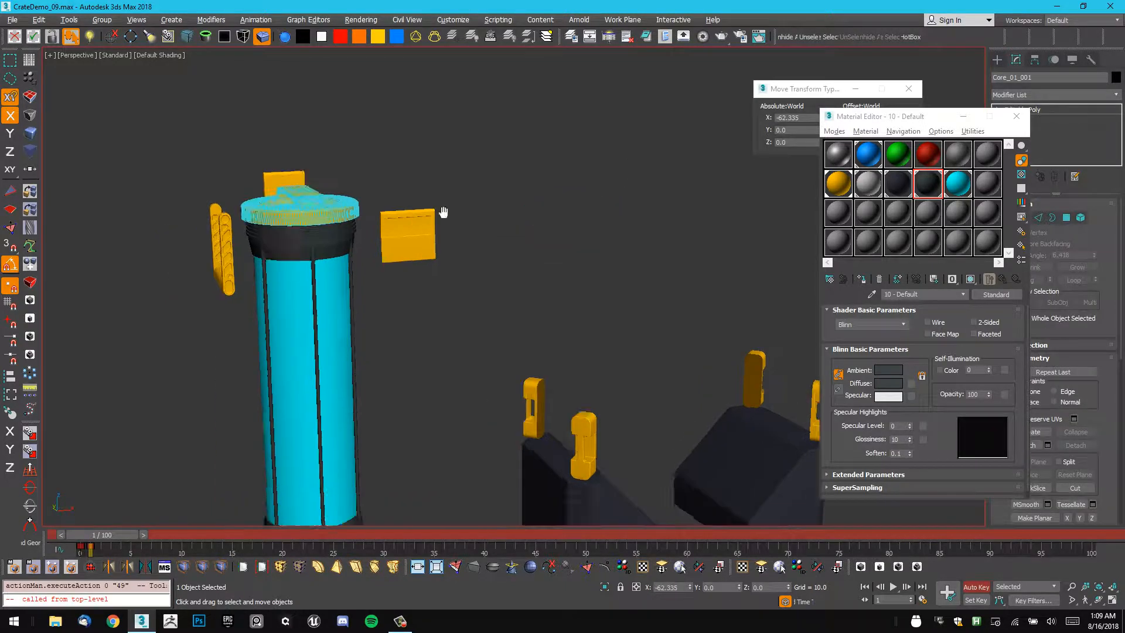
scroll(445, 211, down, 2)
middle_drag(432, 321, 448, 295)
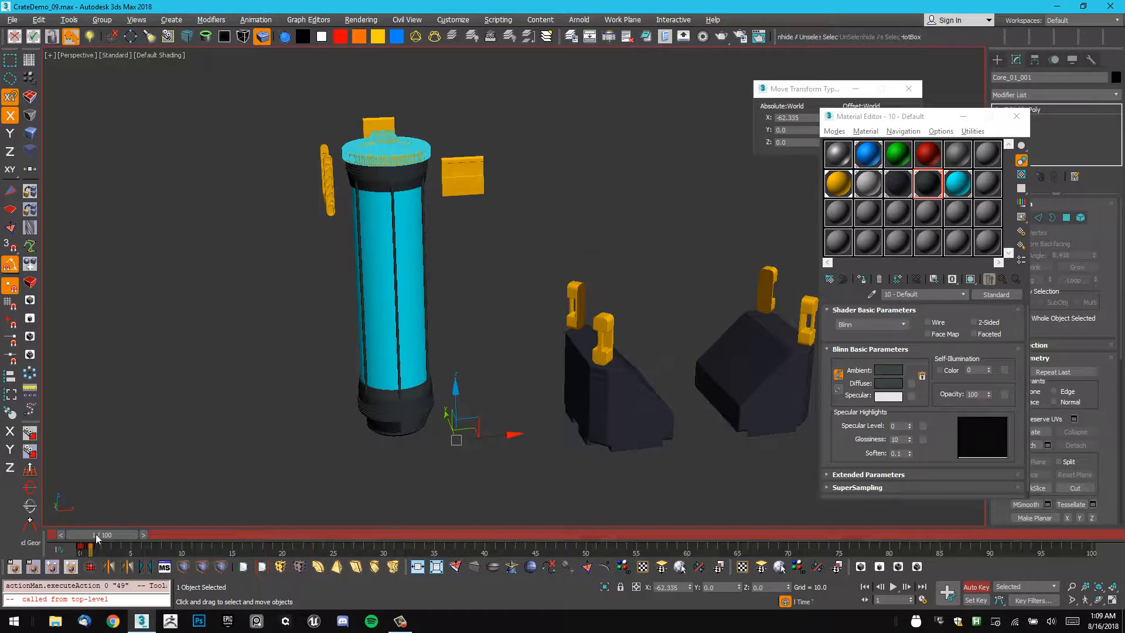
Return to frame 0, bring back the hidden crate parts and hide the blue low-poly crate.
click(159, 478)
drag(111, 538, 92, 535)
scroll(498, 302, down, 2)
middle_drag(592, 235, 537, 293)
key(alt+h)
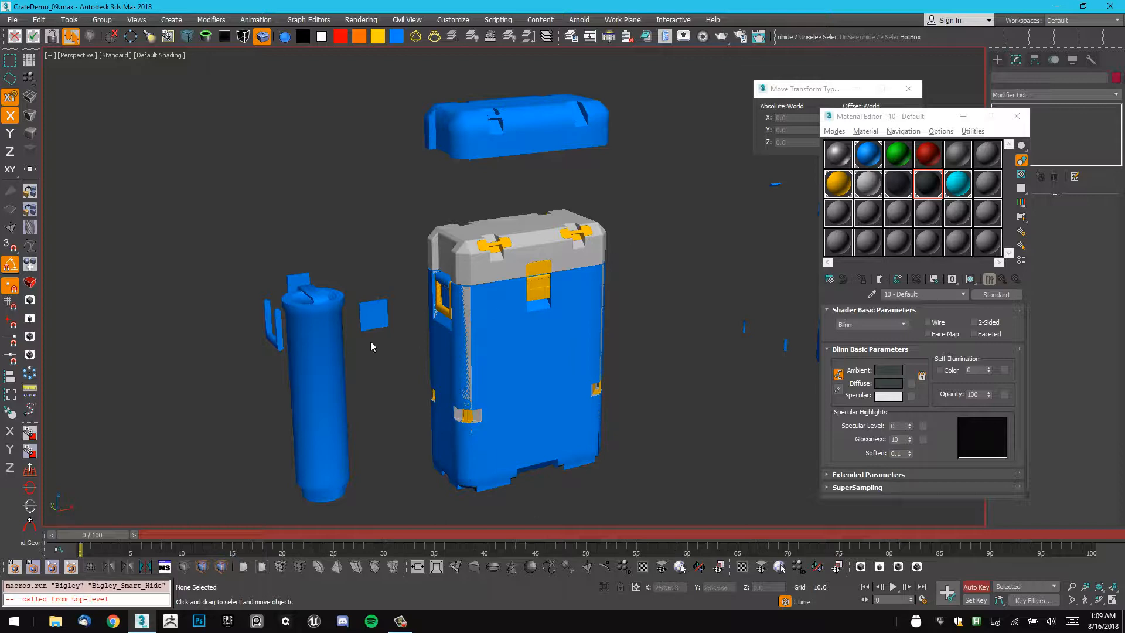
click(339, 284)
key(alt+h)
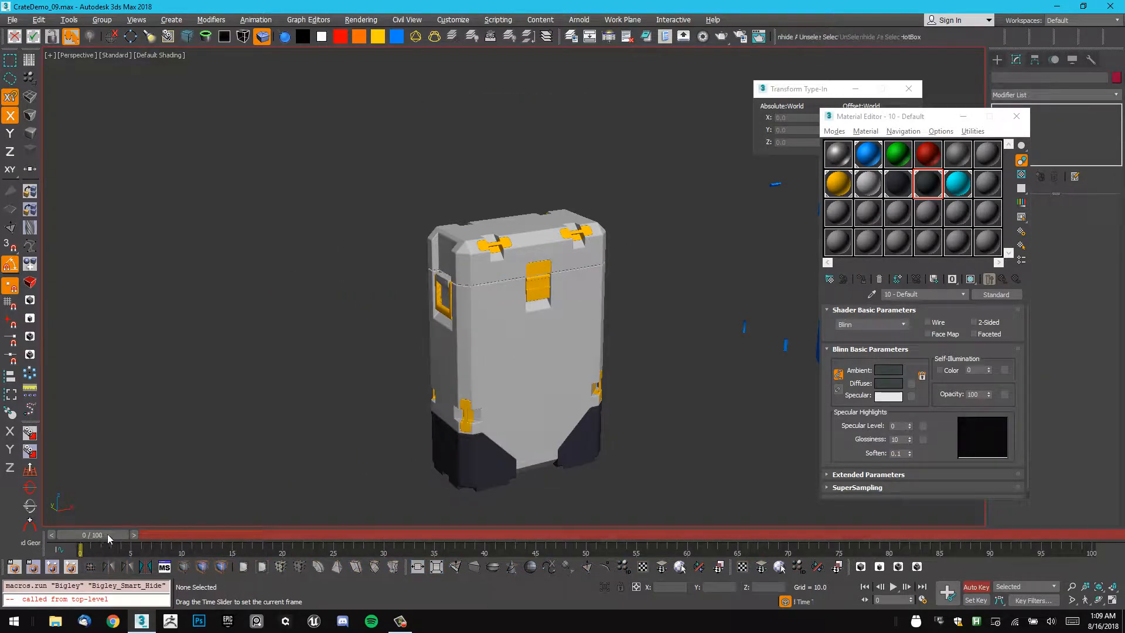
Move the animation to frame 1, turn off Auto Key and close the Material Editor.
drag(108, 537, 117, 537)
alt+middle_drag(446, 342, 435, 295)
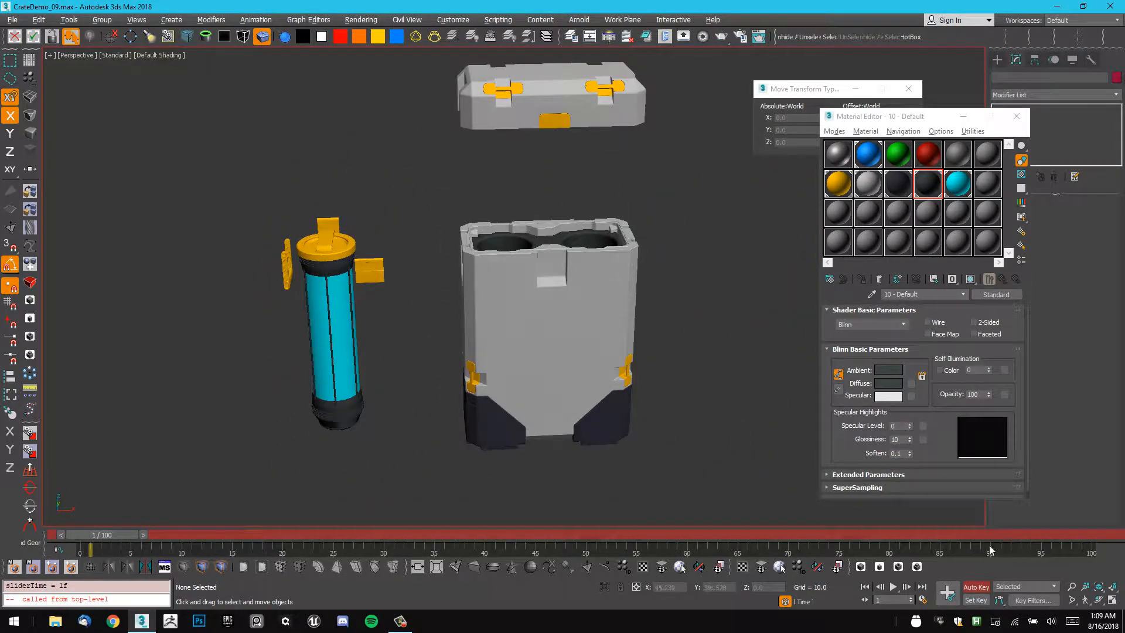
click(976, 588)
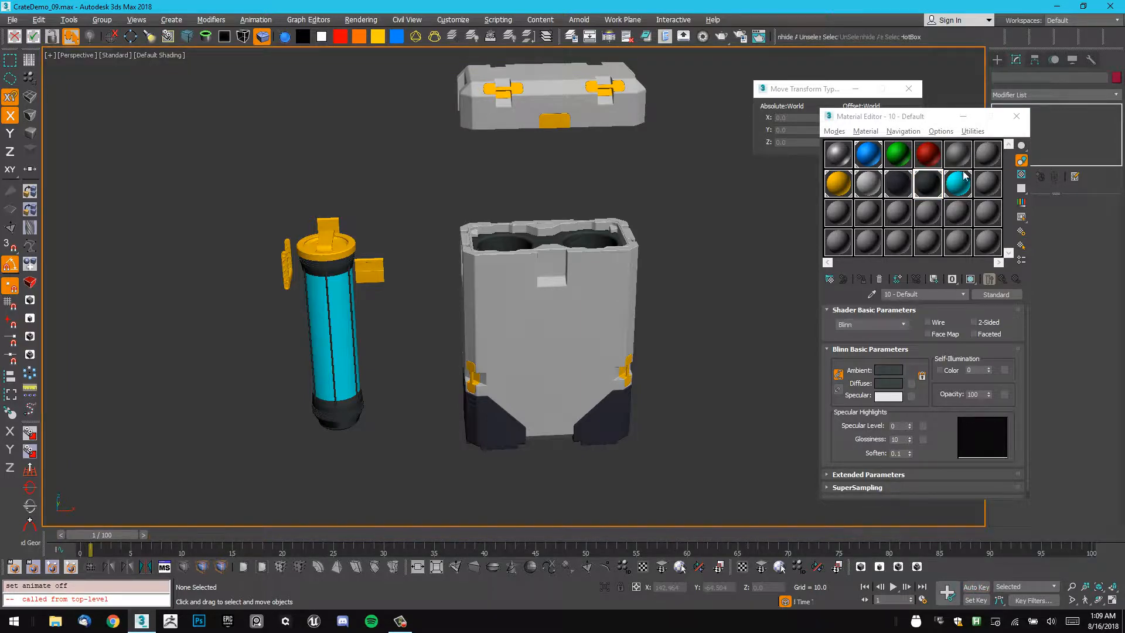
click(1017, 116)
Compare the assembled and exploded crate by switching repeatedly between frames 0 and 1.
alt+middle_drag(732, 234, 547, 272)
drag(362, 155, 363, 154)
mouse_move(363, 154)
alt+middle_down()
mouse_move(715, 159)
mouse_move(660, 143)
mouse_move(558, 178)
mouse_move(629, 234)
mouse_move(613, 242)
alt+middle_up()
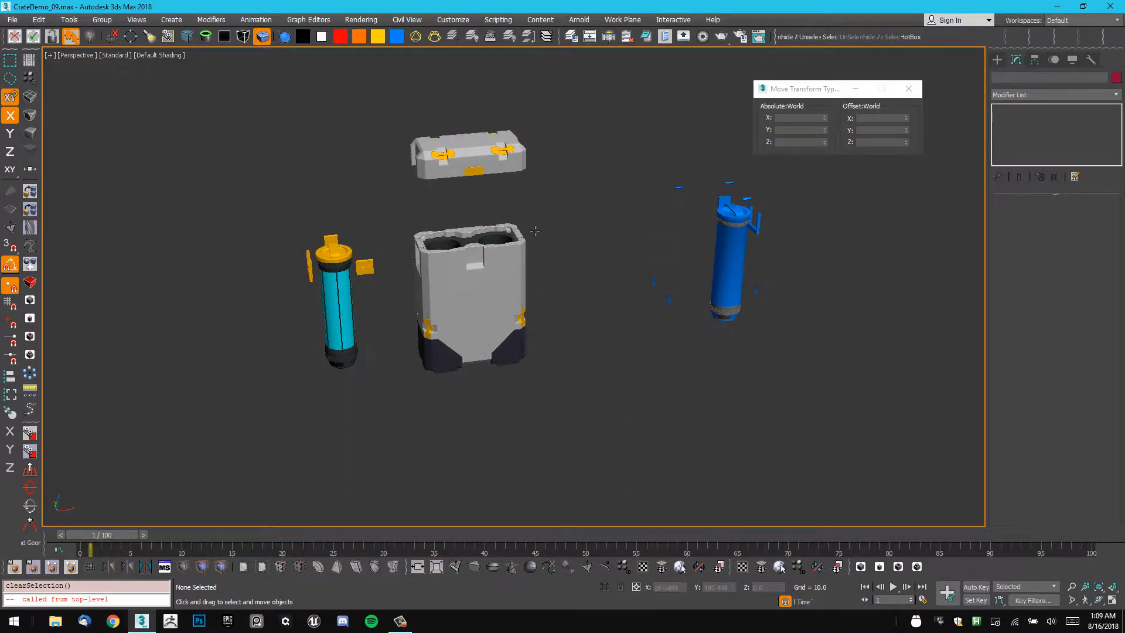
scroll(597, 211, up, 3)
key(comma)
key(period)
key(comma)
key(period)
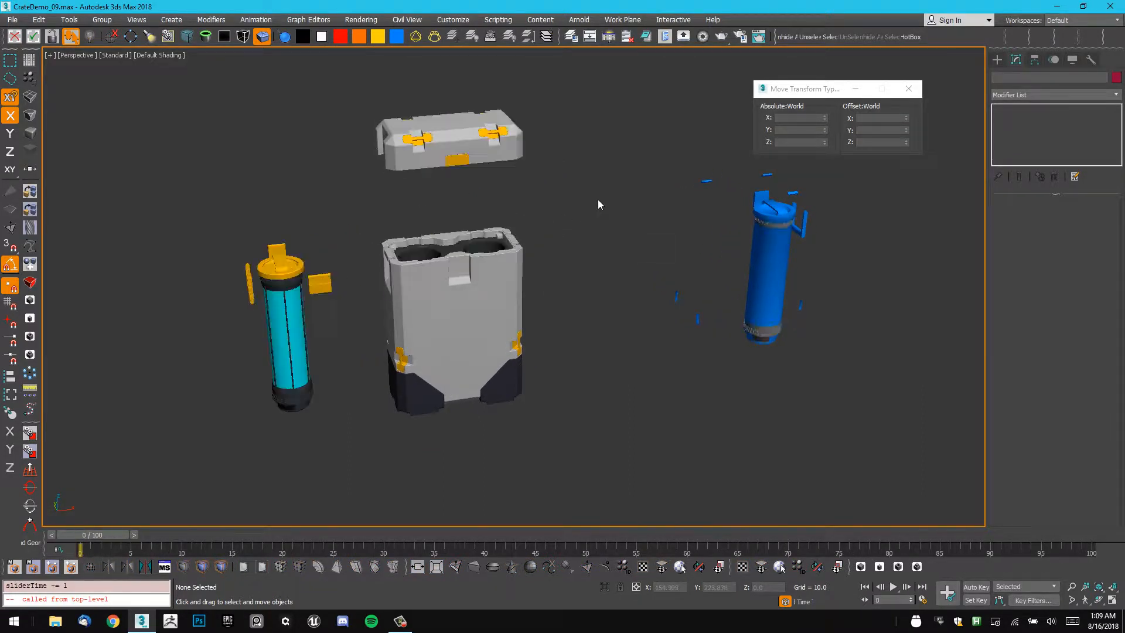
key(comma)
key(period)
key(comma)
key(period)
alt+middle_drag(593, 201, 574, 240)
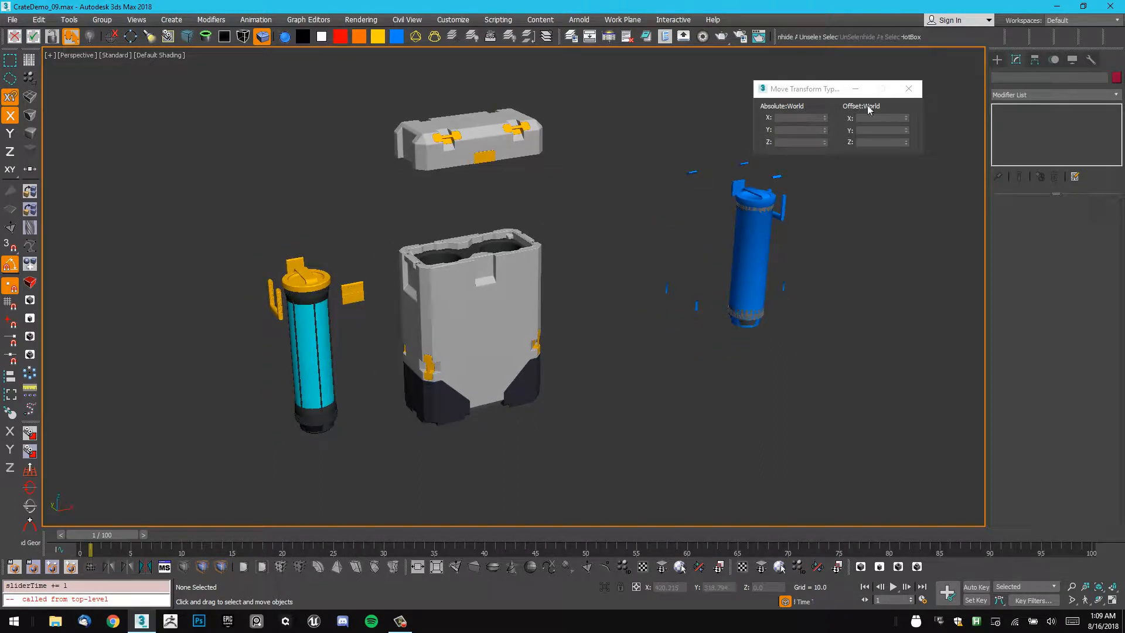
Close the transform type-in window and hide the timeline and status area.
click(909, 89)
scroll(592, 187, up, 2)
right_click(610, 219)
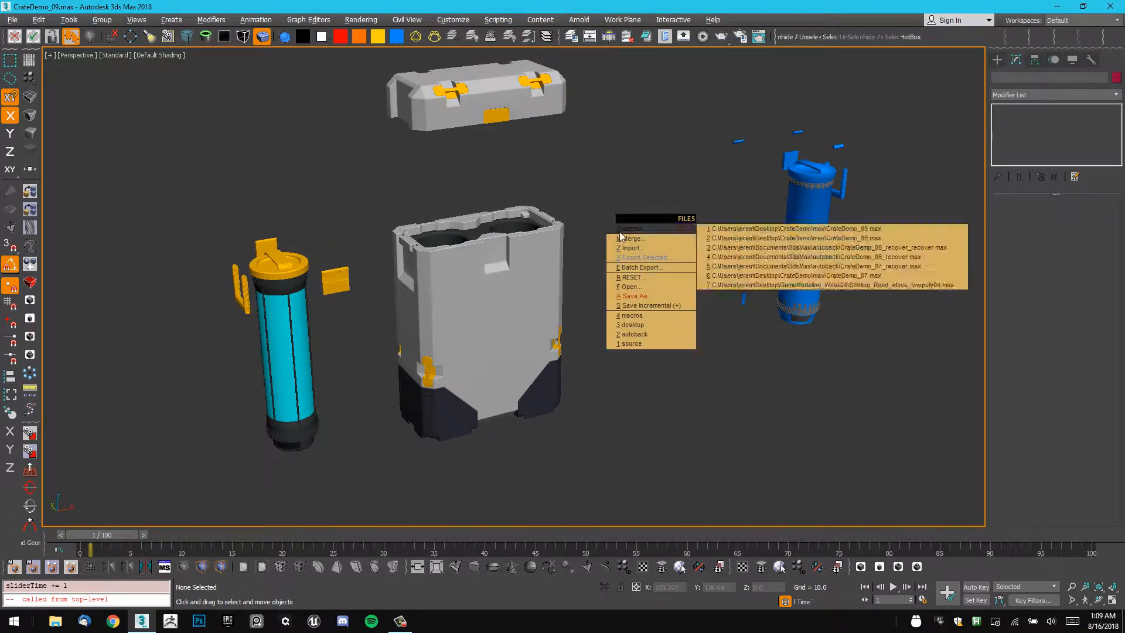
click(630, 171)
key(ctrl+x)
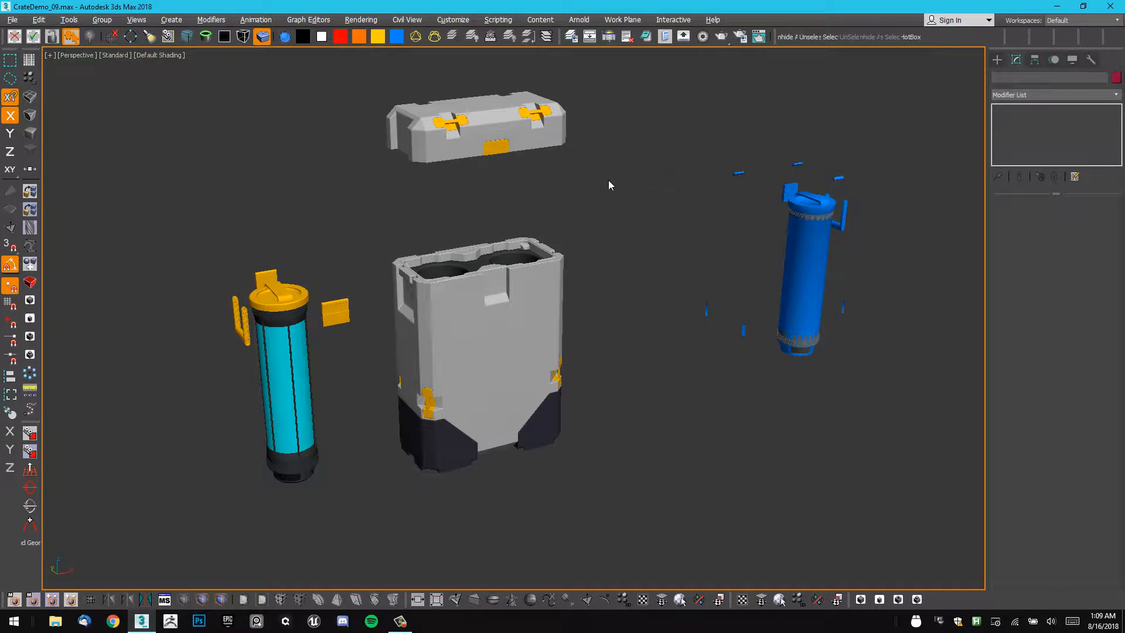
alt+middle_drag(608, 183, 592, 223)
Save the scene as the incremented file CrateDemo_10.max.
right_click(564, 234)
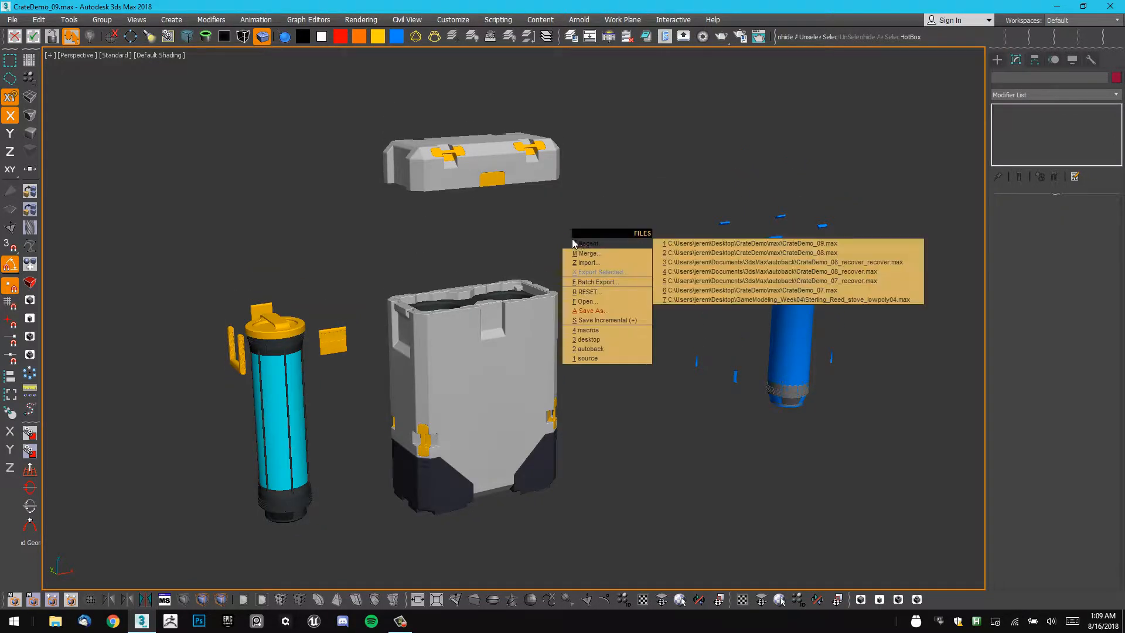
click(592, 312)
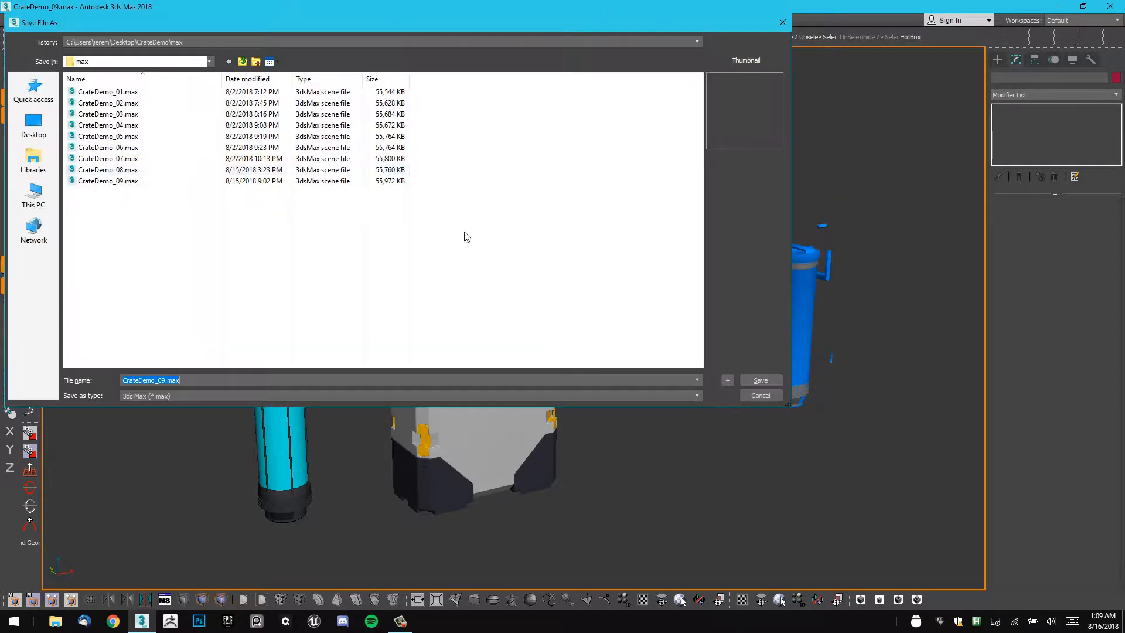
click(179, 180)
click(728, 380)
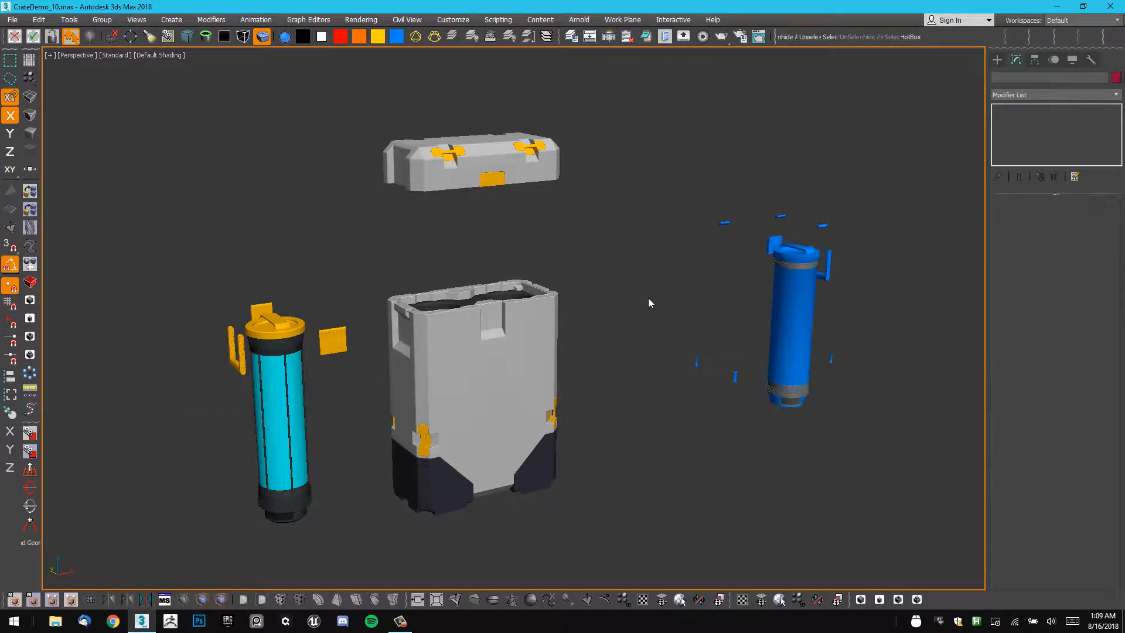
middle_drag(515, 233, 522, 228)
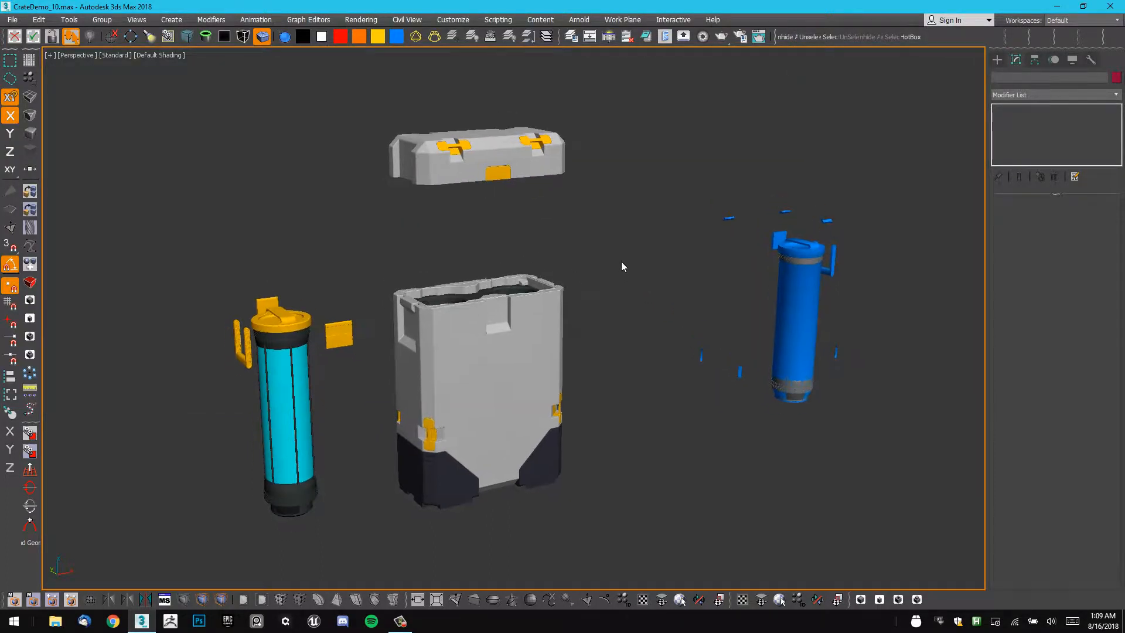
Bring back the hidden blue low-poly crate and select it.
alt+middle_drag(561, 311, 590, 337)
key(ctrl+z)
scroll(551, 258, up, 4)
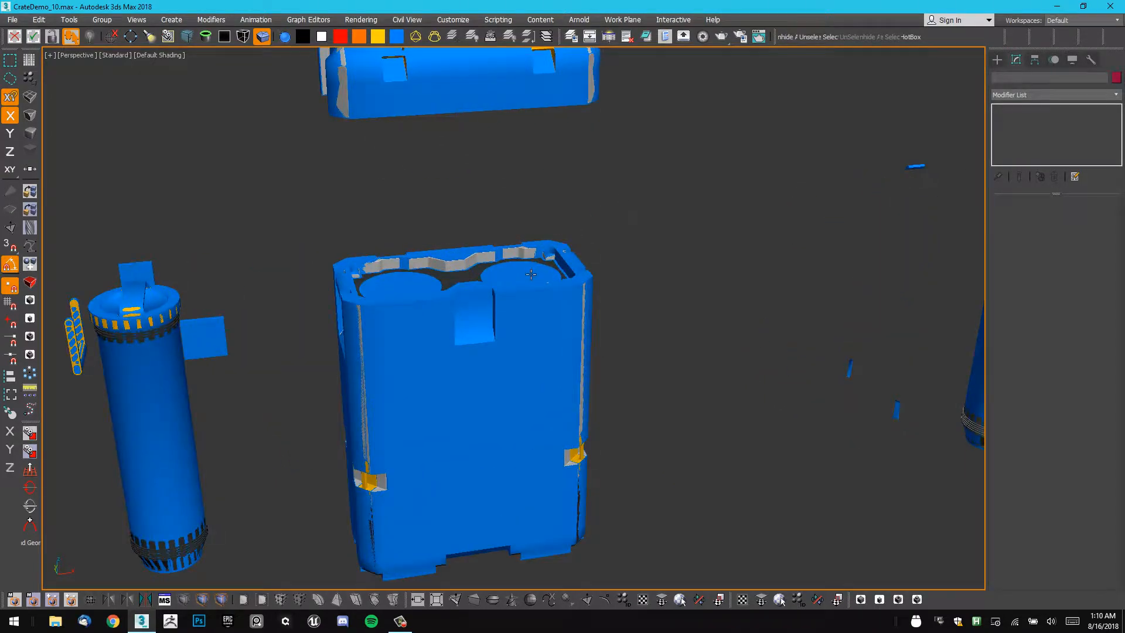
click(531, 274)
mouse_move(631, 231)
middle_down()
mouse_move(605, 241)
mouse_move(607, 223)
mouse_move(646, 224)
mouse_move(641, 233)
mouse_move(617, 209)
mouse_move(627, 212)
middle_up()
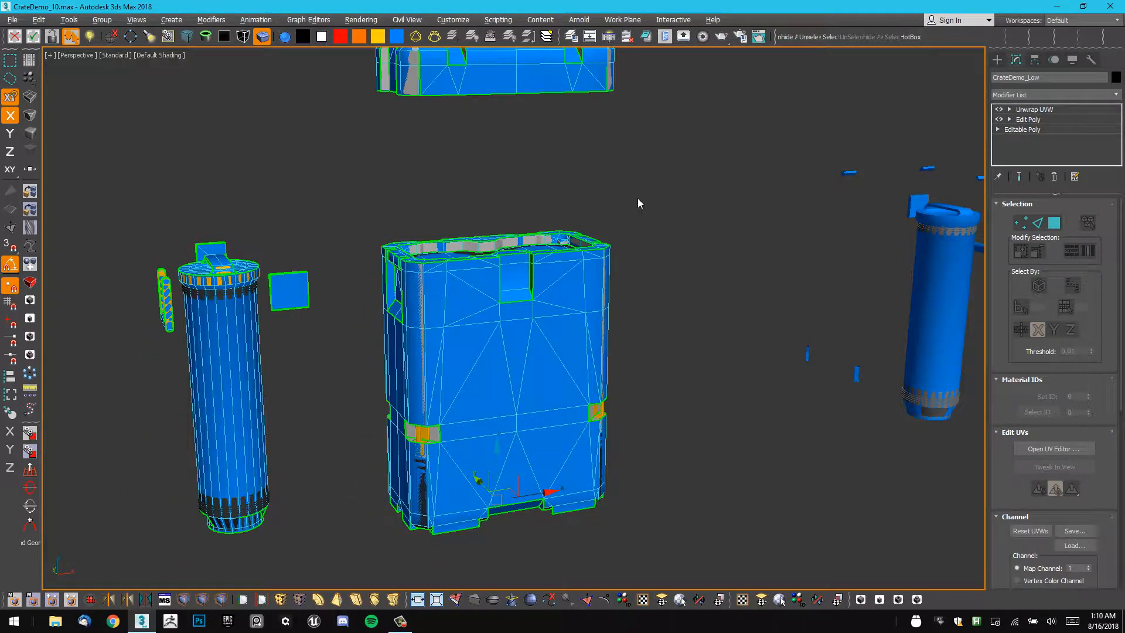
Open Render To Texture for the selected CrateDemo_Low object and place its window beside the crate.
key(0)
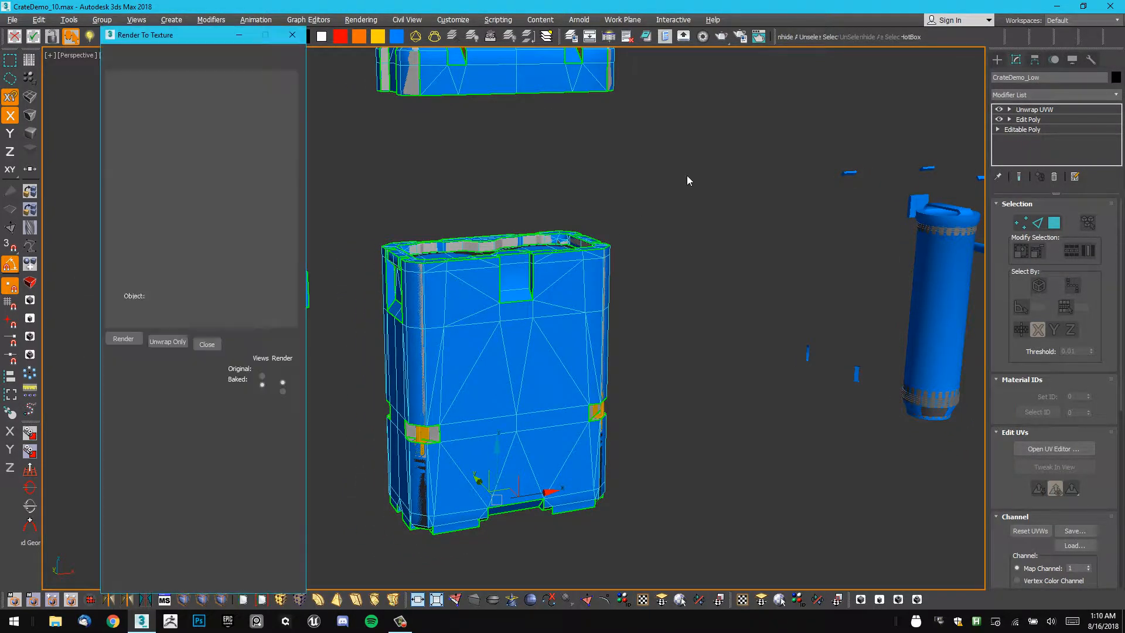
drag(180, 37, 137, 83)
mouse_move(728, 186)
middle_down()
mouse_move(648, 193)
mouse_move(738, 172)
mouse_move(743, 182)
middle_up()
mouse_move(556, 196)
middle_down()
mouse_move(718, 166)
mouse_move(539, 205)
middle_up()
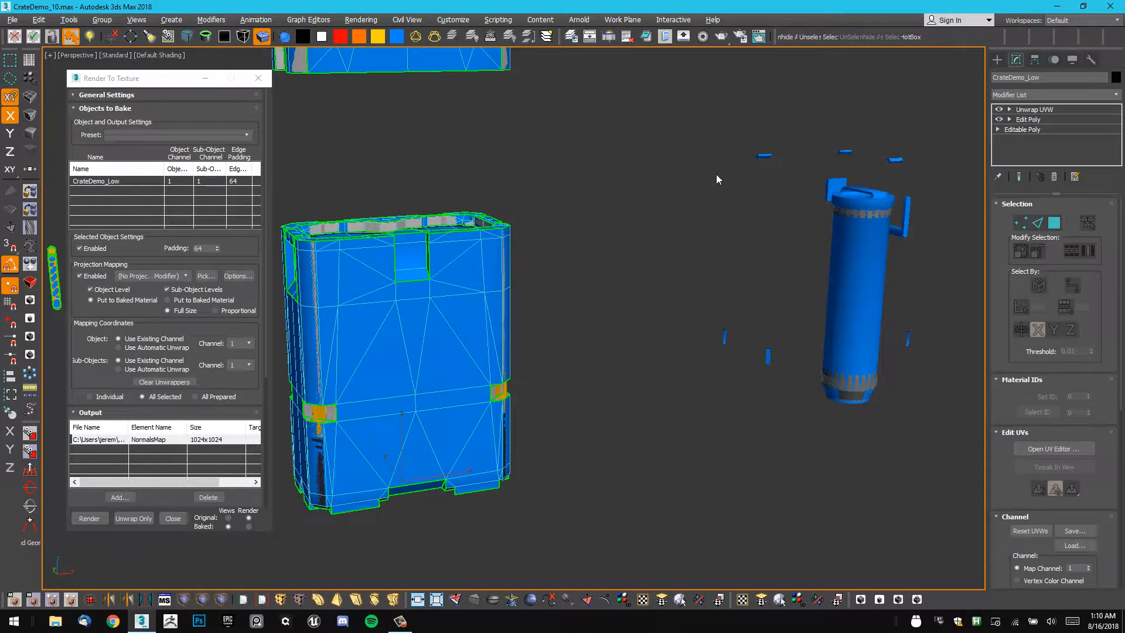
Delete the spare blue low-poly canister CrateDemo_Low001 standing apart from the crate.
click(716, 176)
click(845, 233)
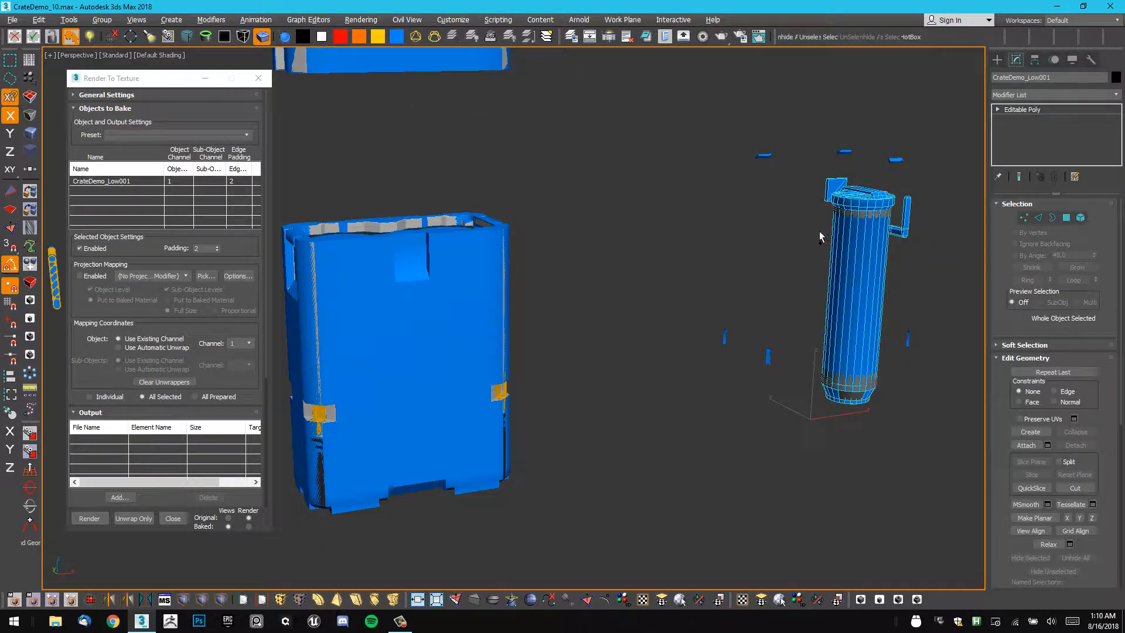
key(Delete)
Select the small blue low-poly clips around the spare canister's grey collars and delete them.
alt+middle_drag(736, 226, 583, 251)
alt+middle_drag(578, 246, 749, 244)
alt+middle_drag(819, 257, 904, 304)
drag(904, 304, 748, 300)
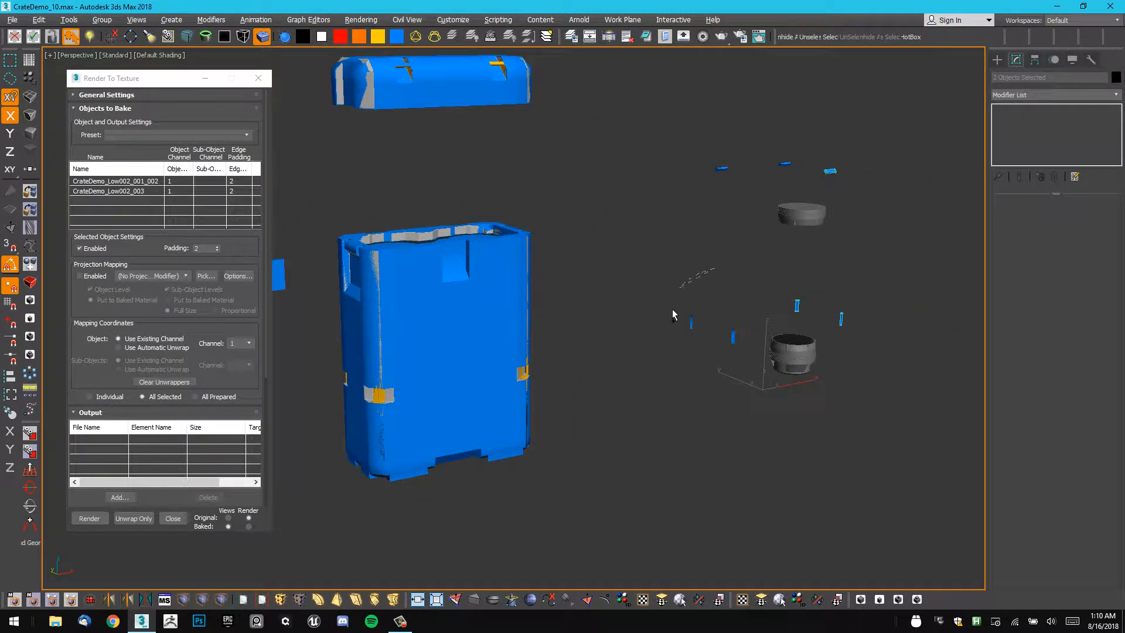
ctrl+drag(673, 309, 708, 316)
ctrl+drag(775, 137, 755, 185)
key(Delete)
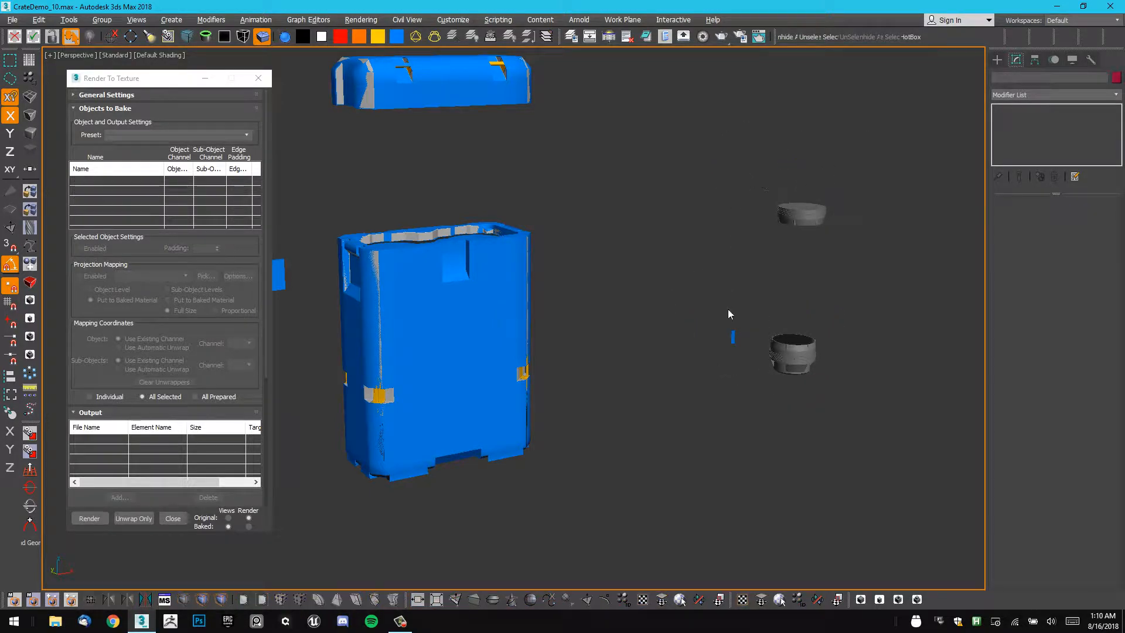
Select the CrateDemo_Low mesh and delete its existing NormalsMap element from the bake output list.
alt+middle_drag(701, 279, 291, 153)
click(546, 275)
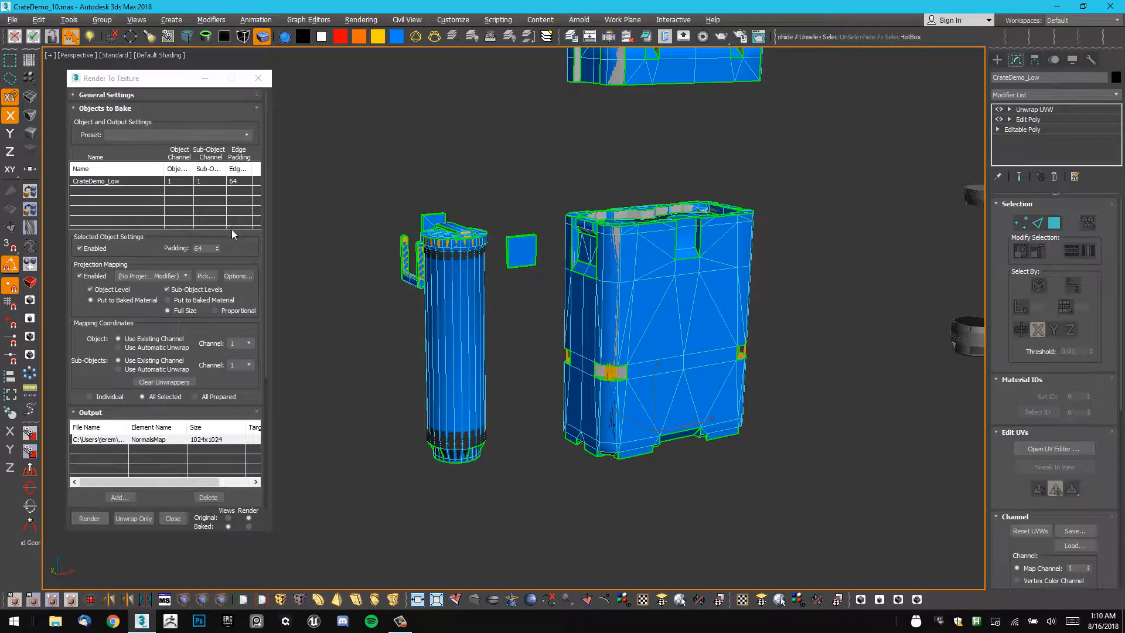
drag(233, 229, 221, 178)
middle_drag(786, 148, 739, 211)
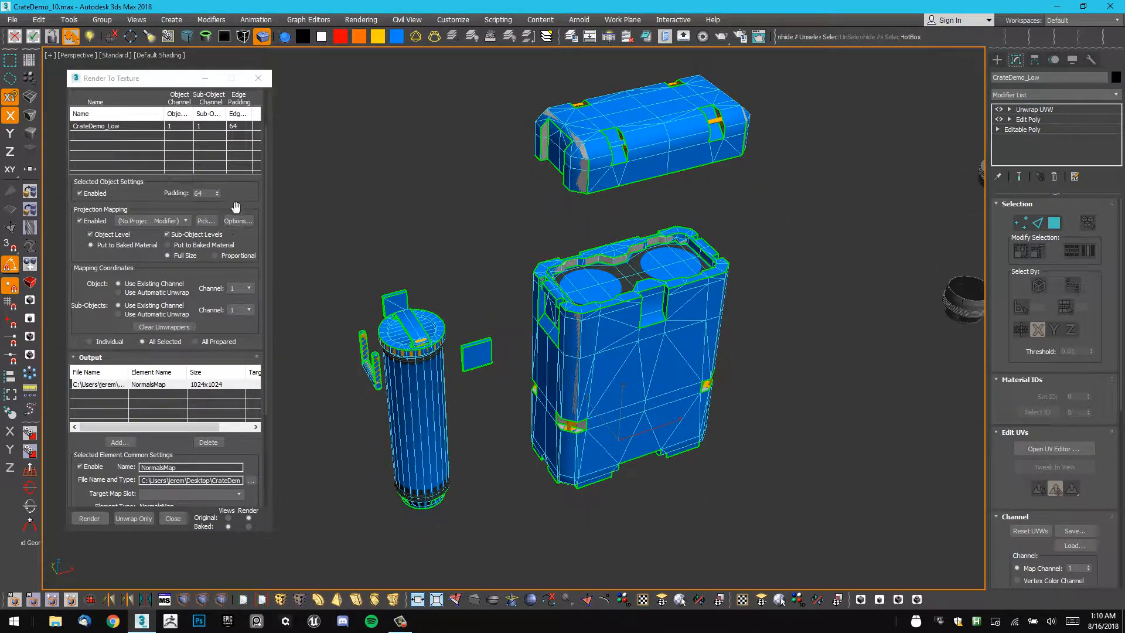
click(159, 385)
click(210, 443)
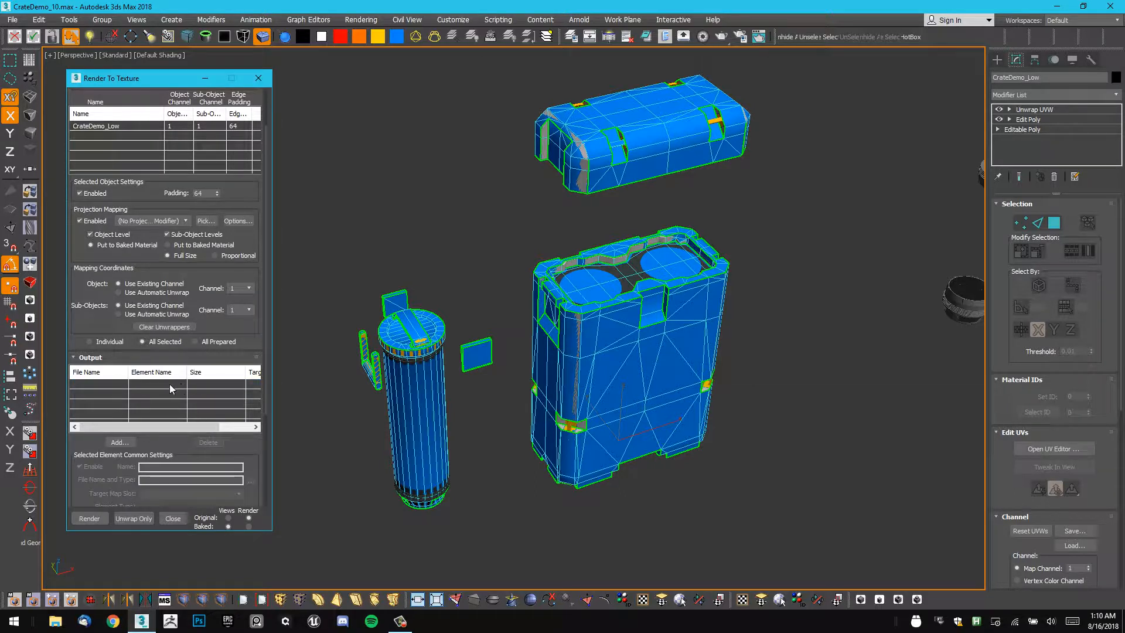
Enable projection mapping for CrateDemo_Low and pick Object002 as its projection target.
drag(234, 194, 169, 193)
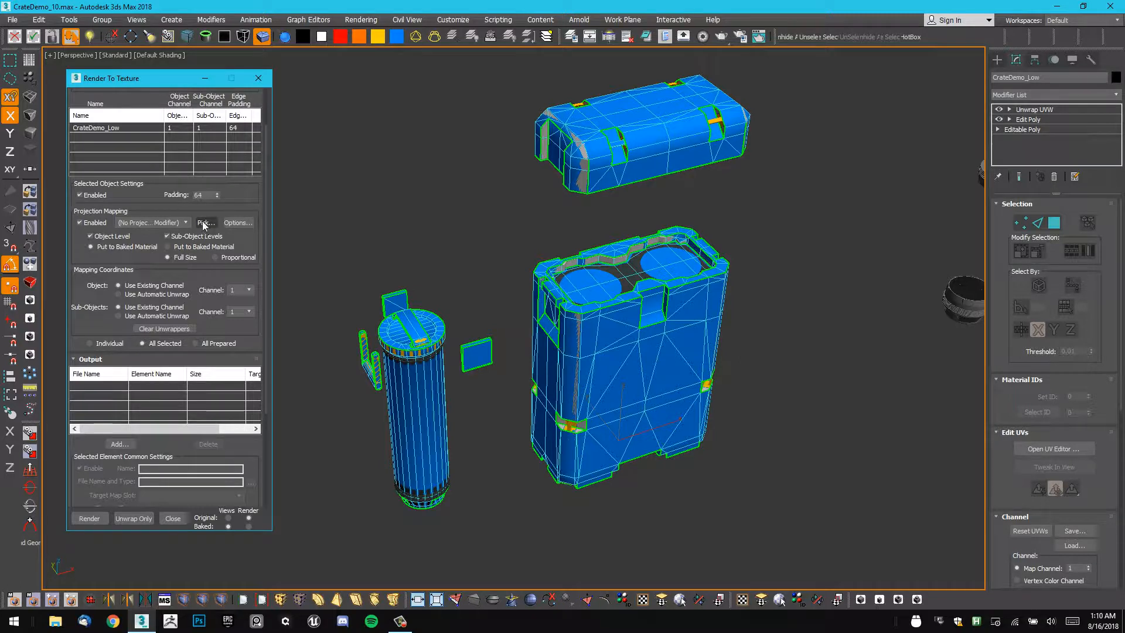
click(97, 224)
click(205, 222)
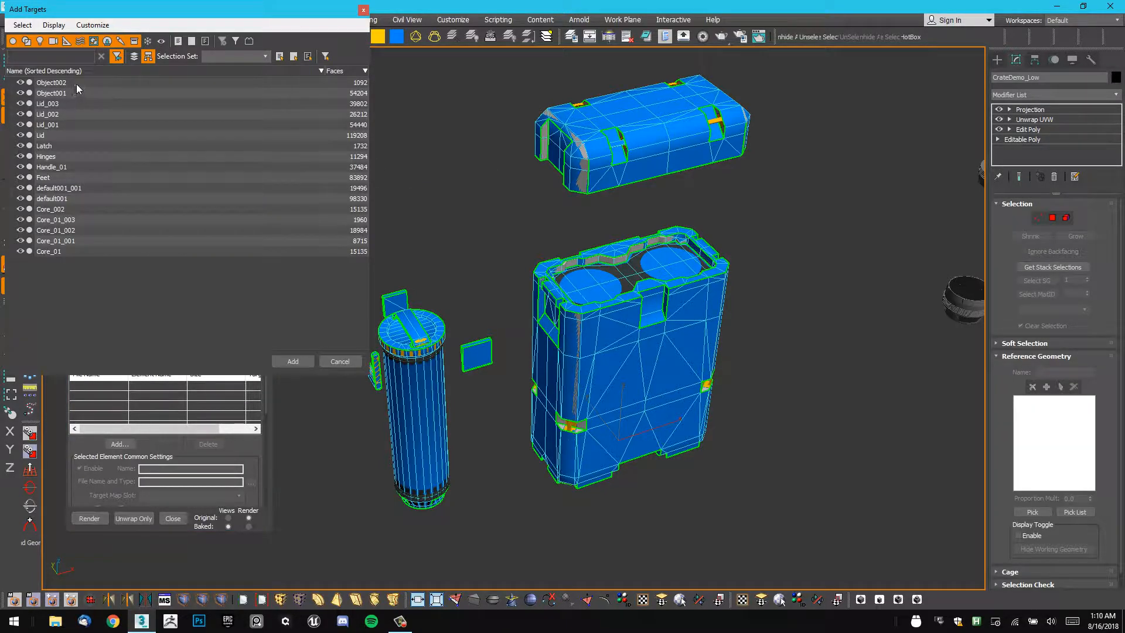
click(76, 84)
shift+click(75, 248)
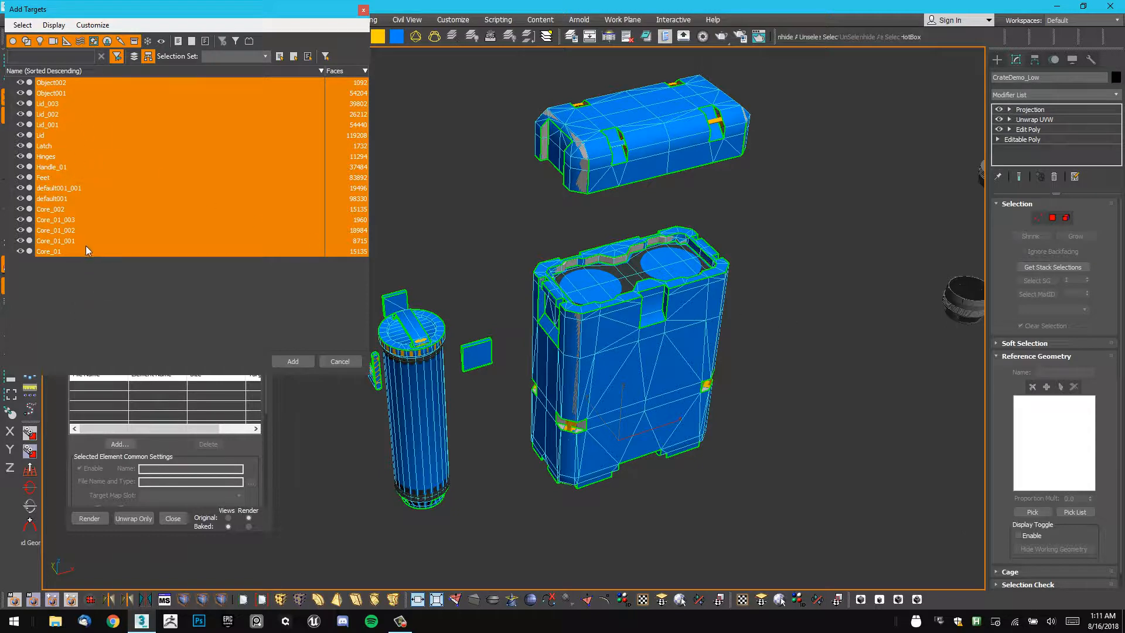
click(293, 362)
click(60, 85)
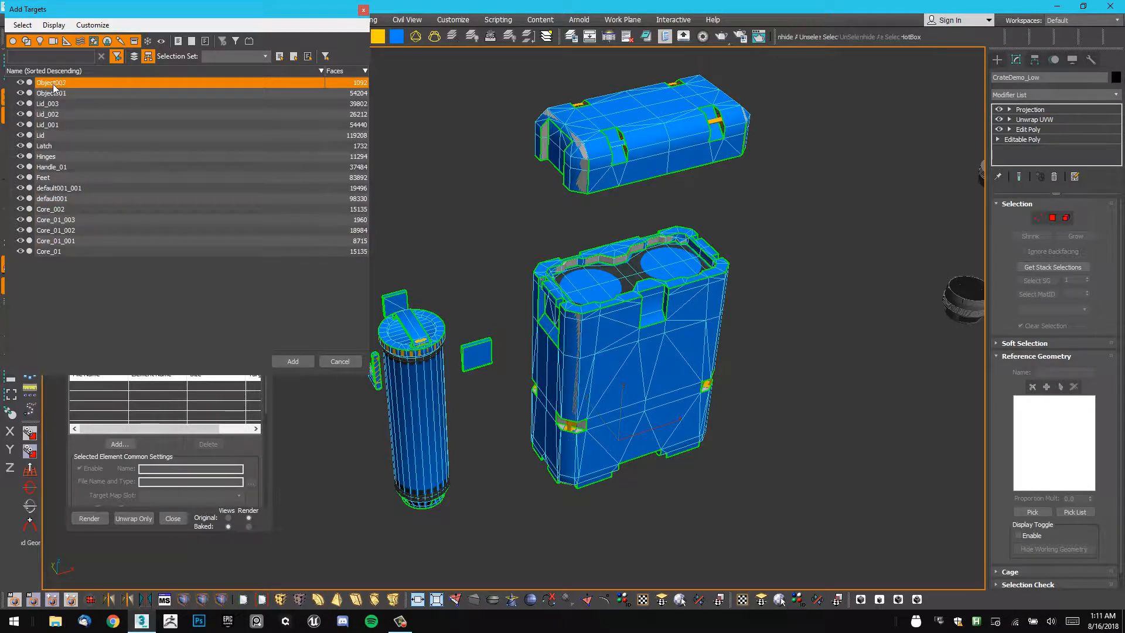
click(293, 360)
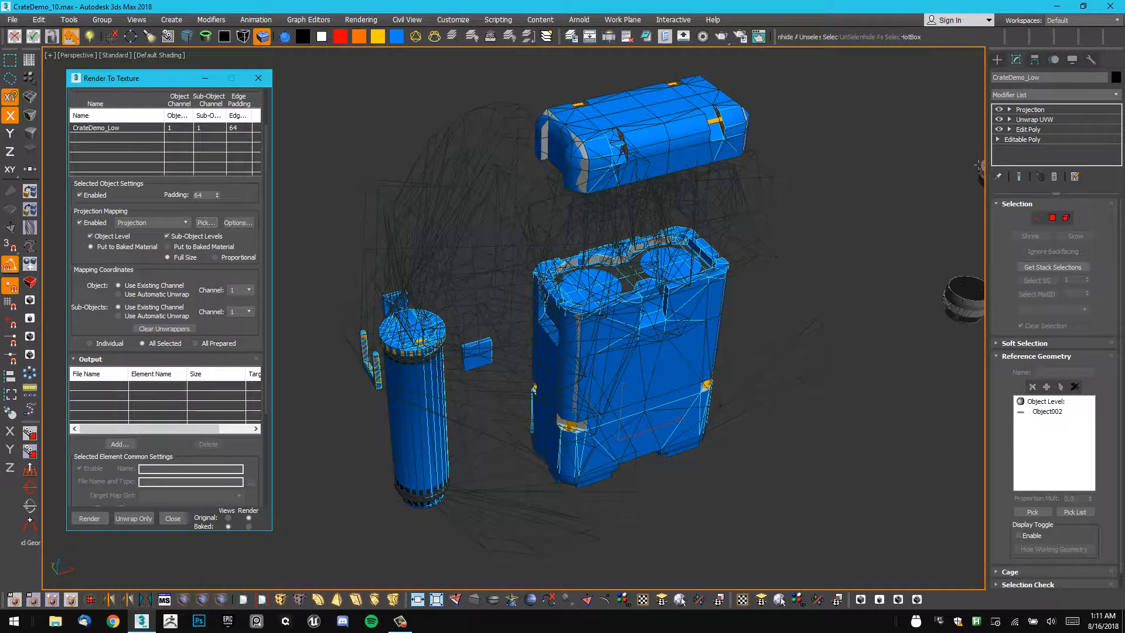
Add Object001 and all the Lid, Latch, Hinges, Handle, Feet, default001 and Core high-poly objects to the Projection modifier's reference geometry.
click(1037, 512)
click(1072, 513)
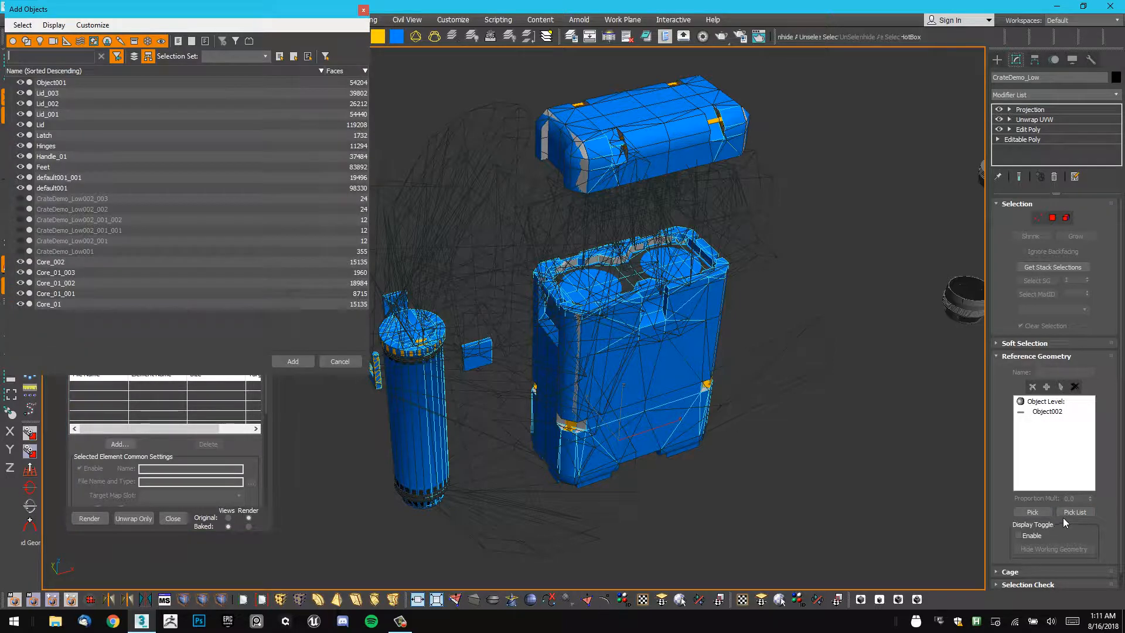
click(59, 85)
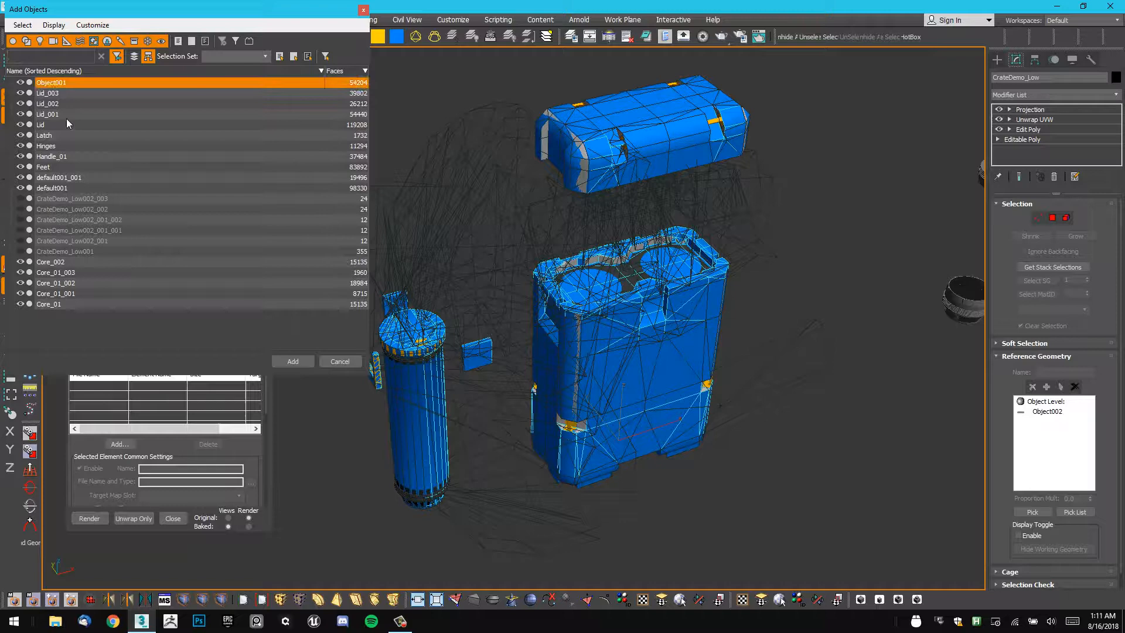
shift+click(67, 190)
ctrl+click(58, 262)
ctrl+click(62, 274)
ctrl+click(63, 285)
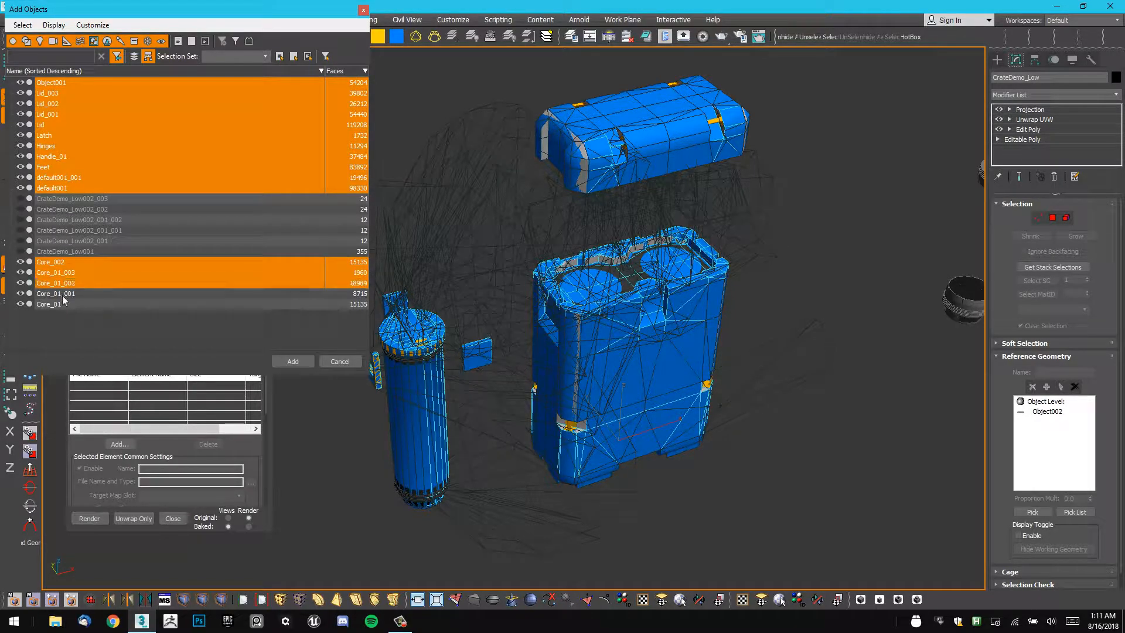
ctrl+click(63, 297)
ctrl+click(63, 305)
click(300, 365)
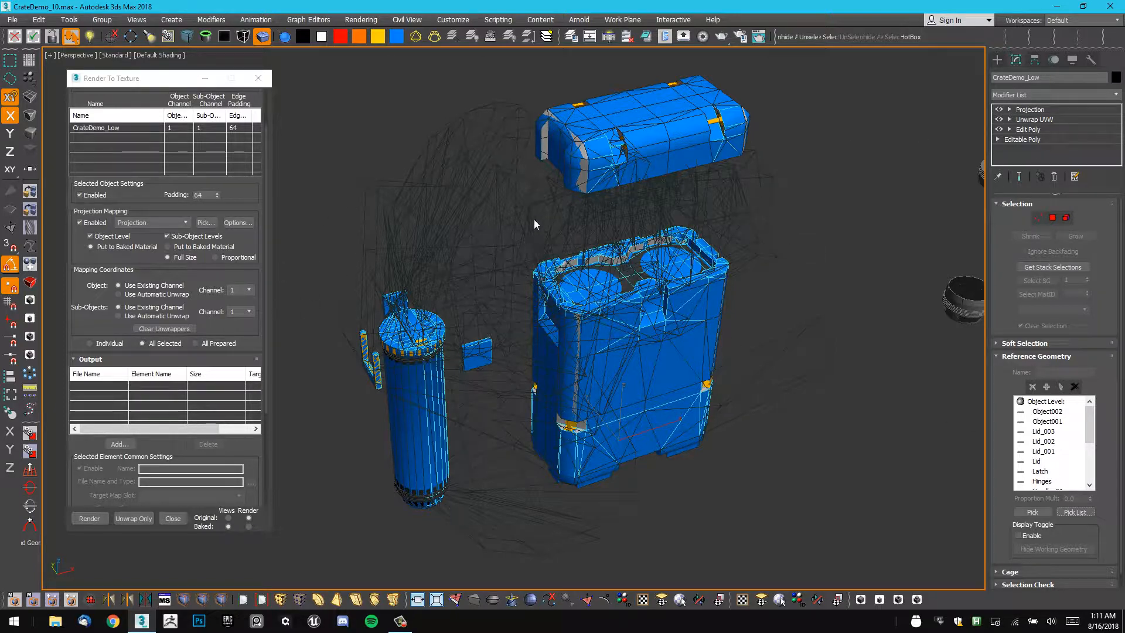
Reset the Projection modifier's cage so it wraps the low-poly crate tightly.
middle_drag(637, 230, 797, 202)
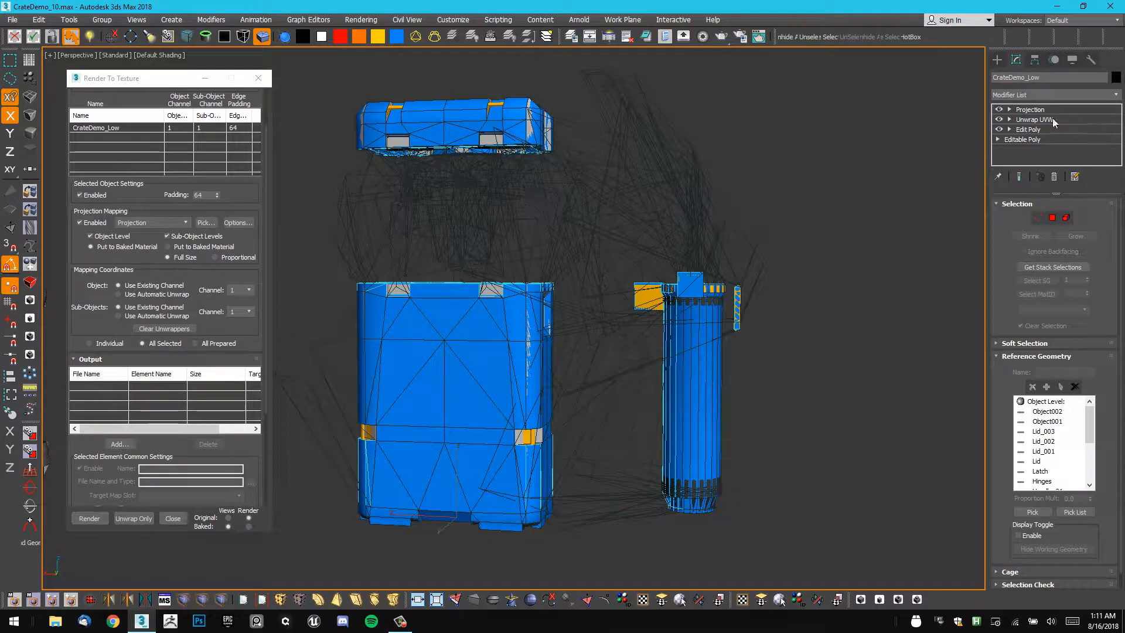
alt+middle_drag(820, 253, 498, 254)
alt+middle_drag(611, 262, 860, 284)
drag(1008, 285, 1008, 217)
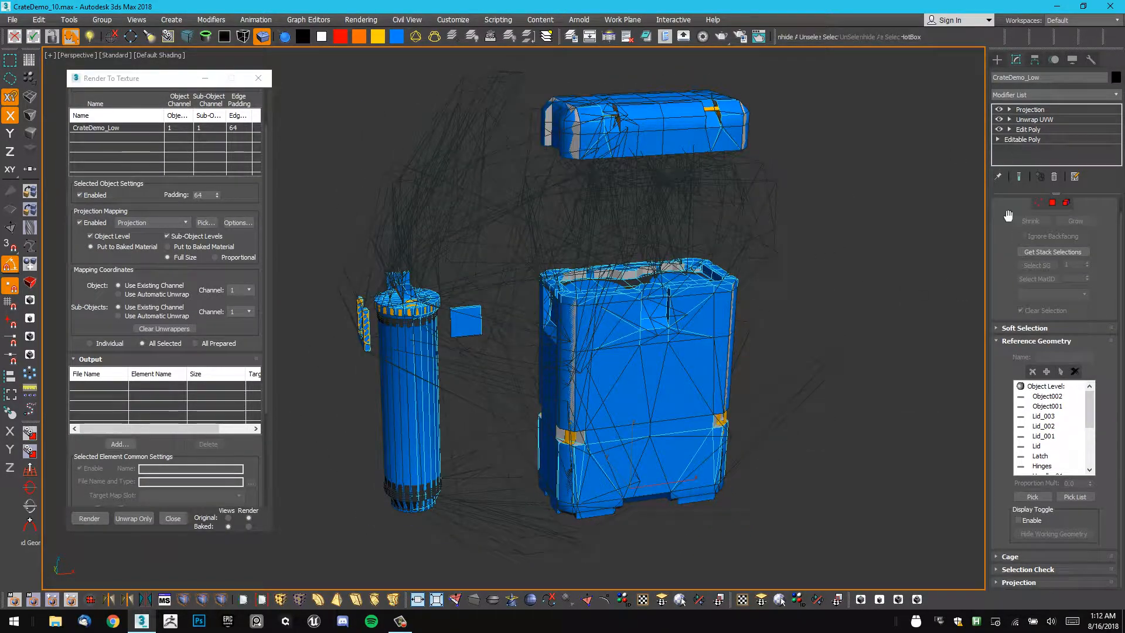
click(1014, 556)
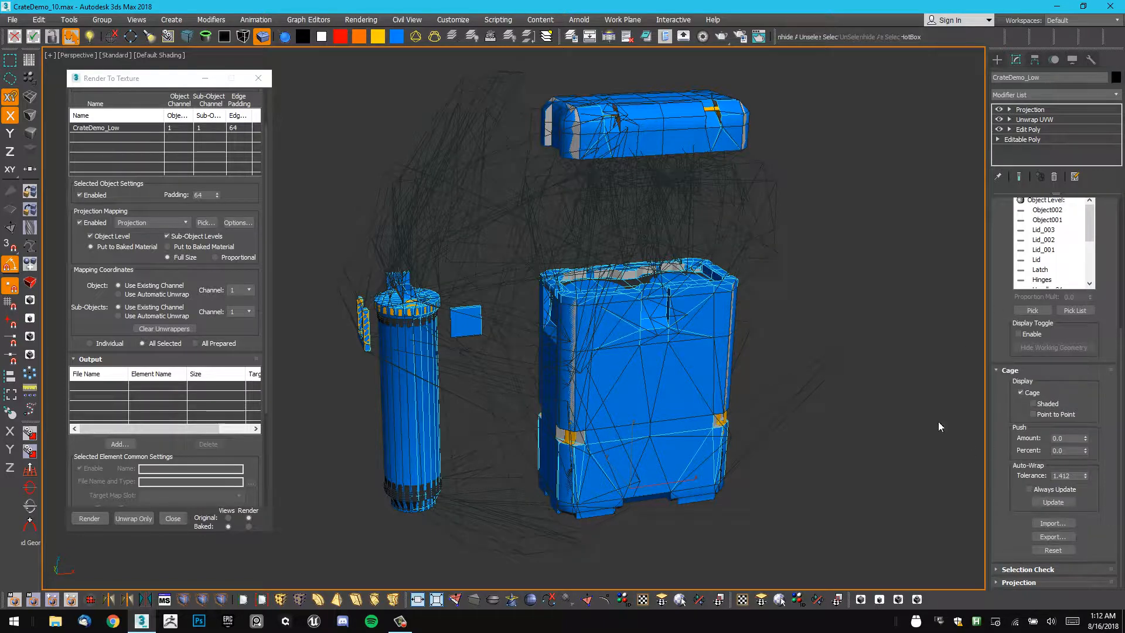
click(1066, 551)
alt+middle_drag(557, 300, 536, 319)
click(1064, 549)
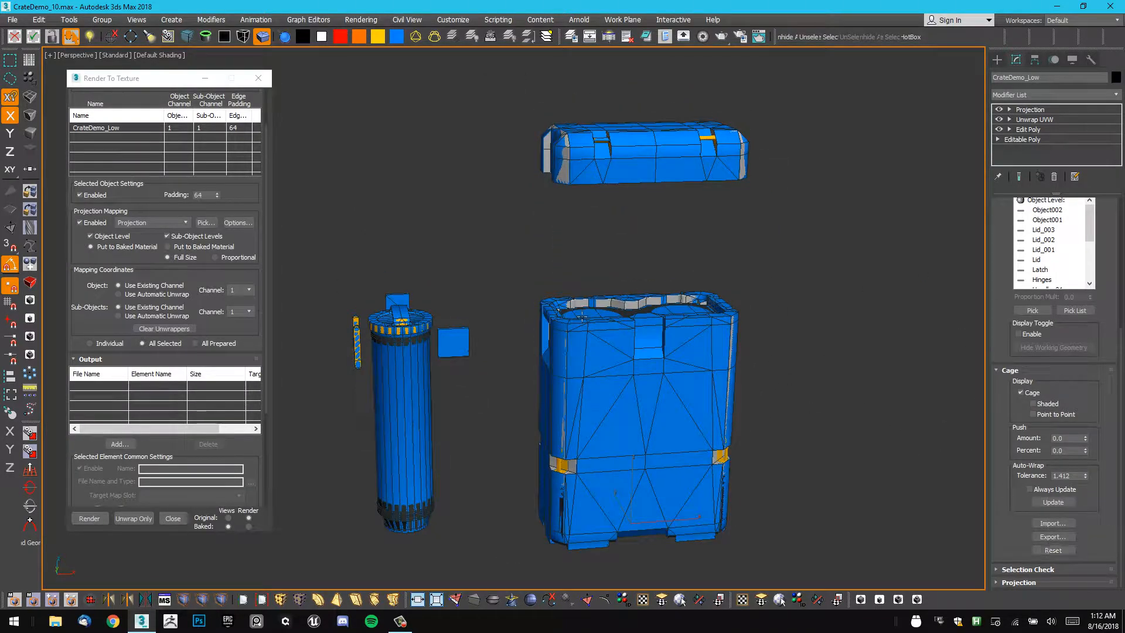
Add a DiffuseMap texture element to the bake output of CrateDemo_Low.
alt+middle_drag(412, 335, 438, 339)
scroll(600, 314, up, 10)
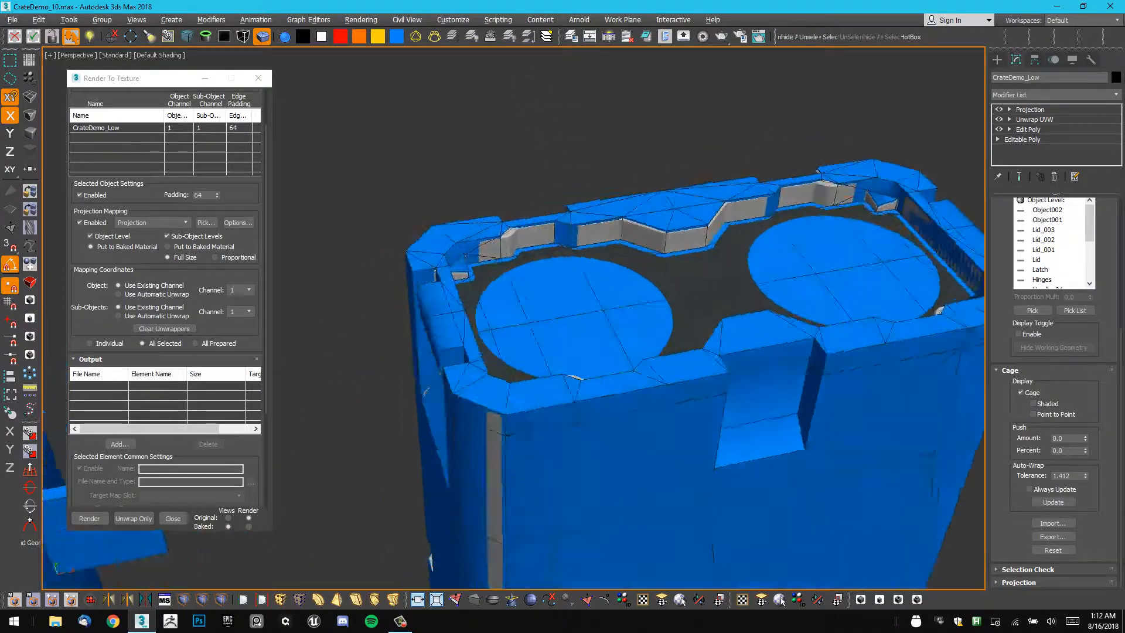
alt+middle_drag(600, 314, 655, 279)
scroll(634, 275, down, 4)
middle_drag(655, 279, 882, 234)
alt+middle_drag(577, 181, 493, 188)
drag(251, 203, 221, 159)
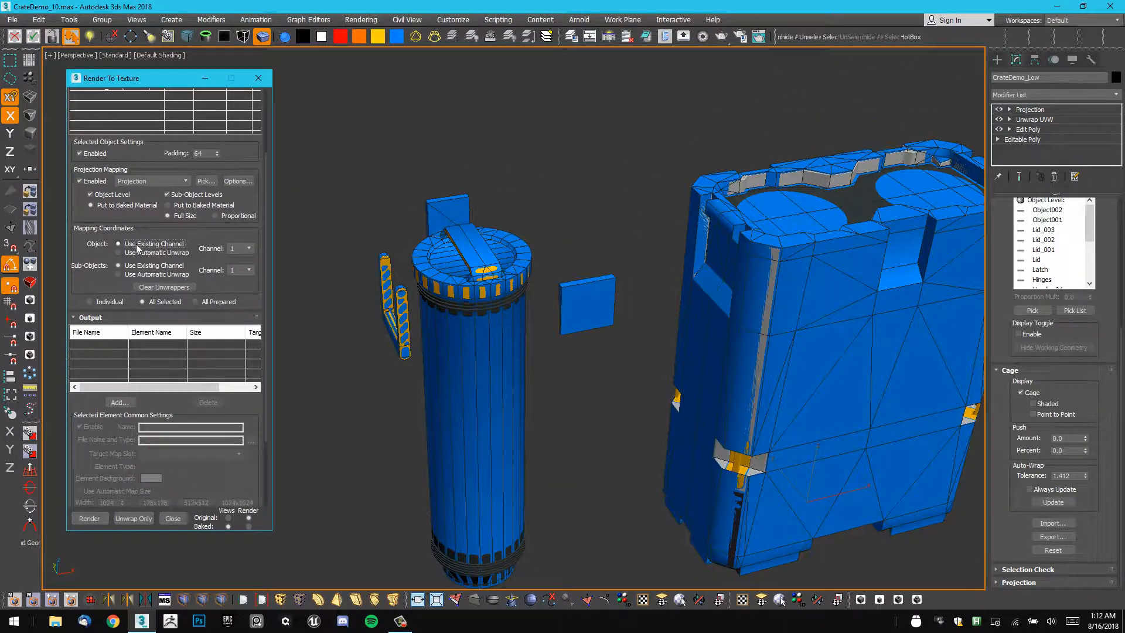
click(245, 280)
scroll(194, 275, down, 3)
click(117, 307)
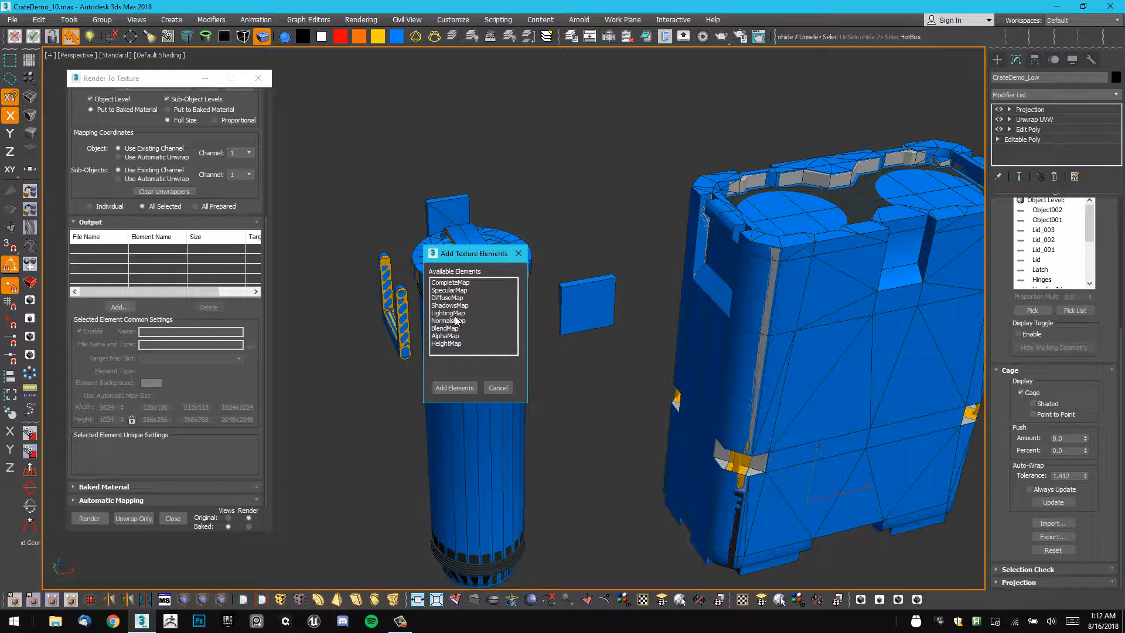
click(447, 297)
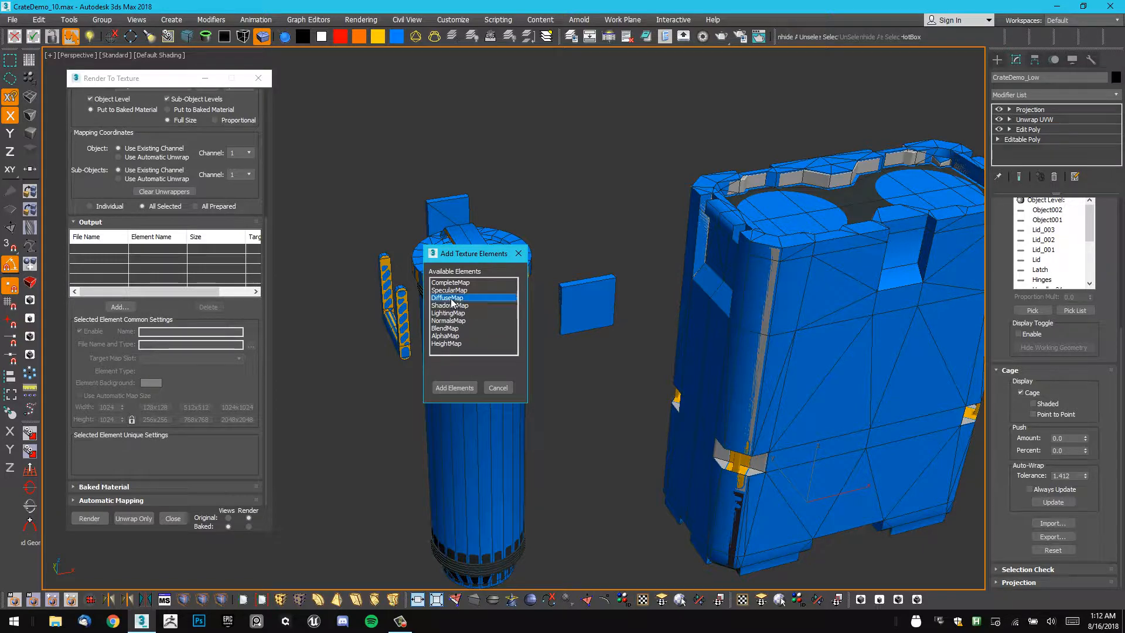
click(454, 387)
Add NormalsMap and LightingMap texture elements to the bake output.
click(123, 307)
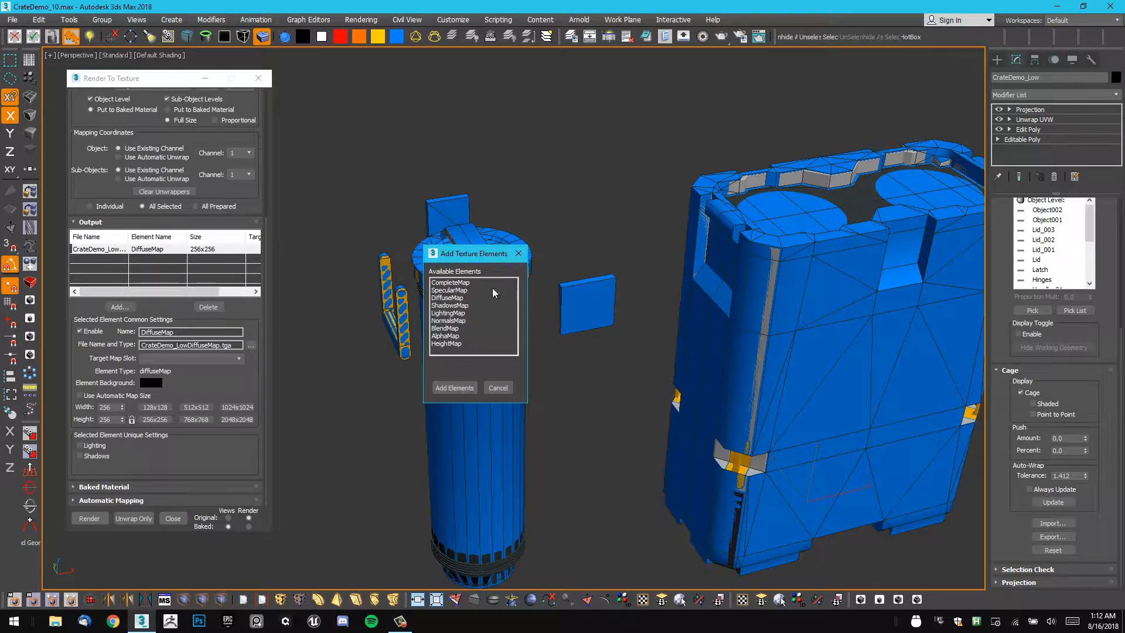
double_click(450, 324)
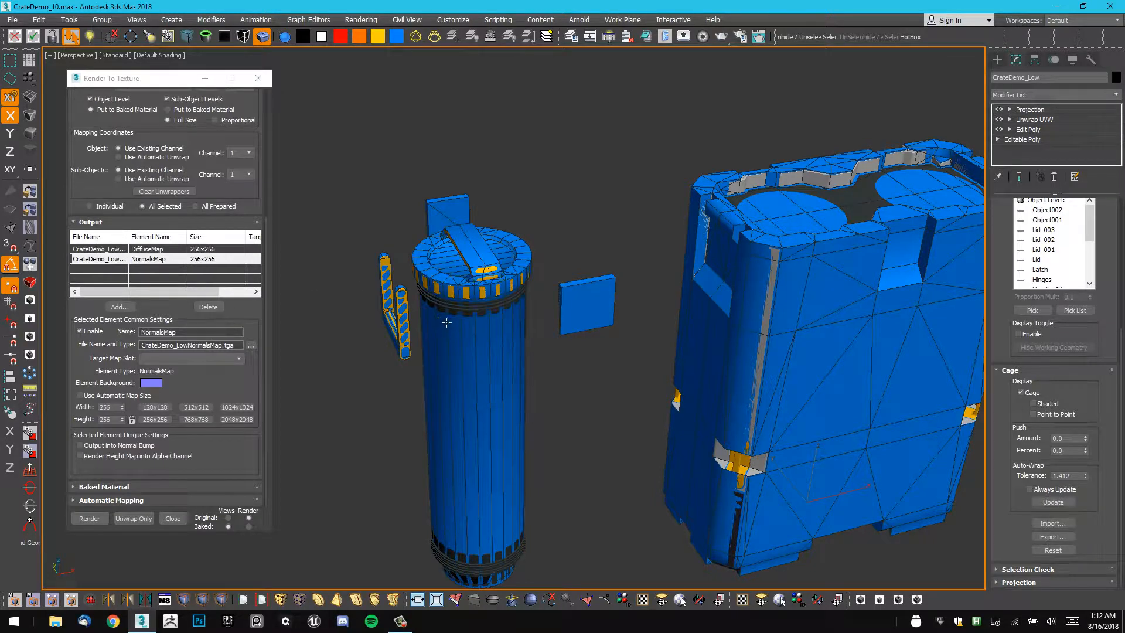
click(120, 307)
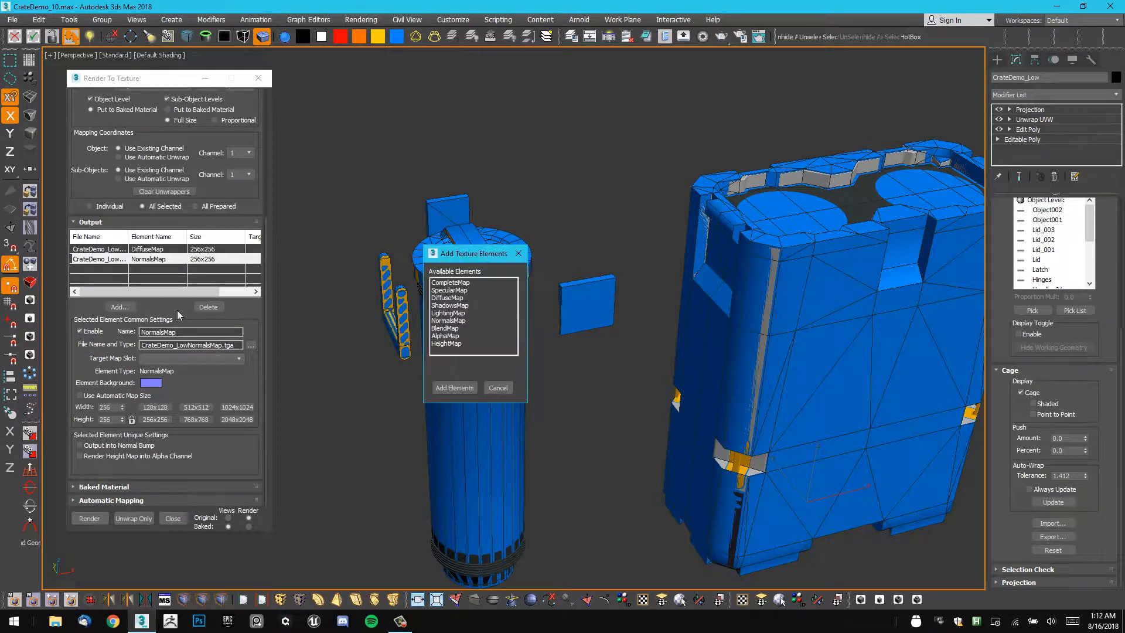
double_click(451, 315)
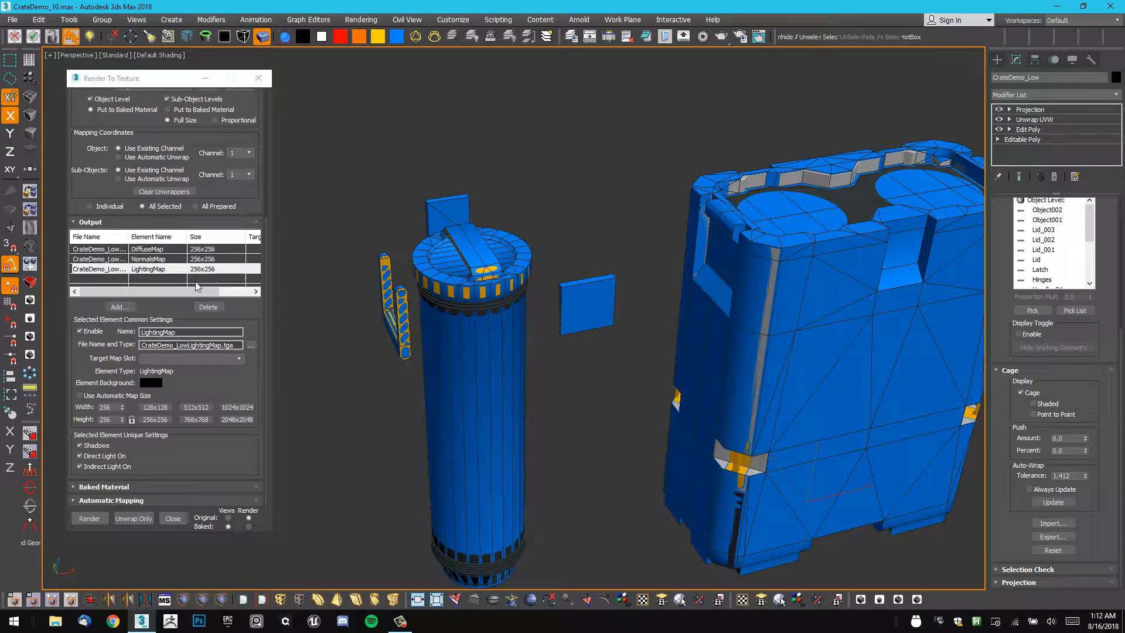
Review the settings of the DiffuseMap, NormalsMap and LightingMap elements in the output list.
click(198, 251)
click(198, 269)
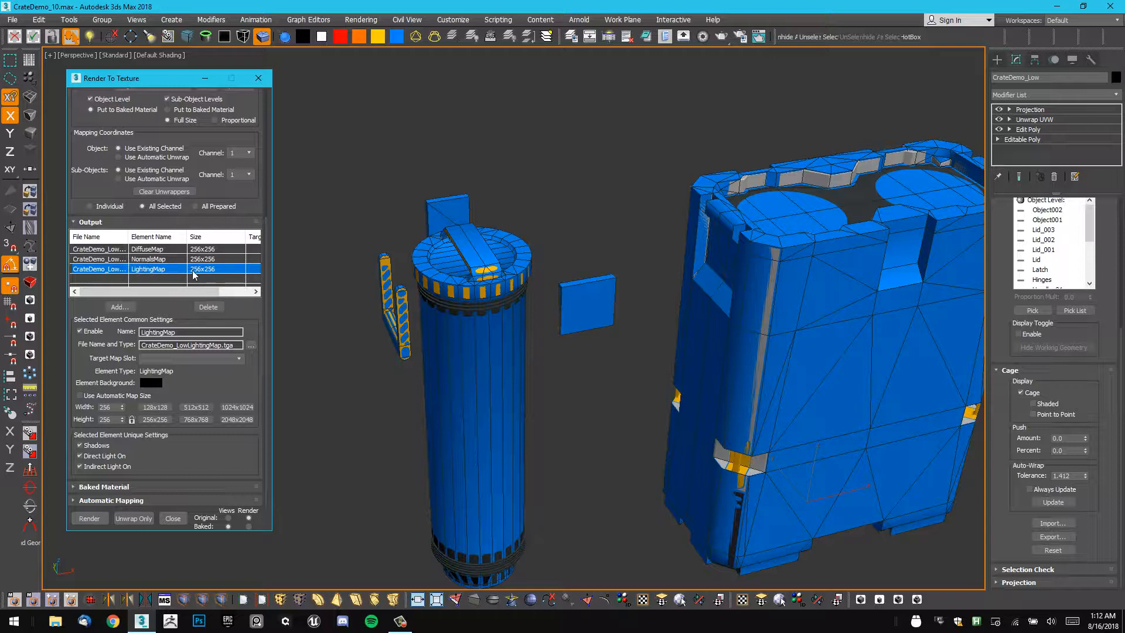
click(140, 251)
click(142, 259)
click(144, 269)
click(143, 259)
click(142, 251)
click(143, 260)
click(143, 269)
click(147, 259)
click(147, 250)
click(146, 259)
click(144, 269)
click(146, 259)
click(146, 251)
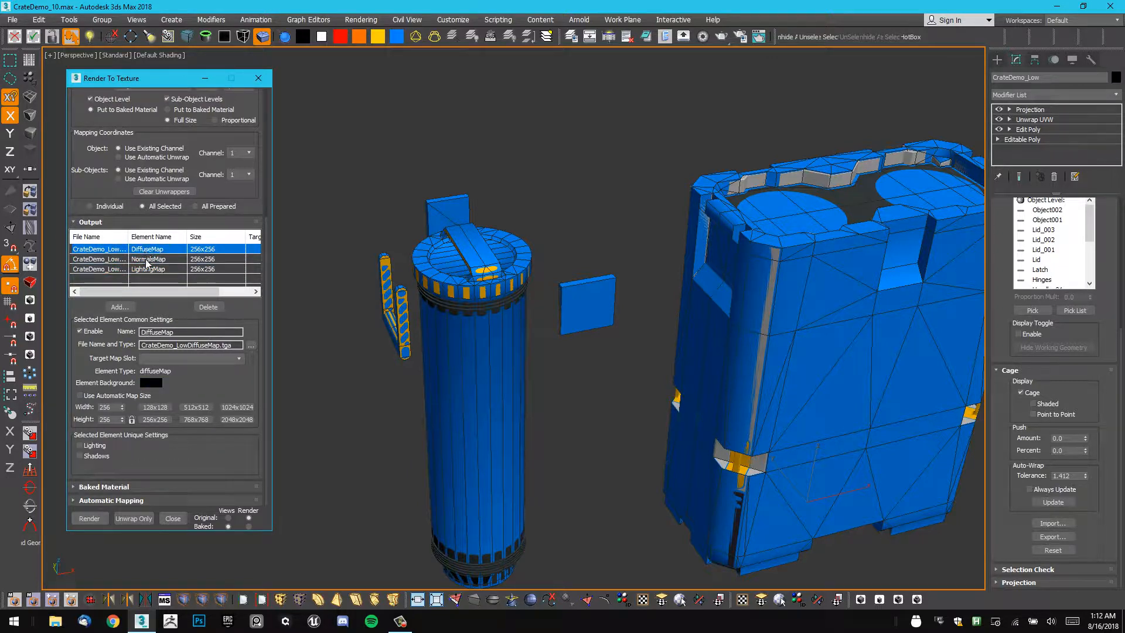
click(147, 259)
click(146, 269)
click(146, 259)
click(147, 250)
click(146, 269)
click(147, 259)
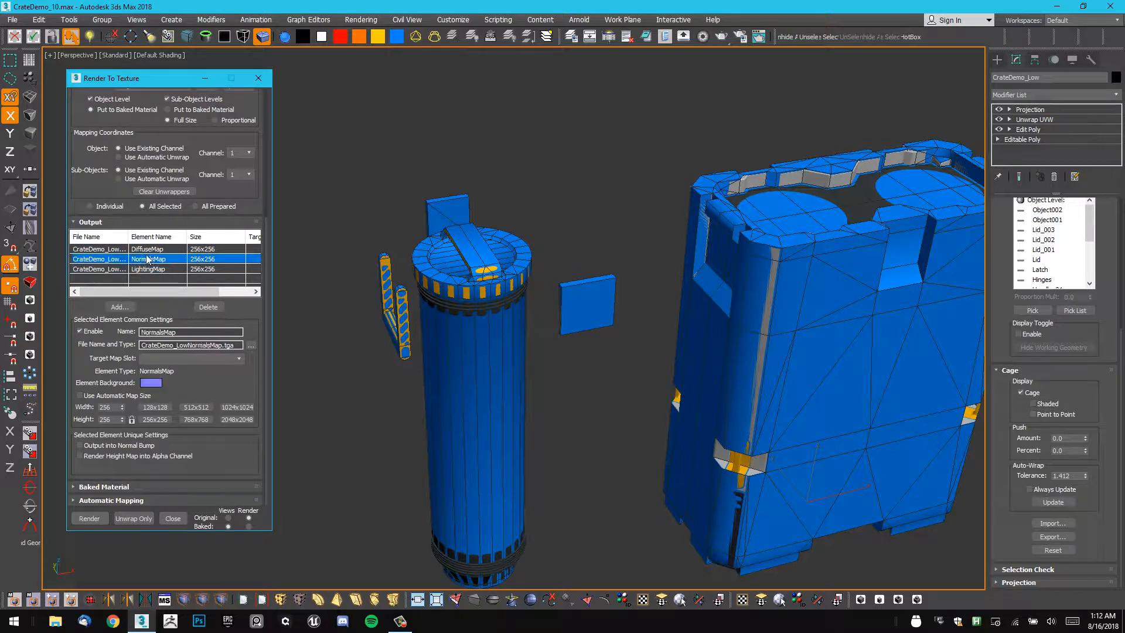
click(147, 250)
click(150, 260)
click(154, 267)
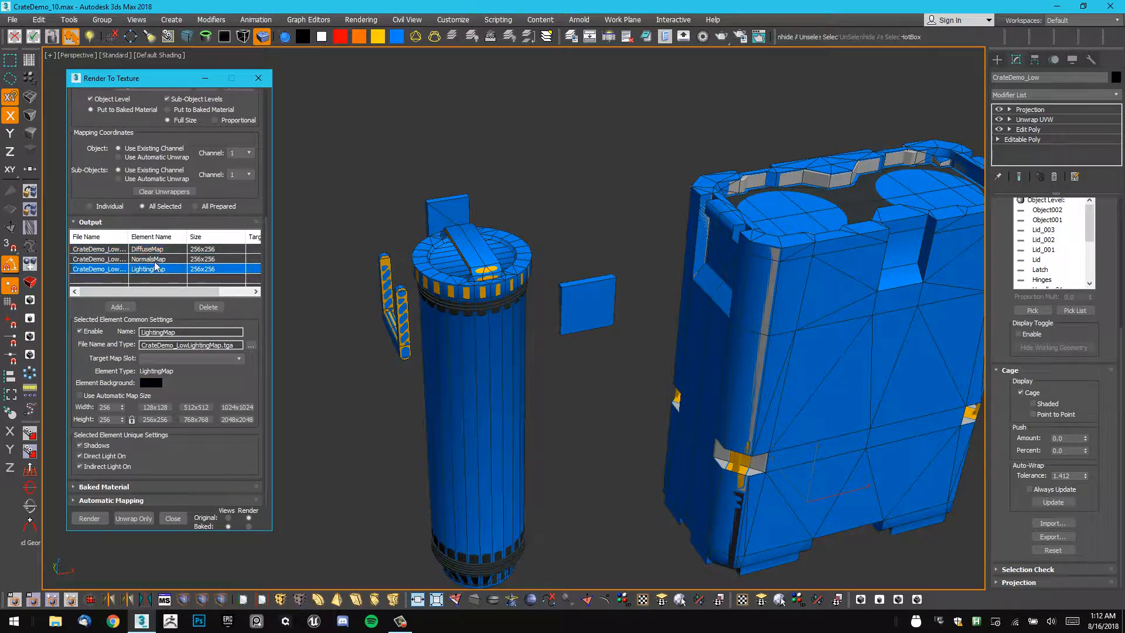
click(160, 259)
click(165, 250)
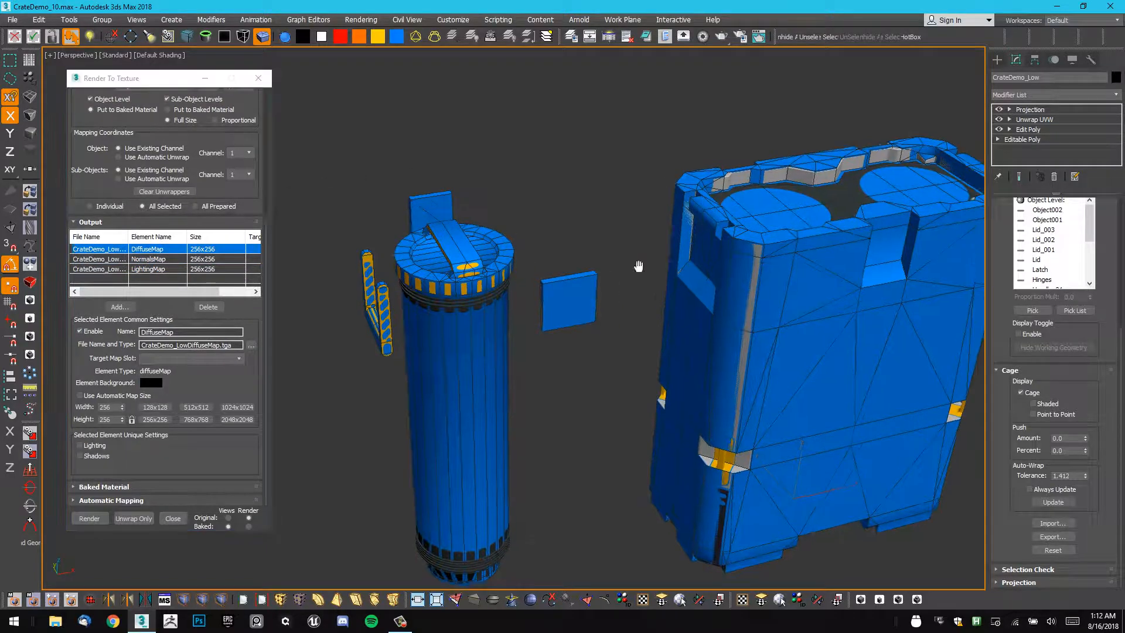
click(150, 259)
click(152, 269)
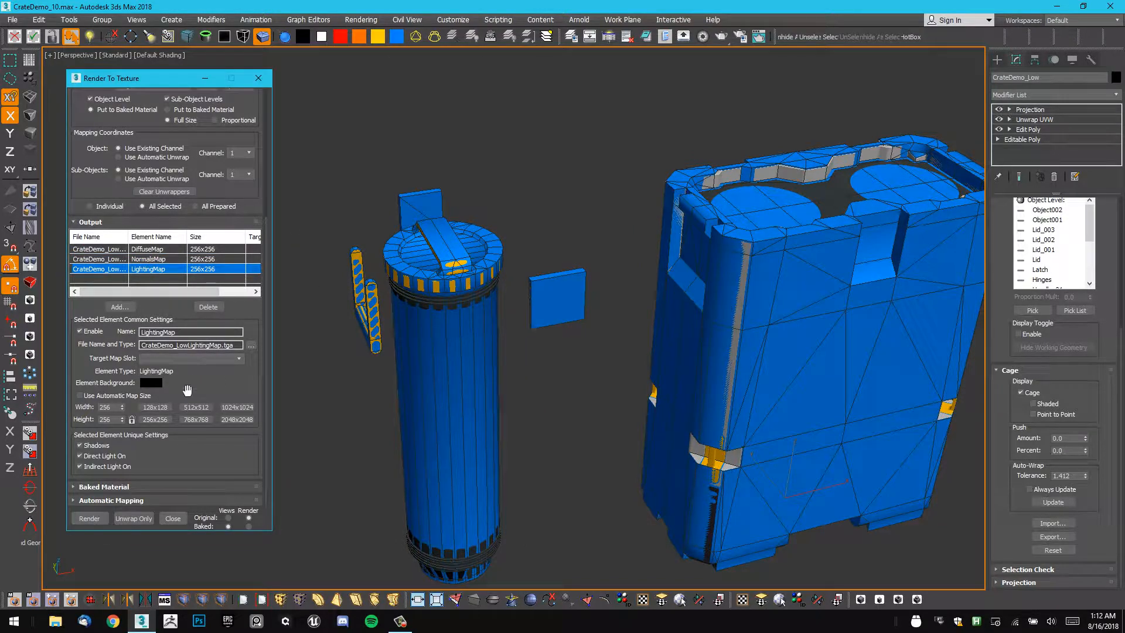
For the DiffuseMap element's output file, browse to the maps folder inside the CrateDemo folder on the Desktop.
click(217, 249)
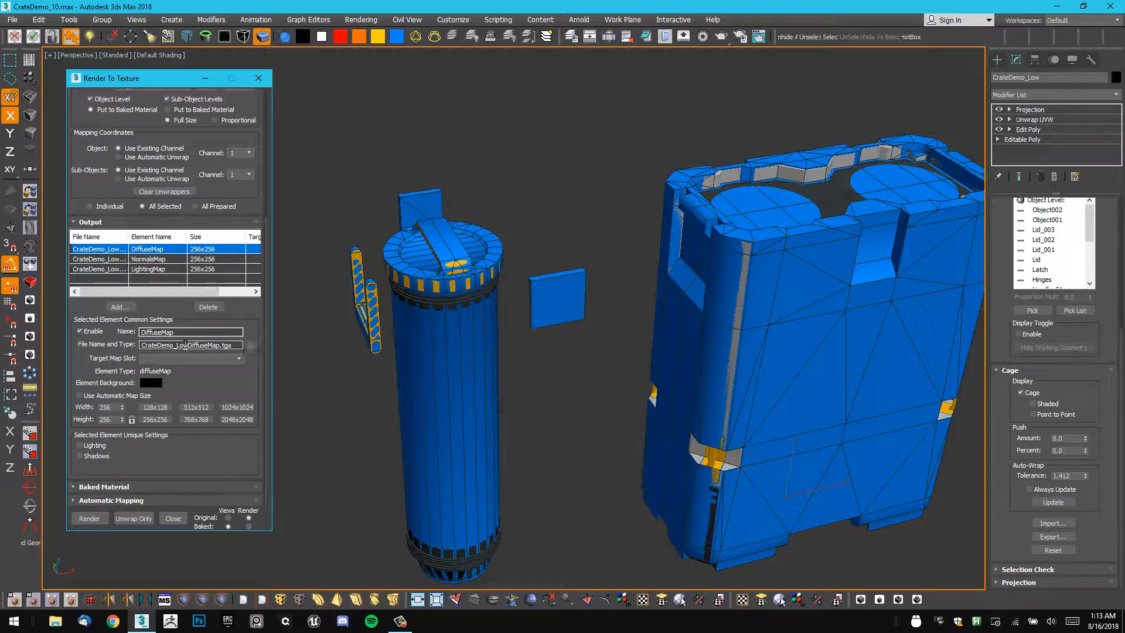
click(251, 345)
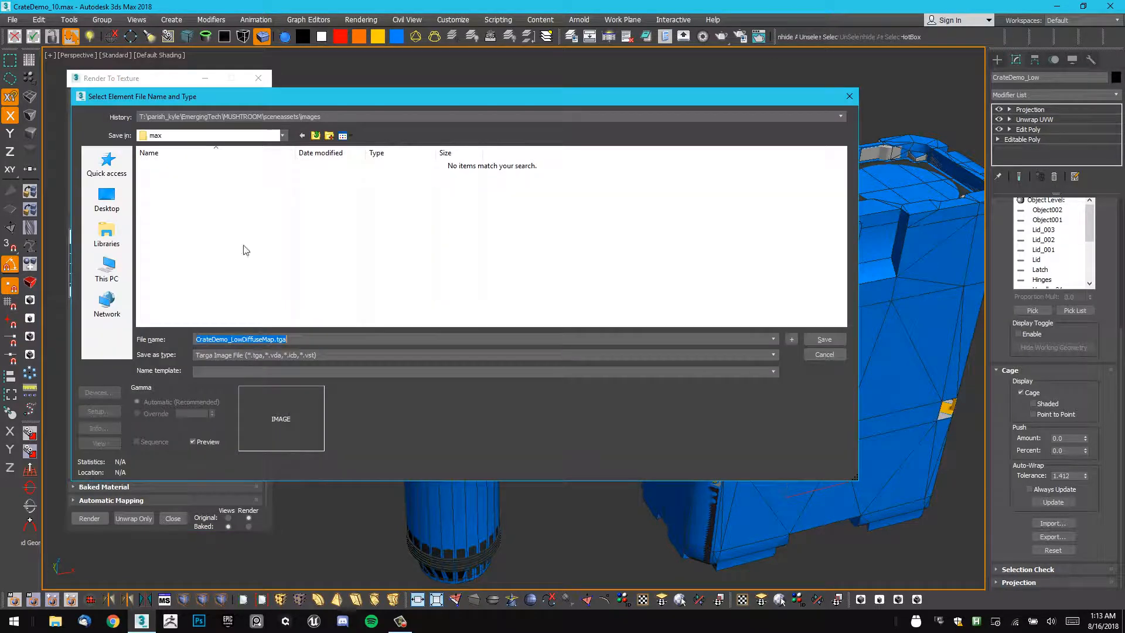
click(107, 201)
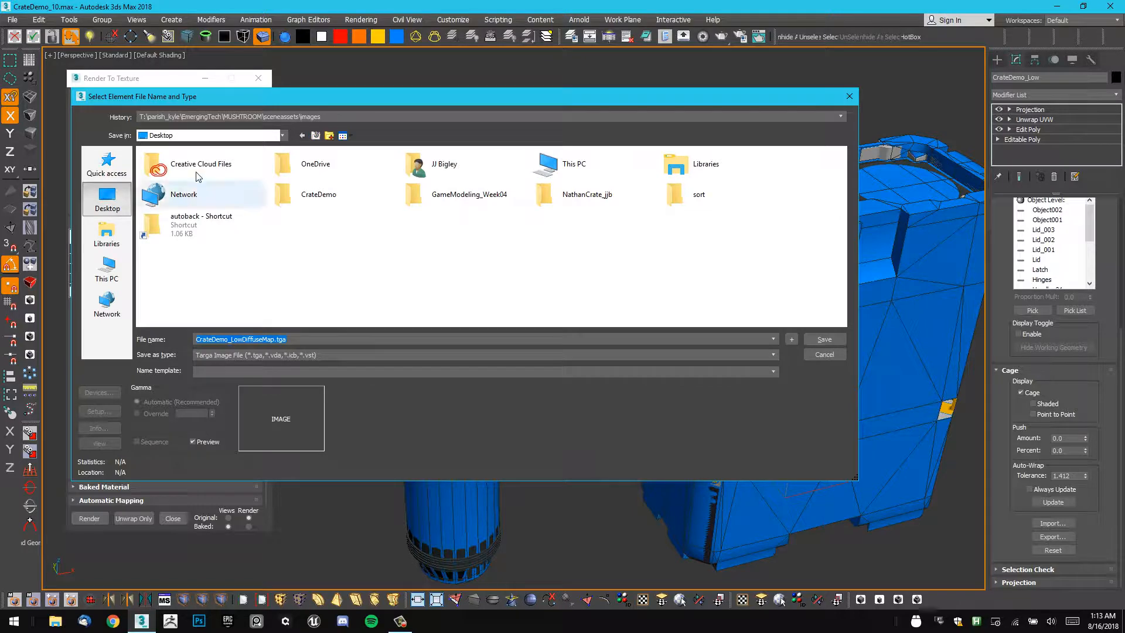
double_click(340, 197)
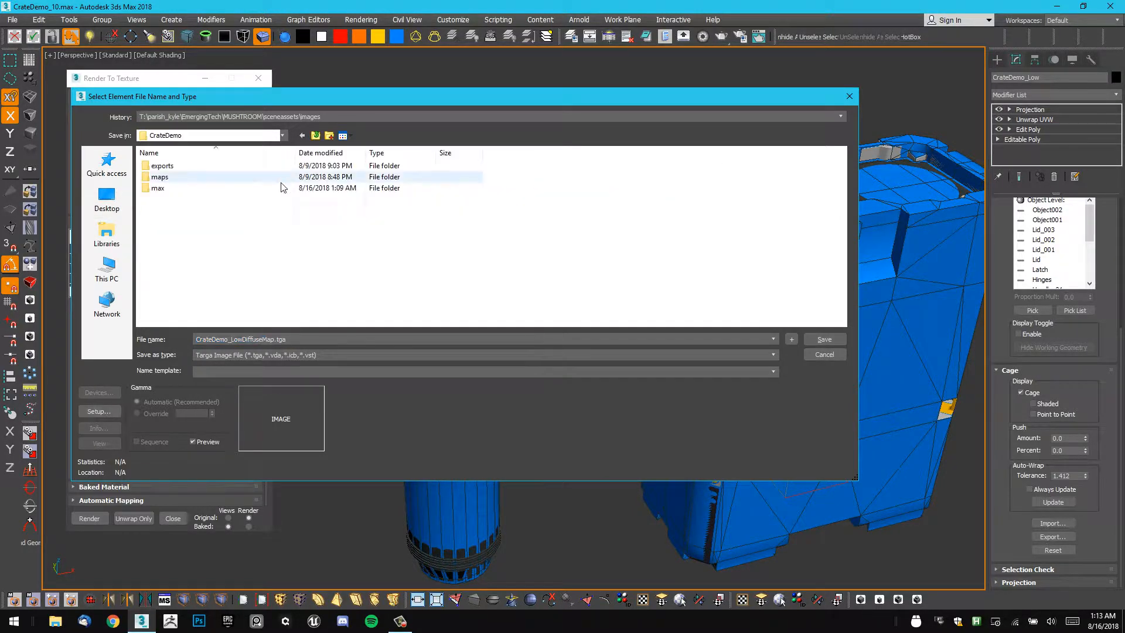
double_click(170, 178)
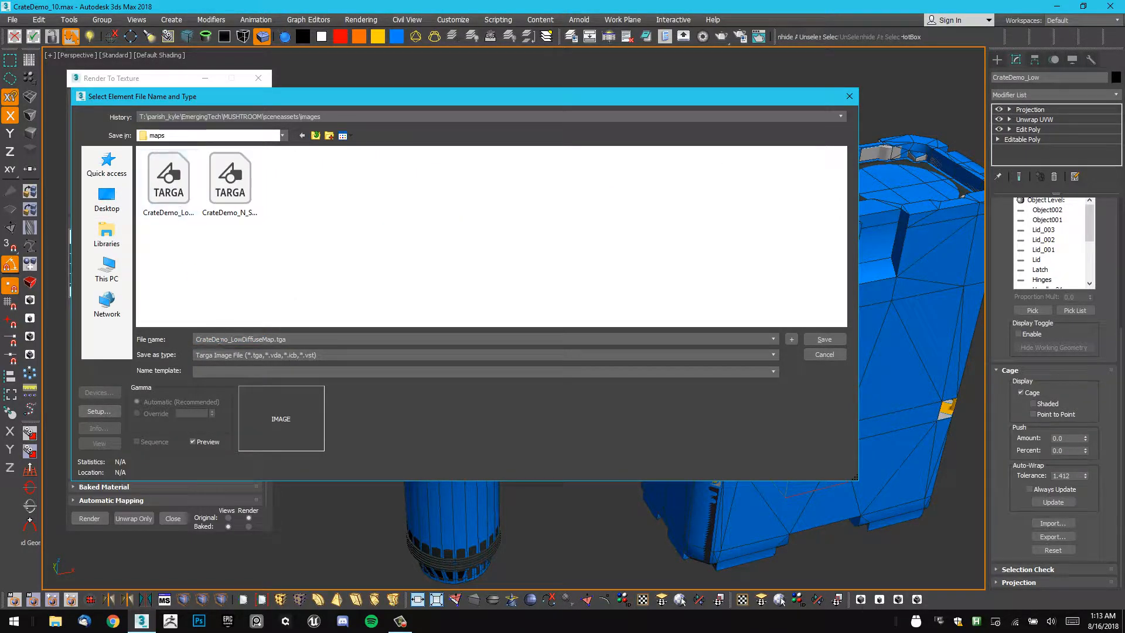
Create a junk folder inside maps and move CrateDemo_LowAutoSMOOTH.tga and CrateDemo_N_SG1.tga into it.
drag(236, 103, 523, 94)
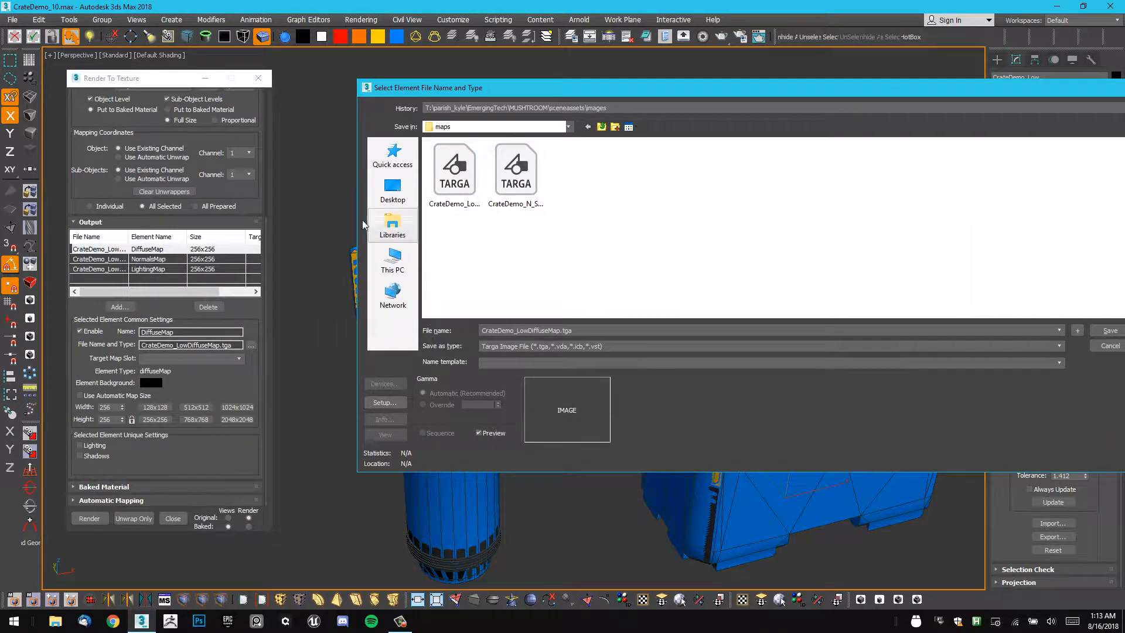
click(615, 126)
text(junk)
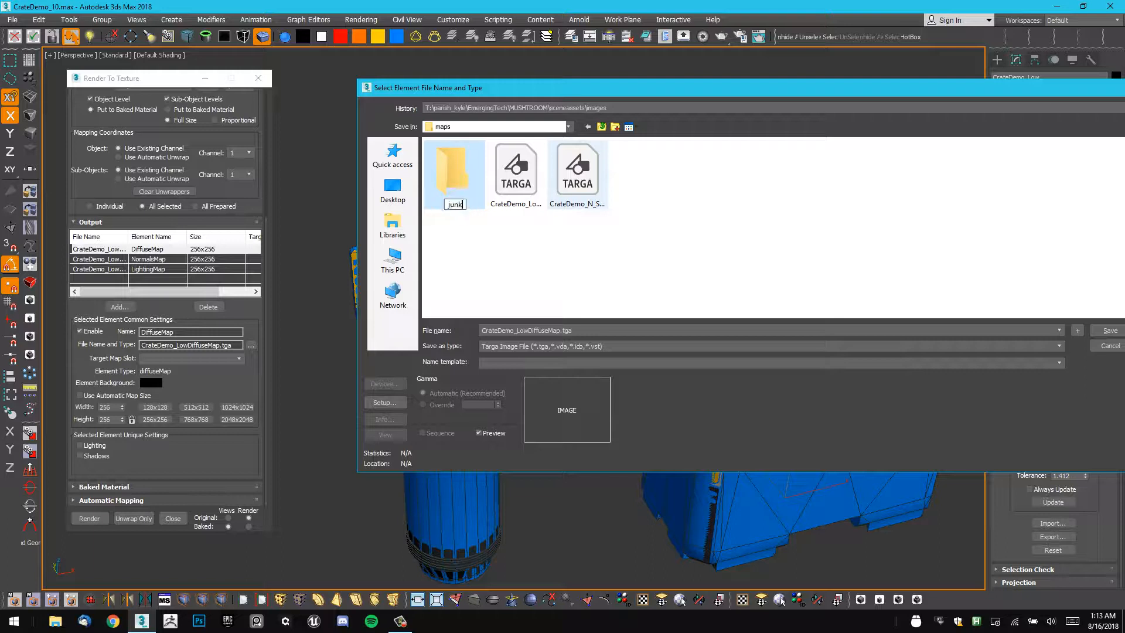
click(529, 182)
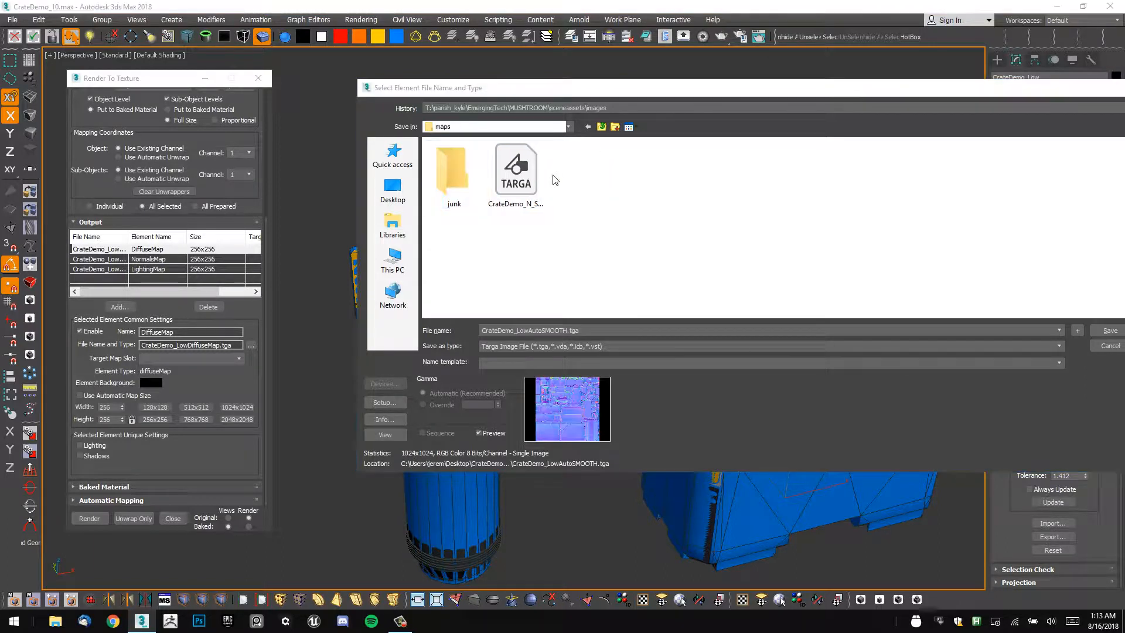
drag(529, 181, 454, 175)
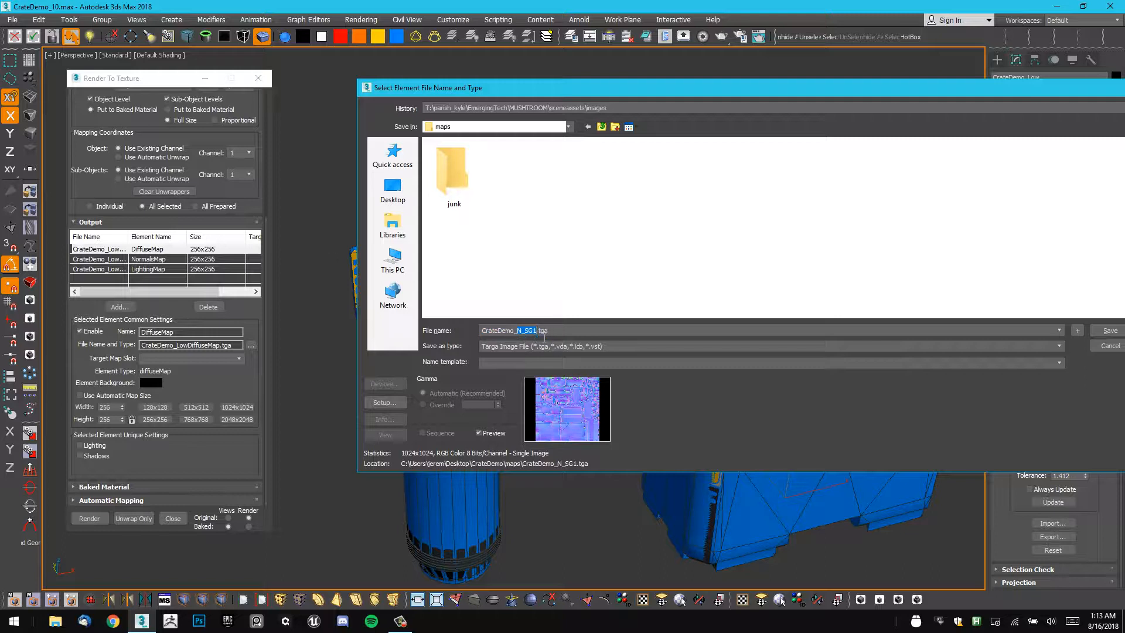
Name the DiffuseMap output file CrateDemo_D.tga and accept the 24-bit compressed Targa settings.
text(D)
click(1110, 330)
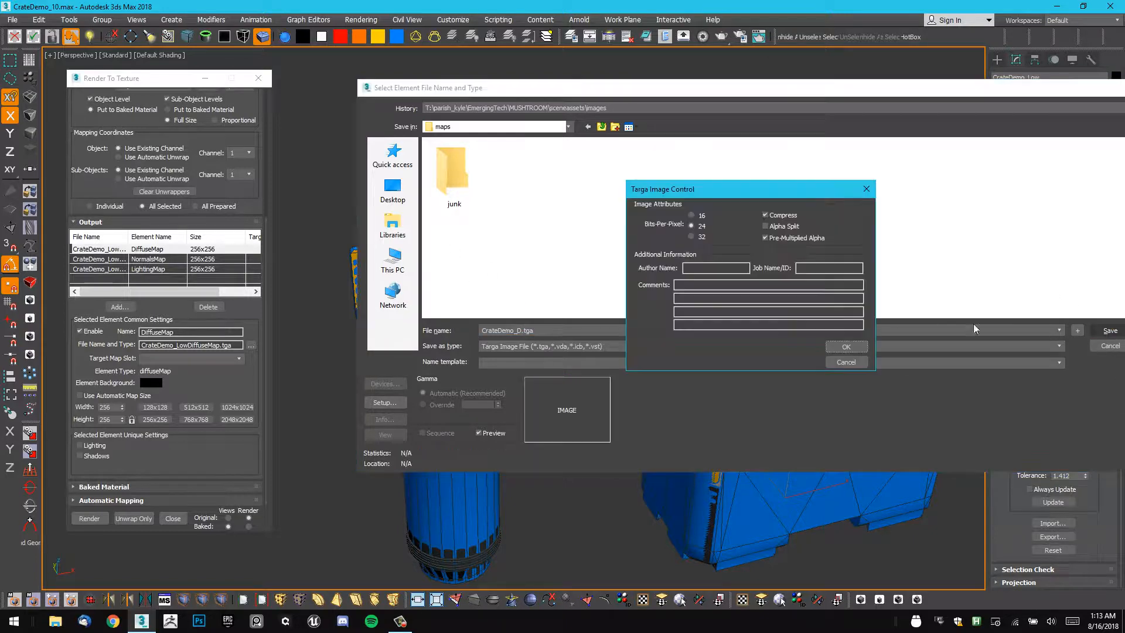
click(847, 346)
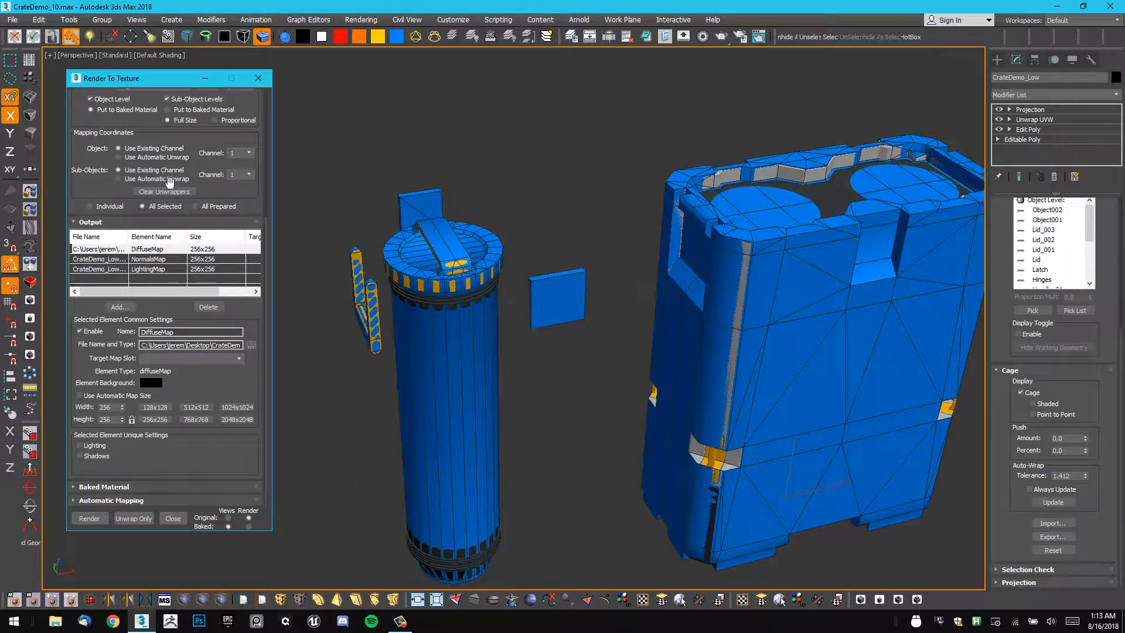
Set the NormalsMap element's output file to CrateDemo_N in the maps folder, accepting the 24-bit compressed Targa settings.
click(158, 259)
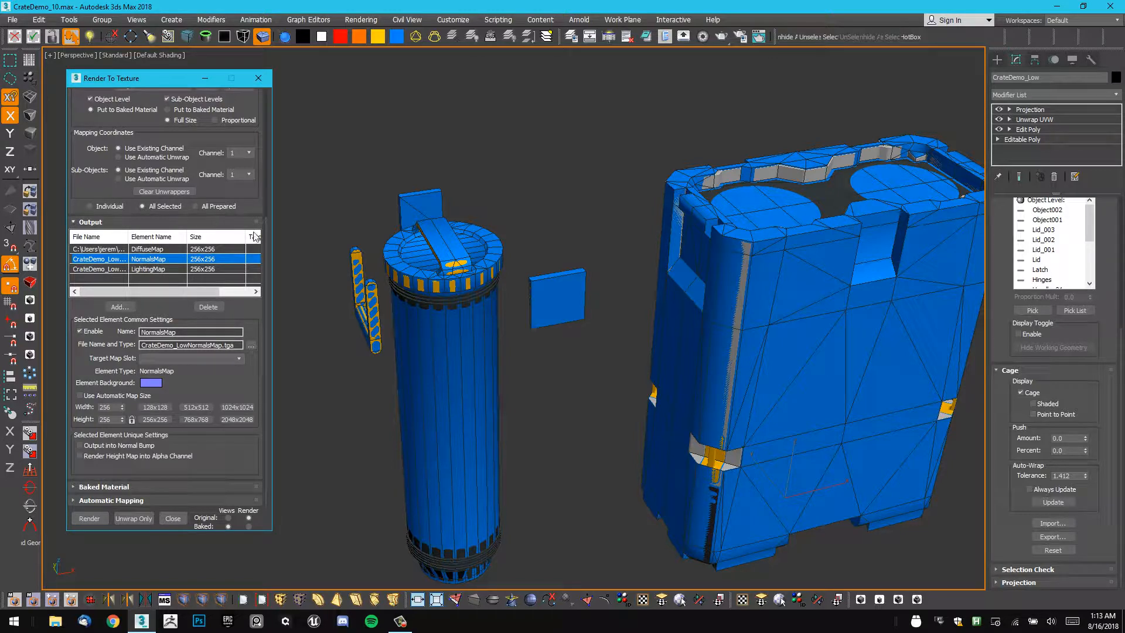
click(251, 345)
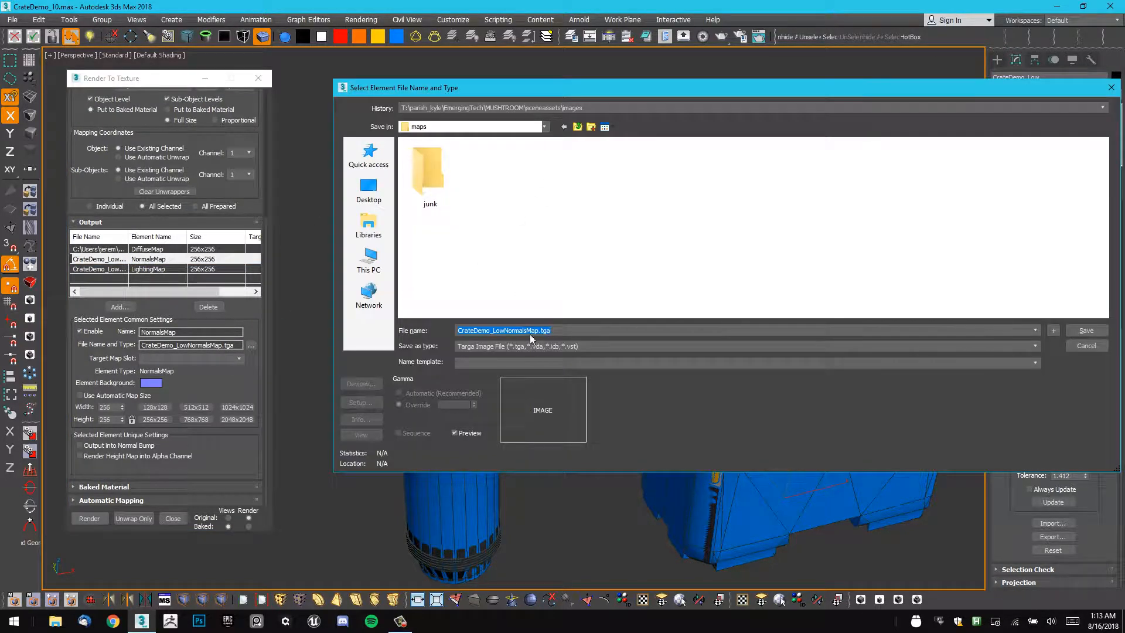
drag(534, 332, 491, 345)
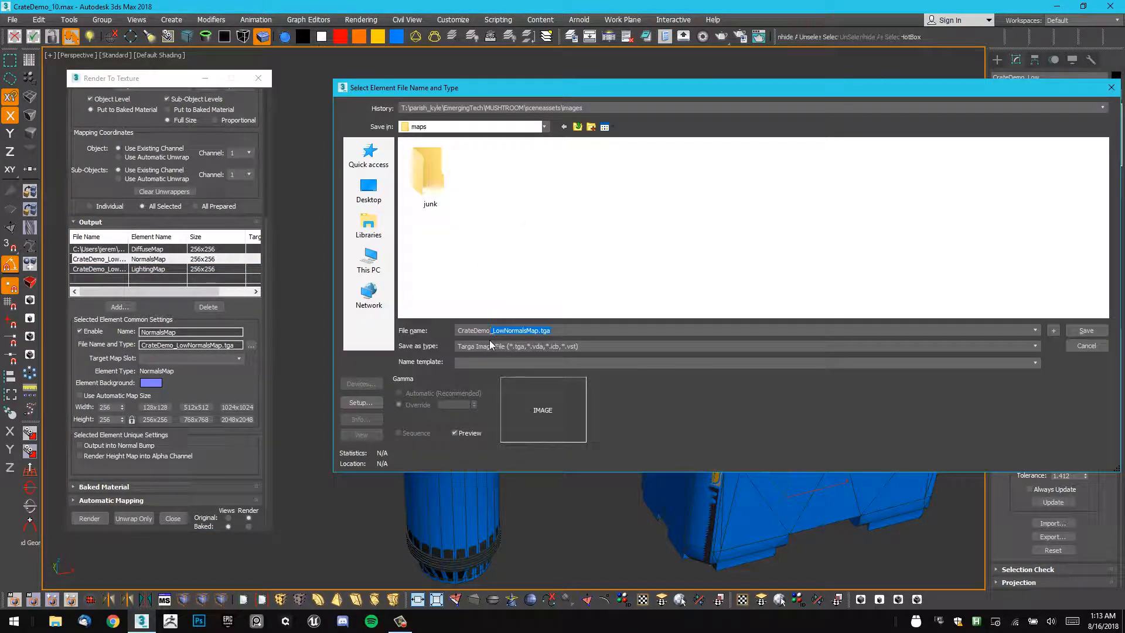
text(_N)
key(Return)
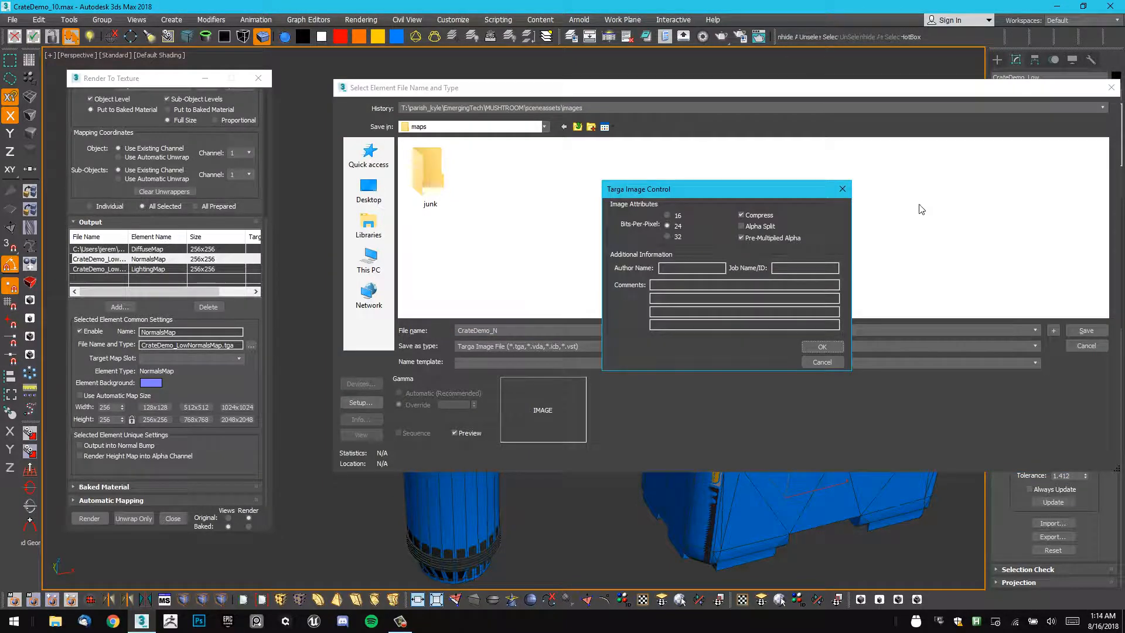
click(822, 351)
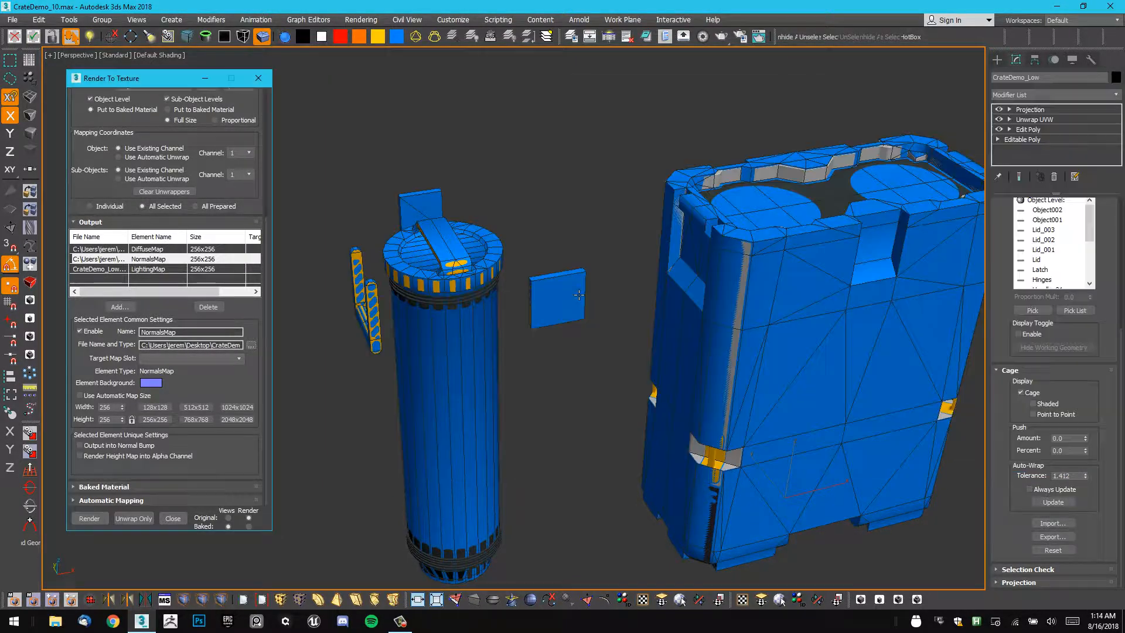
Set the LightingMap element's output file to CrateDemo_AO in the maps folder, accepting the 24-bit compressed Targa settings.
click(208, 271)
click(251, 345)
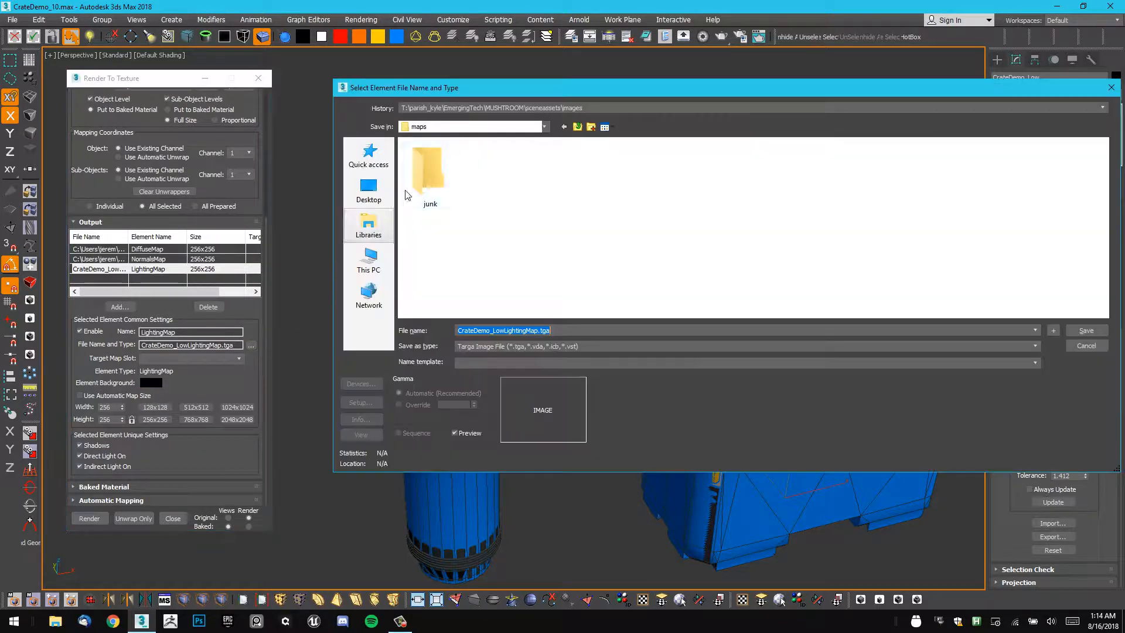
drag(551, 330, 495, 338)
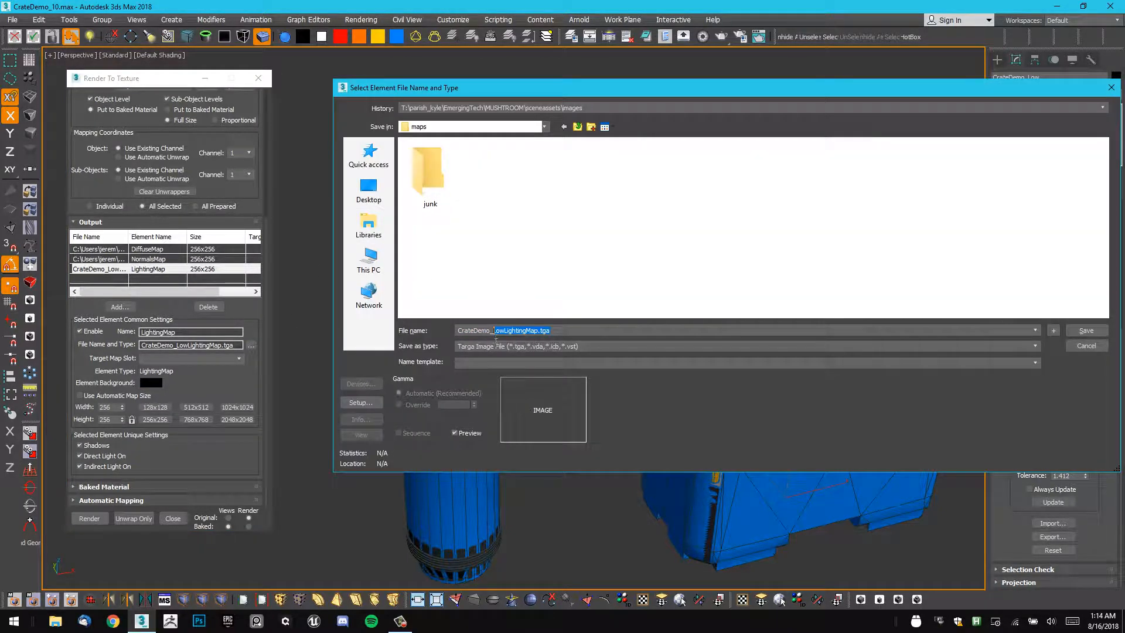
key(BackSpace)
text(AO)
click(1086, 331)
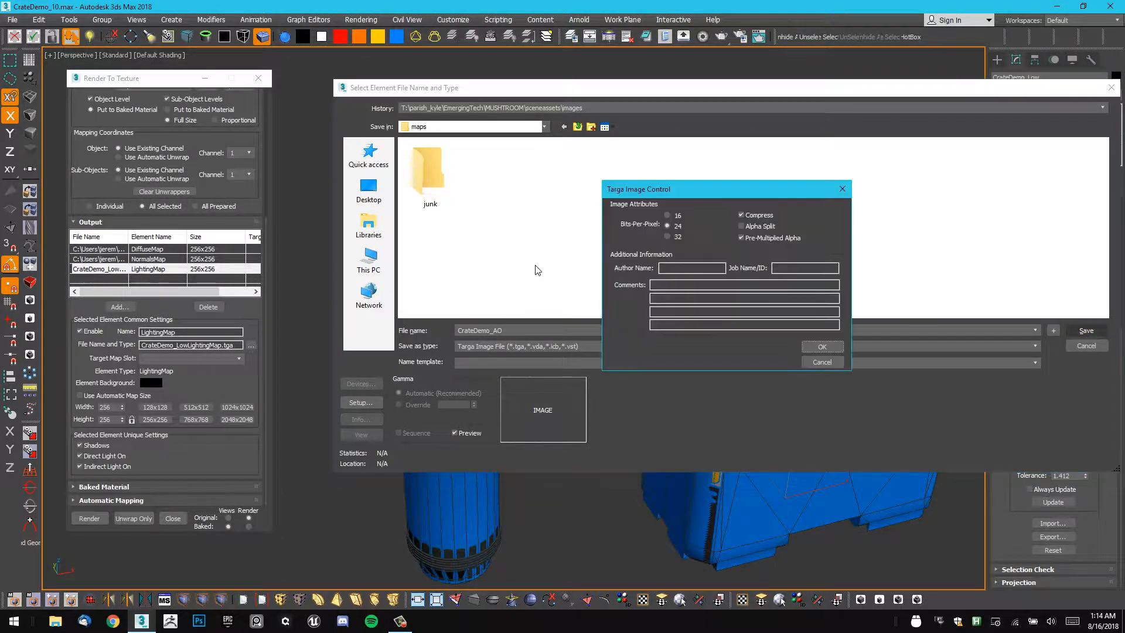
click(822, 346)
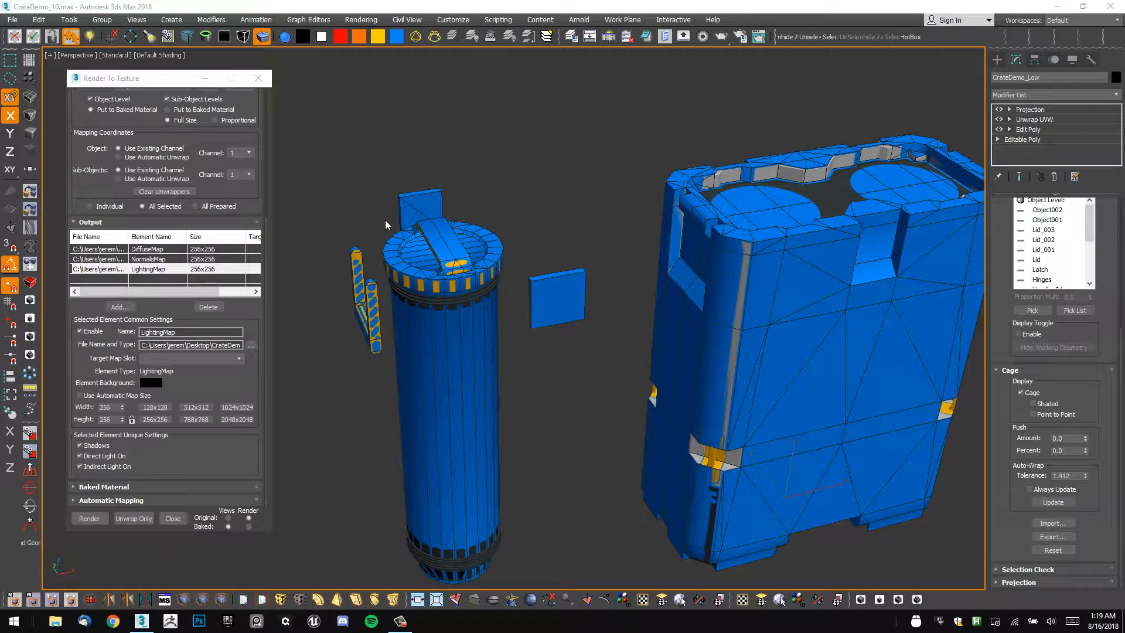
Review the projection options of CrateDemo_Low, including the method, resolve hit and normal map space settings.
drag(204, 201, 195, 408)
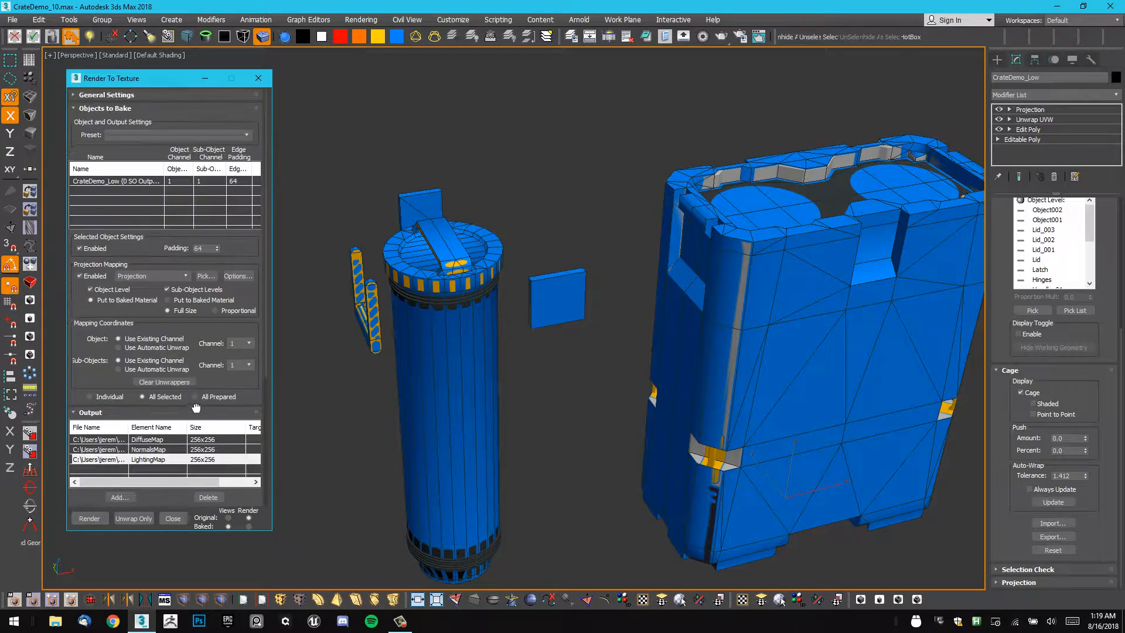
drag(210, 314, 209, 310)
click(237, 273)
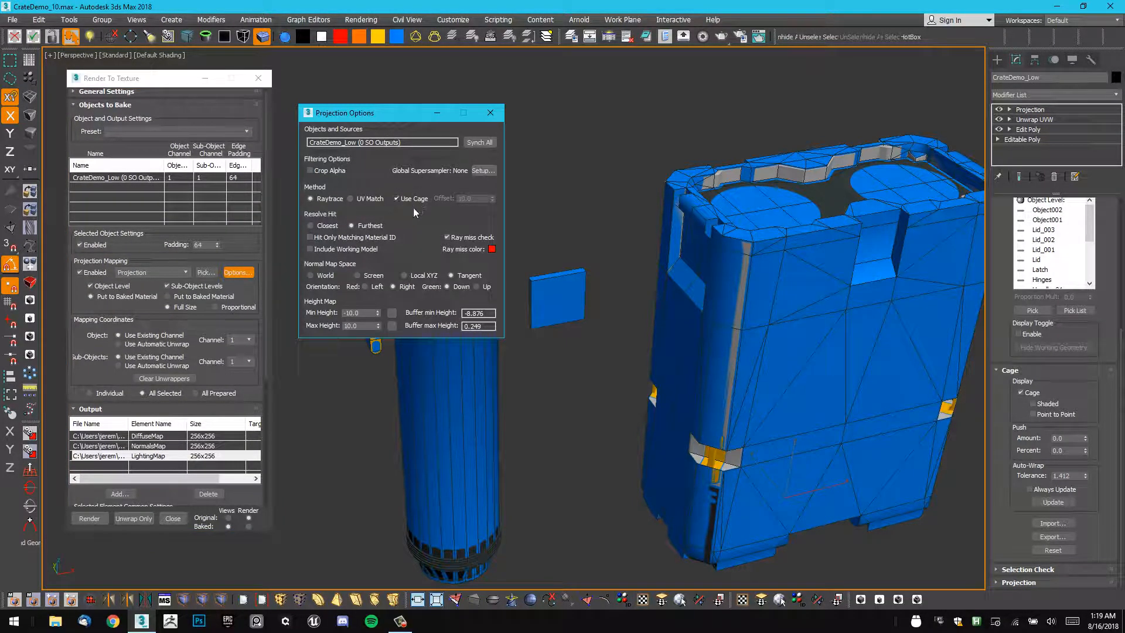
click(491, 113)
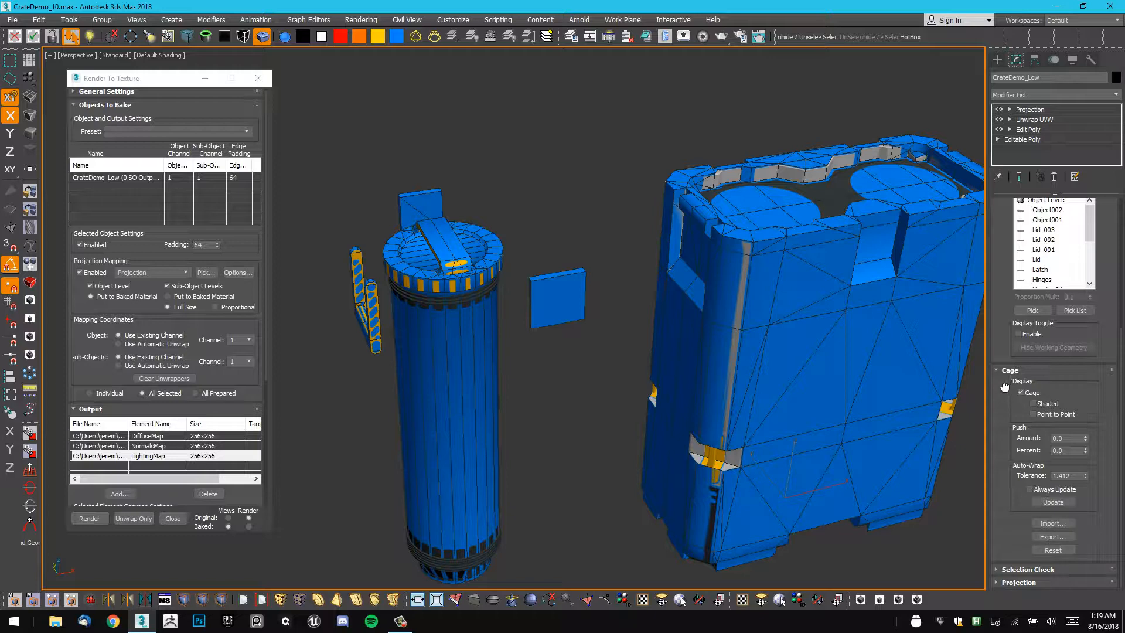
Display the projection cage shaded and push it slightly outward so it encloses the details around the canister's base.
click(1034, 404)
mouse_move(594, 276)
alt+middle_down()
mouse_move(485, 284)
mouse_move(578, 287)
mouse_move(574, 246)
alt+middle_up()
middle_drag(574, 293, 549, 170)
alt+middle_drag(498, 261, 514, 123)
scroll(511, 370, up, 8)
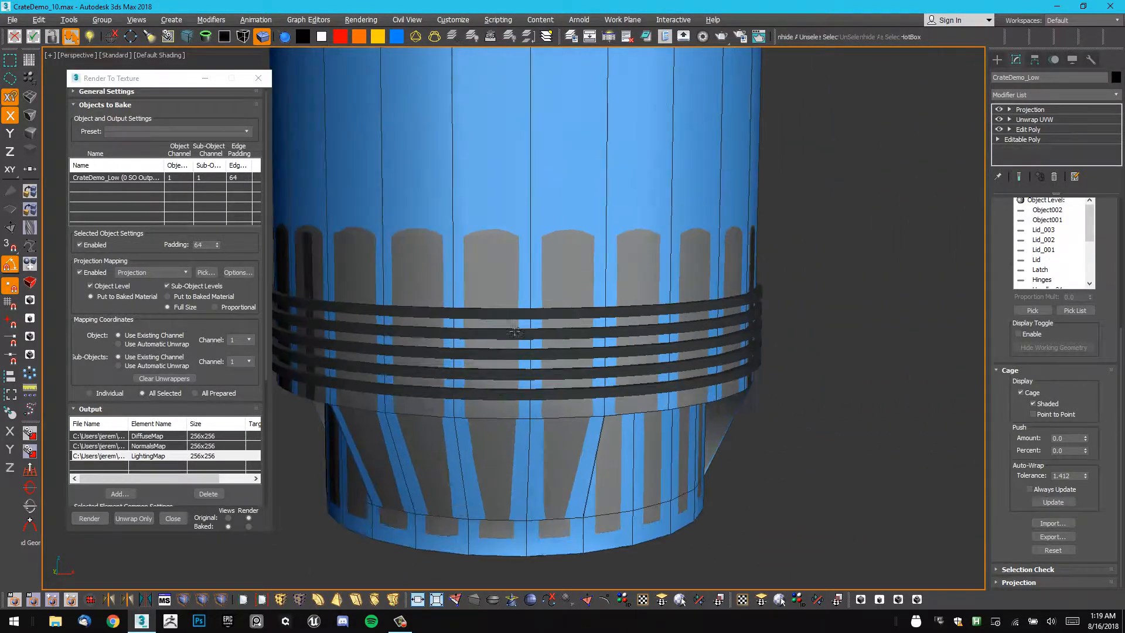
middle_drag(521, 315, 525, 313)
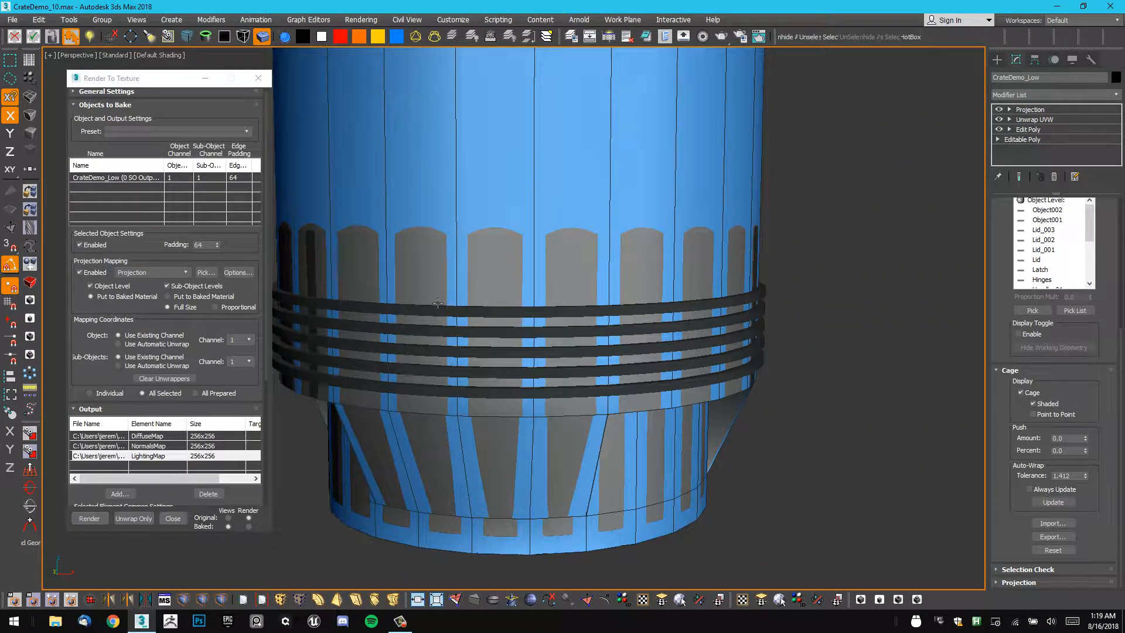
drag(1085, 437, 1083, 160)
Examine the cage's coverage around the crate lid, crate body, canister cap and handles.
scroll(762, 183, down, 5)
middle_drag(738, 182, 736, 404)
scroll(572, 304, up, 5)
alt+middle_drag(572, 304, 540, 631)
scroll(654, 313, down, 5)
scroll(486, 302, up, 4)
scroll(608, 322, down, 3)
scroll(782, 310, down, 2)
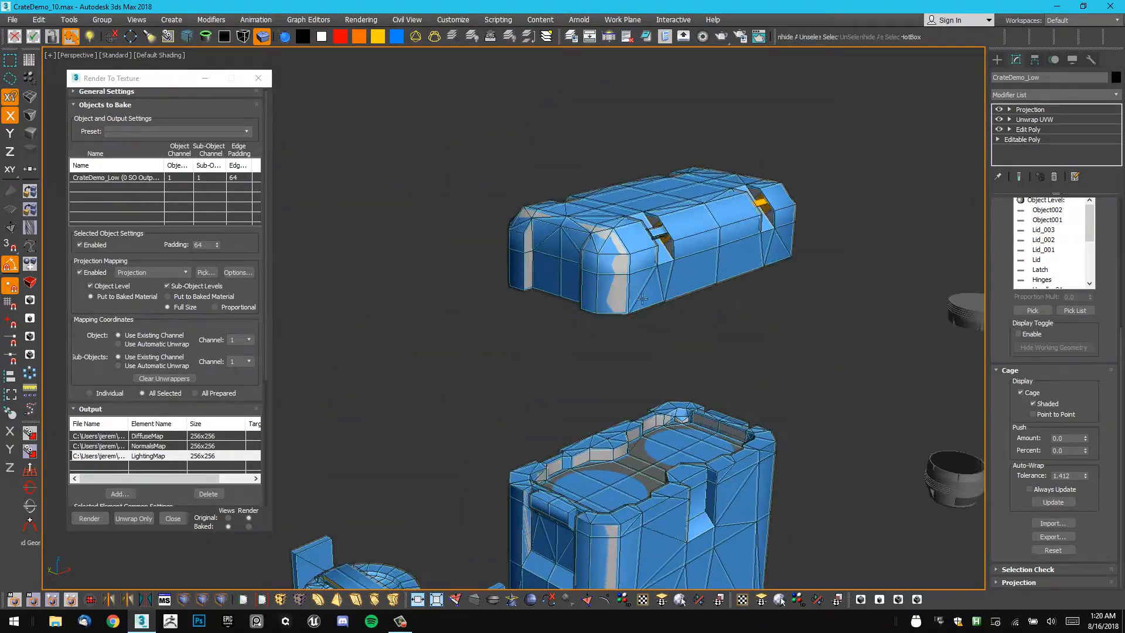
scroll(630, 283, up, 5)
alt+middle_drag(631, 278, 451, 318)
scroll(450, 319, up, 5)
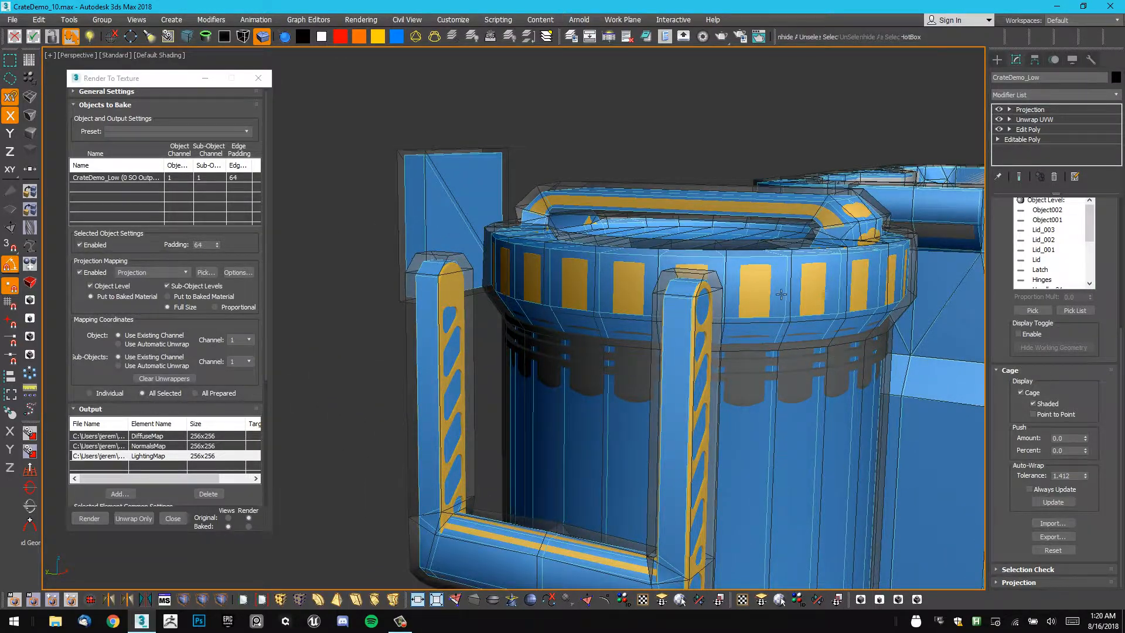
scroll(781, 294, down, 8)
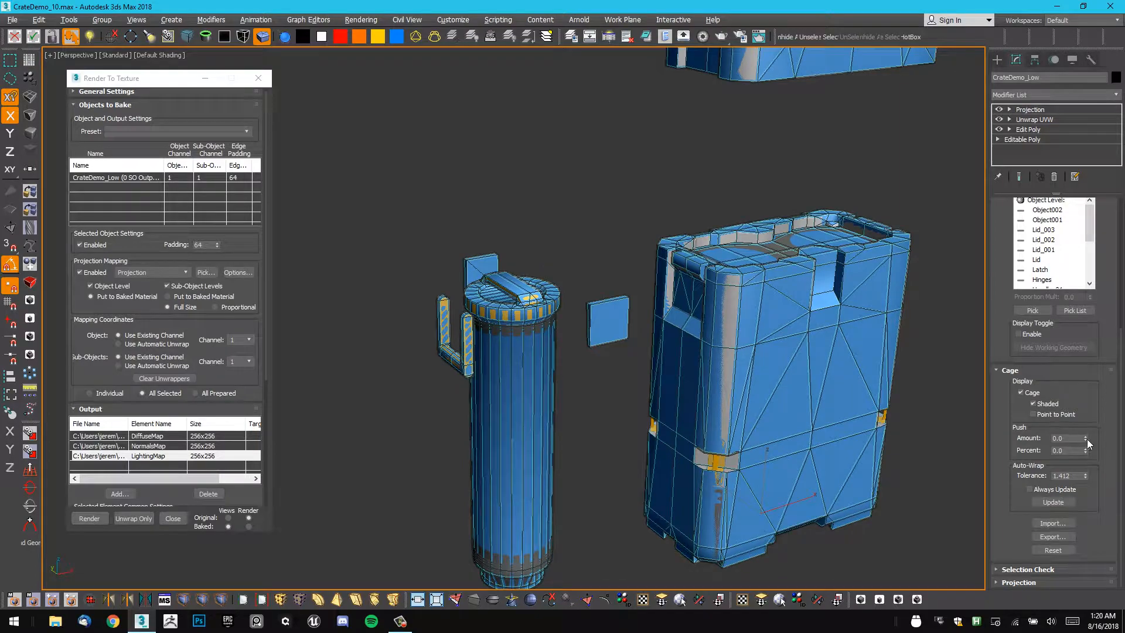
Try pushing the cage far outward, check its overlaps around the canister's handle, and undo the push.
drag(1087, 439, 1112, 226)
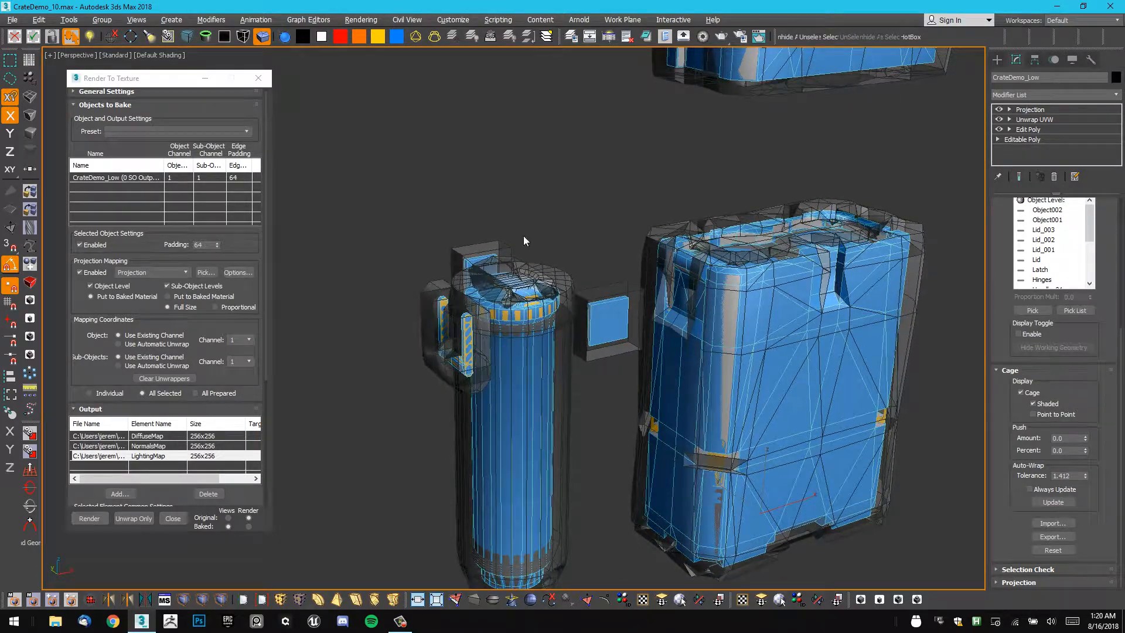
scroll(524, 240, up, 10)
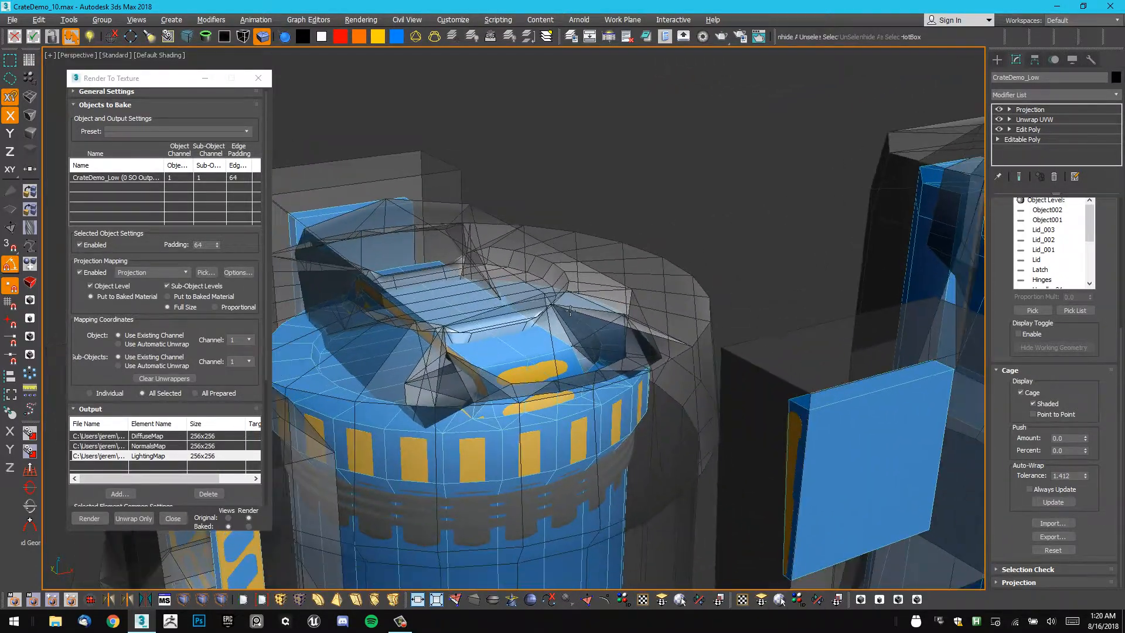
alt+middle_drag(570, 311, 613, 313)
key(ctrl+z)
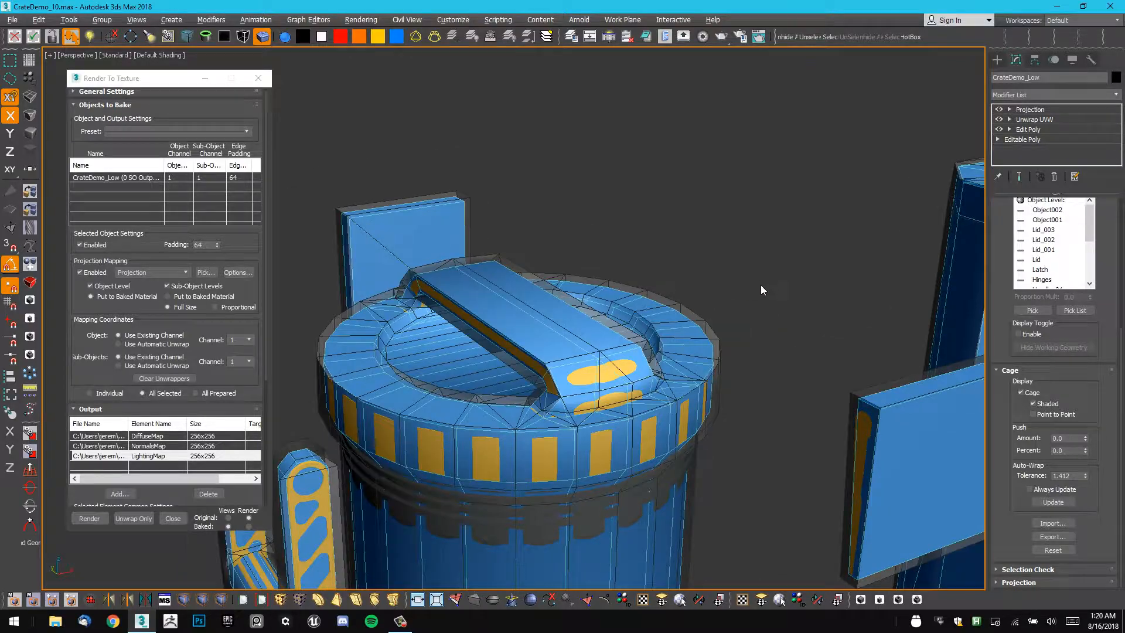
Duplicate CrateDemo_Low as a single independent copy, placed behind the original along the Y axis.
scroll(761, 284, down, 7)
middle_drag(949, 267, 675, 285)
alt+middle_drag(410, 364, 595, 309)
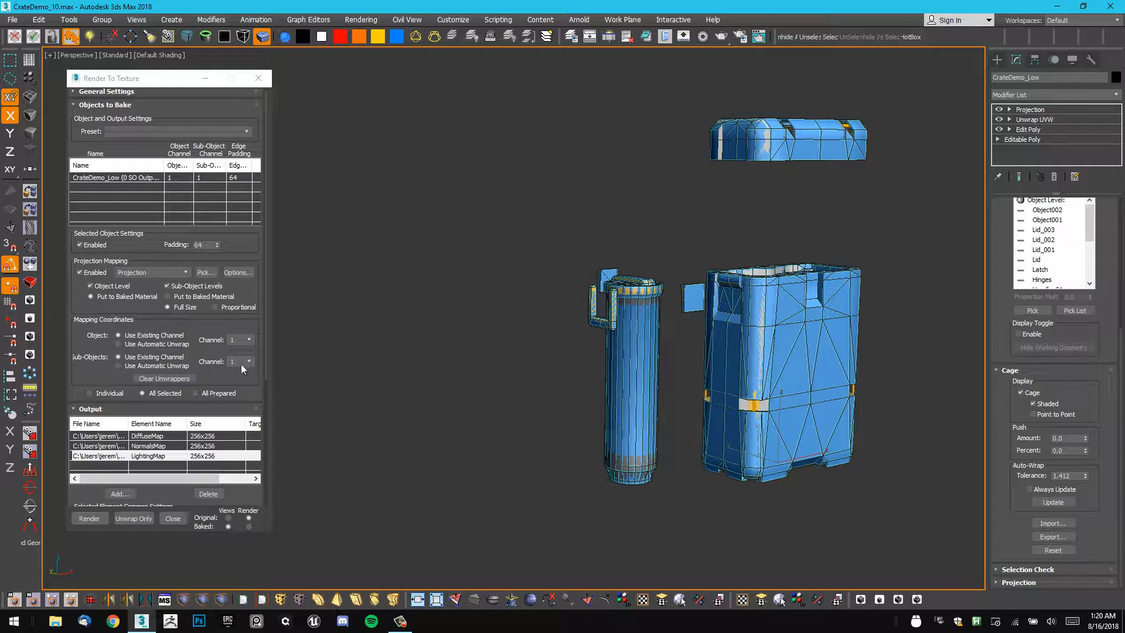
drag(238, 243, 230, 47)
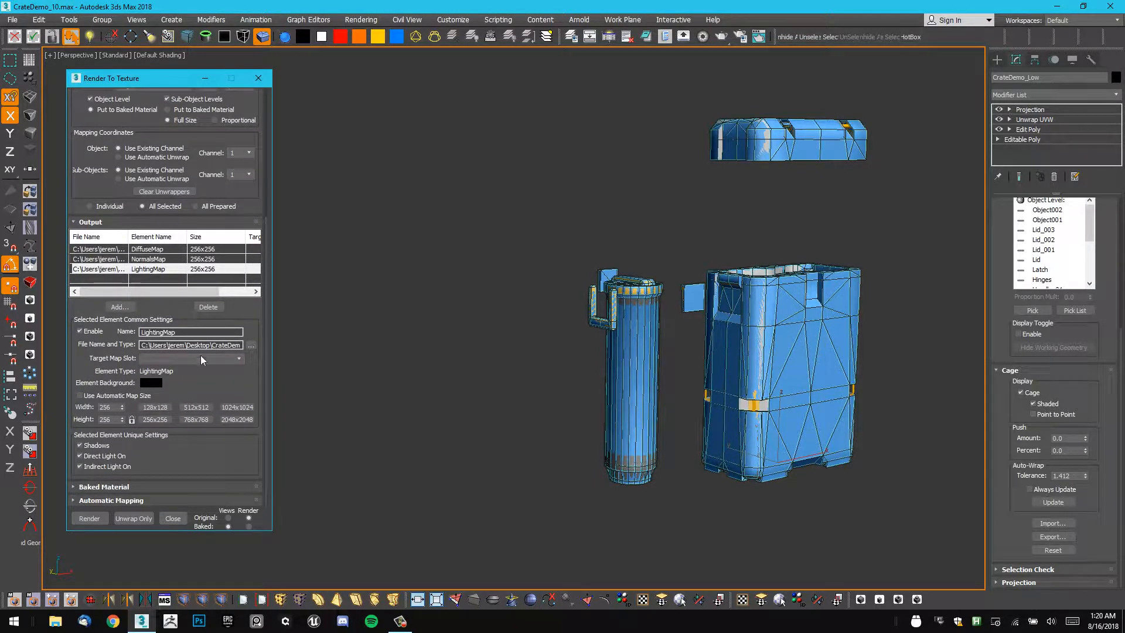
mouse_move(819, 343)
middle_down()
mouse_move(689, 327)
mouse_move(668, 352)
mouse_move(626, 302)
mouse_move(583, 361)
middle_up()
scroll(622, 270, up, 2)
key(w)
middle_drag(583, 361, 625, 400)
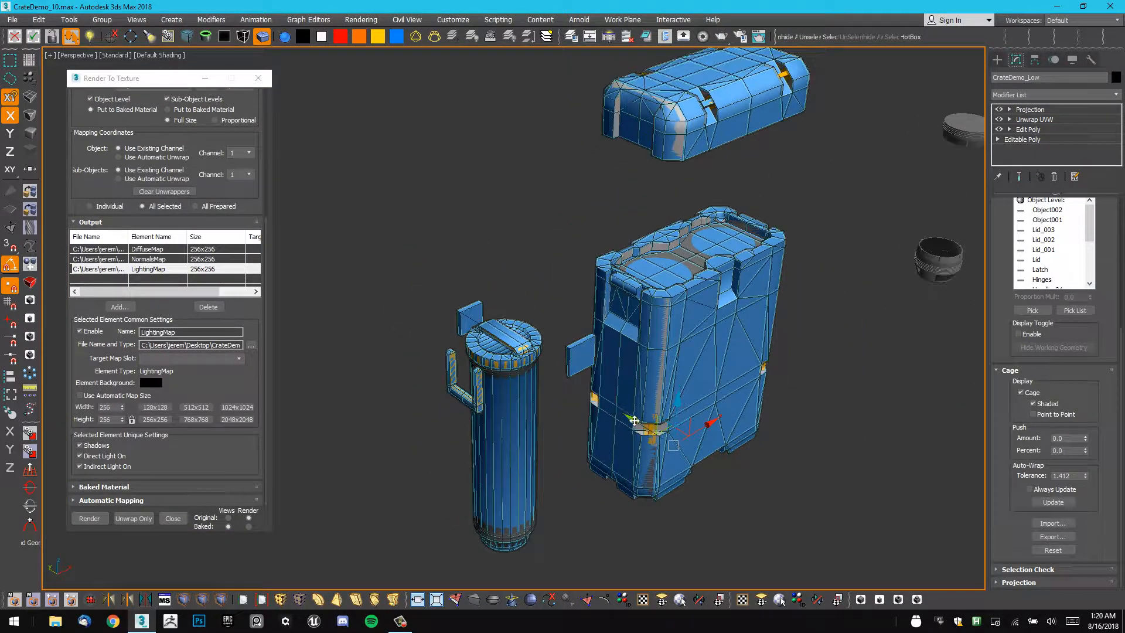
shift+drag(636, 422, 419, 253)
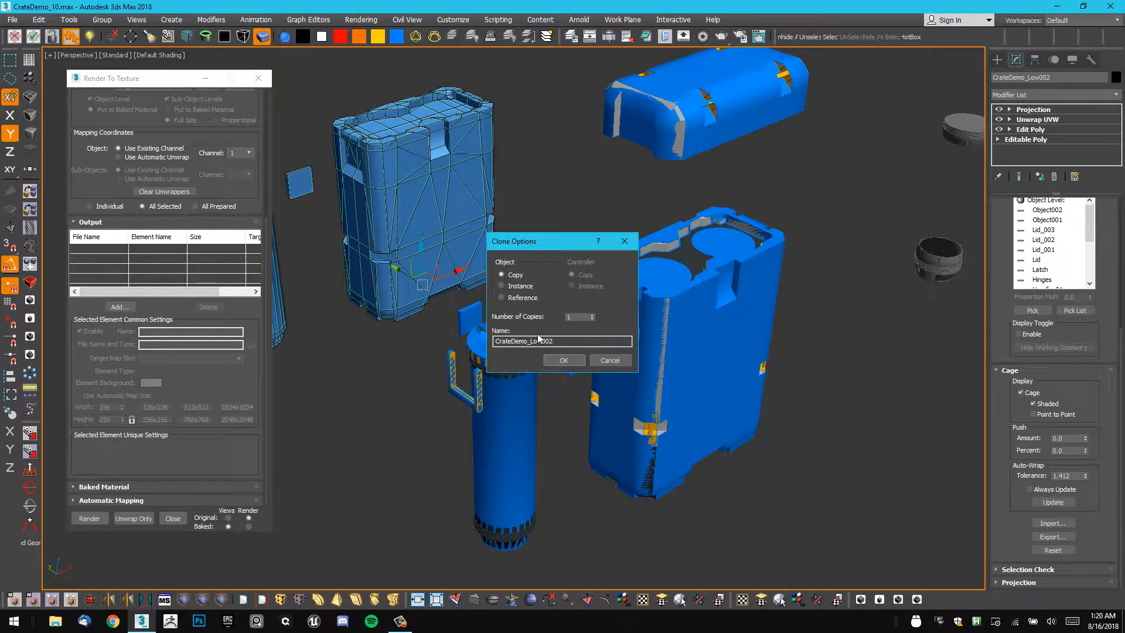
click(560, 360)
Collapse the duplicated crate's modifier stack to an Editable Poly and deselect the copy.
middle_drag(433, 269, 550, 384)
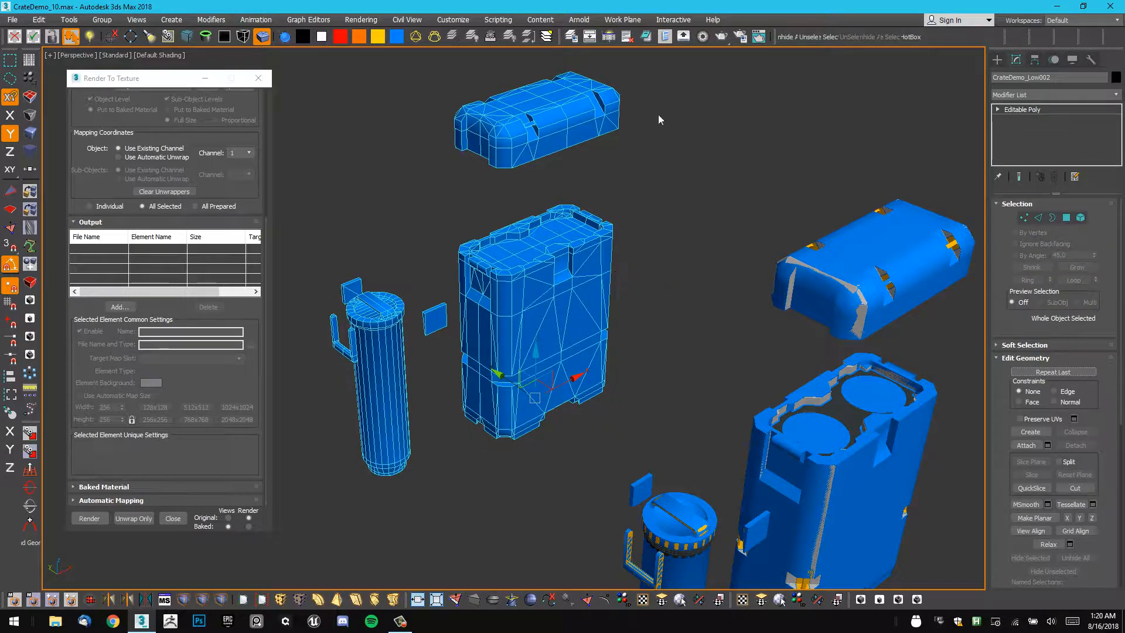
click(651, 289)
click(587, 277)
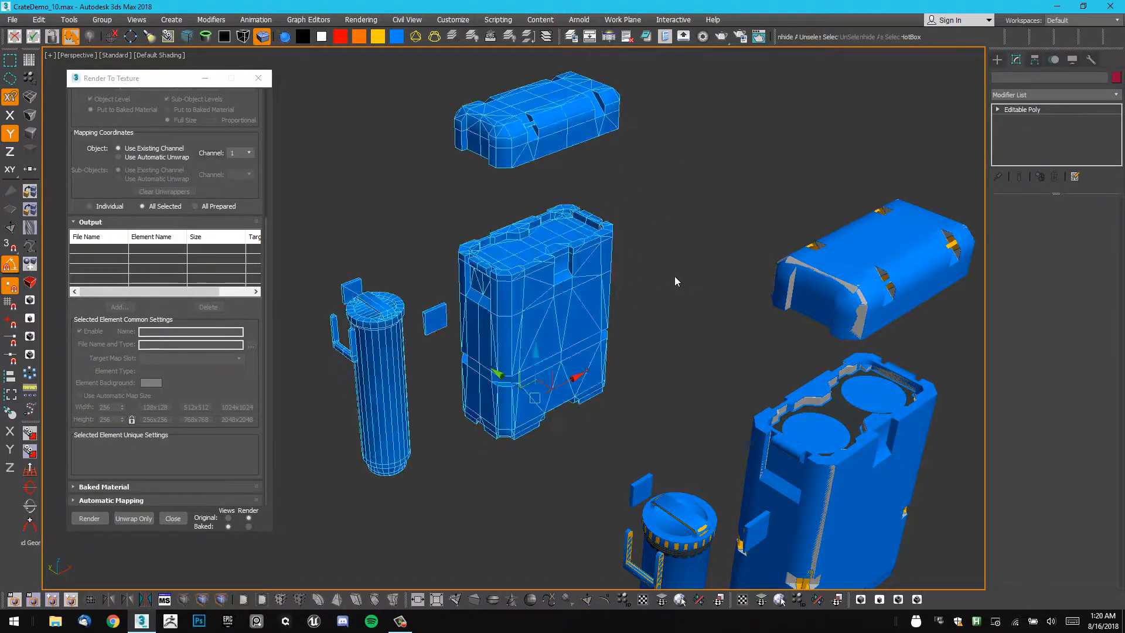
alt+middle_drag(674, 276, 653, 251)
click(653, 251)
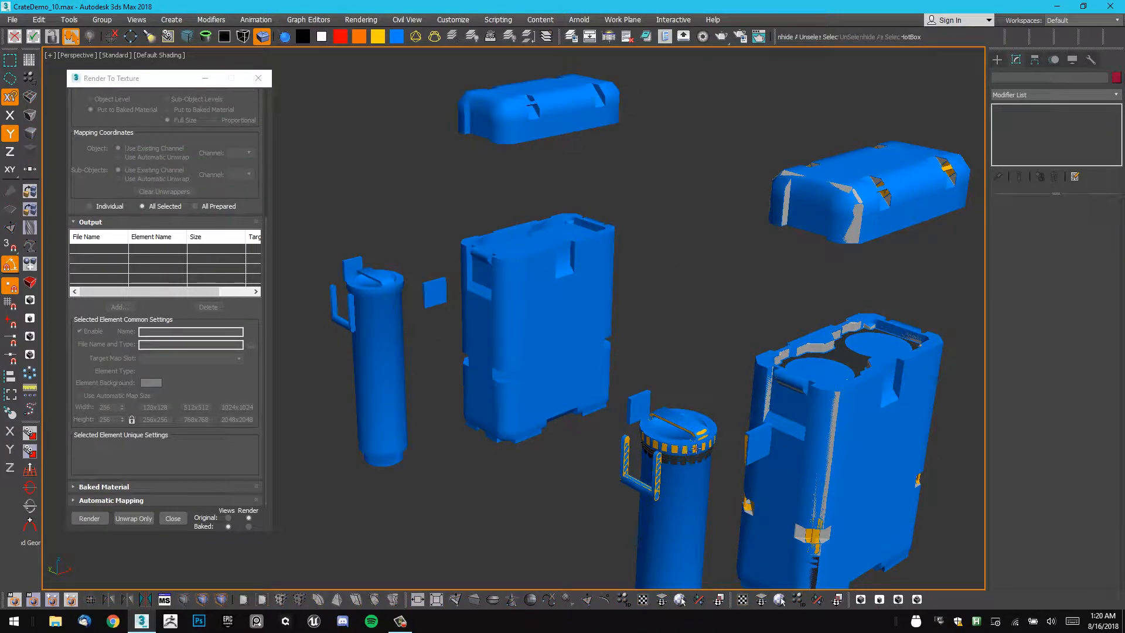
Bake the diffuse, normals and lighting maps of the original CrateDemo_Low at 256x256, continuing without target map slots.
click(795, 407)
alt+middle_drag(764, 359, 650, 326)
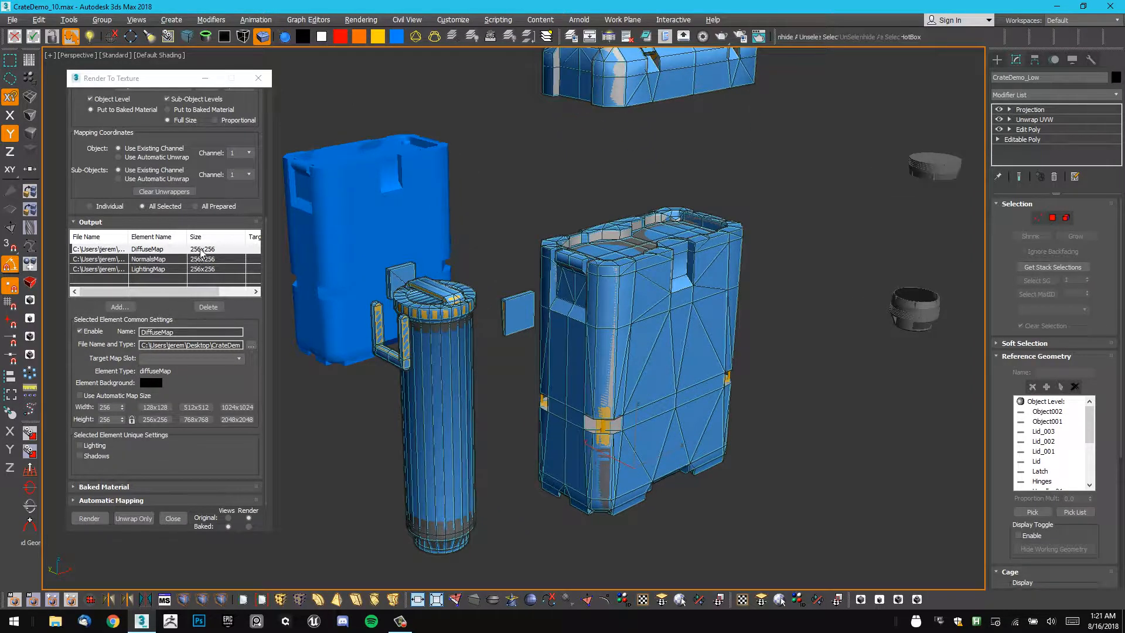
click(89, 518)
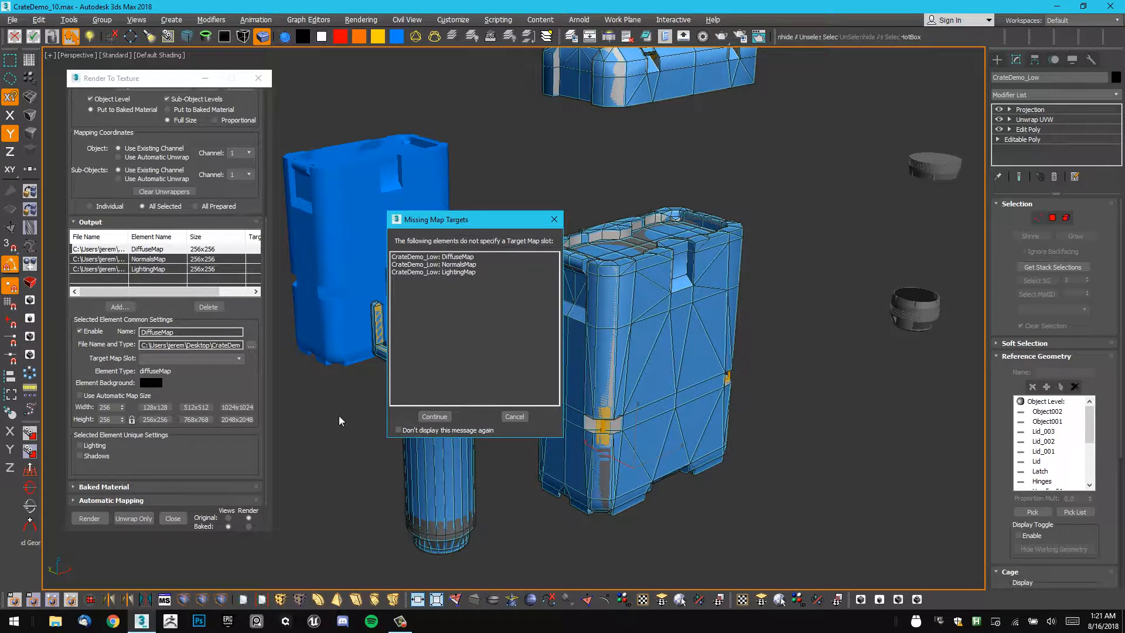
click(425, 418)
click(433, 416)
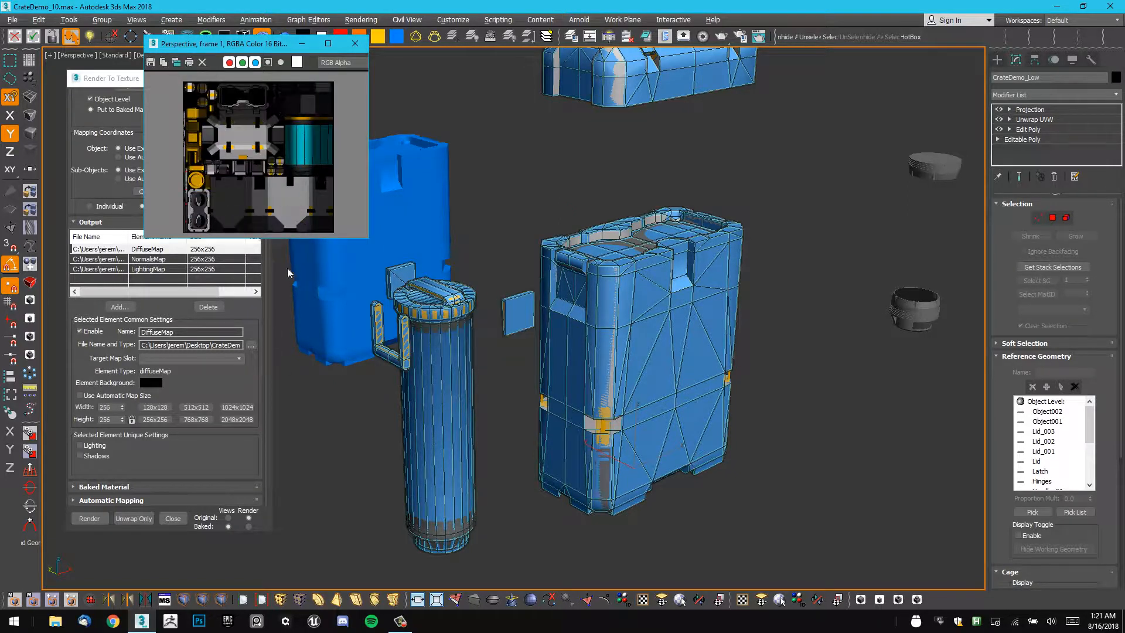
Open the Material Editor, pick the unused material 12 - Default and expand its Maps settings.
middle_drag(498, 244, 650, 304)
middle_drag(463, 282, 538, 346)
key(m)
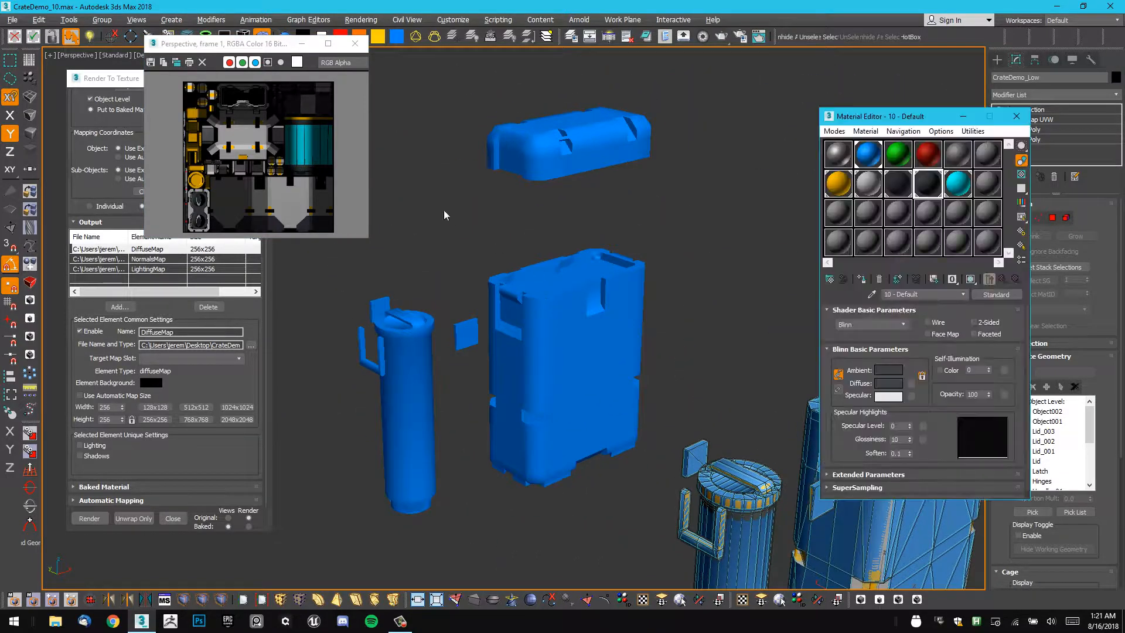
click(850, 213)
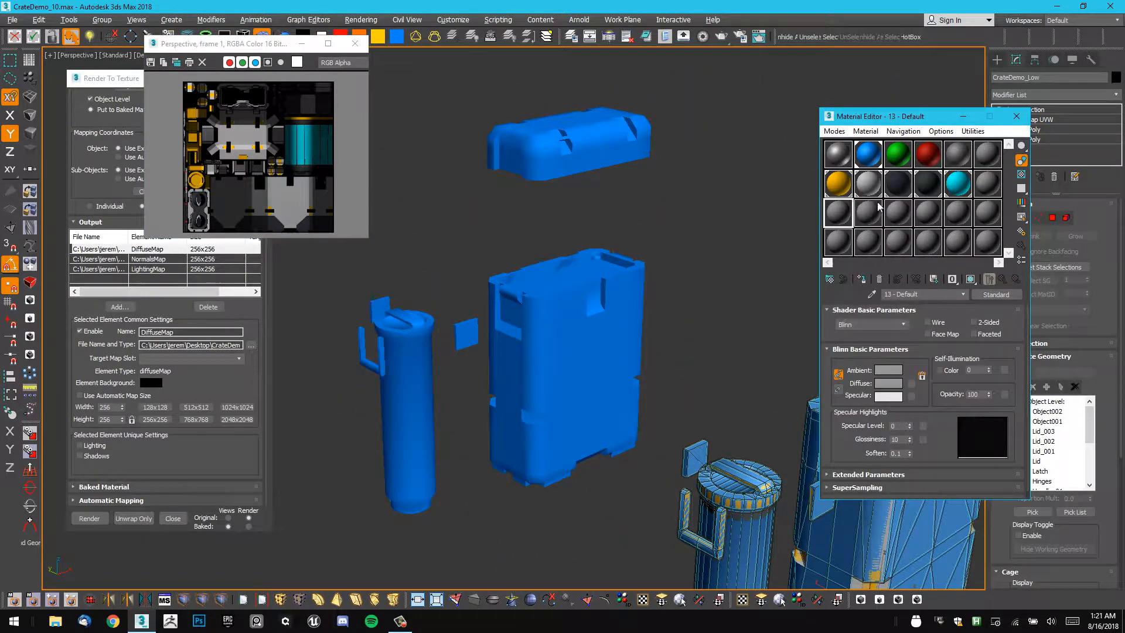
click(965, 186)
click(911, 384)
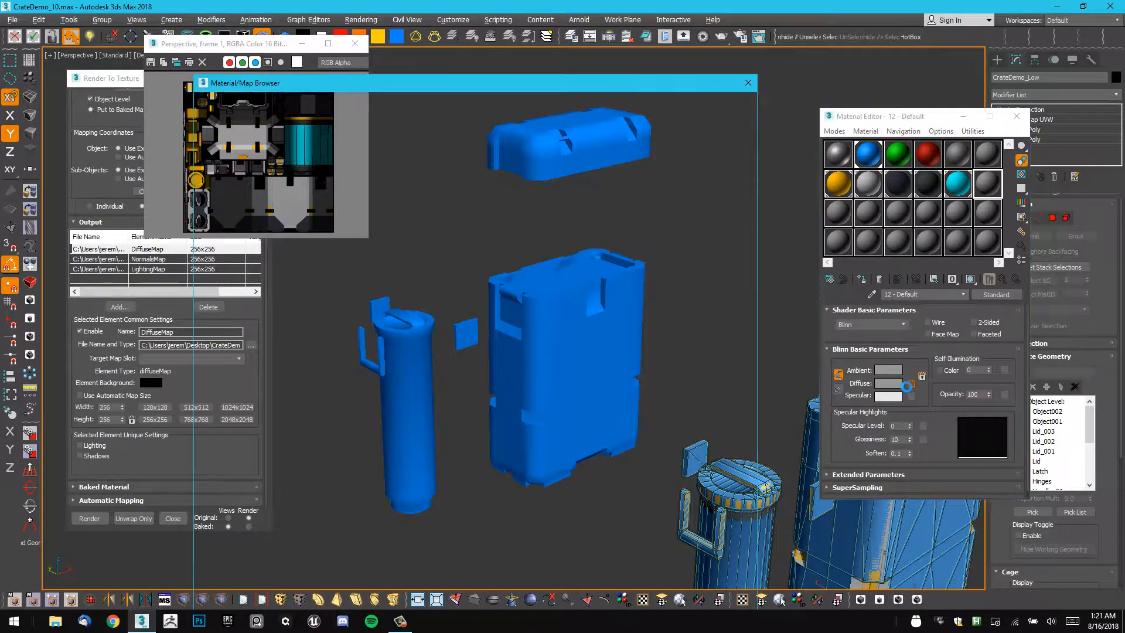
click(748, 83)
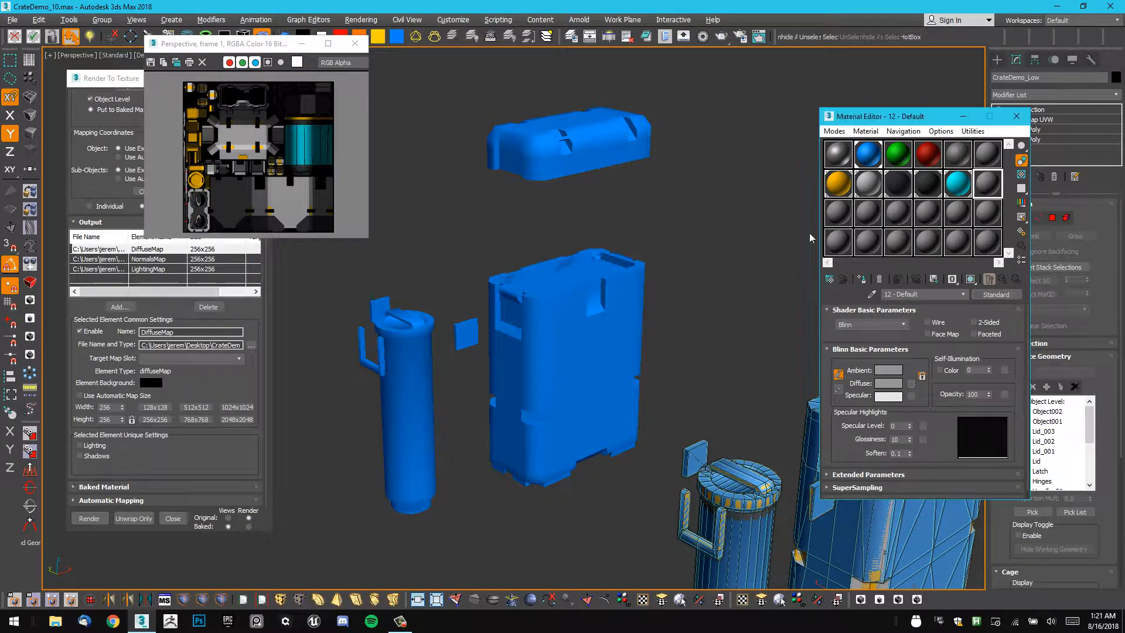
scroll(844, 445, down, 1)
click(840, 491)
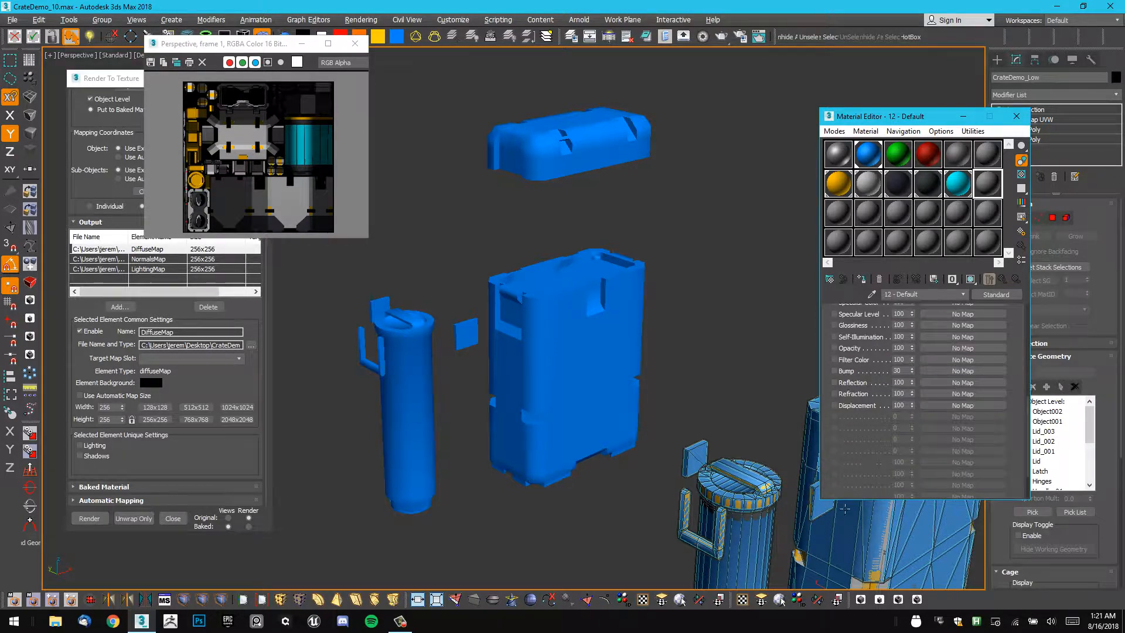
scroll(831, 357, up, 3)
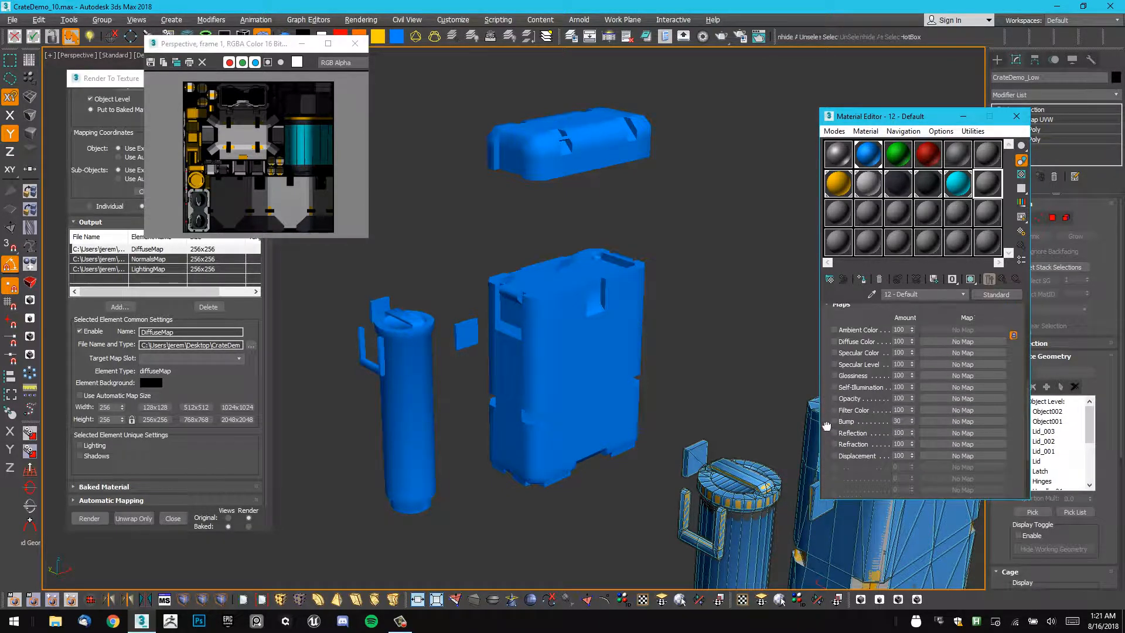
Load CrateDemo_D.tga from the CrateDemo maps folder as a Bitmap for the material's Diffuse Color.
click(928, 340)
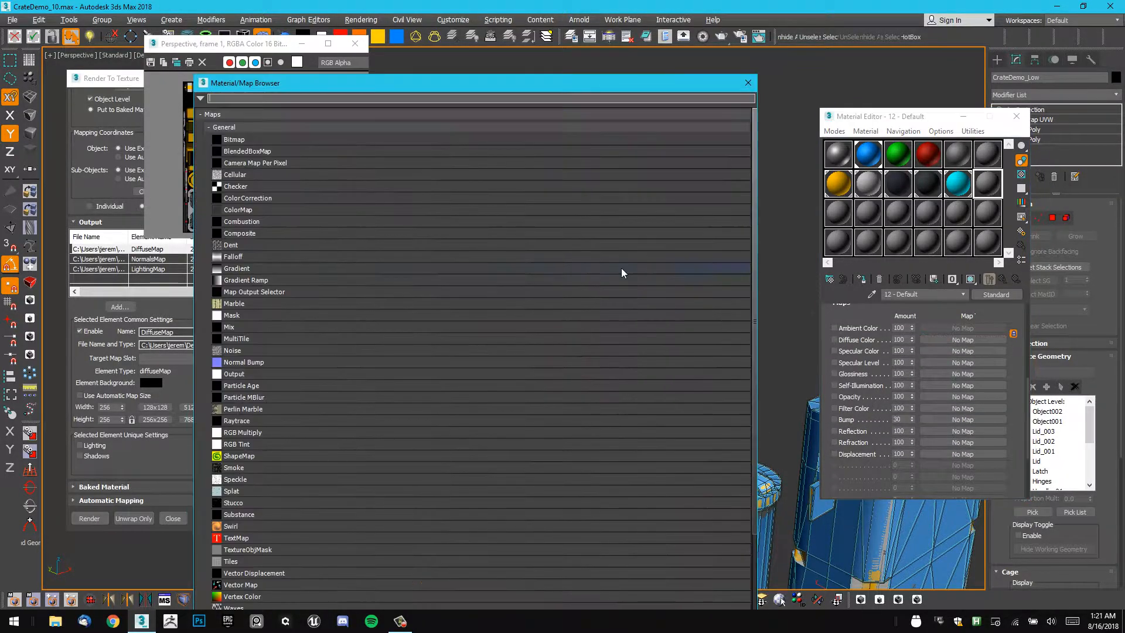
click(240, 141)
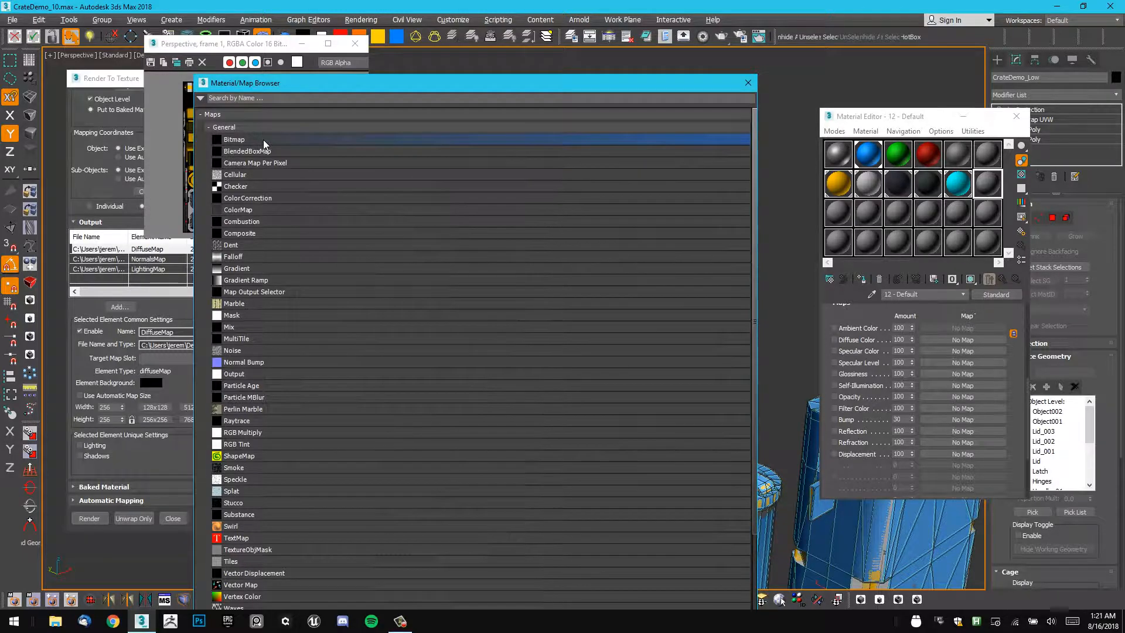
double_click(263, 141)
click(146, 43)
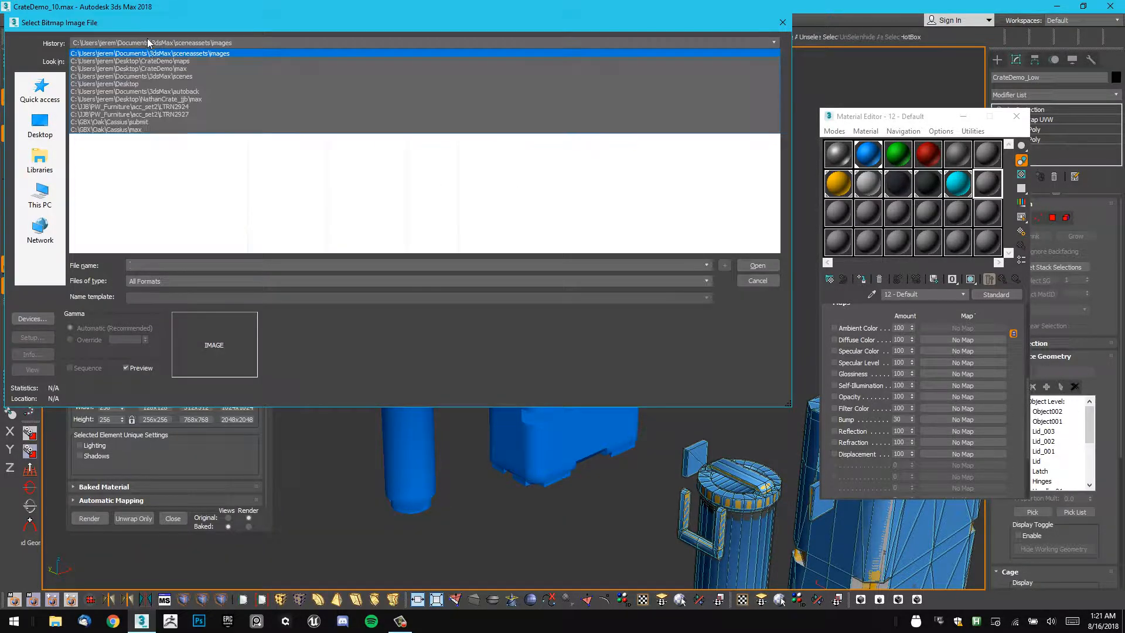
click(149, 61)
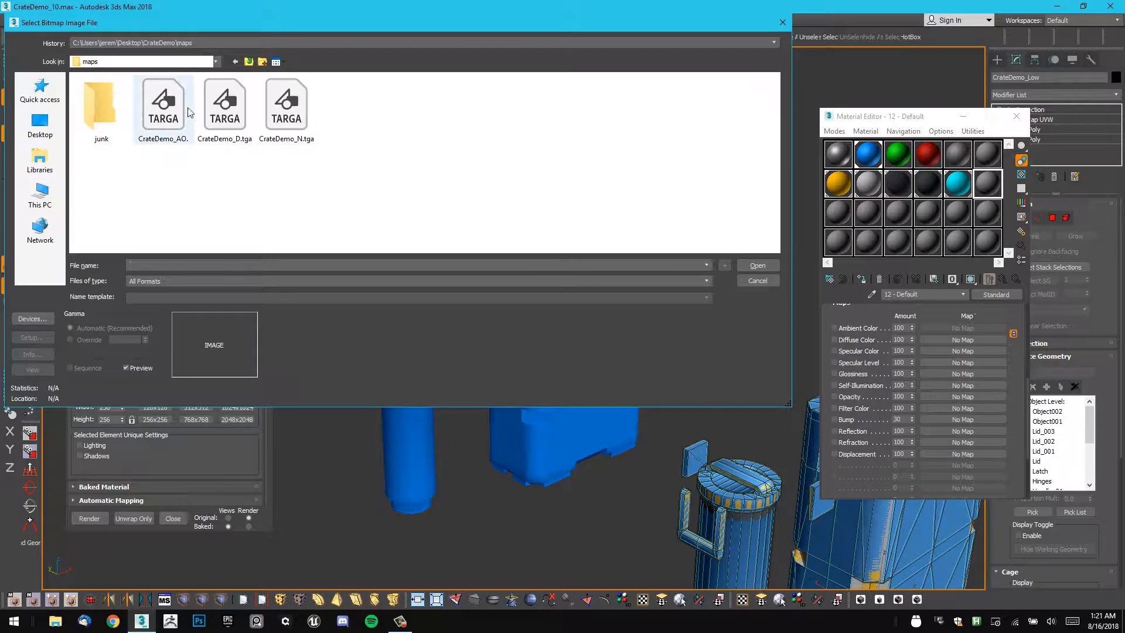
click(225, 114)
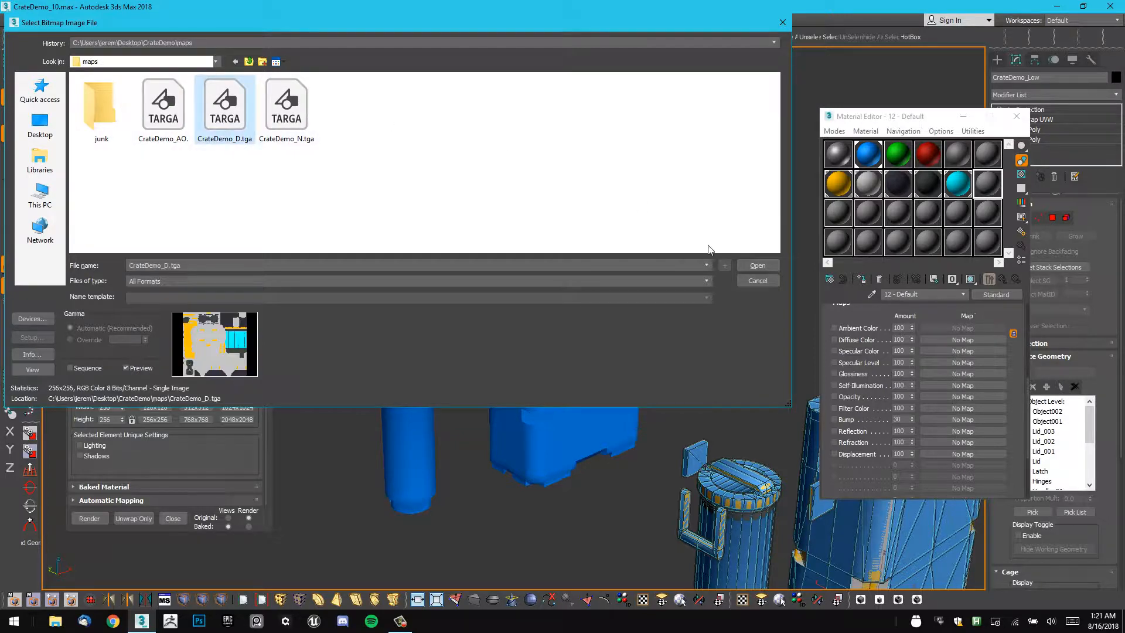
click(765, 267)
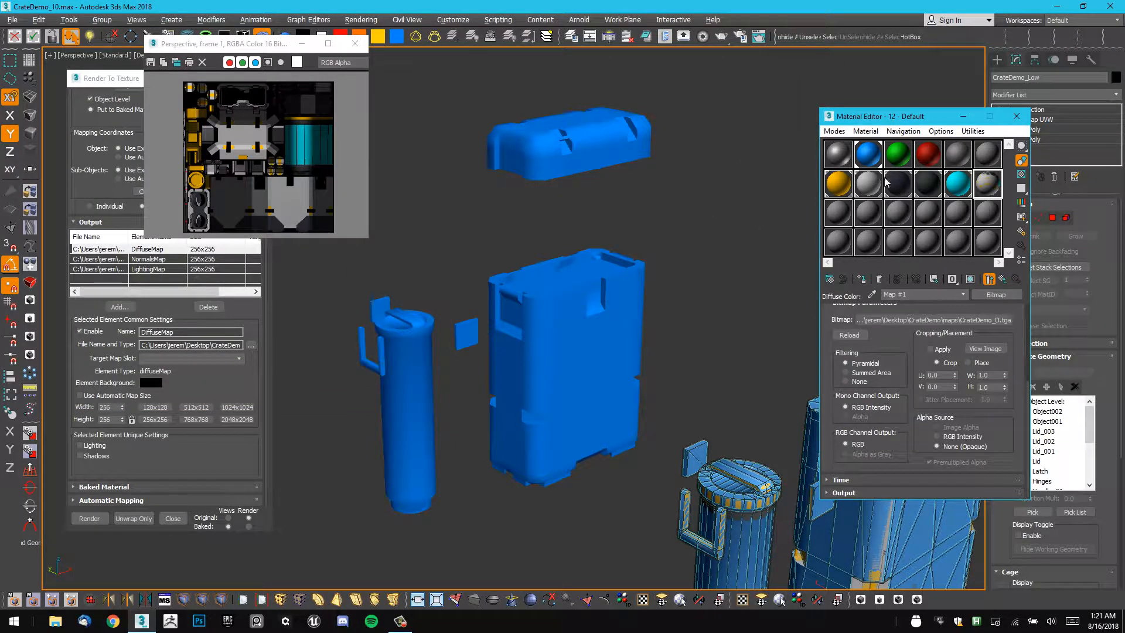
click(1003, 281)
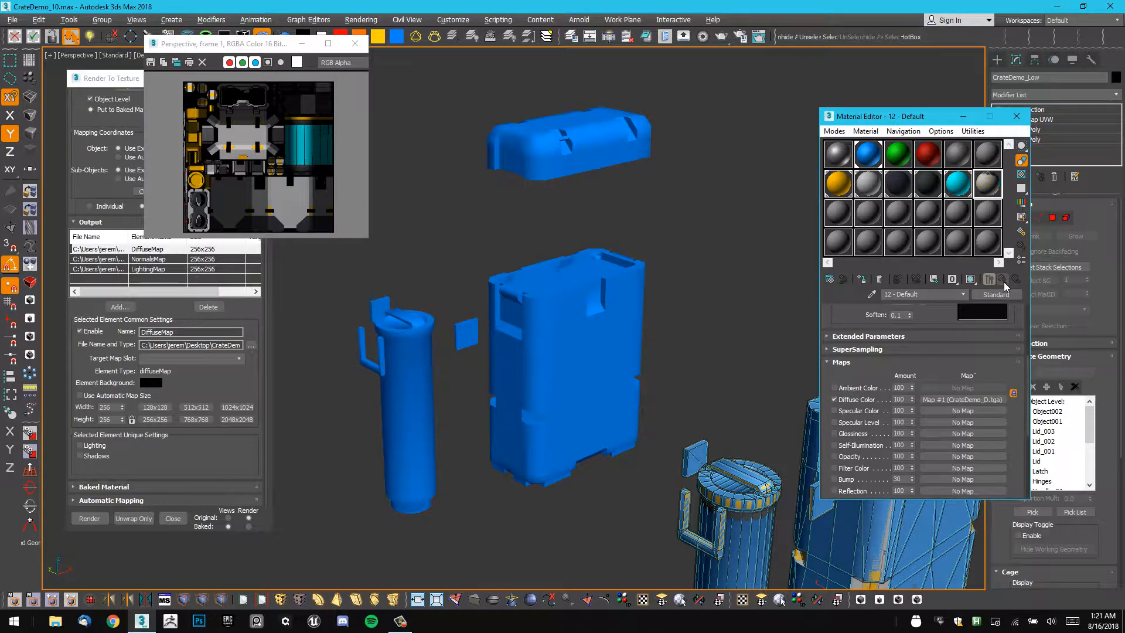
Set the material's Bump amount to 100 and assign a Normal Bump map to it.
scroll(935, 368, down, 5)
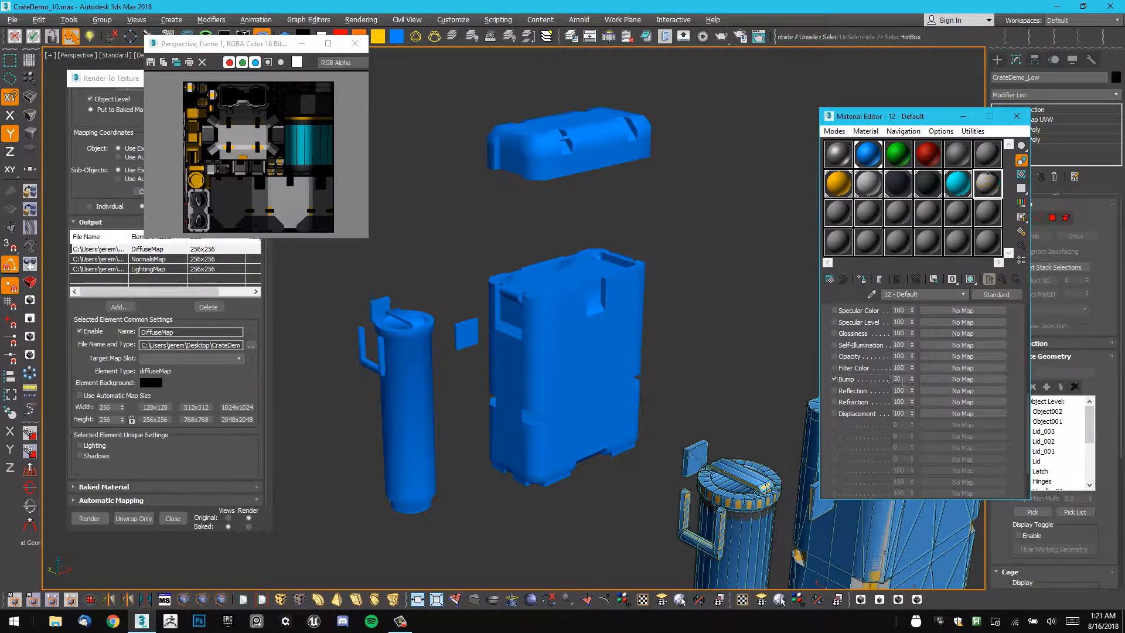
click(901, 379)
text(10)
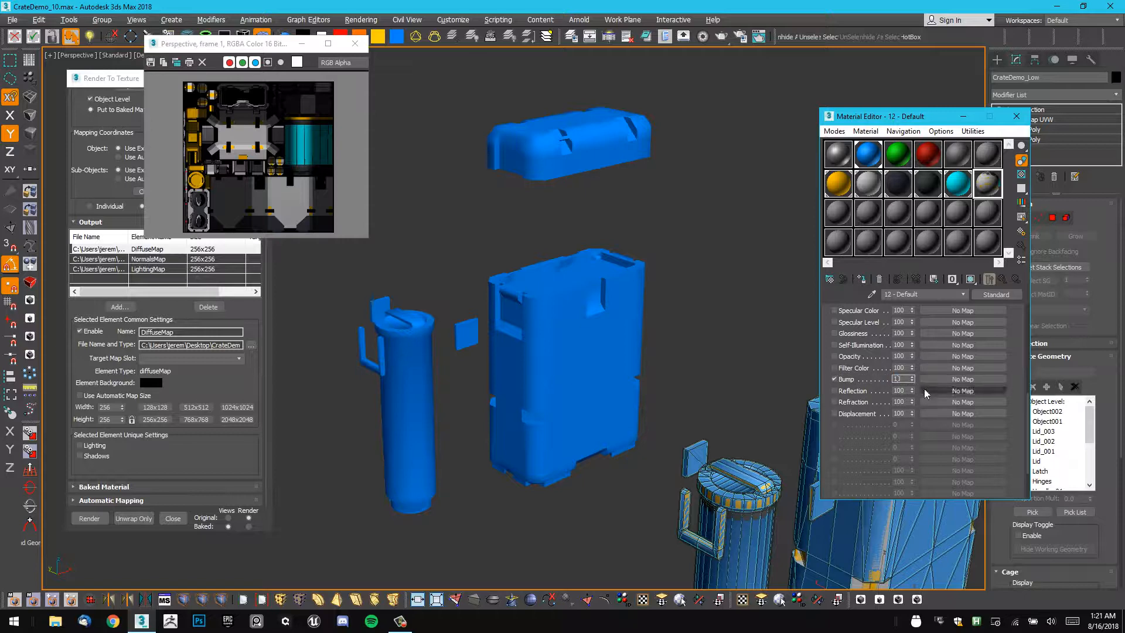
text(0)
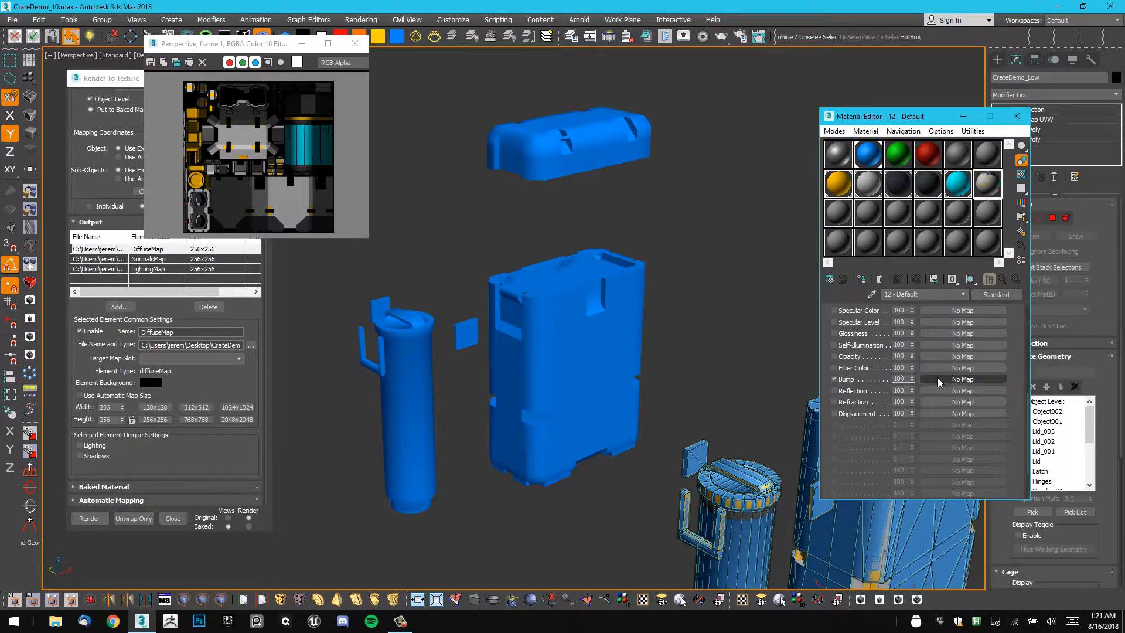
click(938, 378)
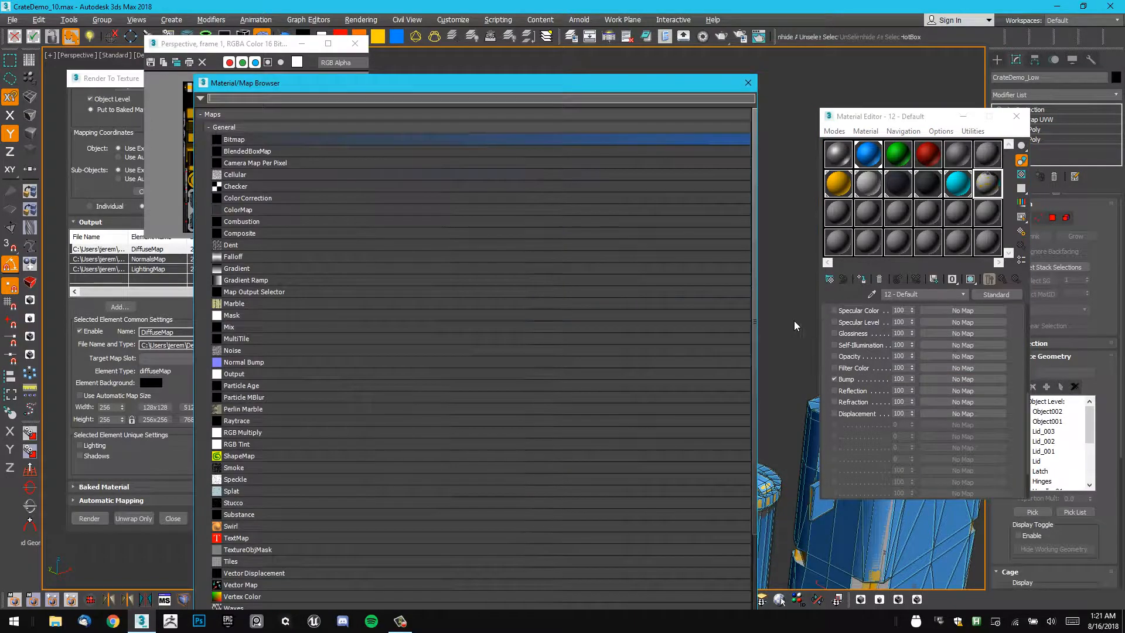
click(247, 362)
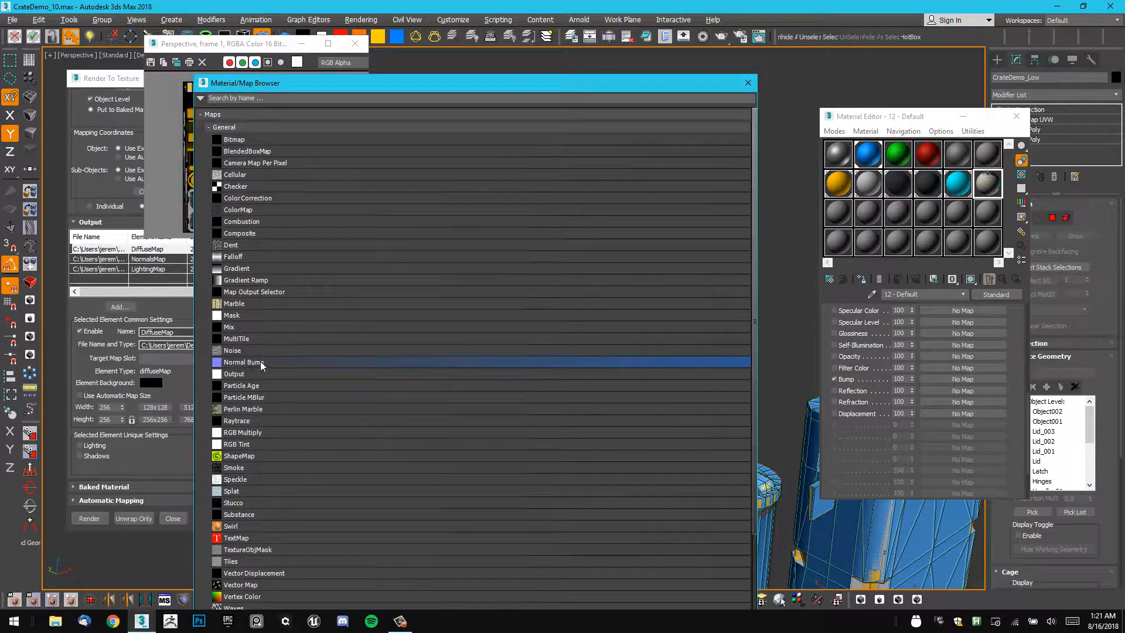
double_click(258, 360)
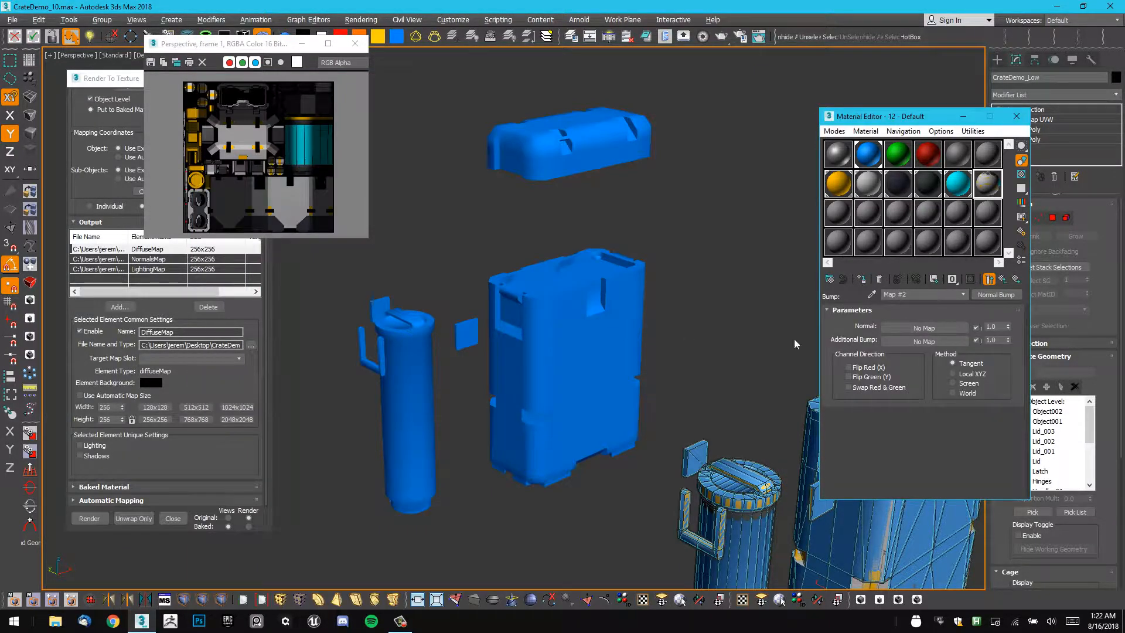
Load CrateDemo_N.tga as a Bitmap into the Normal slot of the Normal Bump map.
click(915, 328)
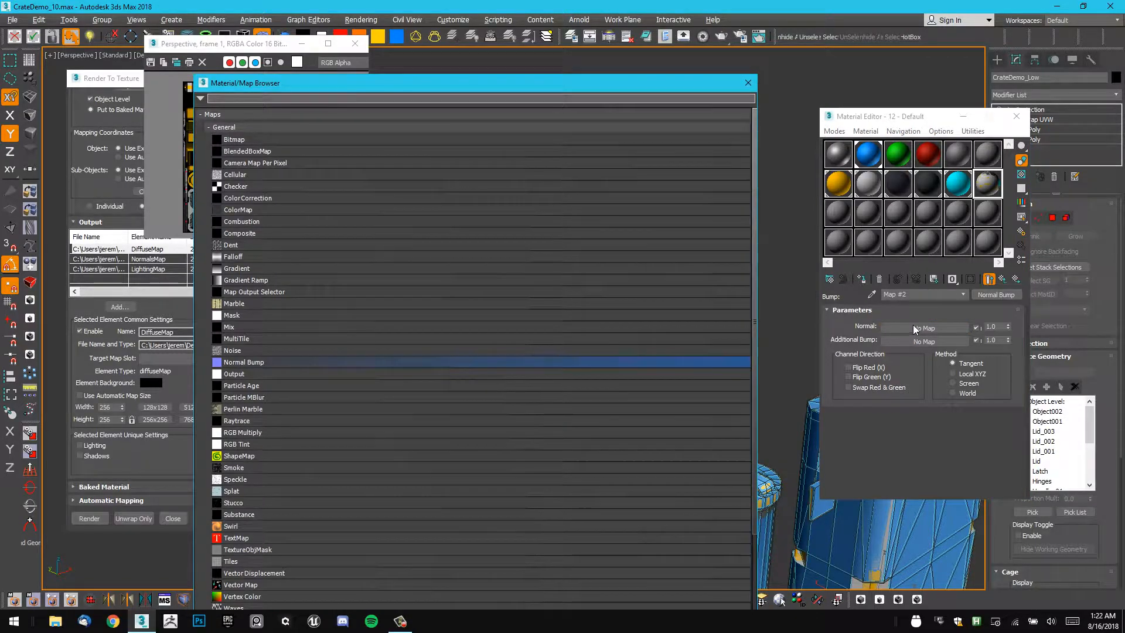
click(243, 141)
double_click(247, 141)
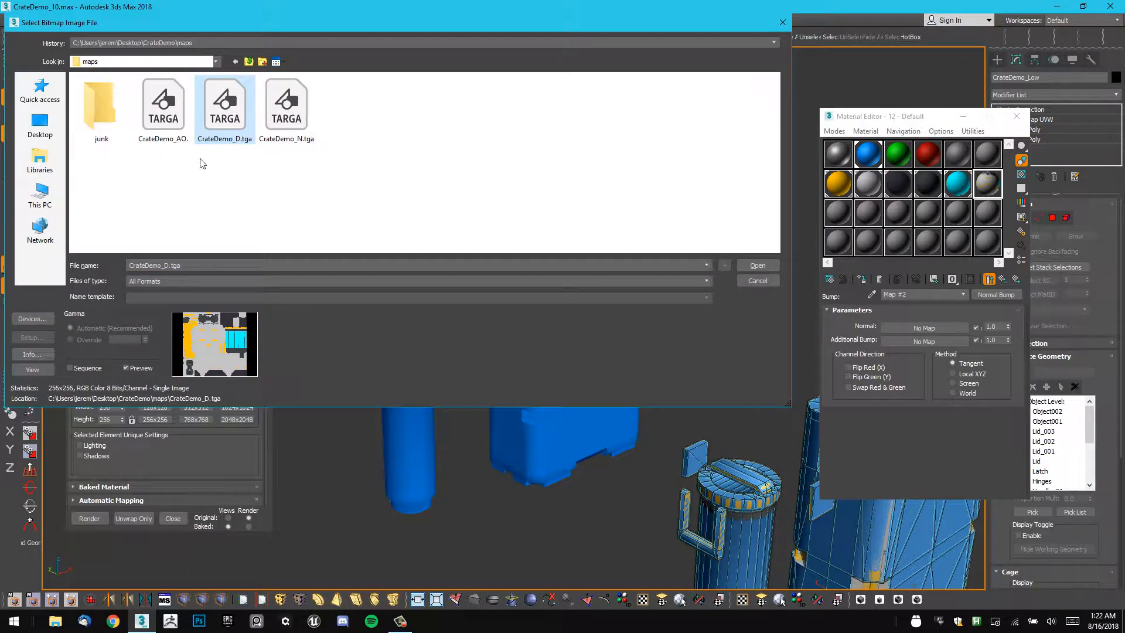
click(286, 114)
click(757, 265)
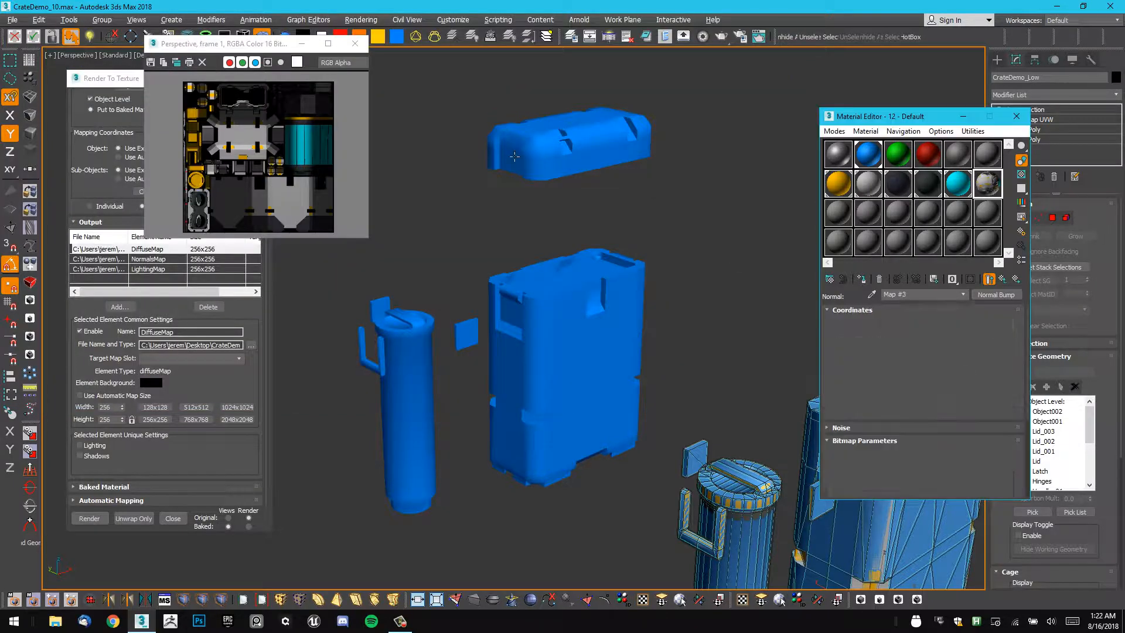
click(1004, 282)
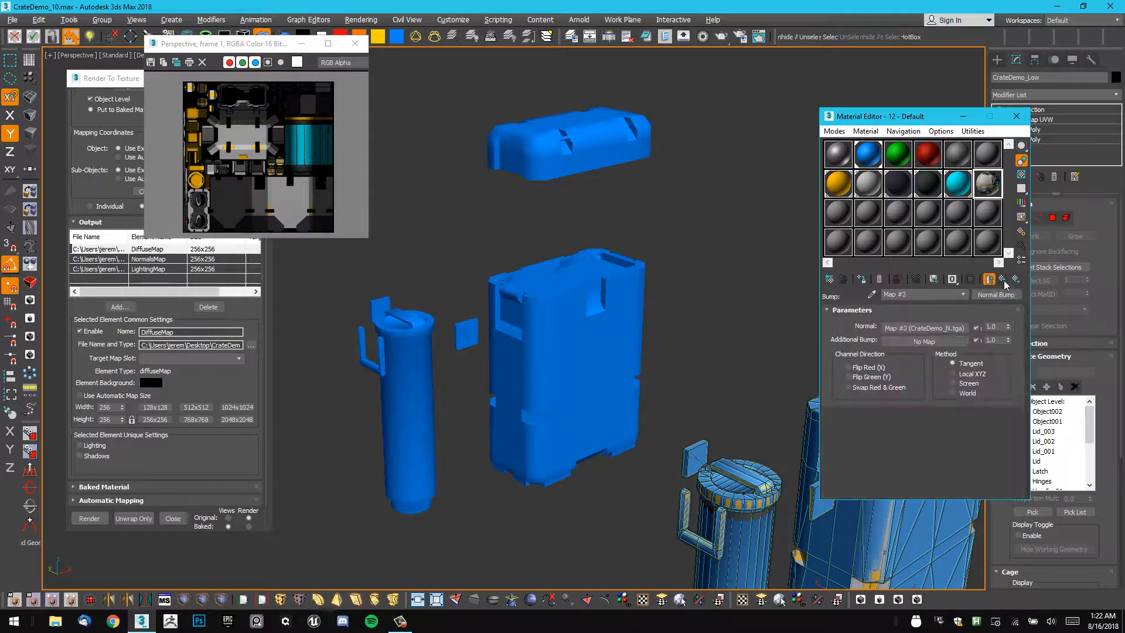
Turn on viewport display of the material's maps and assign the material to the collapsed crate copy.
click(1003, 281)
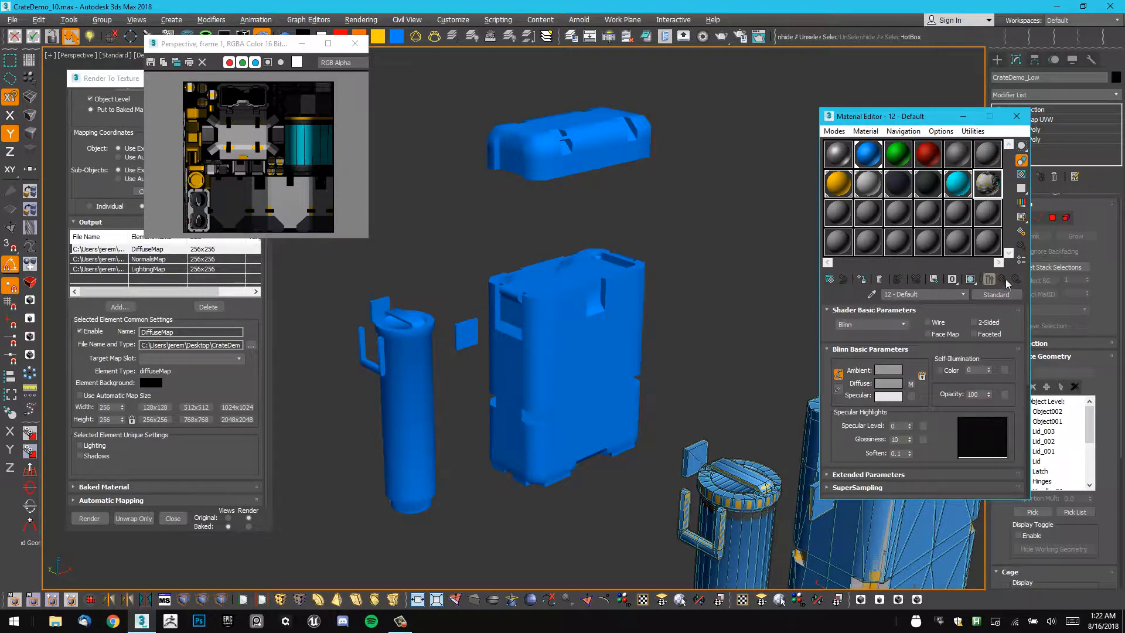
click(970, 282)
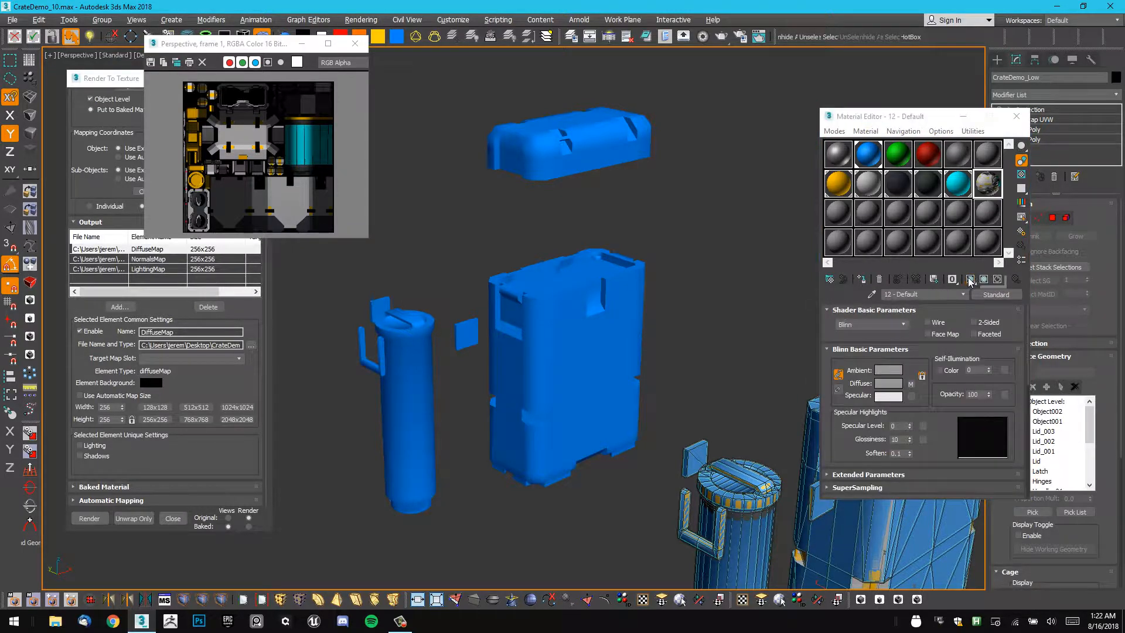
click(998, 281)
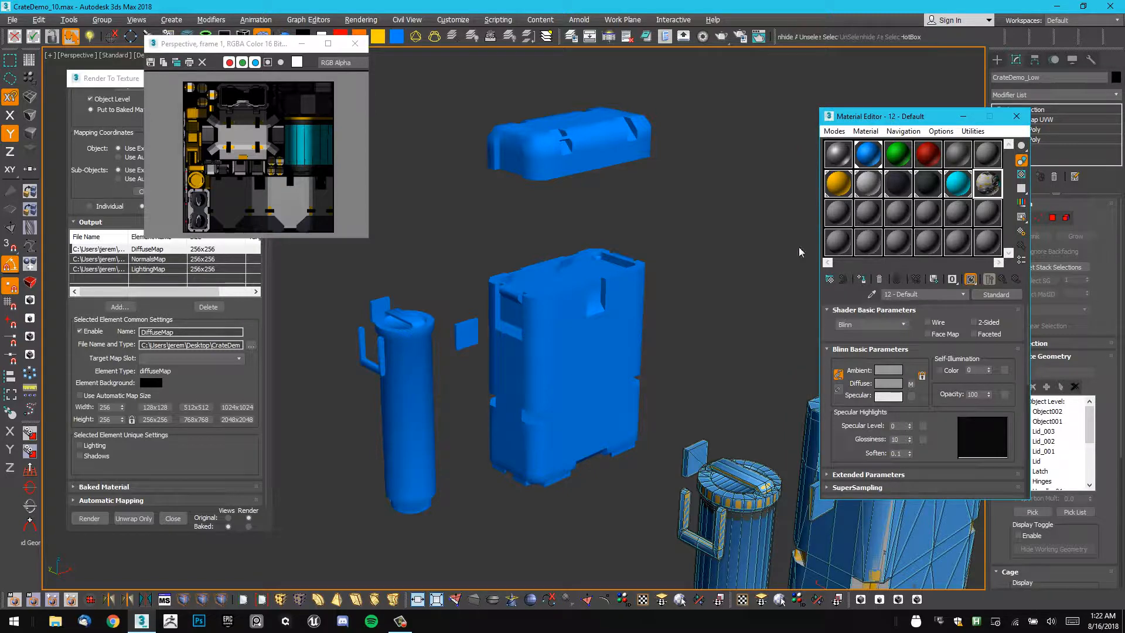
click(605, 283)
drag(985, 187, 604, 282)
click(691, 214)
Examine the baked textures on the crate copy up close, including its recessed top, rim and yellow details.
scroll(585, 256, up, 3)
middle_drag(574, 273, 527, 270)
scroll(551, 261, up, 3)
scroll(550, 260, up, 3)
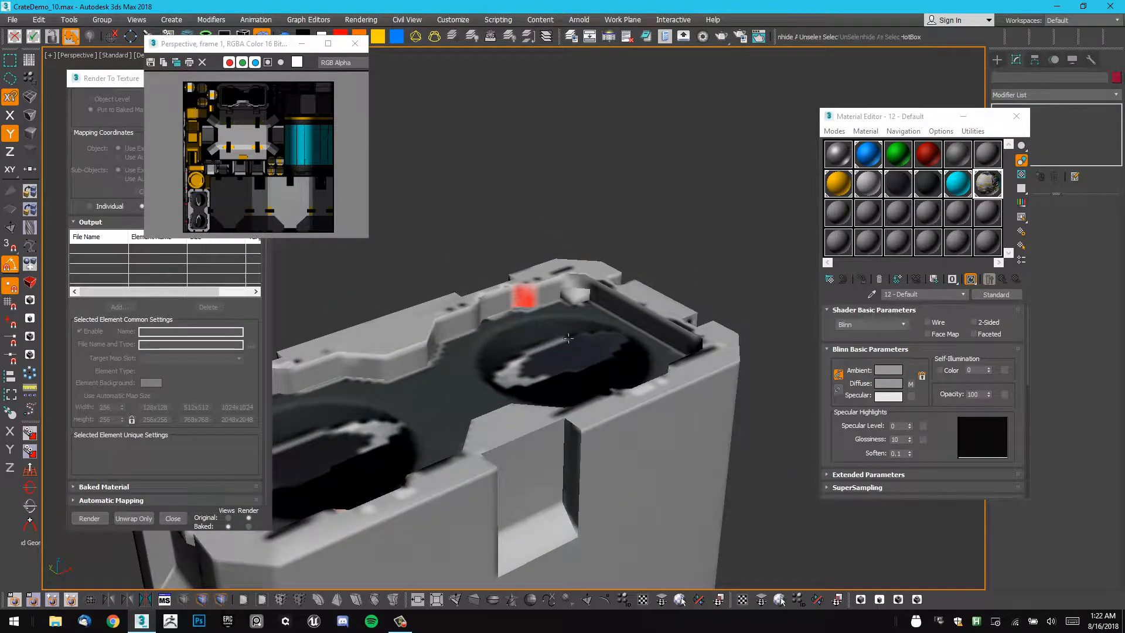
scroll(568, 338, down, 2)
alt+middle_drag(571, 293, 565, 321)
scroll(565, 322, down, 3)
alt+middle_drag(635, 300, 586, 316)
mouse_move(586, 316)
middle_down()
mouse_move(754, 196)
mouse_move(670, 296)
mouse_move(631, 289)
mouse_move(592, 310)
middle_up()
middle_drag(592, 311, 620, 375)
middle_drag(627, 205, 639, 185)
scroll(587, 334, up, 5)
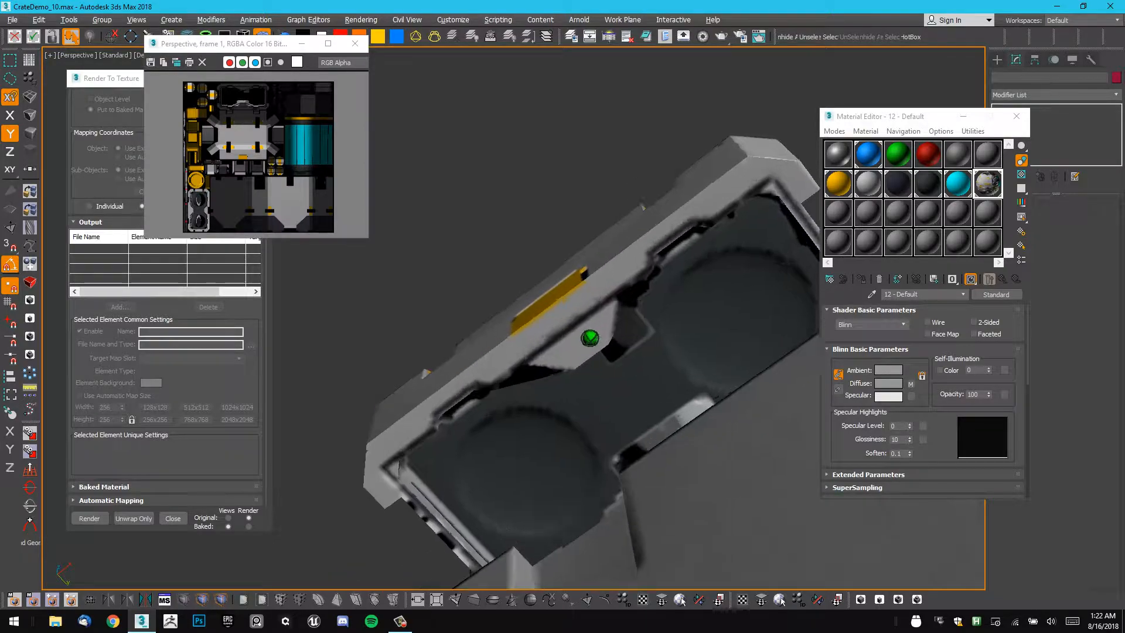
click(464, 407)
alt+middle_drag(464, 406, 658, 215)
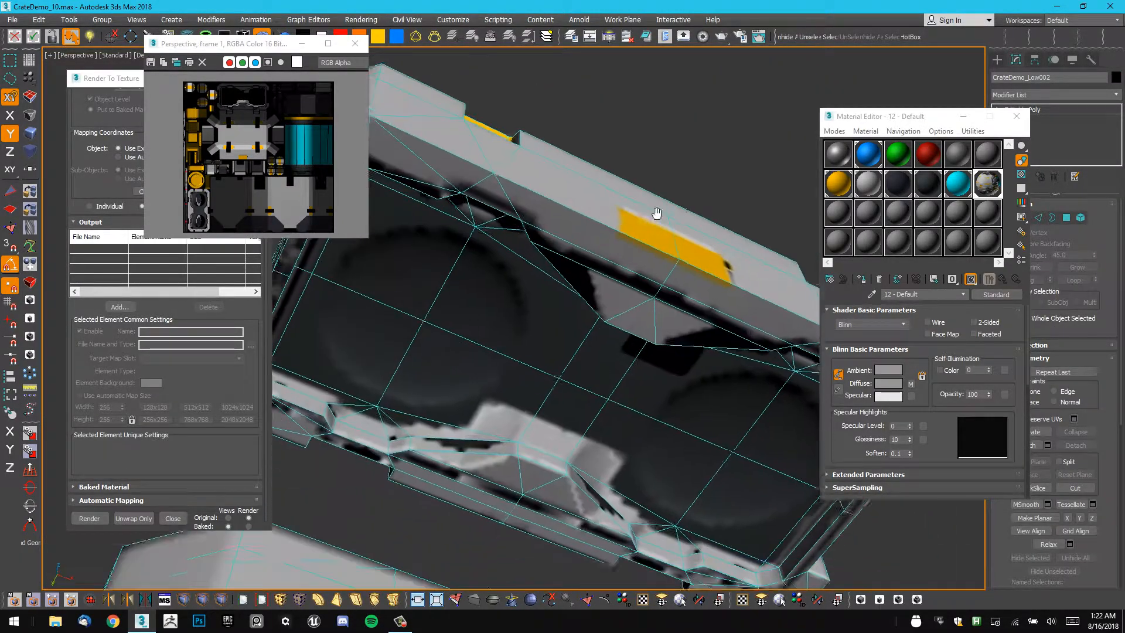
key(ctrl+d)
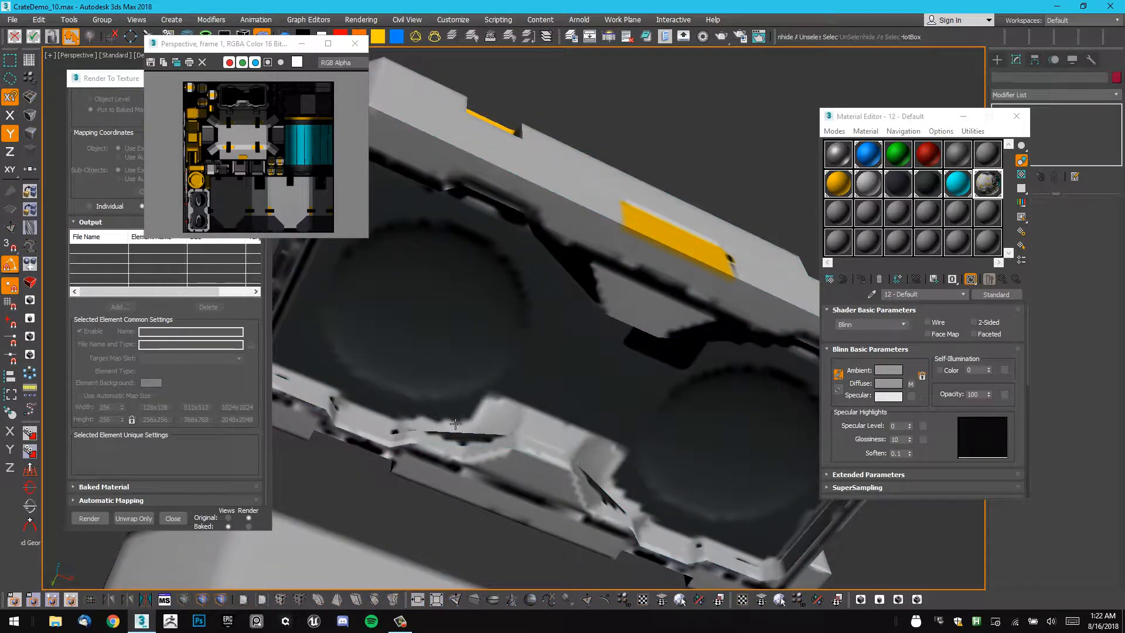
mouse_move(544, 380)
alt+middle_down()
mouse_move(565, 363)
mouse_move(608, 250)
mouse_move(594, 293)
mouse_move(459, 276)
mouse_move(415, 291)
mouse_move(438, 310)
mouse_move(430, 270)
mouse_move(571, 284)
mouse_move(691, 396)
mouse_move(686, 337)
mouse_move(580, 271)
mouse_move(586, 296)
alt+middle_up()
drag(598, 167, 554, 308)
mouse_move(554, 307)
alt+middle_down()
mouse_move(663, 332)
mouse_move(683, 317)
mouse_move(696, 260)
alt+middle_up()
click(703, 294)
Select the low-poly CrateDemo_Low and set its DiffuseMap, NormalsMap and LightingMap bake sizes to 512x512.
drag(912, 119, 971, 92)
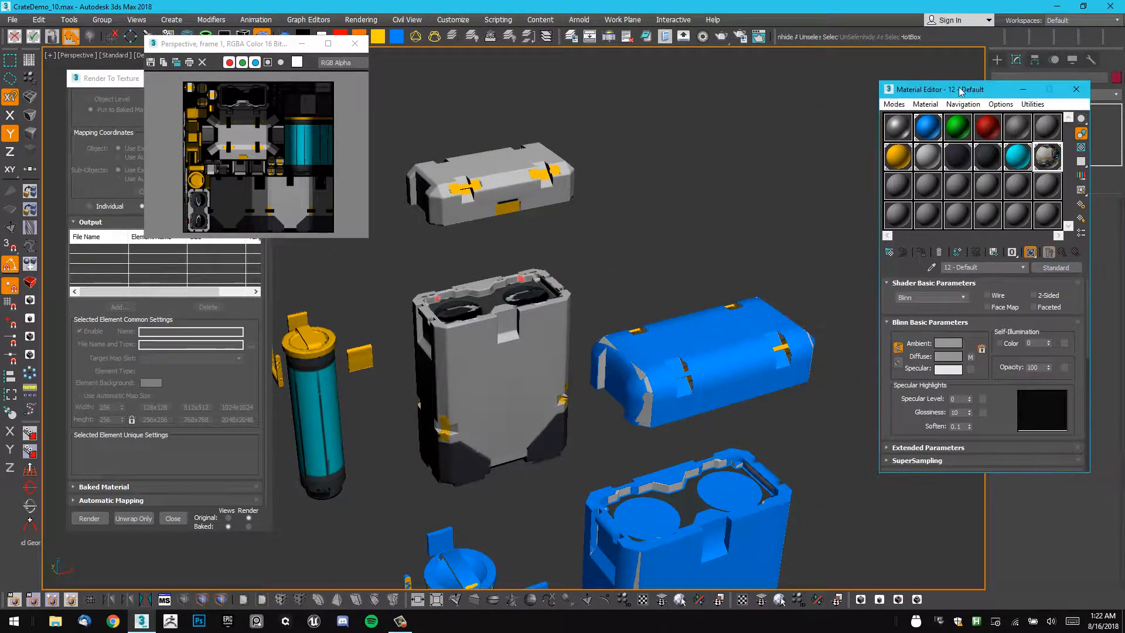
scroll(640, 245, down, 2)
middle_drag(640, 245, 700, 194)
click(700, 194)
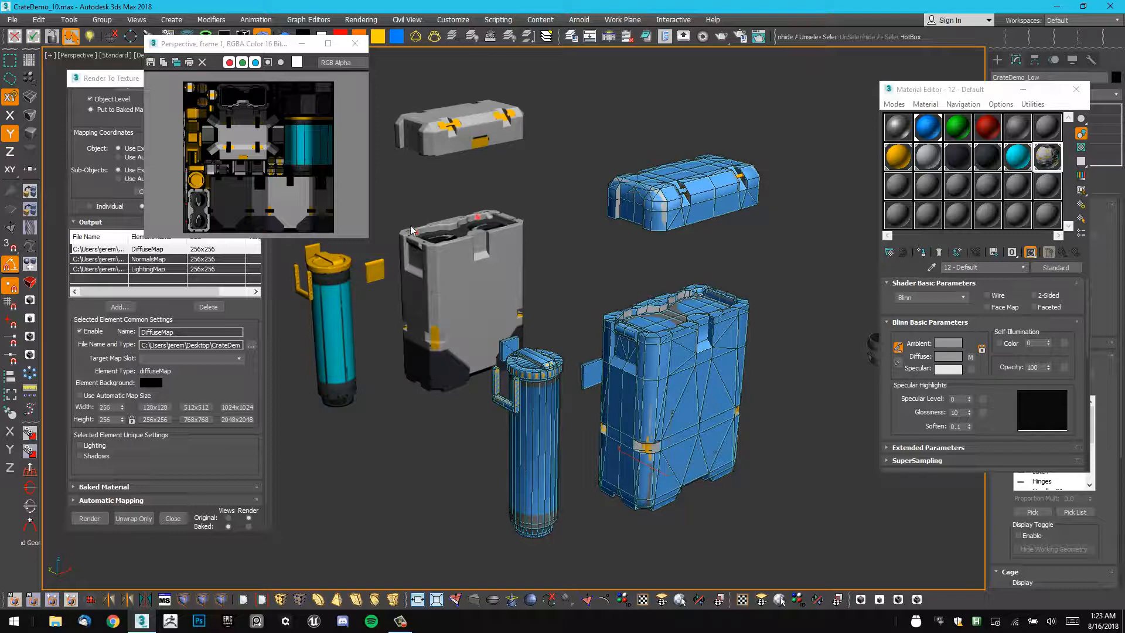
click(192, 253)
click(197, 407)
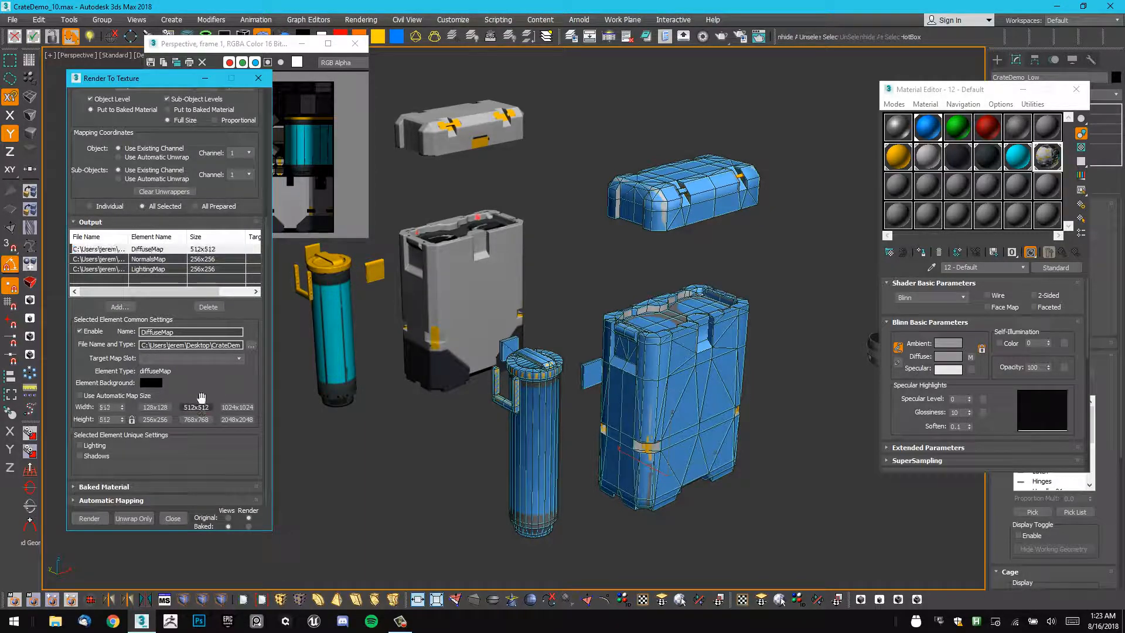
click(204, 263)
click(197, 407)
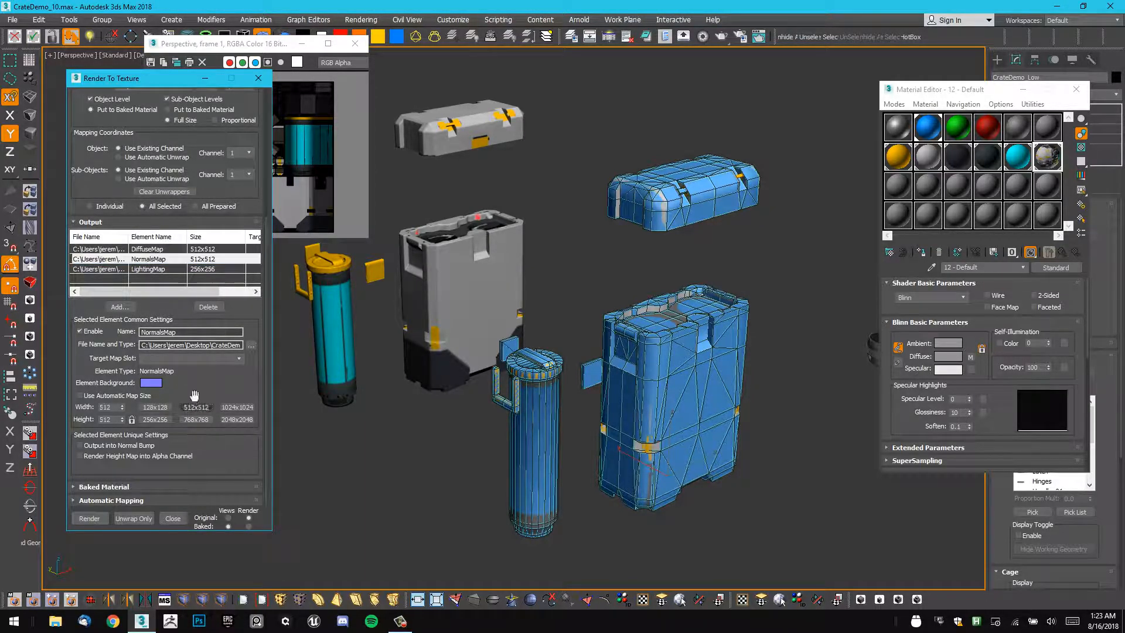
click(217, 269)
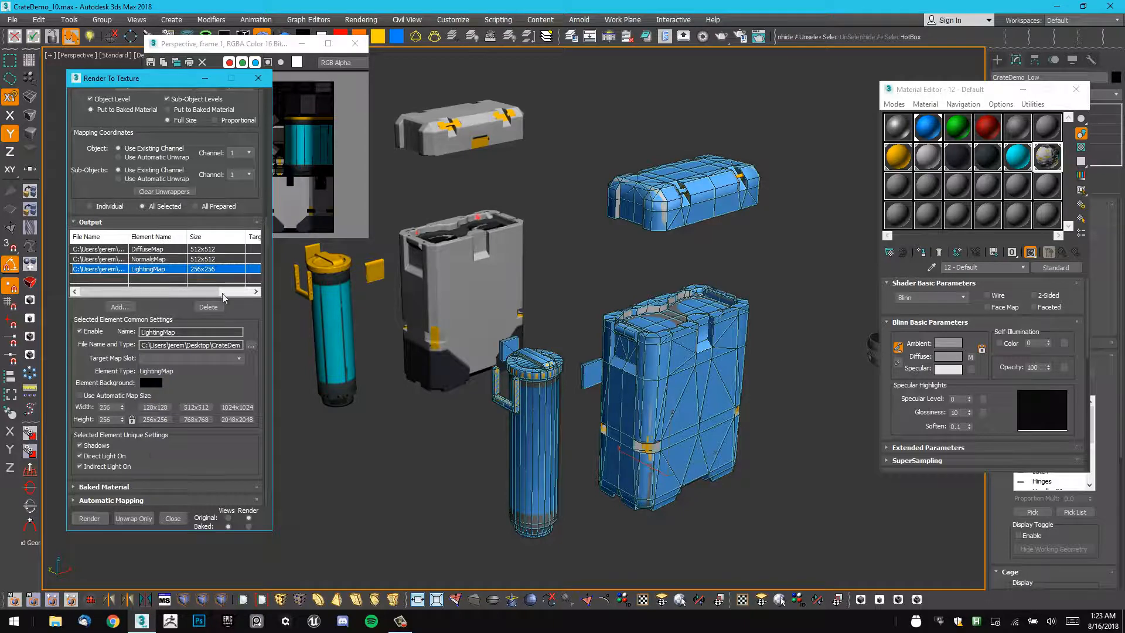
click(198, 409)
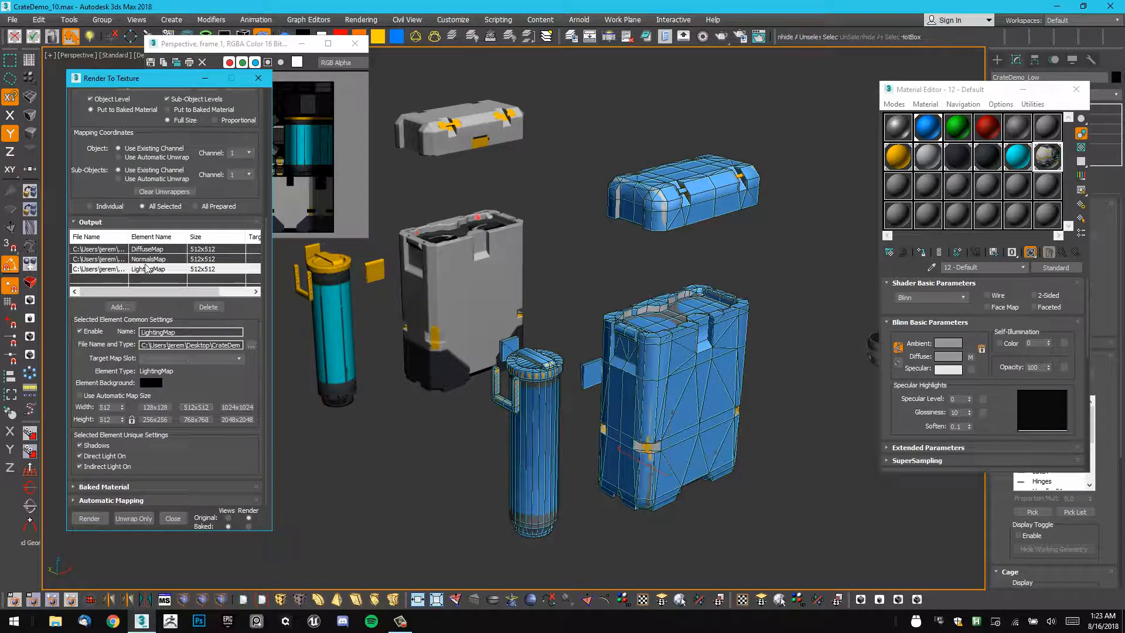
Minimize the rendered frame window and the Material Editor, and move the Render To Texture dialog slightly aside.
middle_drag(443, 282, 552, 275)
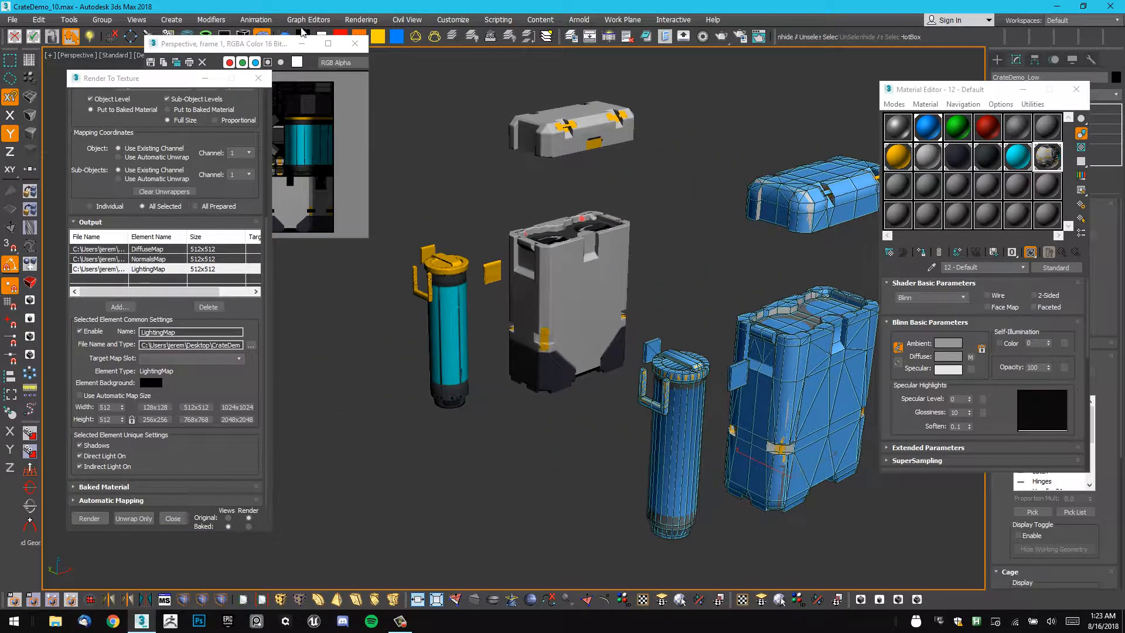
click(302, 44)
drag(163, 84, 154, 89)
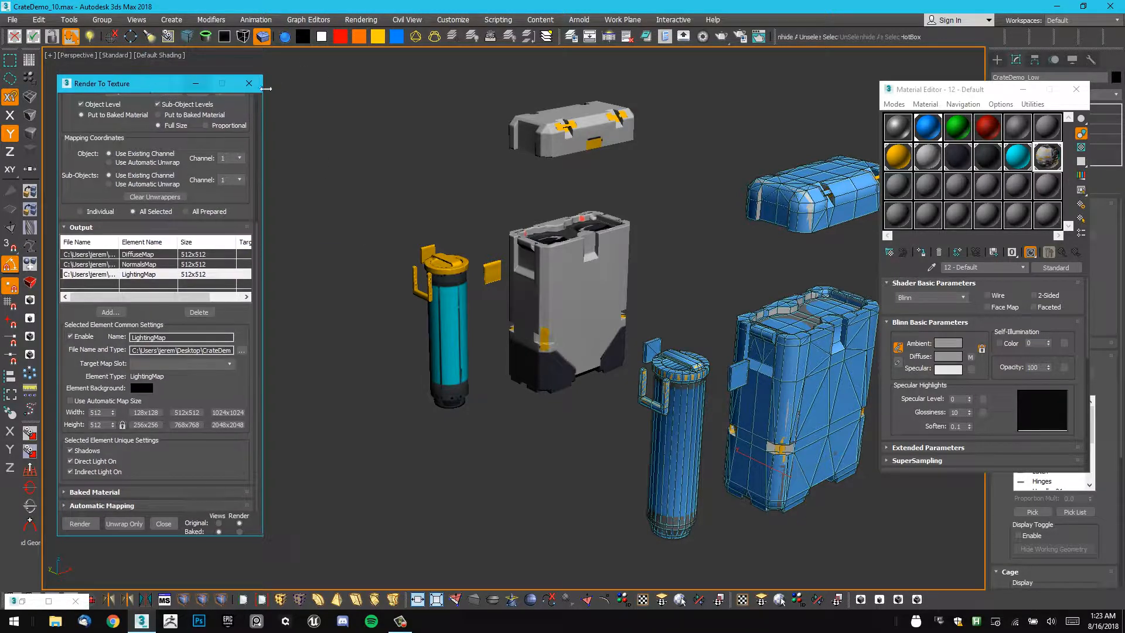
click(1023, 91)
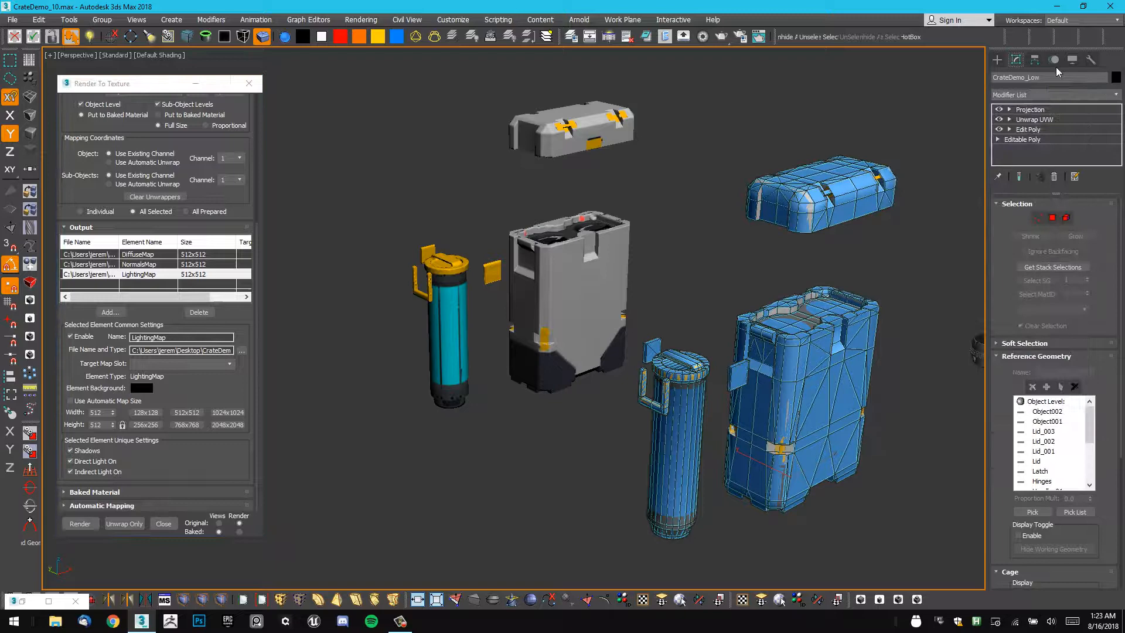
Create a Standard Skylight on the ground beside the crate models.
click(998, 60)
click(1024, 77)
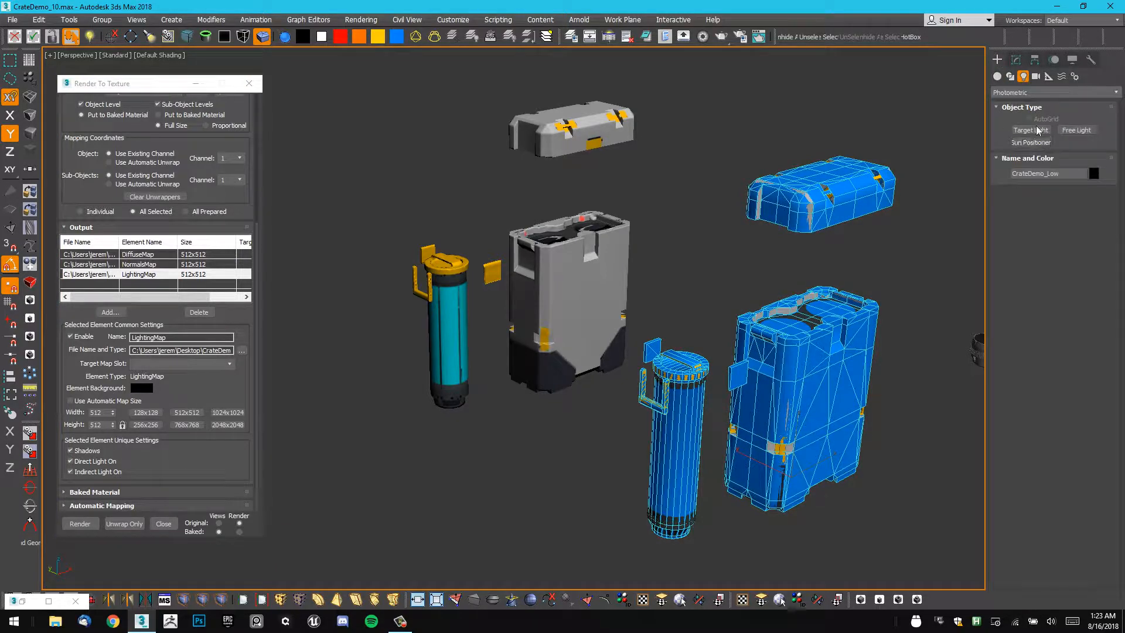
click(1045, 92)
click(1006, 115)
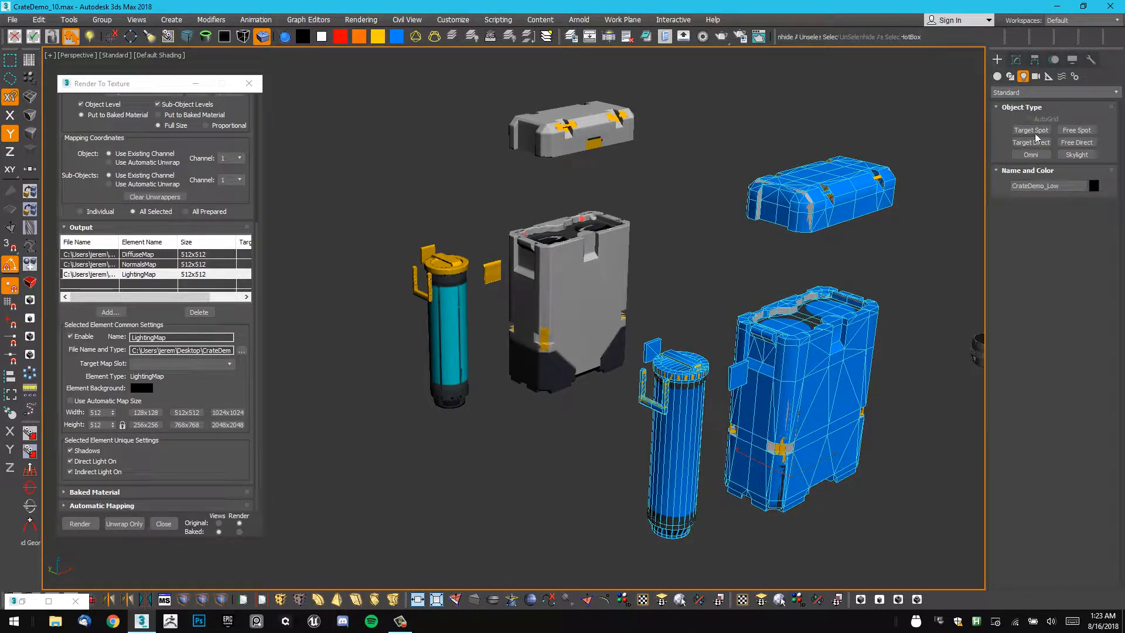
click(1084, 154)
middle_drag(669, 177, 738, 124)
alt+middle_drag(643, 345, 588, 378)
click(451, 403)
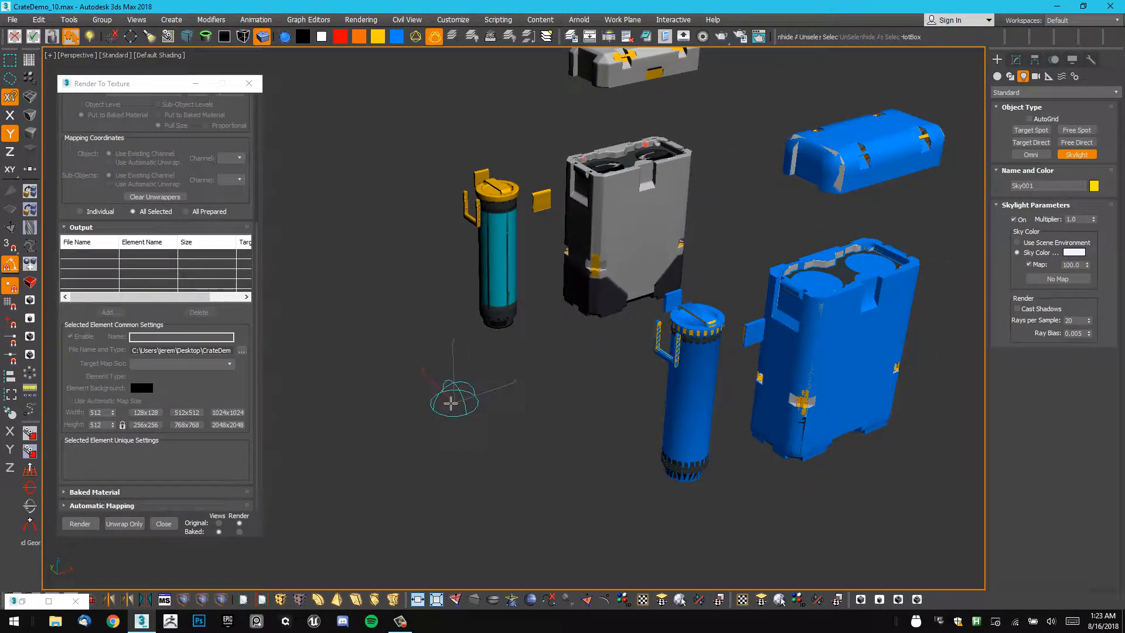
right_click(391, 307)
Activate Light Tracer advanced lighting in the render setup and reselect the low-poly CrateDemo_Low.
click(361, 20)
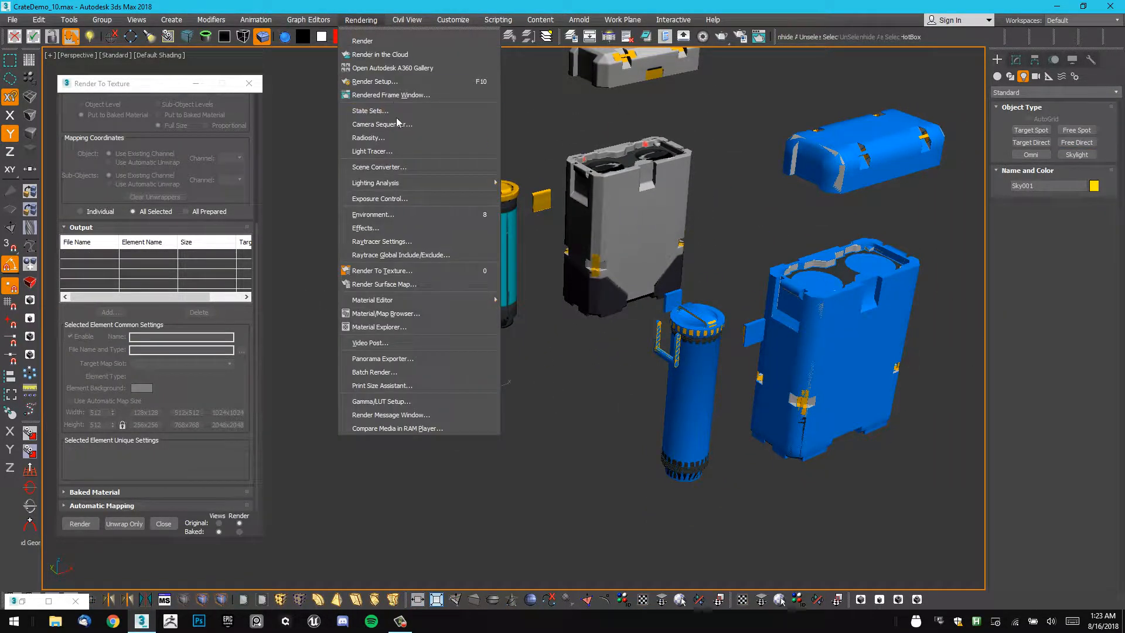
click(384, 152)
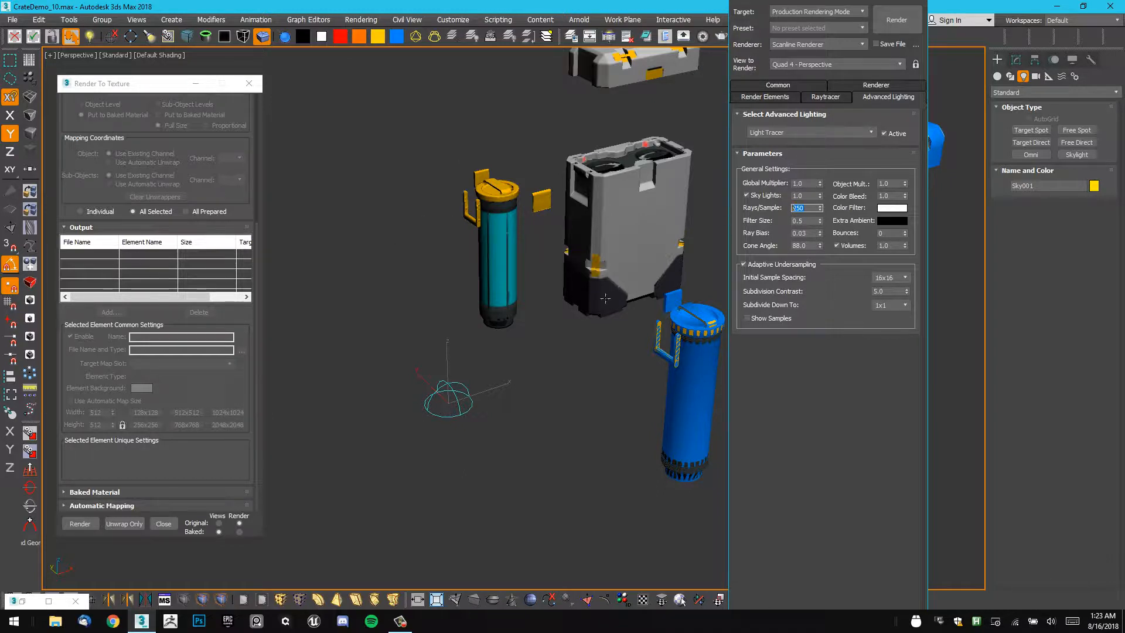
click(694, 317)
middle_drag(539, 236, 514, 223)
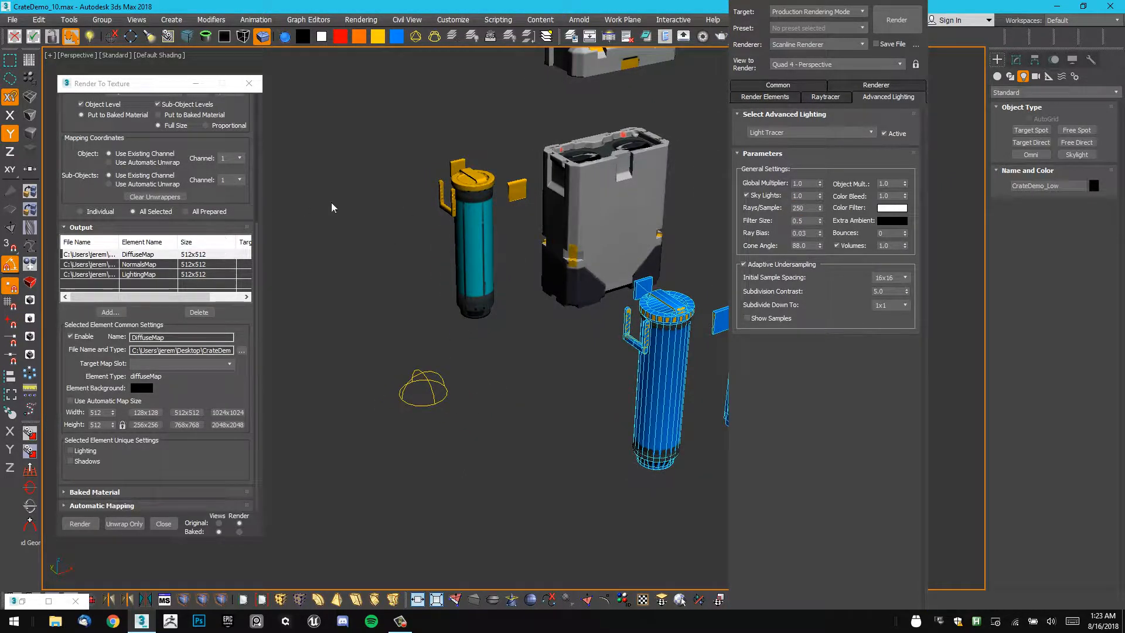
alt+middle_drag(384, 235, 543, 230)
scroll(512, 227, down, 3)
mouse_move(223, 310)
mouse_down()
mouse_move(225, 300)
mouse_move(225, 310)
mouse_up()
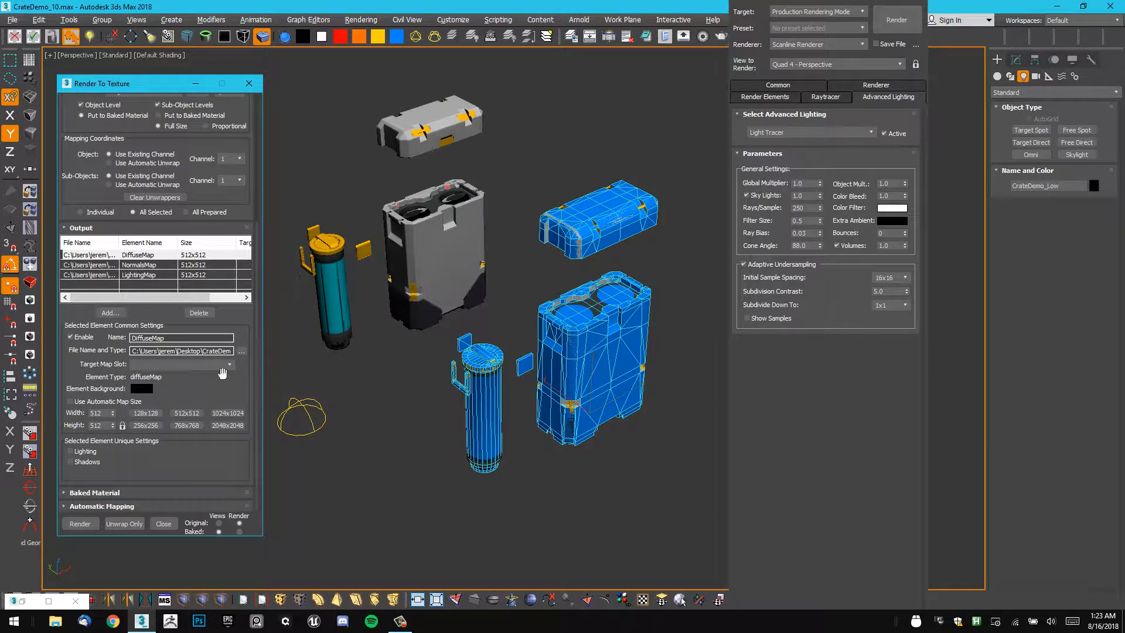
Toggle see-through display on for the low-poly crate and back off, keeping the crate selected.
key(alt+x)
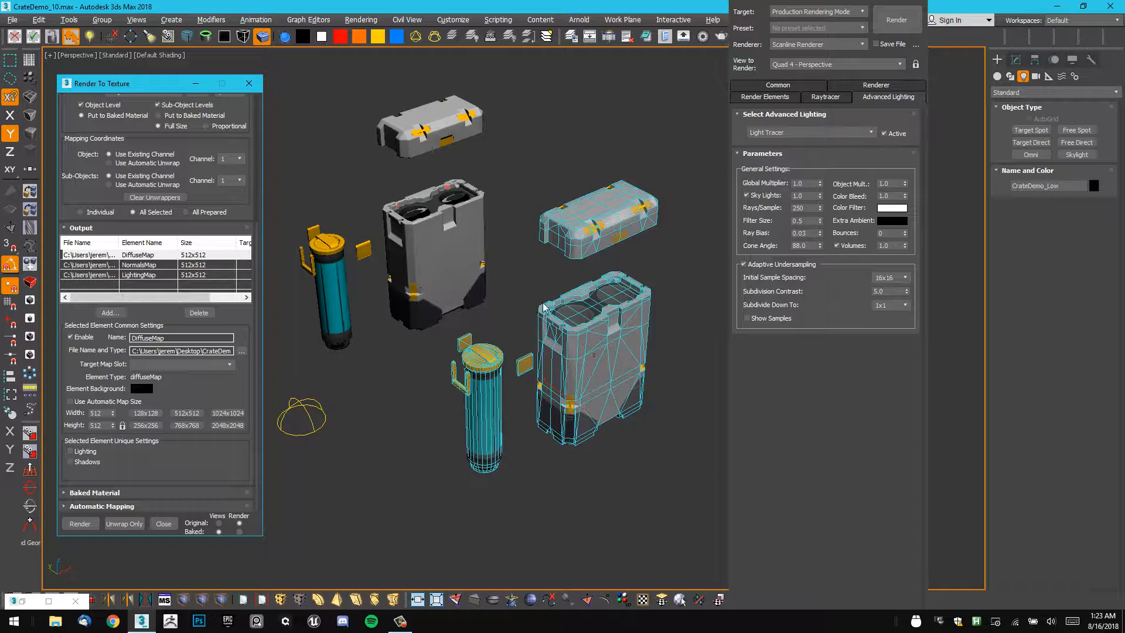
middle_drag(548, 300, 549, 298)
click(688, 286)
key(ctrl+z)
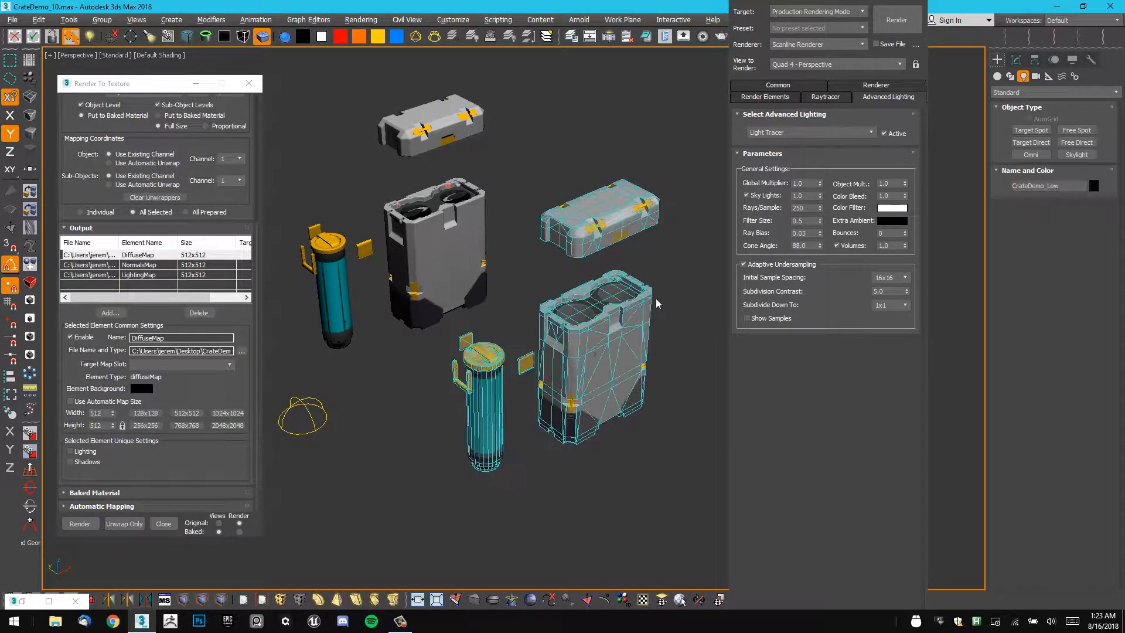
key(alt+x)
alt+middle_drag(630, 293, 633, 289)
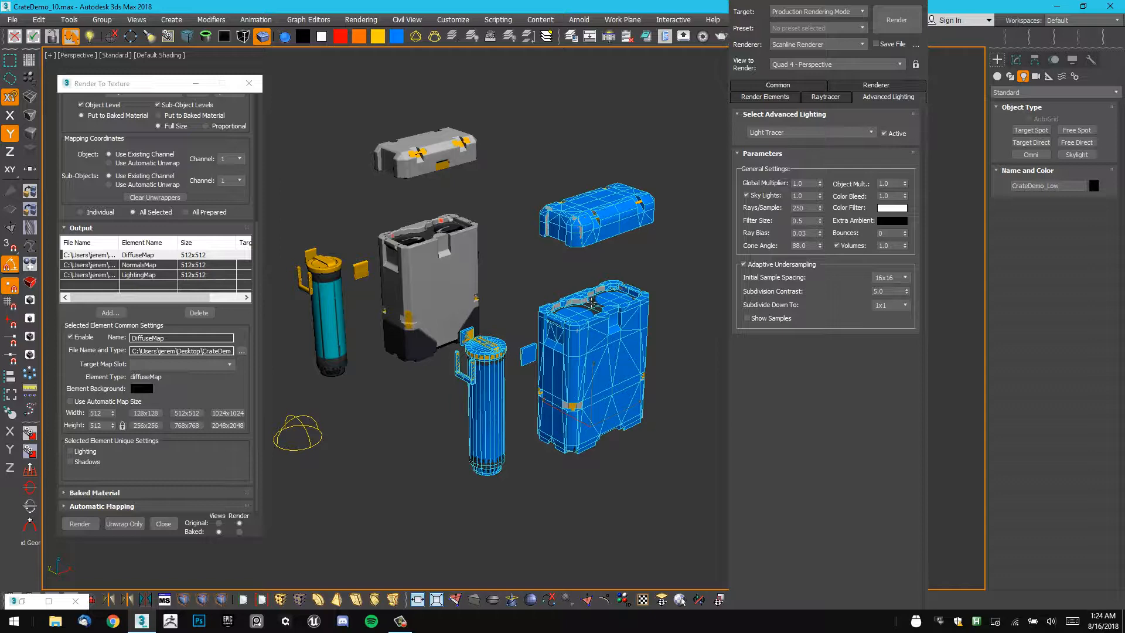
Replace the Diffuse Color bitmap of material 12 - Default with CrateDemo_AO.tga from the maps folder.
key(m)
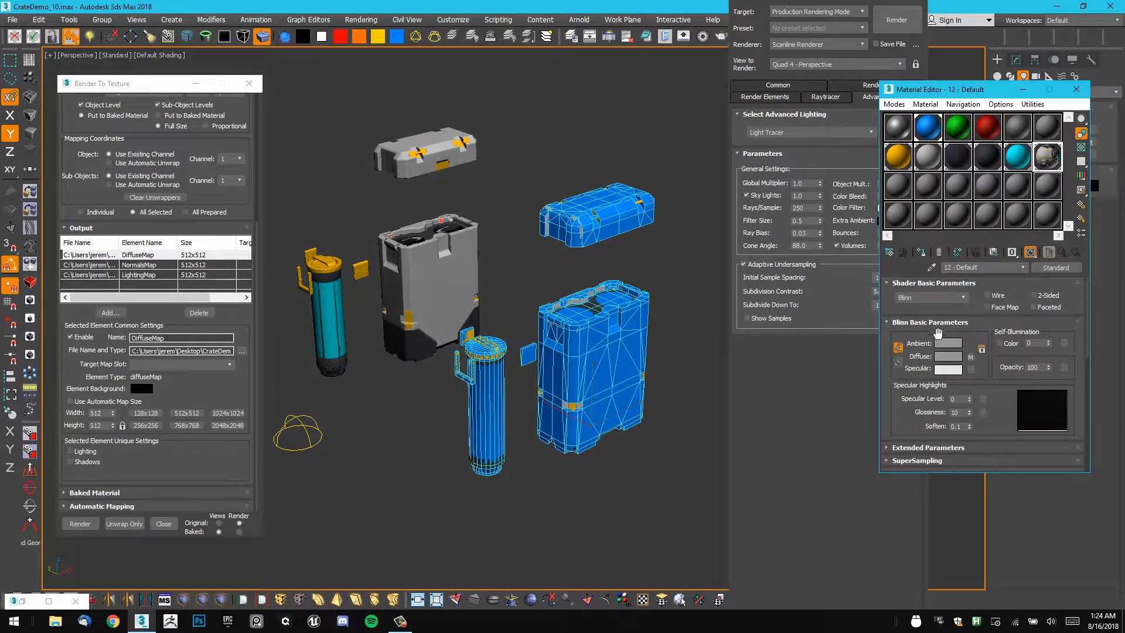
click(971, 357)
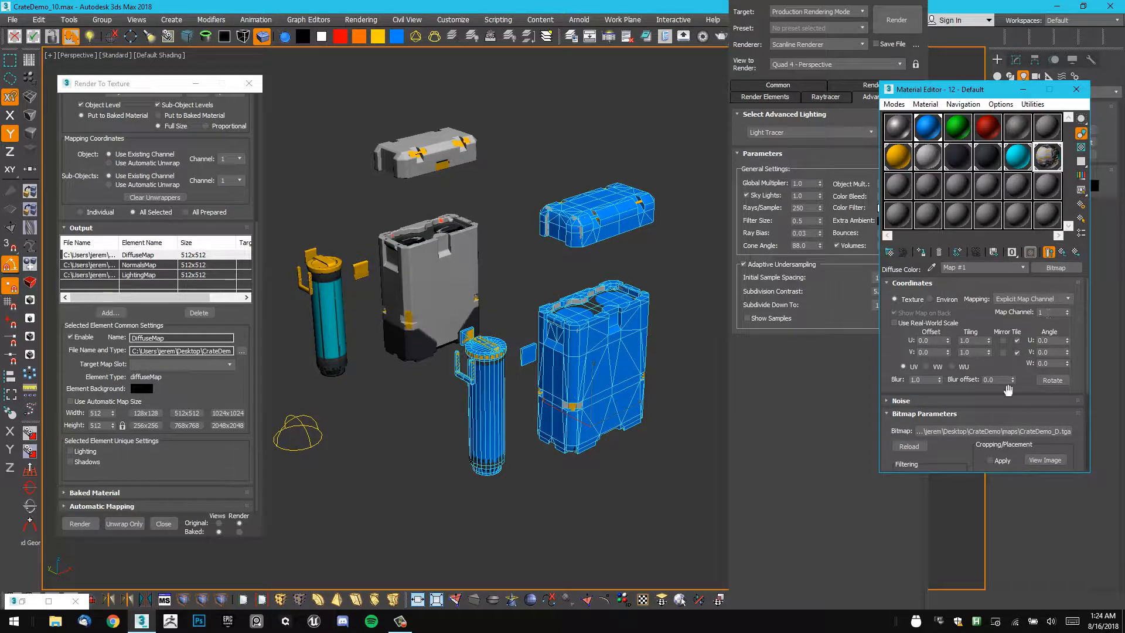
click(1003, 434)
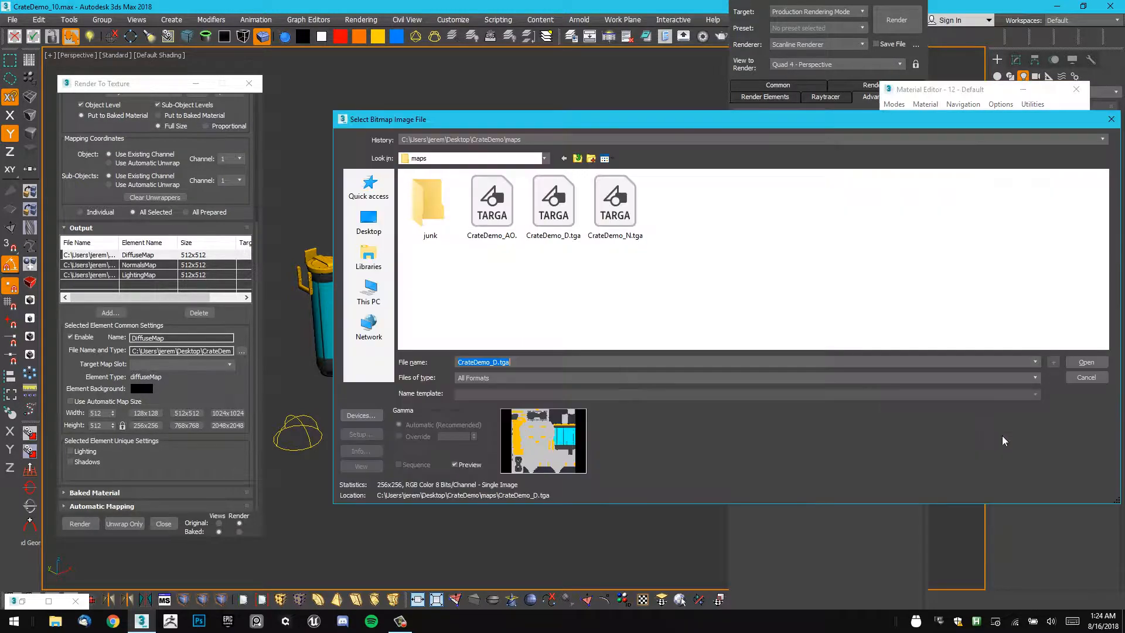
click(592, 209)
click(544, 214)
click(513, 222)
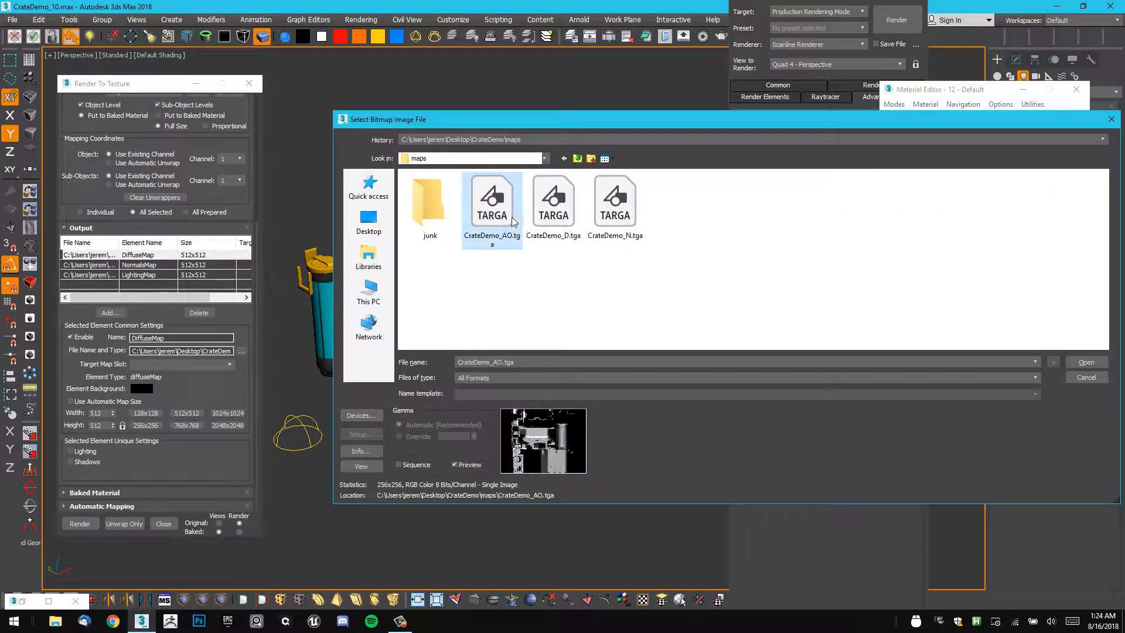
double_click(494, 215)
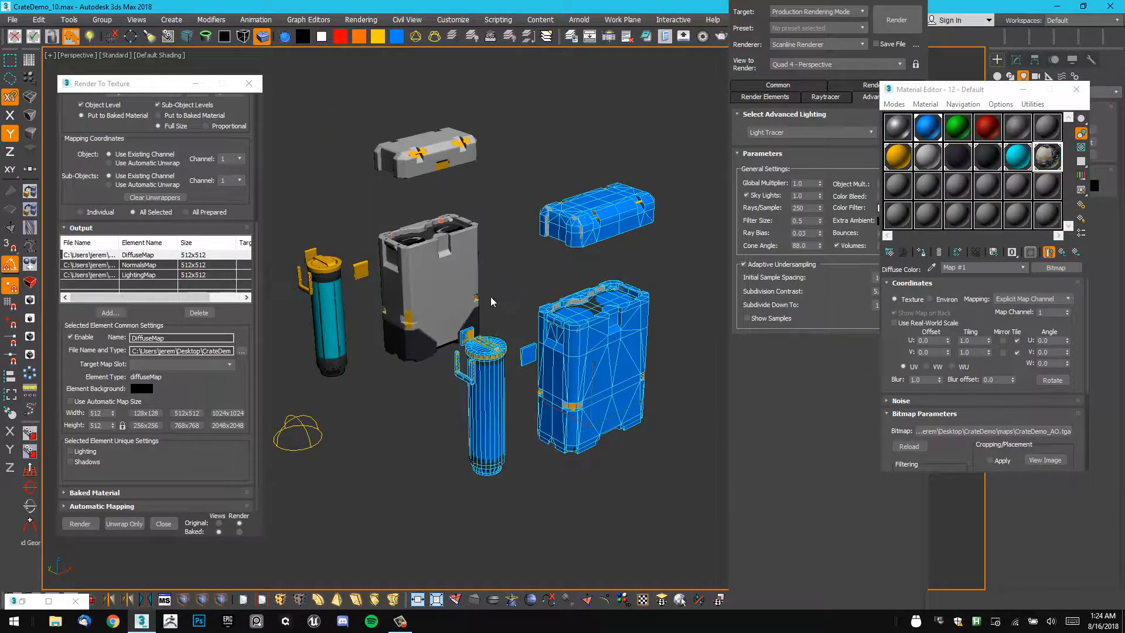
Inspect the ambient occlusion bake on the crate copy from close up and from several angles.
click(532, 151)
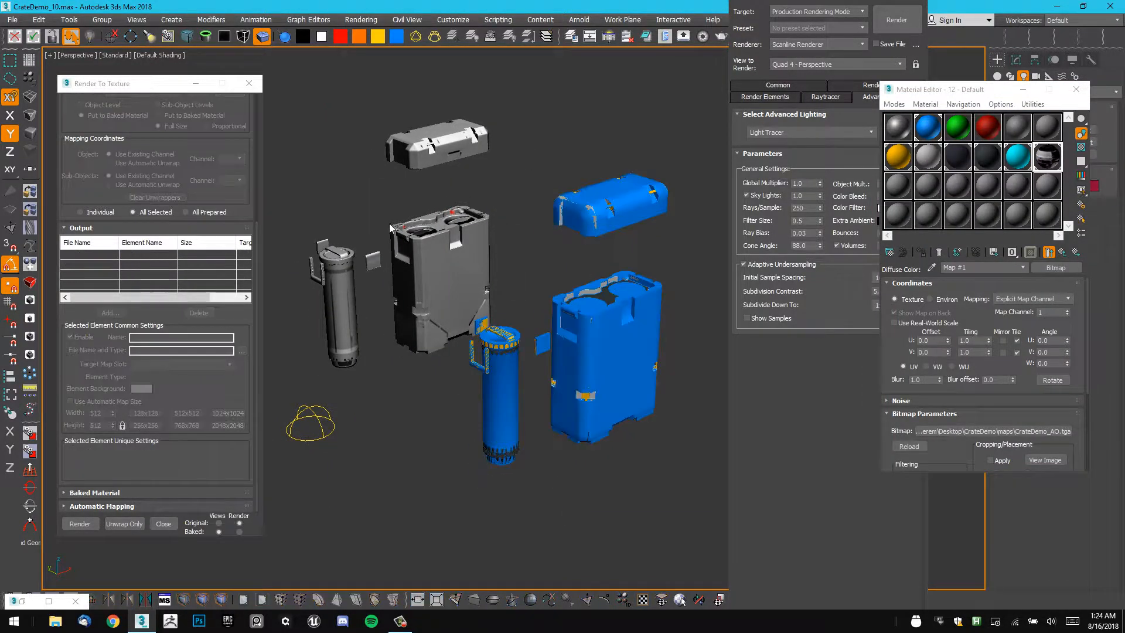
middle_drag(402, 220, 513, 283)
scroll(503, 221, up, 6)
scroll(577, 255, down, 2)
scroll(527, 264, down, 3)
alt+middle_drag(520, 223, 389, 402)
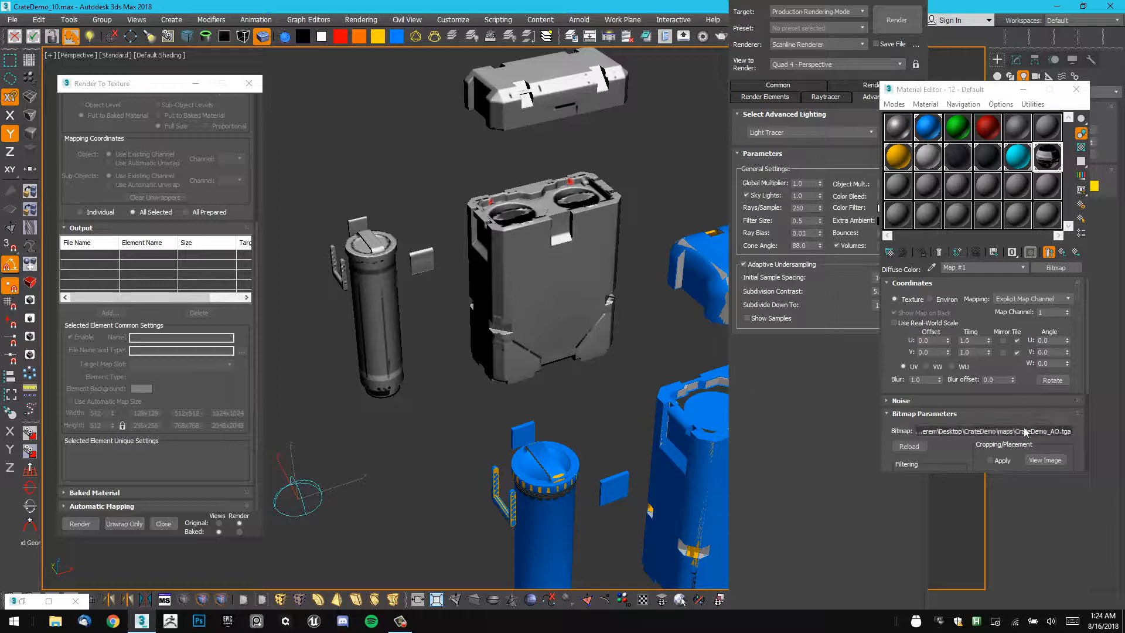
Switch the material's Diffuse Color bitmap back to CrateDemo_D.tga.
click(994, 431)
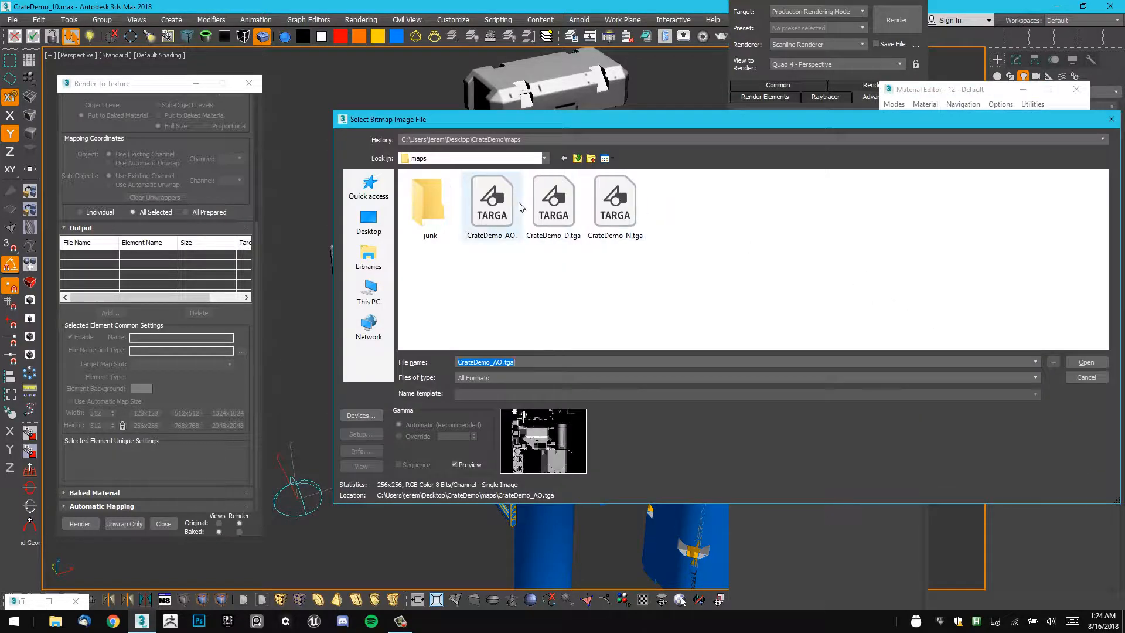
double_click(568, 208)
middle_drag(561, 238, 555, 225)
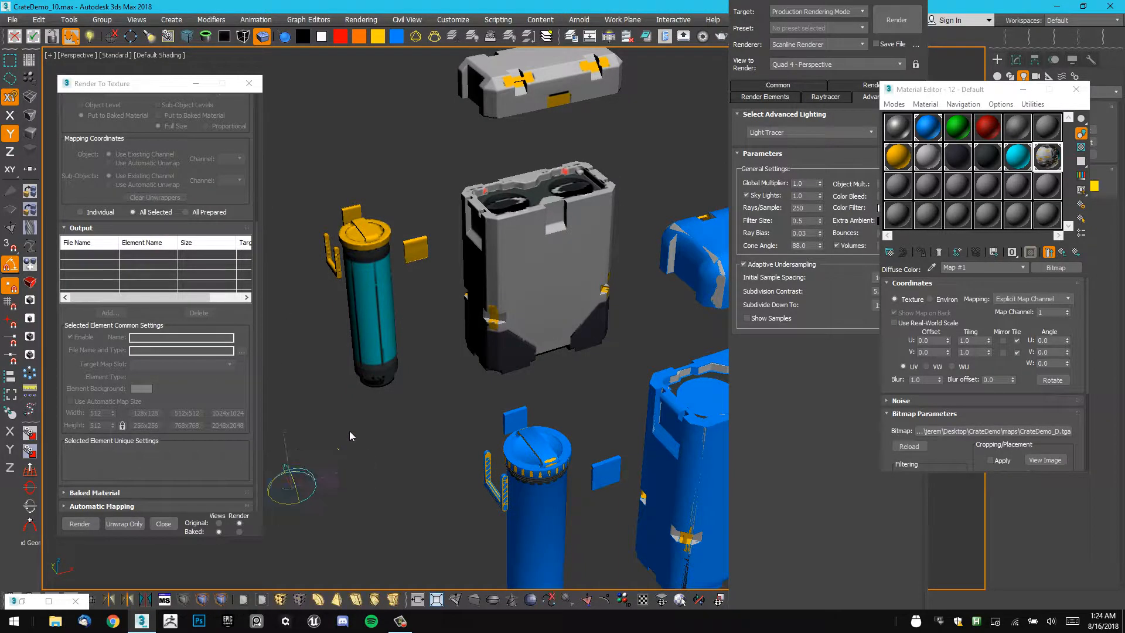
Re-bake the low-poly crate's diffuse, normals and lighting maps at 512x512, overwriting the existing files.
alt+middle_drag(561, 310, 553, 303)
scroll(554, 303, down, 1)
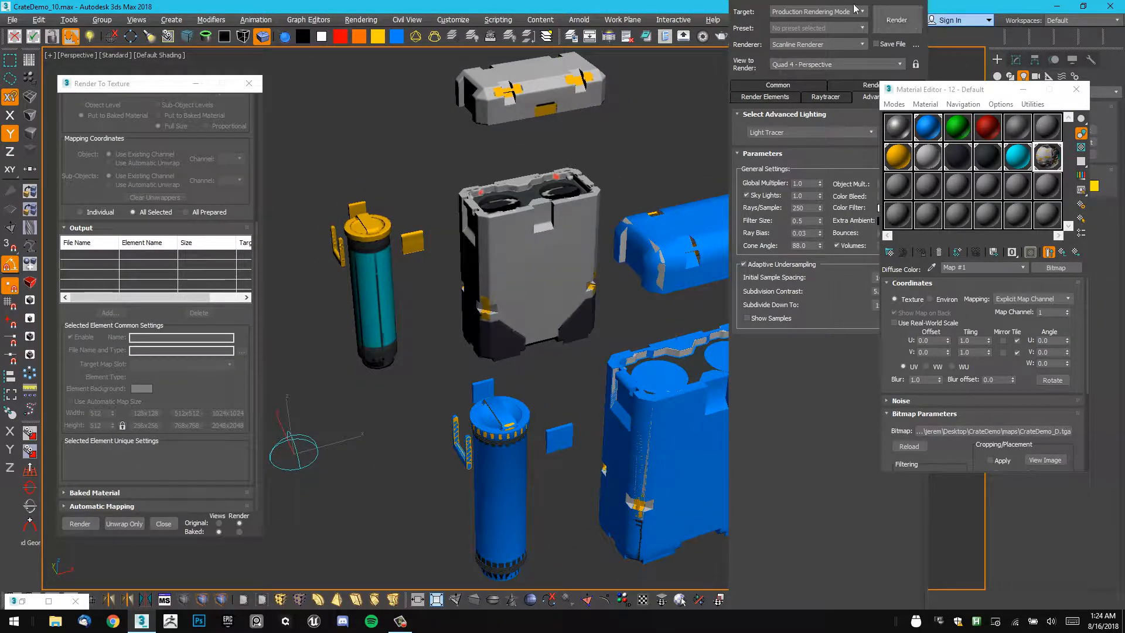
click(504, 408)
click(496, 478)
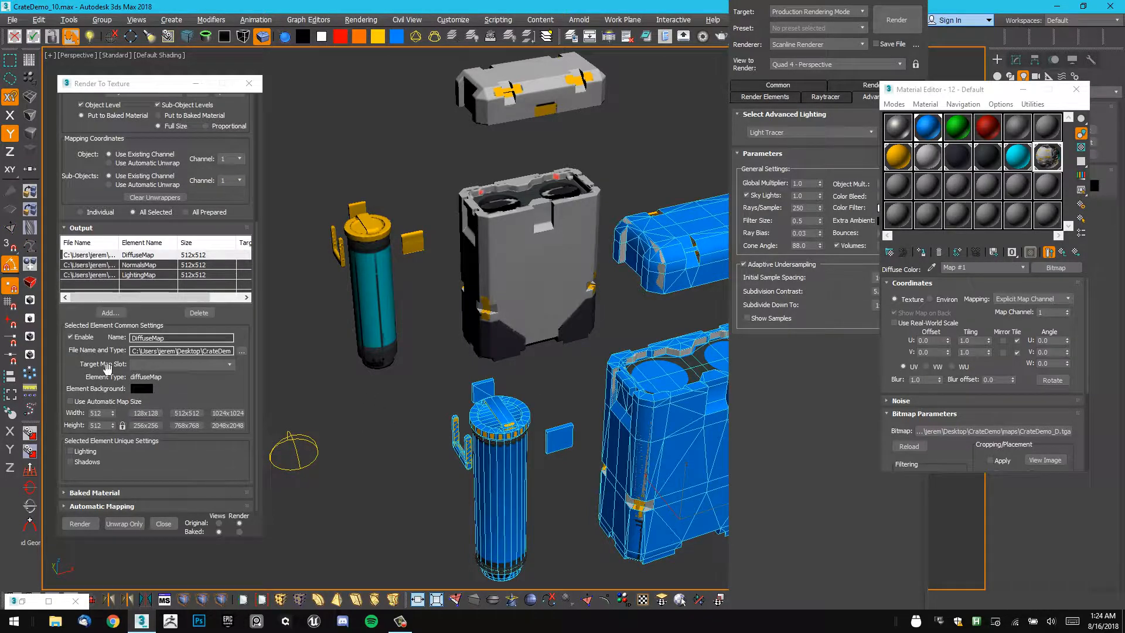
click(85, 528)
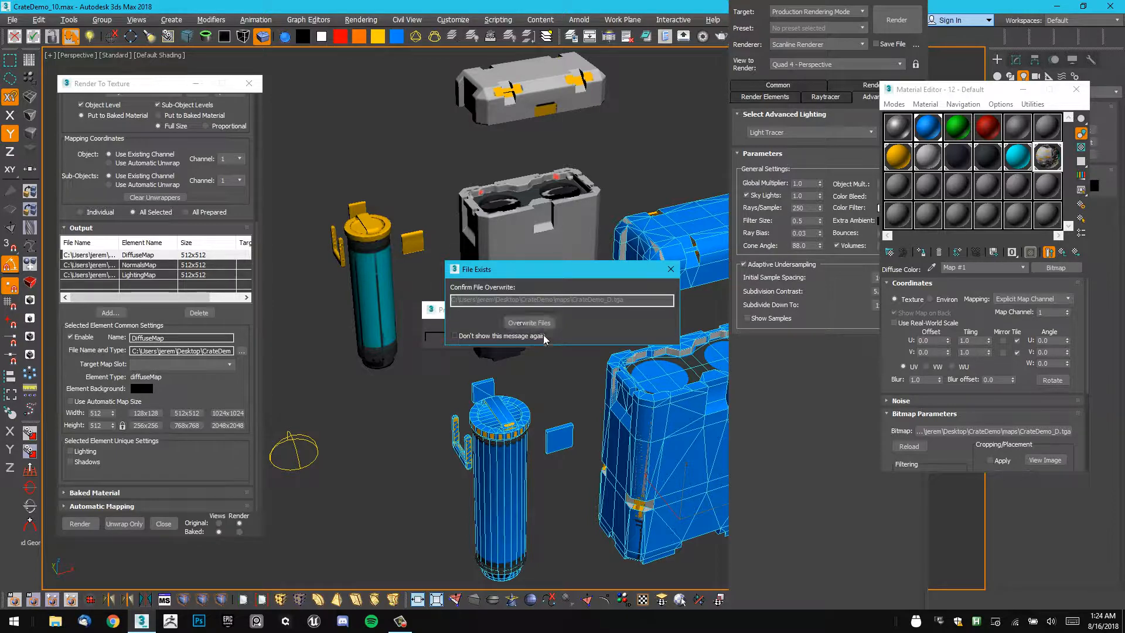
click(530, 323)
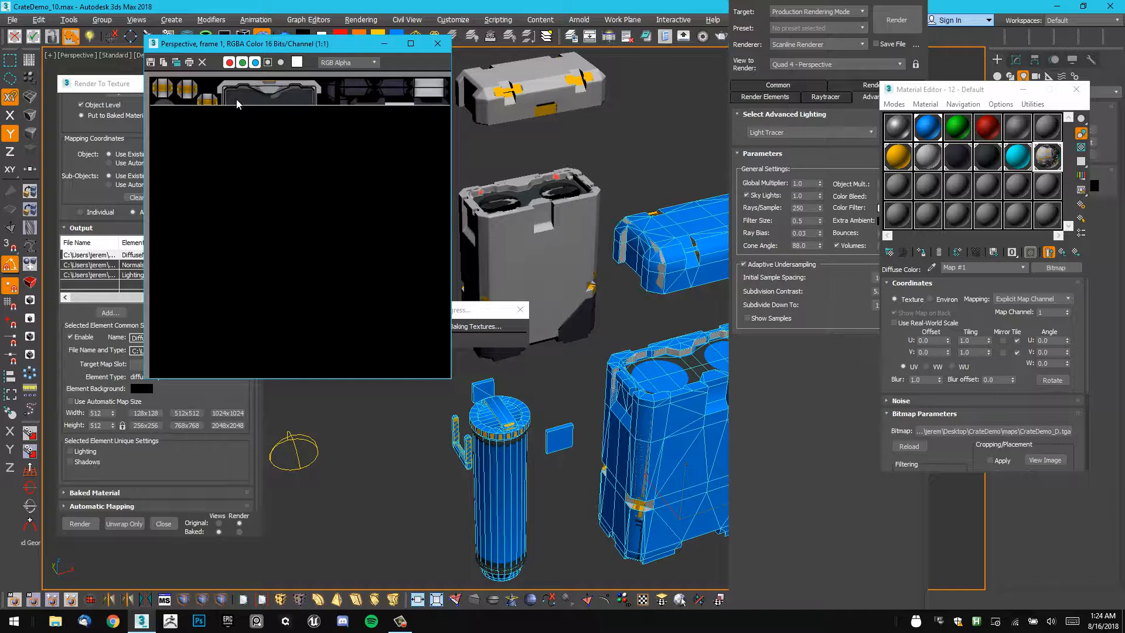
Examine the baked diffuse map up close in the render window, checking the crate panels and the cyan canister section.
scroll(251, 99, up, 2)
scroll(252, 119, down, 2)
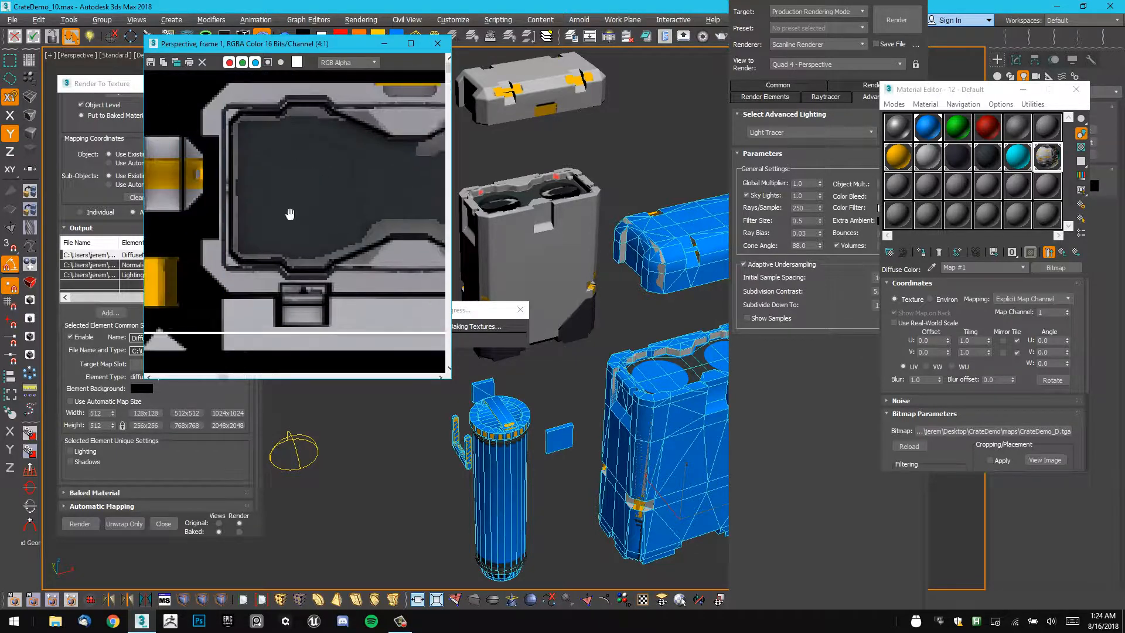
middle_drag(231, 229, 235, 167)
middle_drag(410, 168, 247, 129)
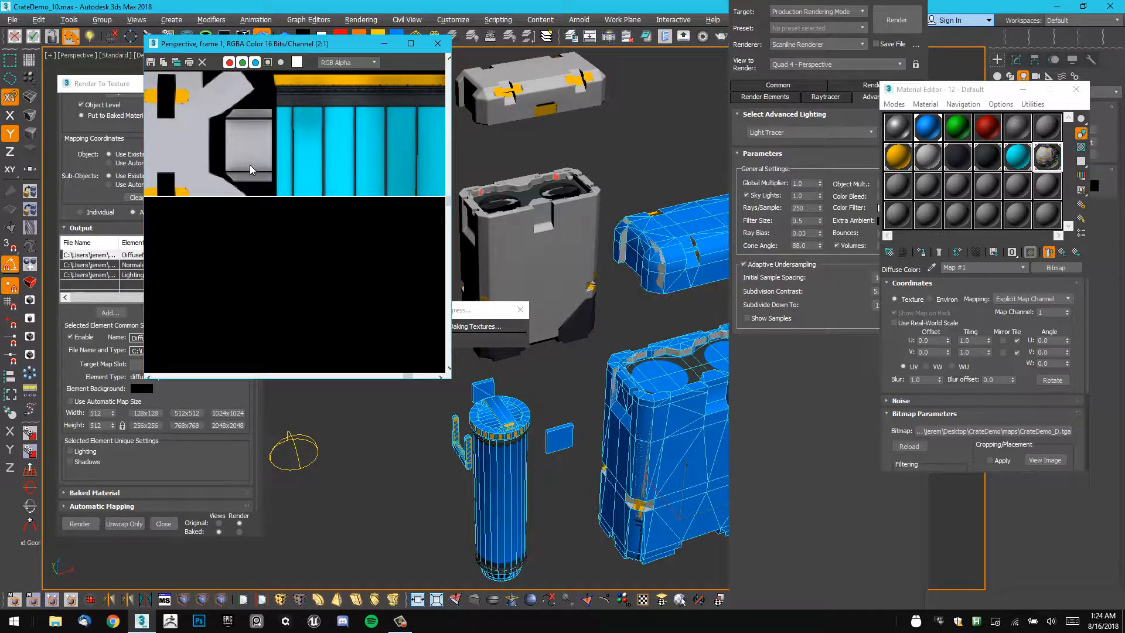
middle_drag(232, 177, 410, 160)
middle_drag(245, 177, 363, 154)
scroll(224, 130, down, 1)
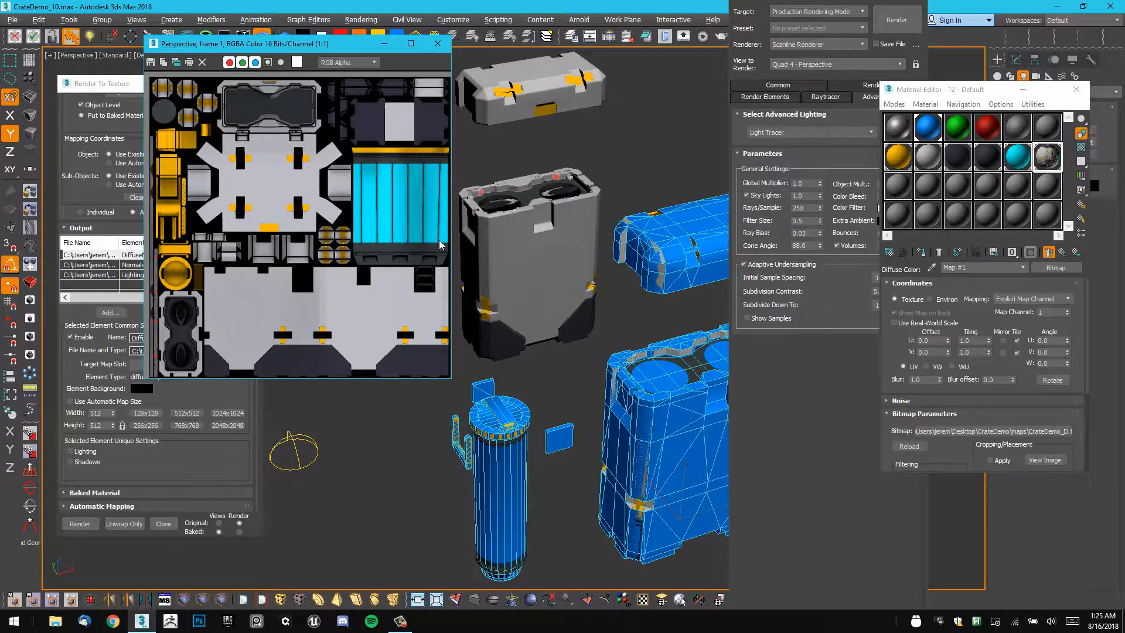
Inspect the crate copy from close up, toggling its wireframe overlay on and off to check the baked texture.
alt+middle_drag(536, 226, 577, 270)
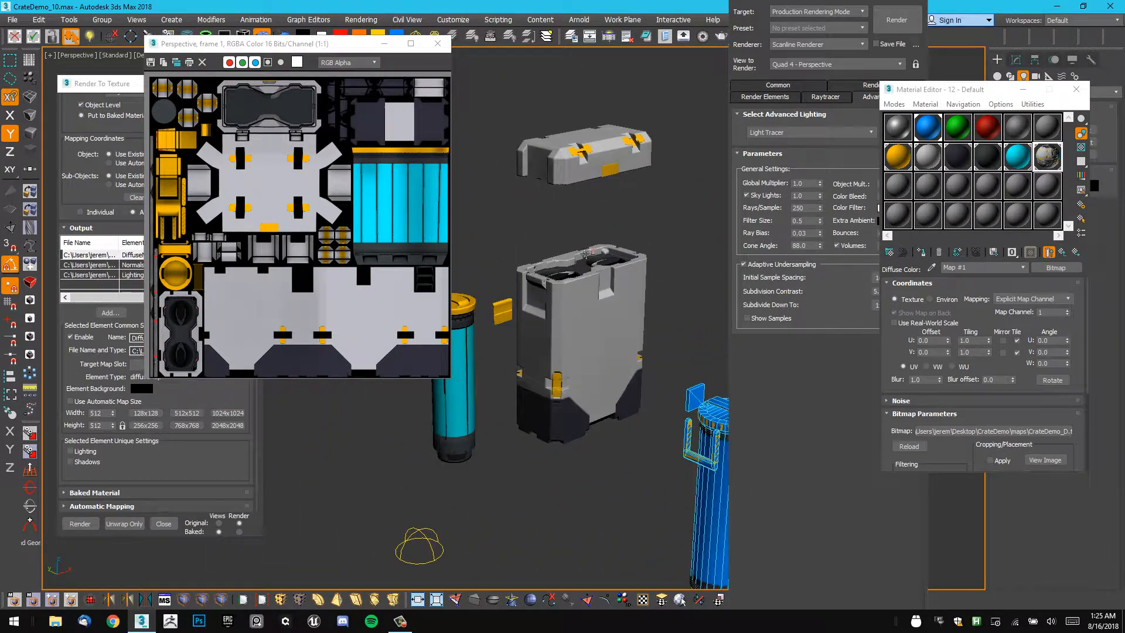
scroll(570, 286, up, 4)
click(595, 183)
key(F4)
alt+middle_drag(570, 311, 569, 329)
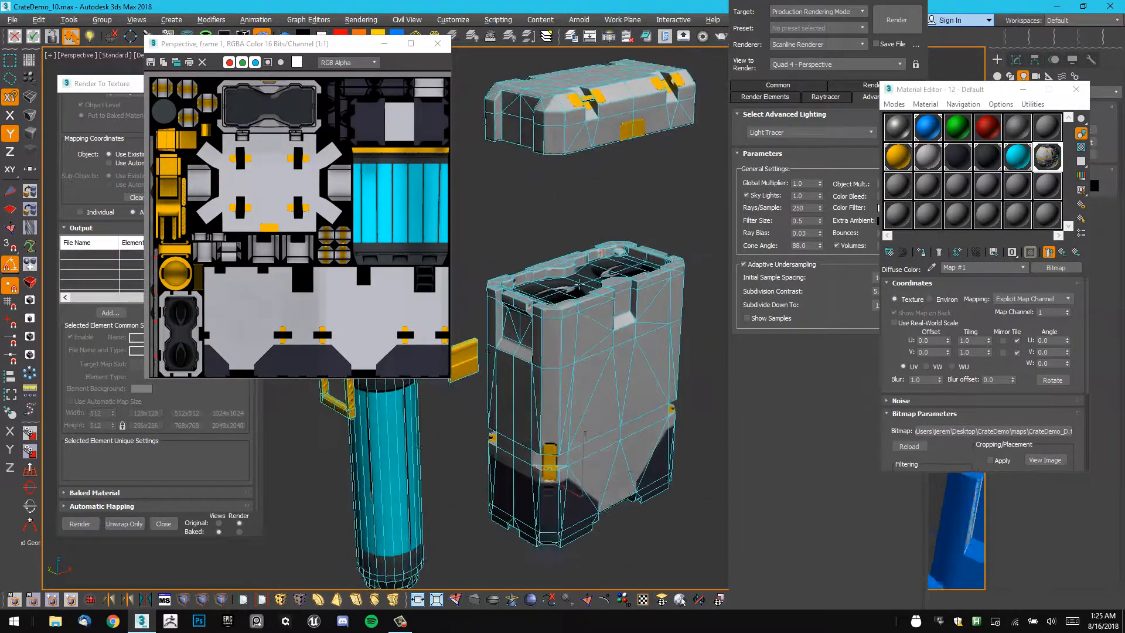
key(F4)
scroll(570, 272, up, 5)
scroll(569, 272, up, 1)
alt+middle_drag(582, 226, 617, 239)
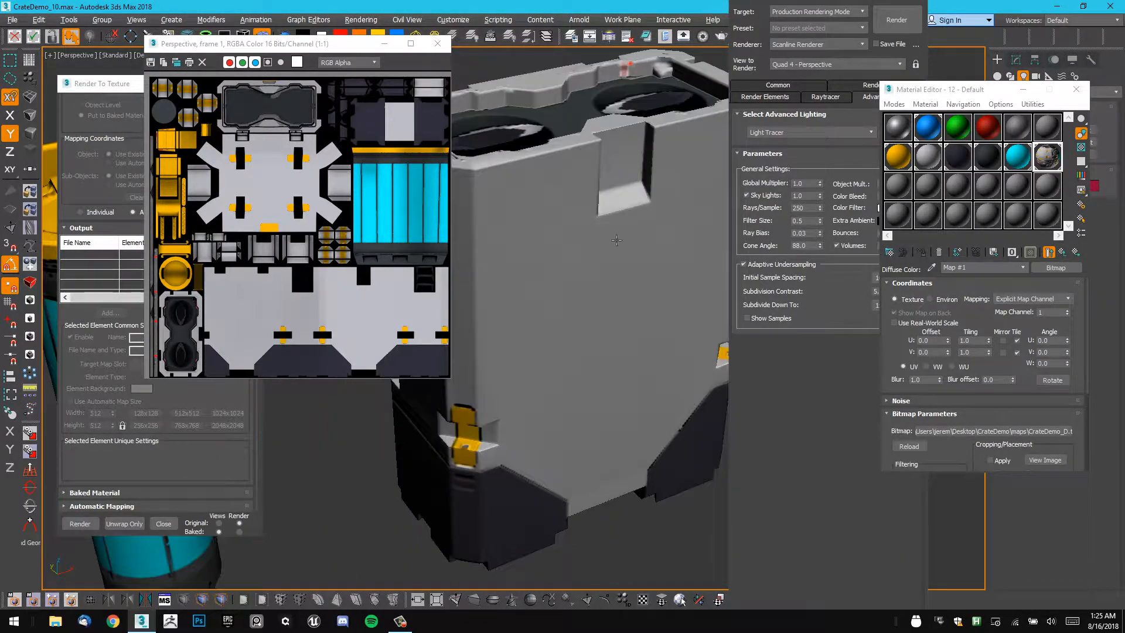
scroll(621, 232, down, 5)
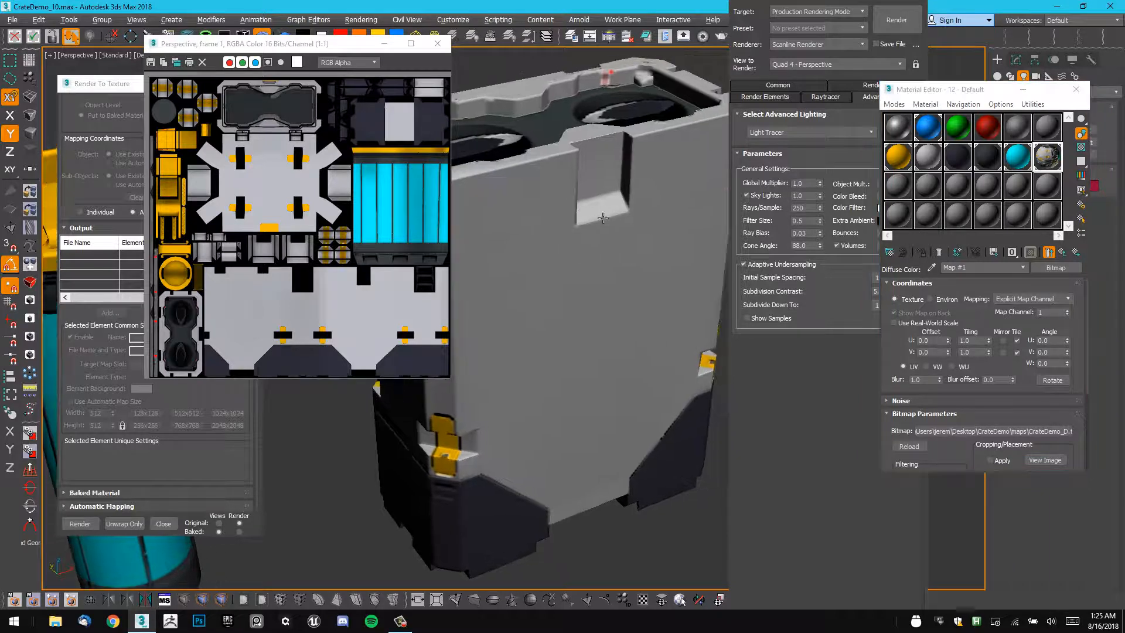
Reselect CrateDemo_D.tga as the material's Diffuse Color bitmap, and replace it with CrateDemo_AO.tga to view the ambient occlusion bake.
click(1007, 432)
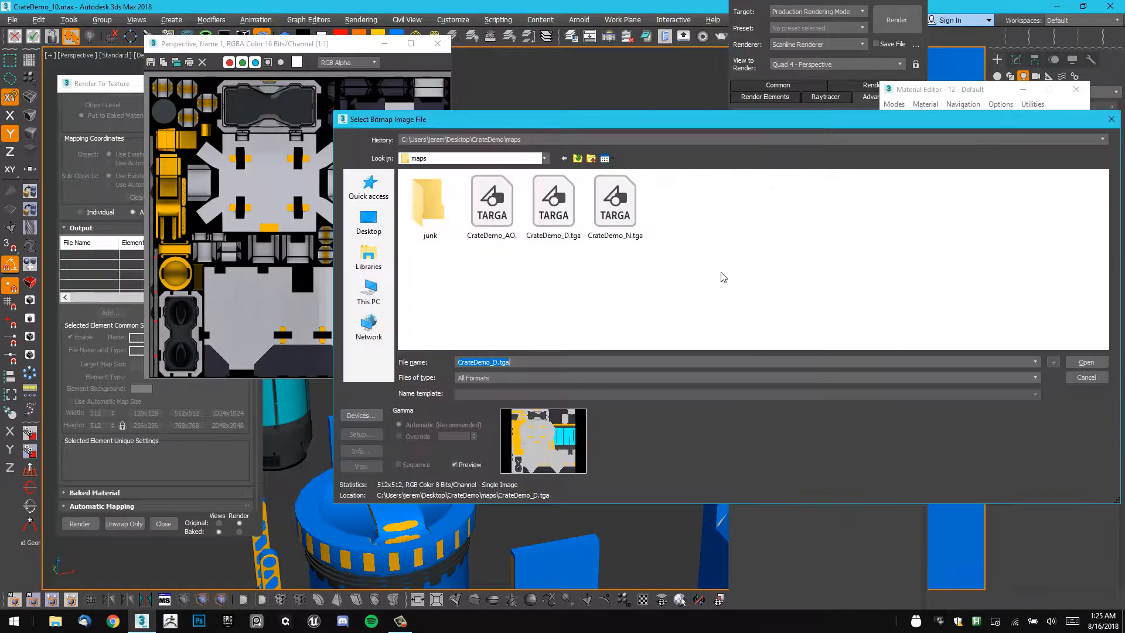
double_click(554, 202)
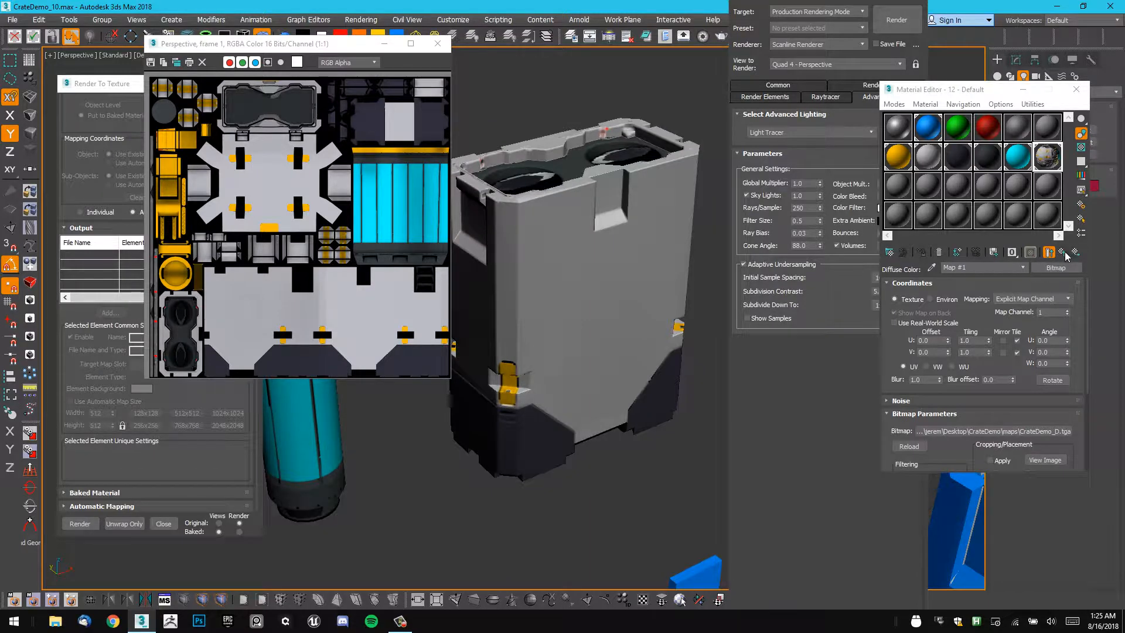
click(1017, 432)
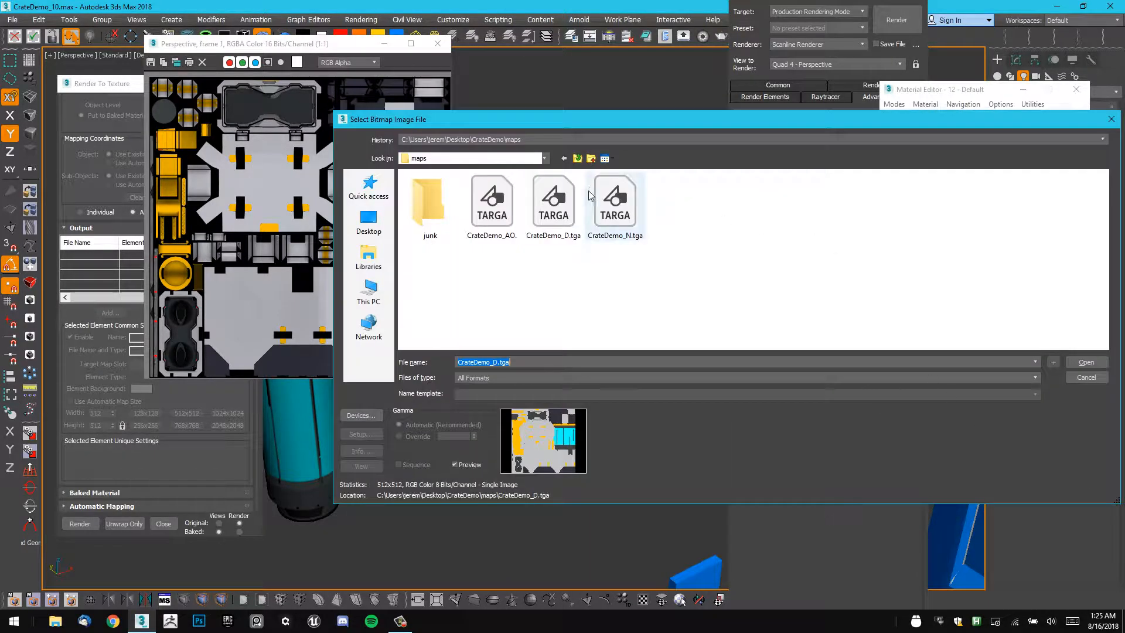
click(1085, 361)
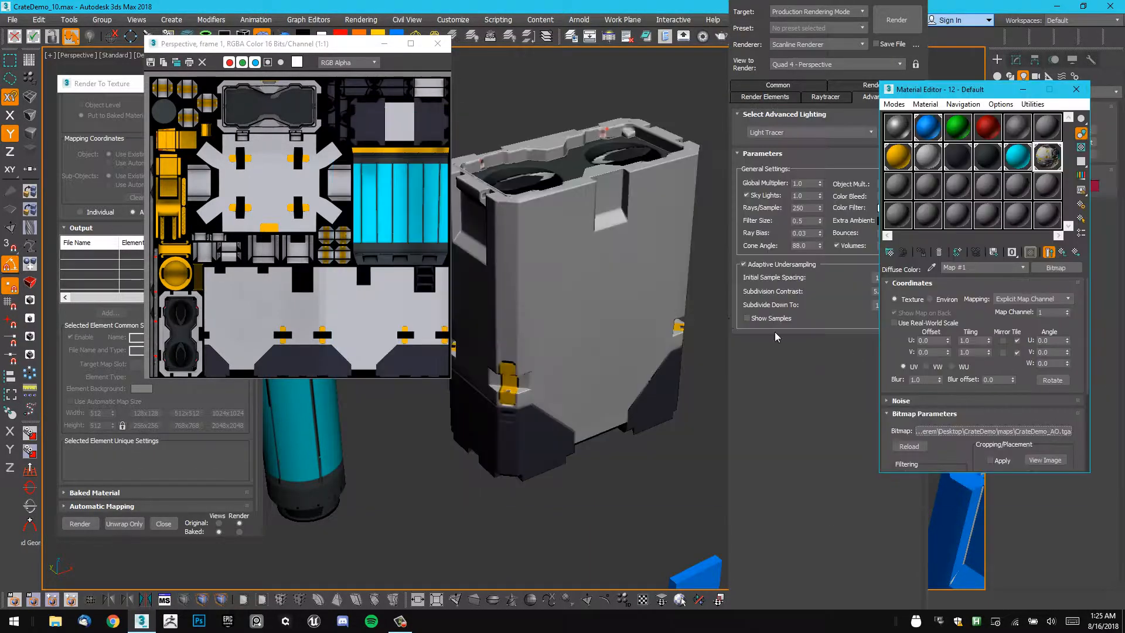
alt+middle_drag(625, 218, 902, 305)
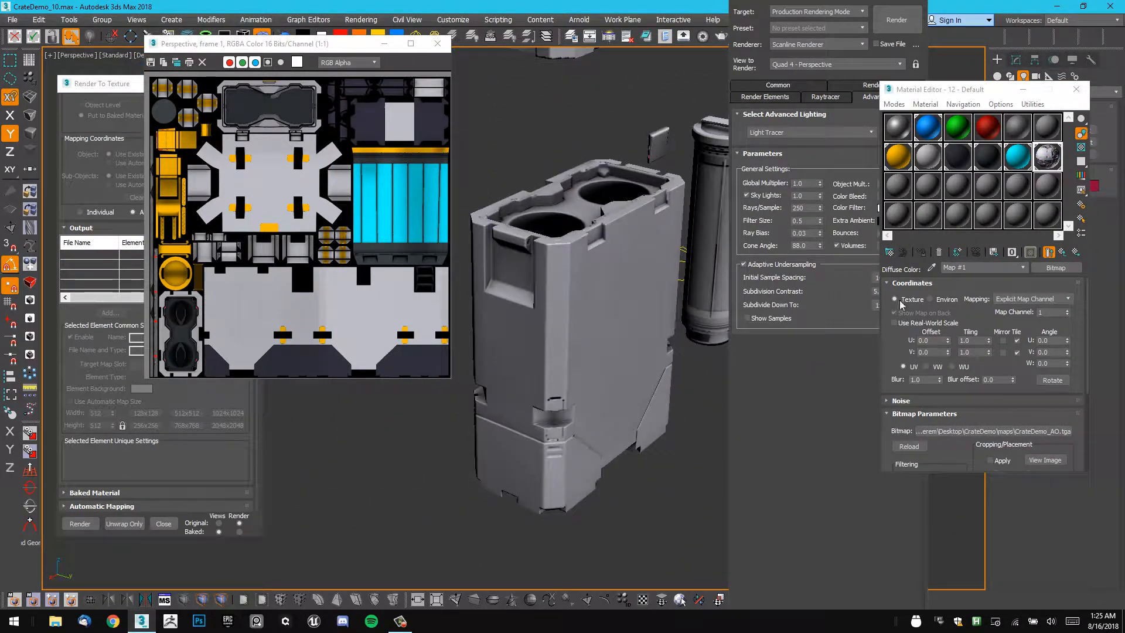
Set the Self-Illumination of material 12 - Default to 100 and view the crate copy with it.
click(1064, 253)
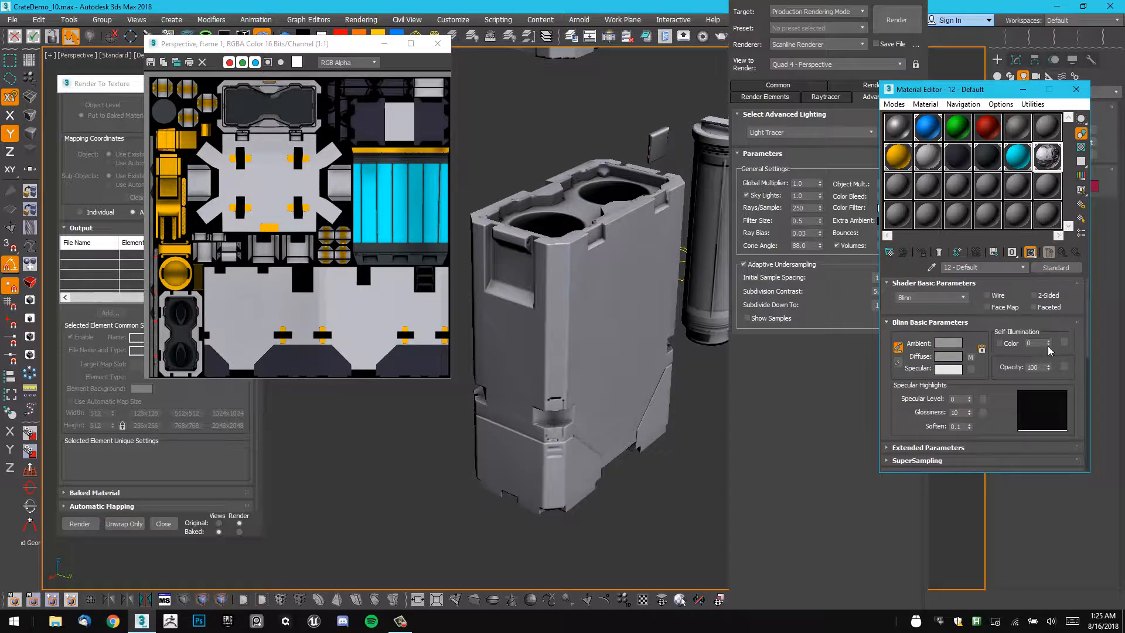
drag(1049, 346, 1049, 316)
alt+middle_drag(648, 289, 588, 193)
click(542, 317)
alt+middle_drag(542, 316, 564, 241)
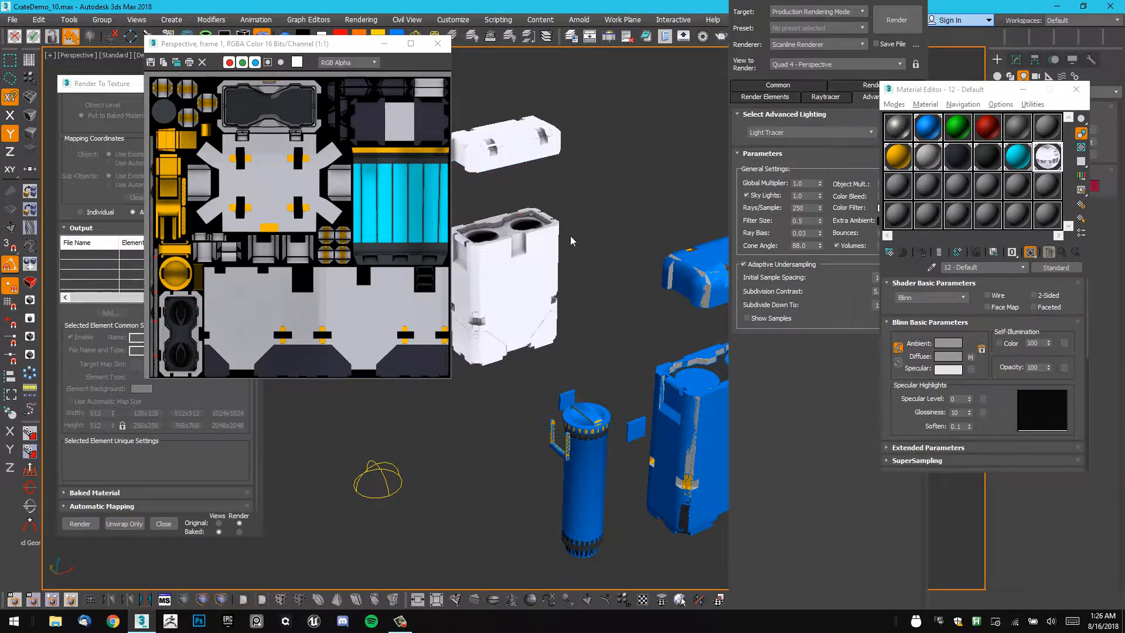
Examine the red bake error on the crate copy's inner rim and the same spot on the low-poly crate.
scroll(577, 249, up, 8)
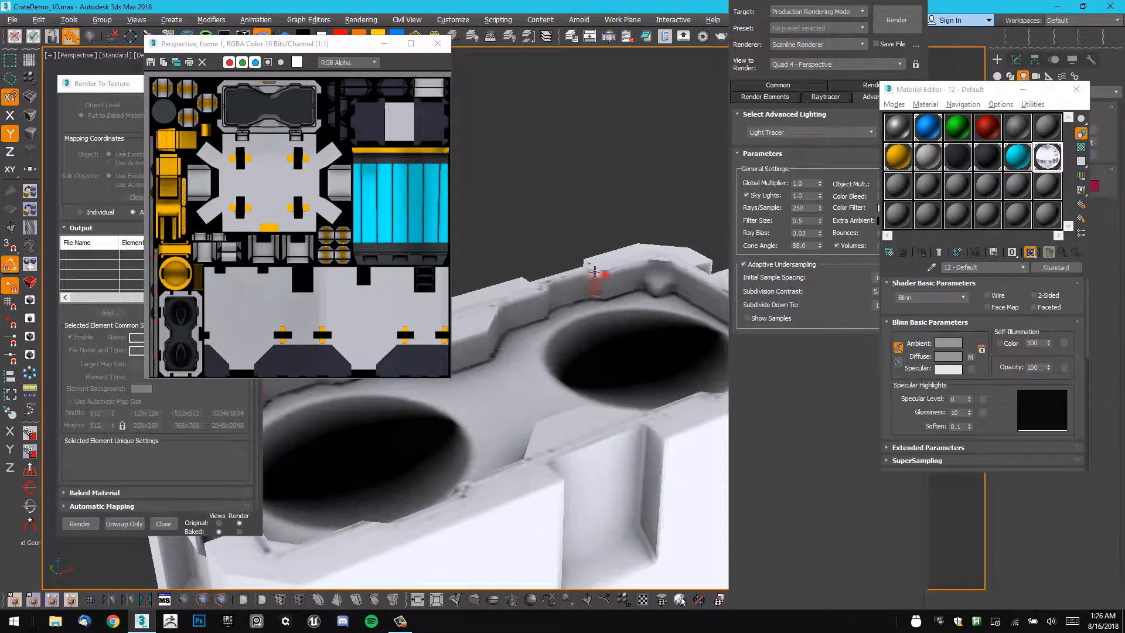
scroll(595, 272, down, 10)
middle_drag(595, 274, 548, 288)
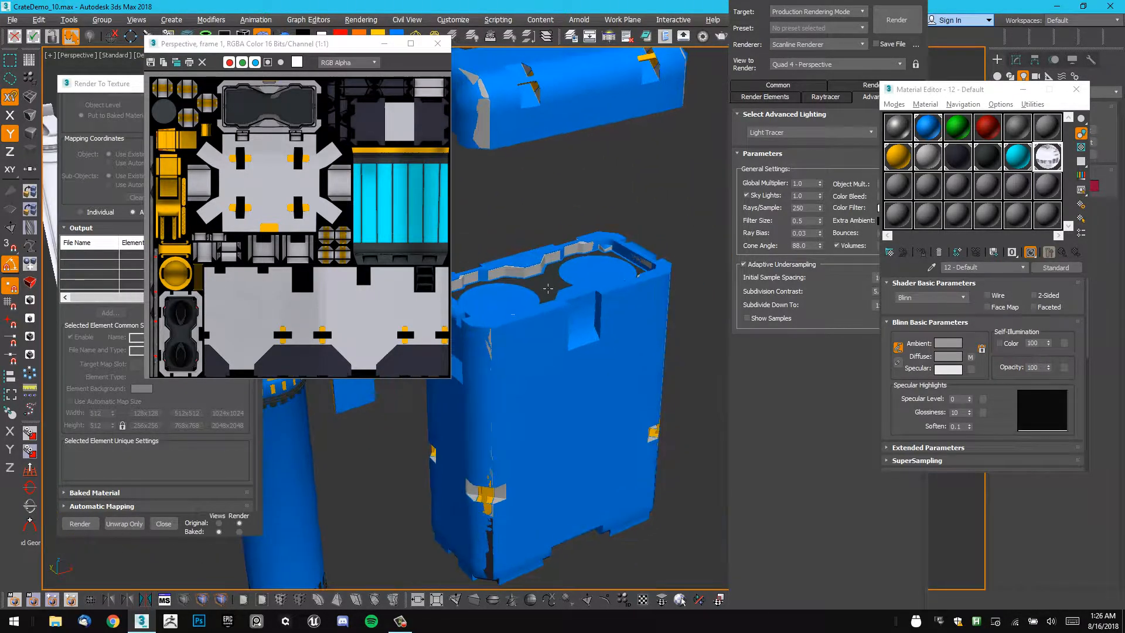
scroll(548, 288, up, 5)
click(648, 178)
mouse_move(627, 226)
alt+middle_down()
mouse_move(630, 235)
mouse_move(661, 220)
mouse_move(626, 236)
mouse_move(639, 230)
mouse_move(633, 208)
alt+middle_up()
scroll(638, 211, up, 3)
scroll(661, 220, down, 5)
scroll(633, 223, up, 4)
scroll(642, 240, down, 4)
scroll(634, 208, up, 4)
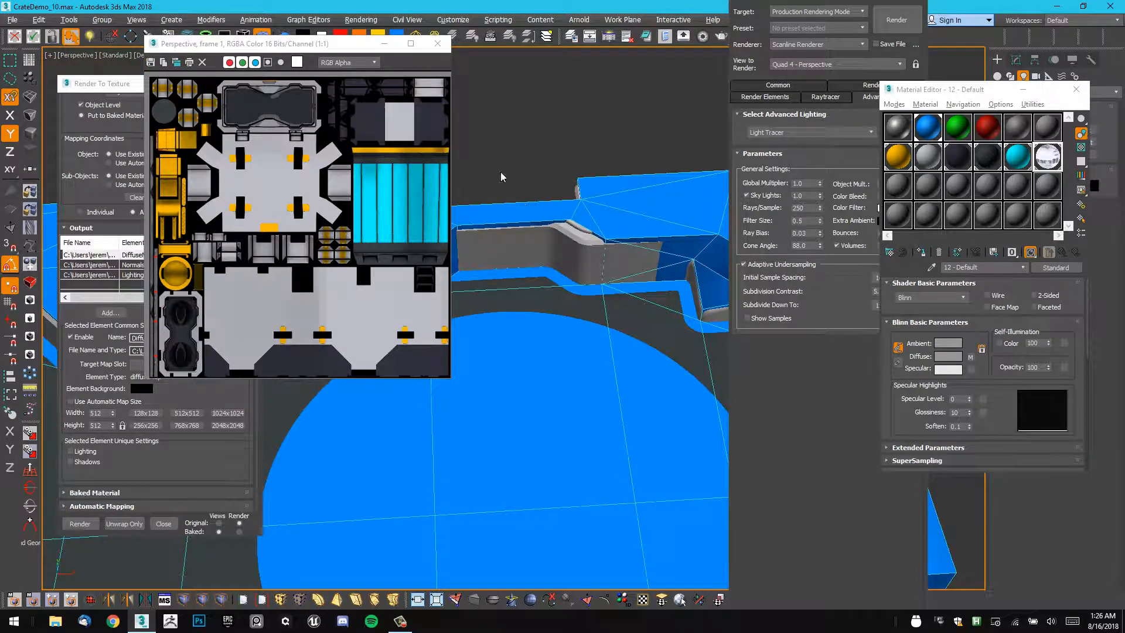
middle_drag(502, 202, 578, 212)
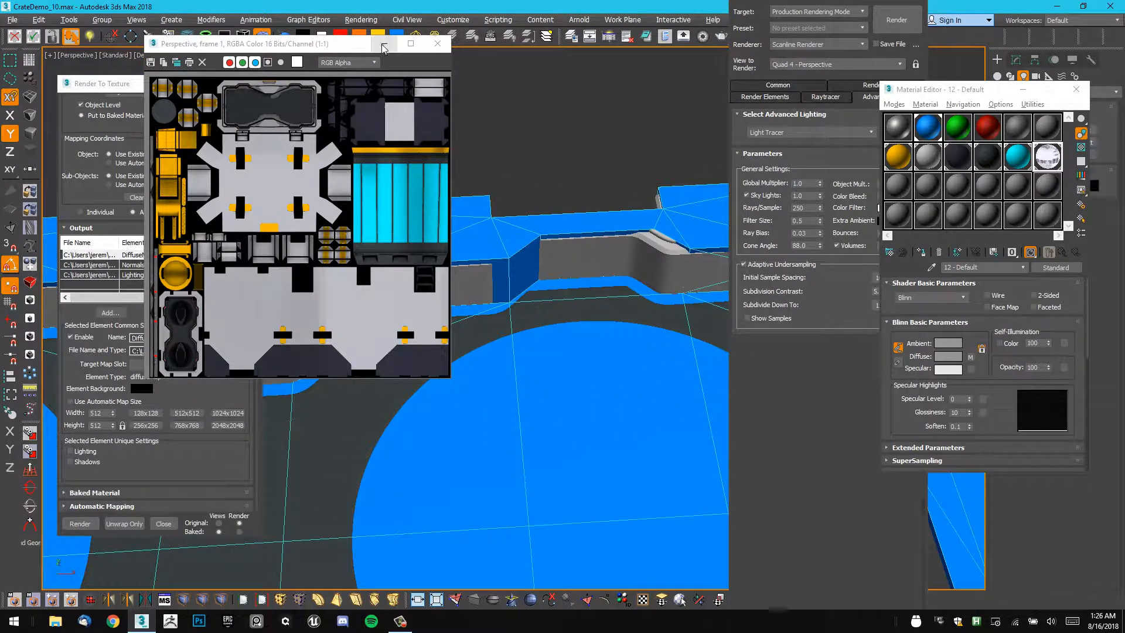
Minimize the rendered bake window and examine where the high-poly mesh pokes through the low-poly crate's inner rim.
click(382, 45)
scroll(515, 179, down, 2)
middle_drag(515, 178, 697, 178)
mouse_move(316, 176)
middle_down()
mouse_move(571, 159)
mouse_move(316, 162)
middle_up()
middle_drag(697, 170, 450, 205)
scroll(484, 224, up, 3)
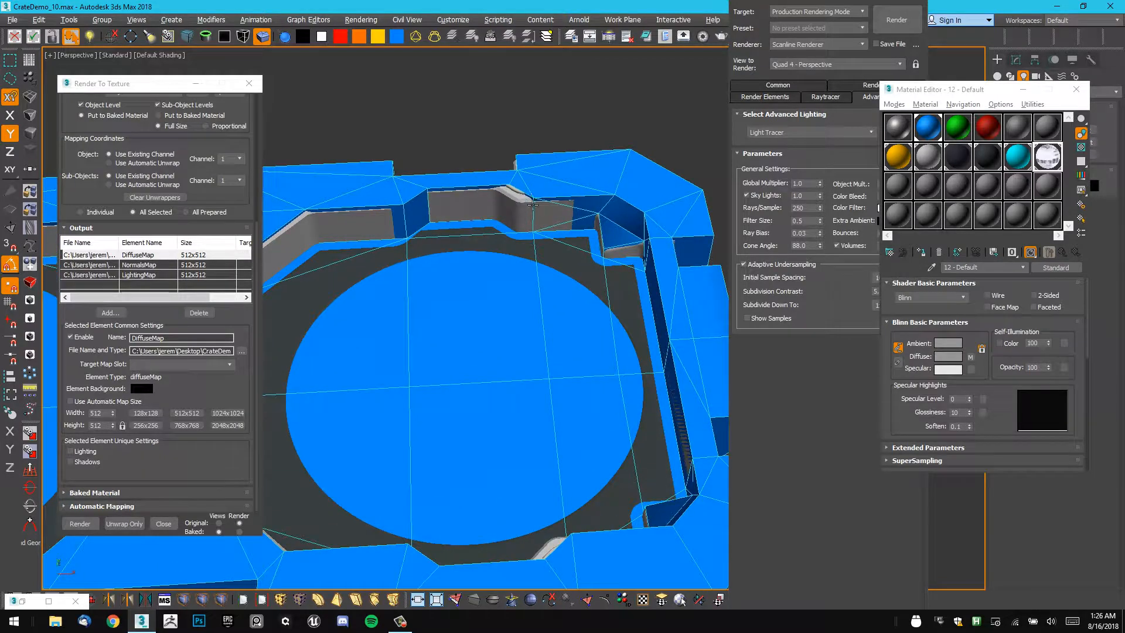
middle_drag(331, 223, 595, 197)
alt+middle_drag(597, 261, 616, 310)
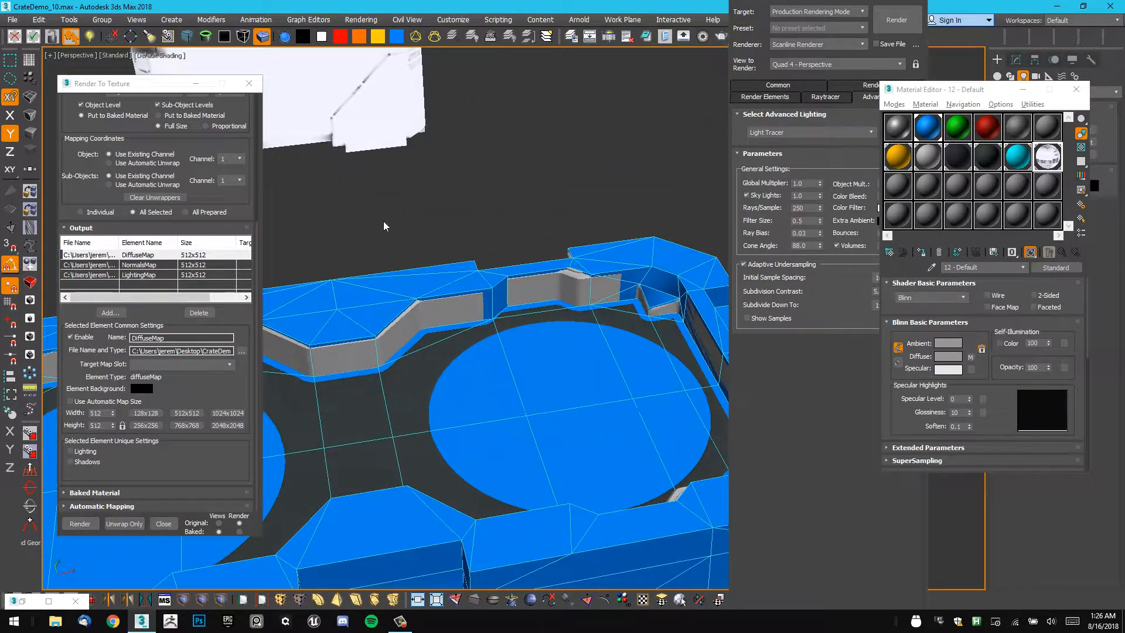
middle_drag(503, 195, 572, 212)
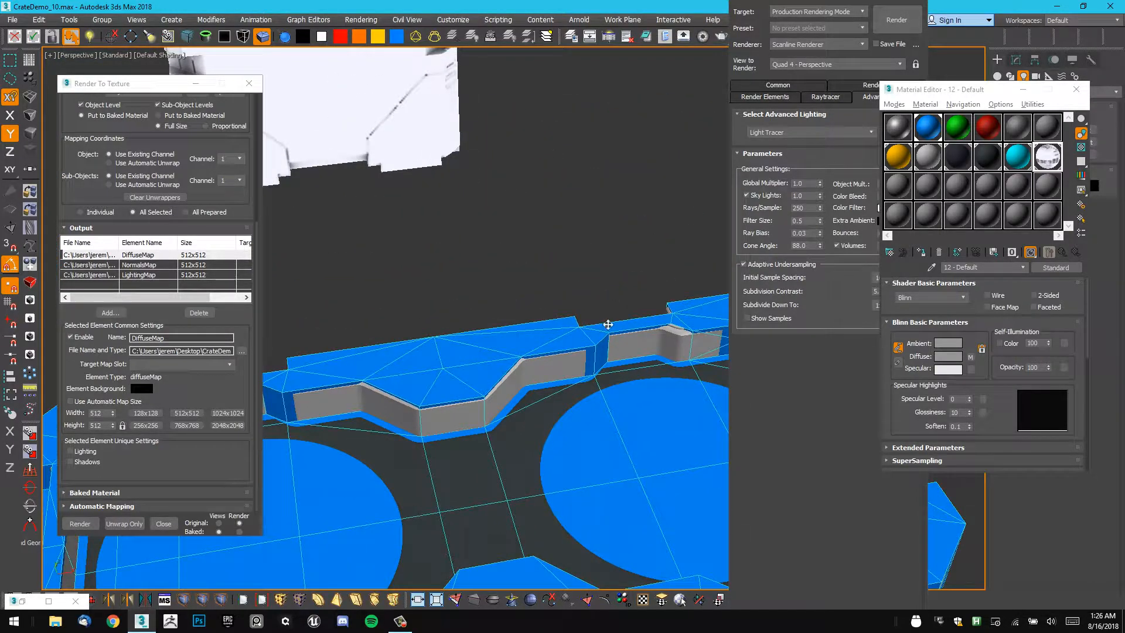
Minimize the Material Editor, close Render Setup and show the modifier stack of CrateDemo_Low with its Projection cage.
click(1021, 91)
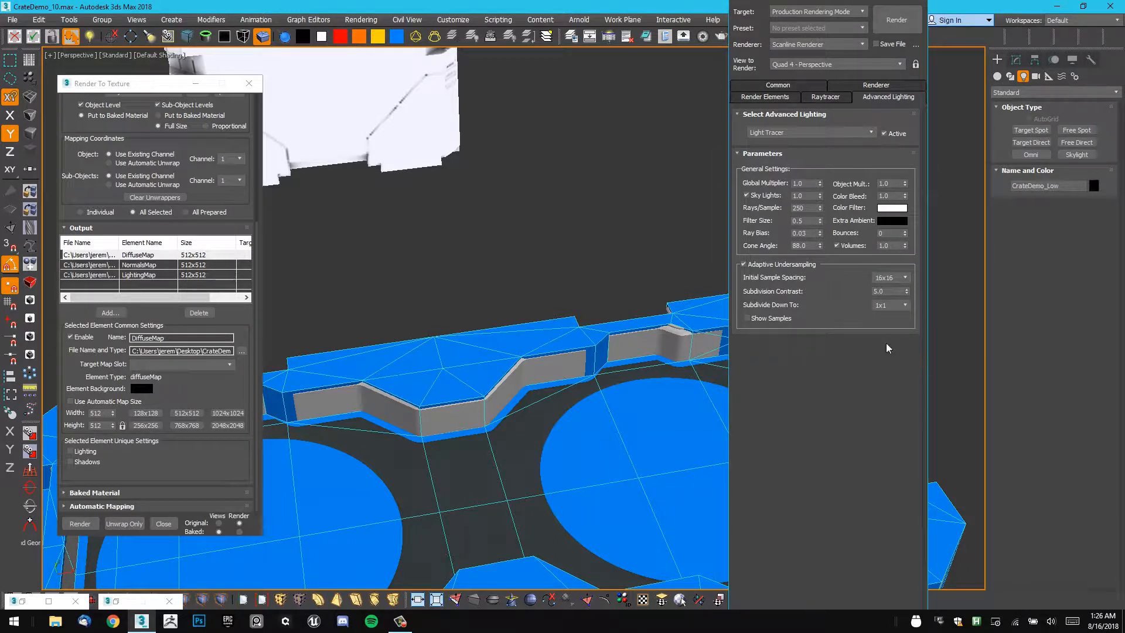
key(F10)
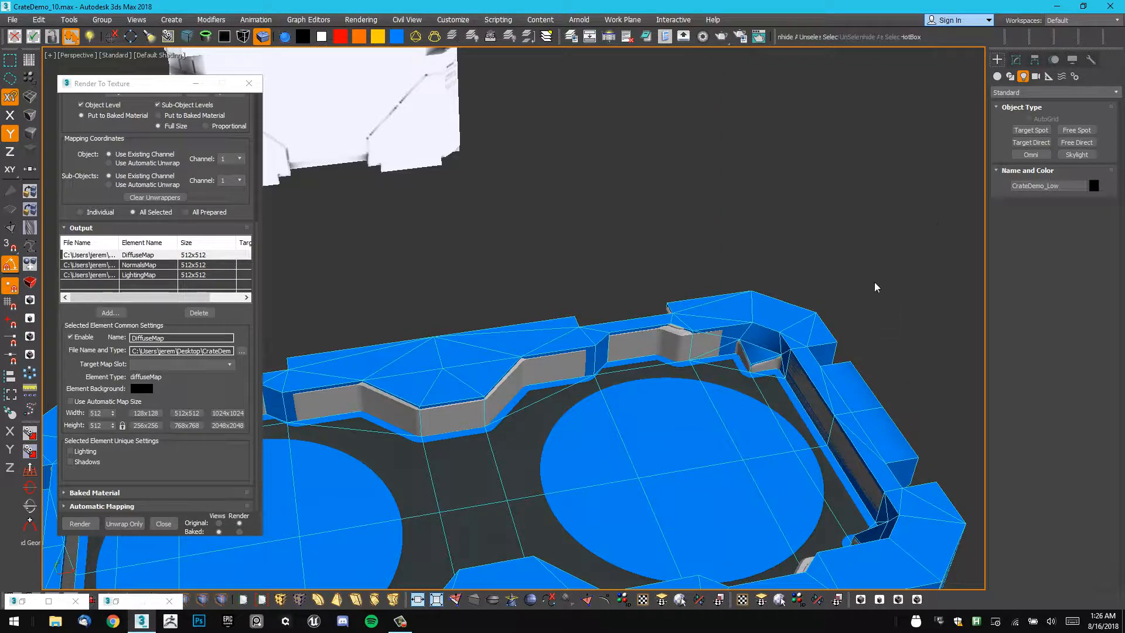
middle_drag(791, 228, 782, 175)
click(1015, 62)
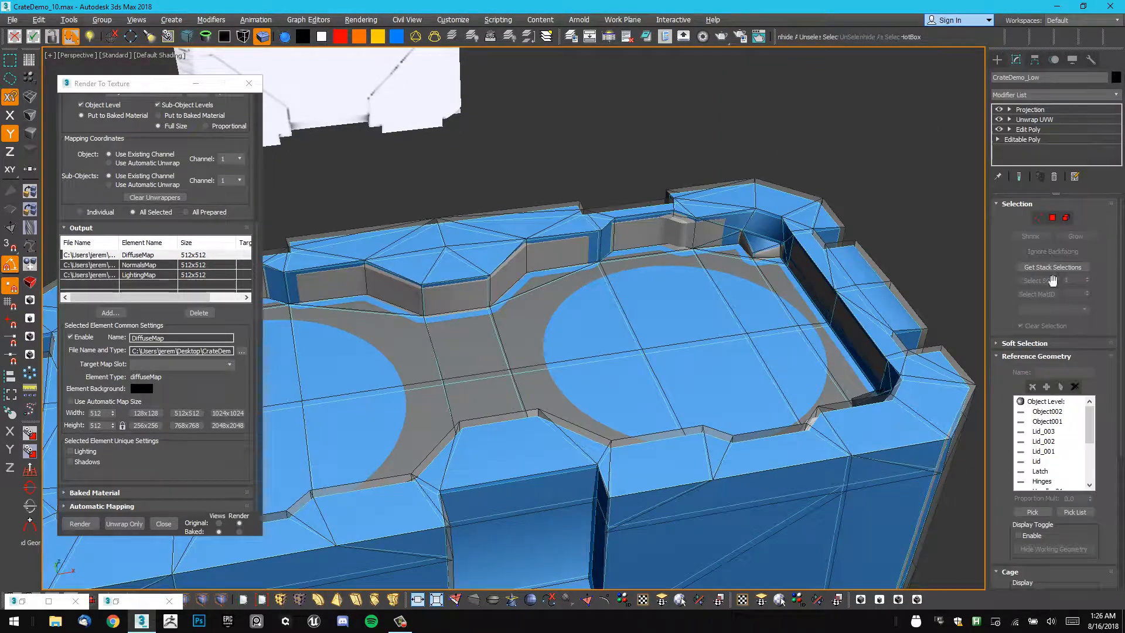
Adjust the Projection cage vertices at the rounded notch in one corner of the crate's inner rim.
scroll(645, 228, up, 5)
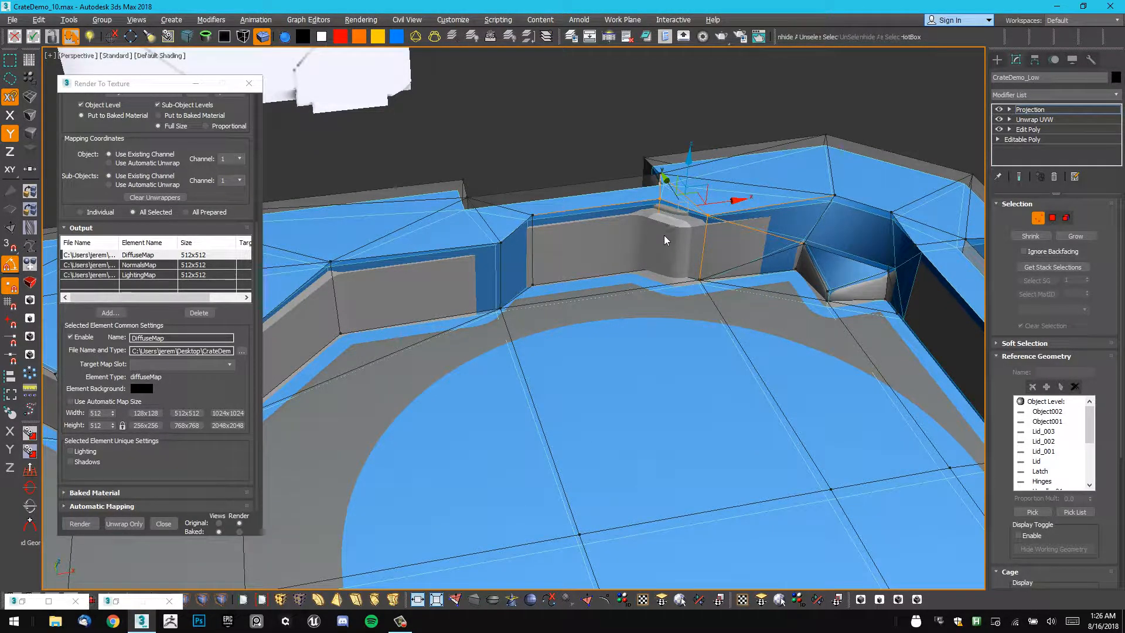
key(F4)
key(F4)
alt+middle_drag(718, 247, 691, 258)
scroll(691, 258, down, 3)
middle_drag(691, 258, 847, 217)
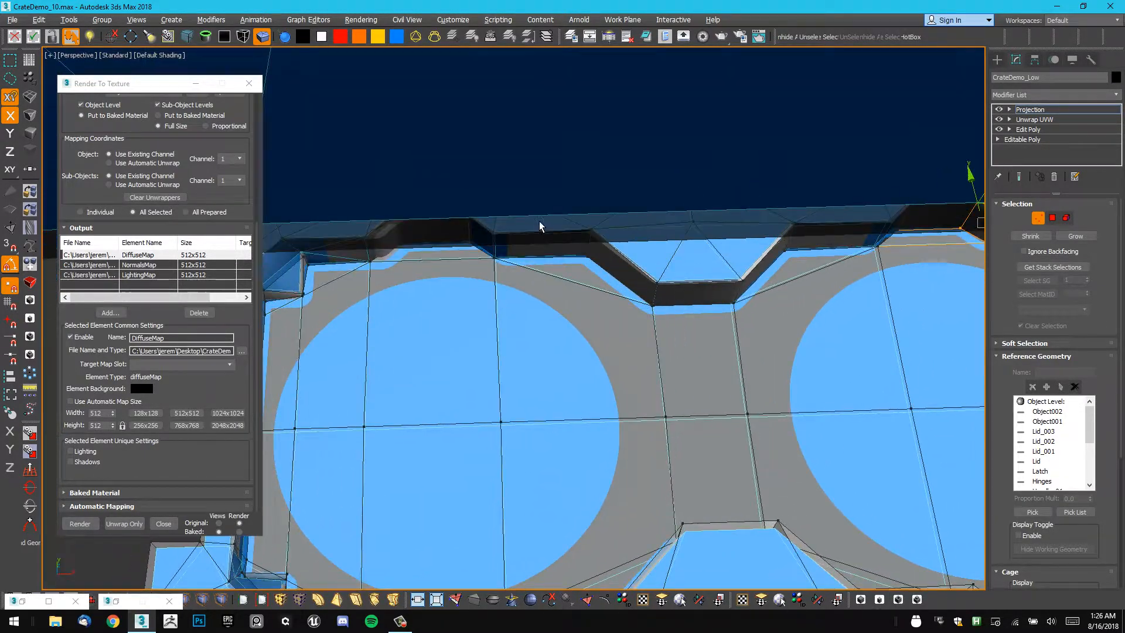
Adjust the matching cage vertices at the notch on the other end of the same rim side.
alt+middle_drag(539, 226, 535, 216)
scroll(503, 230, up, 2)
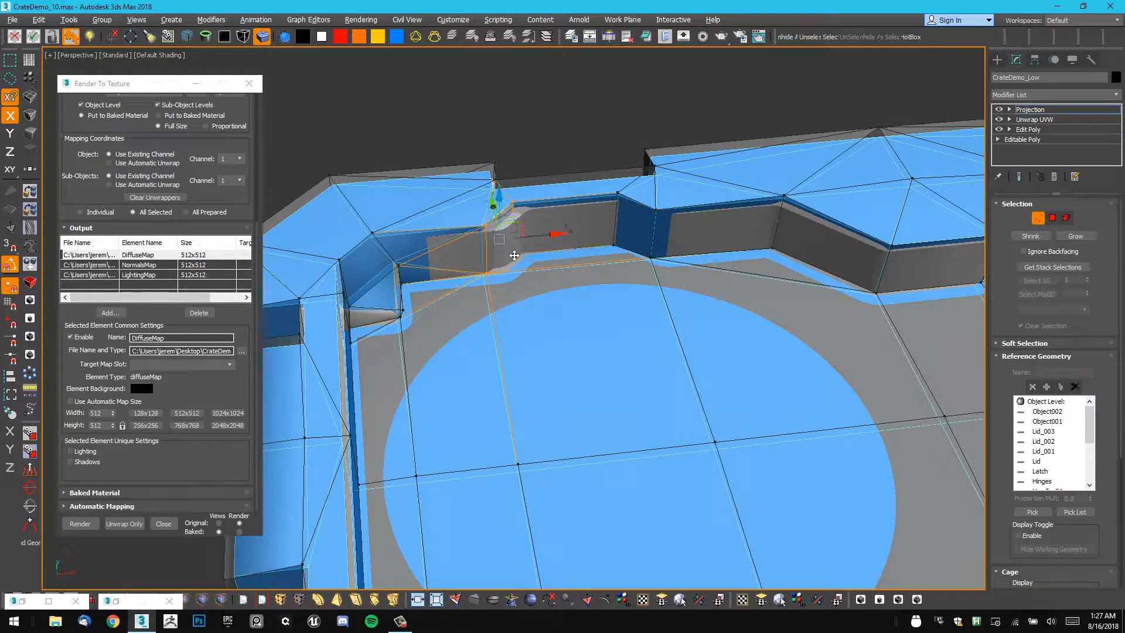
scroll(596, 191, down, 3)
alt+middle_drag(597, 191, 609, 123)
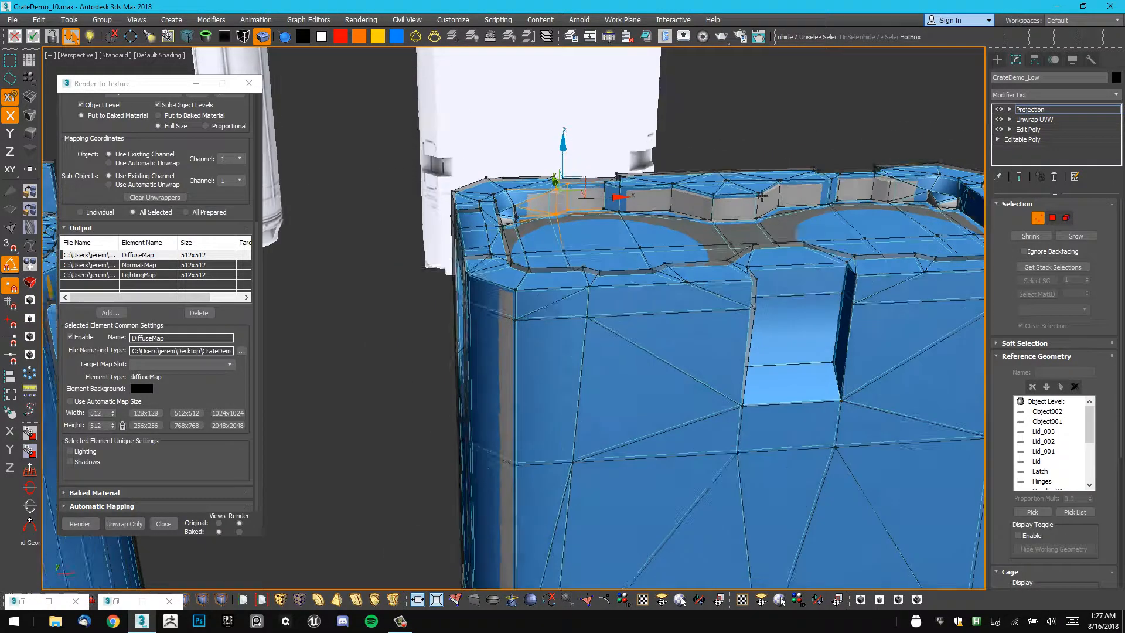
Examine the adjusted cage at the notches on both ends of the crate's inner rim for high-poly geometry poking through.
scroll(633, 170, down, 1)
middle_drag(674, 169, 598, 219)
alt+middle_drag(597, 219, 820, 328)
middle_drag(650, 205, 803, 316)
alt+middle_drag(762, 272, 756, 247)
scroll(728, 253, up, 6)
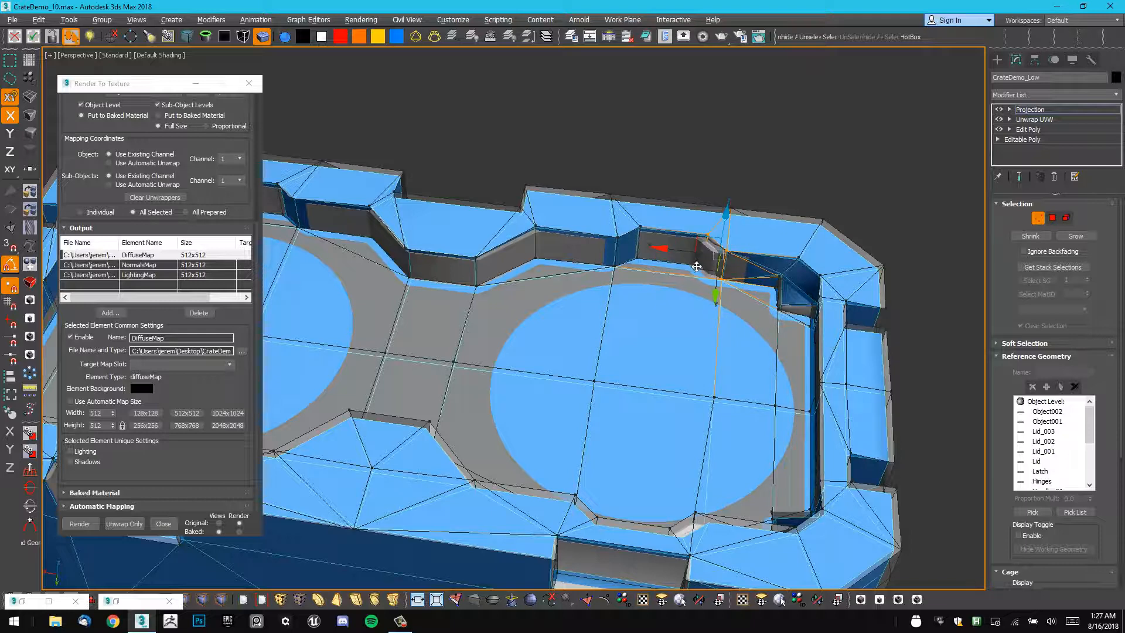
scroll(695, 269, up, 4)
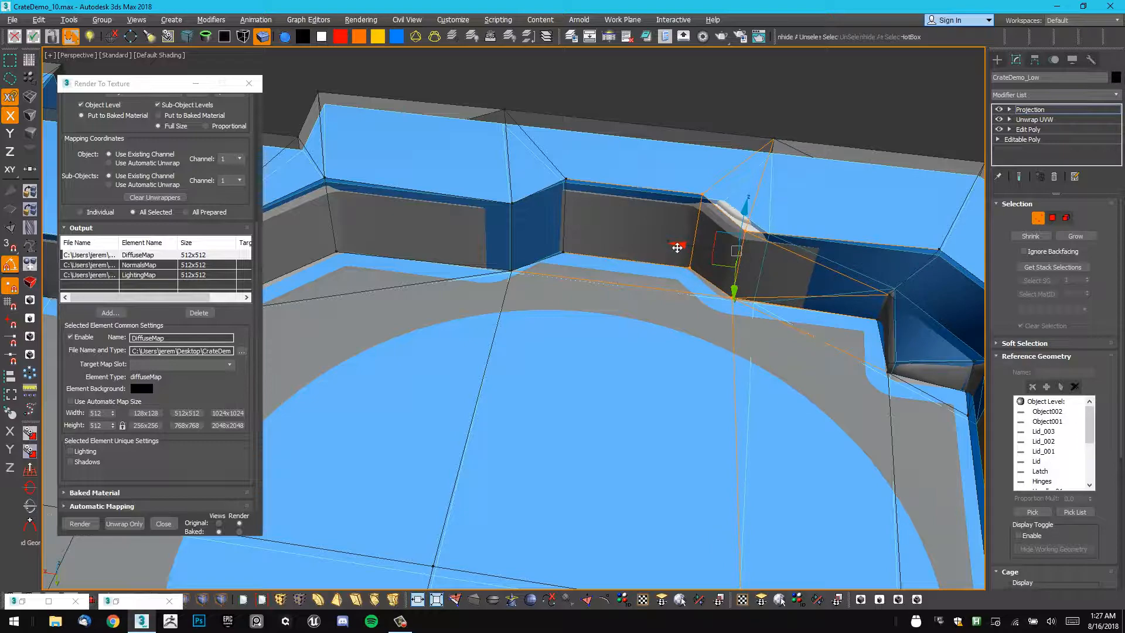
scroll(693, 200, down, 8)
scroll(546, 188, up, 6)
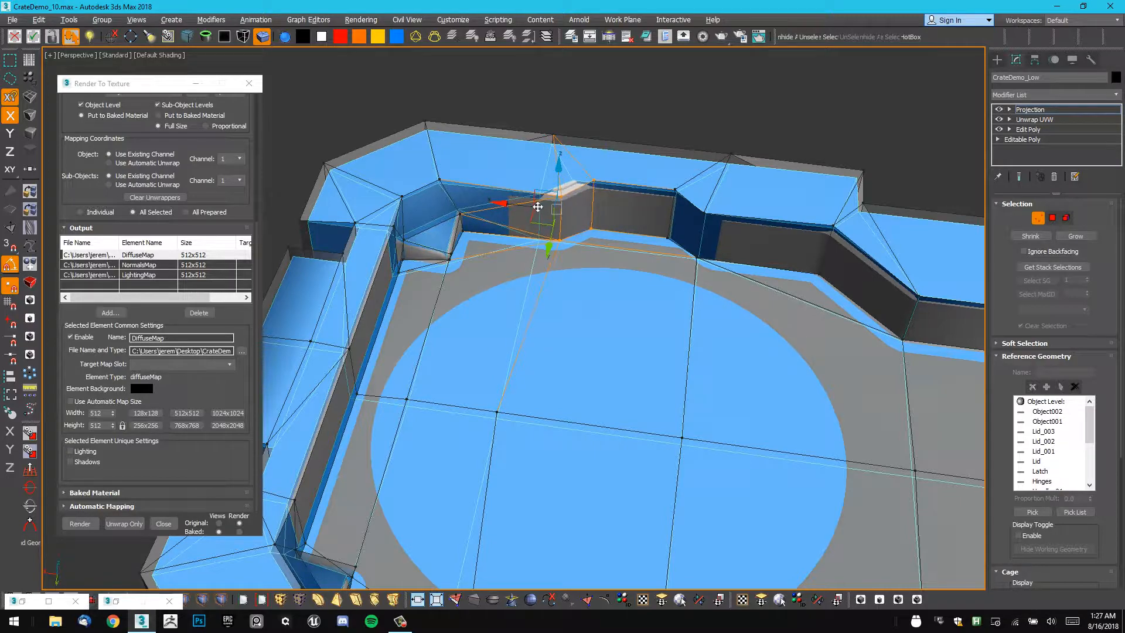
alt+middle_drag(536, 206, 573, 201)
scroll(615, 235, down, 5)
alt+middle_drag(640, 244, 615, 445)
alt+middle_drag(540, 218, 536, 190)
scroll(535, 188, up, 6)
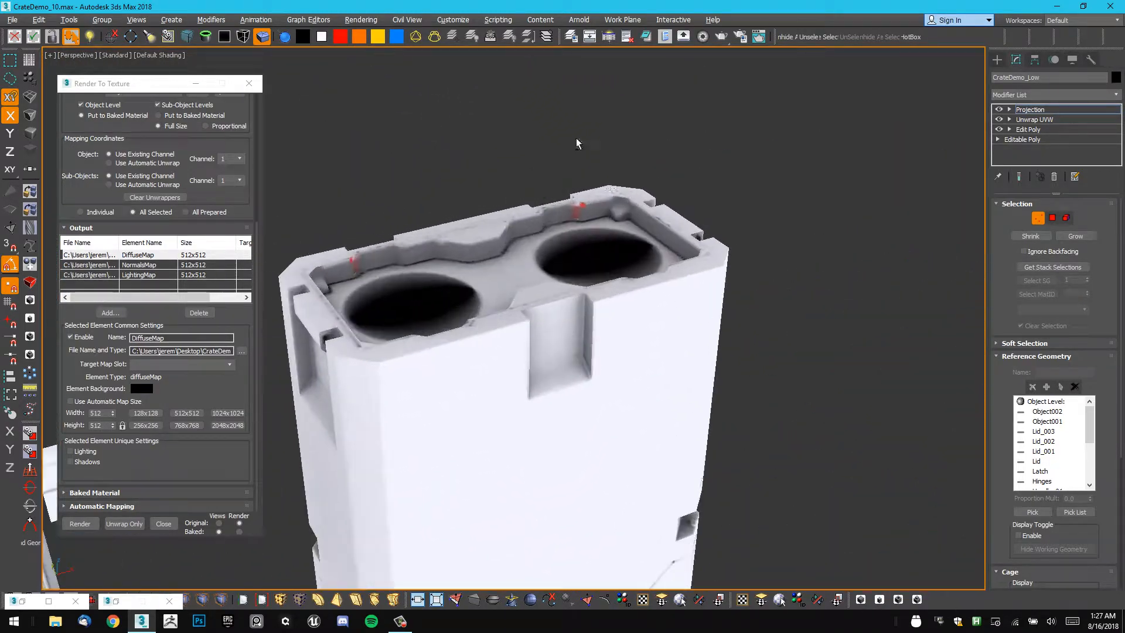
Examine the underside of the baked copy's lid for bake errors along its inner rim.
alt+middle_drag(604, 183, 650, 118)
alt+middle_drag(598, 234, 616, 163)
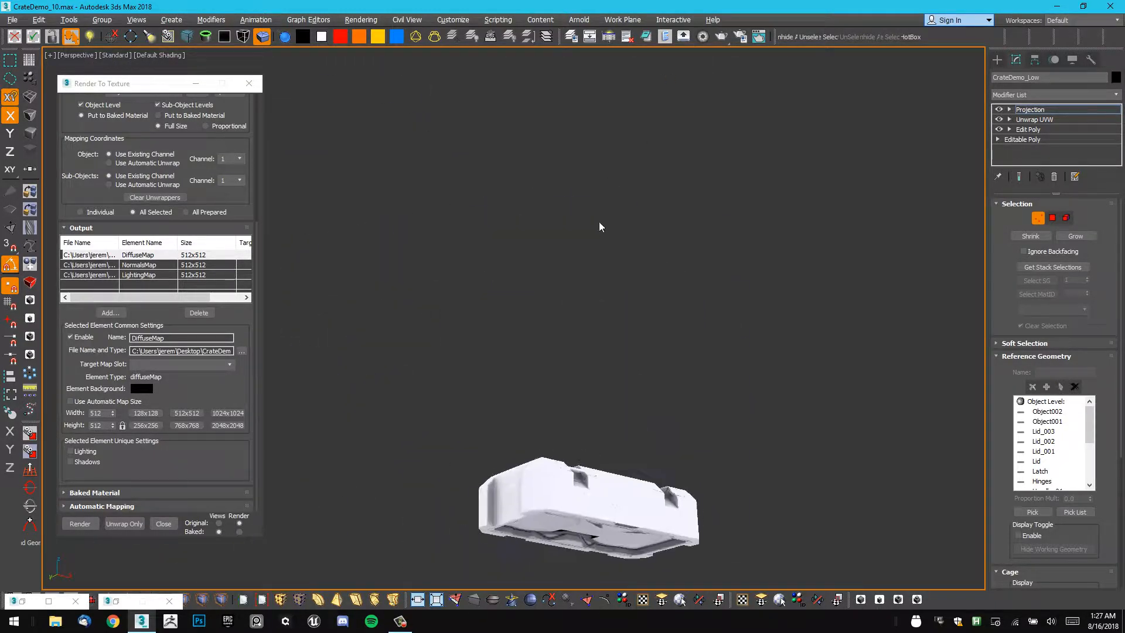
middle_drag(604, 318, 595, 159)
scroll(565, 245, up, 10)
scroll(565, 244, down, 6)
alt+middle_drag(805, 170, 613, 269)
scroll(601, 210, down, 3)
scroll(611, 280, up, 2)
scroll(613, 267, up, 3)
scroll(614, 268, up, 1)
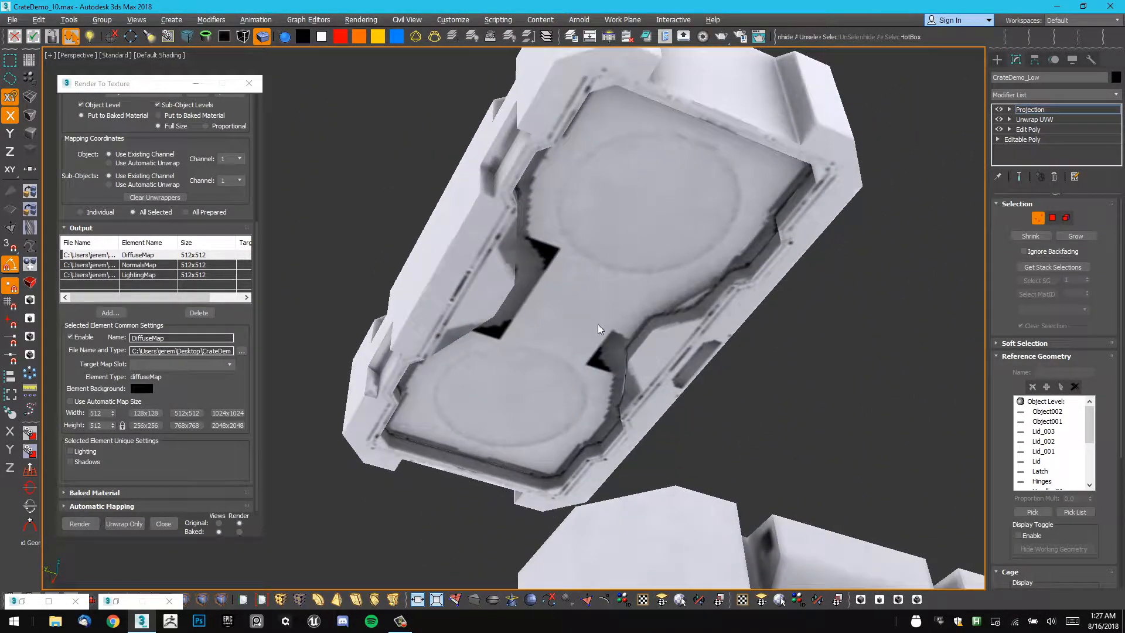
scroll(710, 235, down, 5)
alt+middle_drag(709, 235, 544, 234)
middle_drag(545, 235, 450, 205)
scroll(450, 206, down, 4)
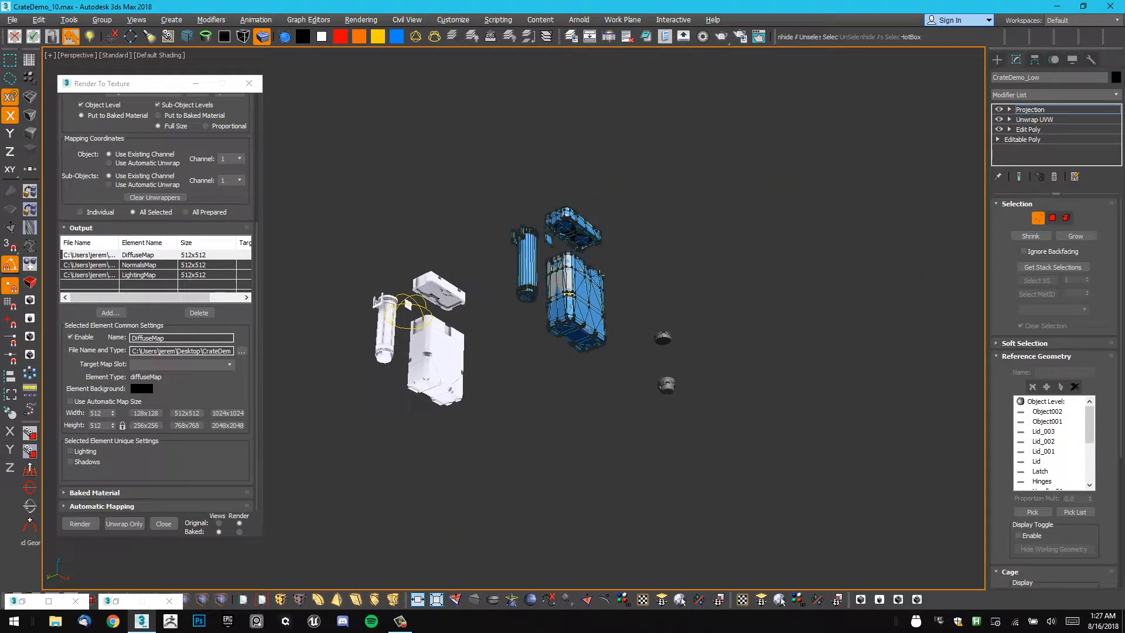
Adjust the Projection cage vertices along the inner rim on the underside of CrateDemo_Low's lid.
scroll(572, 226, up, 3)
scroll(571, 234, up, 8)
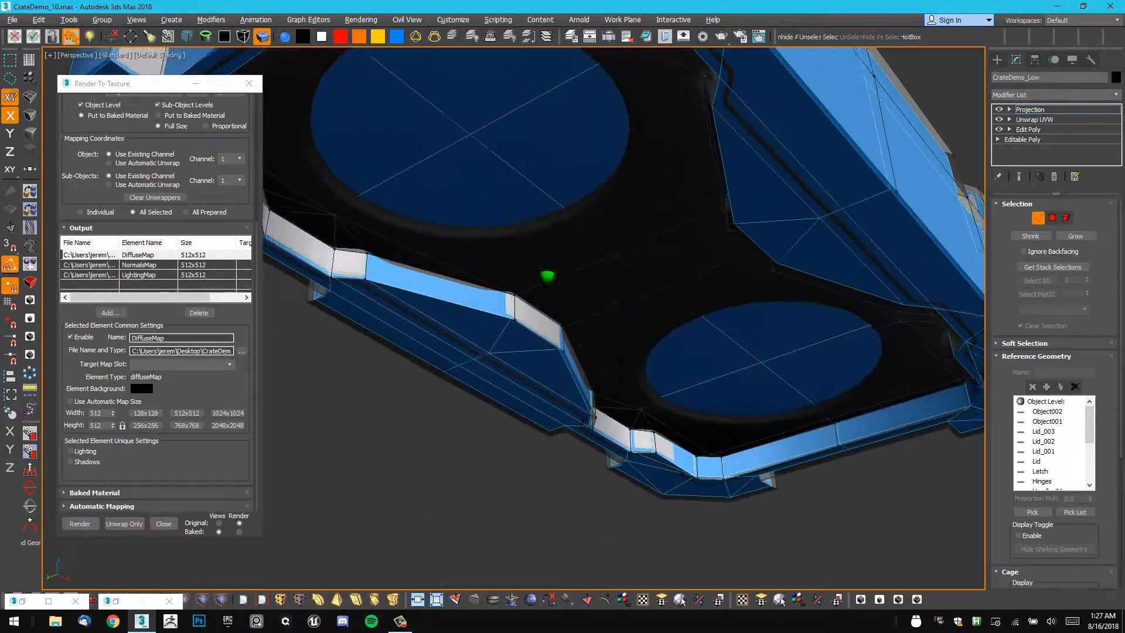
alt+middle_drag(504, 297, 744, 298)
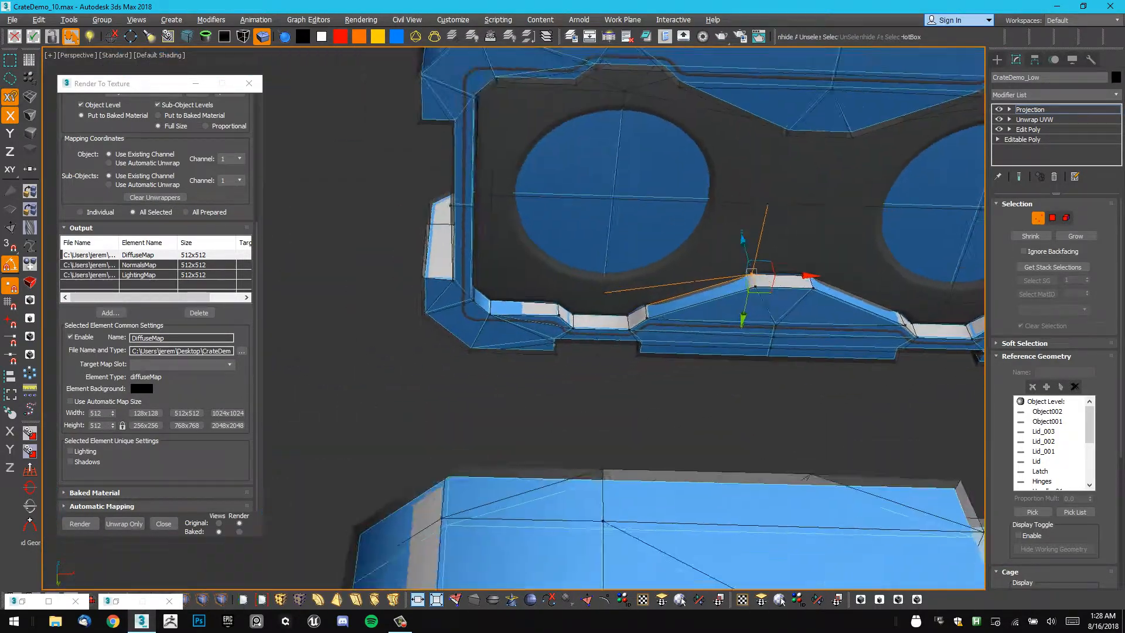
scroll(645, 354, down, 5)
alt+middle_drag(645, 354, 709, 348)
scroll(632, 277, down, 3)
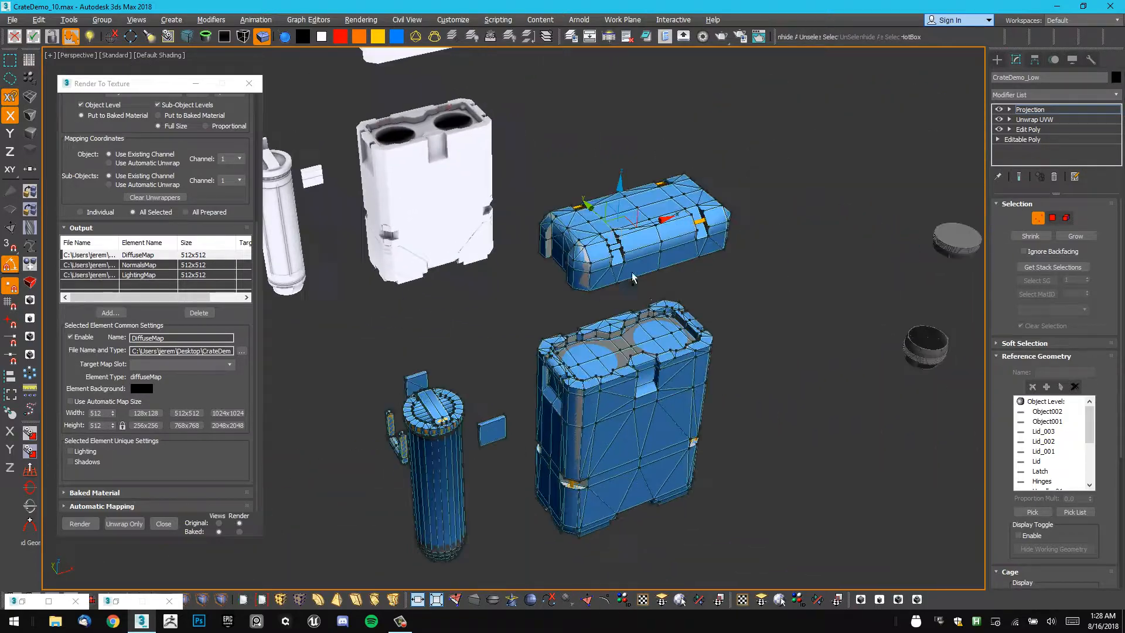
Set the DiffuseMap, NormalsMap and LightingMap output sizes to 1024x1024.
scroll(661, 314, down, 1)
middle_drag(660, 315, 675, 287)
click(1040, 223)
alt+middle_drag(887, 195, 698, 204)
mouse_move(668, 153)
alt+middle_down()
mouse_move(609, 136)
mouse_move(674, 174)
mouse_move(660, 156)
alt+middle_up()
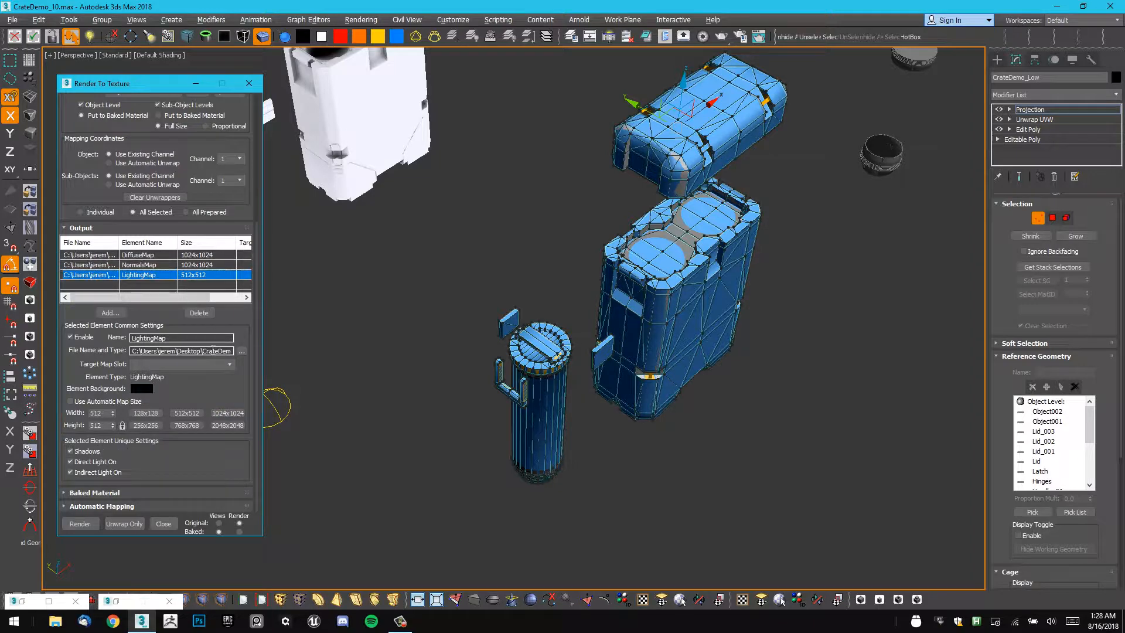
middle_drag(408, 276, 534, 264)
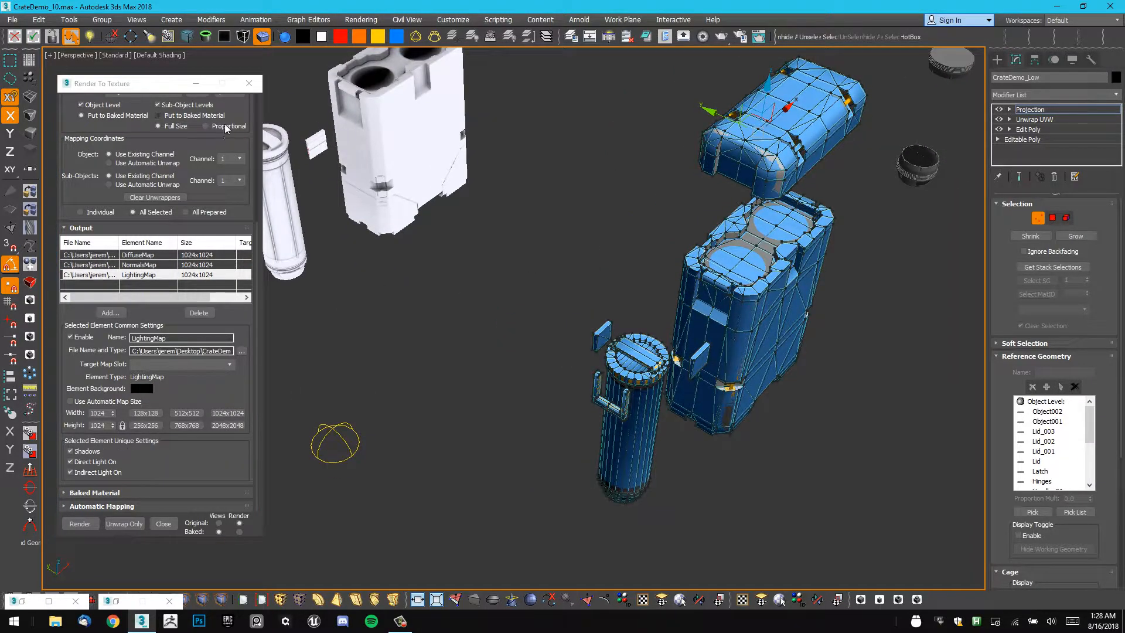
Turn off the ray miss check in the projection options for CrateDemo_Low.
scroll(229, 165, up, 5)
click(228, 265)
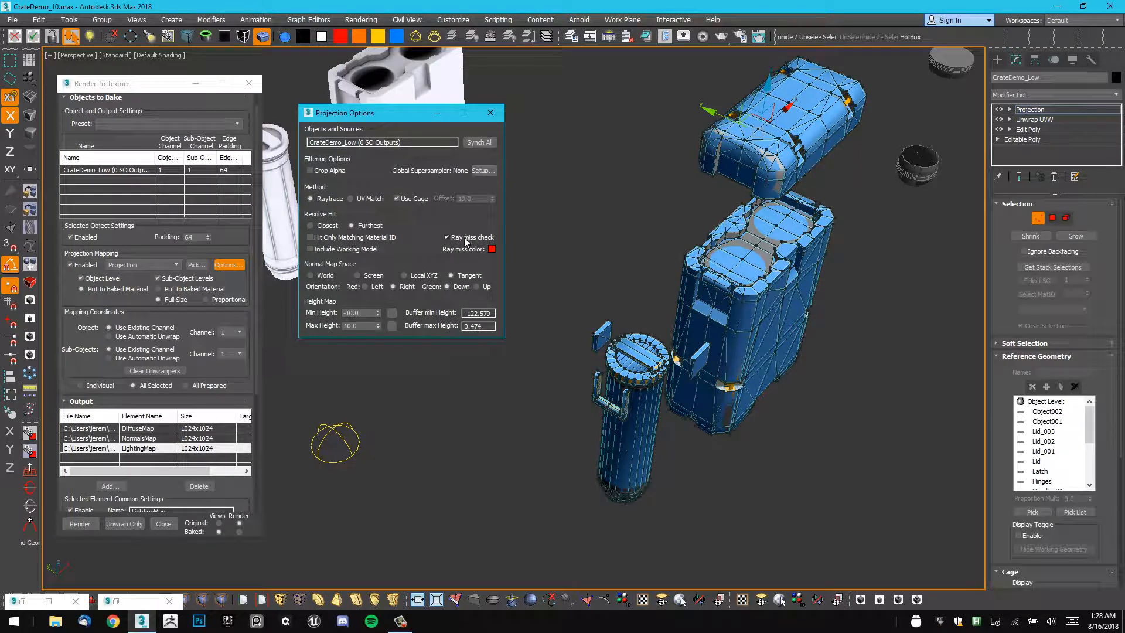
alt+middle_drag(607, 270, 496, 234)
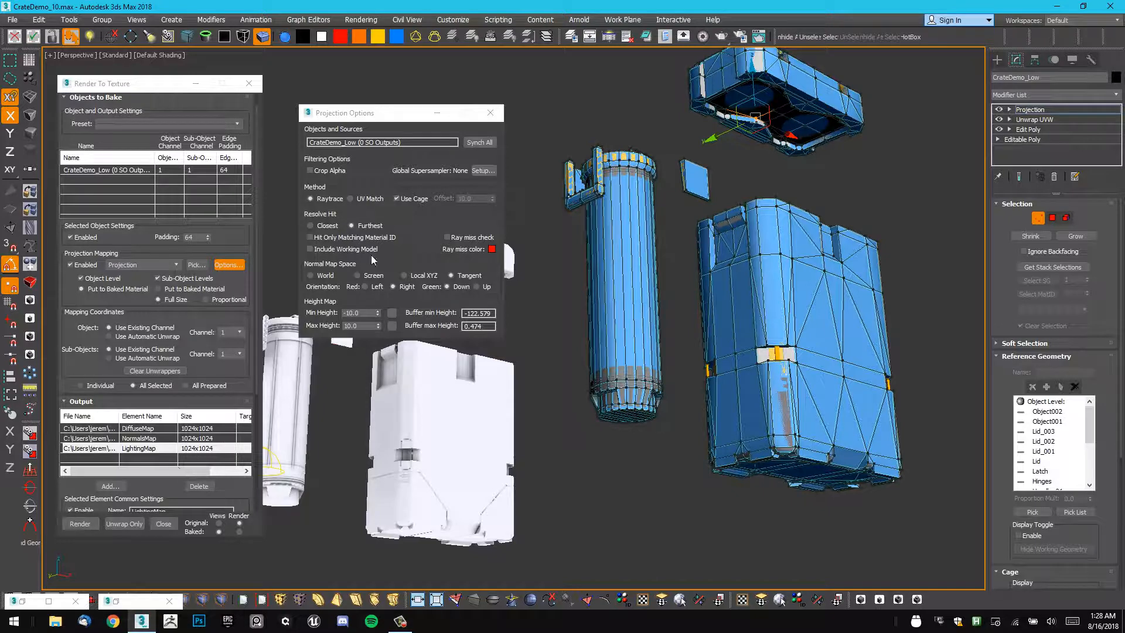
alt+middle_drag(556, 432, 638, 253)
scroll(639, 254, up, 3)
middle_drag(755, 196, 743, 258)
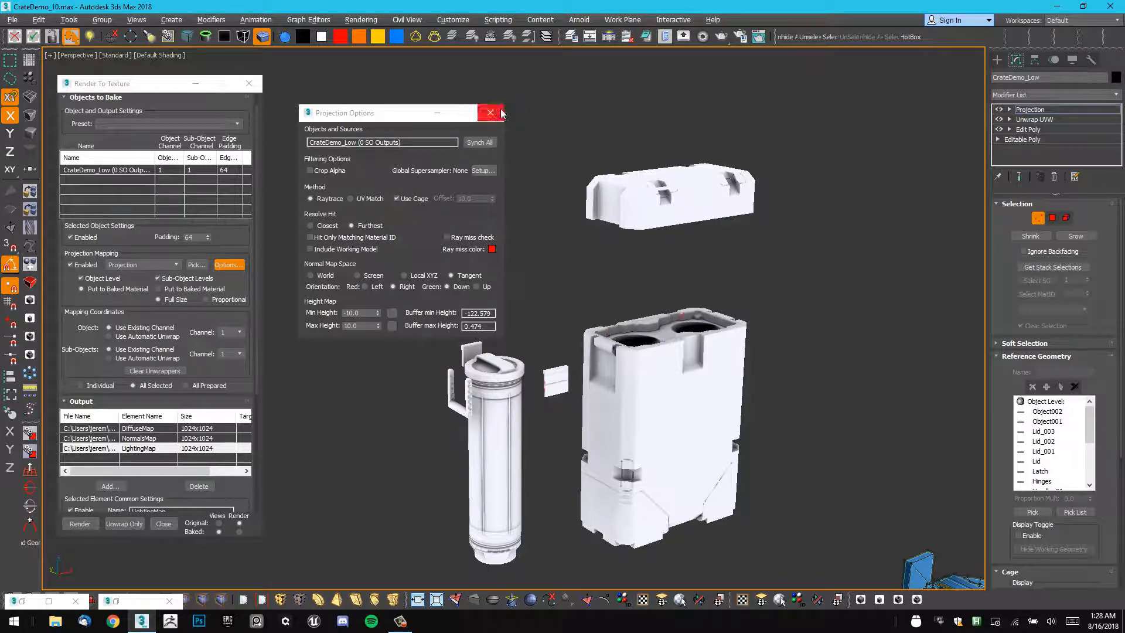
Bake the three 1024x1024 maps again, overwriting the existing files, and minimize the rendered bake window.
middle_drag(677, 268, 614, 246)
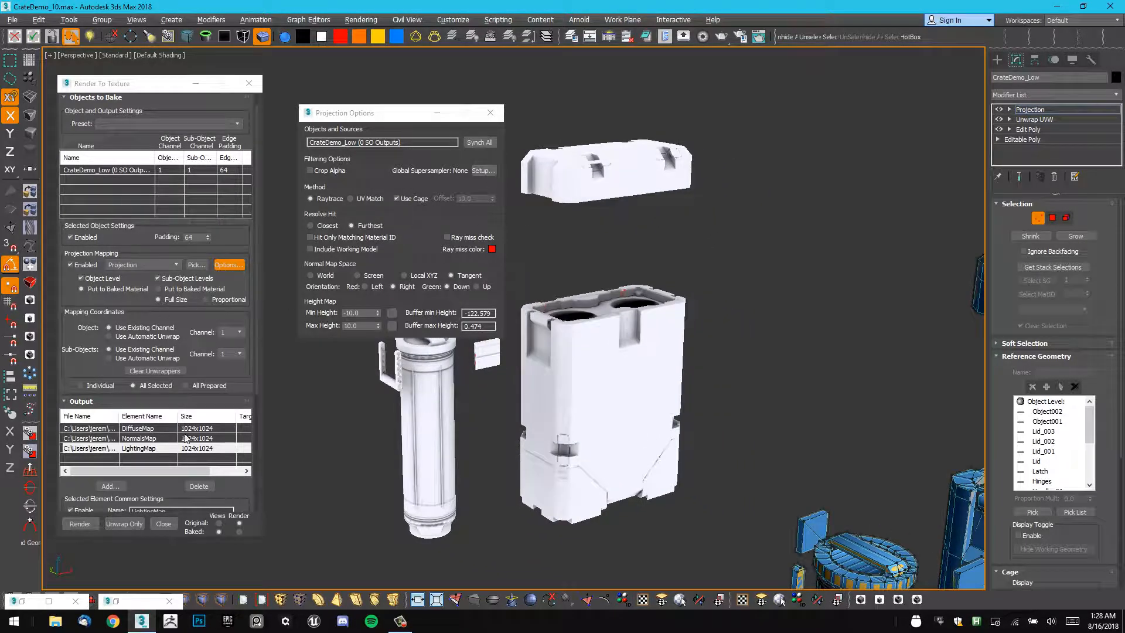
drag(397, 109, 436, 84)
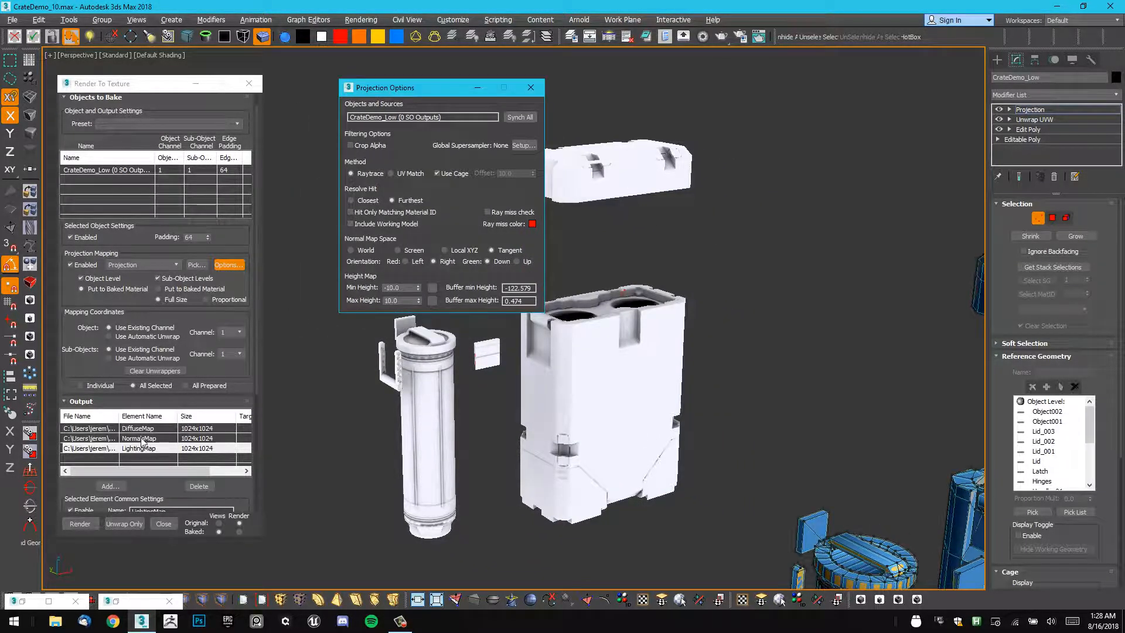
click(83, 524)
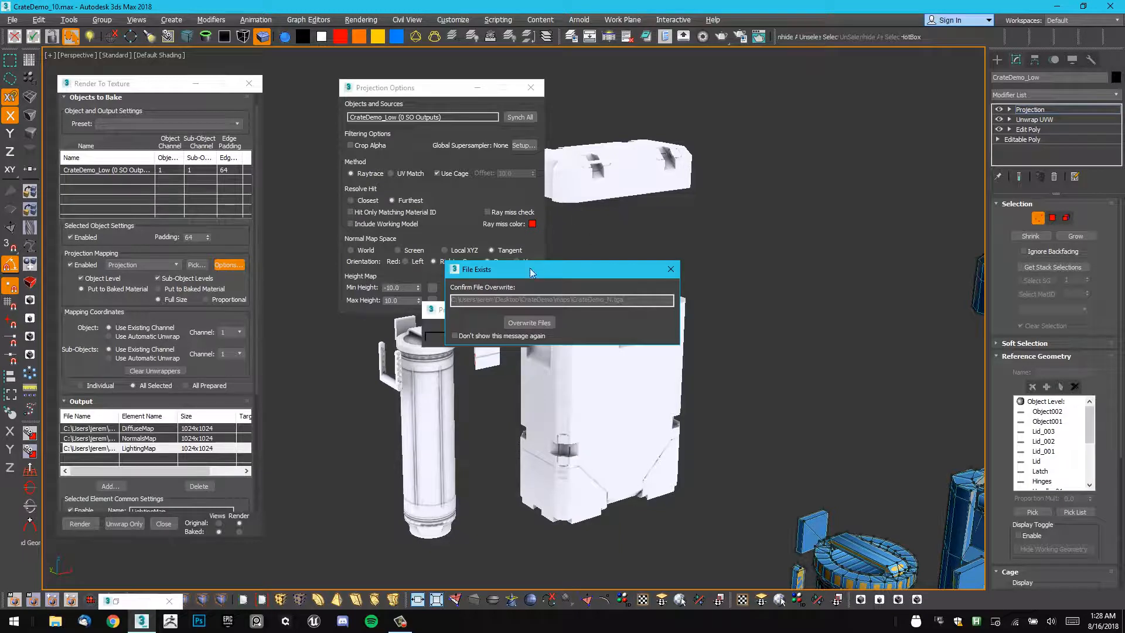
click(529, 323)
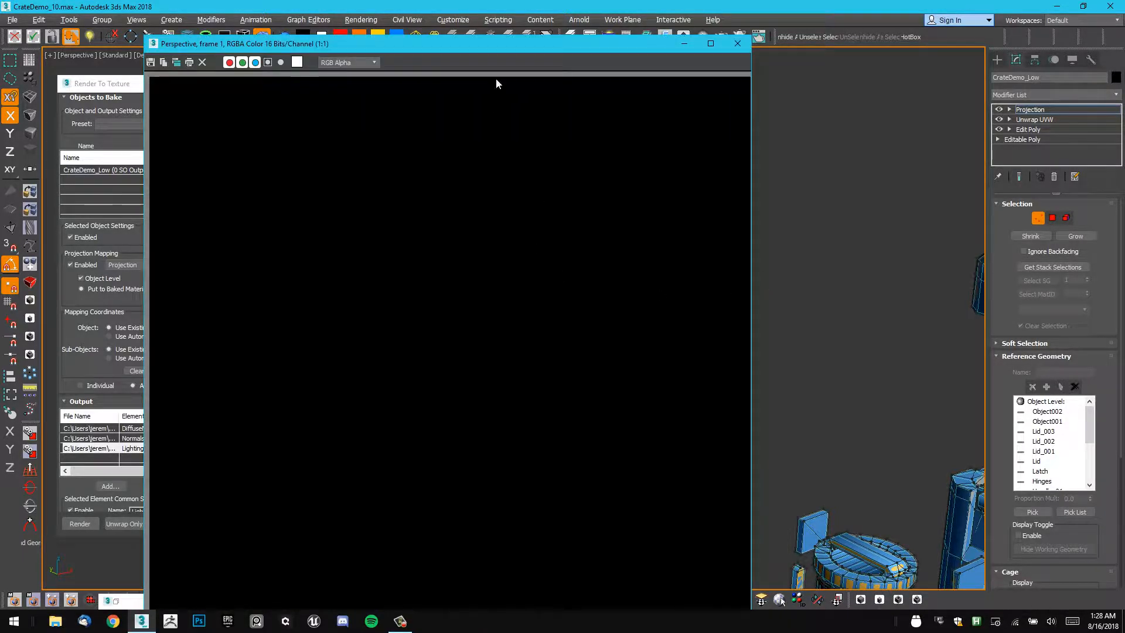
drag(525, 43, 393, 10)
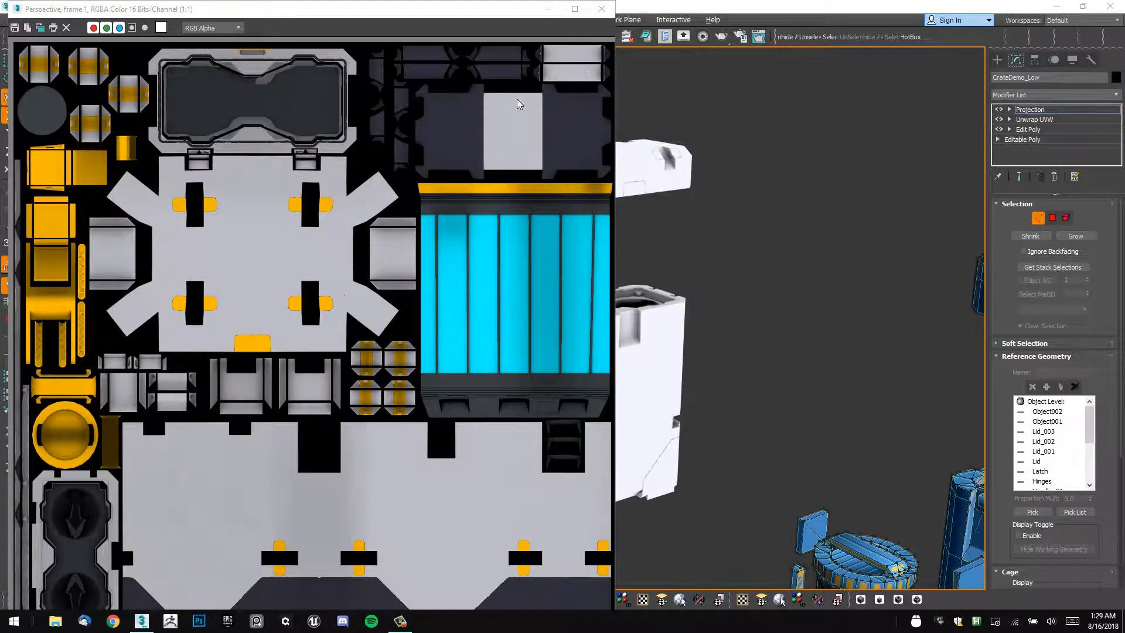
ctrl+right_click(297, 341)
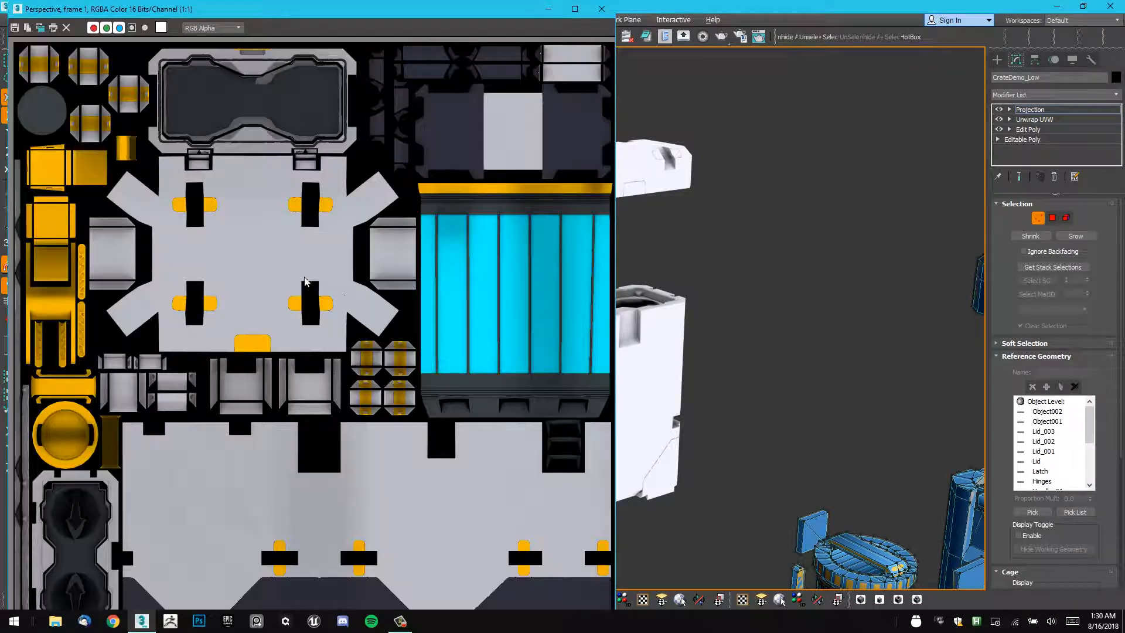
click(549, 9)
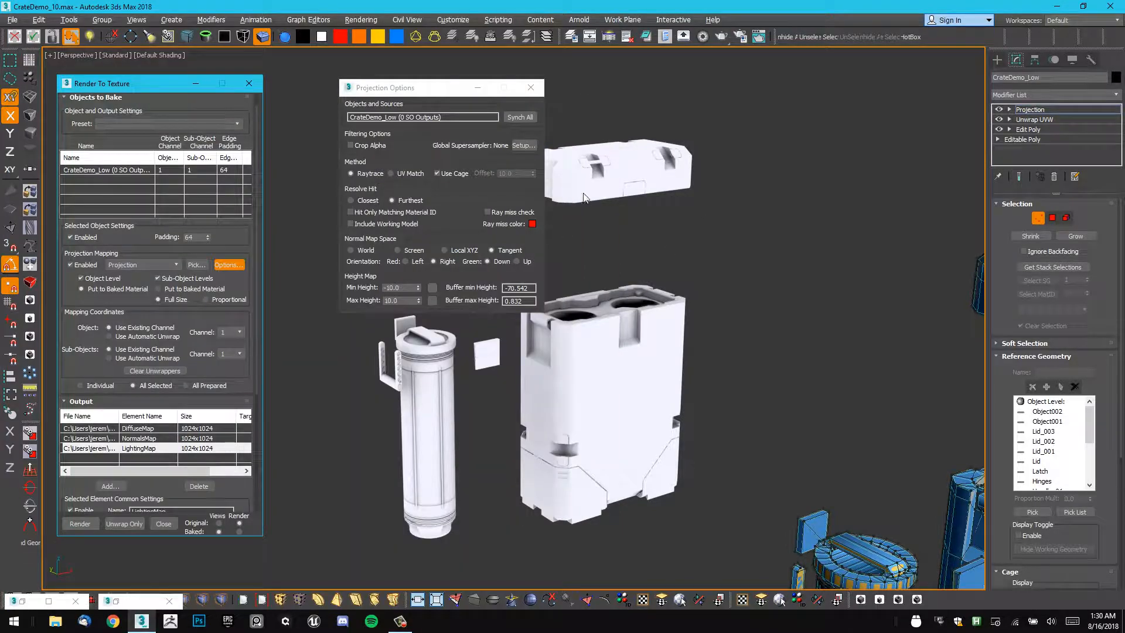
Open the Material Editor and disable the Diffuse Color map of the 12 - Default material on the baked copy.
scroll(666, 279, up, 6)
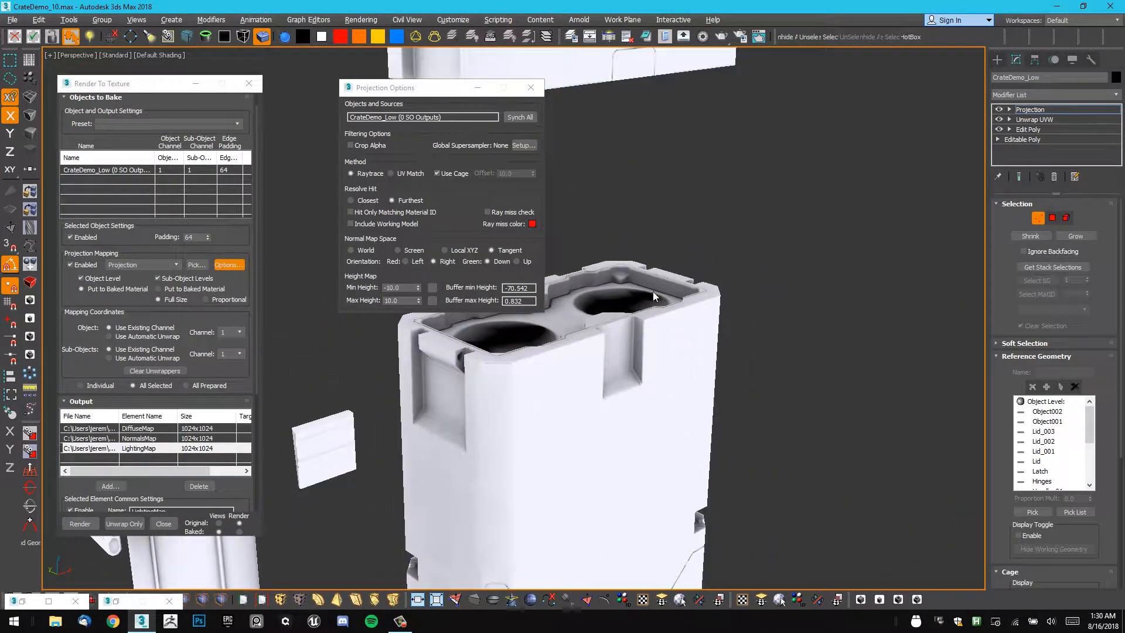
scroll(627, 251, up, 2)
key(m)
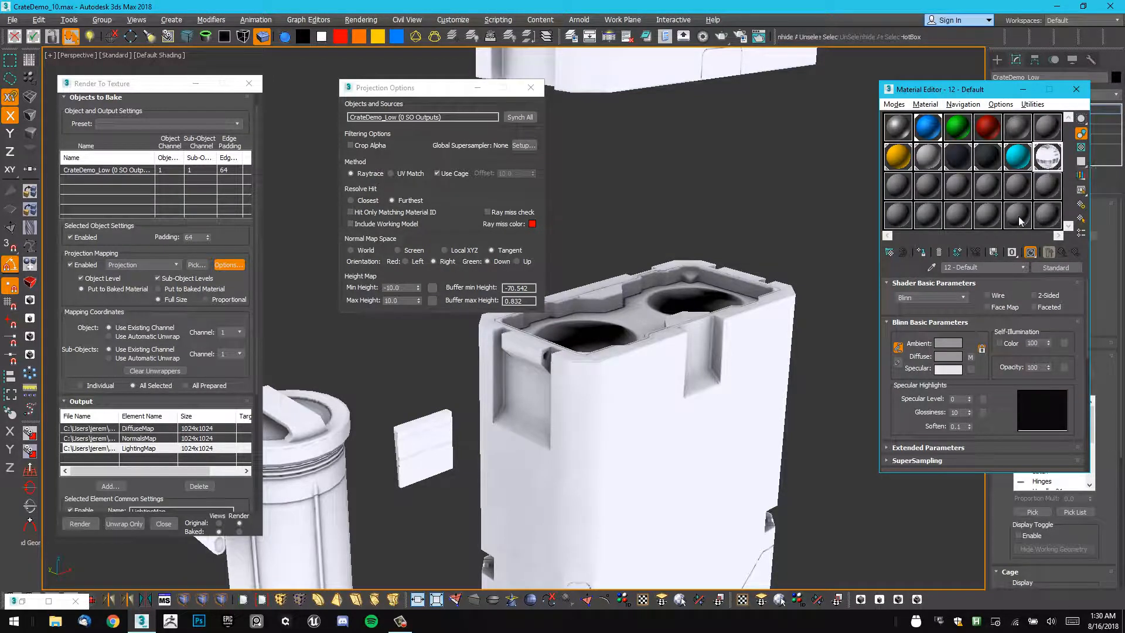
scroll(999, 419, down, 3)
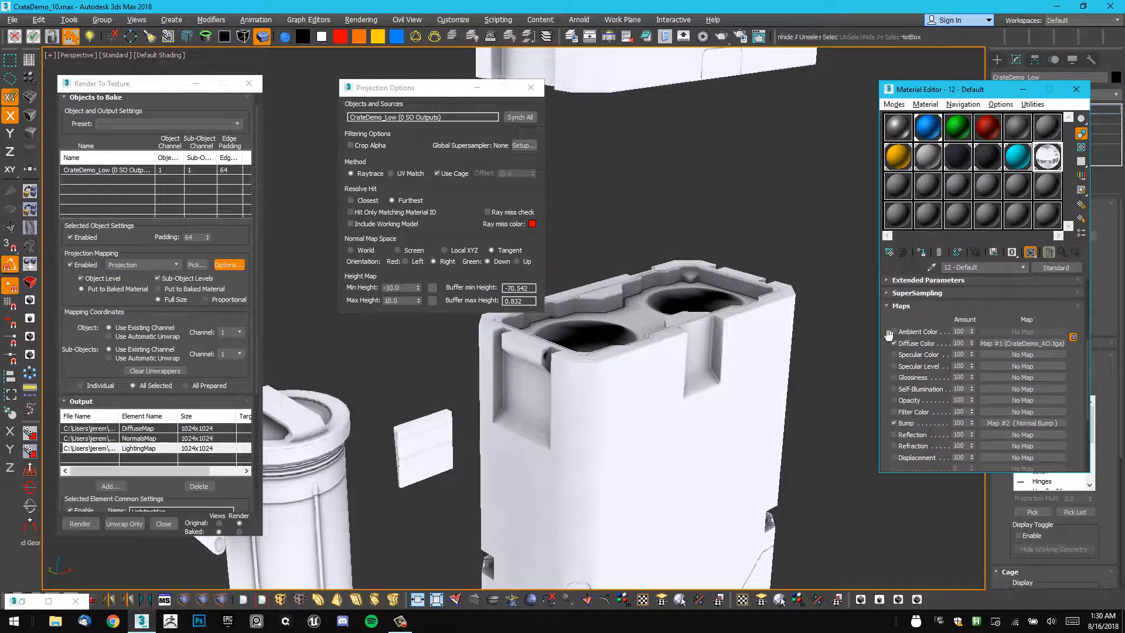
click(894, 343)
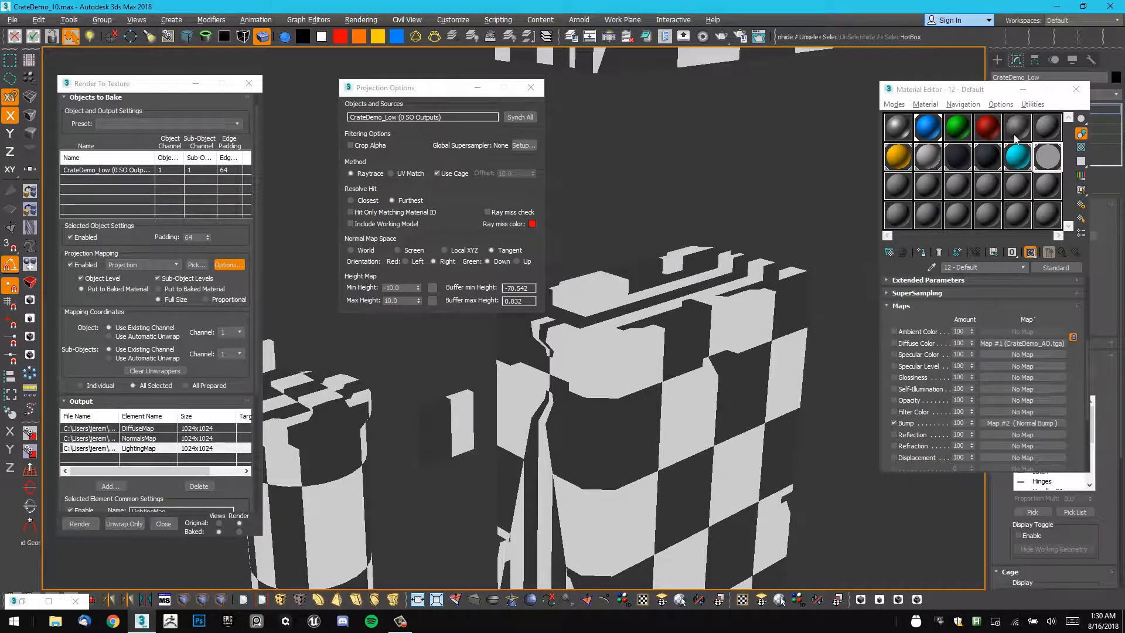
Set the 12 - Default material's self-illumination to 0 and its specular level to 85.
scroll(997, 303, up, 3)
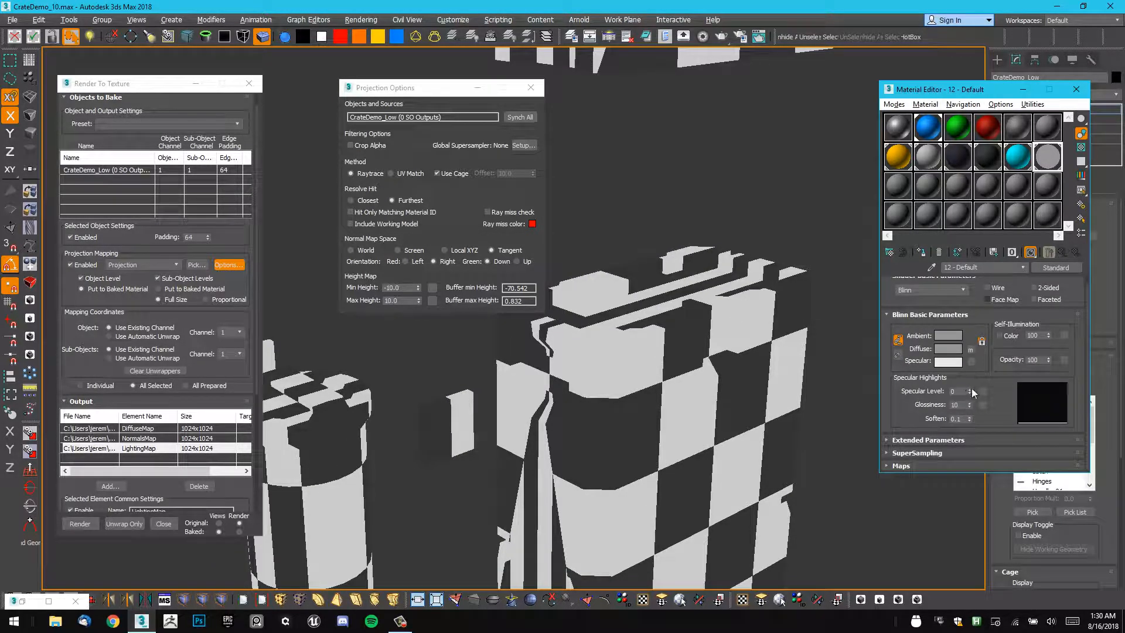
alt+middle_drag(782, 360, 758, 267)
middle_drag(862, 352, 762, 300)
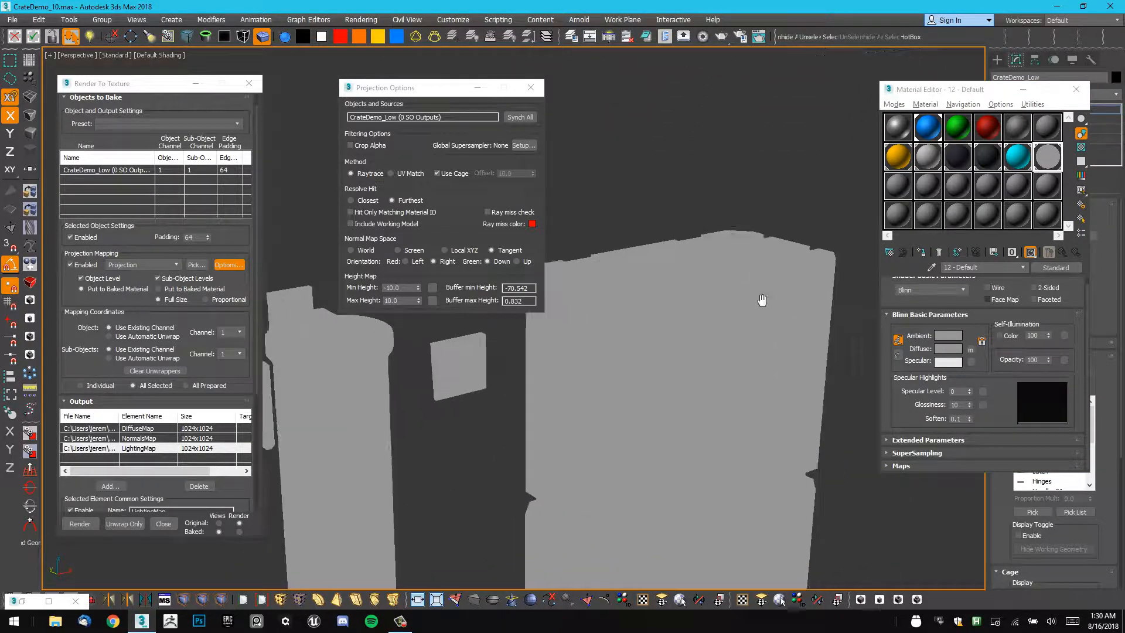
right_click(1048, 336)
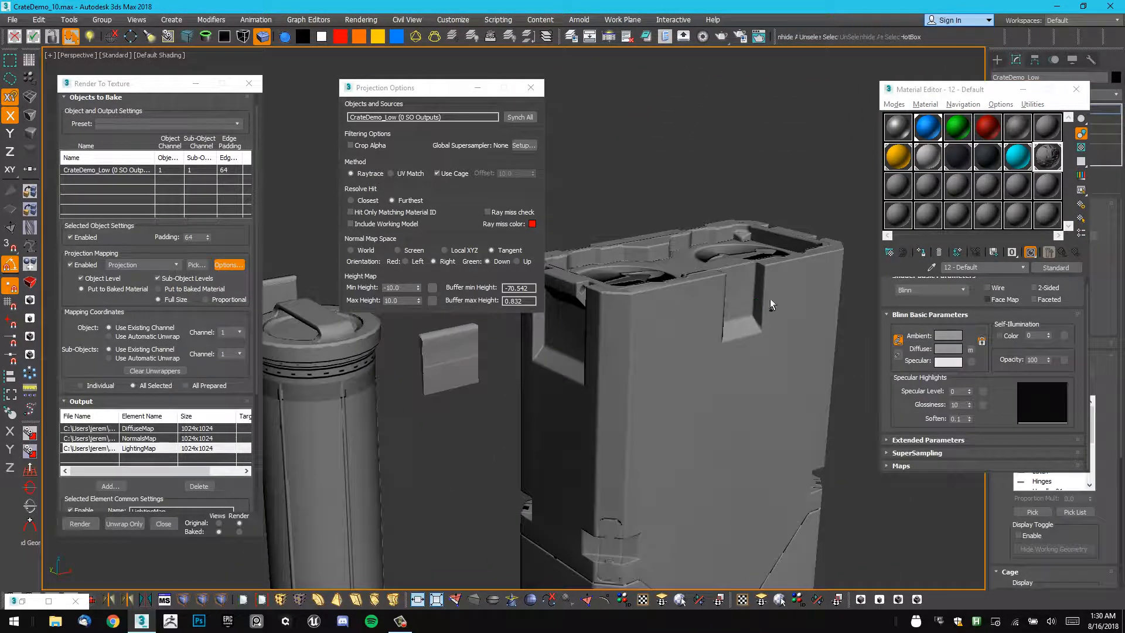
drag(970, 391, 976, 350)
alt+middle_drag(820, 353, 822, 323)
drag(970, 391, 970, 384)
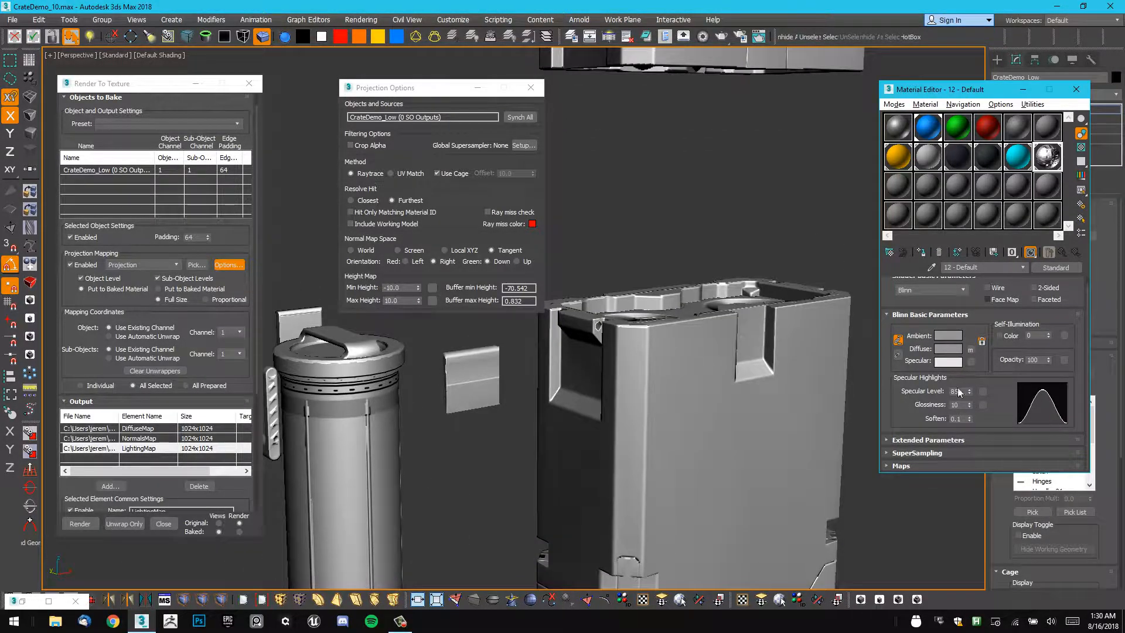
Examine the baked normal map shading around the circular recesses and inner rim on top of the crate.
alt+middle_drag(762, 346, 711, 302)
alt+middle_drag(612, 367, 577, 396)
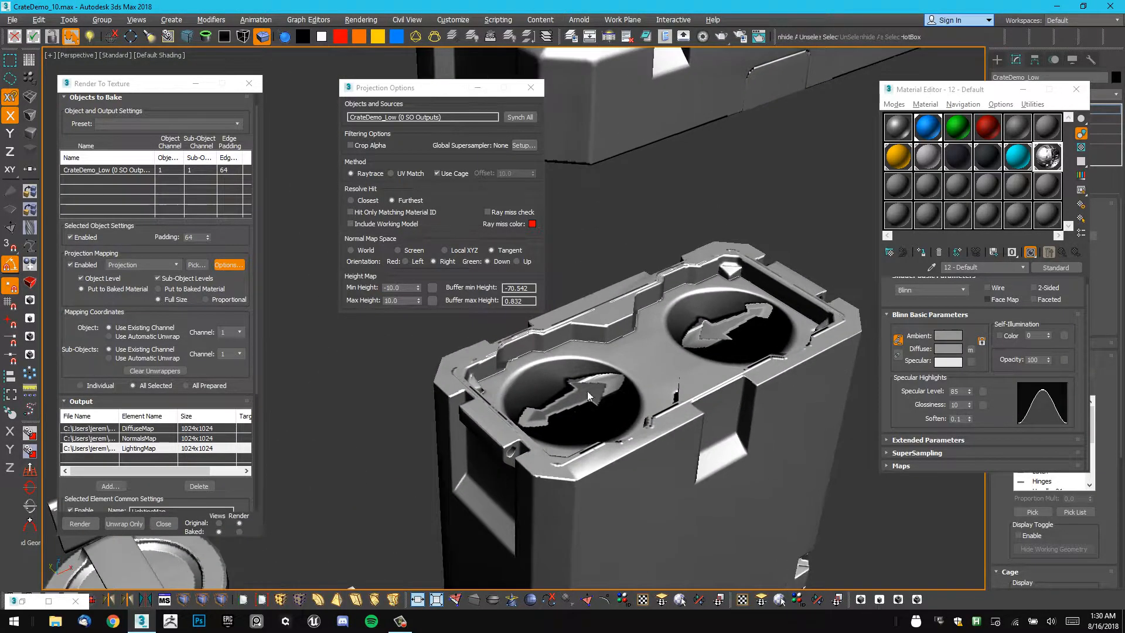
middle_drag(405, 515, 531, 422)
middle_drag(714, 294, 443, 425)
scroll(604, 389, up, 4)
middle_drag(674, 351, 545, 360)
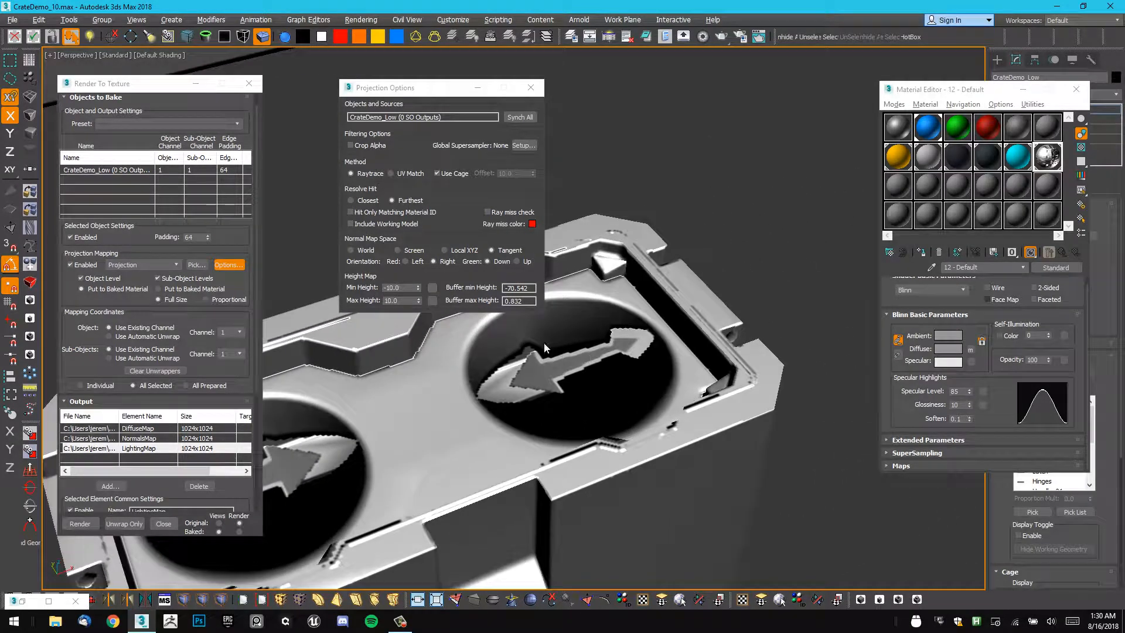
scroll(561, 363, down, 8)
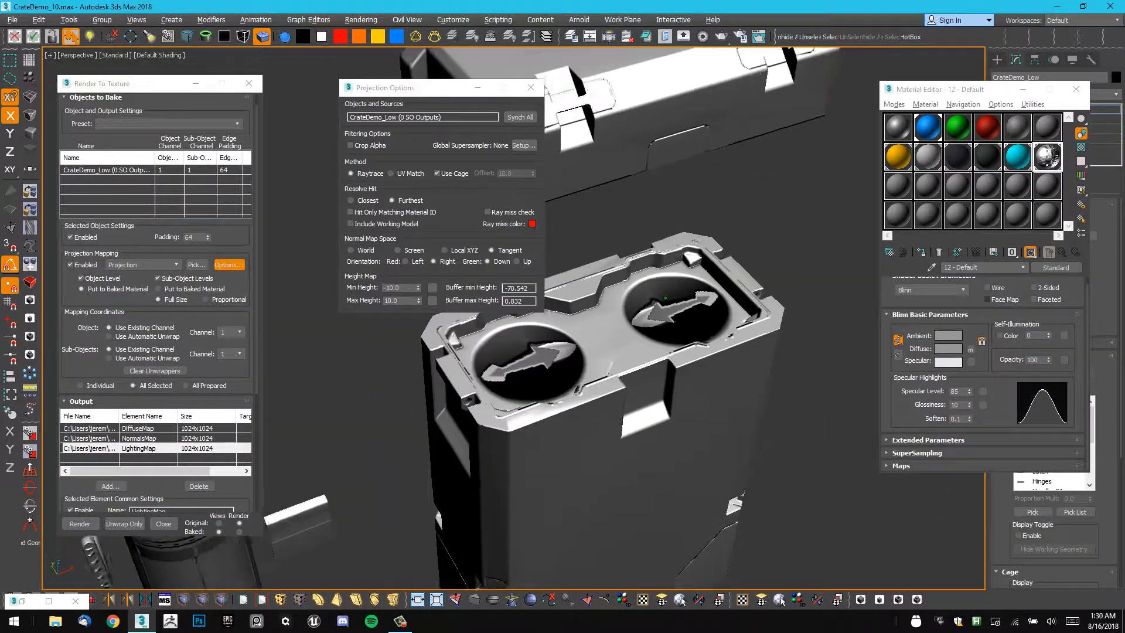
Close the projection options and decline the parameter change beneath the Unwrap UVW modifier.
click(535, 94)
middle_drag(697, 305, 740, 194)
scroll(666, 270, down, 4)
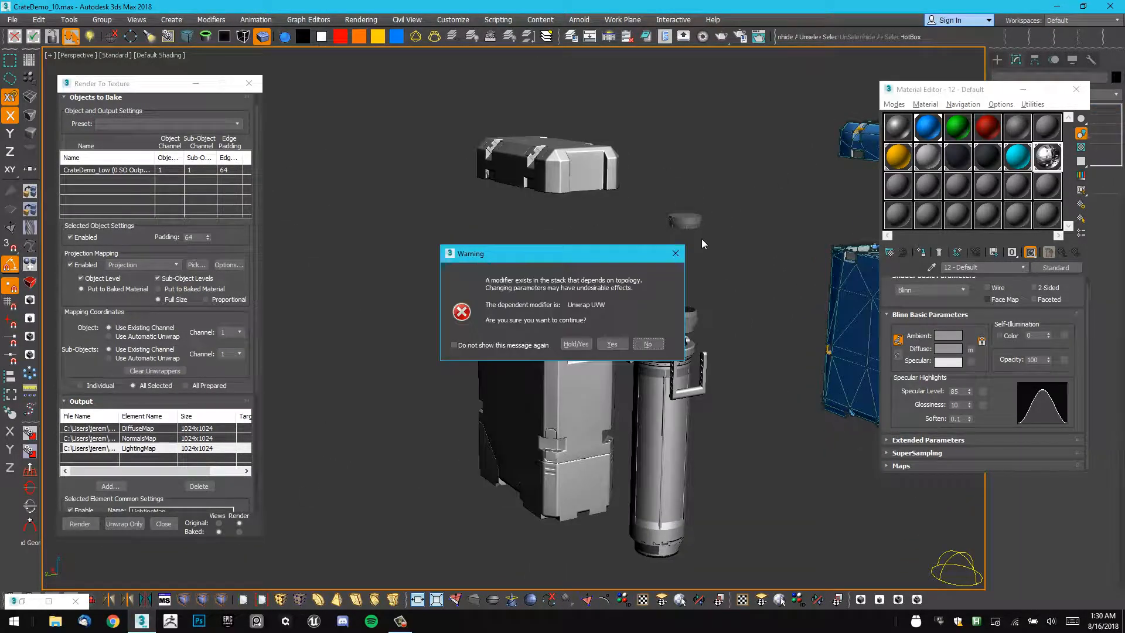
click(649, 344)
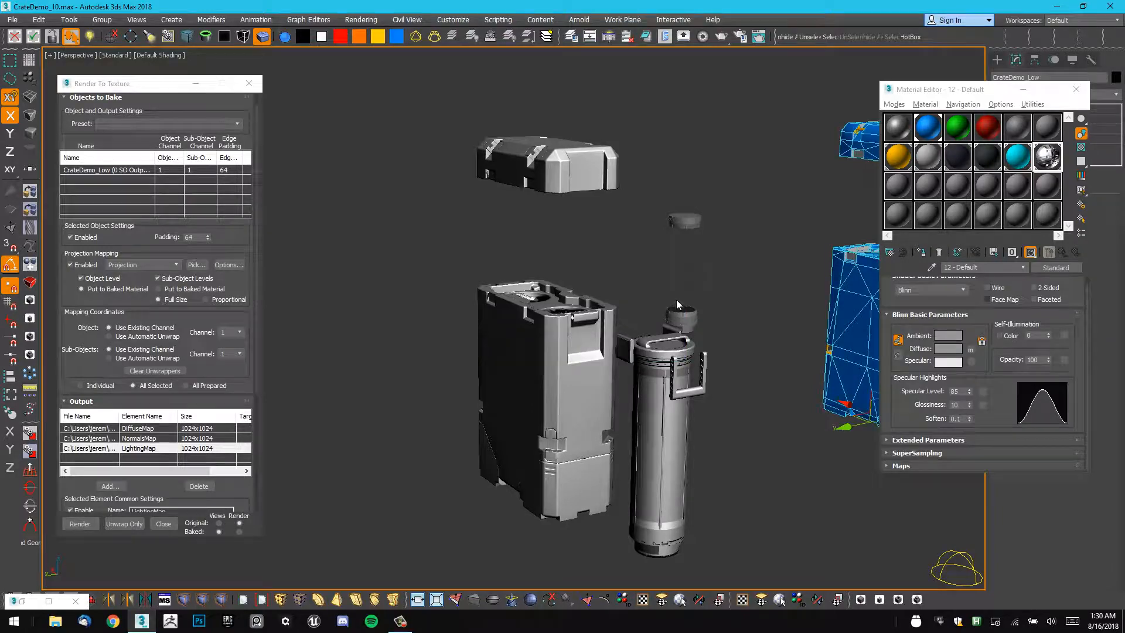
Select the baked crate copy and examine its normal map shading, from the crate top to the canister's side grooves.
click(730, 277)
drag(546, 312, 586, 315)
alt+middle_drag(586, 304, 529, 303)
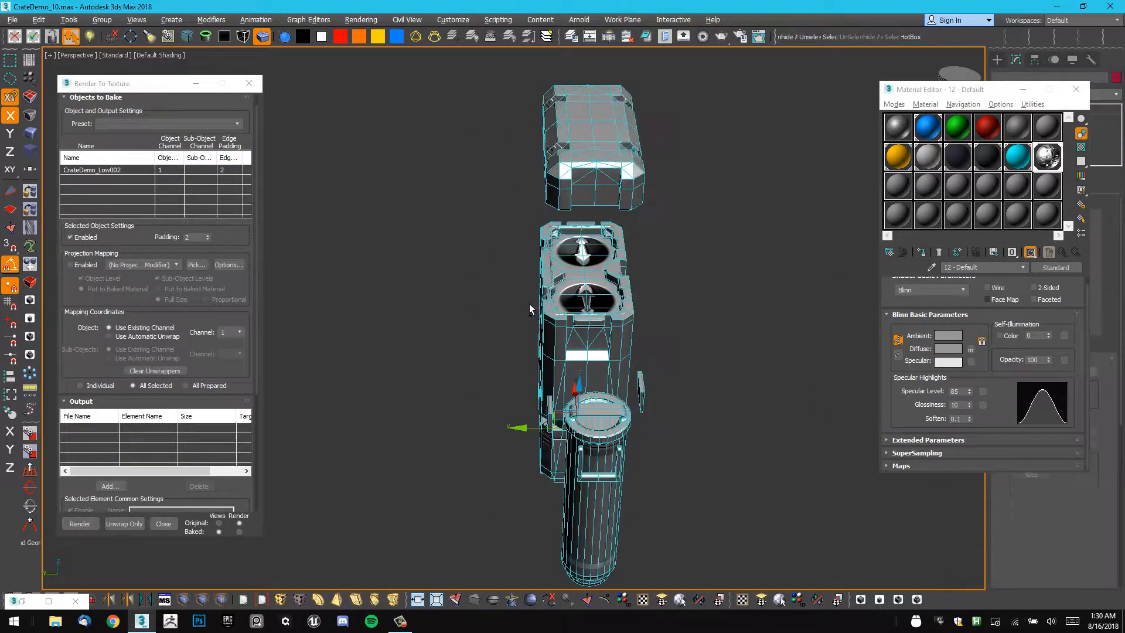
scroll(560, 293, up, 5)
mouse_move(590, 276)
alt+middle_down()
mouse_move(618, 260)
mouse_move(622, 307)
mouse_move(610, 263)
mouse_move(583, 257)
mouse_move(624, 191)
mouse_move(568, 266)
mouse_move(698, 296)
alt+middle_up()
key(v)
key(e)
scroll(624, 191, down, 6)
scroll(674, 360, up, 5)
alt+middle_drag(653, 356, 610, 287)
alt+middle_drag(609, 287, 634, 289)
scroll(580, 338, down, 4)
scroll(593, 323, down, 4)
scroll(548, 396, up, 6)
scroll(589, 237, up, 5)
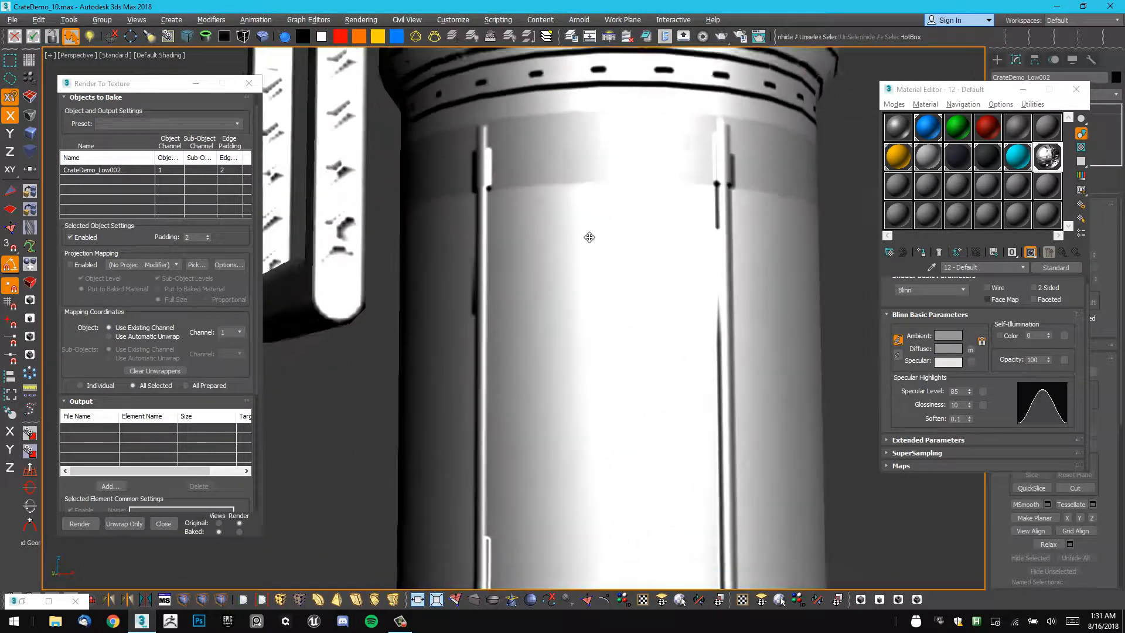
Examine the bottom cap and lower rim of the baked canister for shading and edge errors.
scroll(589, 237, down, 4)
mouse_move(588, 227)
alt+middle_down()
mouse_move(656, 253)
mouse_move(641, 228)
mouse_move(611, 236)
mouse_move(634, 227)
mouse_move(648, 241)
mouse_move(615, 205)
mouse_move(587, 246)
alt+middle_up()
scroll(655, 253, up, 5)
scroll(670, 221, down, 6)
scroll(663, 225, down, 2)
scroll(646, 247, down, 4)
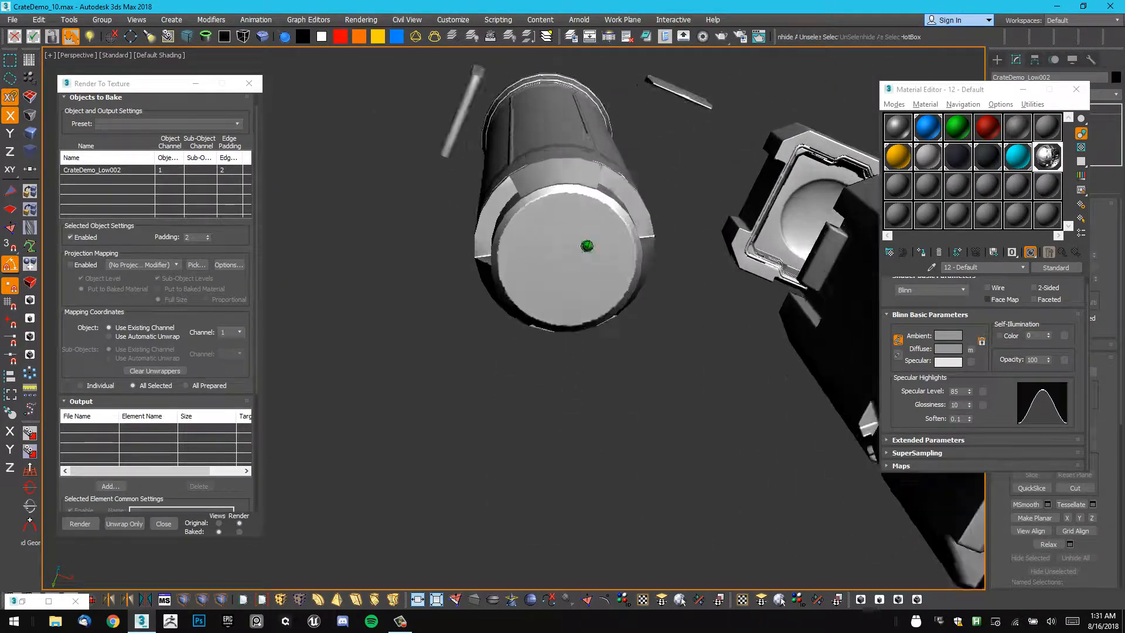
scroll(588, 245, up, 5)
scroll(587, 245, down, 4)
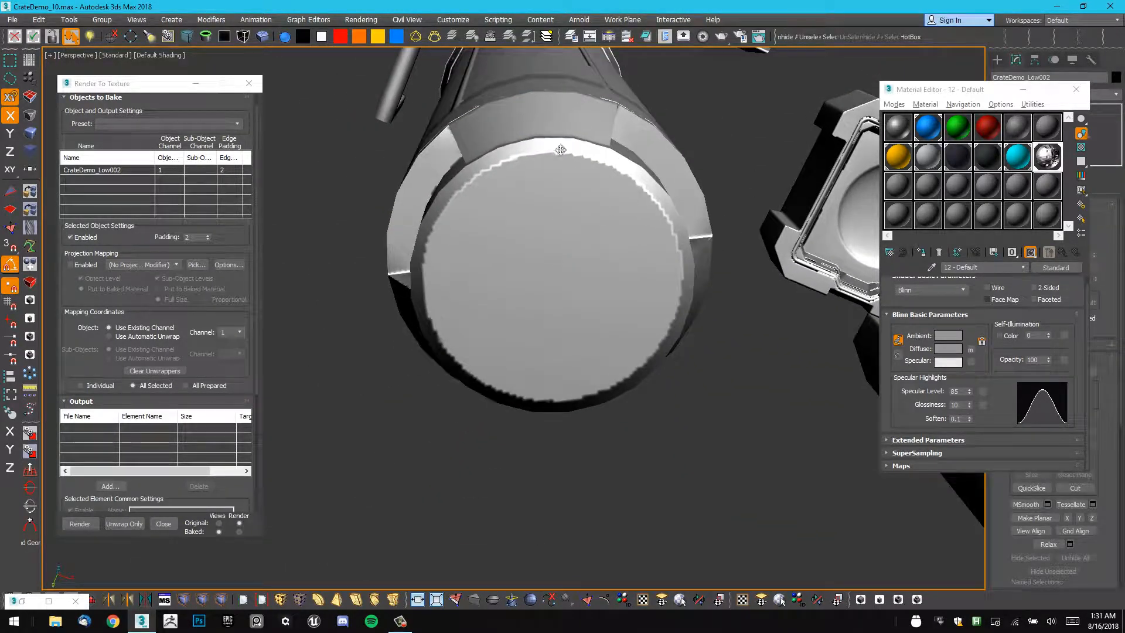
scroll(631, 267, down, 4)
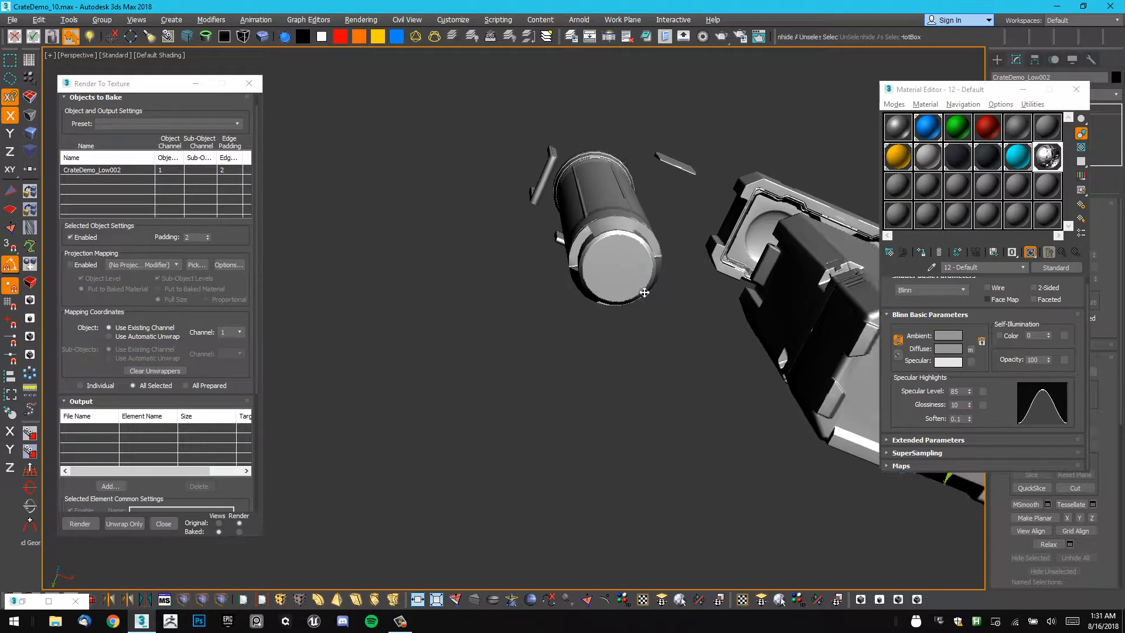
Examine the baked lid's front face, latch recesses and rounded panel outline from several angles.
alt+middle_drag(632, 267, 545, 336)
scroll(742, 342, down, 2)
alt+middle_drag(545, 337, 689, 322)
scroll(688, 322, up, 1)
middle_drag(507, 323, 622, 352)
middle_drag(589, 255, 659, 269)
scroll(595, 285, up, 2)
middle_drag(659, 270, 663, 293)
alt+middle_drag(664, 293, 597, 298)
scroll(681, 277, up, 3)
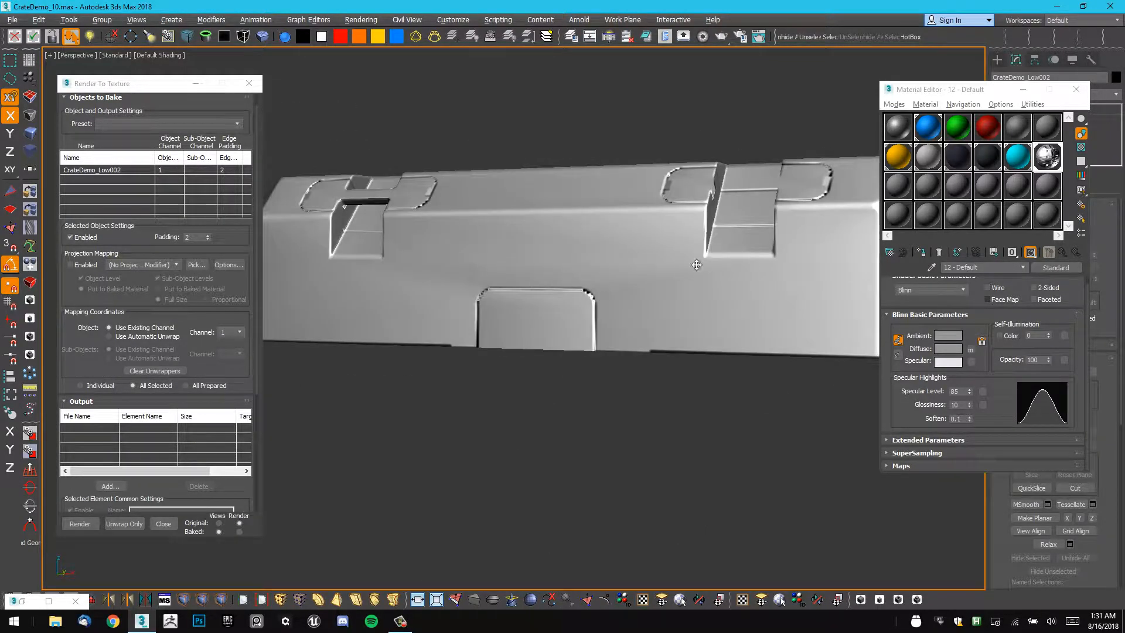
alt+middle_drag(662, 270, 485, 271)
alt+middle_drag(621, 283, 552, 288)
scroll(495, 281, down, 3)
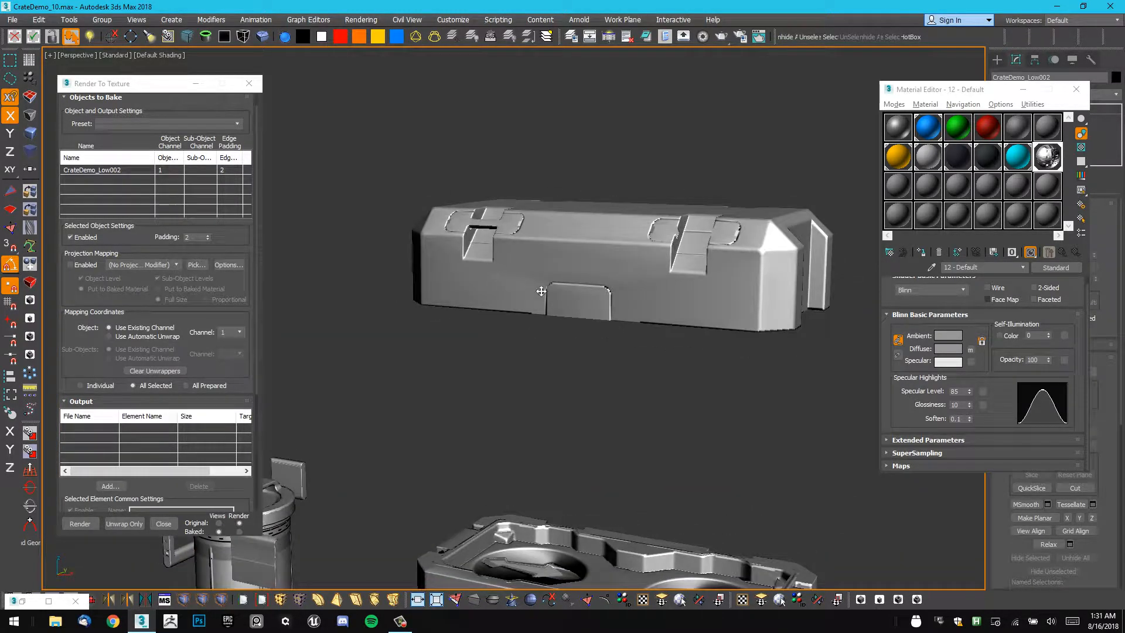
scroll(632, 307, down, 5)
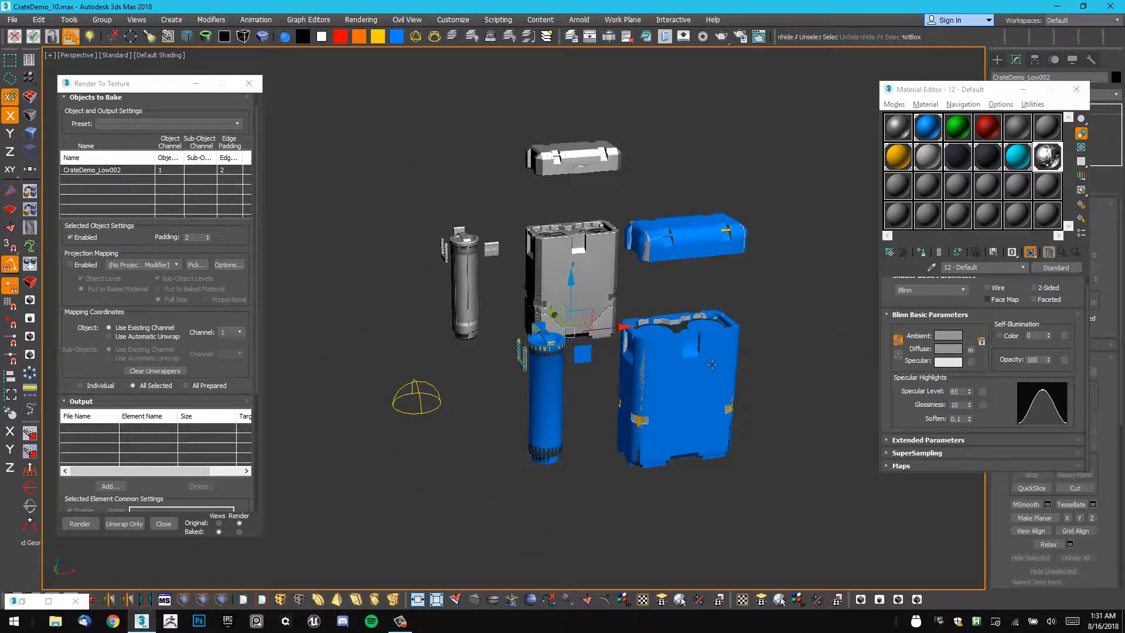
Hide the low-poly crate, select the high-poly lid objects and inspect the front panel and latches.
click(709, 367)
key(Delete)
scroll(705, 276, up, 6)
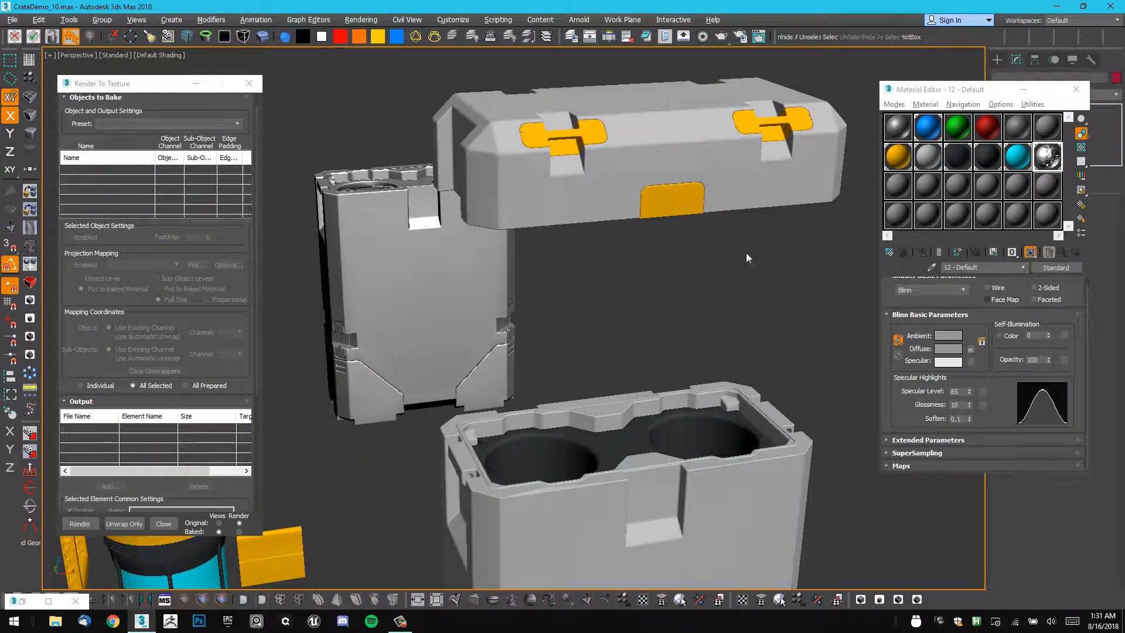
click(743, 161)
alt+middle_drag(747, 251, 685, 176)
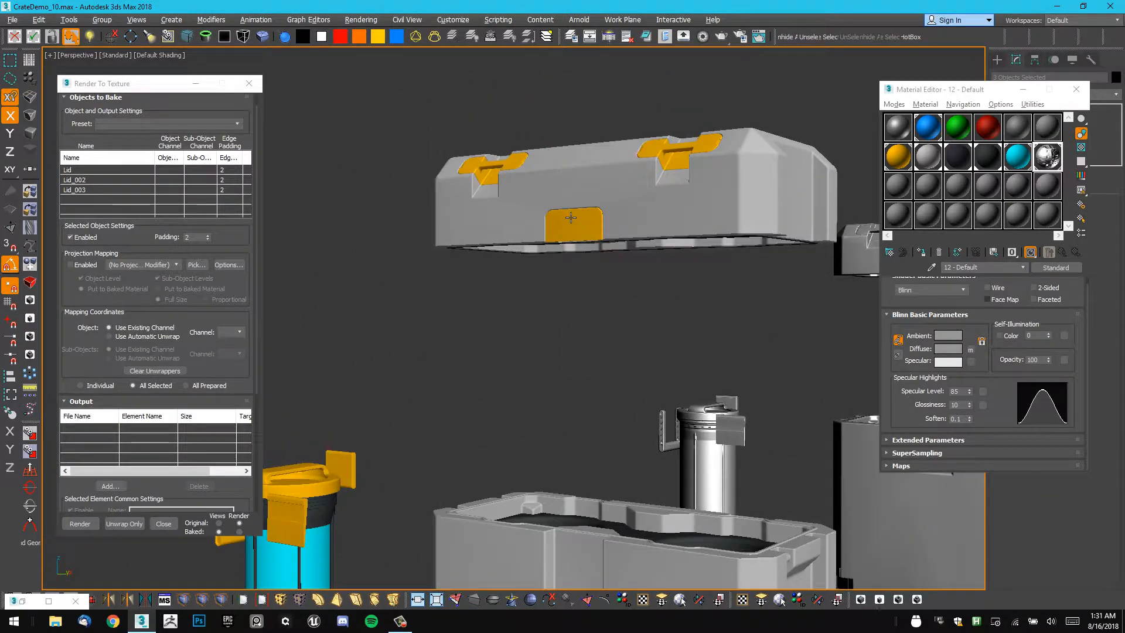
scroll(572, 211, up, 6)
scroll(572, 212, down, 8)
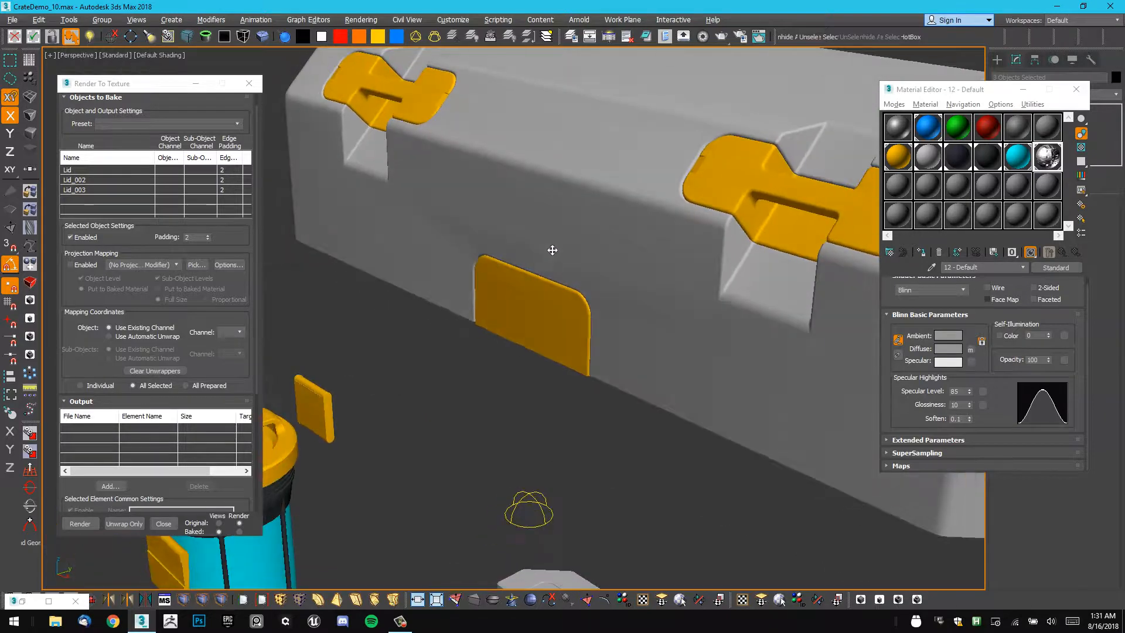
alt+middle_drag(659, 324, 596, 340)
scroll(633, 321, down, 5)
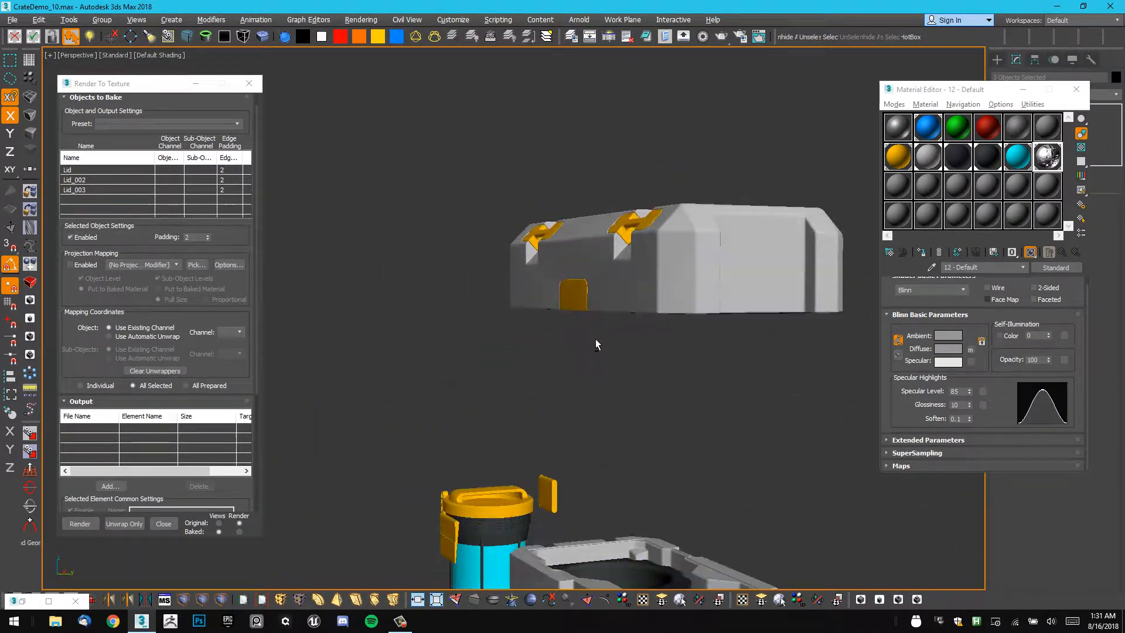
scroll(566, 269, up, 8)
scroll(559, 261, down, 5)
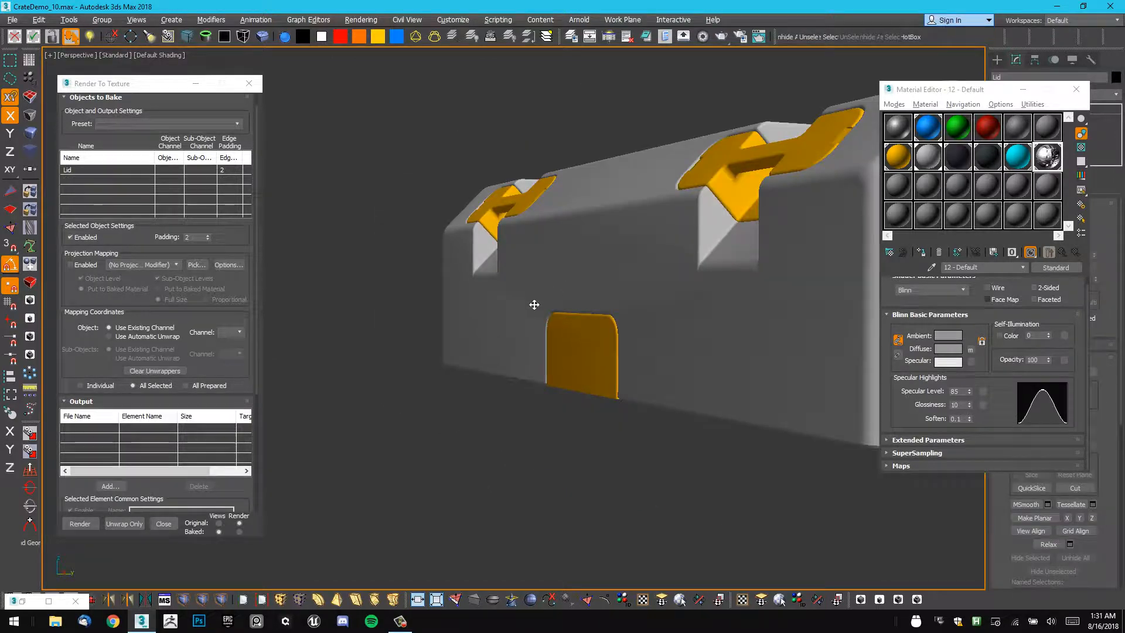
Check the high-poly Lid's polygons in polygon mode, close the Material Editor and leave polygon editing.
click(531, 300)
alt+middle_drag(533, 313, 526, 379)
click(550, 316)
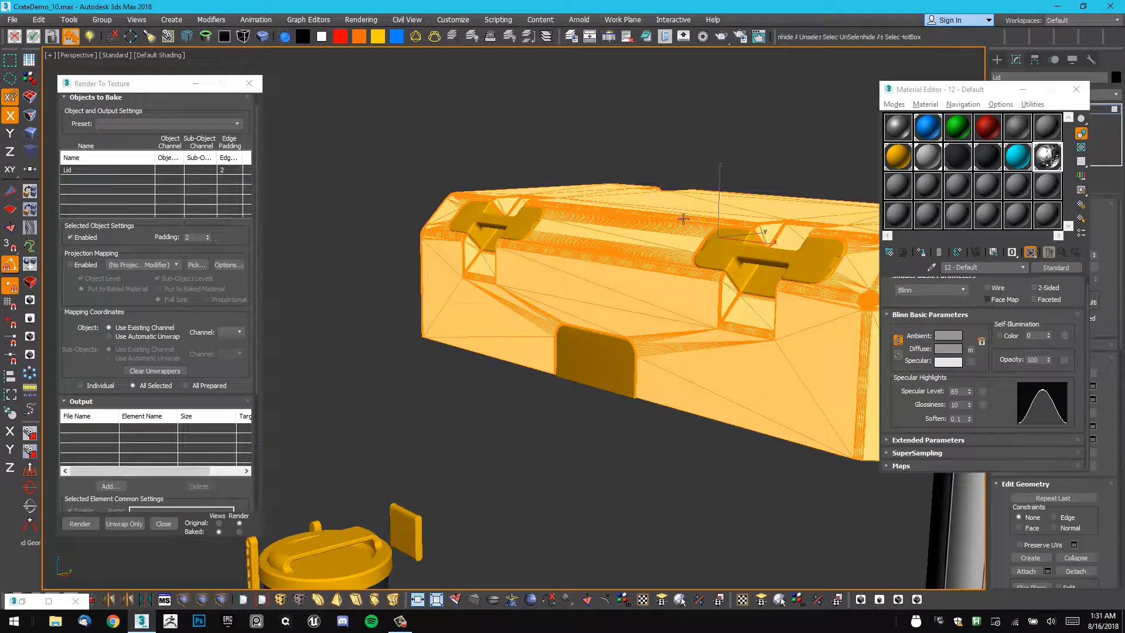
click(1077, 91)
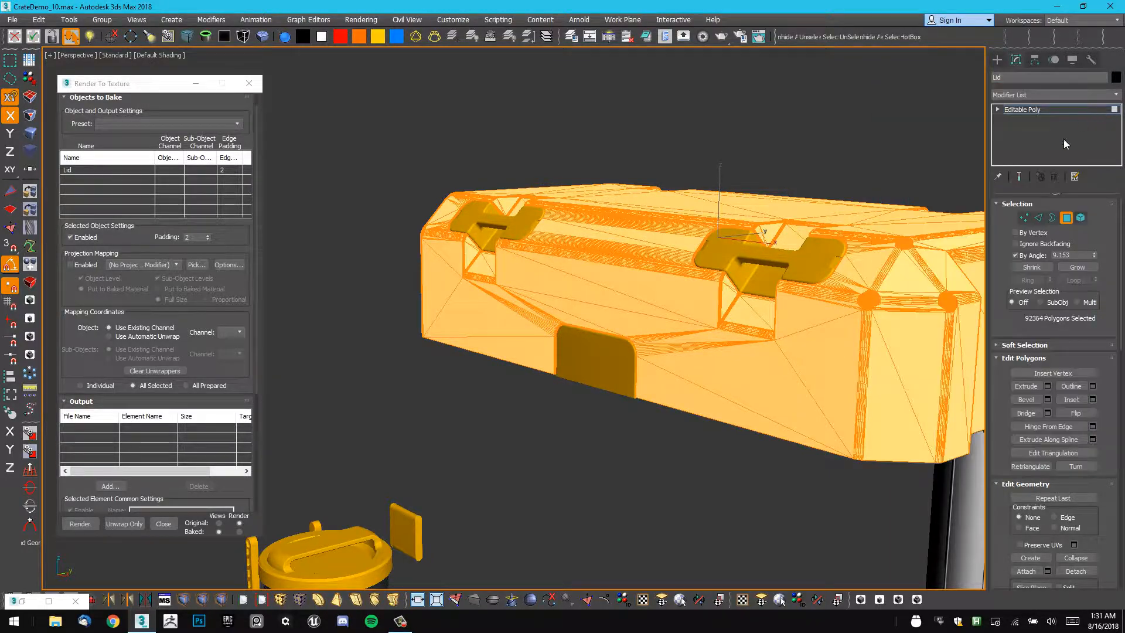
click(1066, 219)
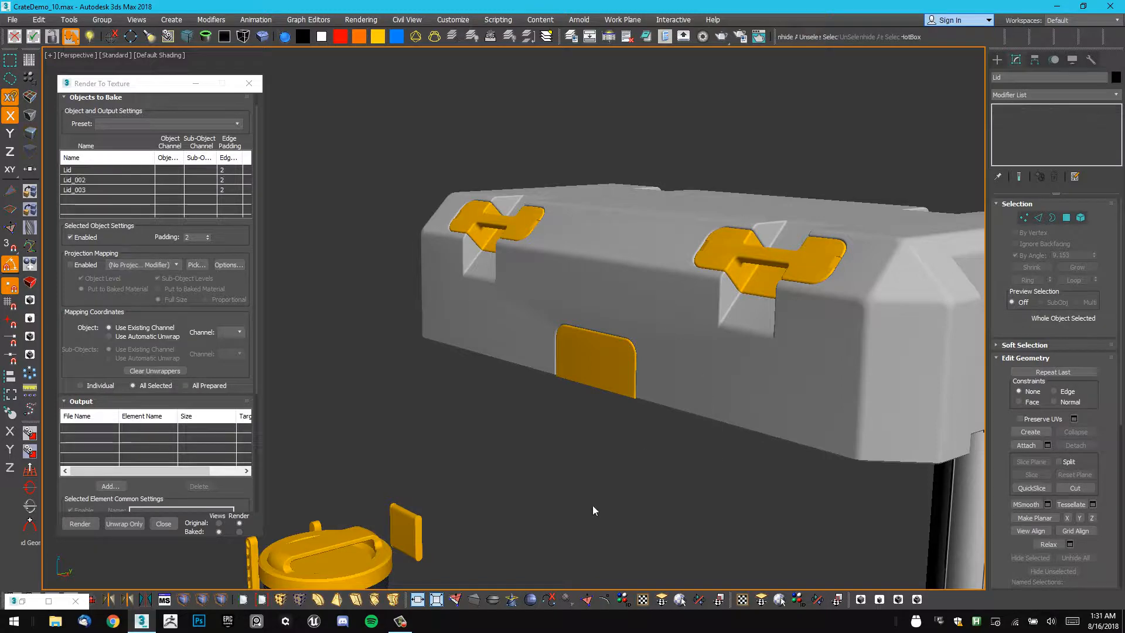
Try a Smooth modifier with Auto Smooth on the three lid objects, testing thresholds of 4 and 25.
click(530, 600)
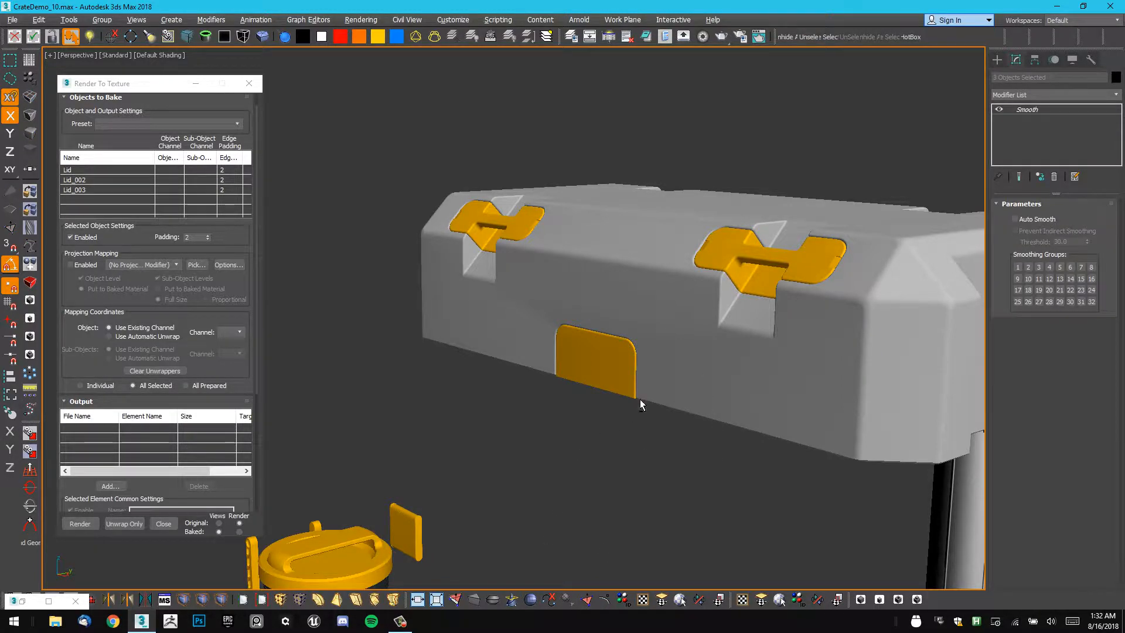
alt+middle_drag(642, 404, 552, 288)
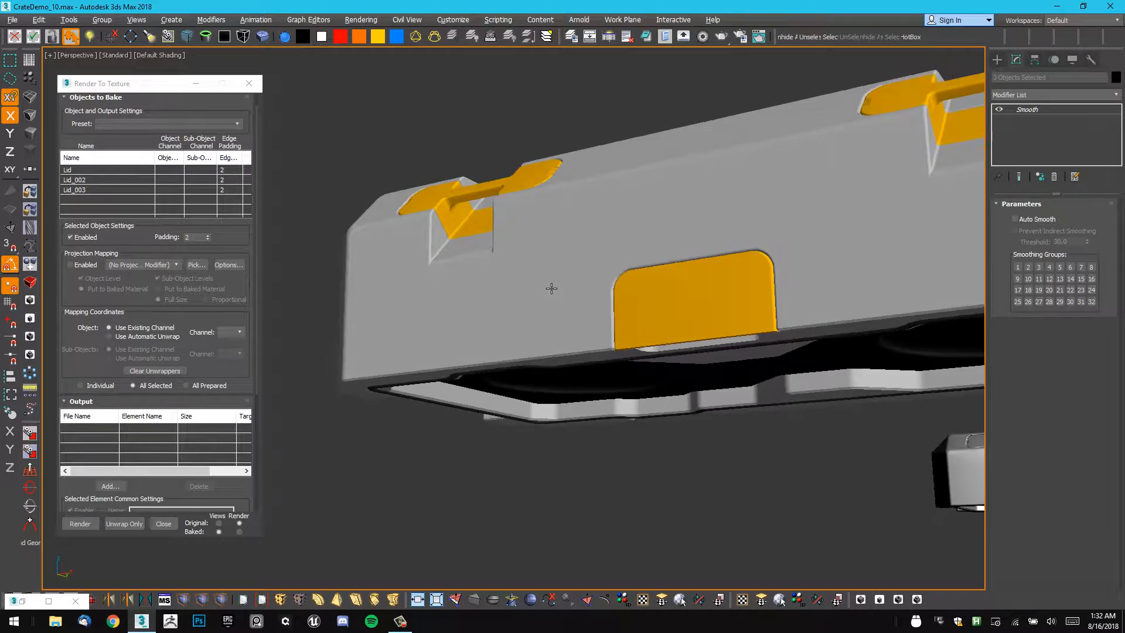
click(1028, 220)
alt+middle_drag(733, 205, 721, 229)
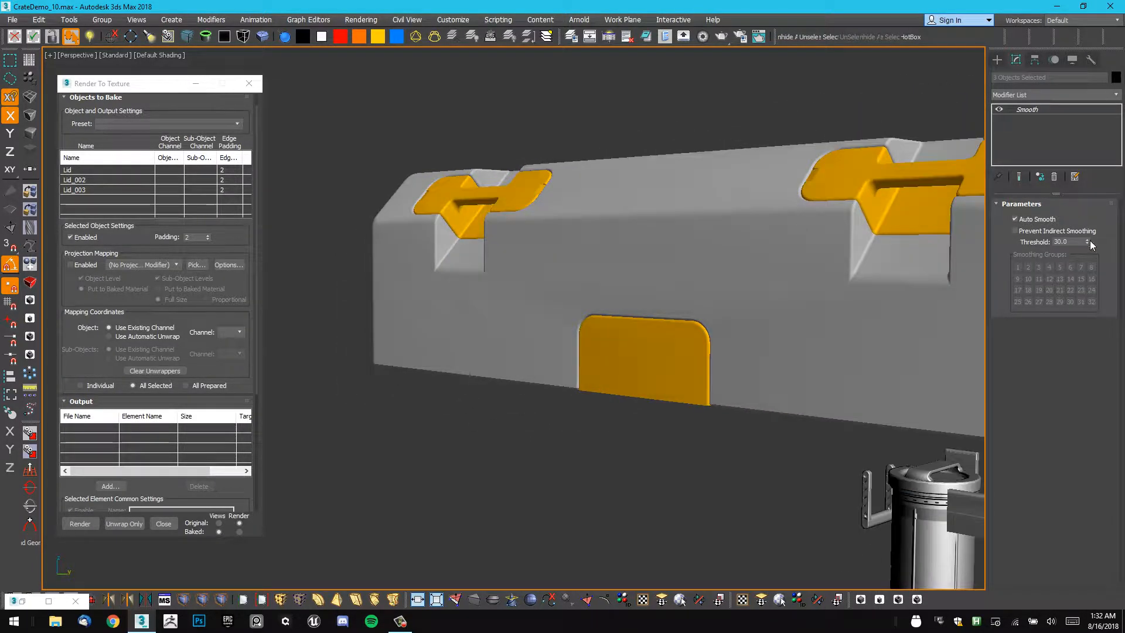
mouse_move(1088, 242)
mouse_down()
mouse_move(1099, 183)
mouse_move(1089, 241)
mouse_up()
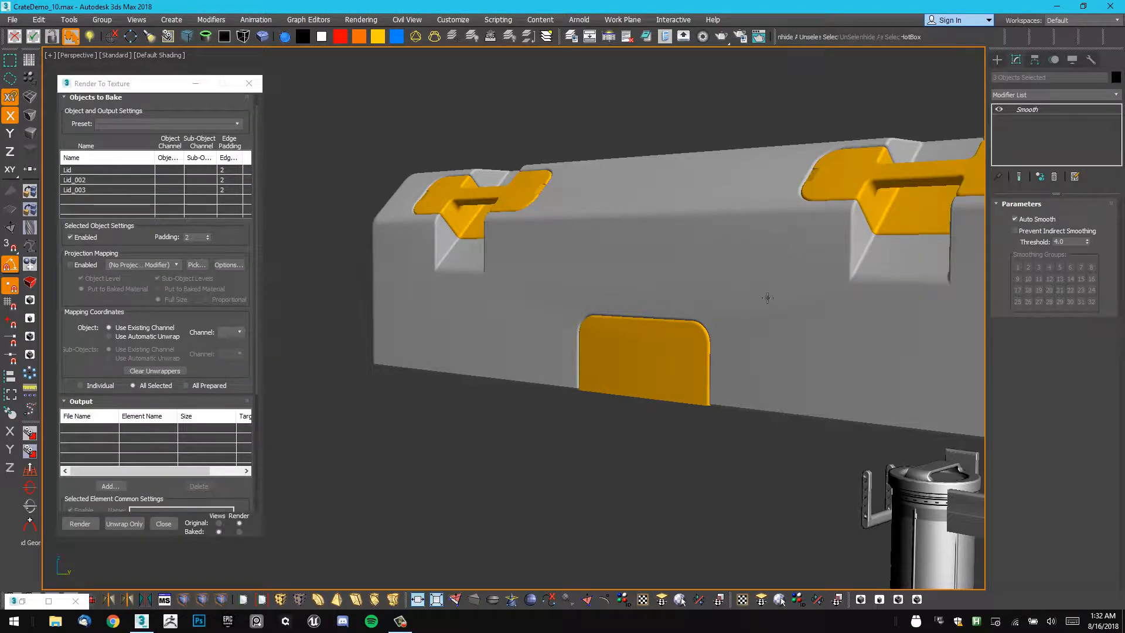
alt+middle_drag(767, 298, 675, 278)
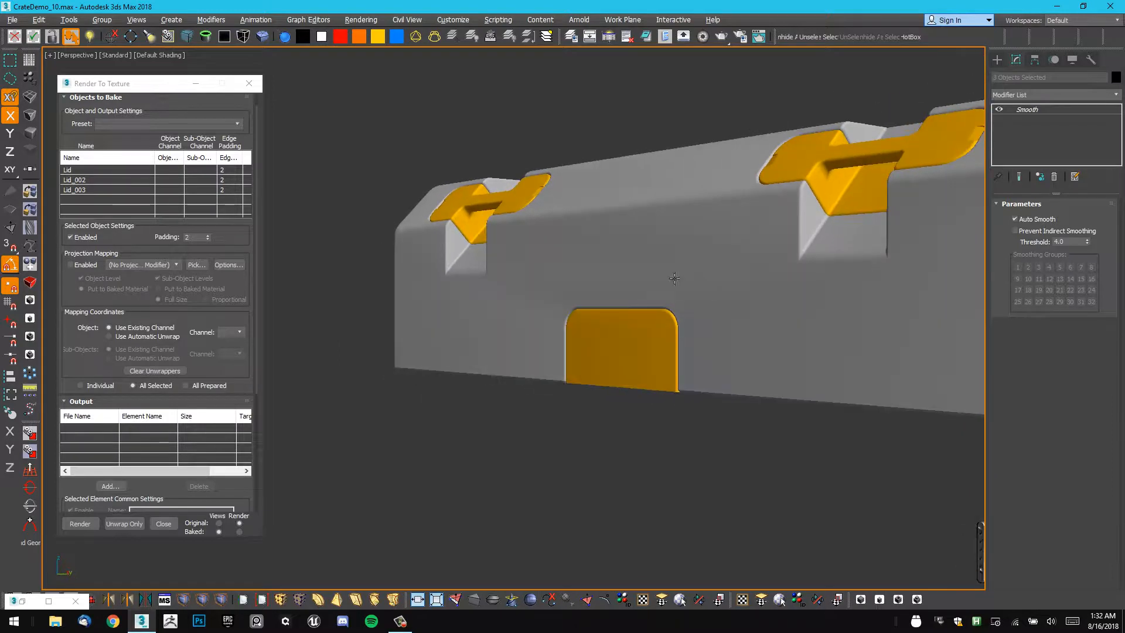
scroll(550, 296, up, 5)
scroll(548, 305, down, 1)
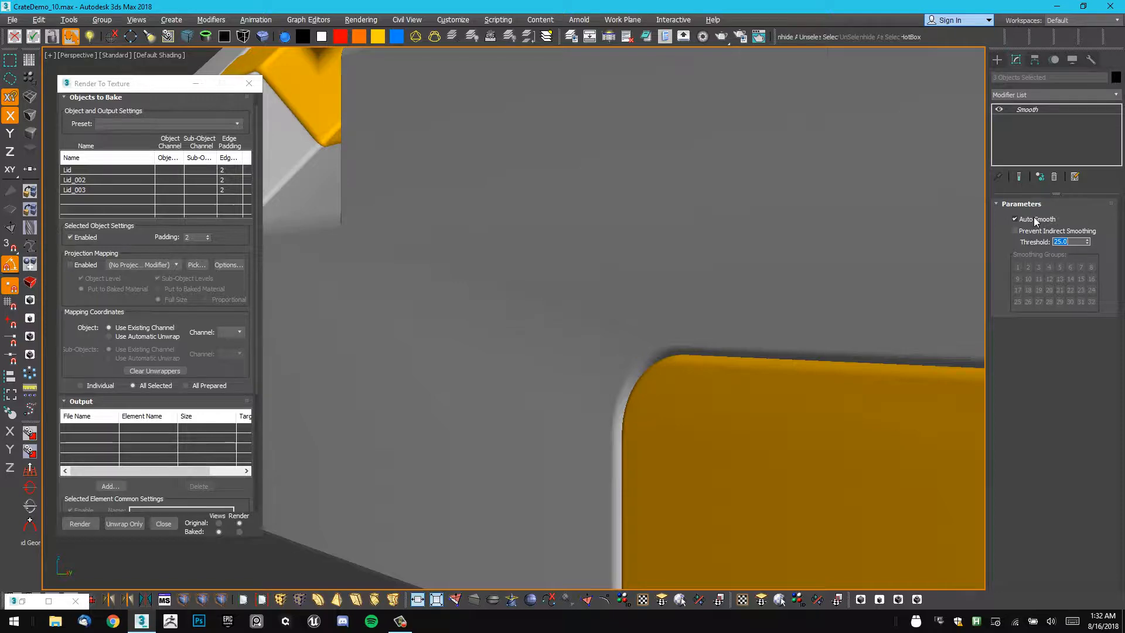
scroll(756, 331, down, 6)
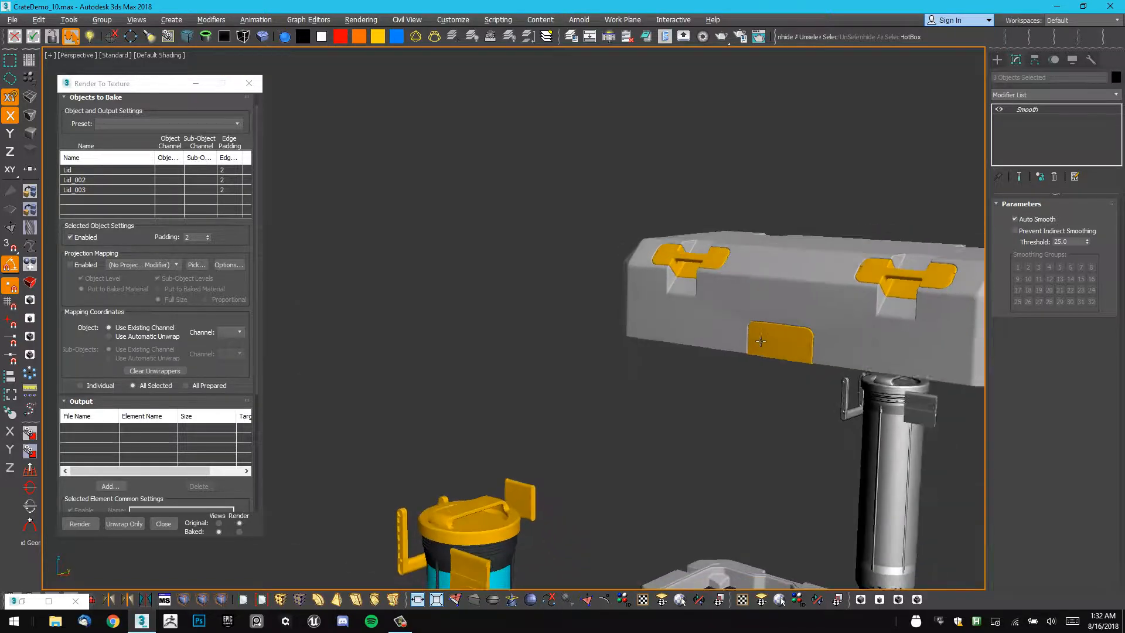
Delete the Smooth modifier from the three lid objects.
mouse_move(763, 337)
alt+middle_down()
mouse_move(752, 353)
mouse_move(817, 311)
mouse_move(768, 359)
mouse_move(781, 327)
mouse_move(768, 353)
alt+middle_up()
right_click(1043, 110)
click(994, 131)
alt+middle_drag(756, 252, 710, 256)
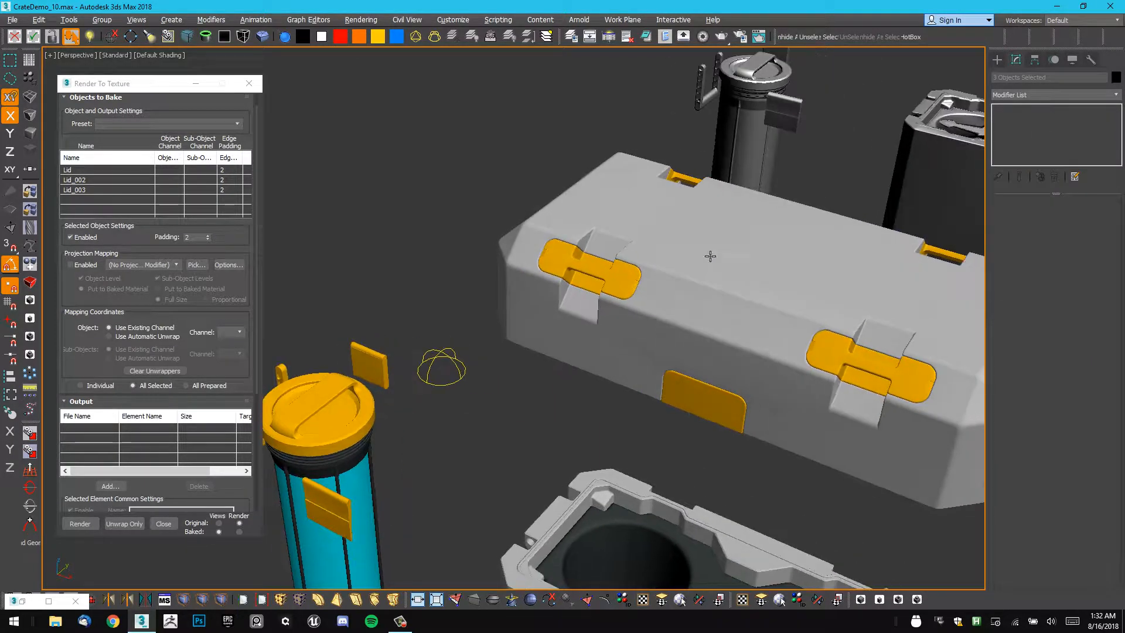
Examine the high-poly lid's surface shading from several angles and return to the baked copy.
click(626, 346)
alt+middle_drag(626, 346, 724, 312)
alt+middle_drag(726, 324, 692, 307)
mouse_move(691, 308)
middle_down()
mouse_move(685, 269)
mouse_move(697, 324)
middle_up()
alt+middle_drag(698, 324, 727, 293)
middle_drag(726, 293, 691, 398)
scroll(650, 375, down, 4)
middle_drag(380, 238, 545, 276)
alt+middle_drag(545, 275, 597, 375)
alt+middle_drag(598, 375, 569, 394)
Select CrateDemo_Low002 and examine the baked normals around its lid latches and front panel up close.
click(629, 214)
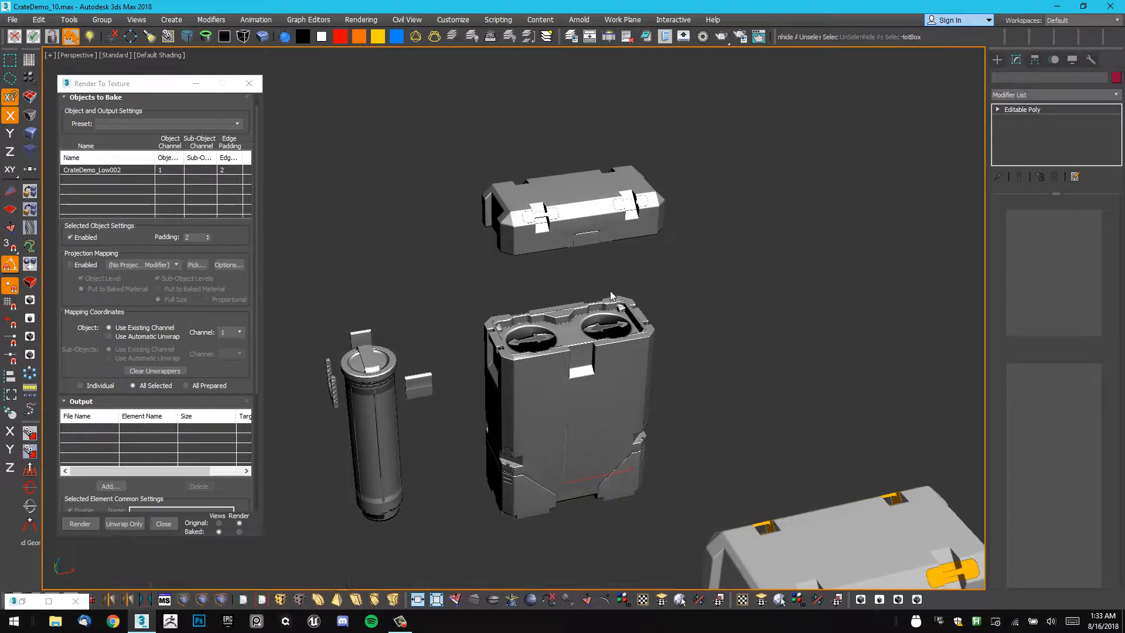
scroll(613, 239, up, 5)
alt+middle_drag(615, 238, 582, 183)
scroll(582, 183, up, 3)
scroll(591, 237, up, 2)
alt+middle_drag(591, 237, 676, 191)
scroll(563, 222, up, 1)
scroll(564, 222, up, 1)
scroll(674, 192, down, 5)
middle_drag(572, 241, 537, 249)
scroll(546, 222, up, 3)
scroll(546, 240, up, 2)
scroll(547, 240, down, 5)
alt+middle_drag(648, 305, 660, 273)
scroll(621, 275, down, 5)
scroll(568, 231, down, 3)
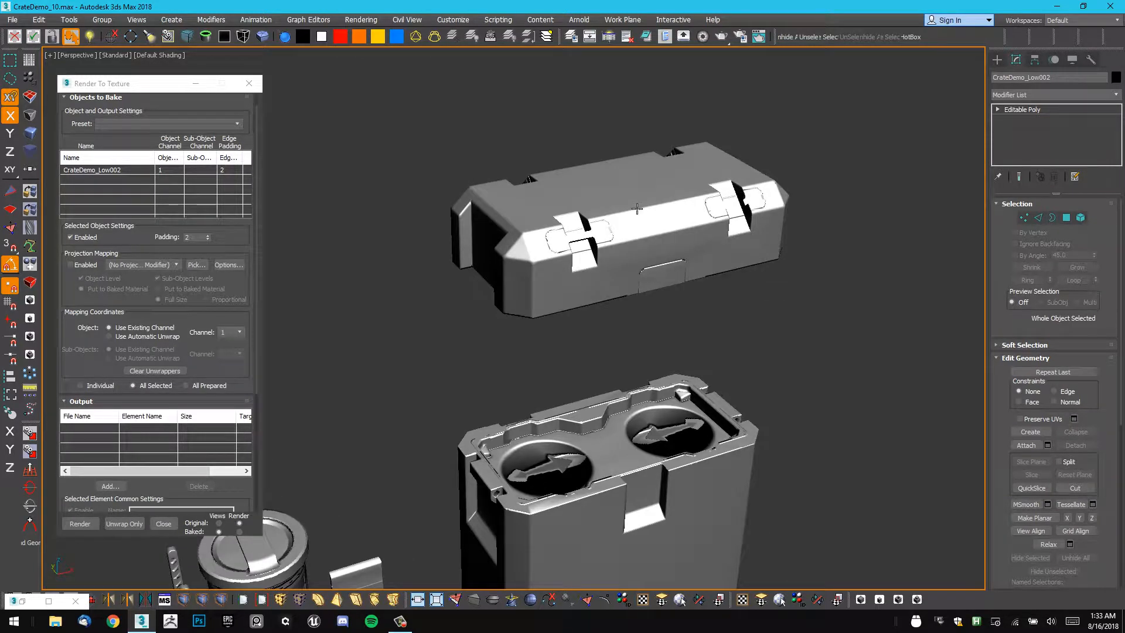
Examine the baked crate body and canister from opposite sides and compare them with the high-poly models.
alt+middle_drag(636, 208, 437, 428)
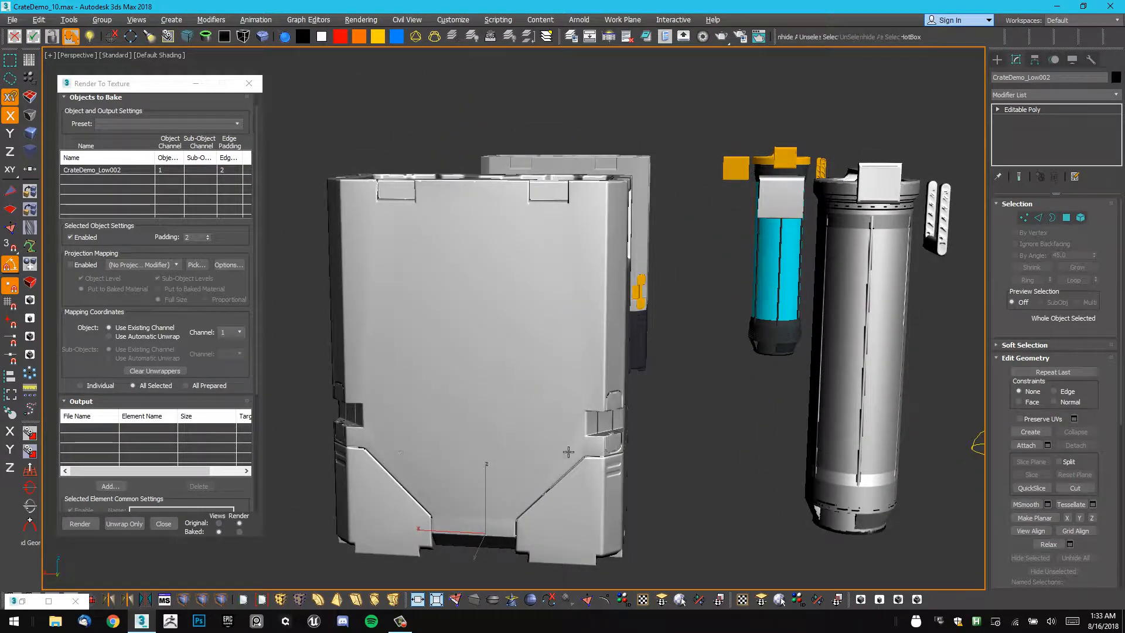
alt+middle_drag(599, 341, 307, 329)
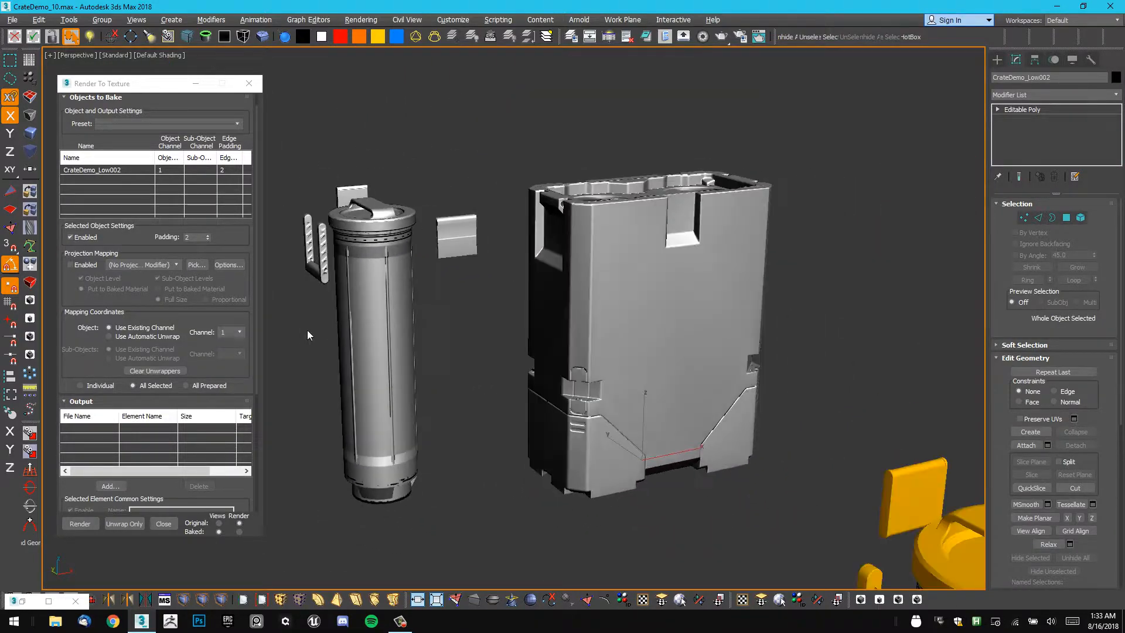
middle_drag(771, 310, 708, 246)
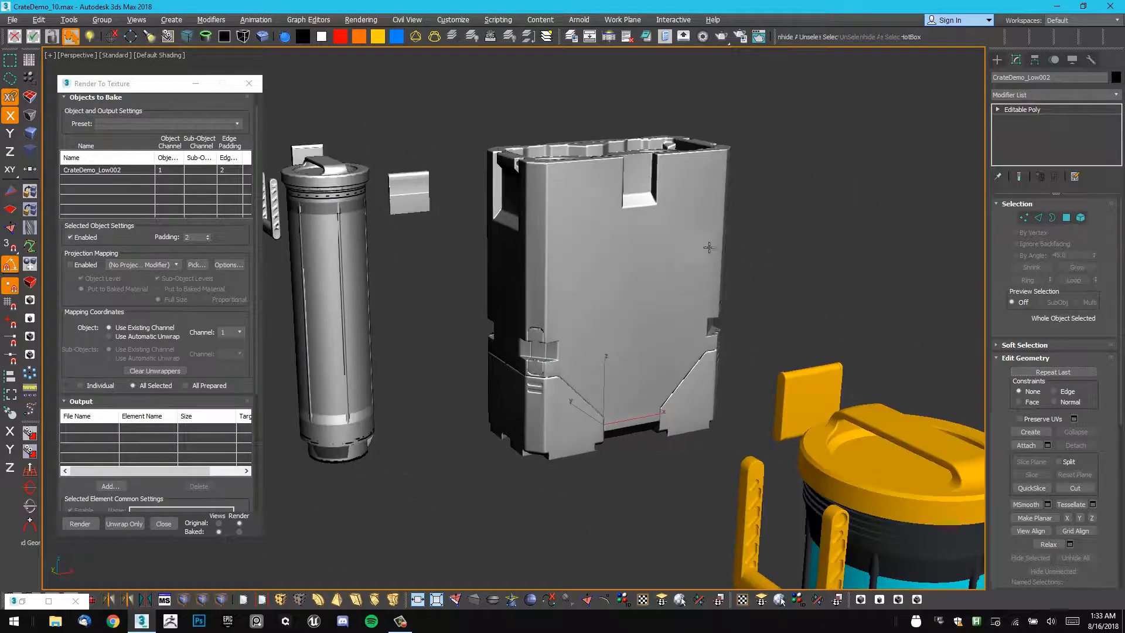
scroll(709, 246, down, 4)
middle_drag(800, 346, 683, 307)
scroll(792, 296, up, 3)
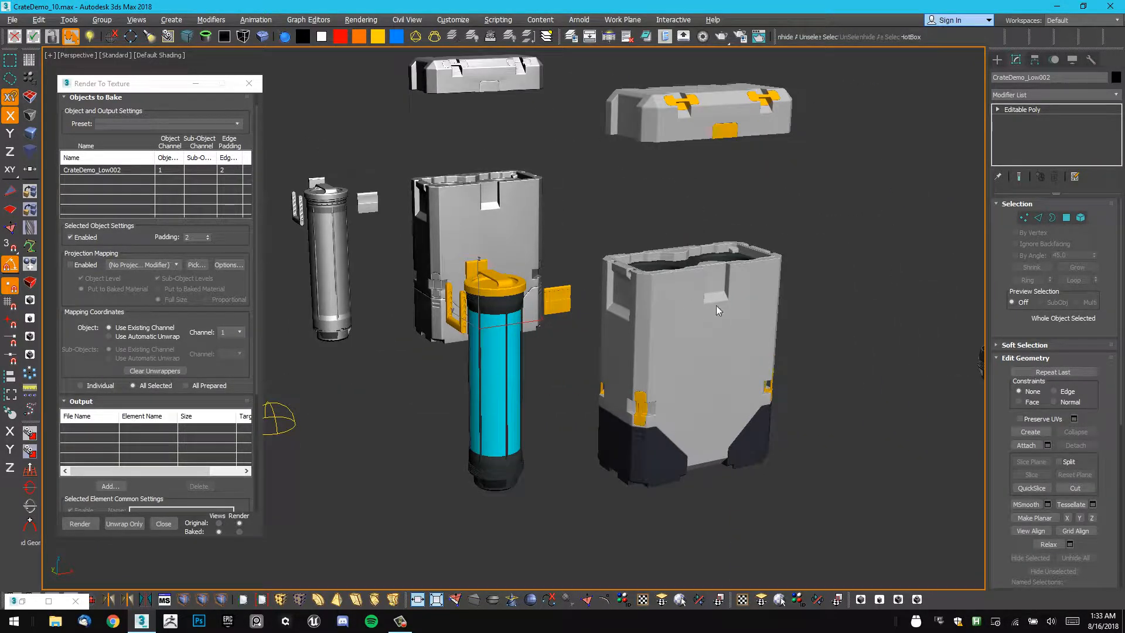
Unhide and select CrateDemo_Low, and review the DiffuseMap output settings for the texture bake.
click(857, 263)
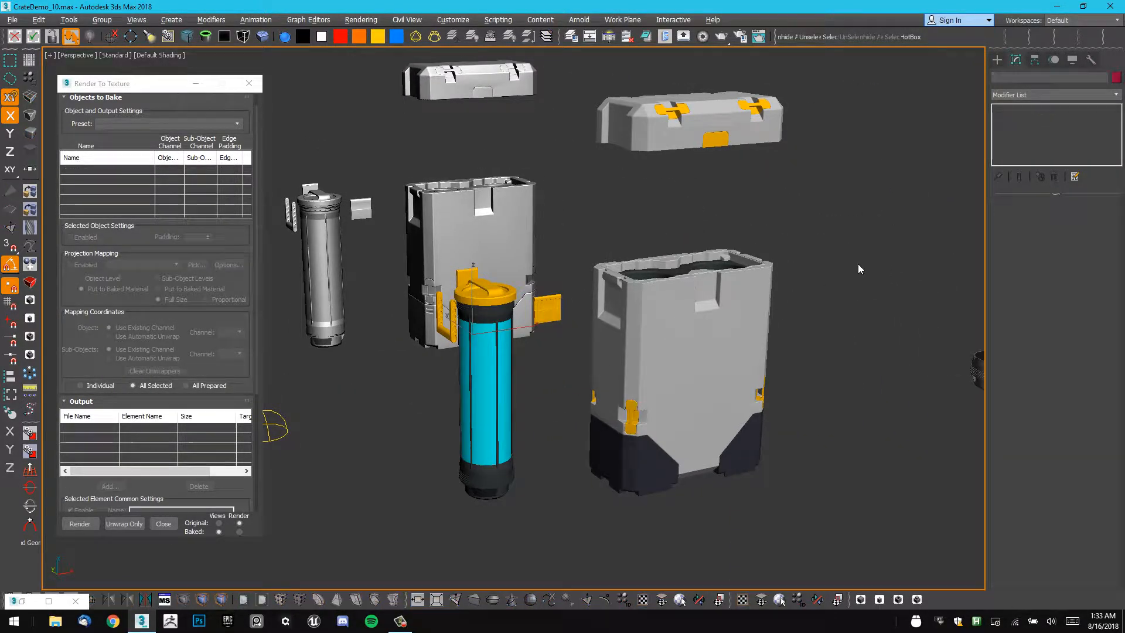
click(782, 273)
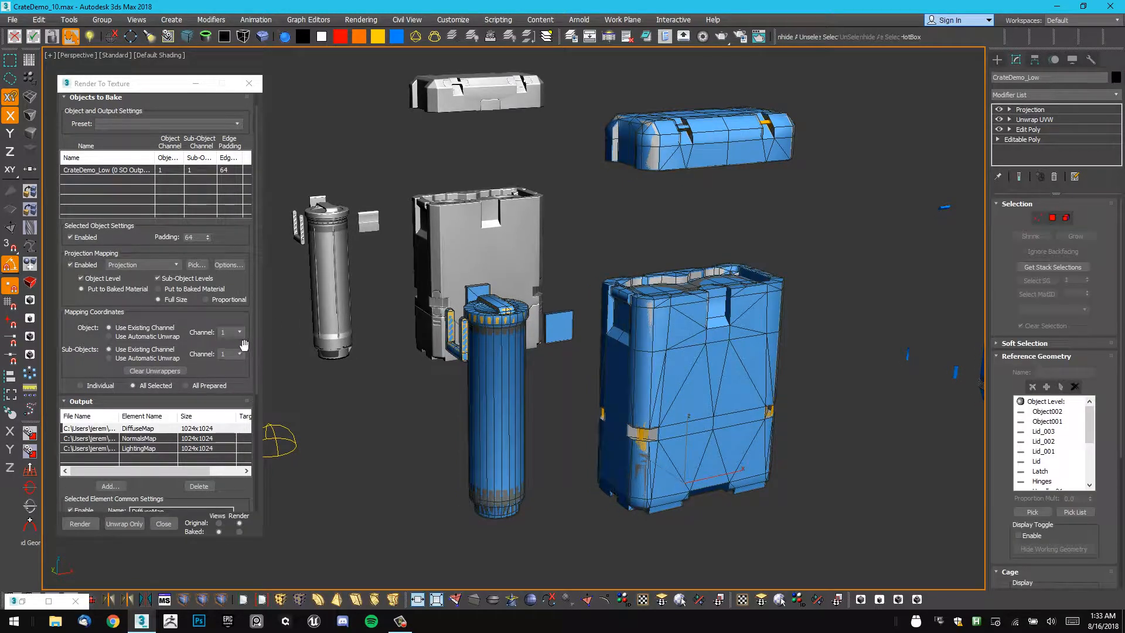
scroll(199, 308, down, 3)
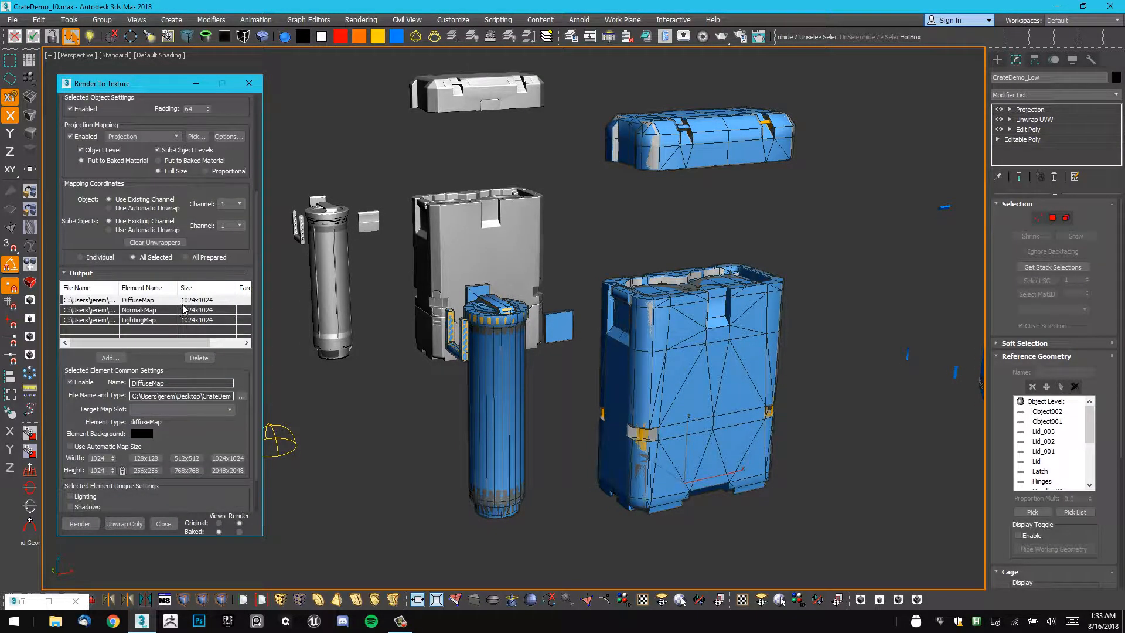
scroll(217, 387, down, 1)
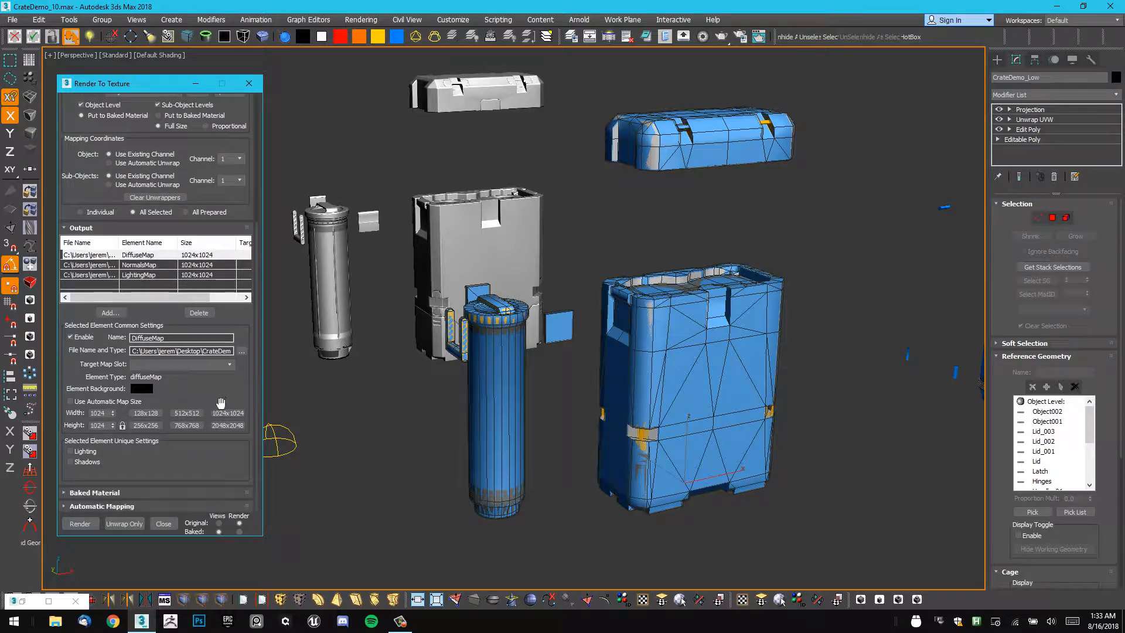
scroll(404, 234, up, 3)
mouse_move(404, 233)
middle_down()
mouse_move(443, 351)
mouse_move(504, 346)
middle_up()
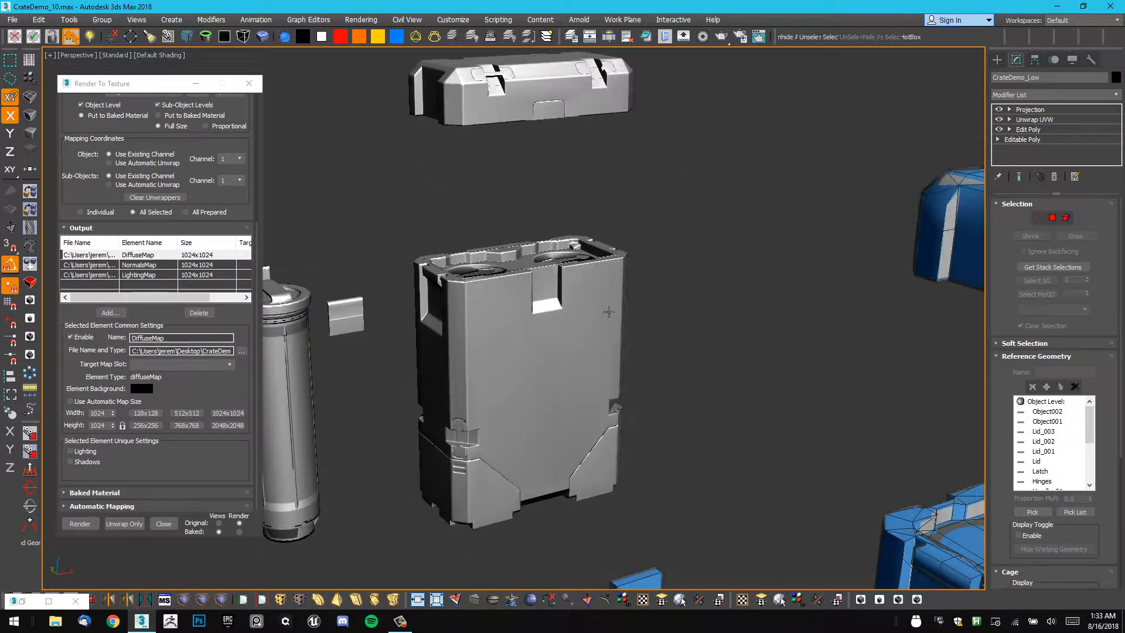
Select the baked copy CrateDemo_Low002 and review the bitmap in the diffuse slot of material 12 - Default.
drag(683, 194, 587, 264)
scroll(611, 262, up, 4)
alt+middle_drag(611, 262, 746, 245)
key(m)
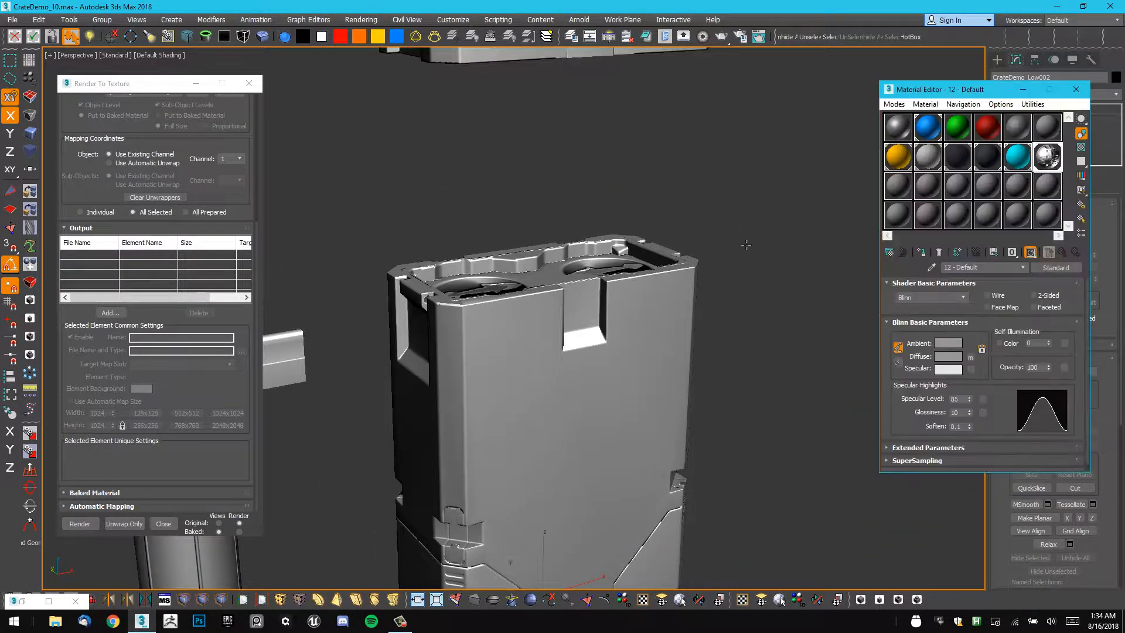
click(970, 357)
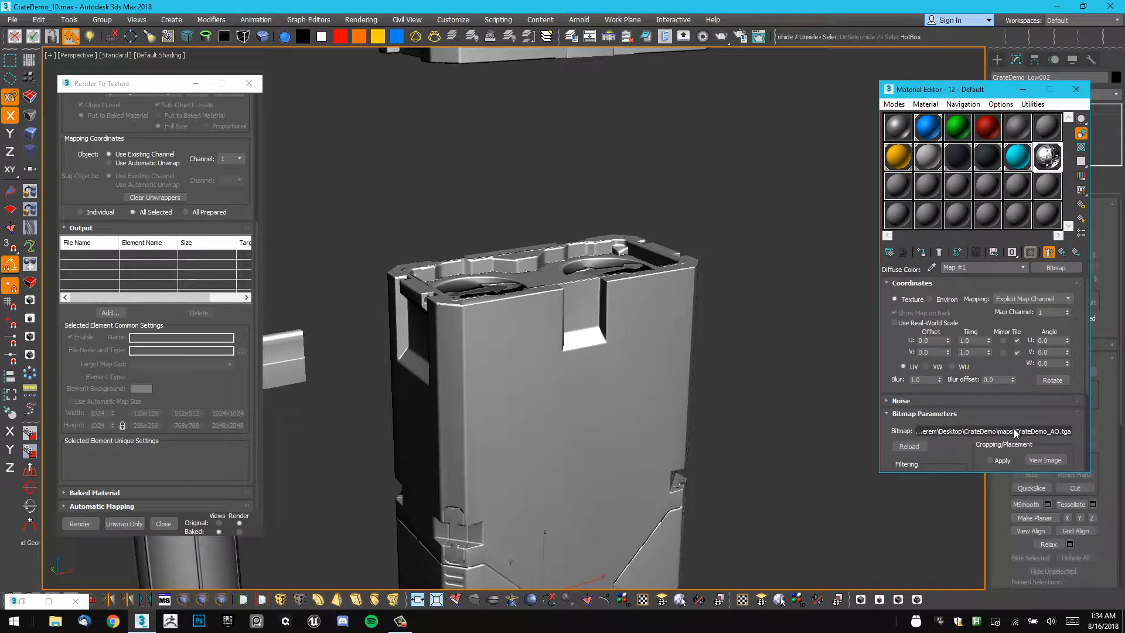
click(1062, 254)
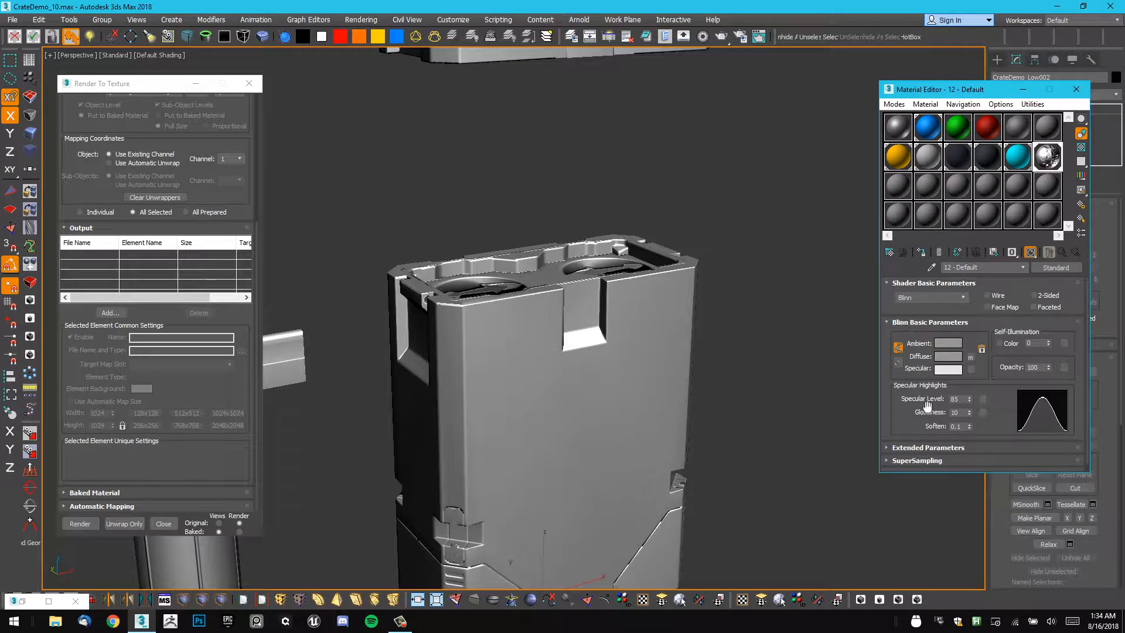
Enable the CrateDemo_AO.tga Diffuse Color map for material 12 - Default.
drag(978, 367, 992, 252)
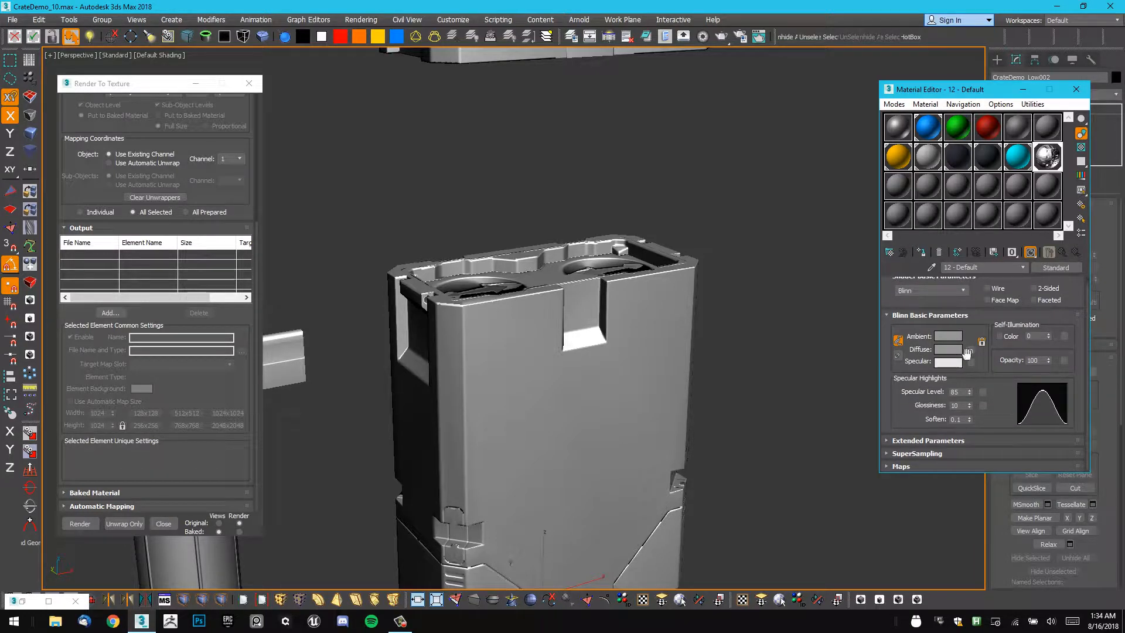
click(965, 467)
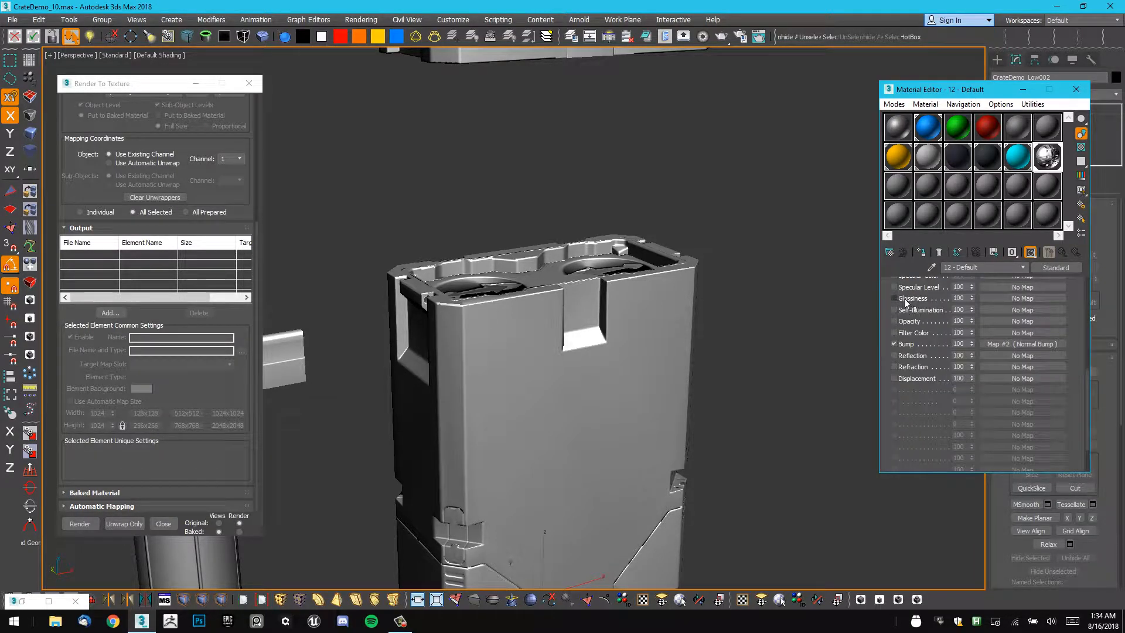
scroll(905, 302, up, 3)
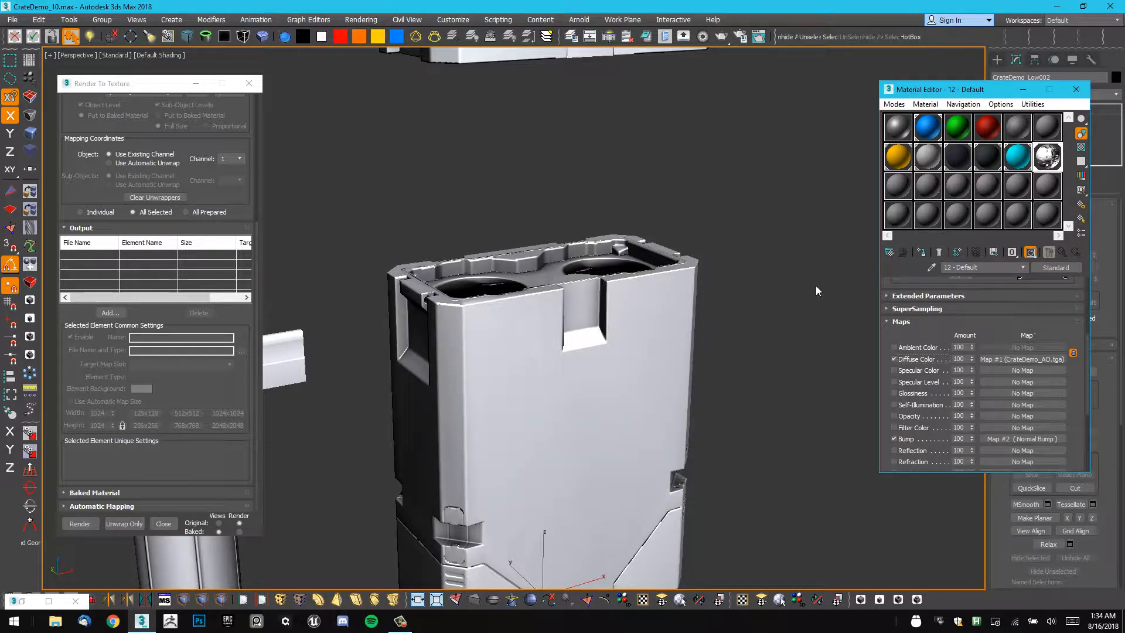
Set the material's self-illumination to 100 and its specular level to 0.
scroll(1066, 325, up, 5)
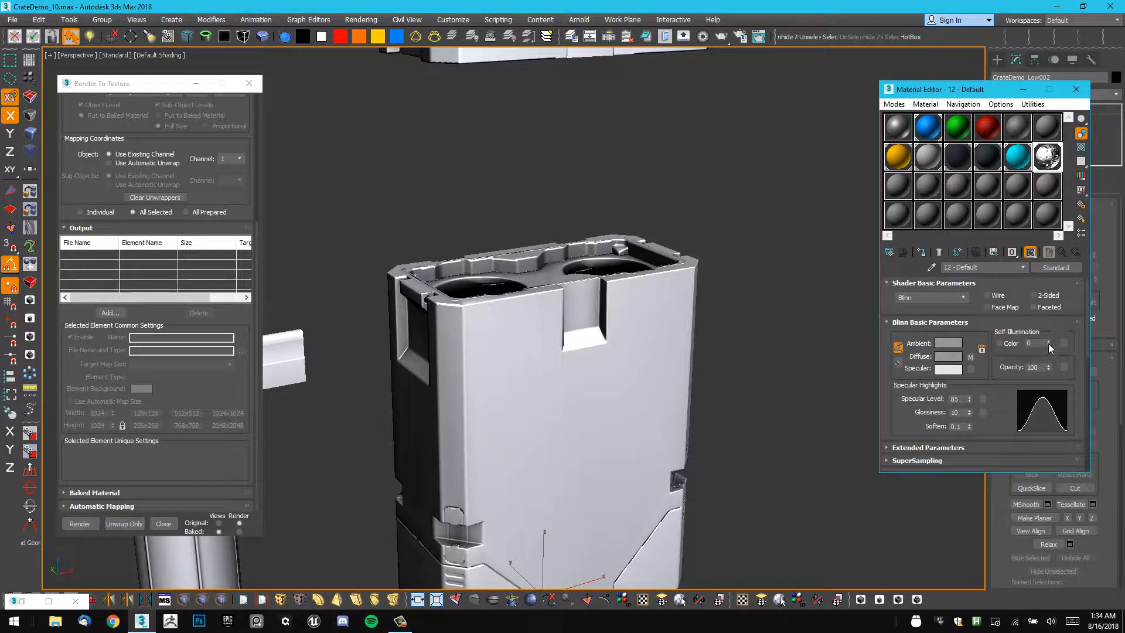
alt+middle_drag(623, 265, 646, 287)
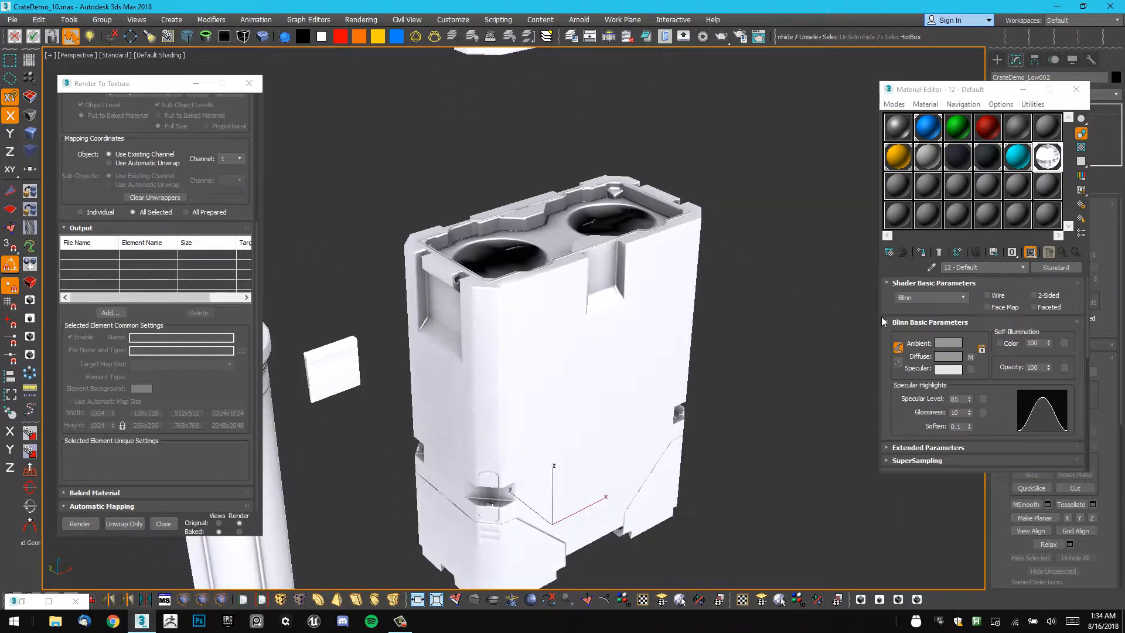
right_click(968, 400)
Examine the ambient occlusion on the baked crate, lid and canister from several sides.
alt+middle_drag(586, 270, 590, 348)
alt+middle_drag(737, 309, 584, 270)
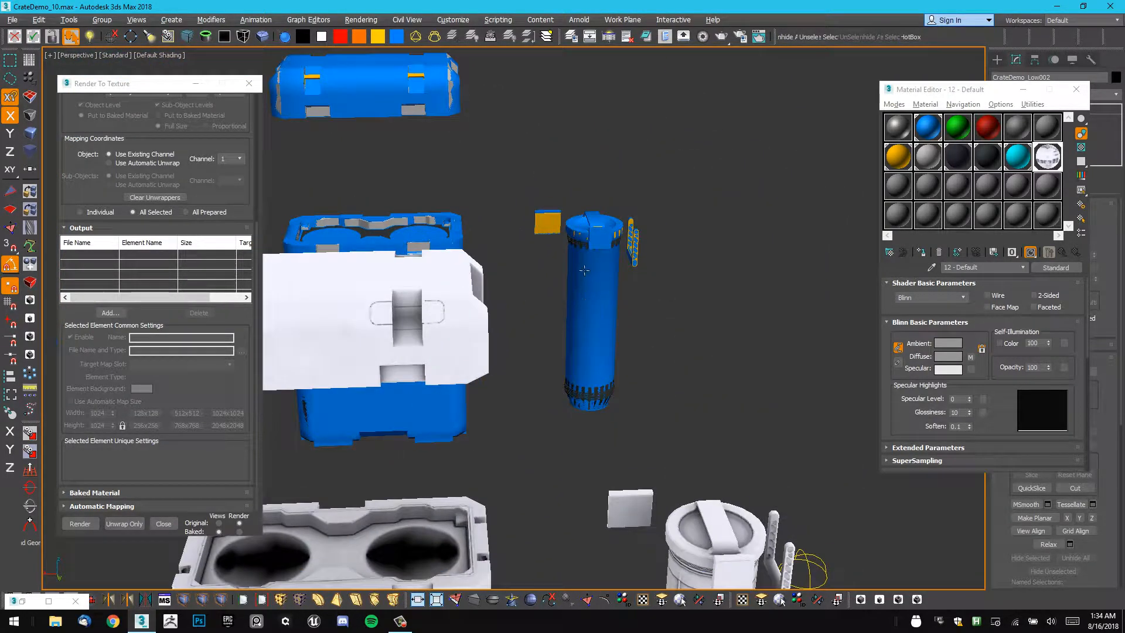
alt+middle_drag(633, 307, 480, 287)
scroll(479, 287, down, 5)
alt+middle_drag(726, 354, 615, 347)
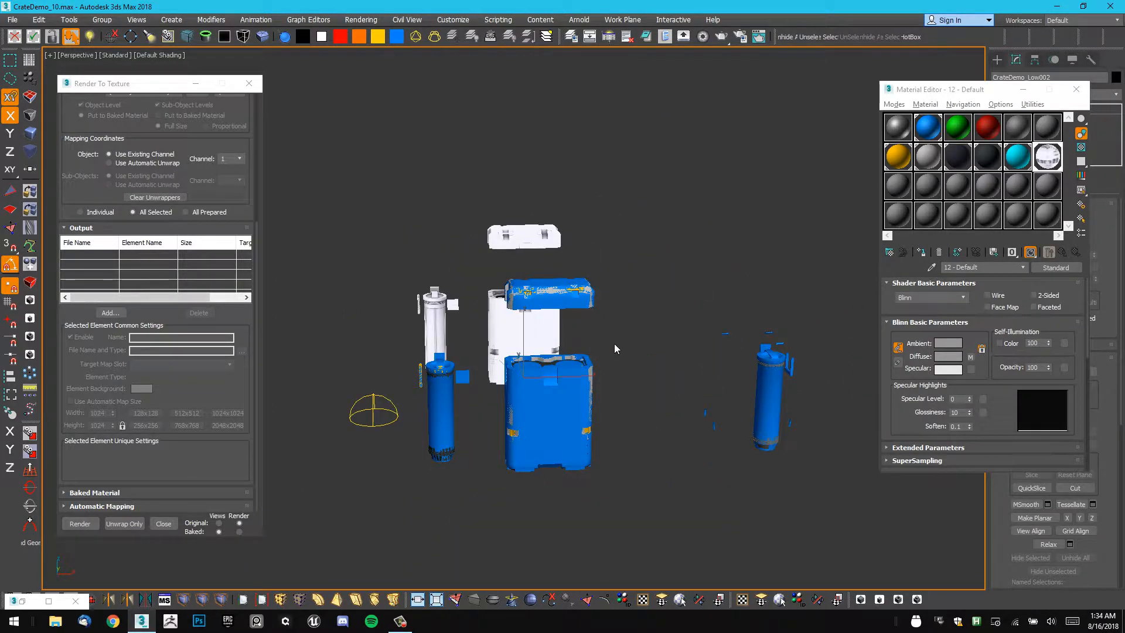
middle_drag(440, 384, 788, 293)
scroll(517, 362, up, 5)
scroll(516, 362, down, 4)
middle_drag(689, 258, 693, 280)
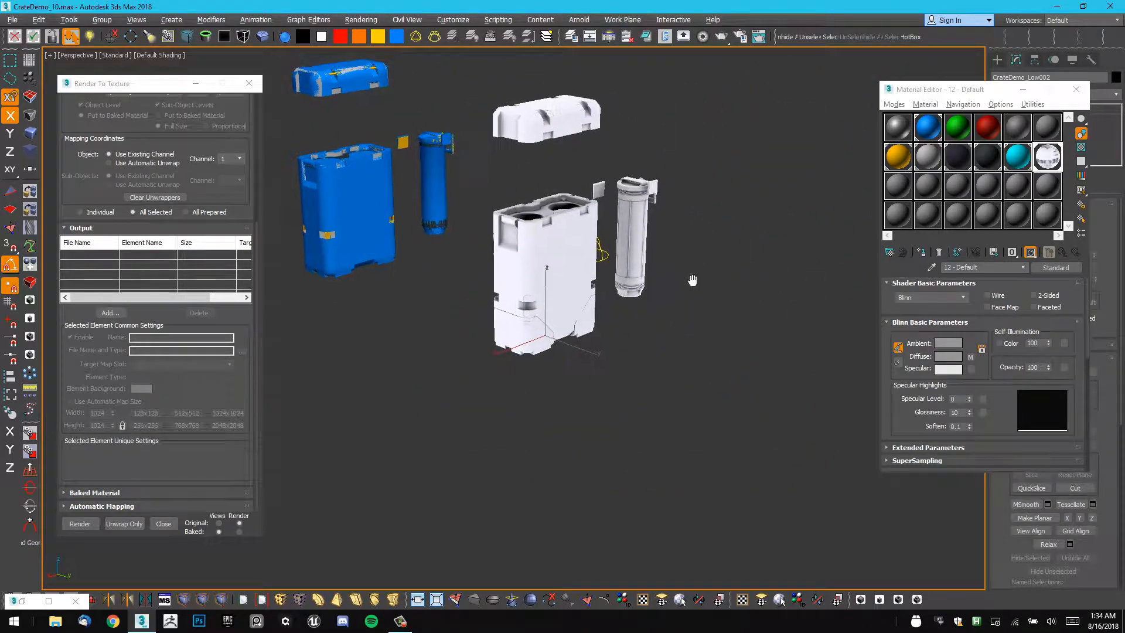
Examine the baked canister's ambient occlusion up close, from its handle down to its base.
alt+middle_drag(676, 227, 785, 252)
scroll(544, 287, up, 2)
alt+middle_drag(544, 287, 477, 394)
scroll(492, 271, up, 5)
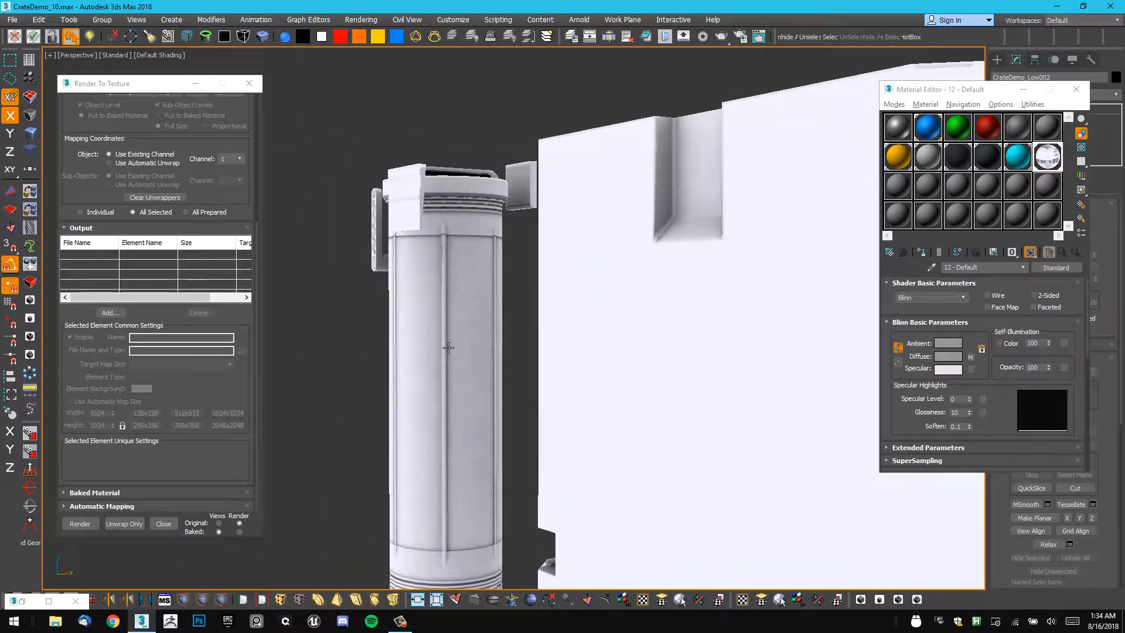
middle_drag(452, 346, 460, 176)
middle_drag(460, 175, 508, 257)
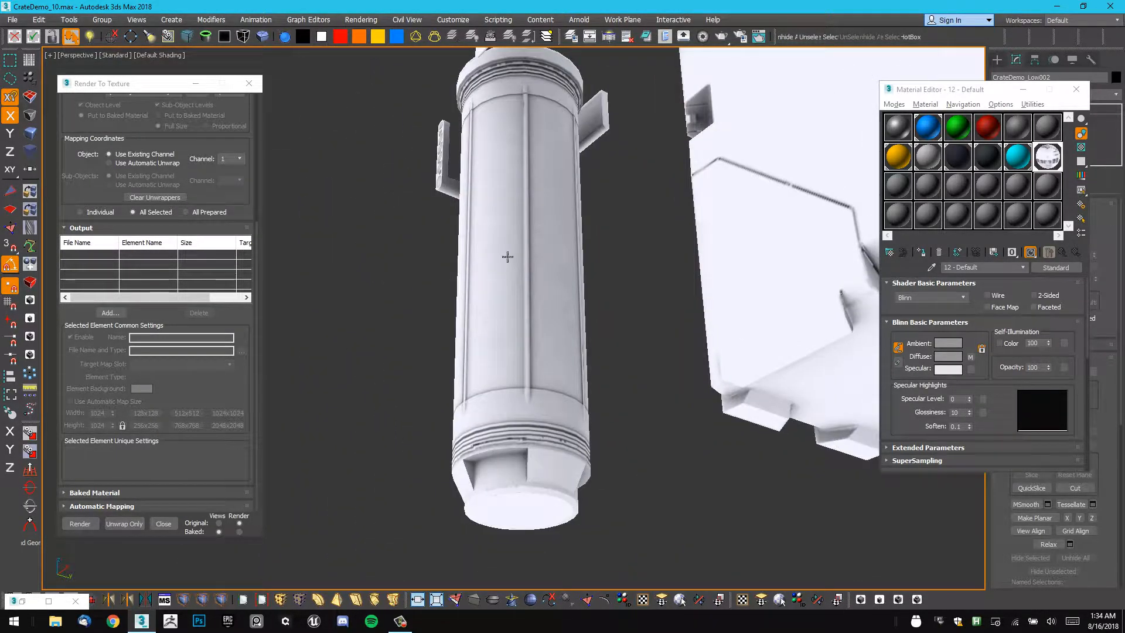
Examine the ambient occlusion on the opposite sides of the baked crate body and canister.
scroll(426, 292, down, 5)
alt+middle_drag(427, 292, 719, 215)
scroll(608, 234, up, 4)
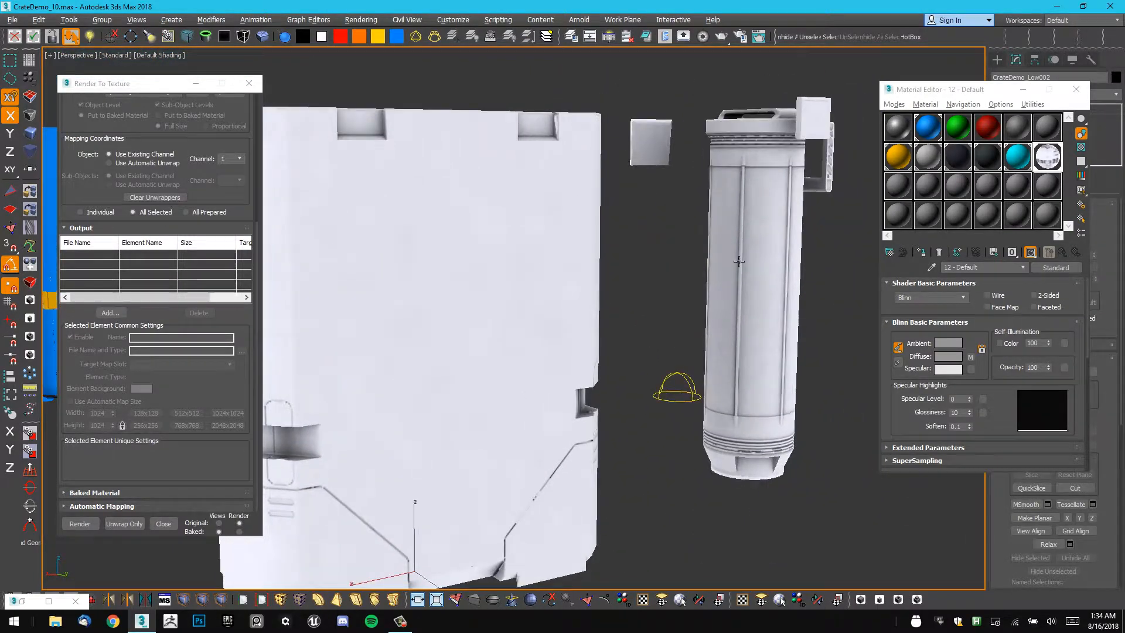
alt+middle_drag(739, 262, 593, 345)
scroll(580, 258, down, 2)
alt+middle_drag(580, 259, 557, 238)
scroll(641, 264, up, 3)
scroll(646, 254, down, 3)
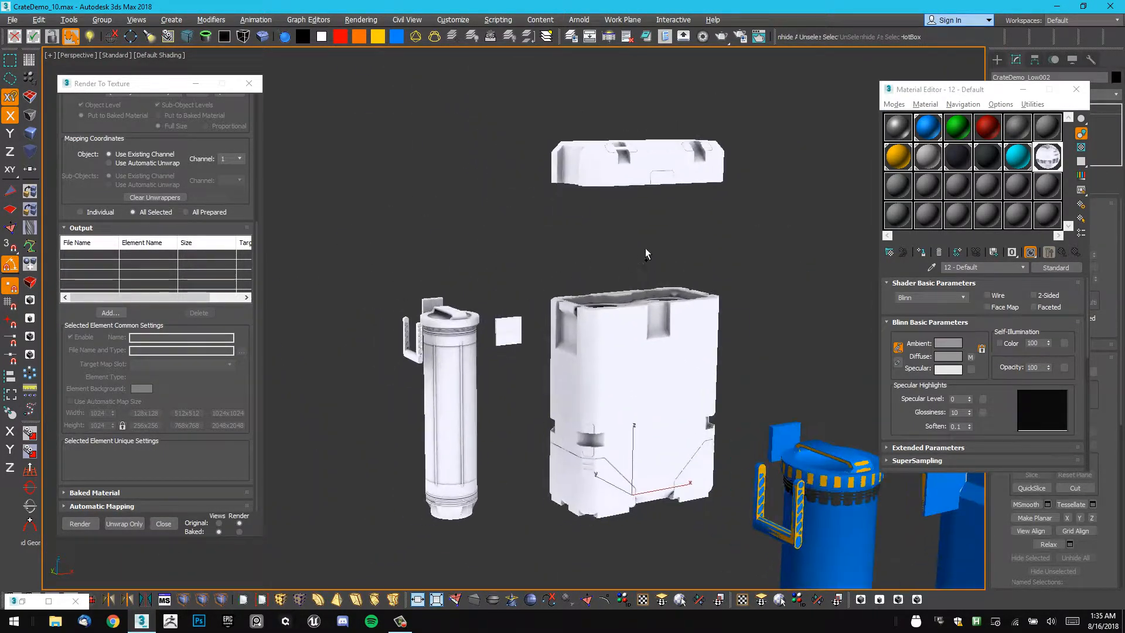
Select CrateDemo_Low and set its DiffuseMap, NormalsMap and LightingMap outputs to 2048x2048.
alt+middle_drag(646, 255, 508, 322)
scroll(674, 315, down, 4)
click(669, 254)
click(694, 305)
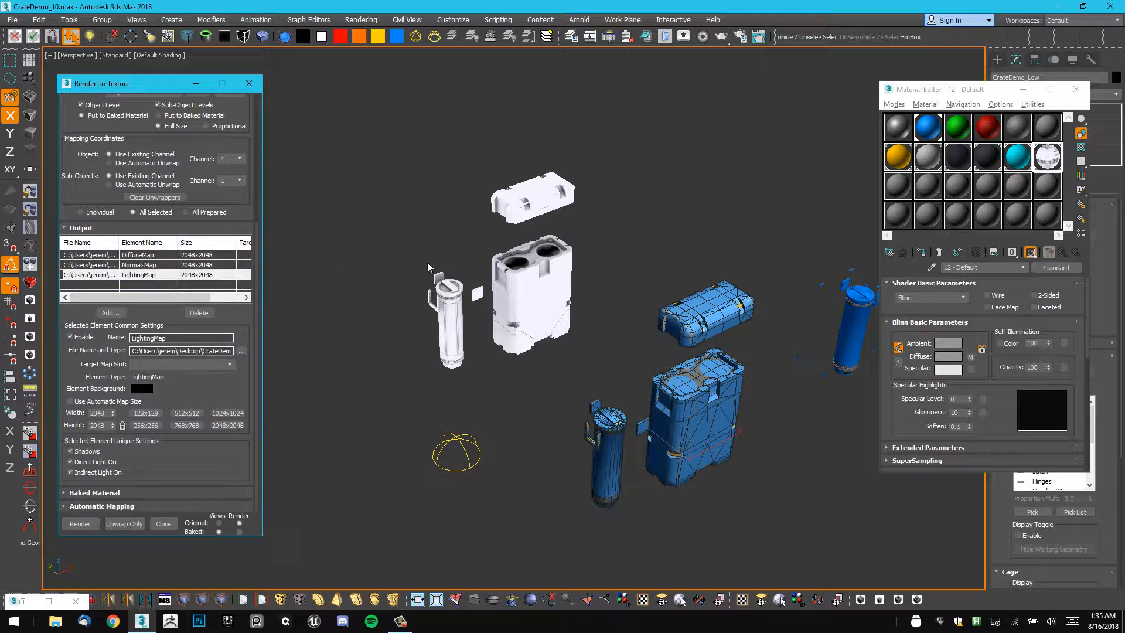
middle_drag(664, 229, 660, 226)
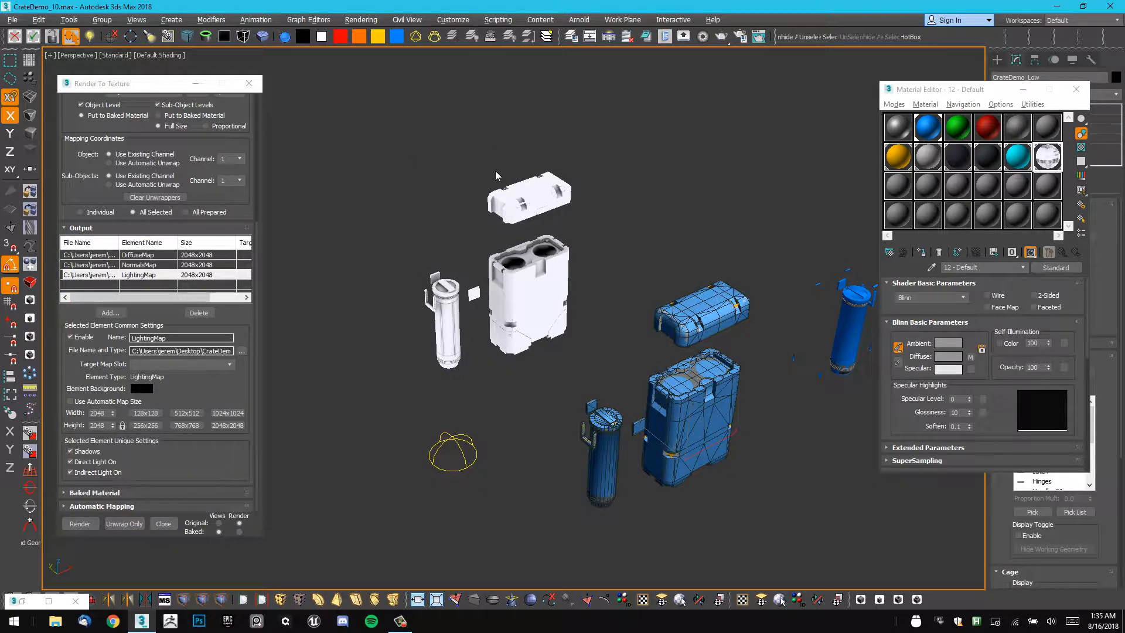
In the Light Tracer settings, set Rays/Sample to 500 and Initial Sample Spacing to 8x8.
click(464, 21)
click(361, 20)
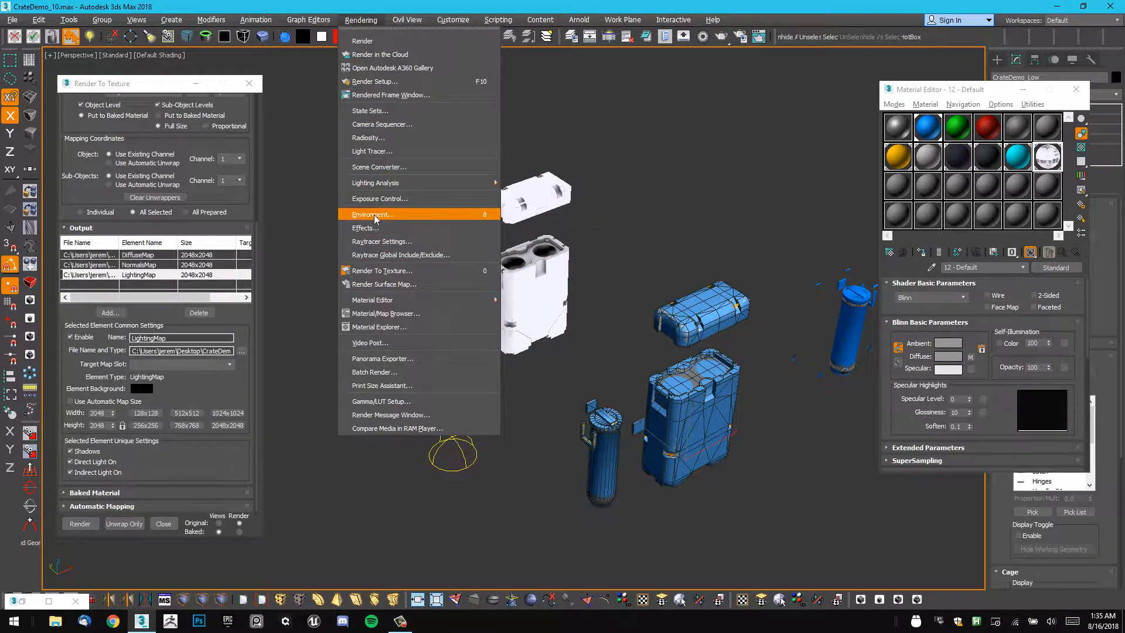
click(377, 152)
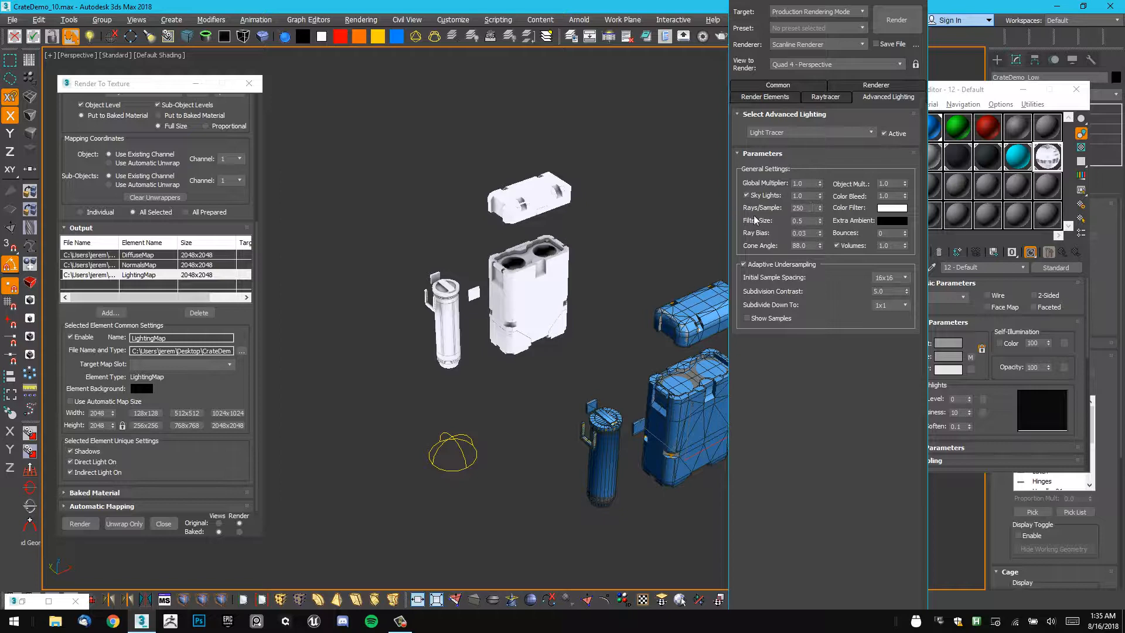
alt+middle_drag(539, 268, 600, 238)
scroll(575, 326, up, 5)
alt+middle_drag(575, 326, 510, 342)
scroll(445, 337, up, 6)
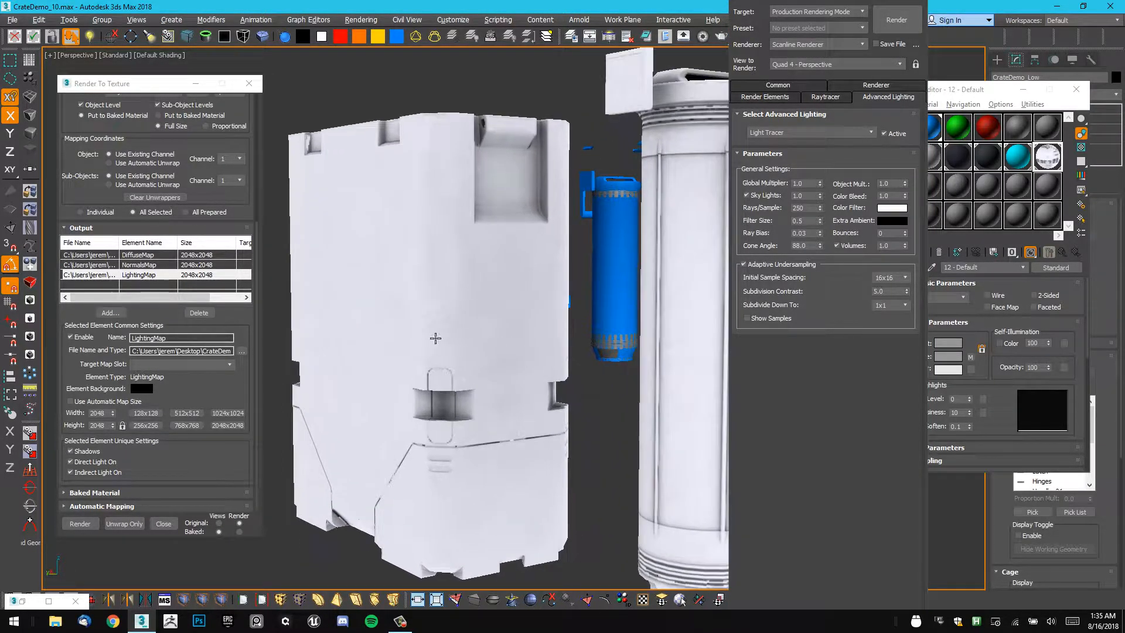
scroll(478, 296, down, 6)
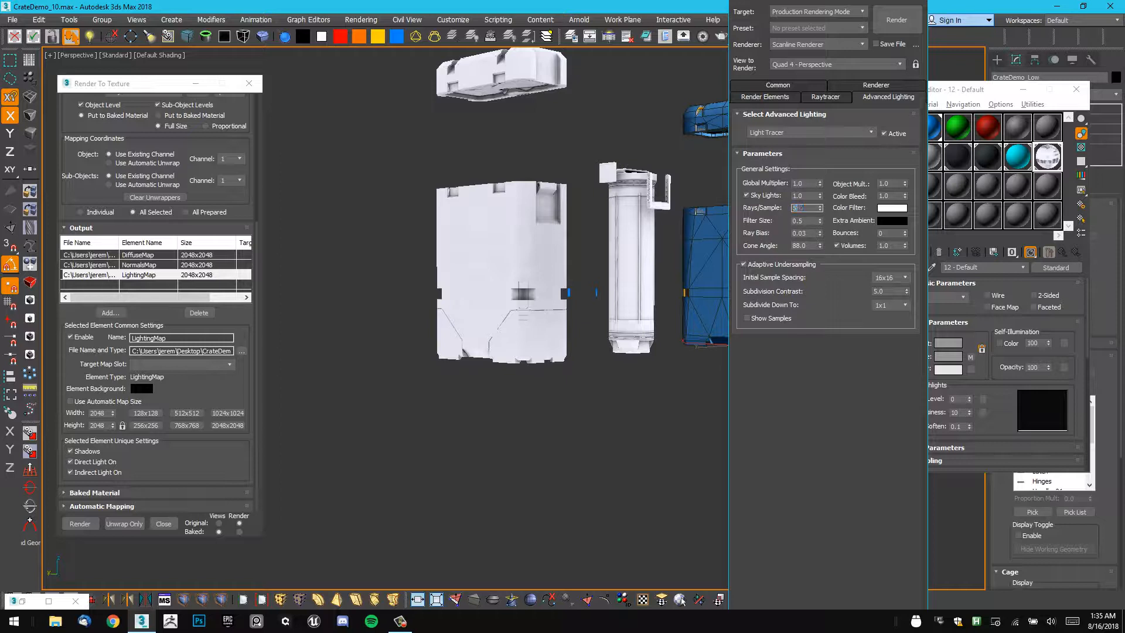
middle_drag(709, 250, 679, 258)
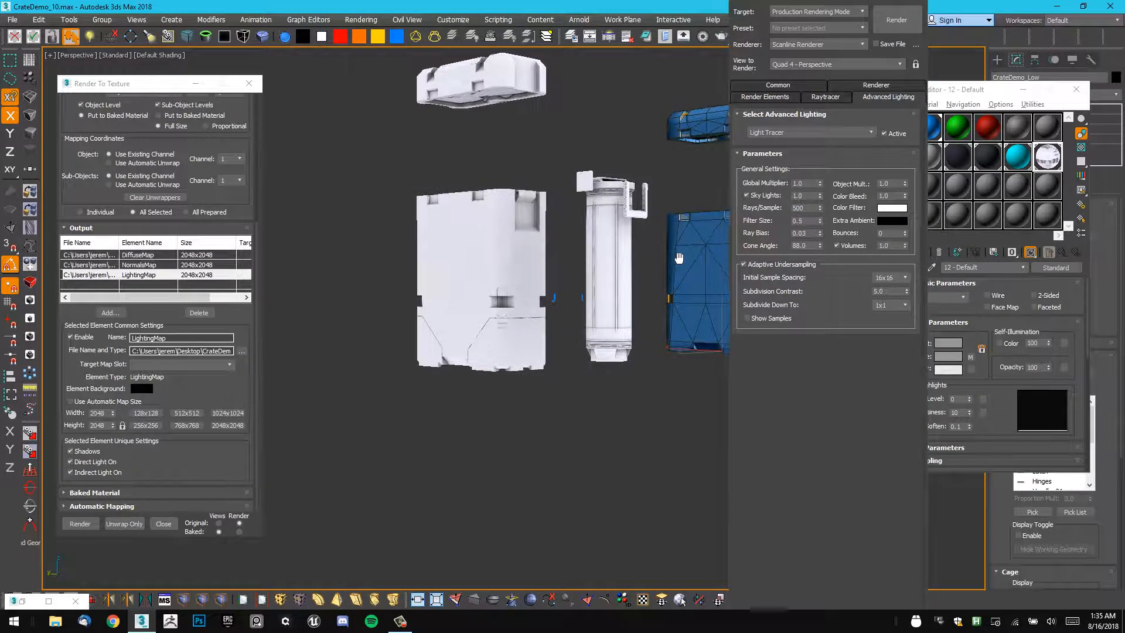
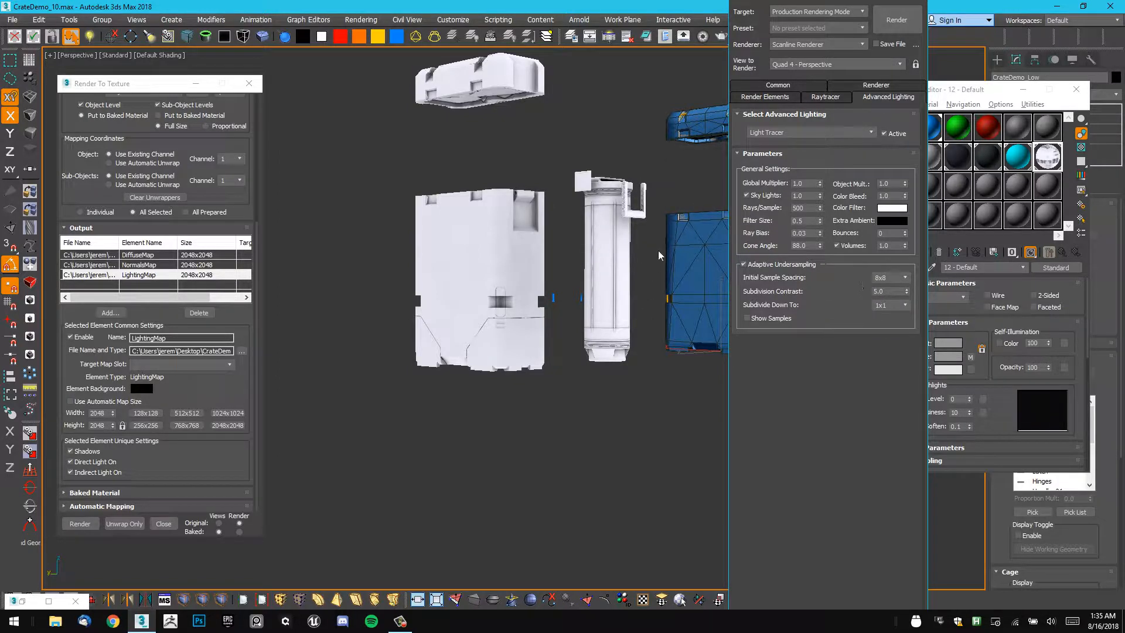
mouse_move(739, 238)
middle_down()
mouse_move(698, 245)
mouse_move(604, 314)
mouse_move(485, 284)
mouse_move(478, 293)
mouse_move(502, 240)
mouse_move(571, 206)
mouse_move(498, 238)
mouse_move(441, 246)
mouse_move(445, 295)
mouse_move(468, 281)
mouse_move(431, 262)
mouse_move(212, 299)
middle_up()
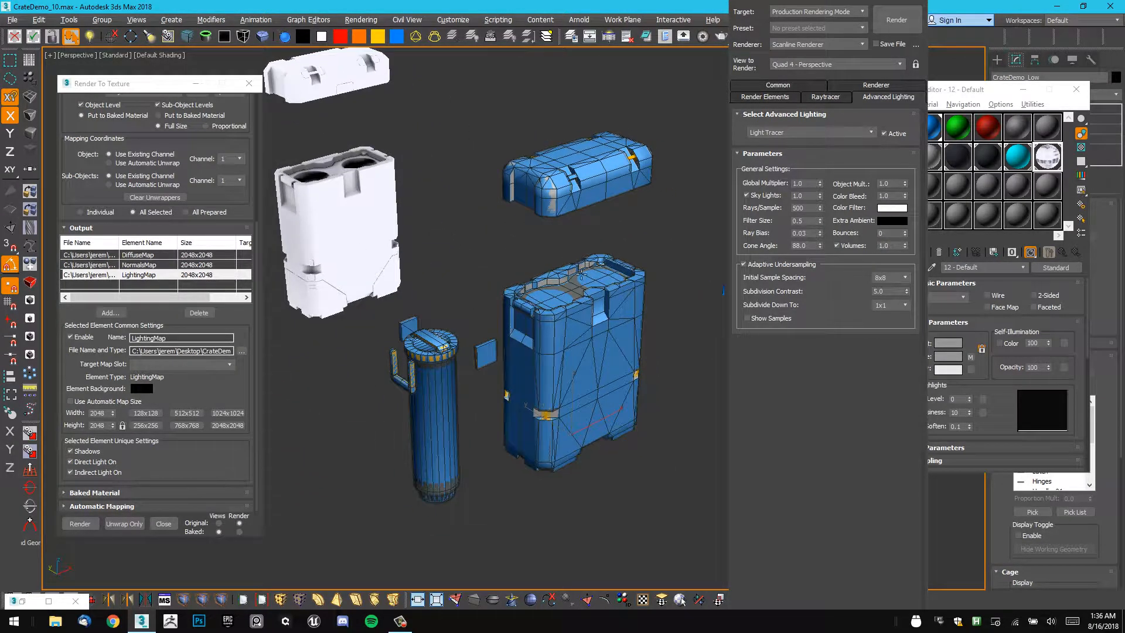
Enable the global supersampler through the projection options of CrateDemo_Low.
scroll(582, 275, up, 3)
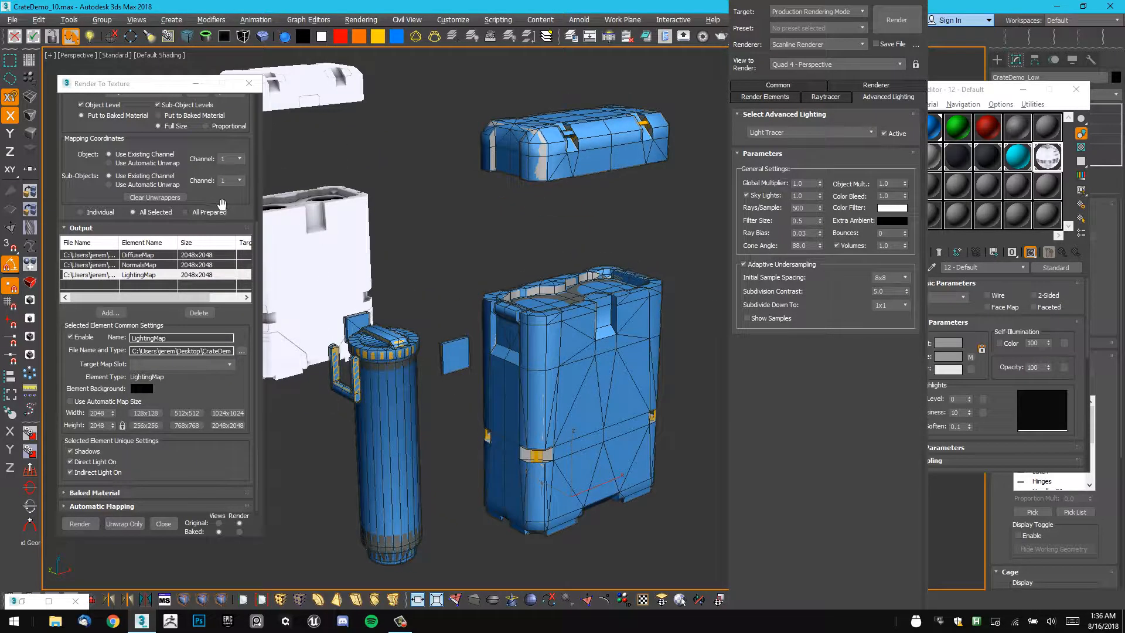
click(237, 197)
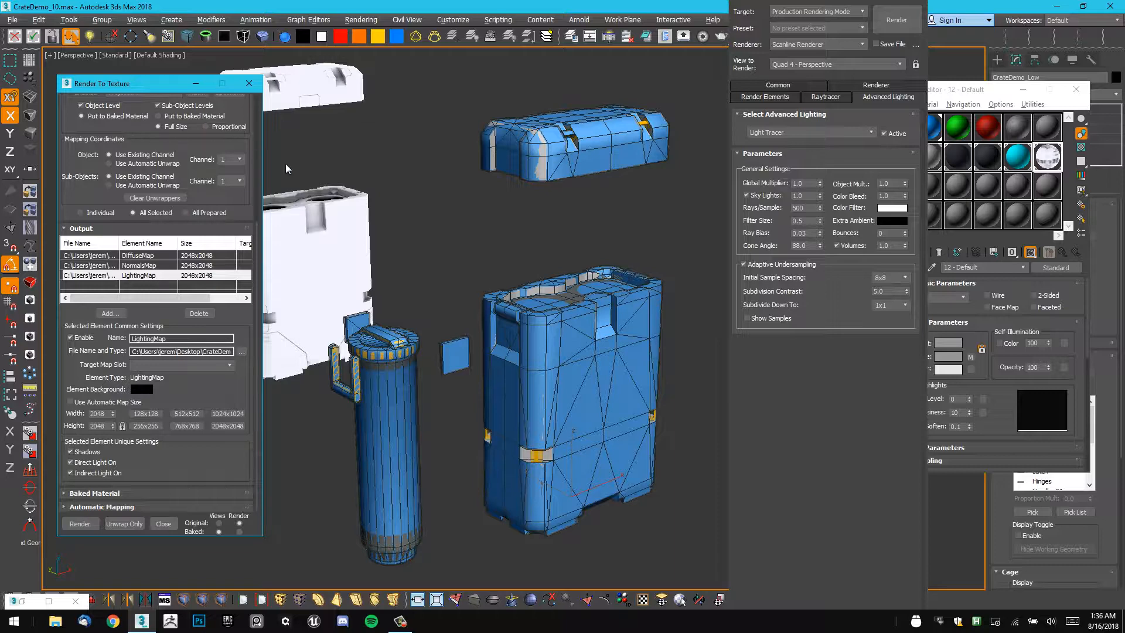
scroll(239, 211, up, 5)
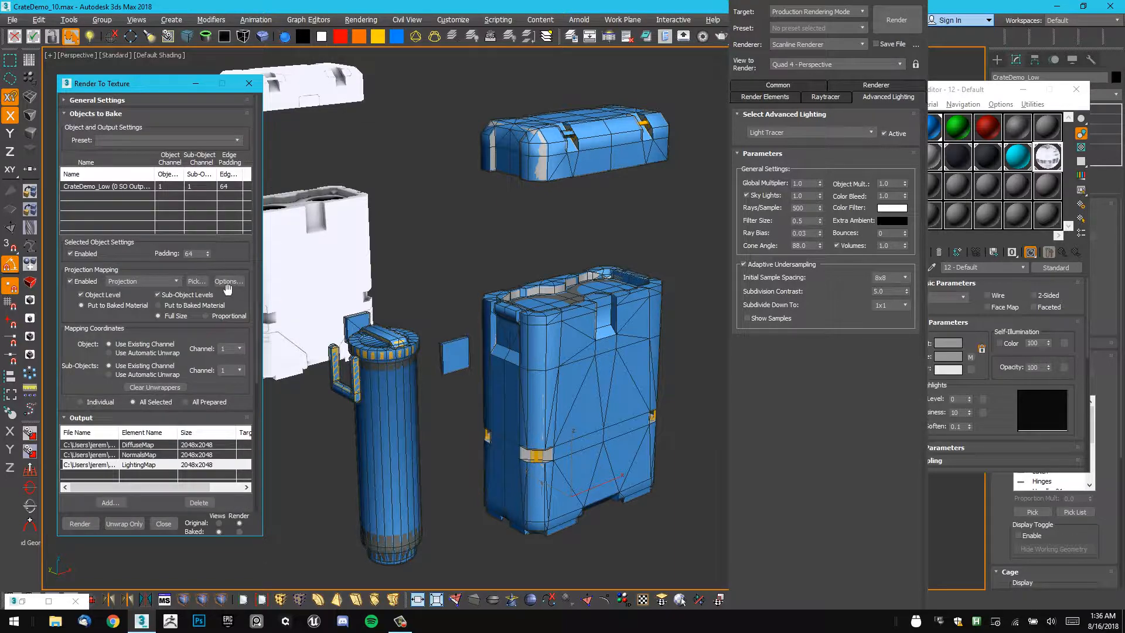
click(227, 282)
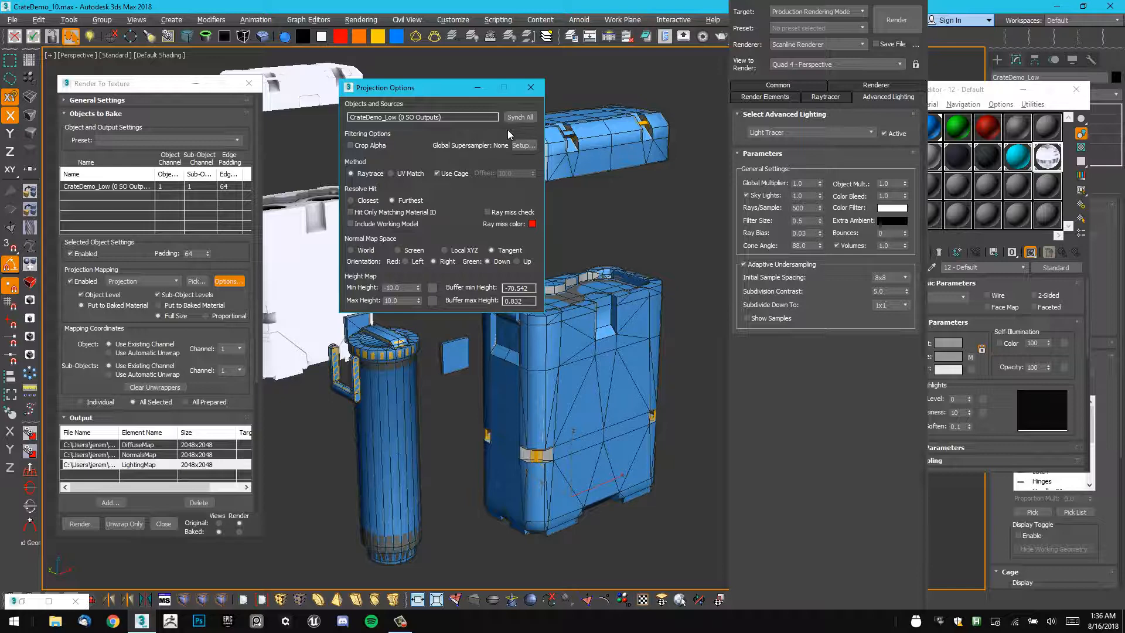
middle_drag(626, 340, 621, 344)
middle_drag(554, 418, 595, 515)
middle_drag(627, 458, 517, 394)
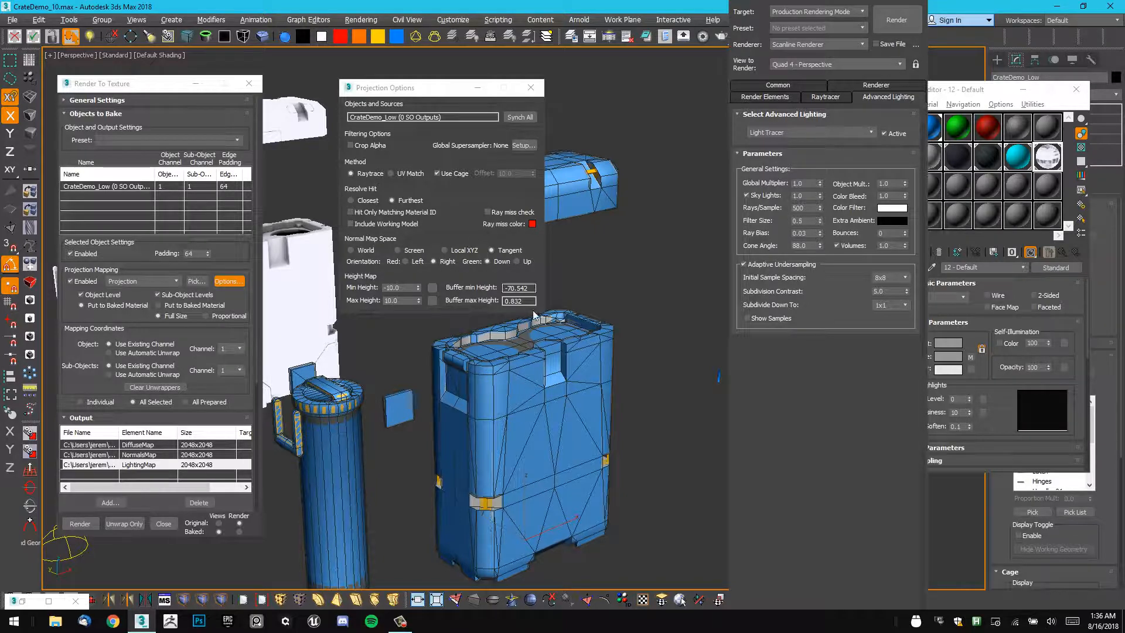
middle_drag(584, 385, 582, 374)
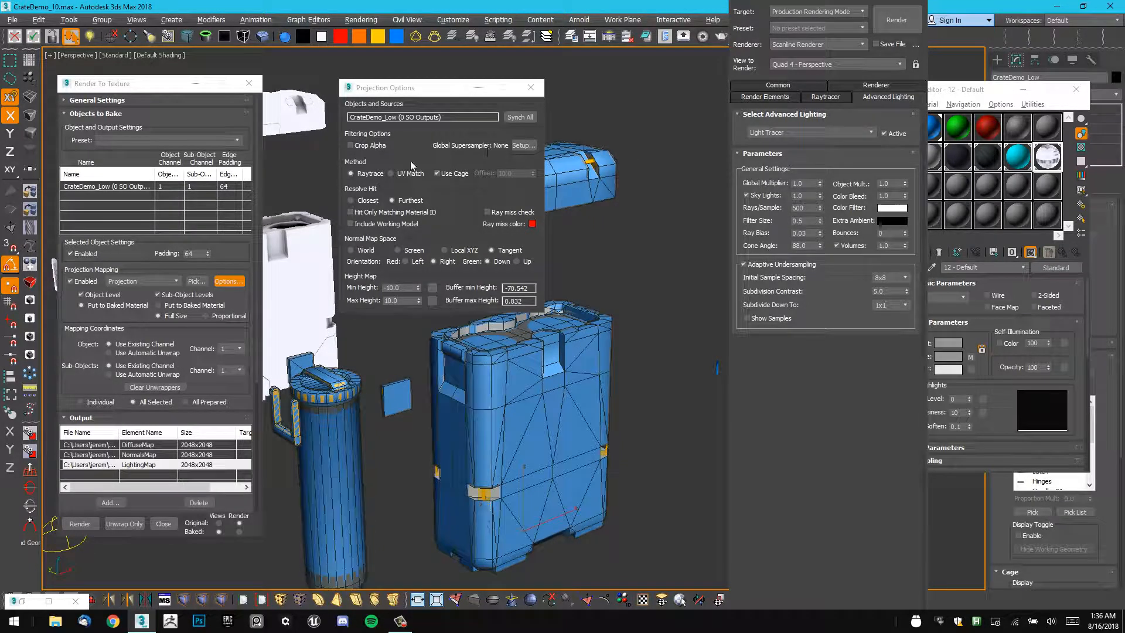
click(522, 145)
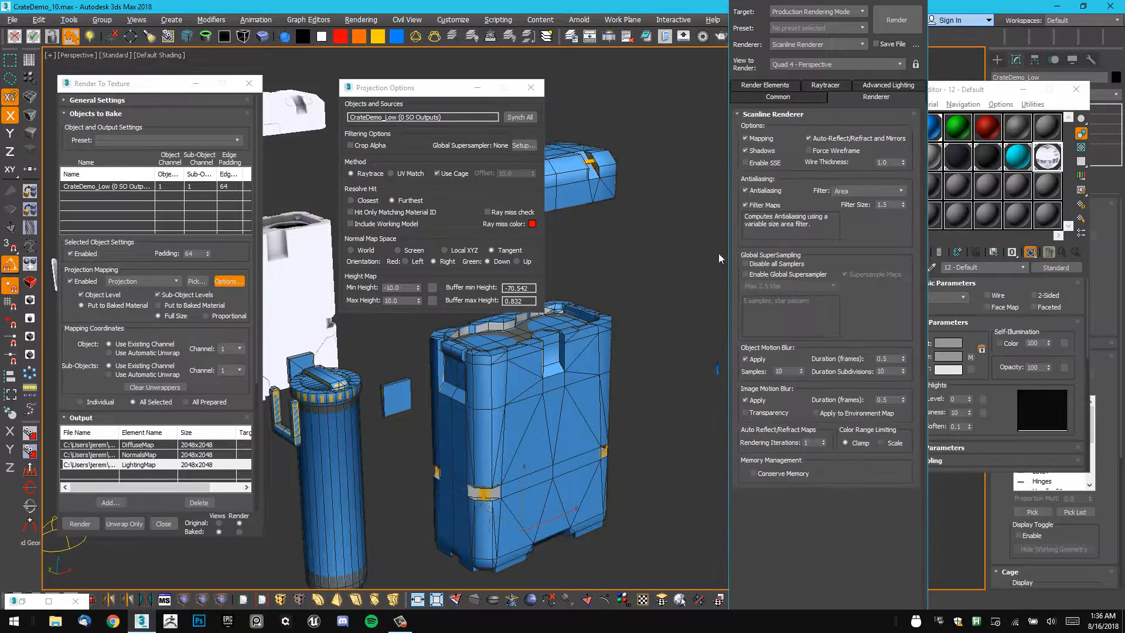
click(748, 274)
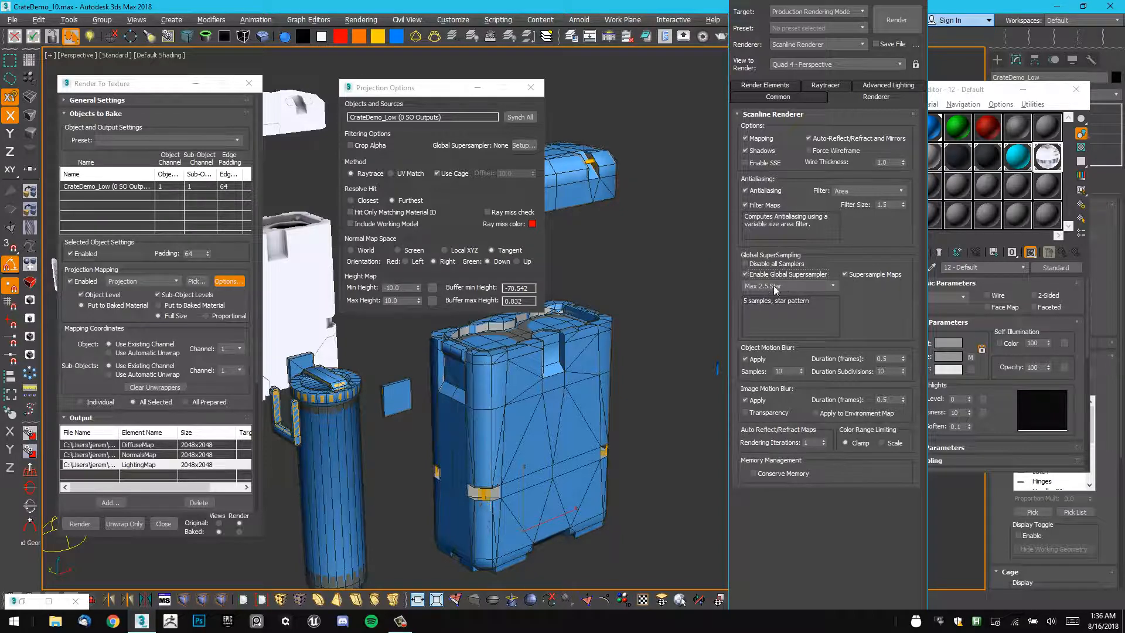
Try the Hammersley supersampling method and switch back to Max 2.5 Star.
click(755, 288)
click(754, 287)
click(754, 288)
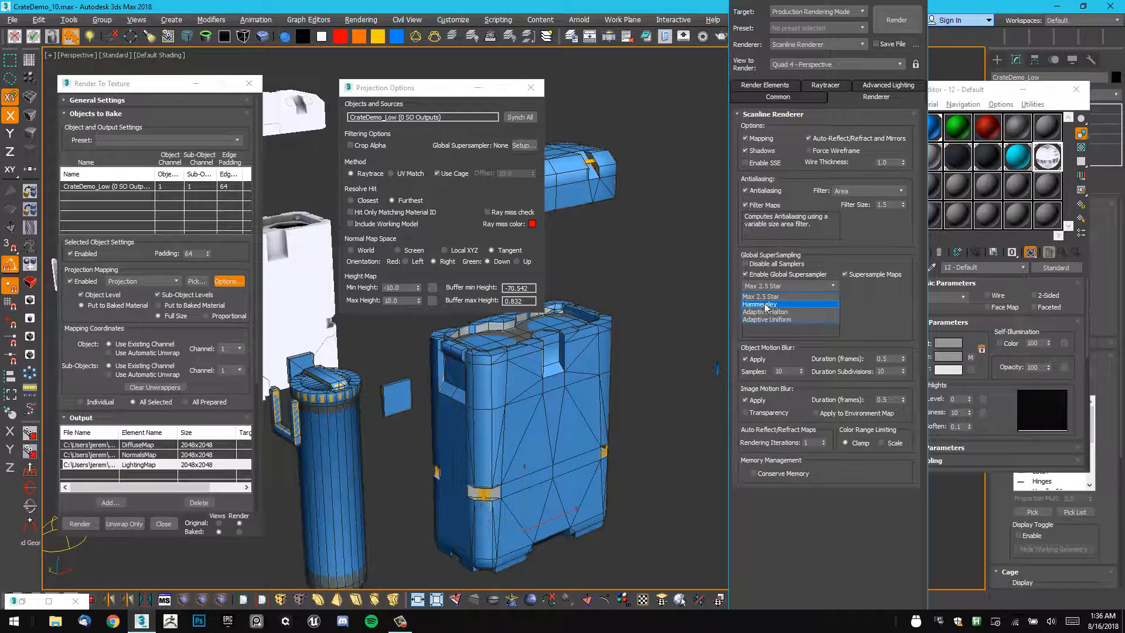
click(764, 303)
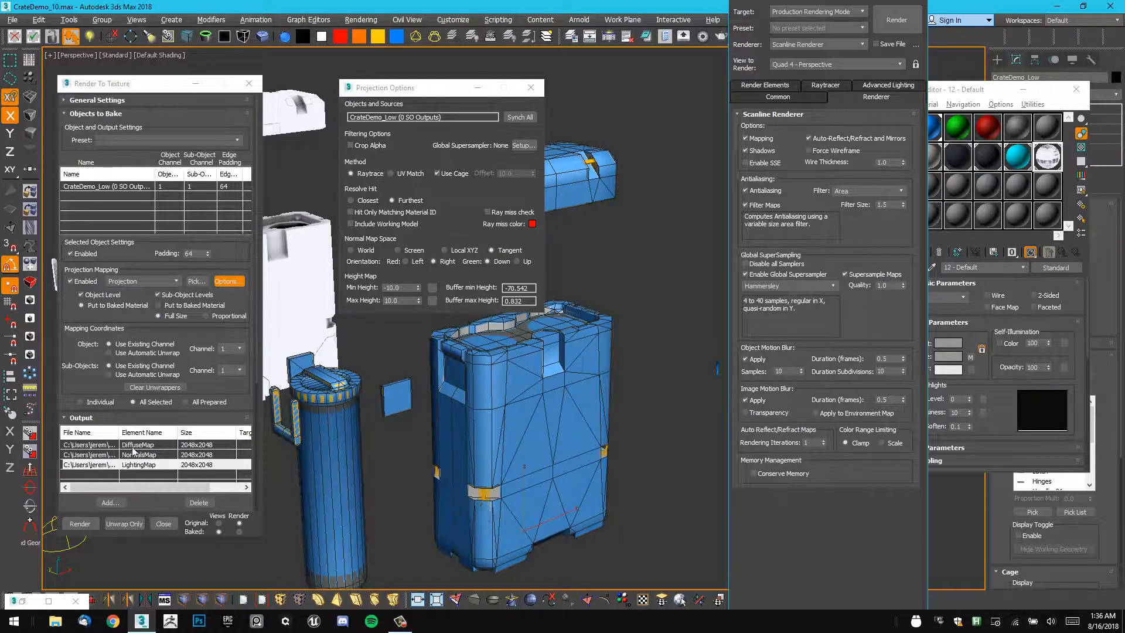
alt+middle_drag(426, 399, 341, 450)
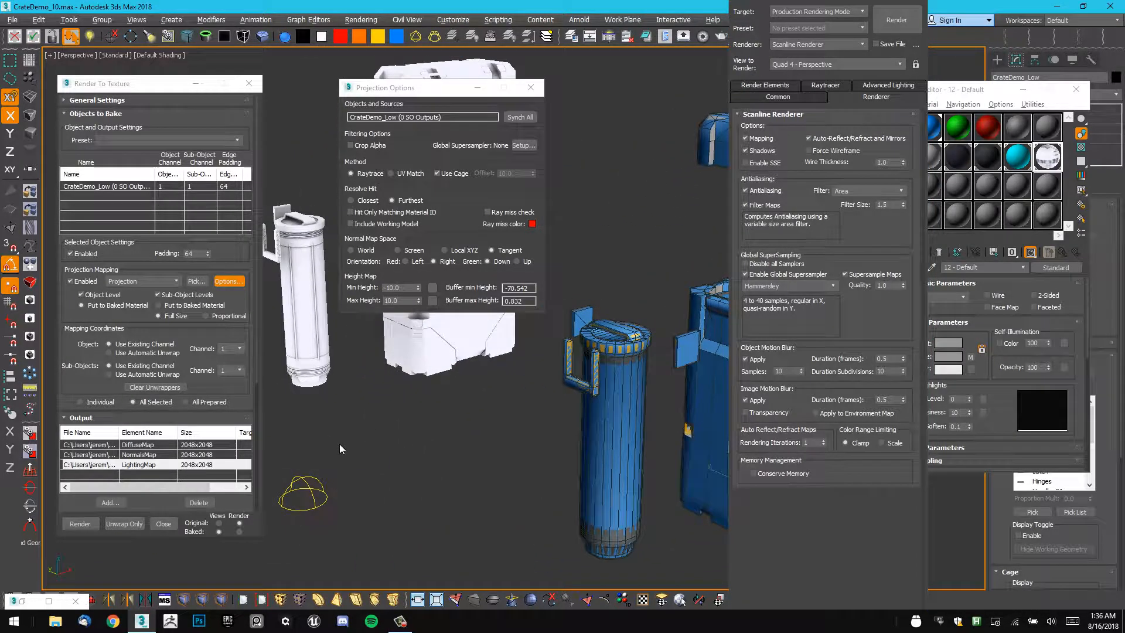
click(778, 287)
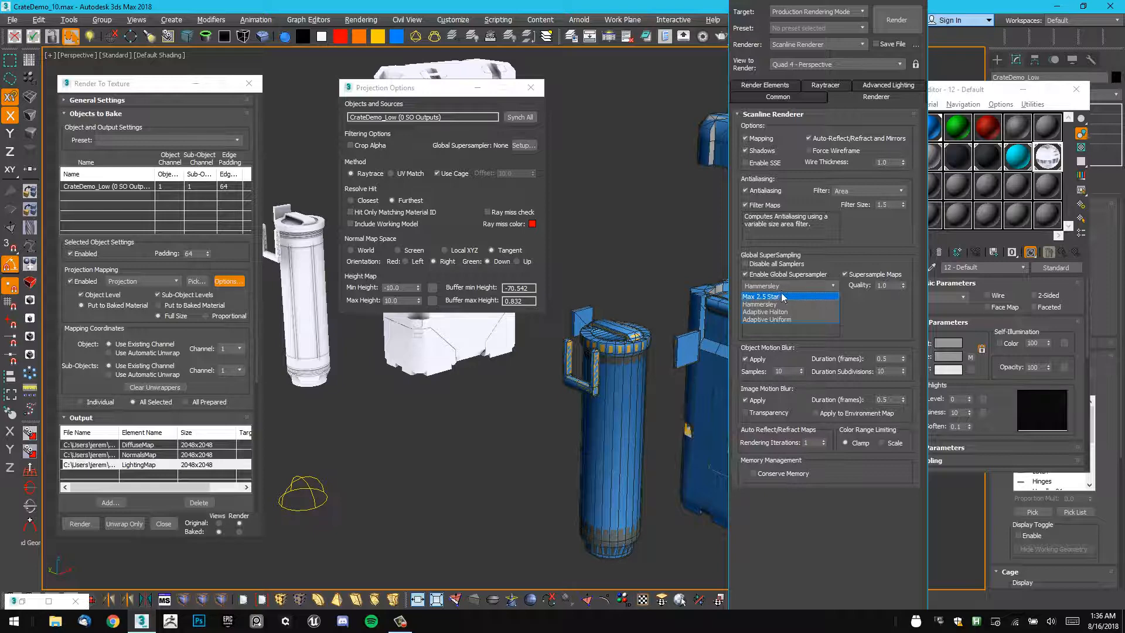
click(762, 297)
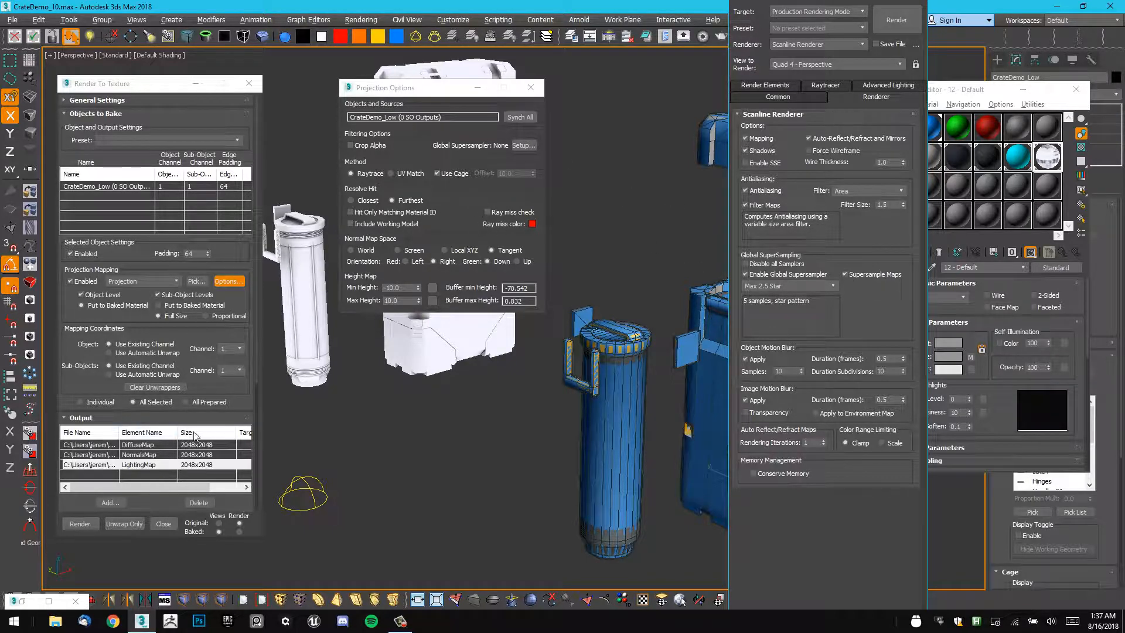
Close the projection options and start rendering CrateDemo_Low's three output maps to texture.
drag(241, 390, 320, 176)
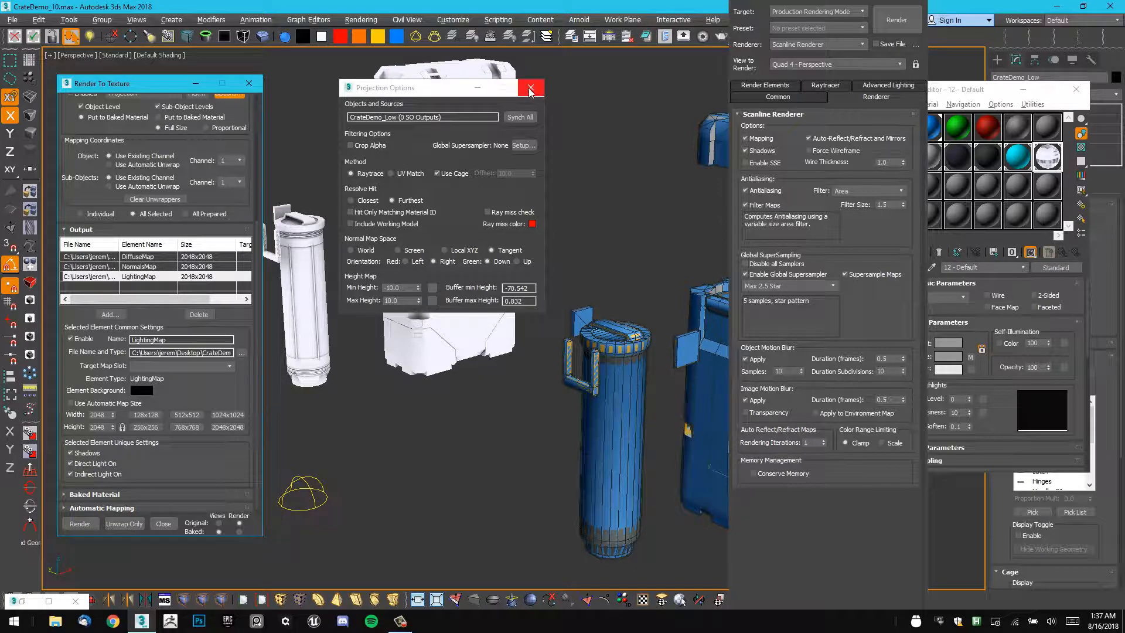
click(530, 89)
alt+middle_drag(487, 208, 536, 233)
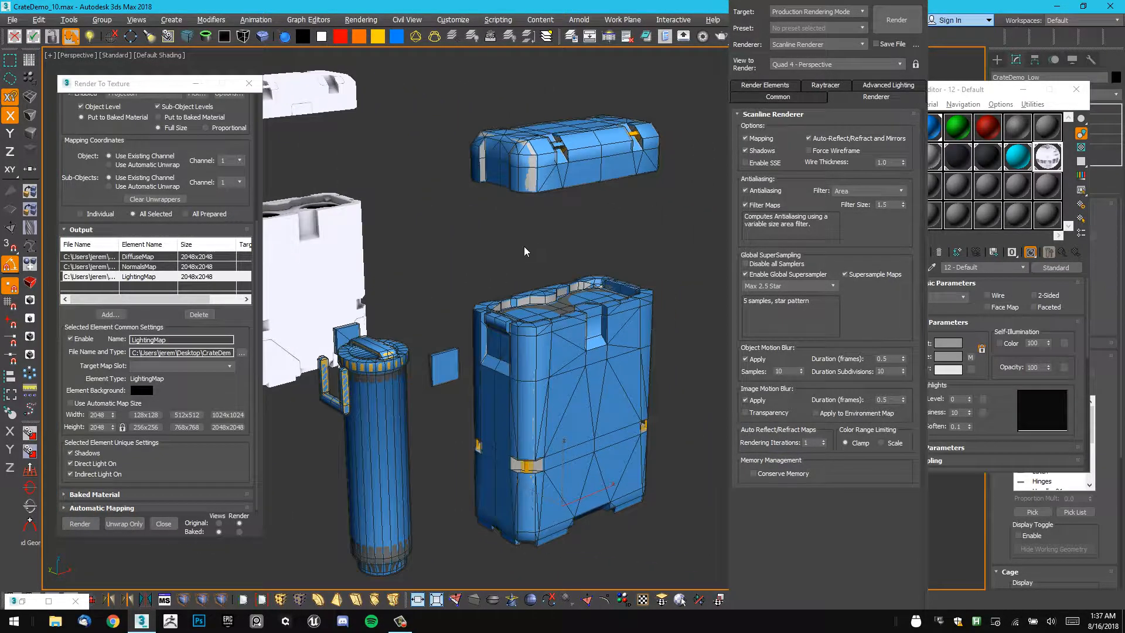
click(79, 523)
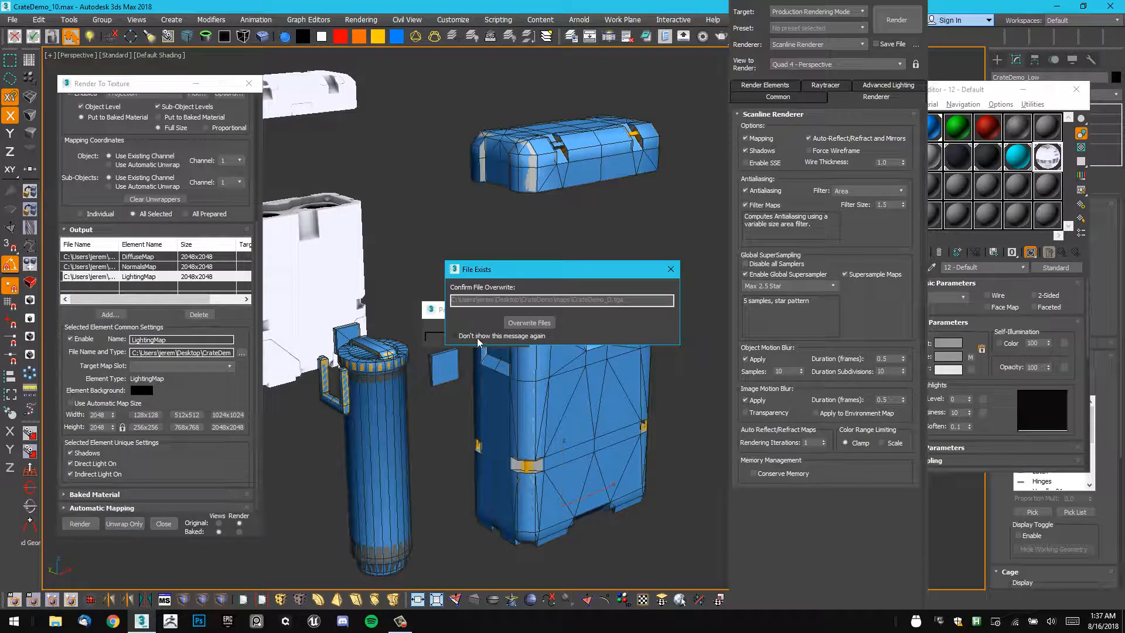
Bake the diffuse, normals and lighting maps, overwriting the existing files, and close the rendered image and render settings.
click(526, 323)
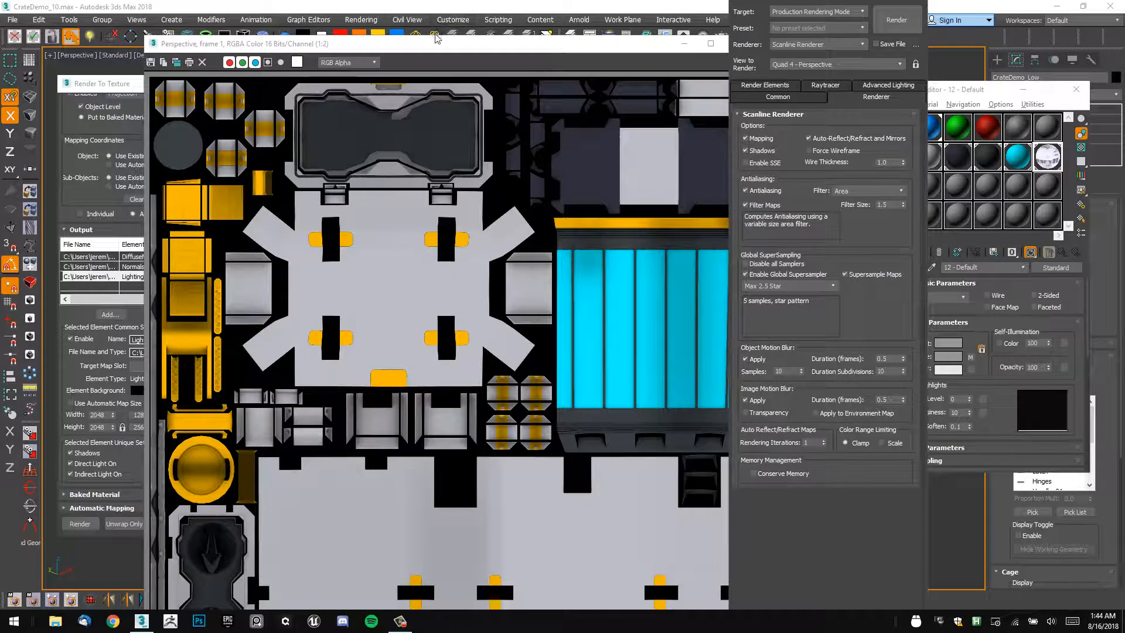
drag(203, 46, 142, 44)
click(676, 41)
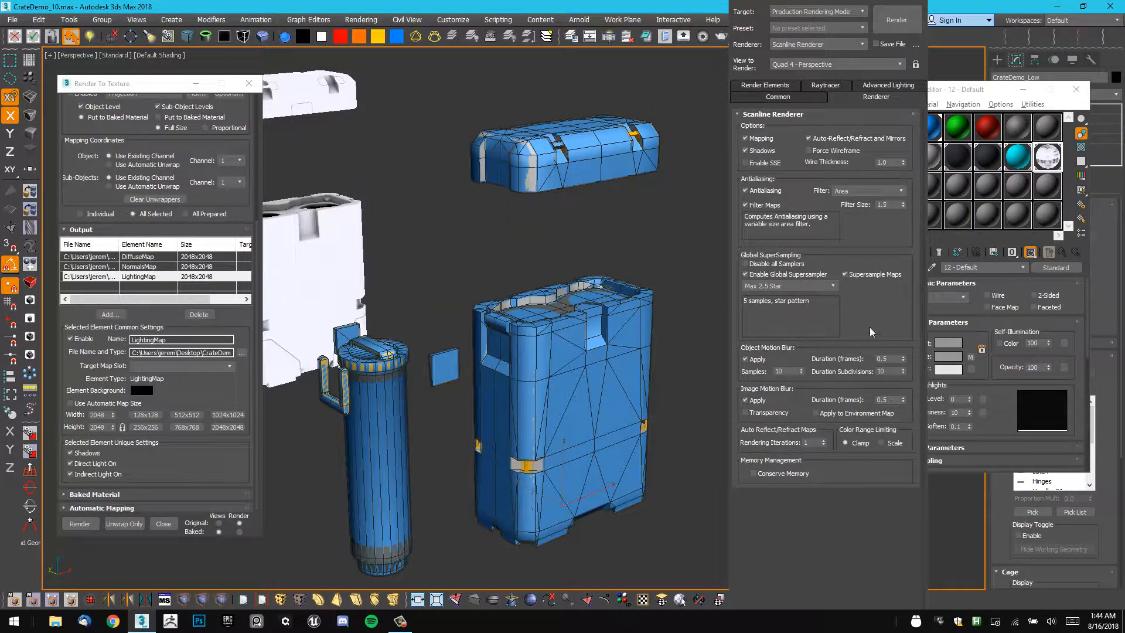
key(F10)
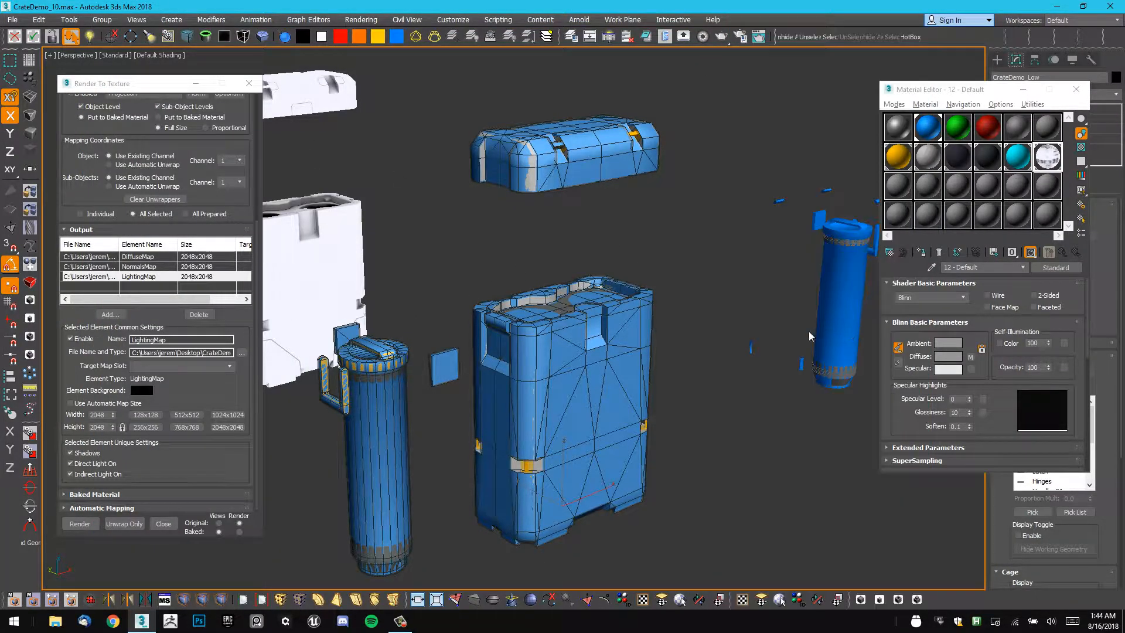
Examine the baked ambient occlusion map on all sides of the white low-poly crate copy.
middle_drag(441, 225, 560, 265)
scroll(459, 252, up, 5)
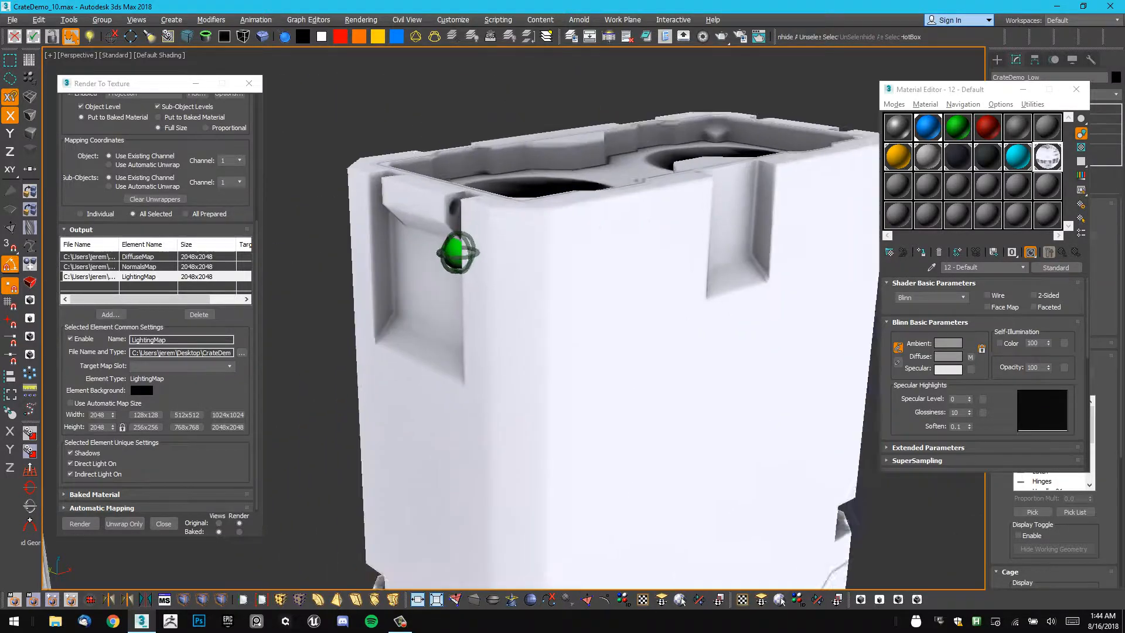
drag(507, 222, 517, 216)
mouse_move(517, 216)
alt+middle_down()
mouse_move(548, 164)
mouse_move(505, 215)
mouse_move(570, 257)
alt+middle_up()
scroll(540, 290, up, 3)
alt+middle_drag(540, 291, 582, 148)
scroll(542, 271, down, 4)
scroll(525, 286, down, 5)
scroll(491, 279, up, 1)
scroll(544, 324, up, 4)
scroll(532, 283, down, 4)
scroll(535, 304, up, 2)
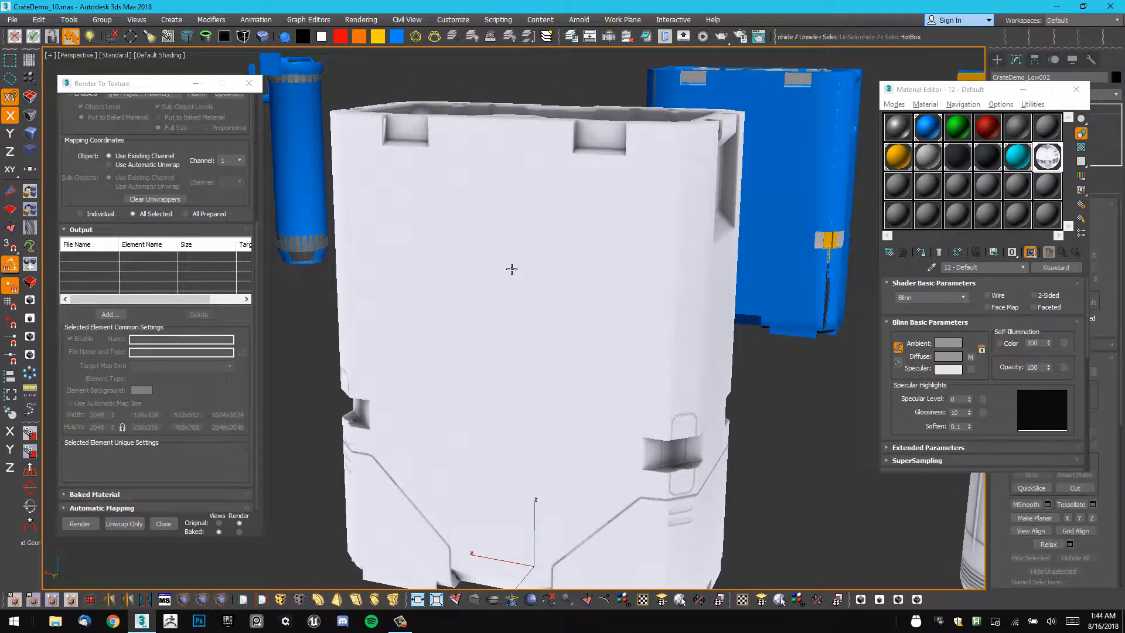
alt+middle_drag(508, 273, 510, 239)
scroll(485, 244, up, 5)
scroll(486, 244, up, 1)
scroll(429, 243, down, 6)
alt+middle_drag(429, 243, 598, 340)
scroll(577, 390, down, 5)
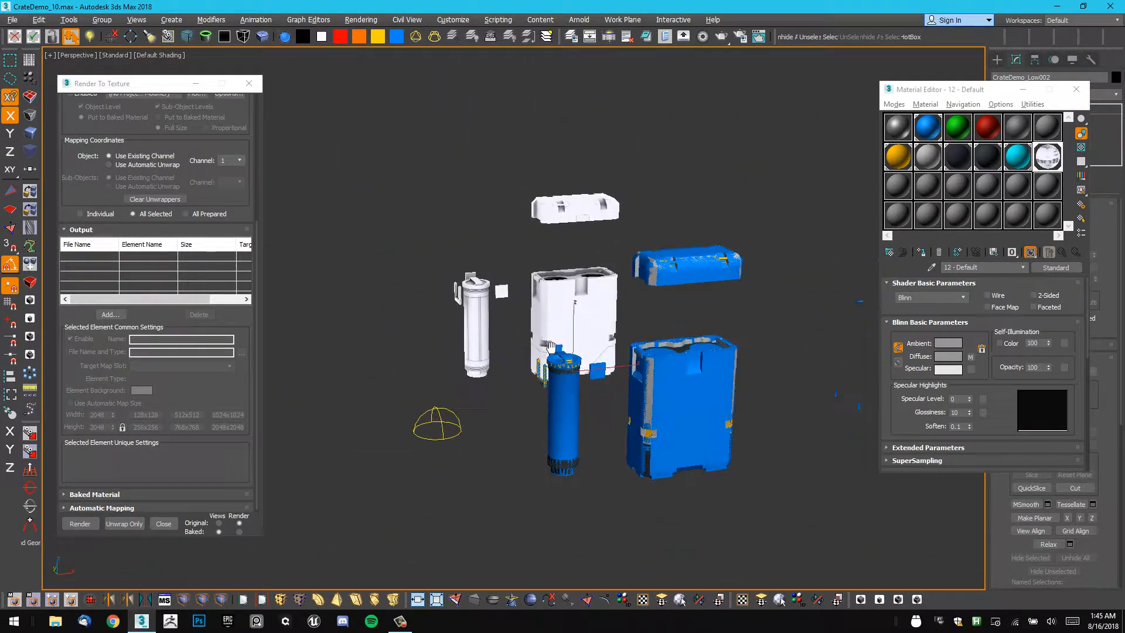
Set the self-illumination of material 12 - Default to 0 and enable its Normal Bump map.
scroll(597, 293, up, 3)
alt+middle_drag(598, 293, 706, 222)
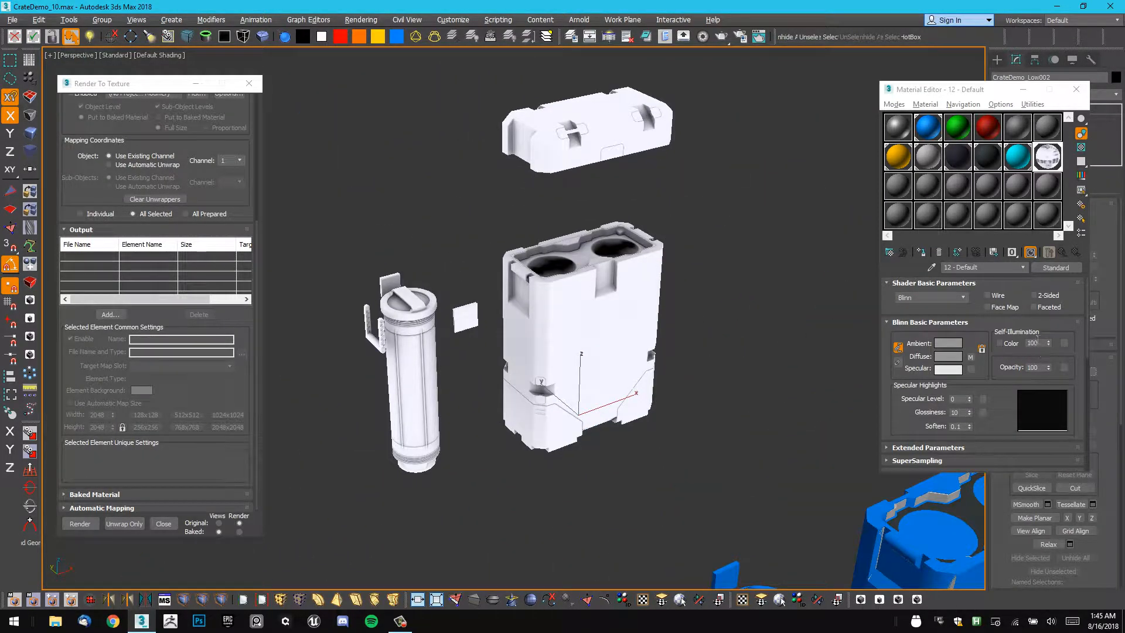
right_click(1047, 344)
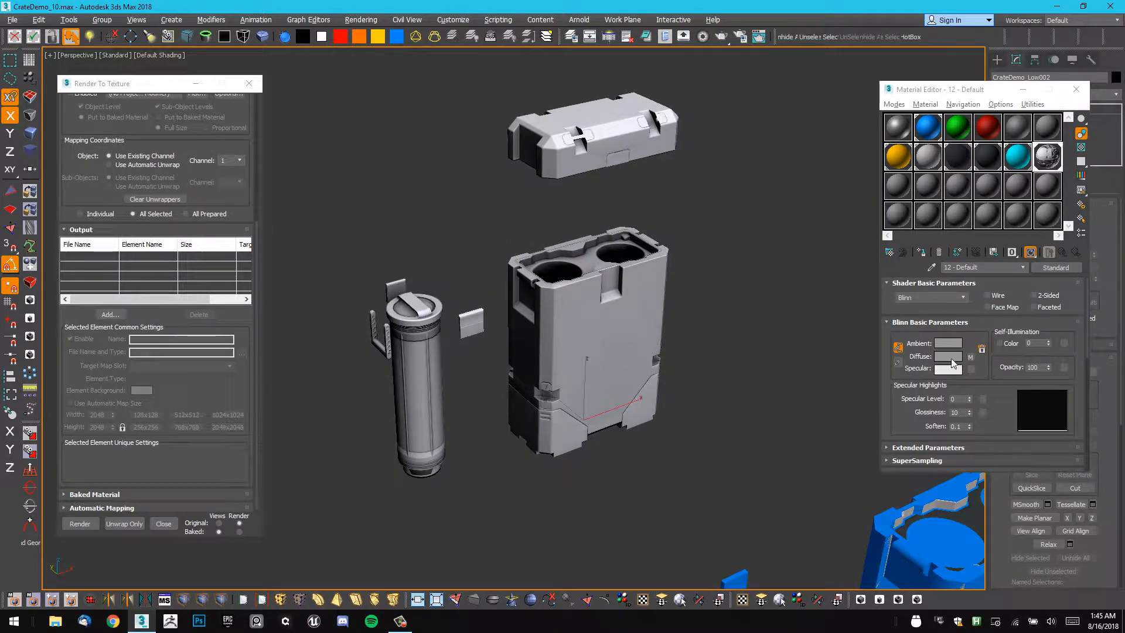
scroll(978, 383, down, 5)
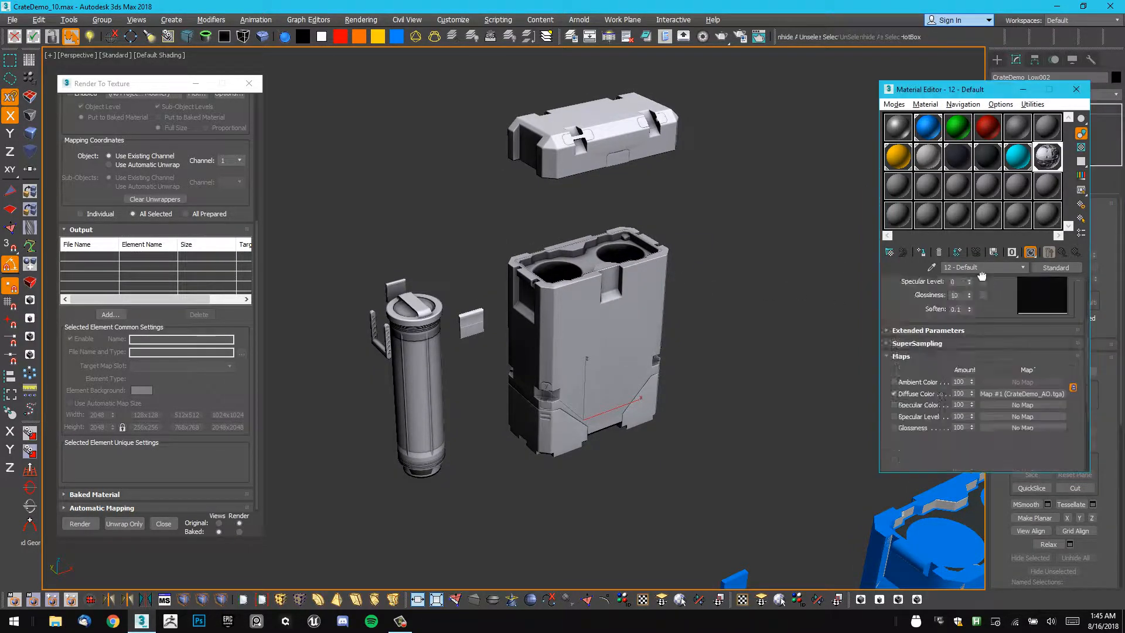
click(893, 324)
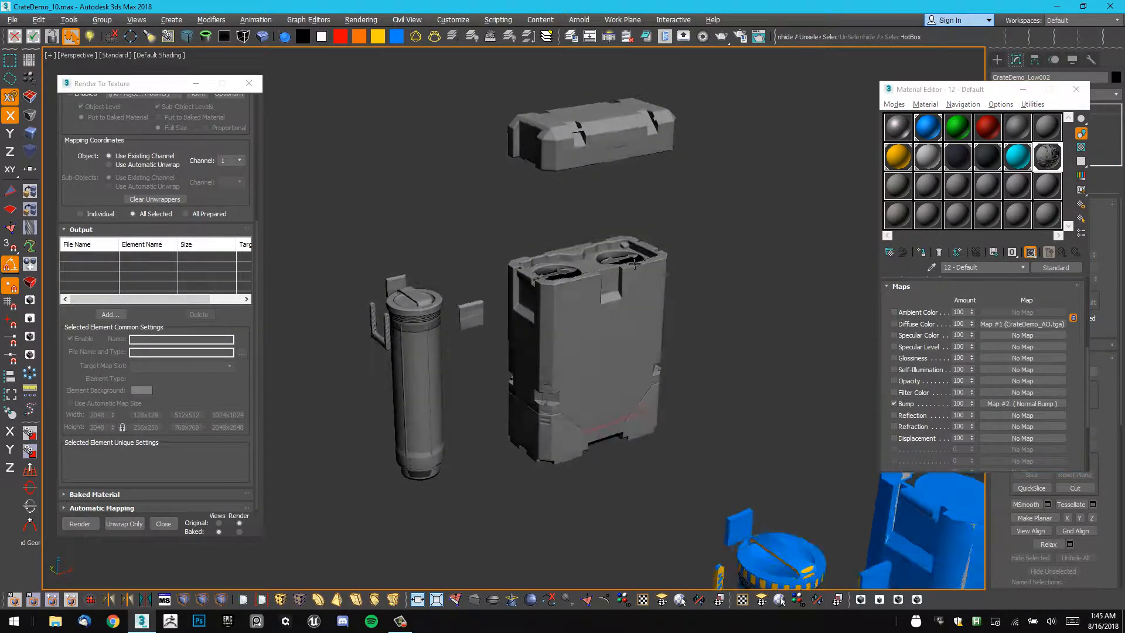
Check the normal map on the crate, canister and lid, and raise the 12 - Default material's specular level to 31.
scroll(586, 340, up, 6)
scroll(610, 328, down, 8)
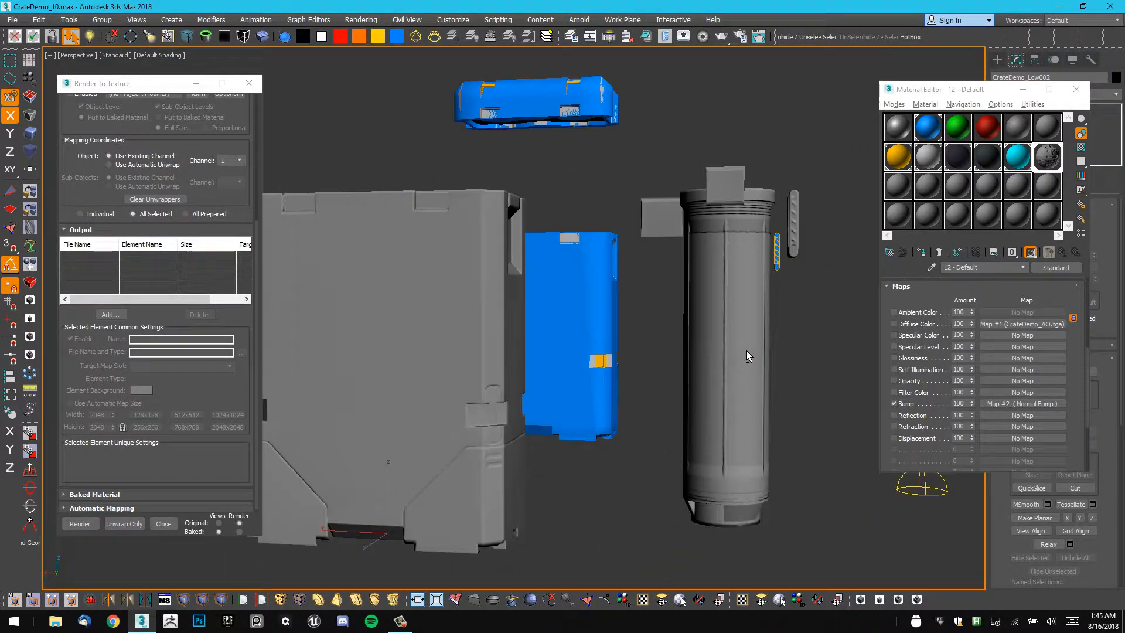
alt+middle_drag(746, 351, 712, 347)
scroll(680, 302, up, 4)
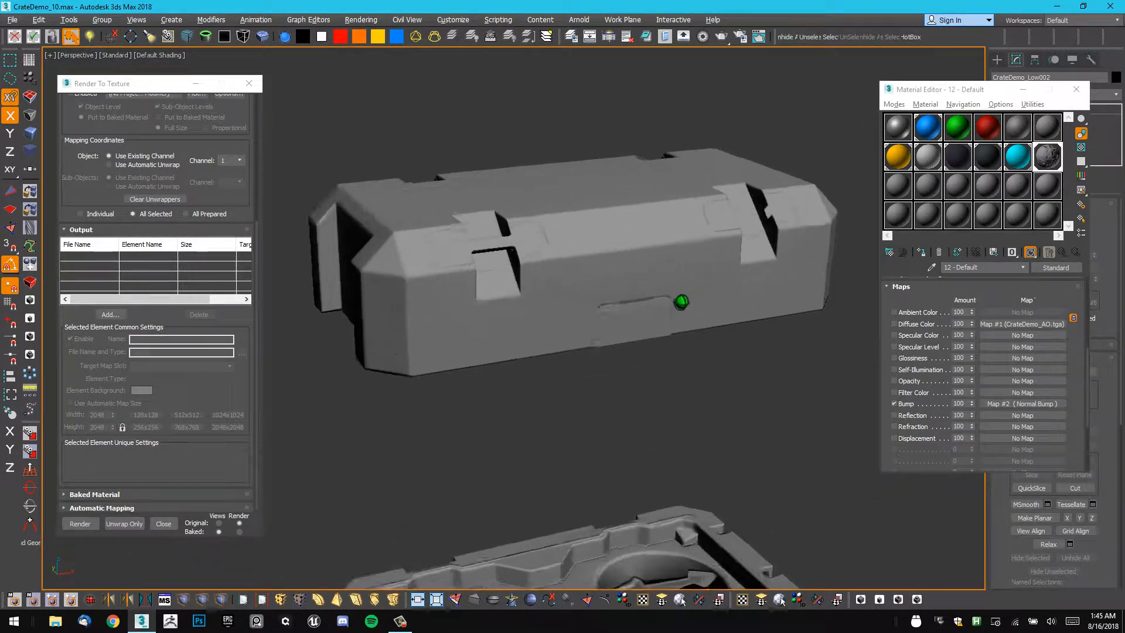
alt+middle_drag(680, 301, 719, 317)
scroll(719, 318, down, 4)
scroll(945, 300, up, 5)
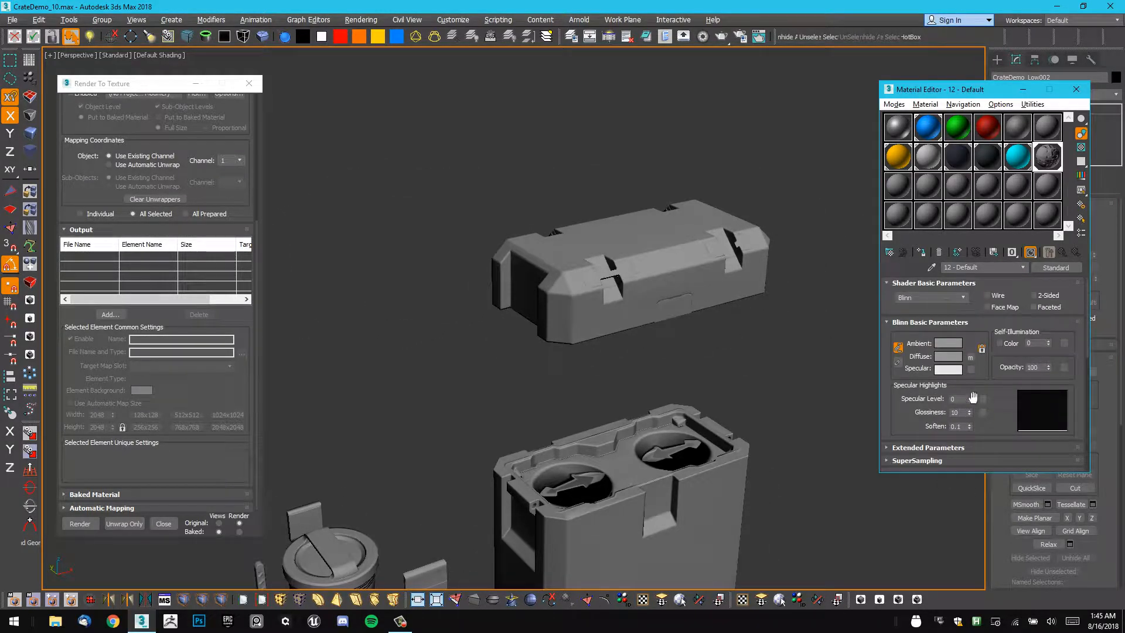
scroll(972, 398, down, 1)
drag(969, 388, 969, 369)
Hide the low-poly crate and set the high-poly feet material 09 - Default to specular level 52 and glossiness 28.
alt+middle_drag(761, 348, 594, 290)
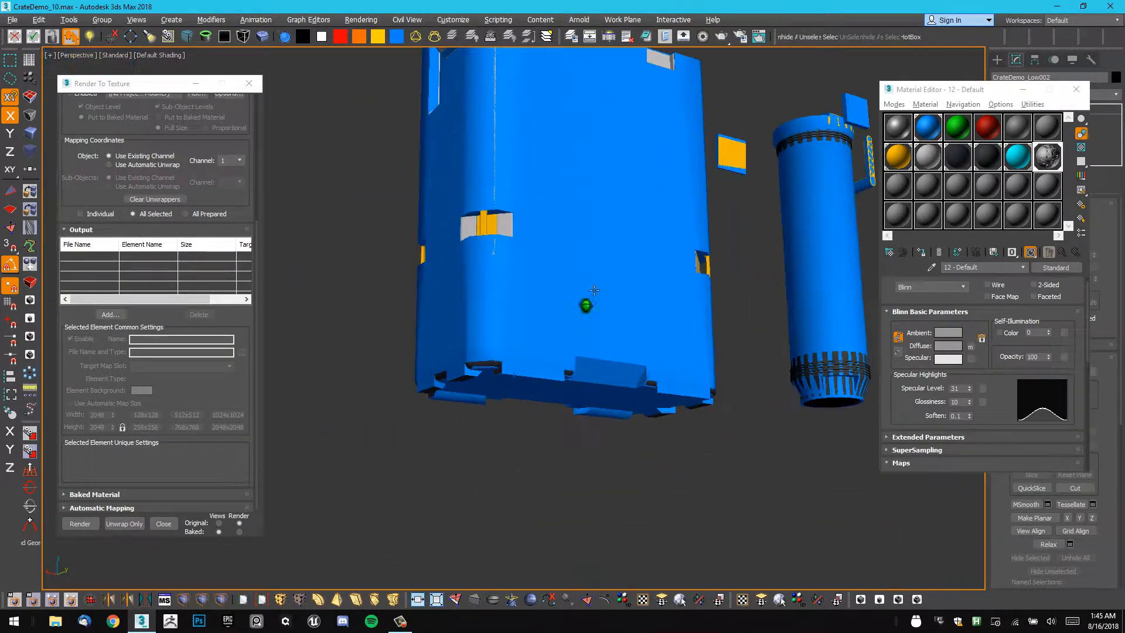
alt+middle_drag(585, 334, 597, 398)
click(616, 295)
alt+middle_drag(618, 293, 662, 328)
scroll(628, 271, up, 3)
scroll(608, 313, up, 3)
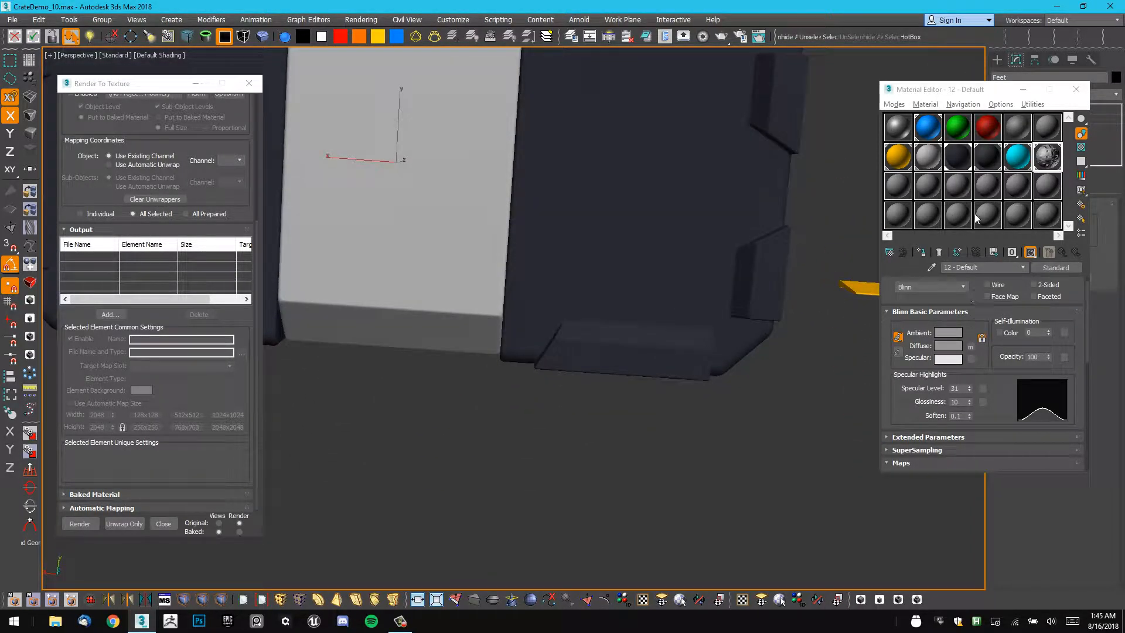
click(957, 153)
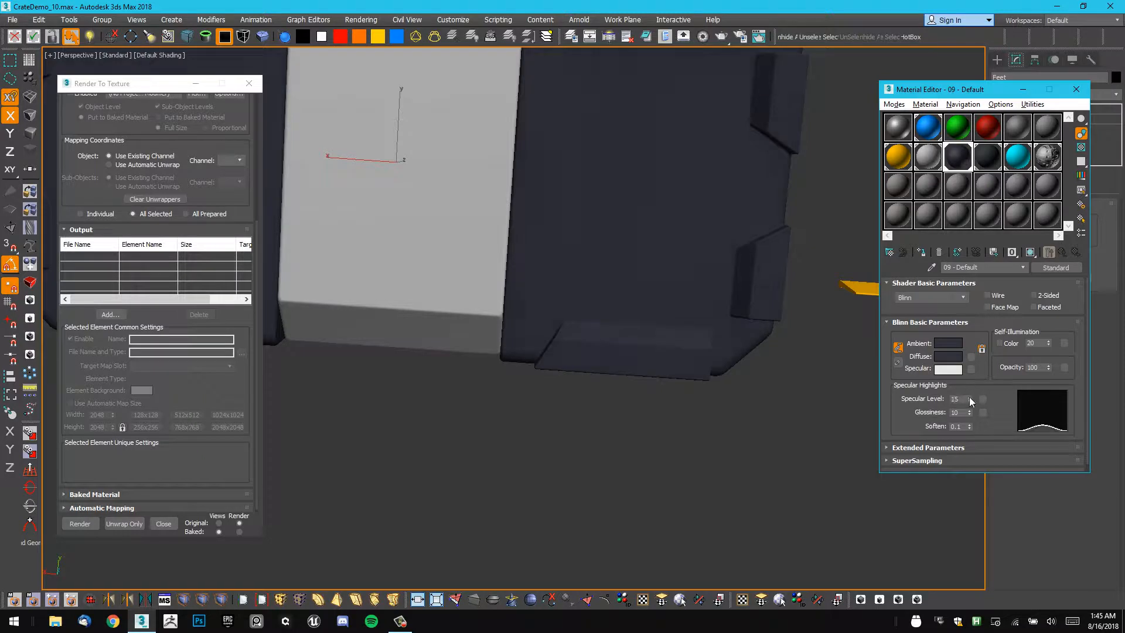
drag(969, 397, 969, 401)
Review the high-poly crate's highlights, close the Material Editor, and unhide and select the low-poly crate.
alt+middle_drag(726, 333, 634, 215)
alt+middle_drag(526, 128, 621, 181)
scroll(553, 223, down, 5)
scroll(621, 182, down, 5)
alt+middle_drag(563, 241, 525, 310)
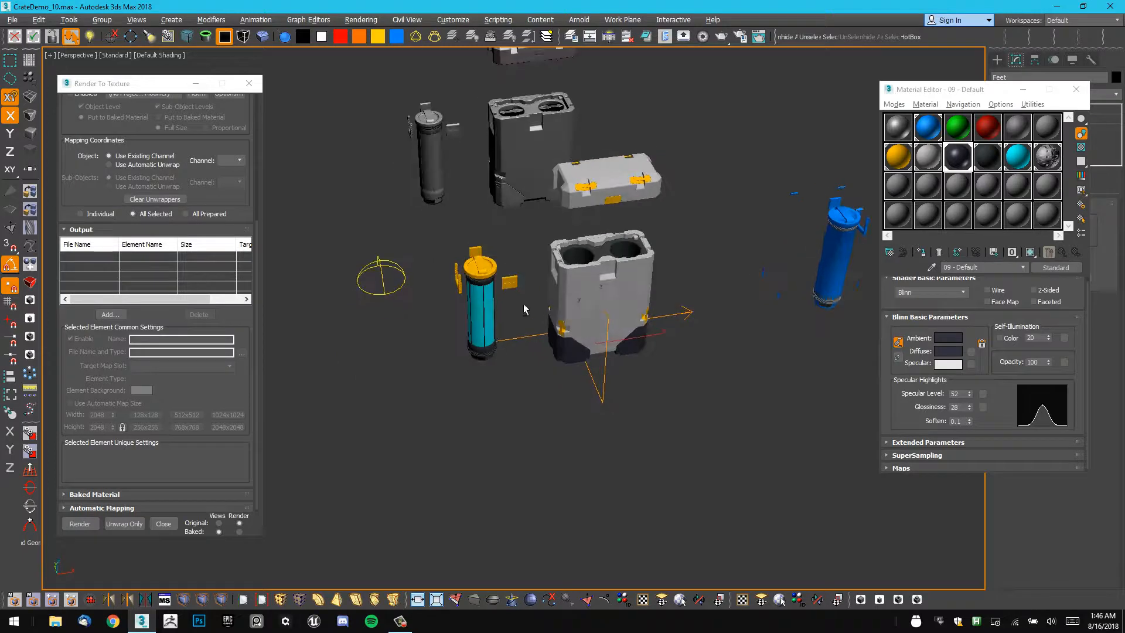
click(1076, 89)
alt+middle_drag(663, 201, 597, 259)
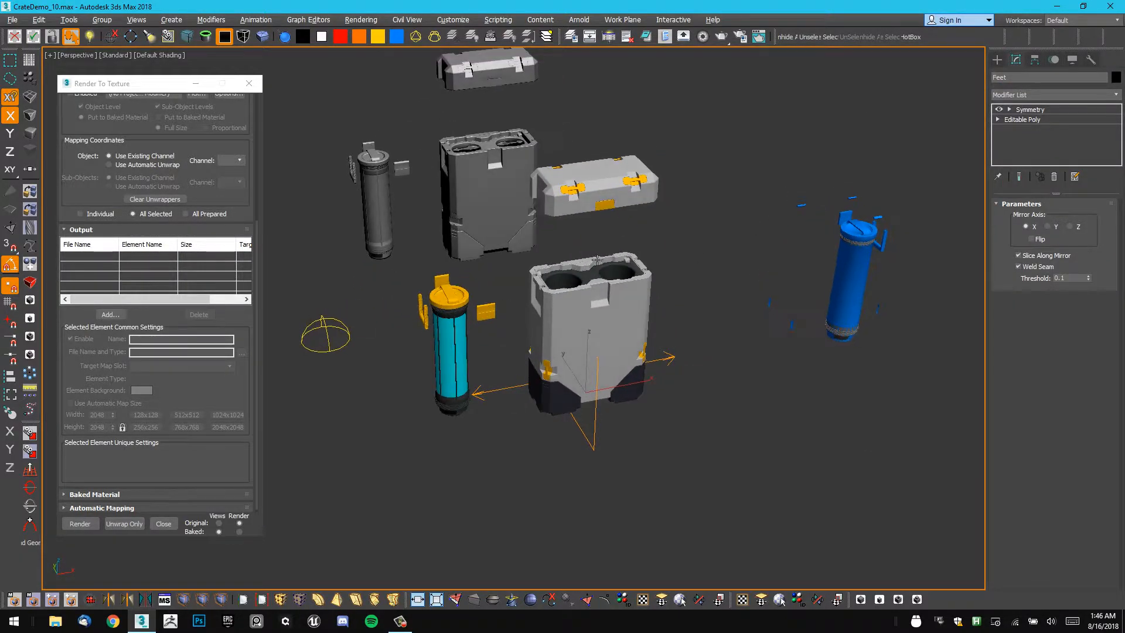
click(727, 304)
key(alt+u)
alt+middle_drag(713, 304, 557, 271)
click(651, 253)
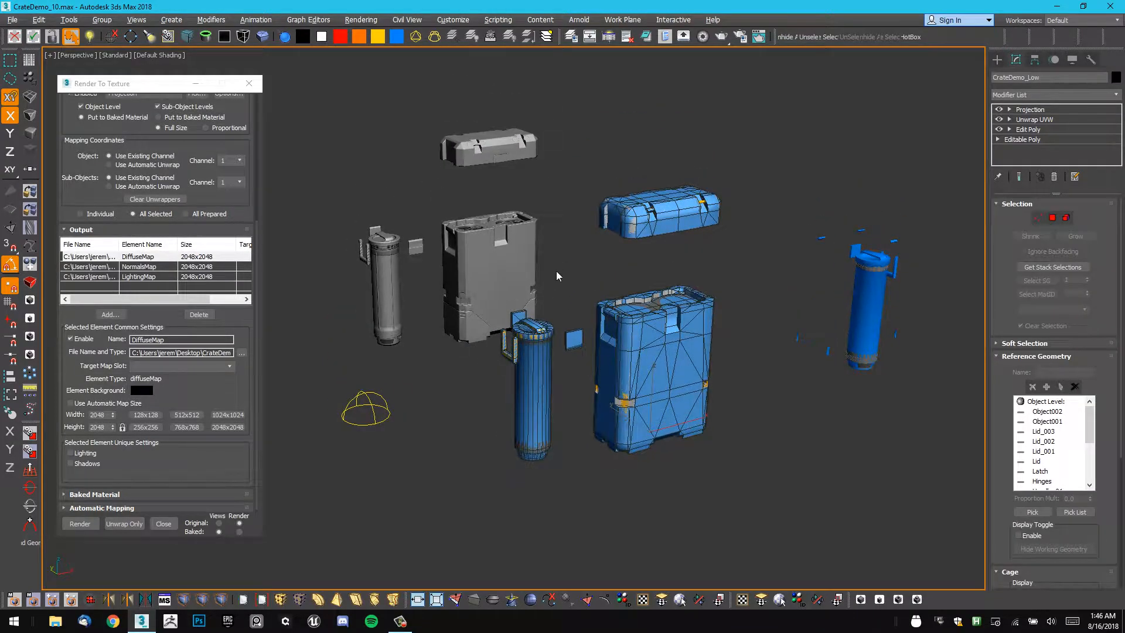
Select the grey baked crate copy and duplicate its material 12 - Default into the sample slot below.
click(507, 215)
mouse_move(505, 201)
alt+middle_down()
mouse_move(552, 230)
mouse_move(563, 190)
alt+middle_up()
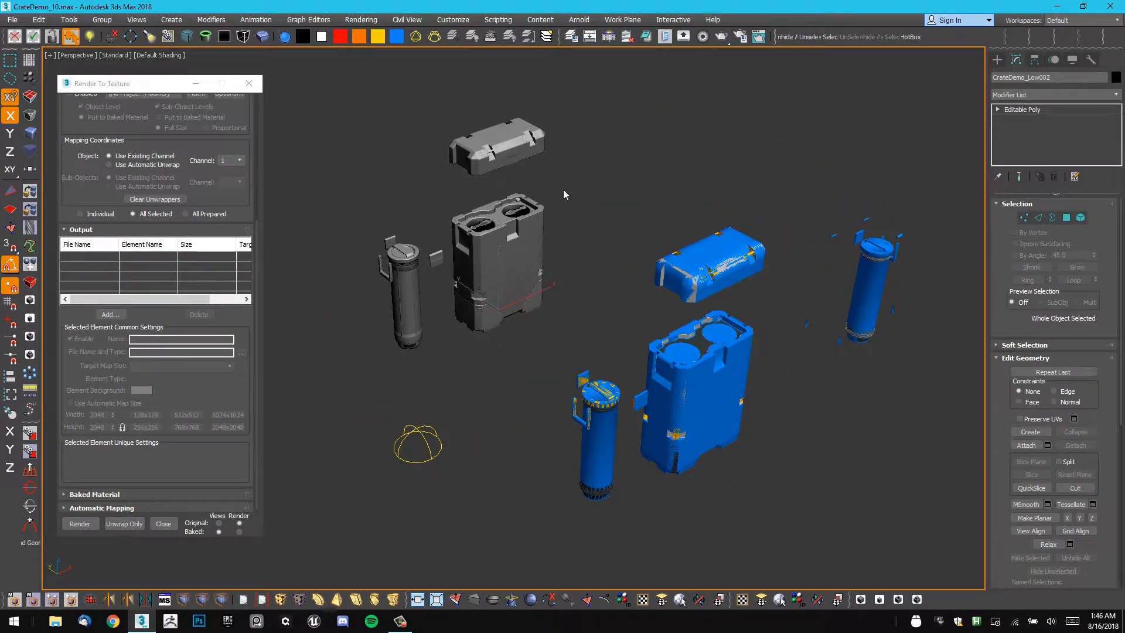
drag(568, 93, 511, 238)
middle_drag(596, 207, 602, 201)
click(487, 231)
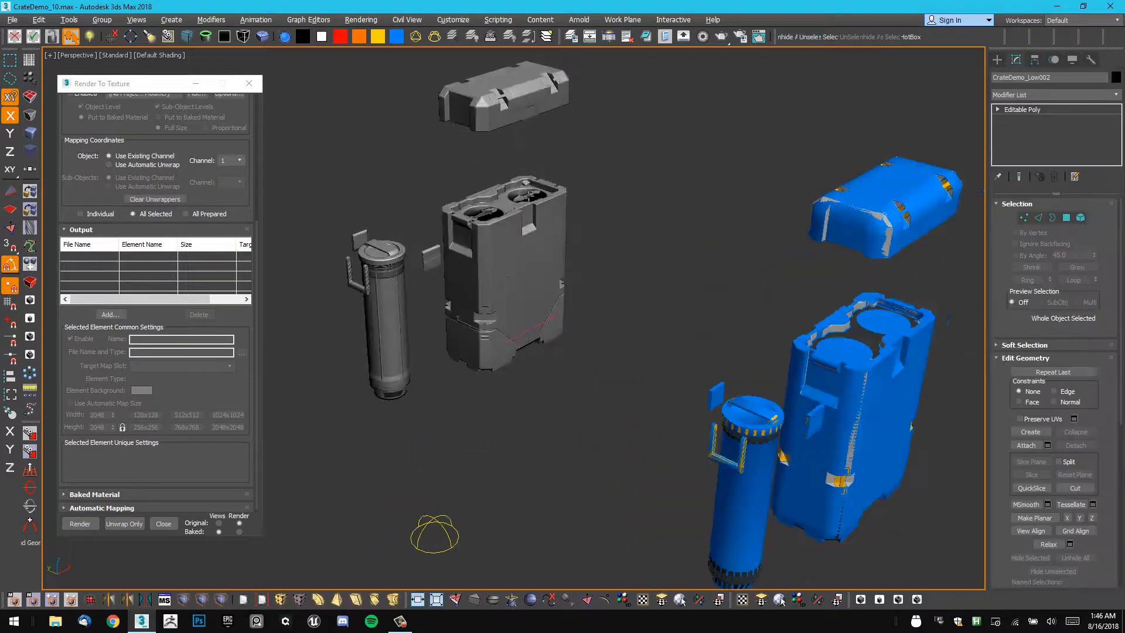
scroll(527, 217, up, 3)
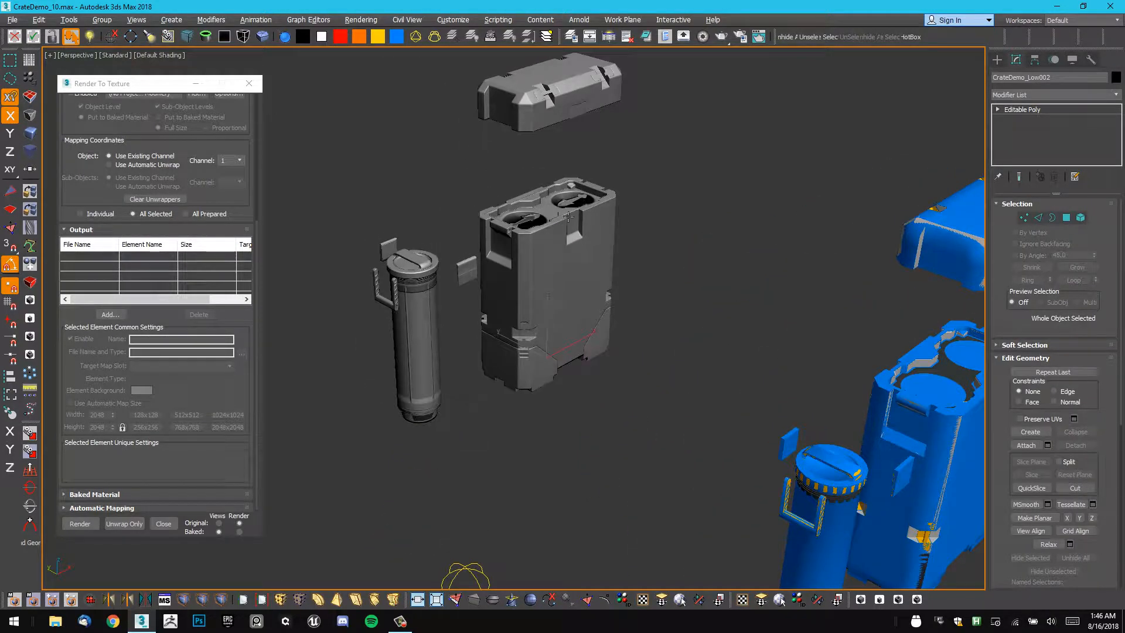
middle_drag(558, 206, 535, 229)
key(m)
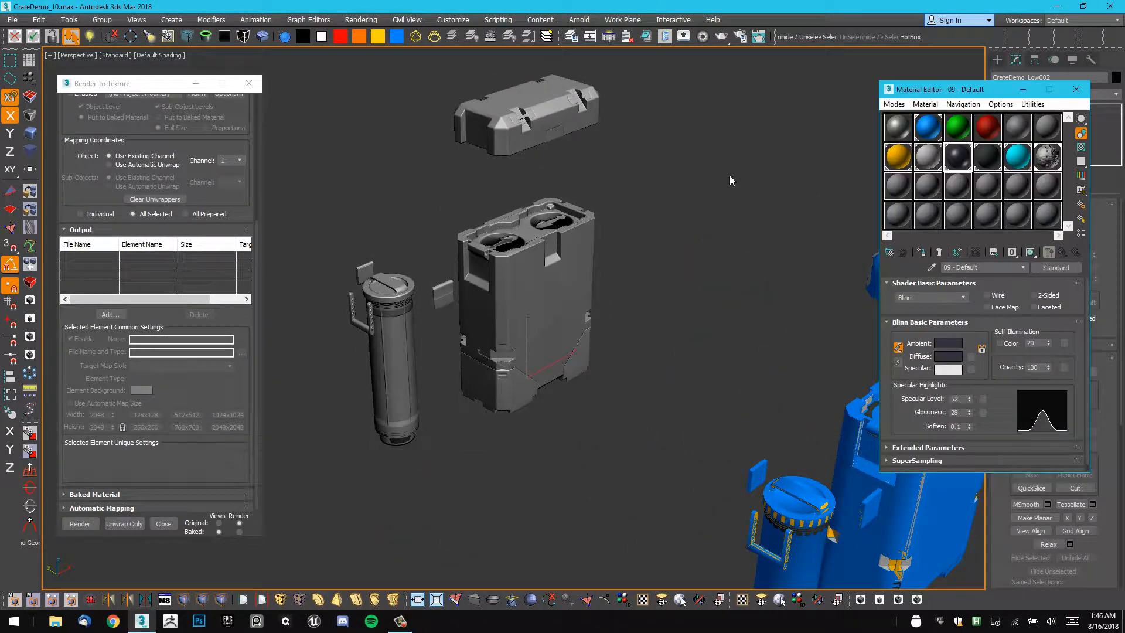
click(1048, 158)
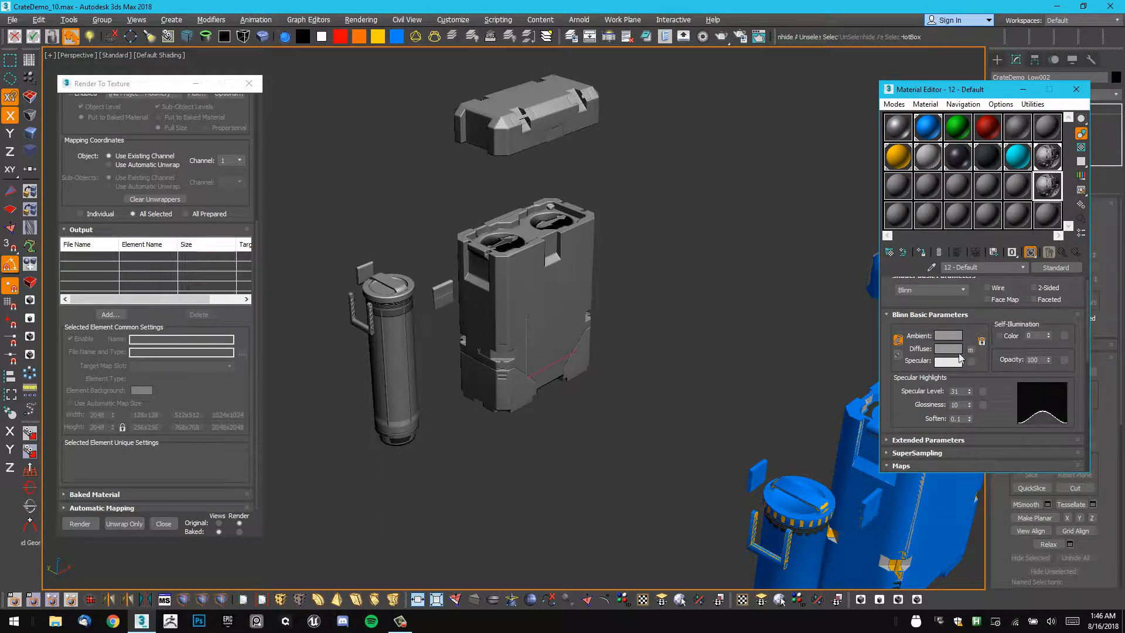
scroll(964, 351, down, 3)
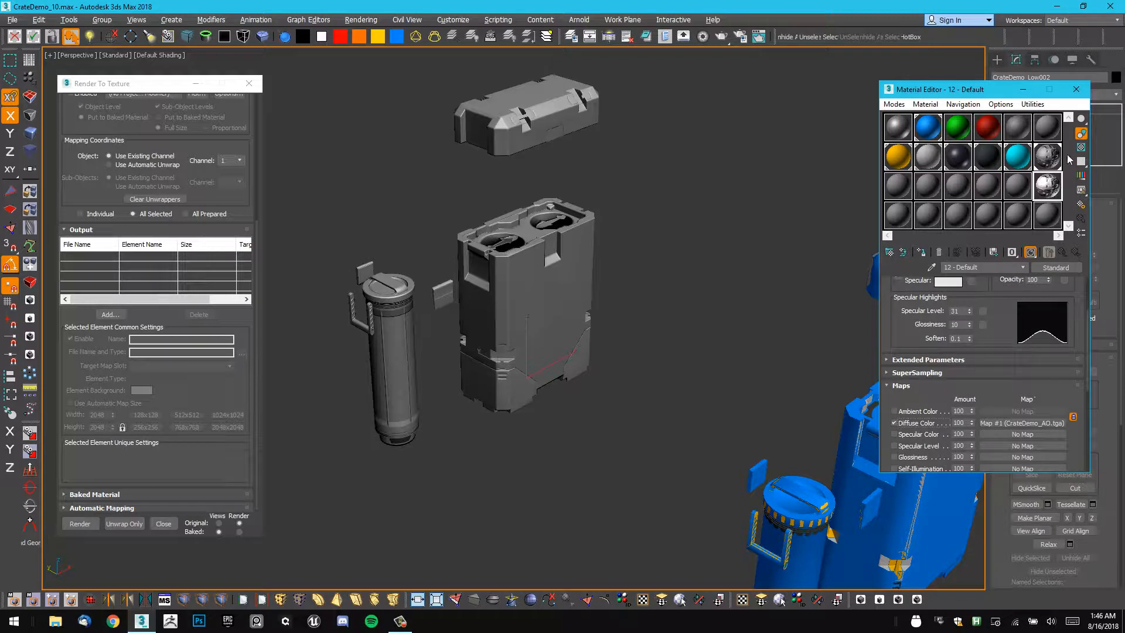
scroll(966, 380, up, 3)
Replace the Diffuse Color bitmap of the original 12 - Default material with CrateDemo_D.tga and check it on the crate.
scroll(967, 381, down, 3)
click(945, 426)
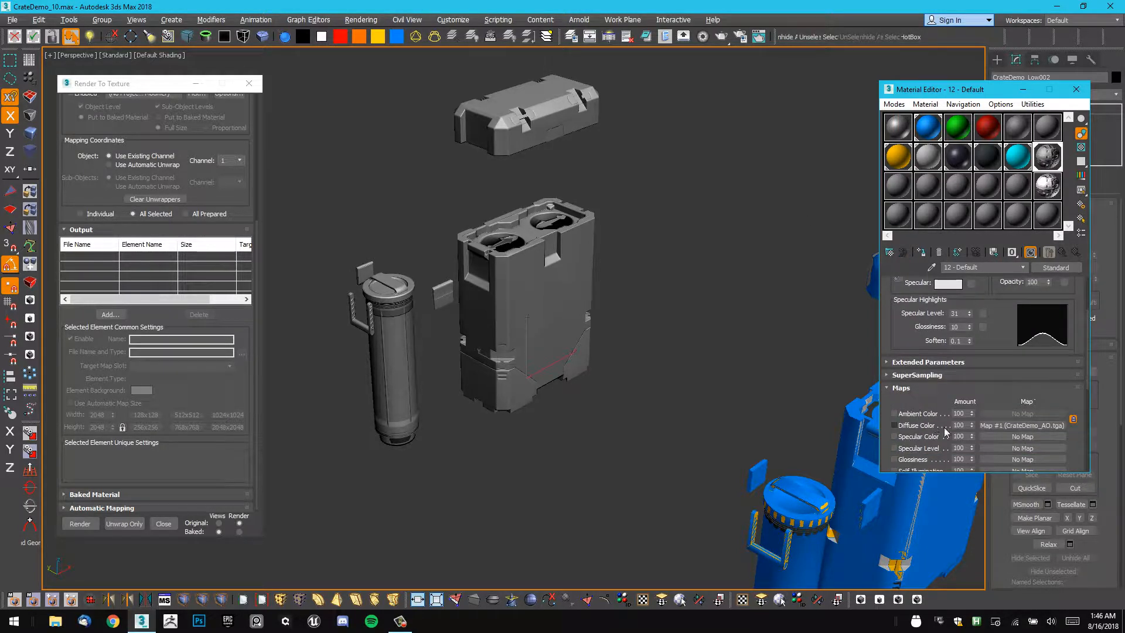
click(895, 425)
click(1011, 425)
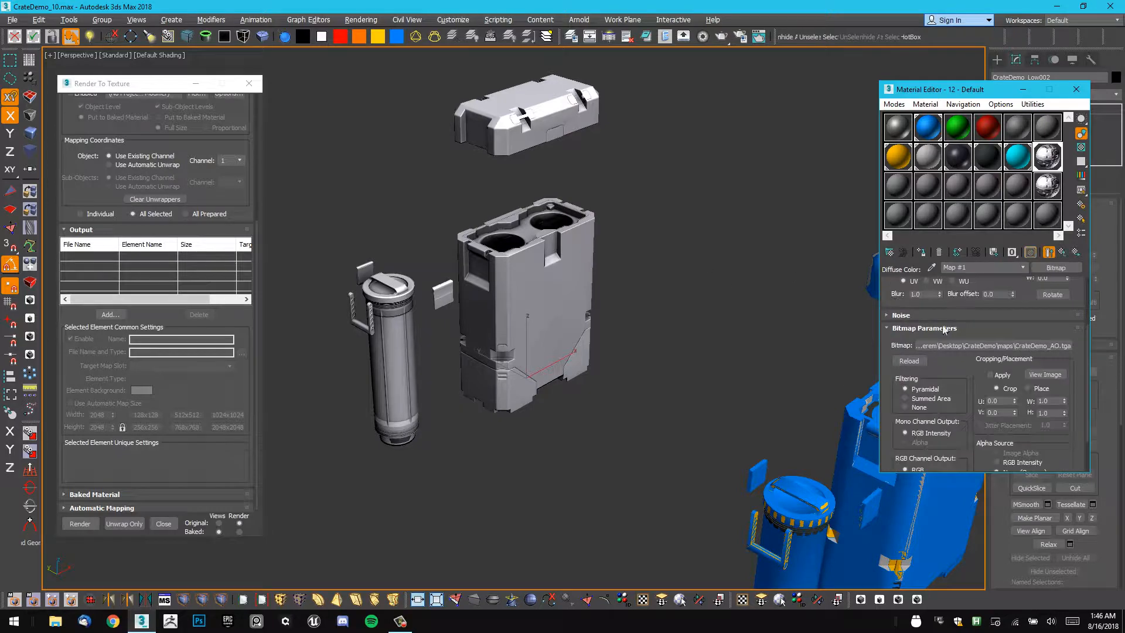
click(1034, 345)
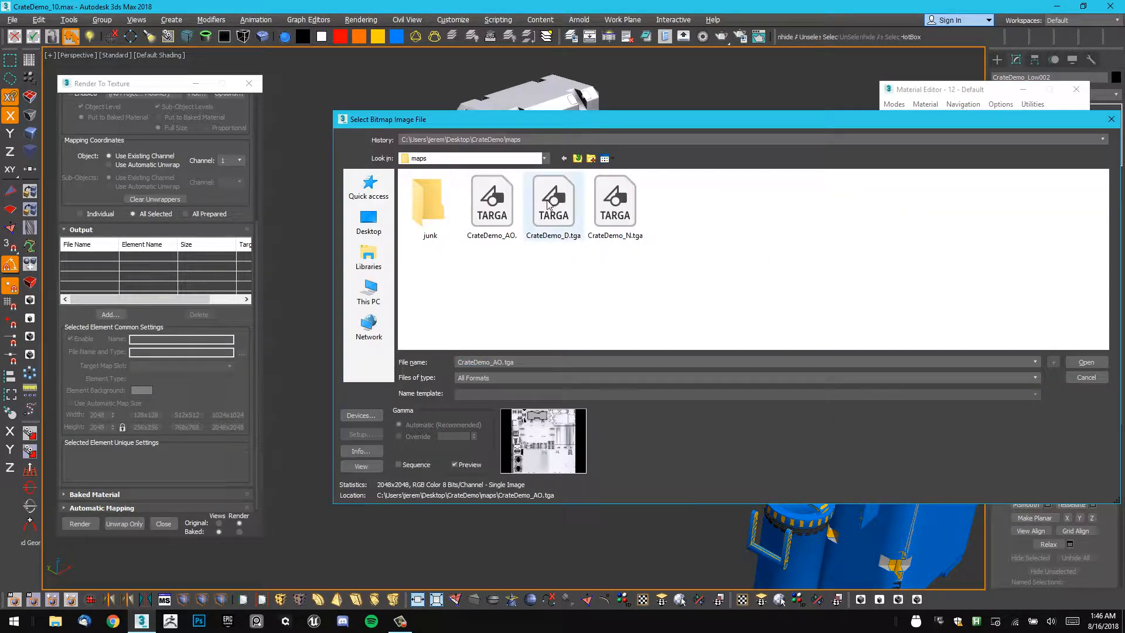
double_click(551, 204)
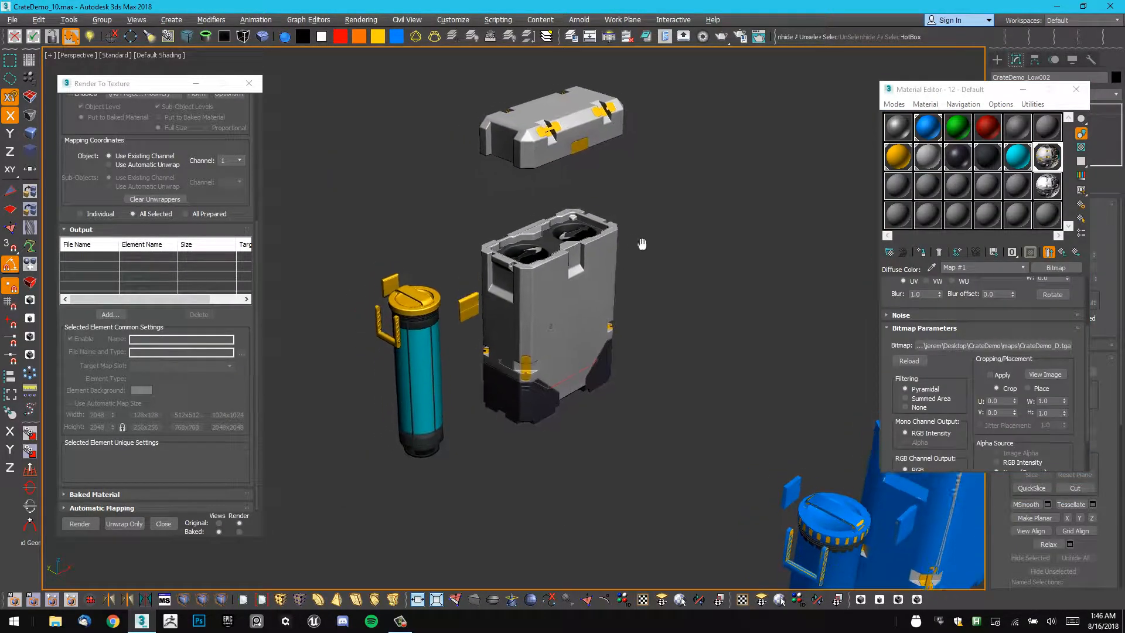
mouse_move(642, 244)
alt+middle_down()
mouse_move(582, 113)
mouse_move(617, 193)
alt+middle_up()
scroll(620, 267, up, 3)
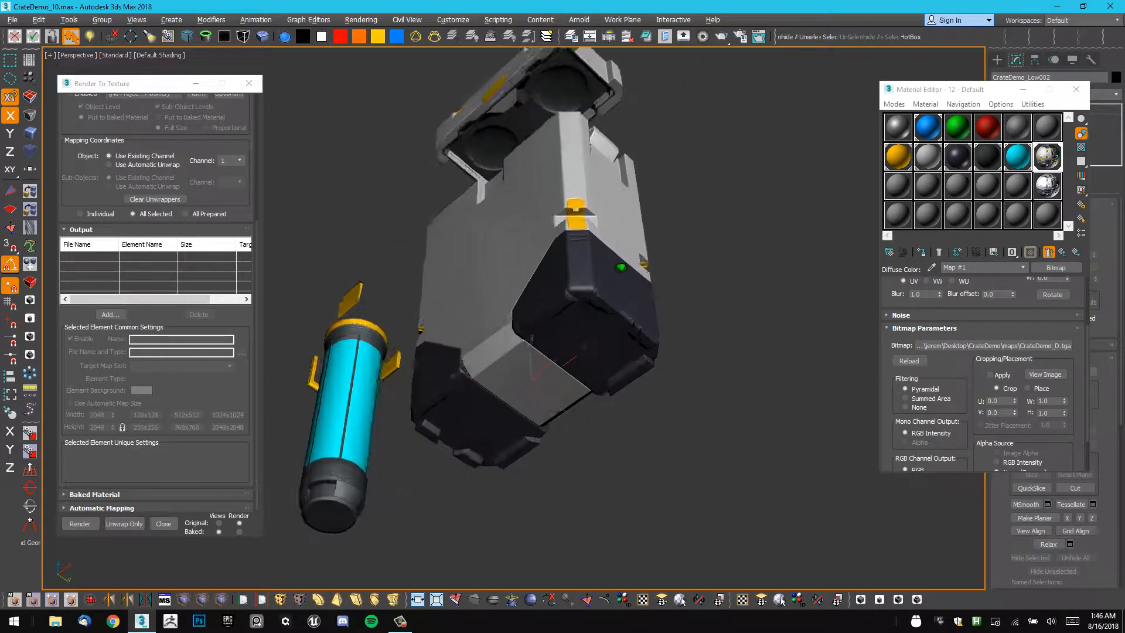
alt+middle_drag(621, 267, 755, 214)
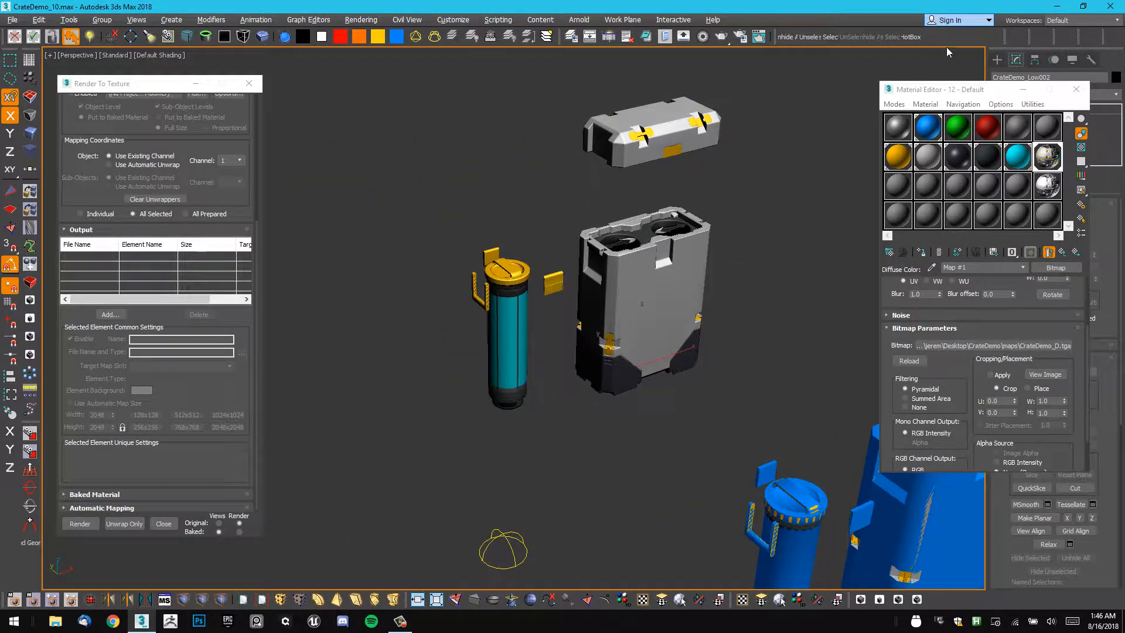
Minimize the Material Editor and create a square Plane primitive beside the textured canister.
drag(996, 92, 978, 115)
click(997, 58)
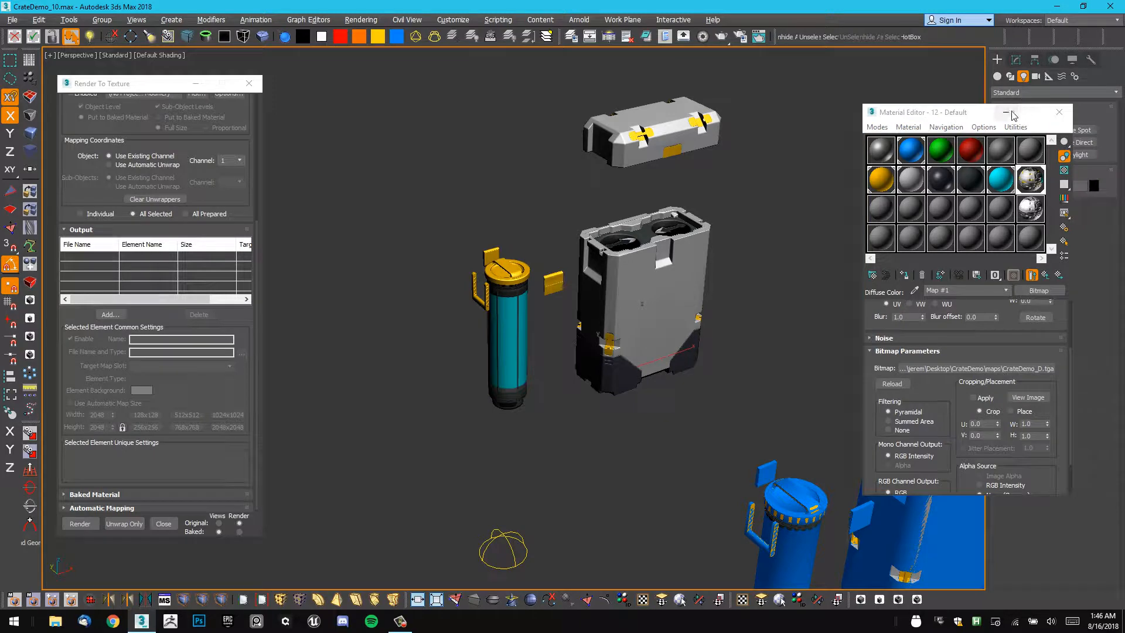
click(1006, 112)
click(998, 76)
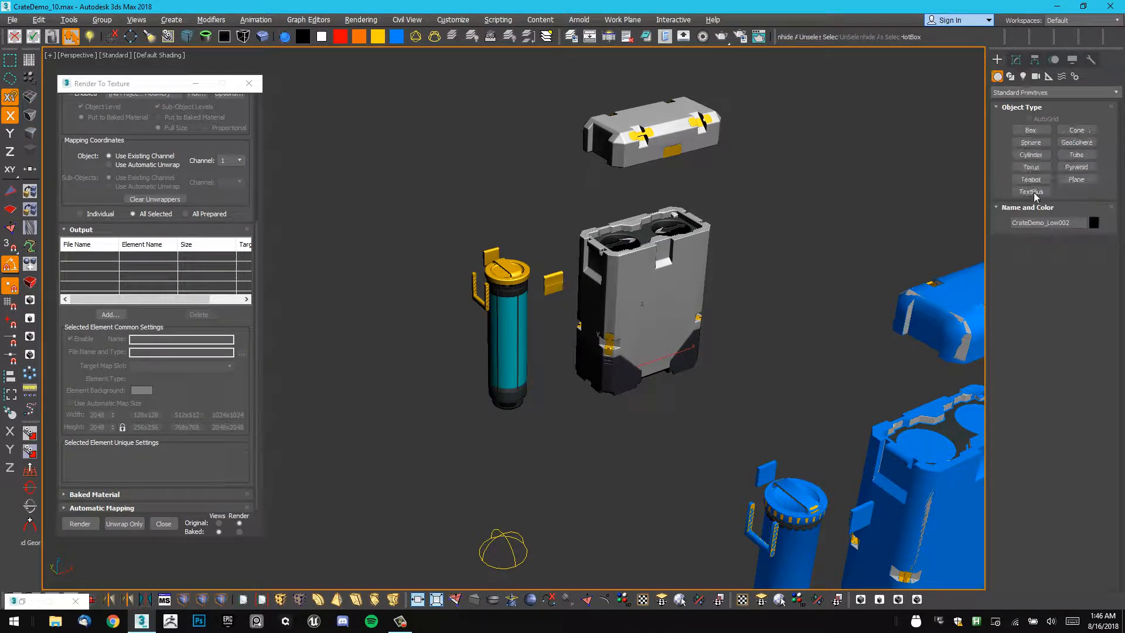
click(1076, 186)
alt+middle_drag(688, 170, 645, 245)
ctrl+drag(449, 338, 557, 265)
mouse_move(573, 235)
alt+middle_down()
mouse_move(578, 217)
mouse_move(579, 229)
alt+middle_up()
Apply the textured 12 - Default material to the new plane and inspect the baked texture layout up close.
key(m)
drag(1026, 174, 533, 310)
alt+middle_drag(533, 311, 492, 281)
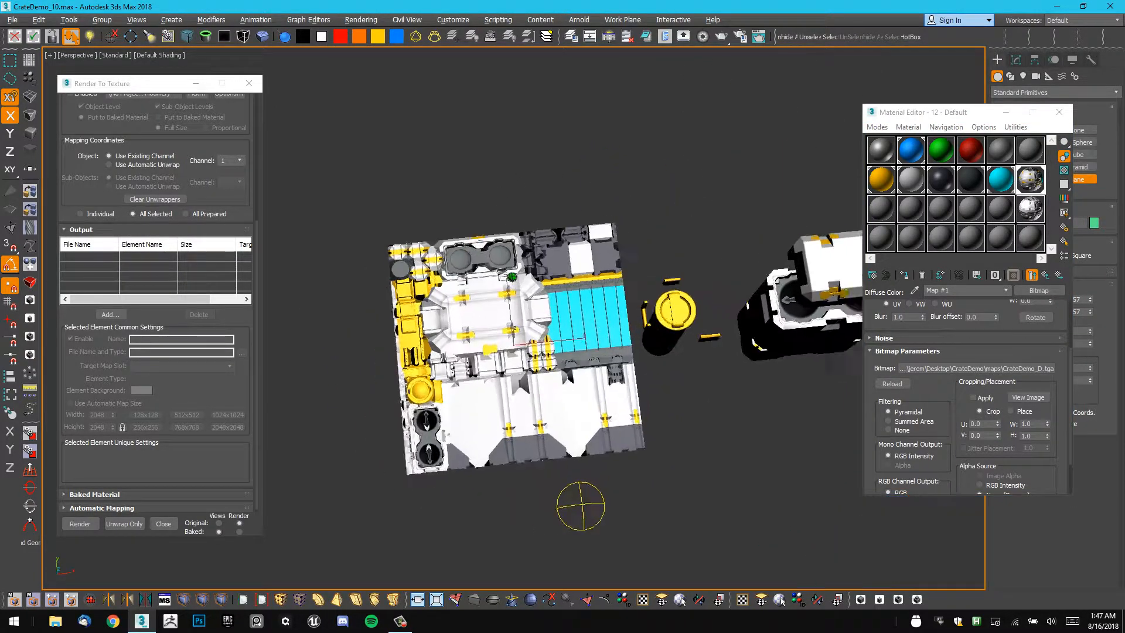
scroll(519, 244, up, 10)
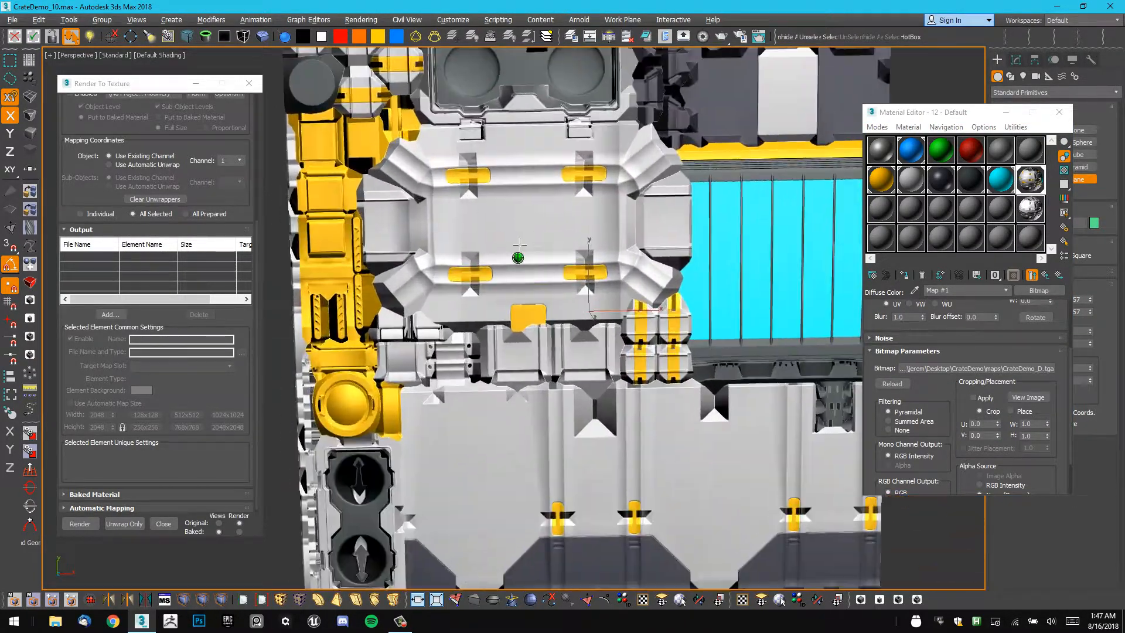
Move the textured crate copy clear of the plane that displays the baked texture.
alt+middle_drag(520, 245, 544, 189)
right_click(545, 189)
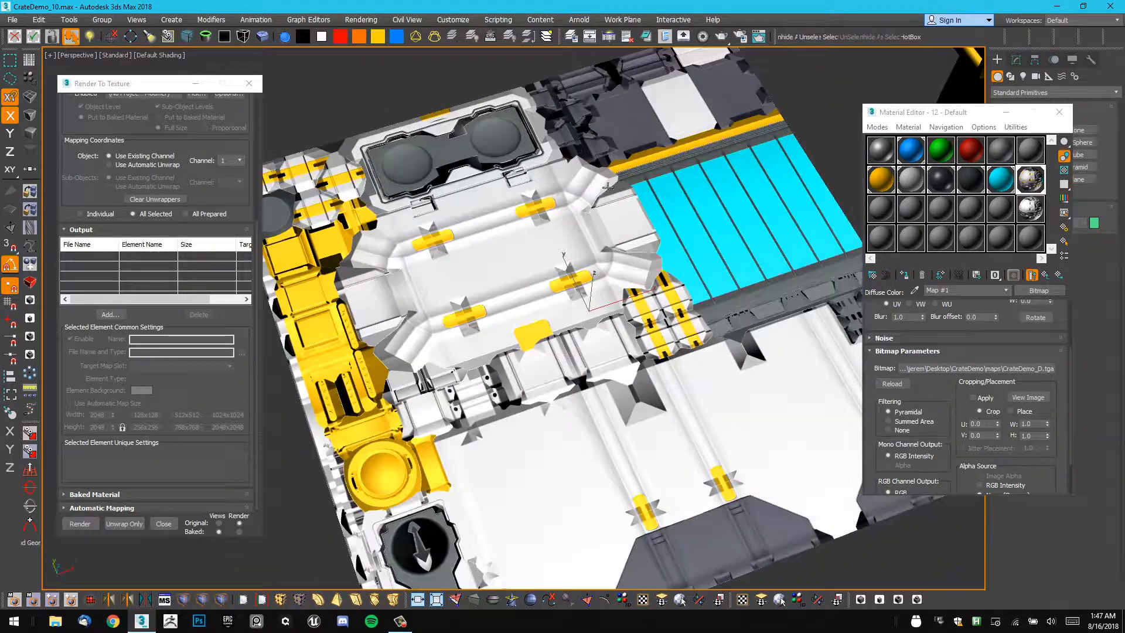
scroll(536, 188, down, 5)
alt+middle_drag(633, 281, 603, 337)
click(703, 281)
alt+middle_drag(703, 281, 761, 294)
middle_drag(715, 255, 597, 244)
scroll(733, 300, down, 5)
middle_drag(598, 243, 635, 250)
click(396, 207)
drag(395, 206, 569, 202)
middle_drag(475, 263, 468, 266)
drag(400, 286, 351, 242)
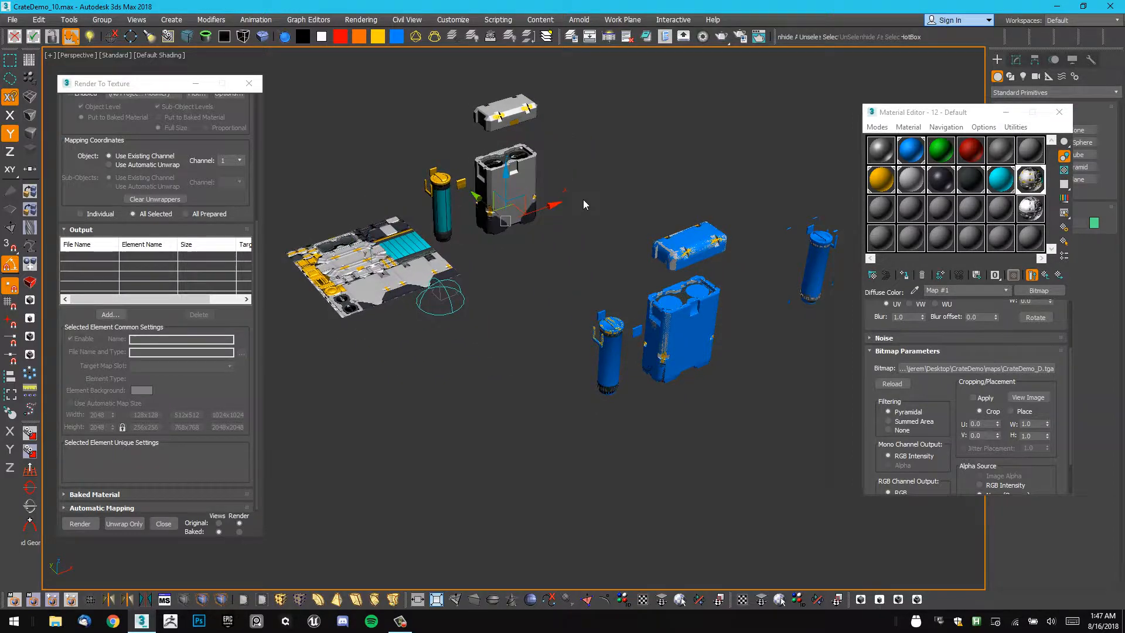
click(585, 204)
Try to move the blue low-poly crate aside and undo the move.
middle_drag(613, 244, 549, 243)
scroll(550, 243, up, 4)
click(672, 329)
alt+middle_drag(680, 329, 633, 287)
scroll(629, 286, up, 2)
scroll(627, 285, down, 3)
middle_drag(606, 355, 558, 285)
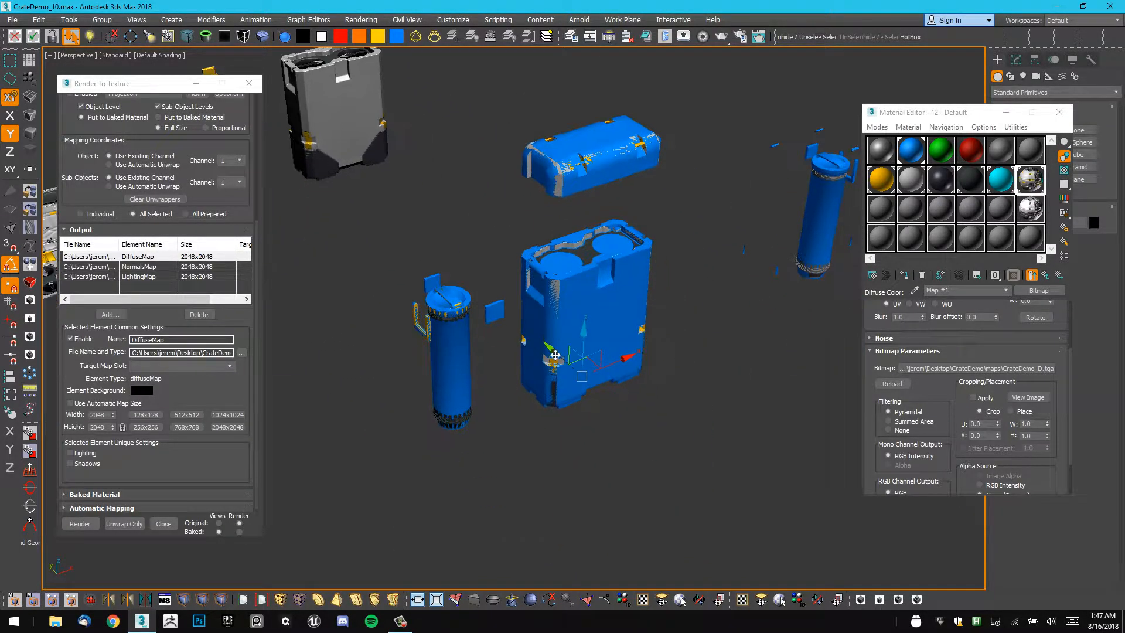
drag(551, 351, 460, 291)
key(ctrl+z)
alt+middle_drag(568, 272, 586, 310)
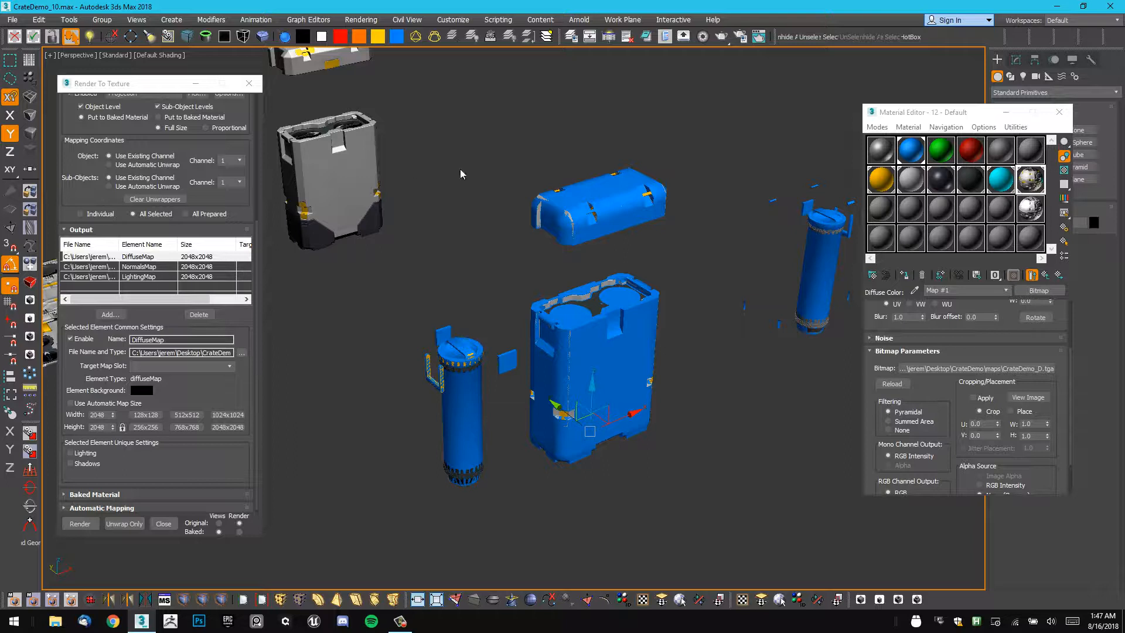
Clear the selection and save the scene under the new name CrateDemo_11 - Projection N.max.
click(526, 181)
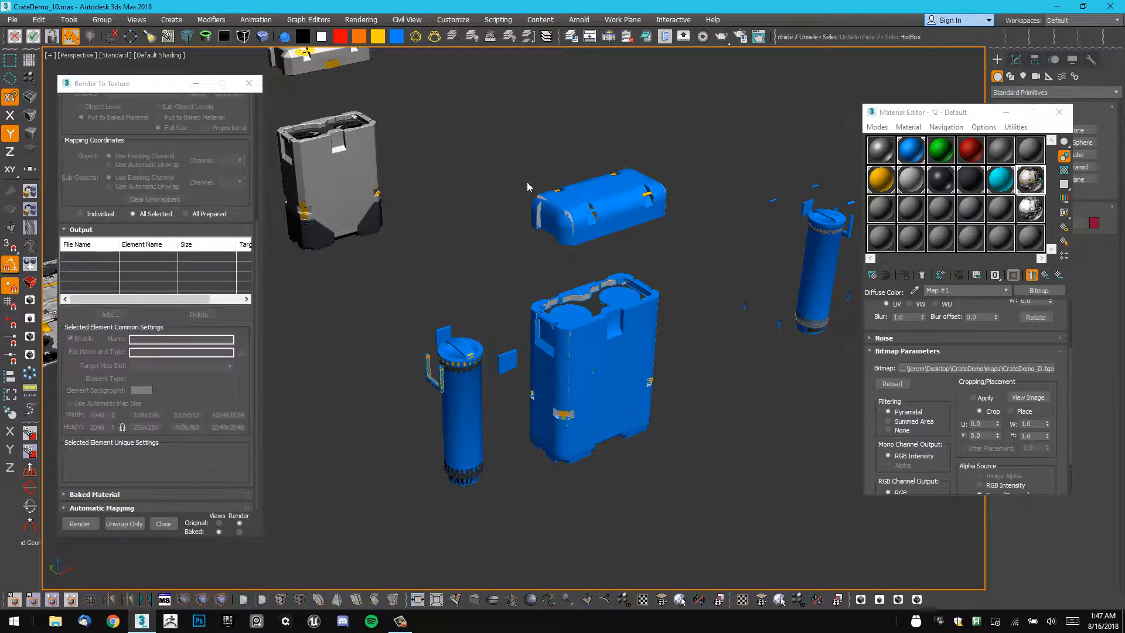
click(587, 203)
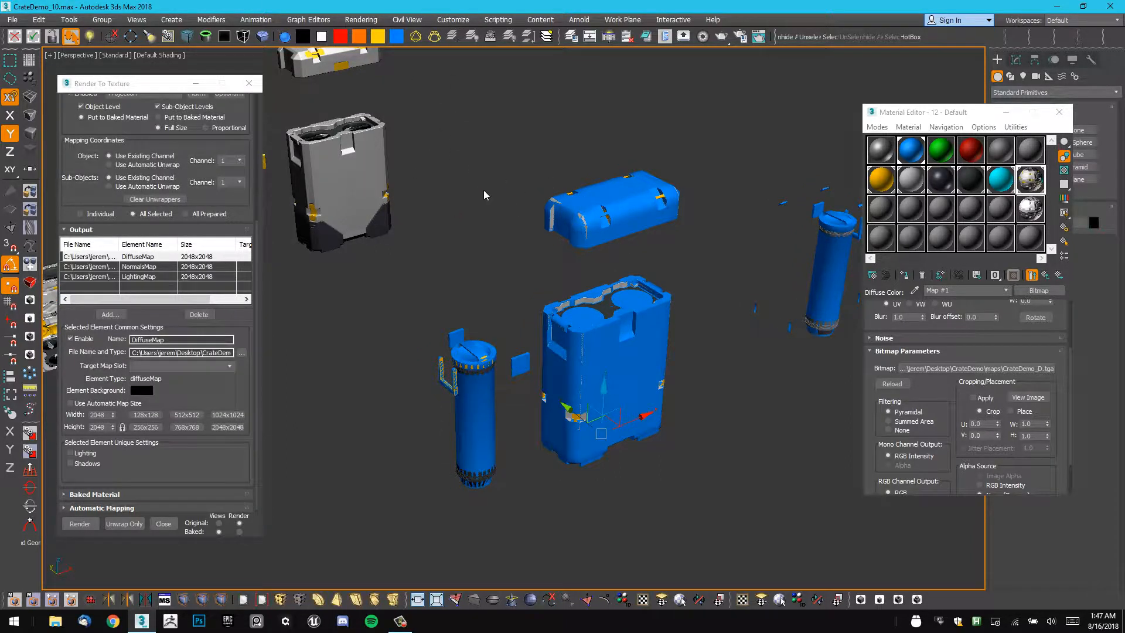
click(481, 191)
right_click(480, 191)
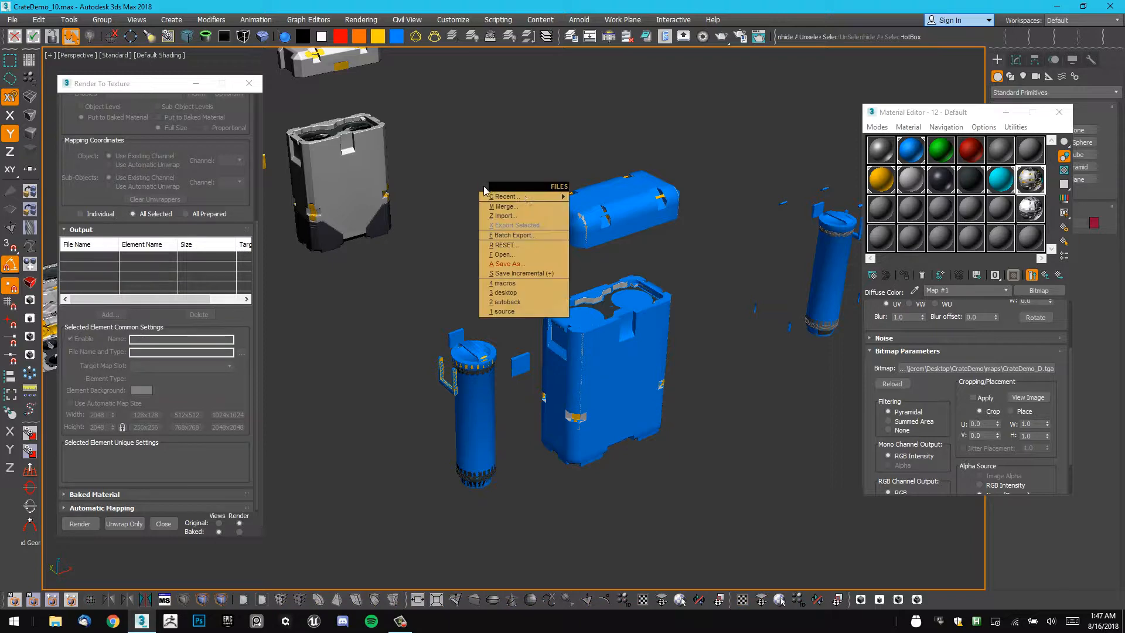
click(507, 264)
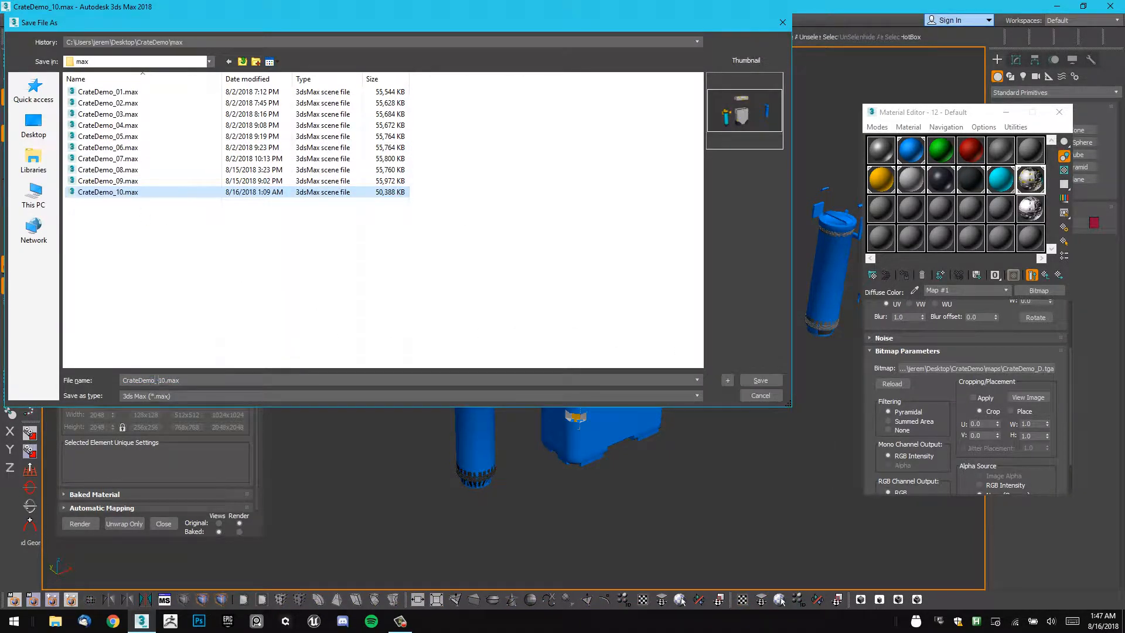
double_click(160, 380)
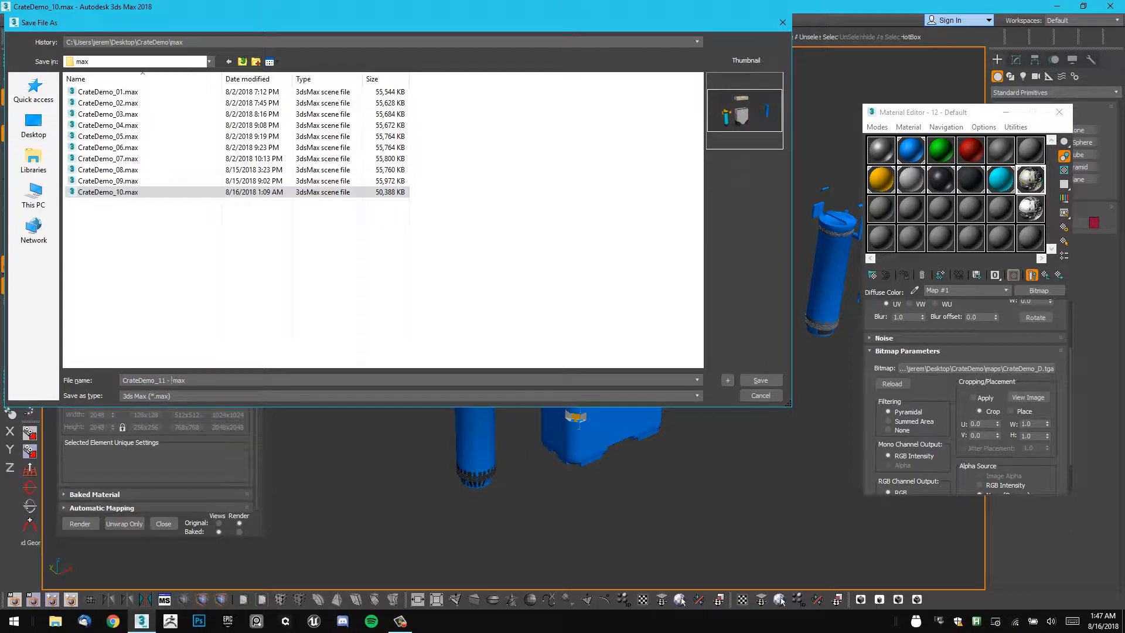
text(N)
text(P)
key(Return)
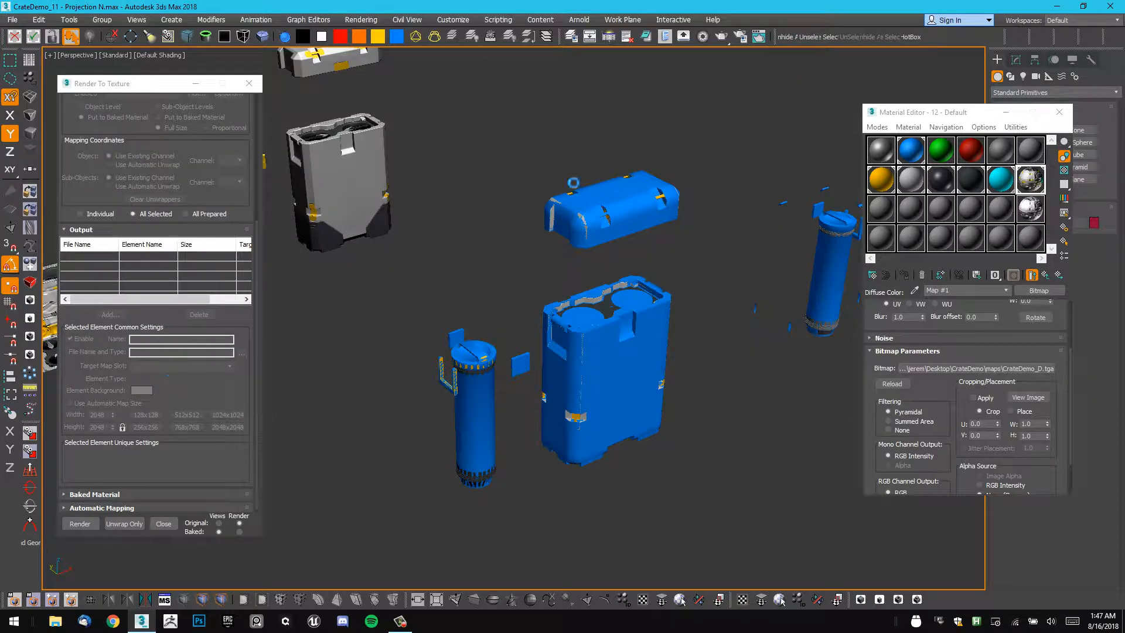
Turn on edged faces in the viewport and select the blue low-poly crate that has the Projection modifier.
middle_drag(579, 262, 585, 249)
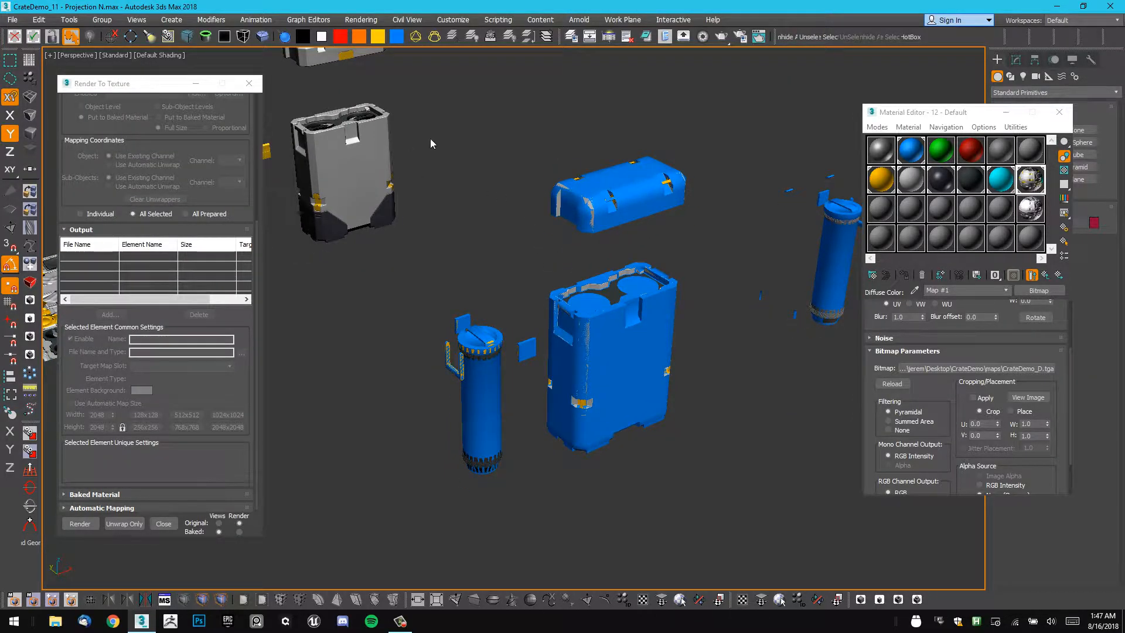
middle_drag(430, 139, 433, 221)
scroll(598, 249, up, 2)
mouse_move(637, 250)
middle_down()
mouse_move(598, 250)
mouse_move(608, 259)
mouse_move(597, 268)
mouse_move(638, 249)
middle_up()
click(590, 283)
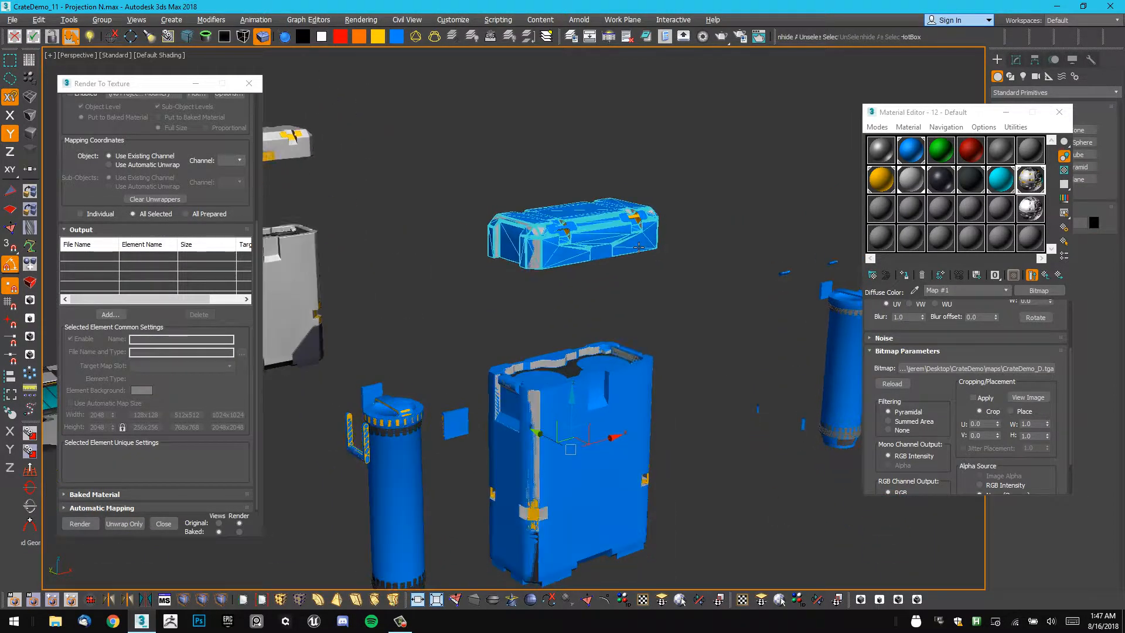
key(Delete)
click(598, 257)
scroll(624, 251, down, 2)
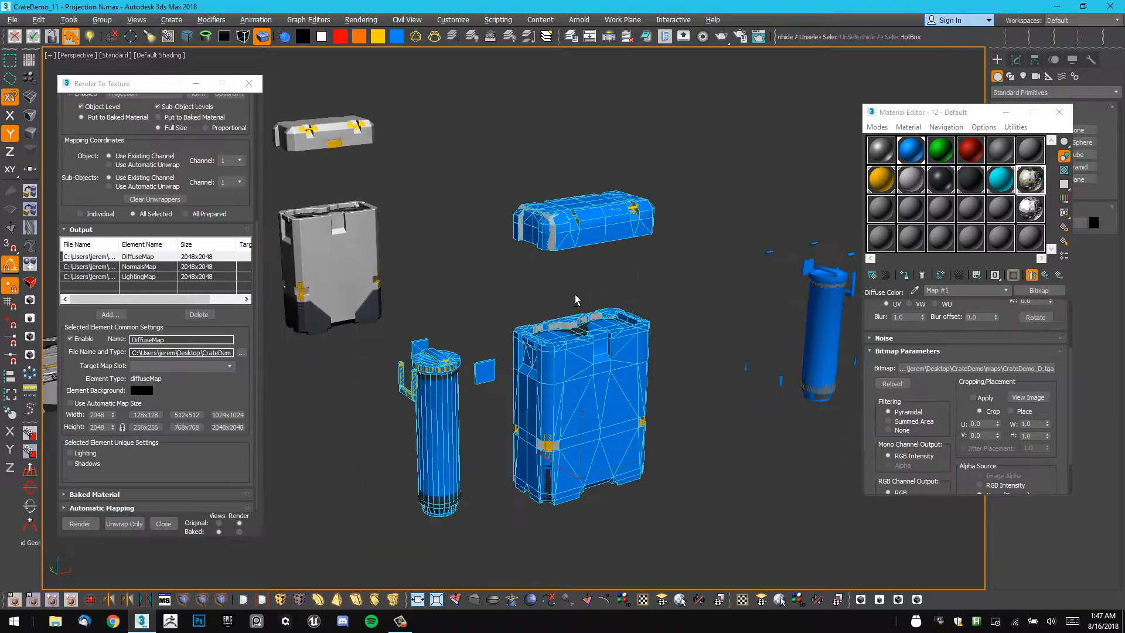
middle_drag(756, 185, 767, 202)
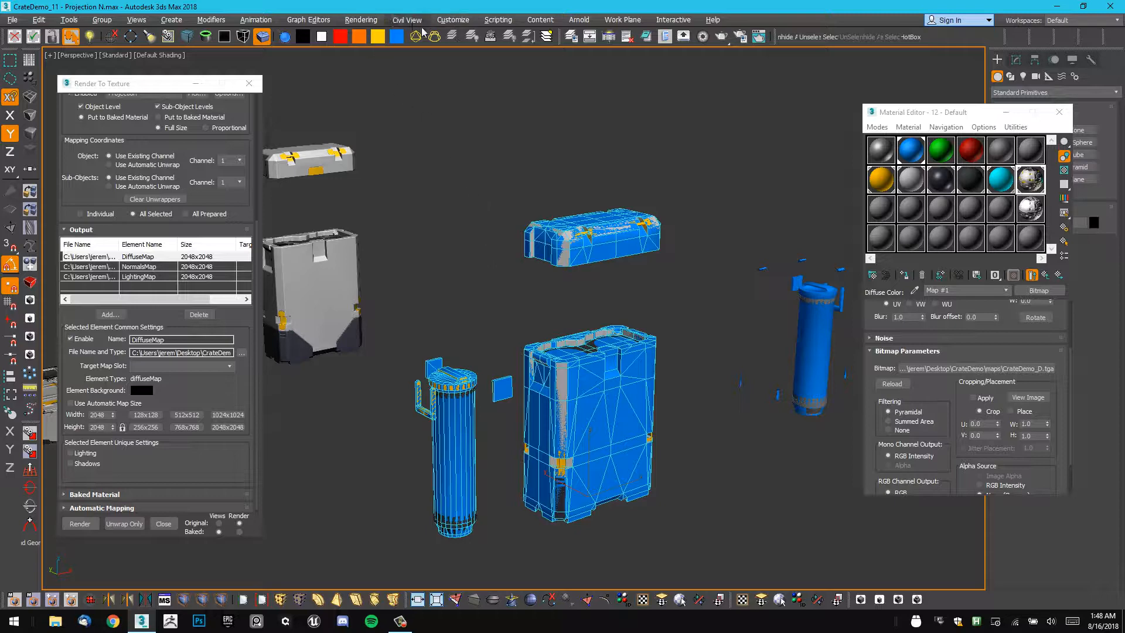
Open Render Surface Map, set the bitmap size to 2048 and render a Dust Map of the low-poly crate.
click(359, 20)
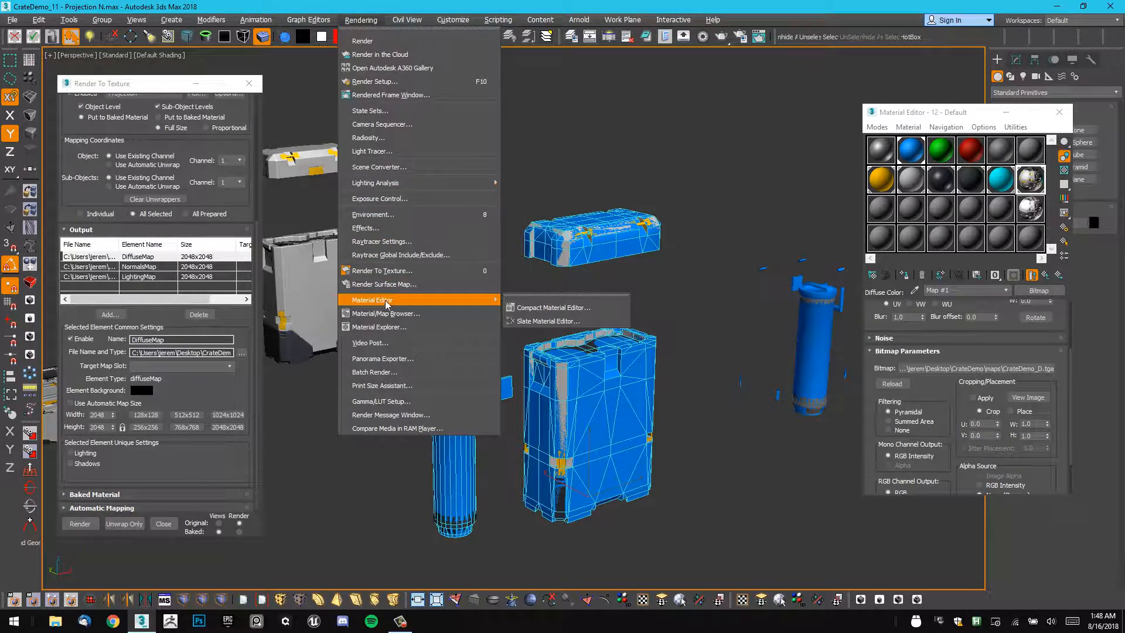
click(389, 284)
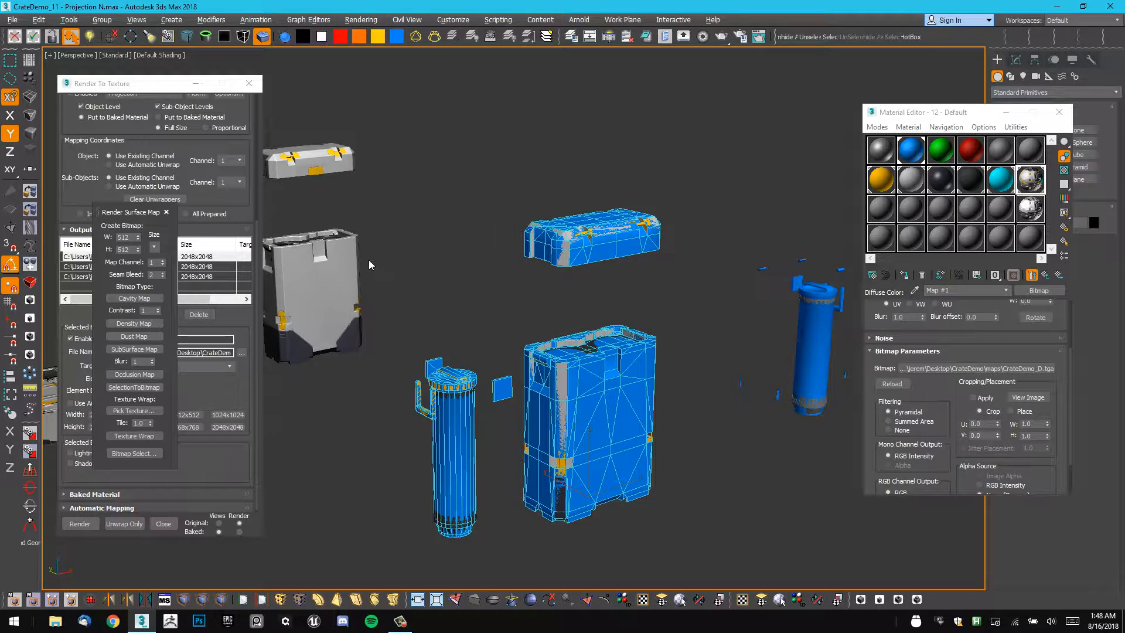
click(137, 236)
click(154, 247)
click(165, 303)
click(134, 337)
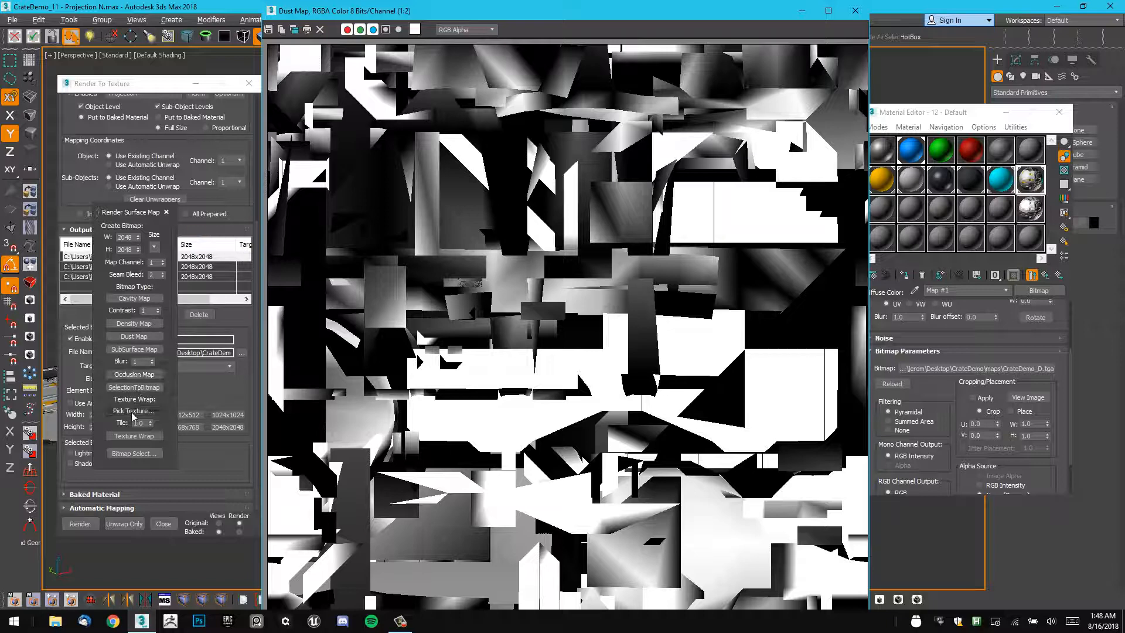
click(855, 11)
Close the Material Editor and display the modifier stack of the selected low-poly crate.
drag(935, 119, 799, 195)
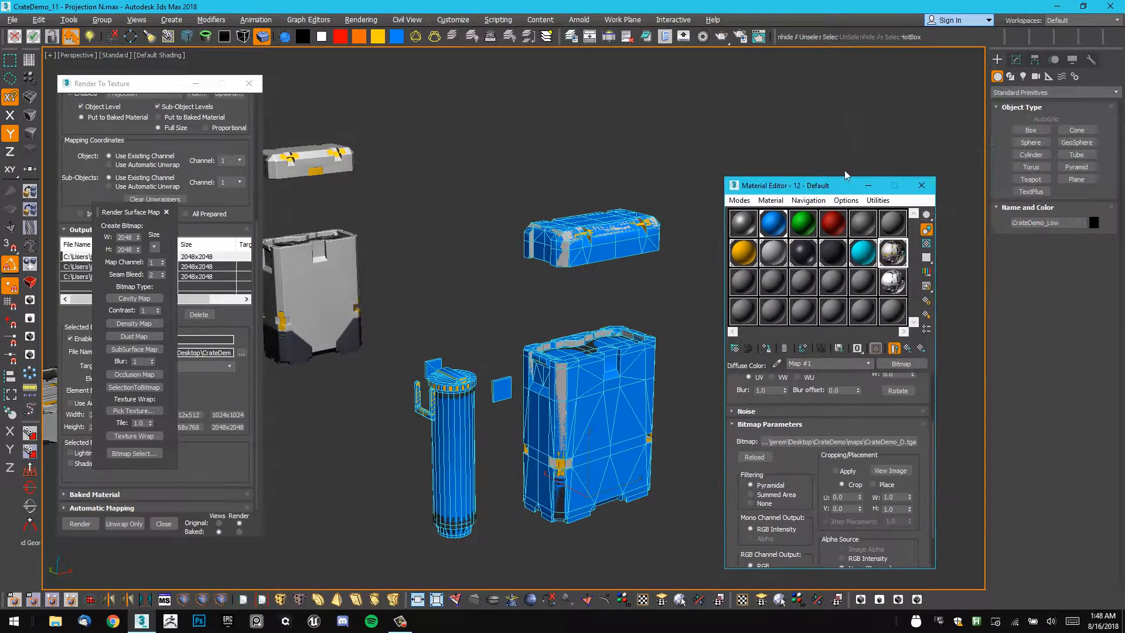
click(923, 186)
click(1017, 60)
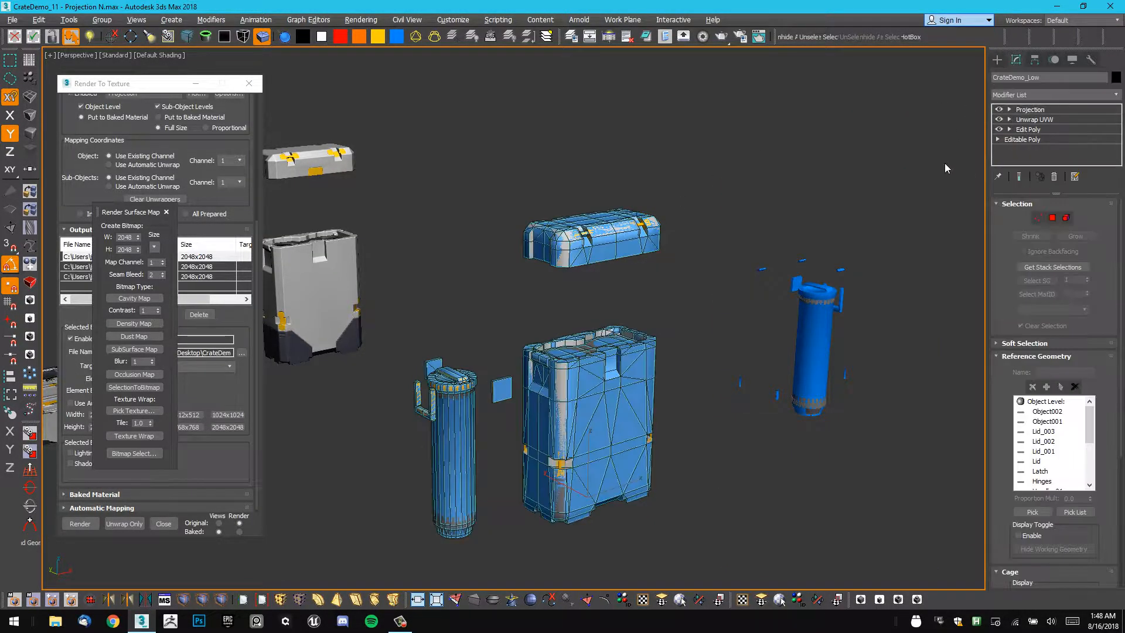
click(689, 234)
middle_drag(681, 234, 718, 170)
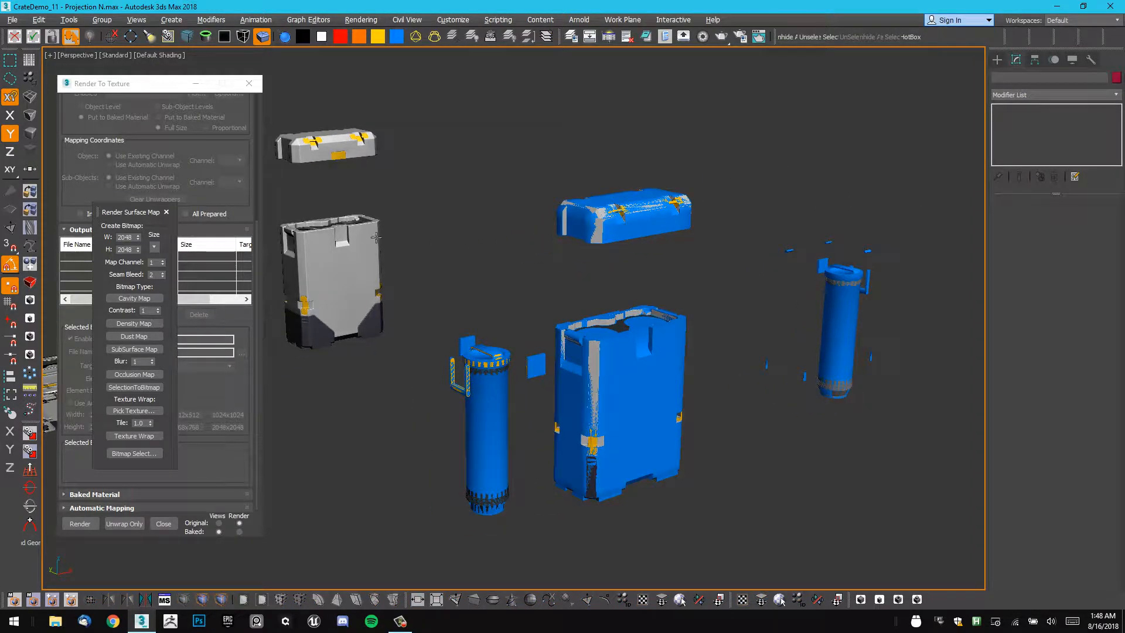
key(ctrl+z)
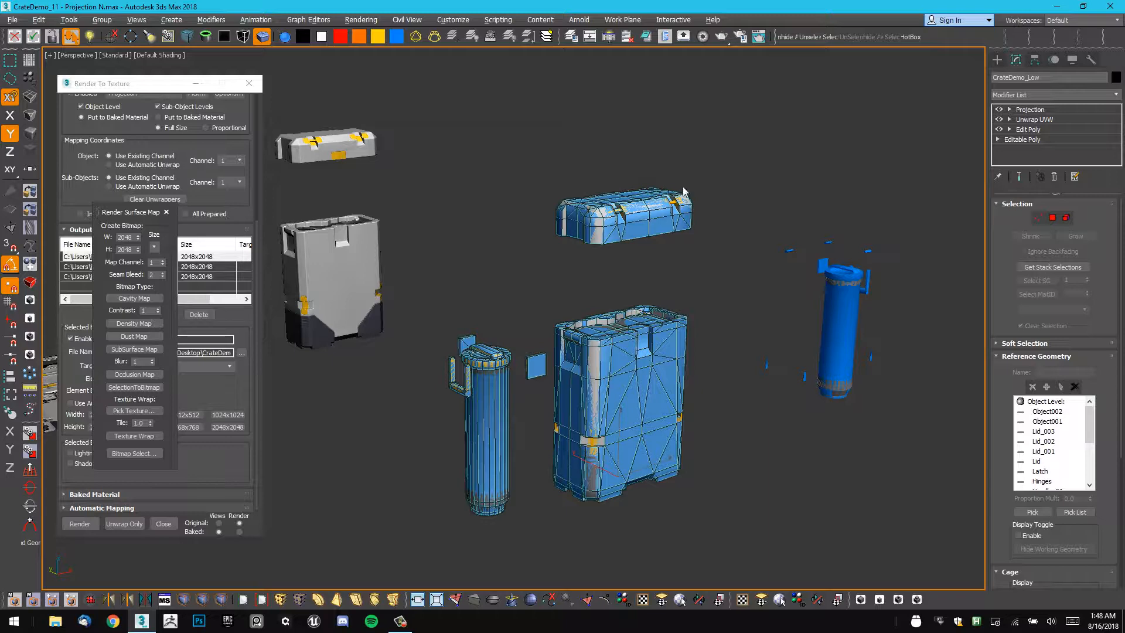
middle_drag(682, 187, 682, 173)
Move the Render Surface Map dialog off the Render To Texture settings and choose the 2048 bitmap size.
drag(134, 215, 469, 93)
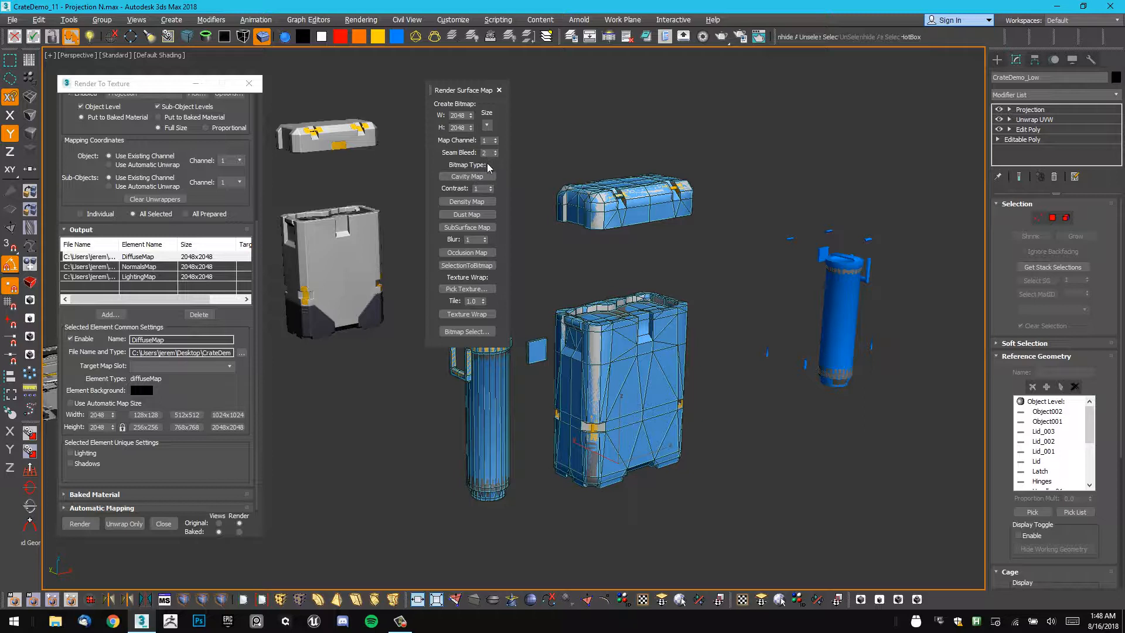
click(487, 126)
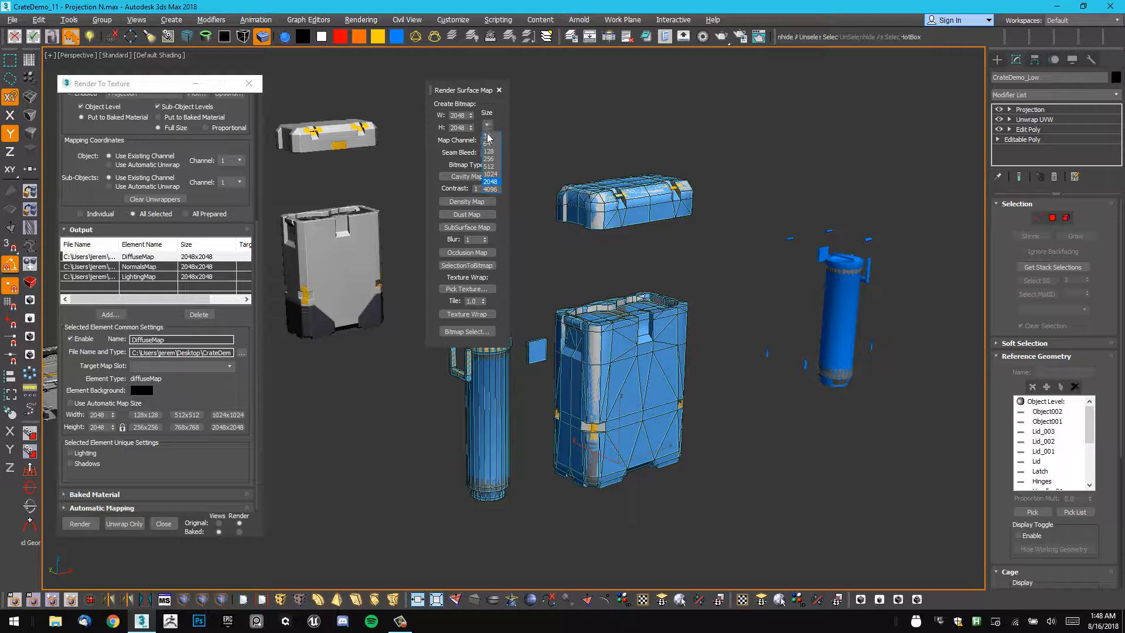
click(492, 181)
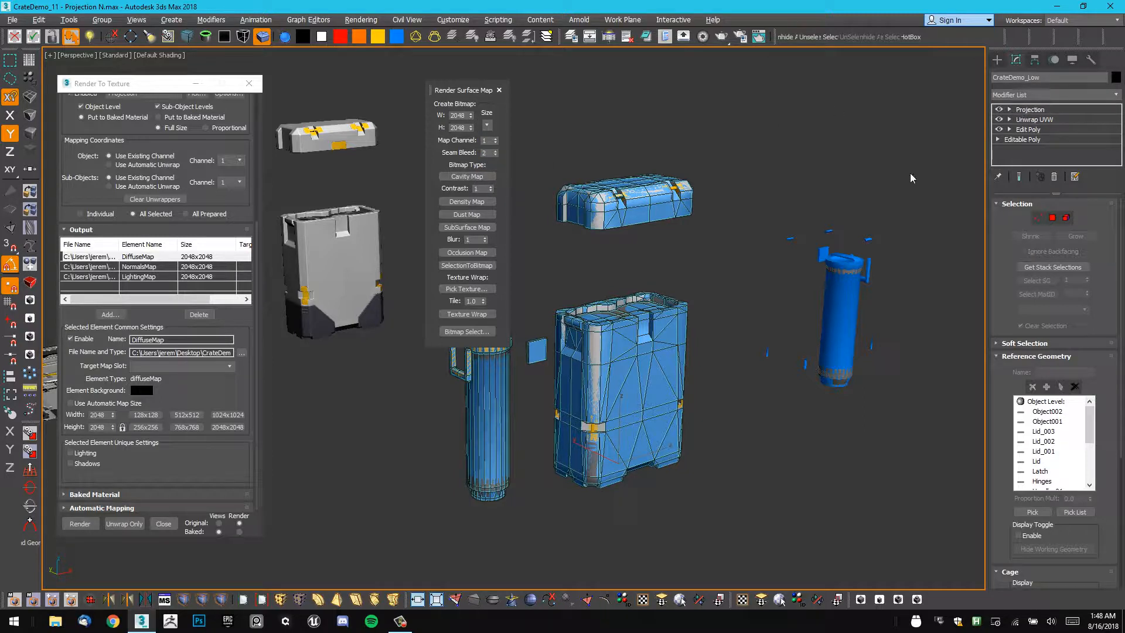
Clone the low-poly crate beside the original as a Copy and collapse the clone to an Editable Poly.
alt+middle_drag(750, 277, 660, 323)
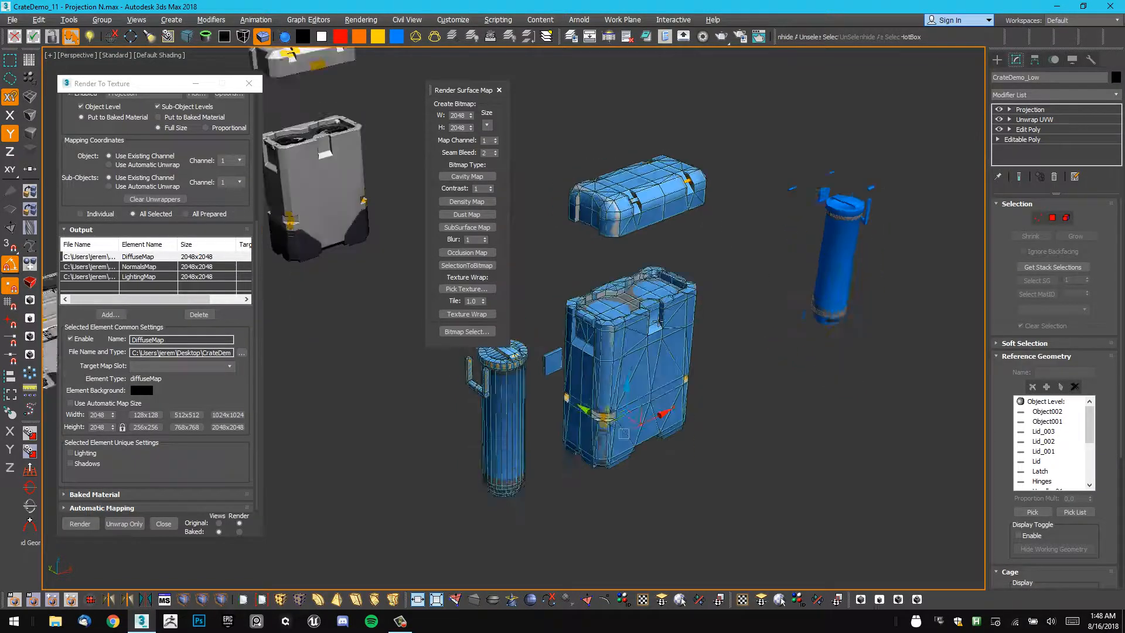
shift+drag(653, 413, 353, 533)
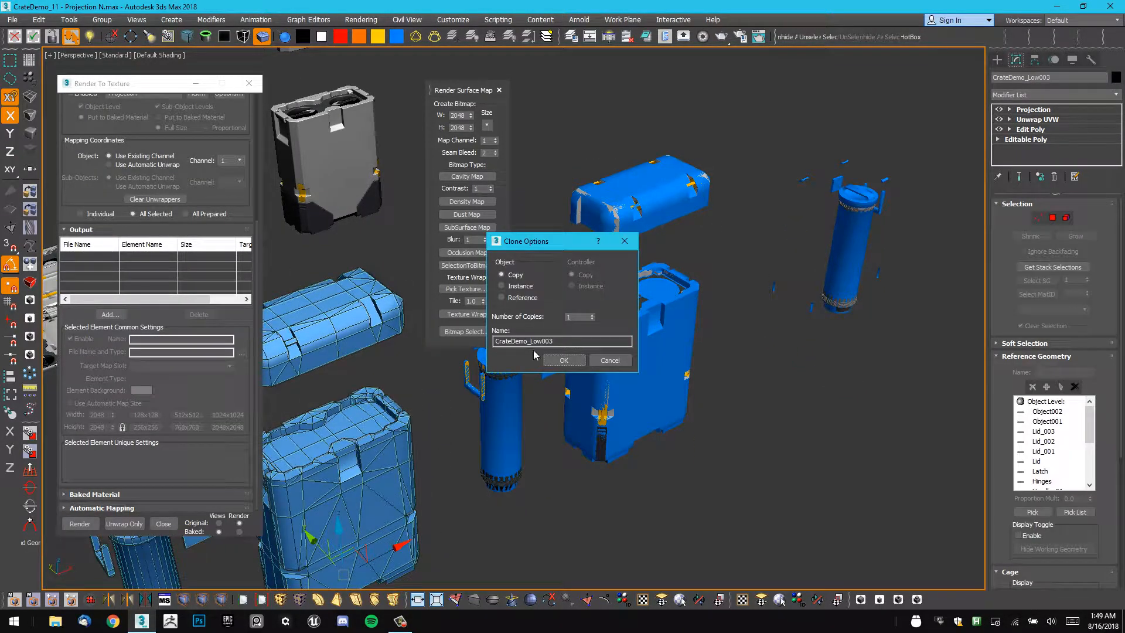
click(556, 358)
mouse_move(508, 421)
middle_down()
mouse_move(588, 331)
mouse_move(621, 335)
middle_up()
right_click(615, 349)
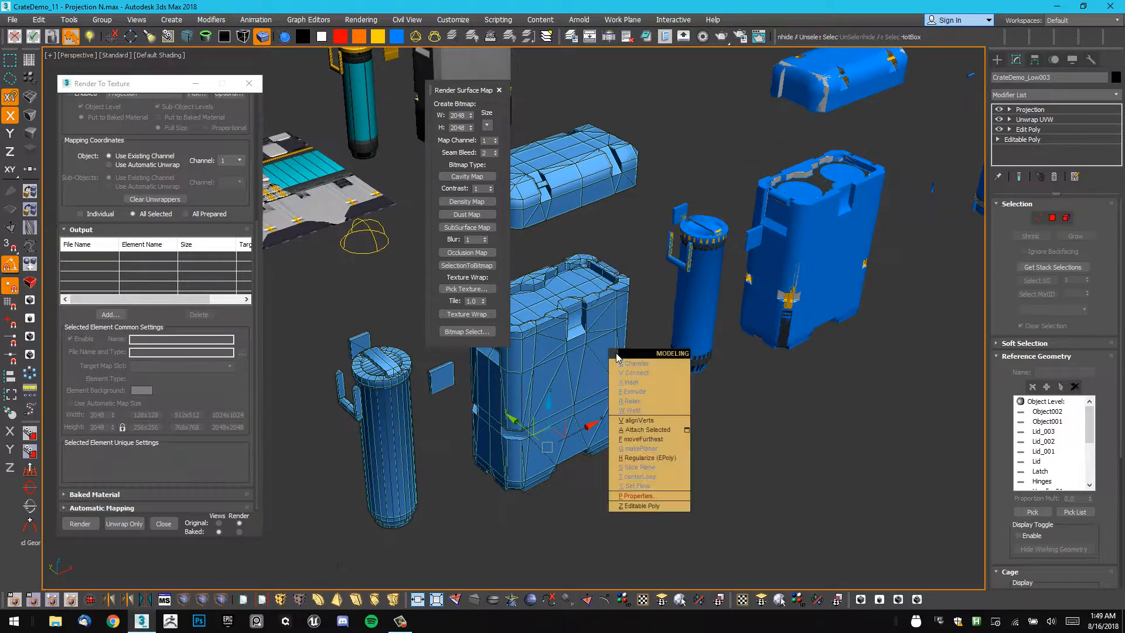
click(636, 505)
alt+middle_drag(564, 368, 600, 388)
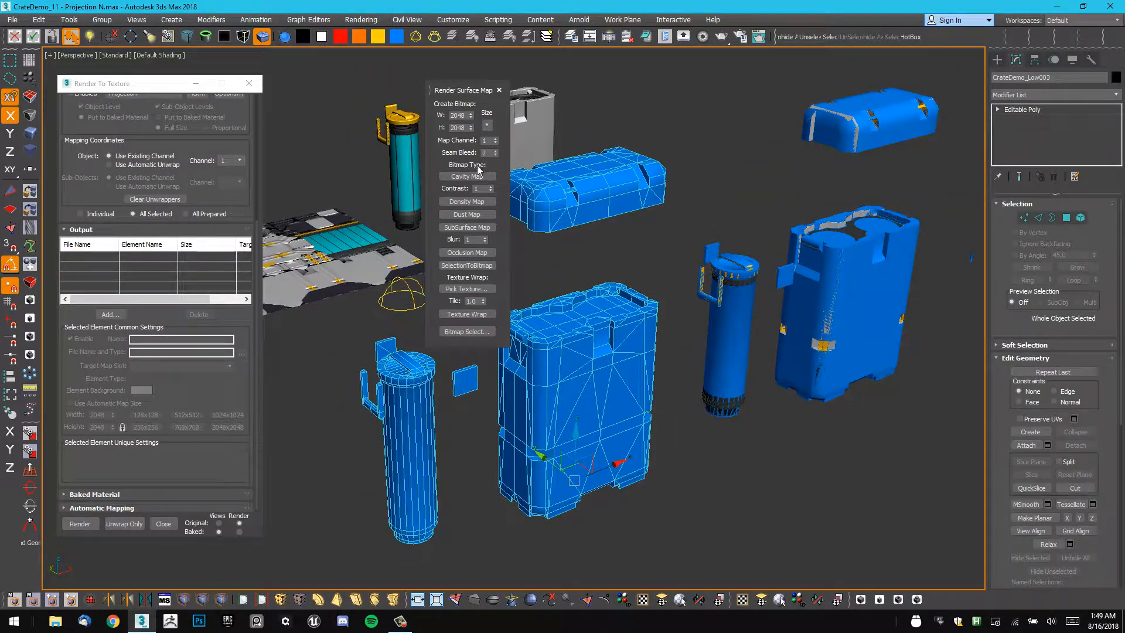
Render a Dust Map preview of the collapsed clone, examine its layout and compare it with the textured crate.
click(484, 214)
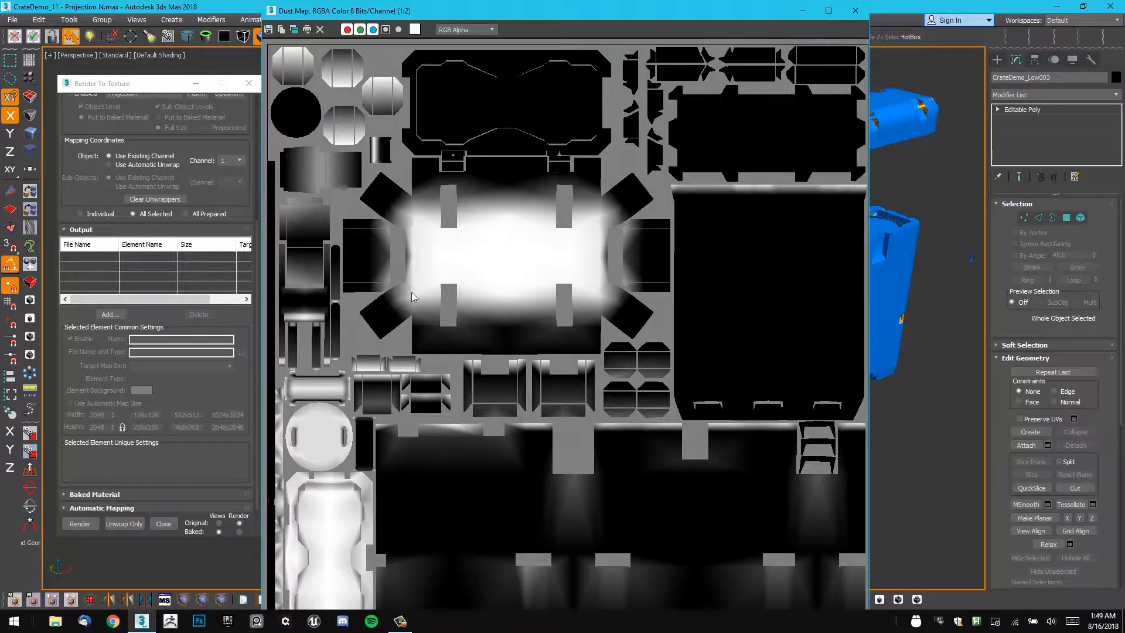
scroll(496, 296, down, 1)
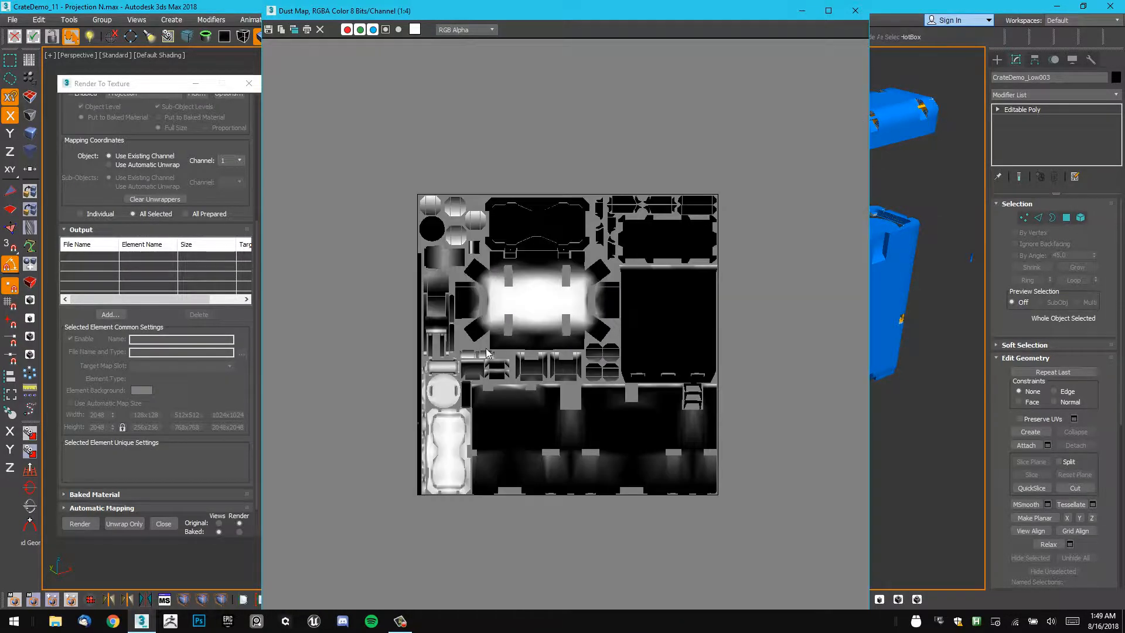
click(855, 11)
middle_drag(527, 211, 643, 390)
scroll(635, 286, up, 5)
middle_drag(636, 284, 738, 287)
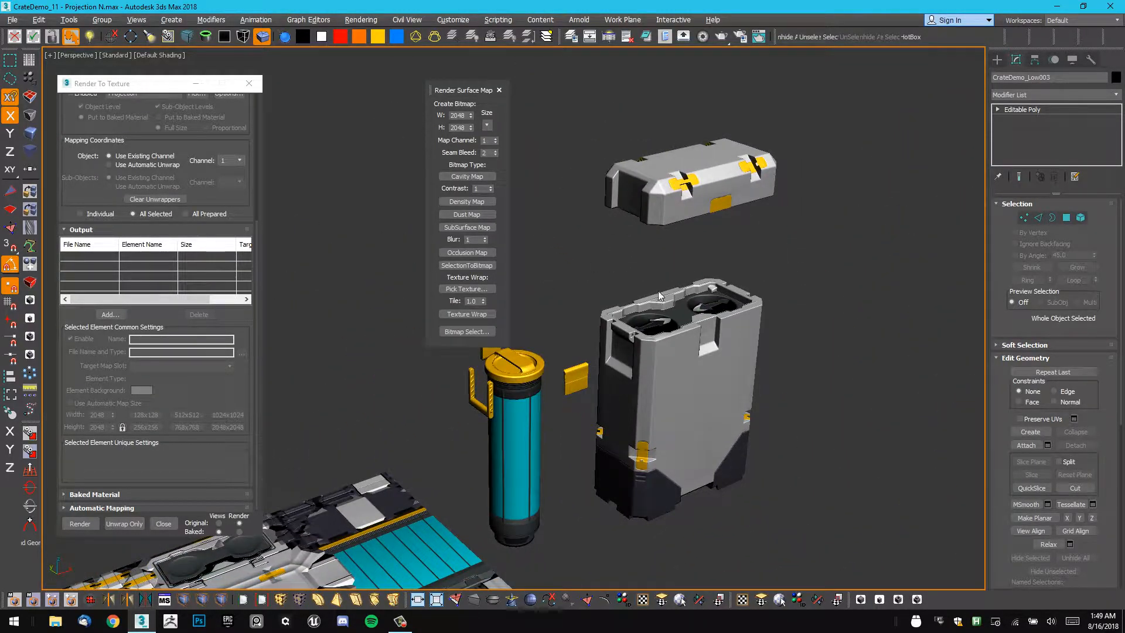
scroll(659, 296, down, 5)
middle_drag(784, 454, 744, 391)
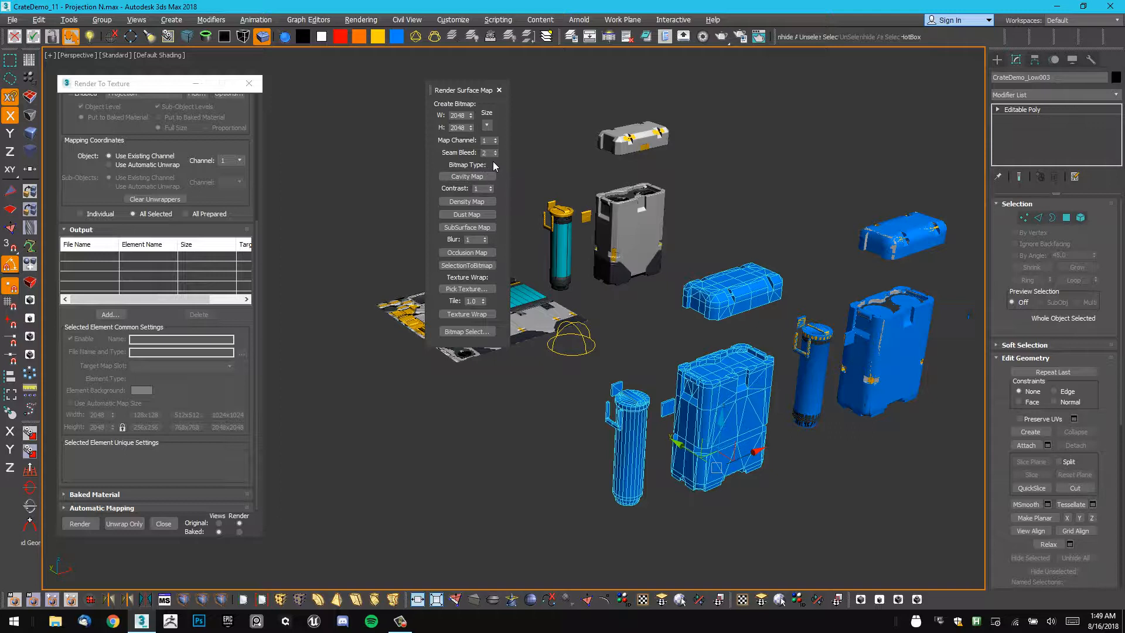
Render a Dust Map of the collapsed crate clone and start saving the image to the CrateDemo maps folder.
click(475, 215)
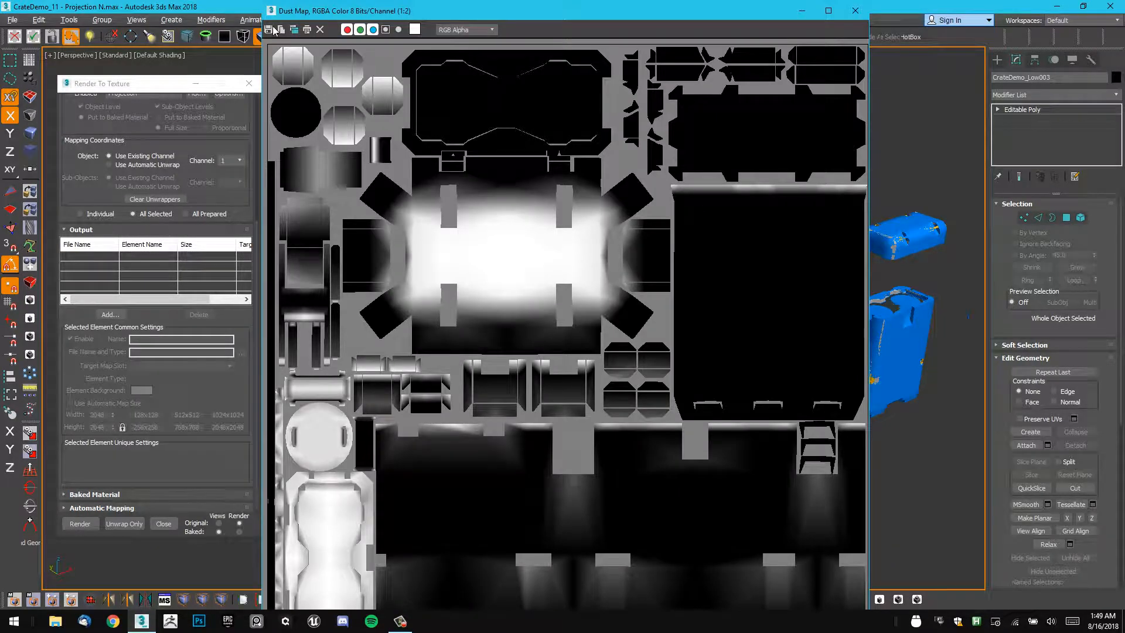
click(274, 32)
click(407, 48)
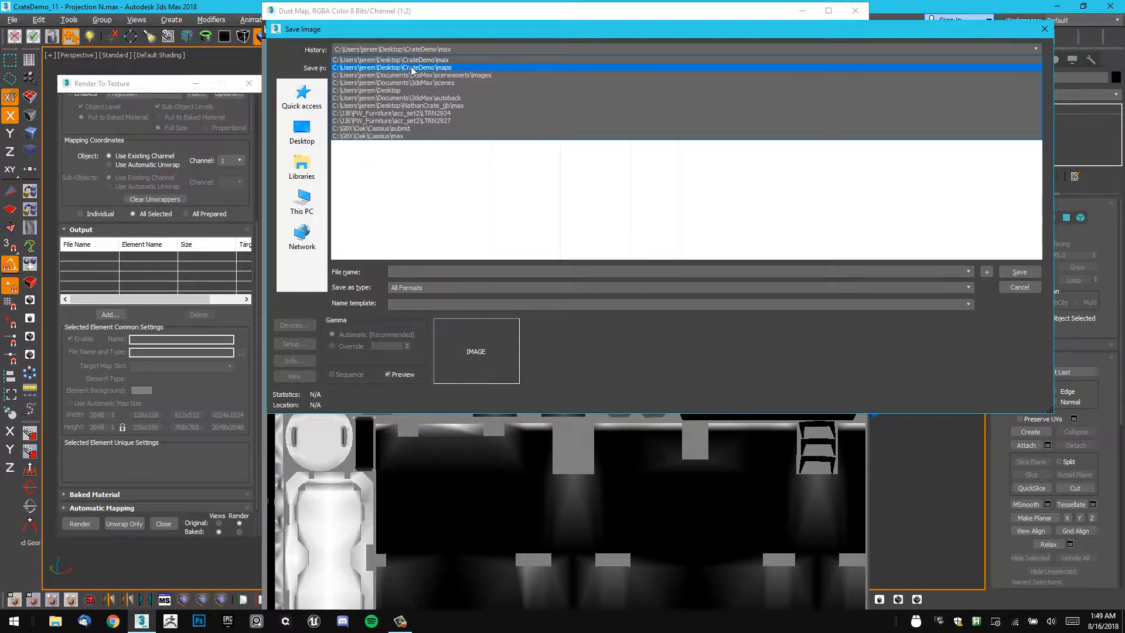
click(410, 69)
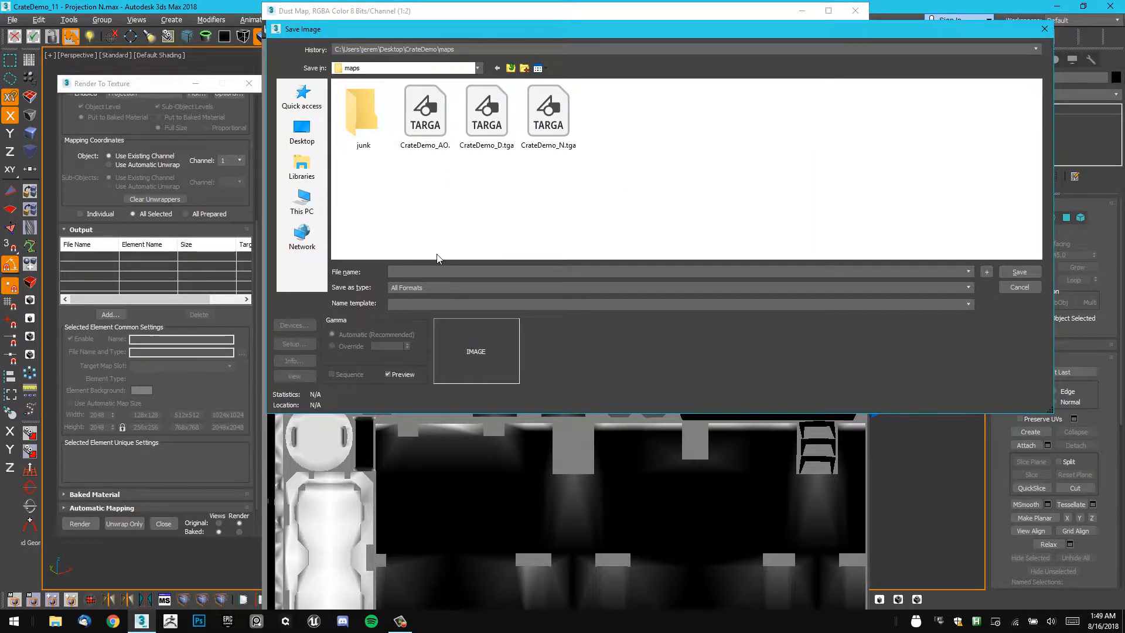
Save the Dust Map as the Targa file CrateDemo_Dust and close its preview window.
text(CrateDemo_)
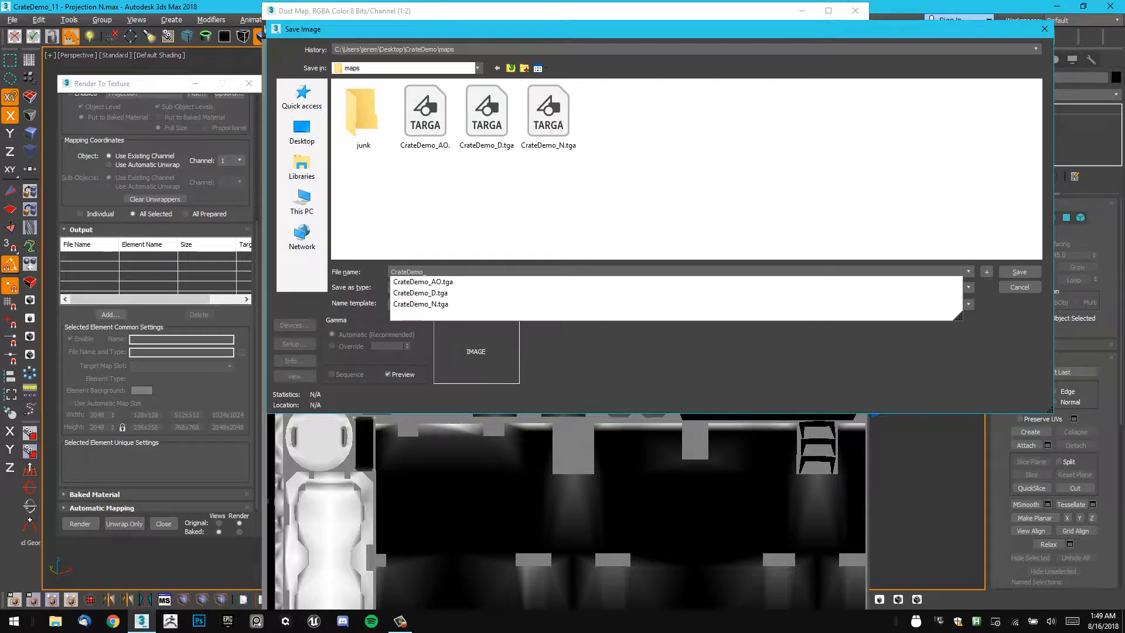
text(C)
key(BackSpace)
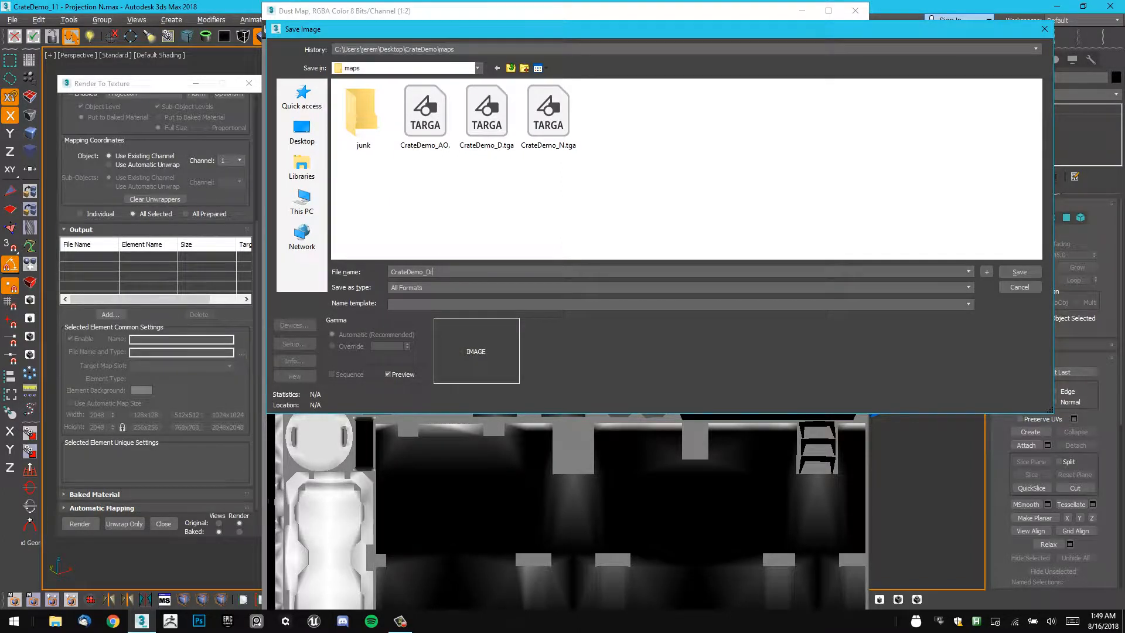
text(ust)
key(Tab)
key(t)
key(Return)
key(Return)
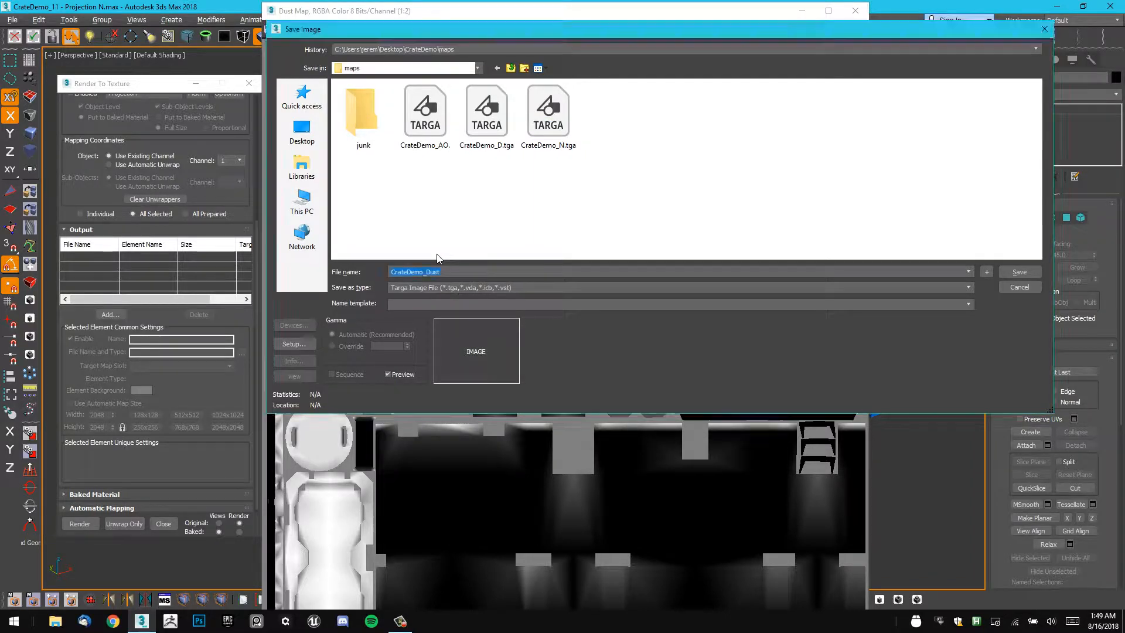
click(855, 10)
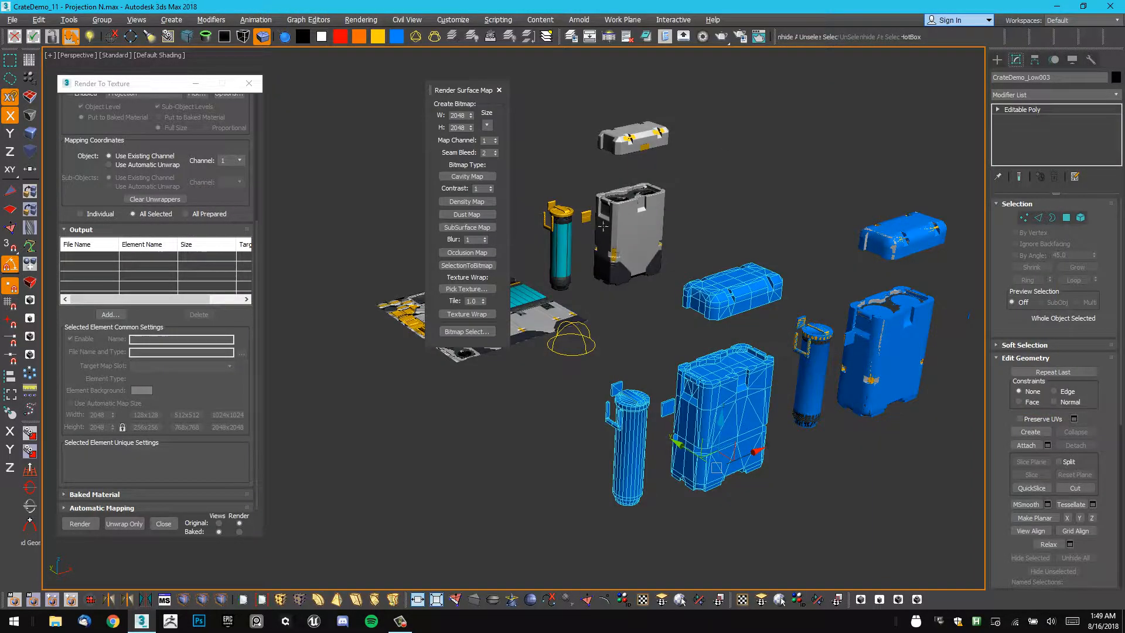
Select the textured low-poly crate and disable the Bump map of material 12 - Default.
scroll(651, 181, up, 5)
click(652, 181)
click(625, 229)
scroll(625, 227, up, 3)
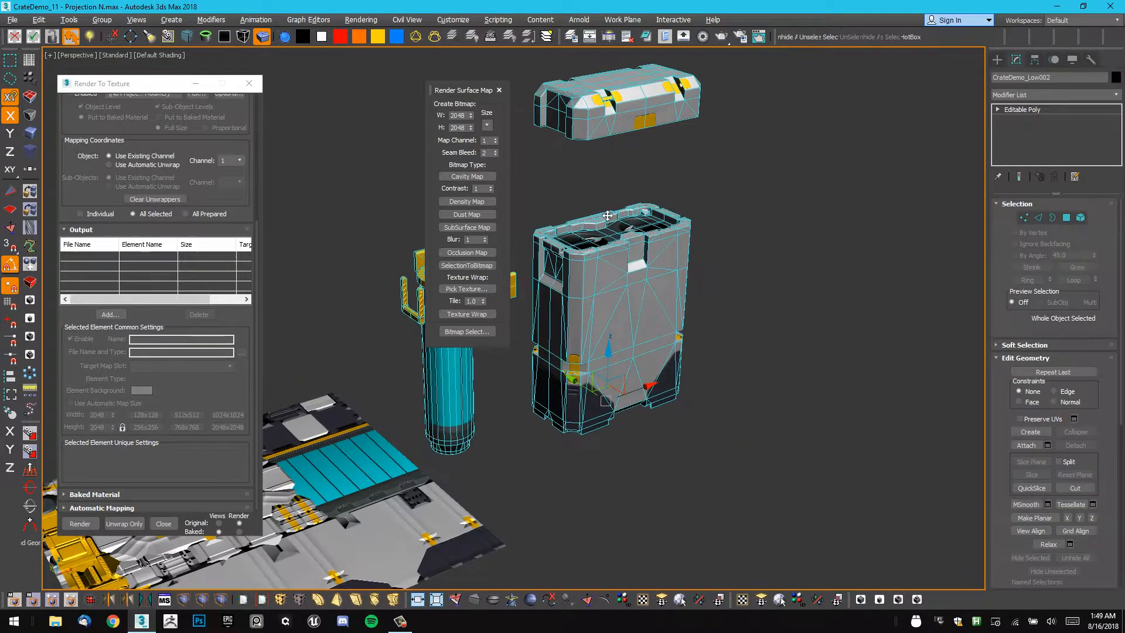
key(m)
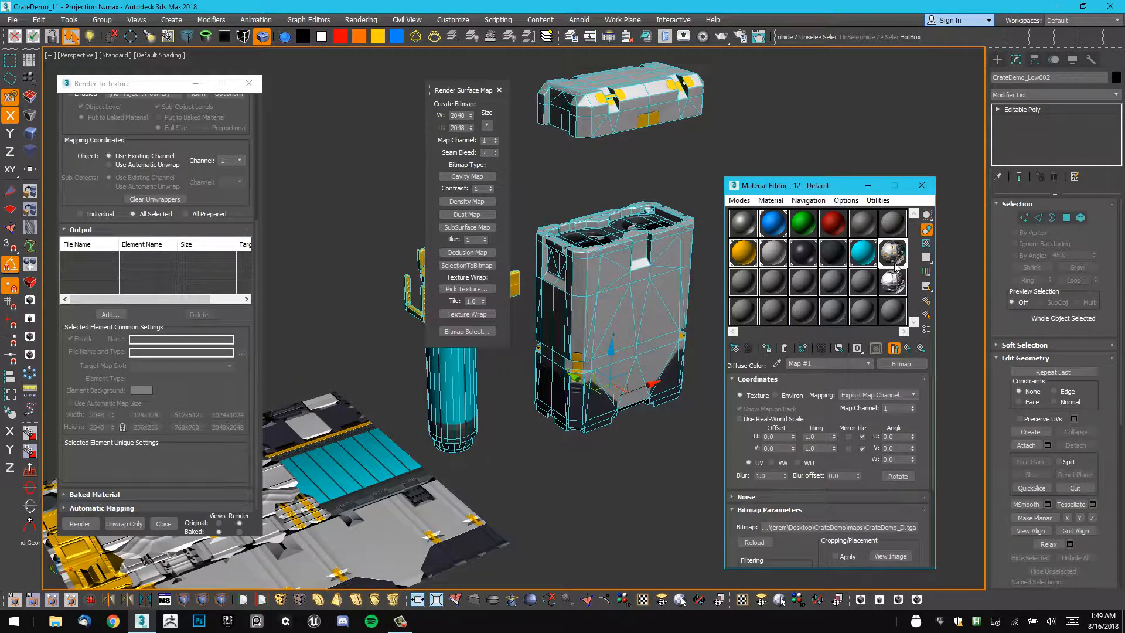
click(907, 348)
scroll(827, 415, down, 4)
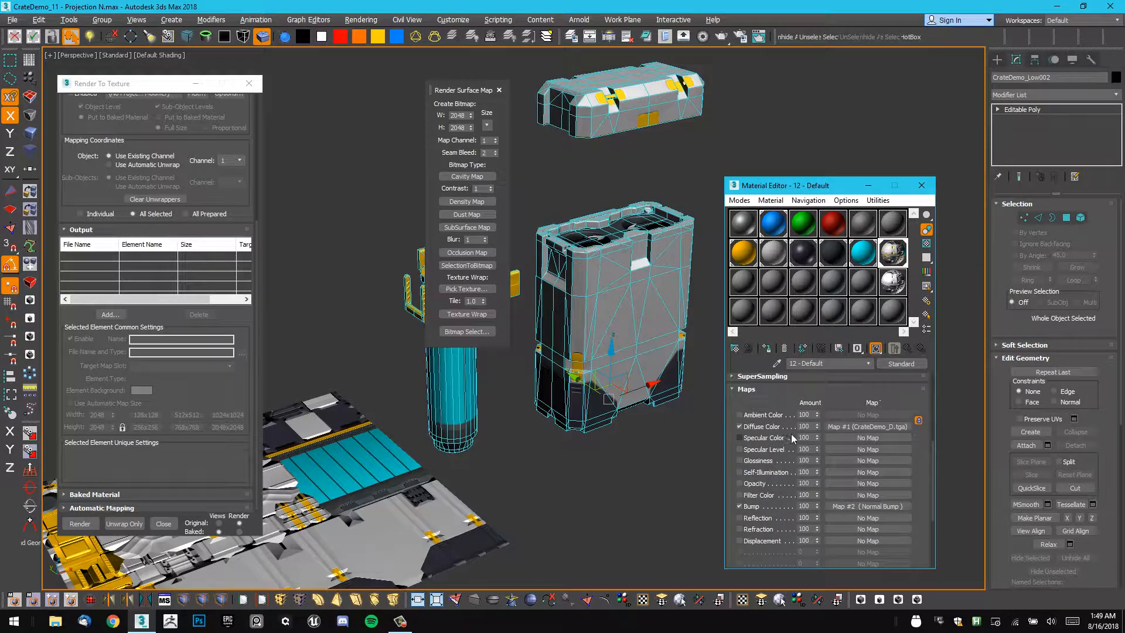
click(740, 507)
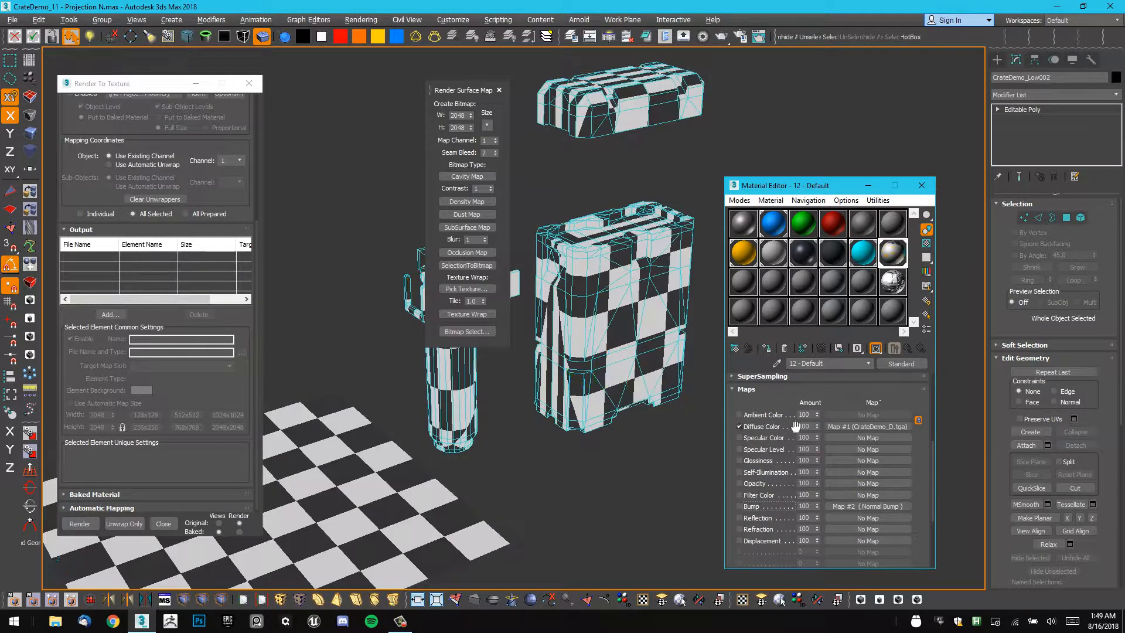
Replace the material's Diffuse Color bitmap with CrateDemo_Dust.tga and apply the material to the textured crate.
click(857, 426)
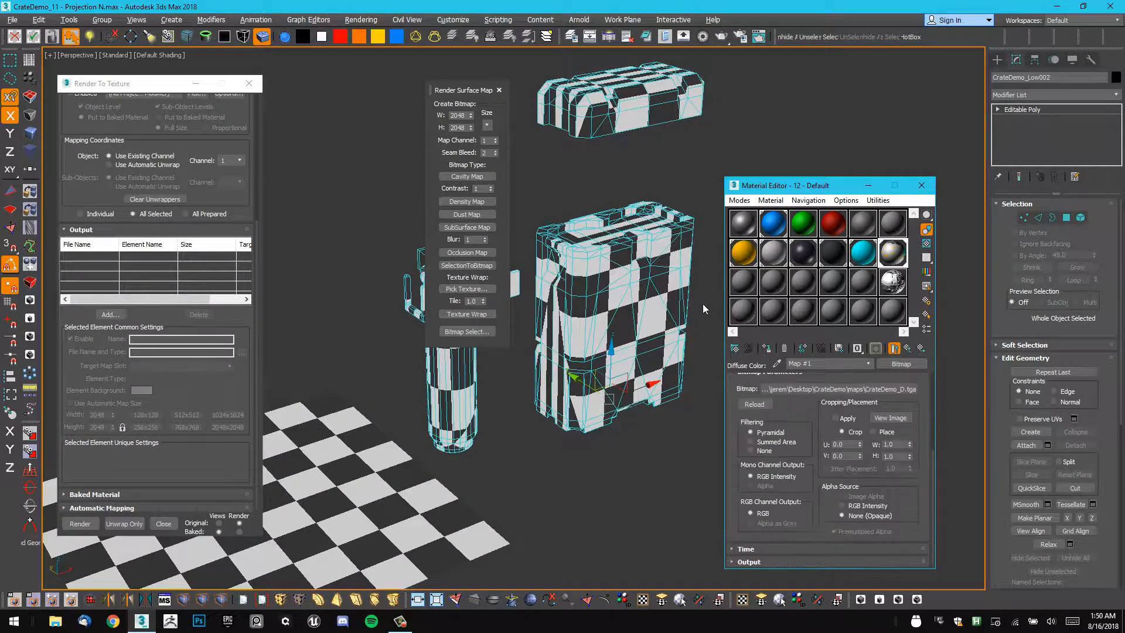
click(791, 388)
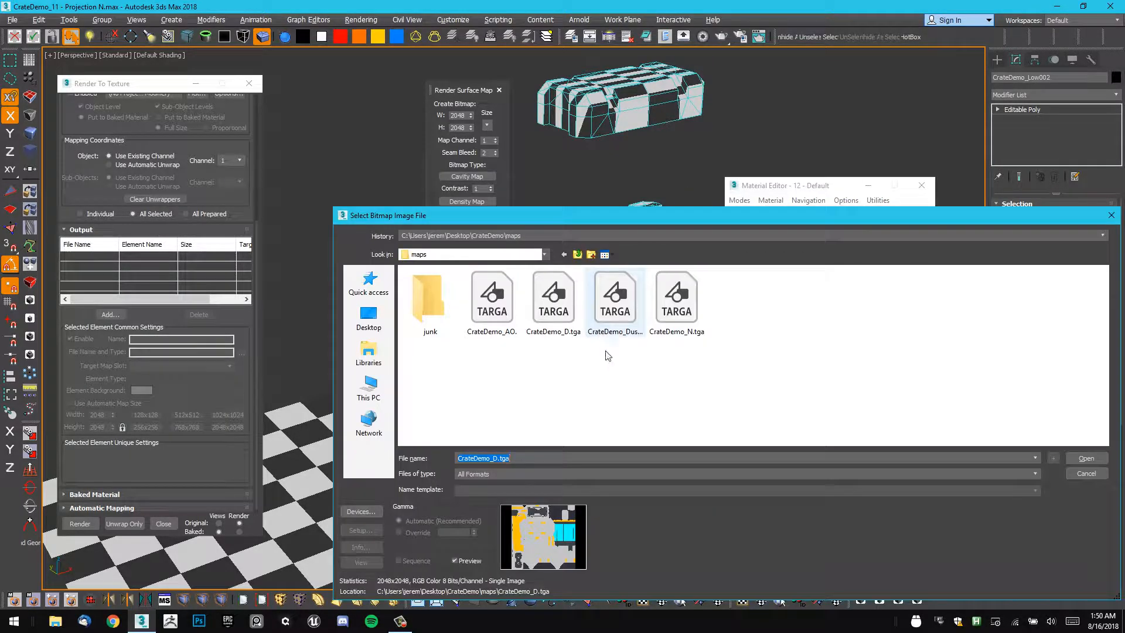
double_click(615, 299)
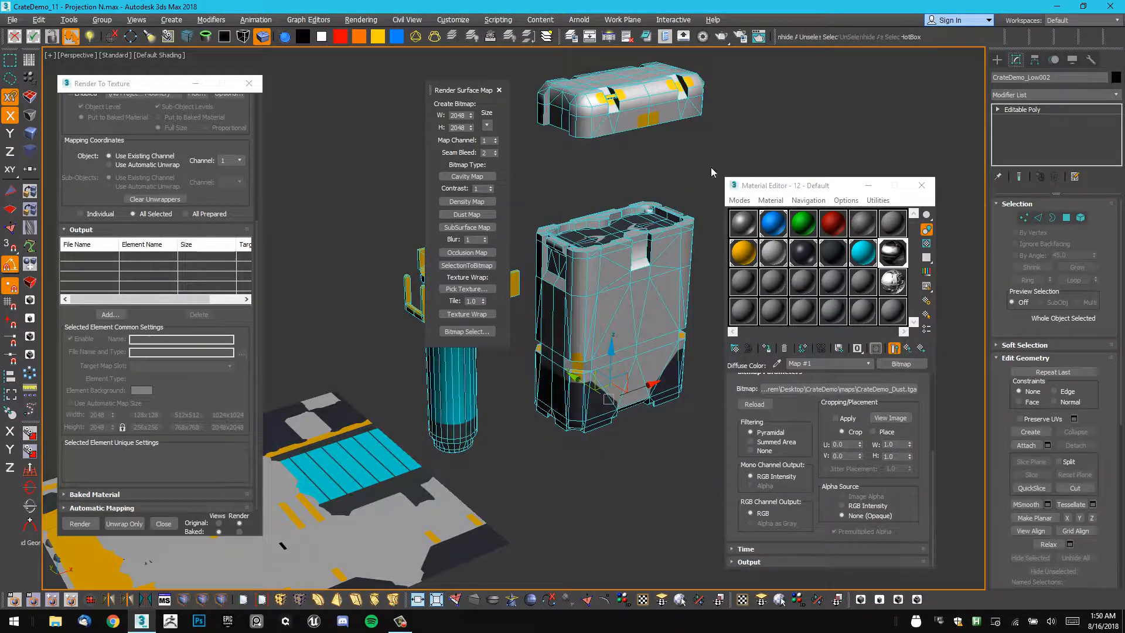
drag(898, 241, 641, 283)
Set the 12 - Default material's Self-Illumination to 100 and its Specular Level to 0.
alt+middle_drag(640, 284, 632, 307)
click(653, 173)
scroll(650, 375, up, 5)
alt+middle_drag(650, 382, 663, 320)
click(894, 348)
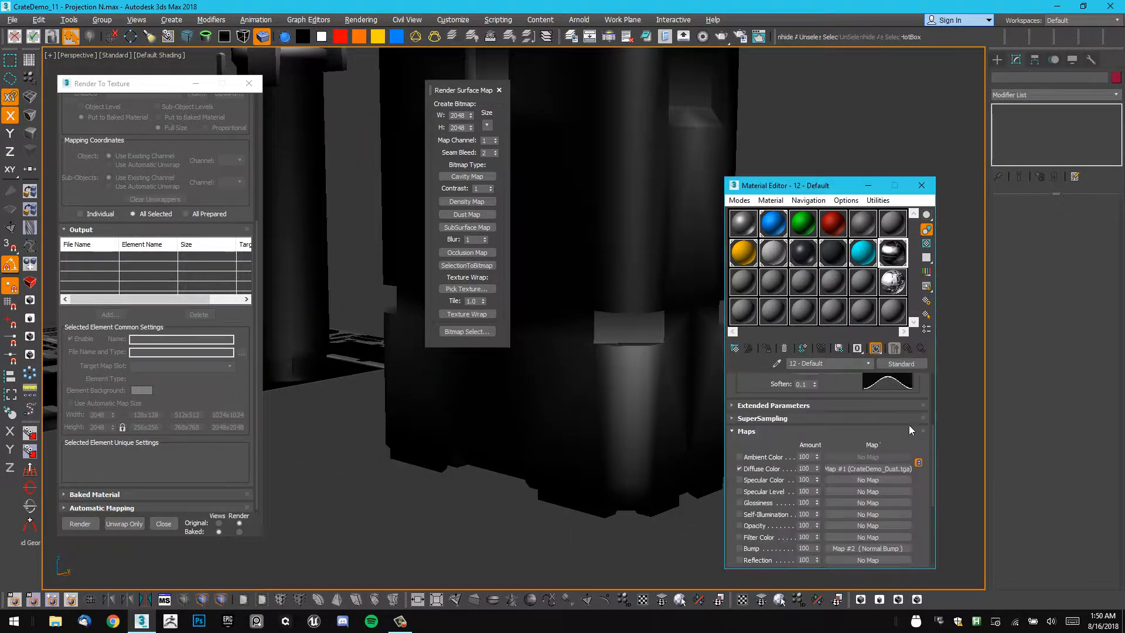
scroll(905, 421, up, 5)
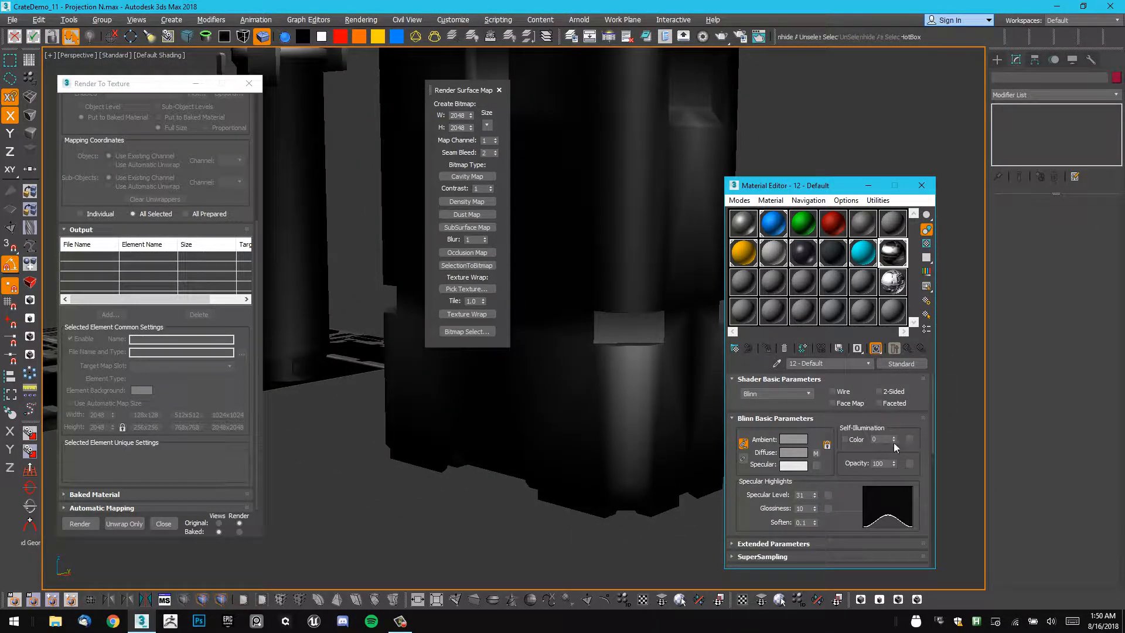
drag(894, 440, 894, 363)
middle_drag(684, 300, 674, 347)
right_click(814, 495)
Examine the dust shading on the crate's top rim, sides and canister, with the Render Surface Map dialog moved aside.
alt+middle_drag(641, 445, 498, 375)
drag(461, 107, 800, 70)
alt+middle_drag(512, 230, 436, 220)
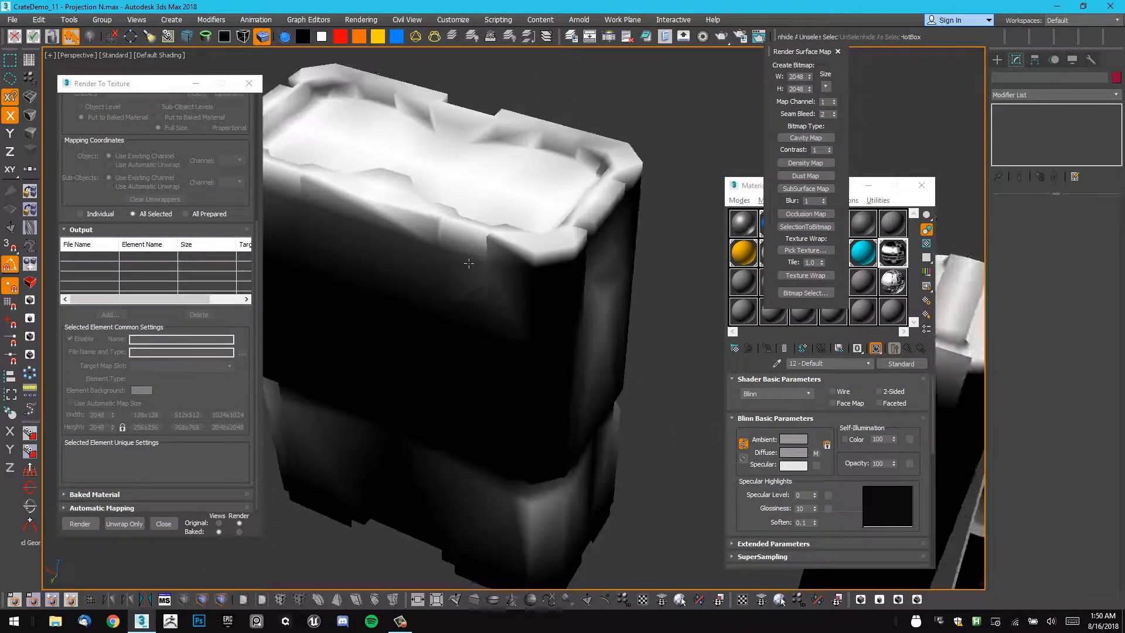
alt+middle_drag(522, 206, 344, 249)
scroll(532, 236, down, 2)
alt+middle_drag(533, 236, 625, 168)
click(579, 231)
middle_drag(579, 232, 549, 175)
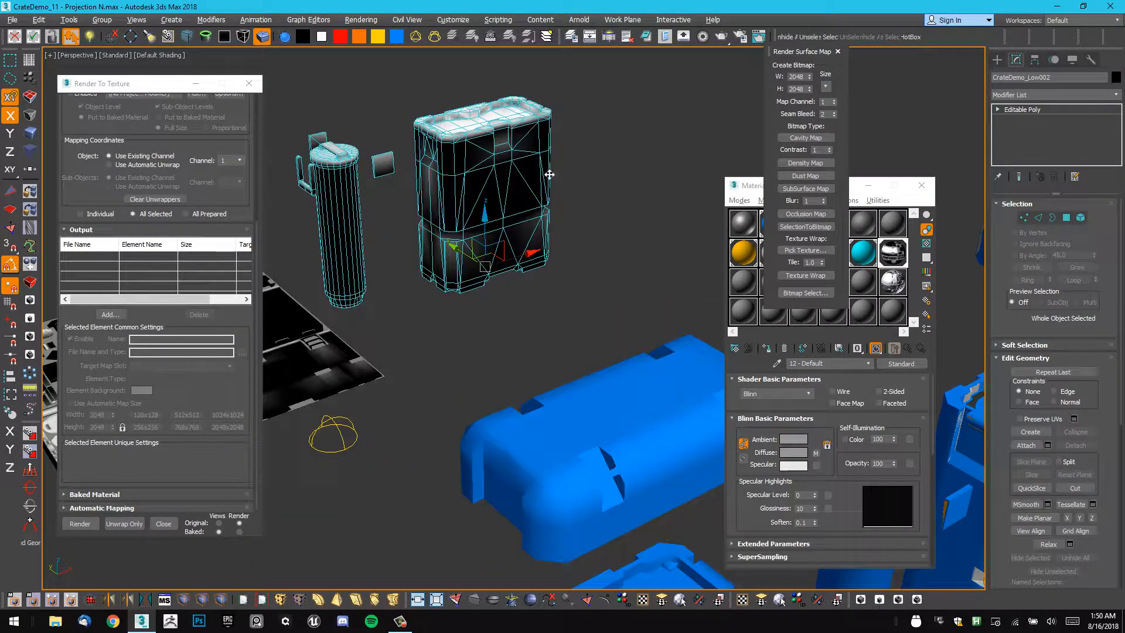
click(583, 199)
alt+middle_drag(564, 317, 469, 227)
scroll(568, 216, down, 5)
Close the Render Surface Map dialog and clear the blue low-poly crates from view to expose the high-poly crate.
click(922, 185)
key(m)
click(838, 51)
scroll(469, 227, up, 2)
middle_drag(463, 226, 503, 231)
click(484, 315)
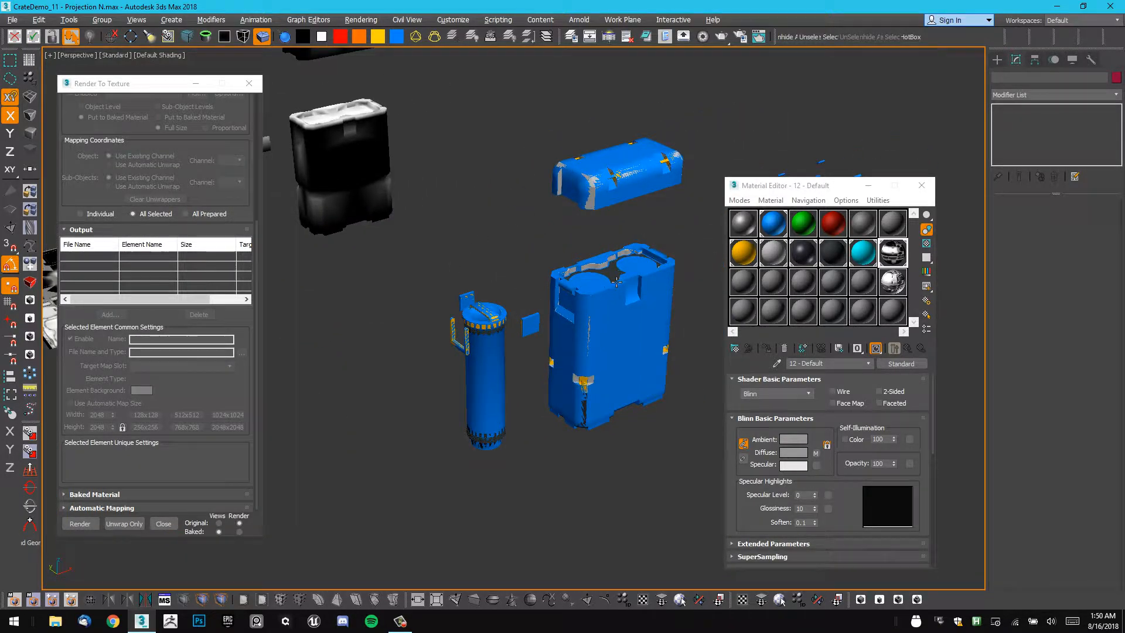
middle_drag(630, 246, 539, 265)
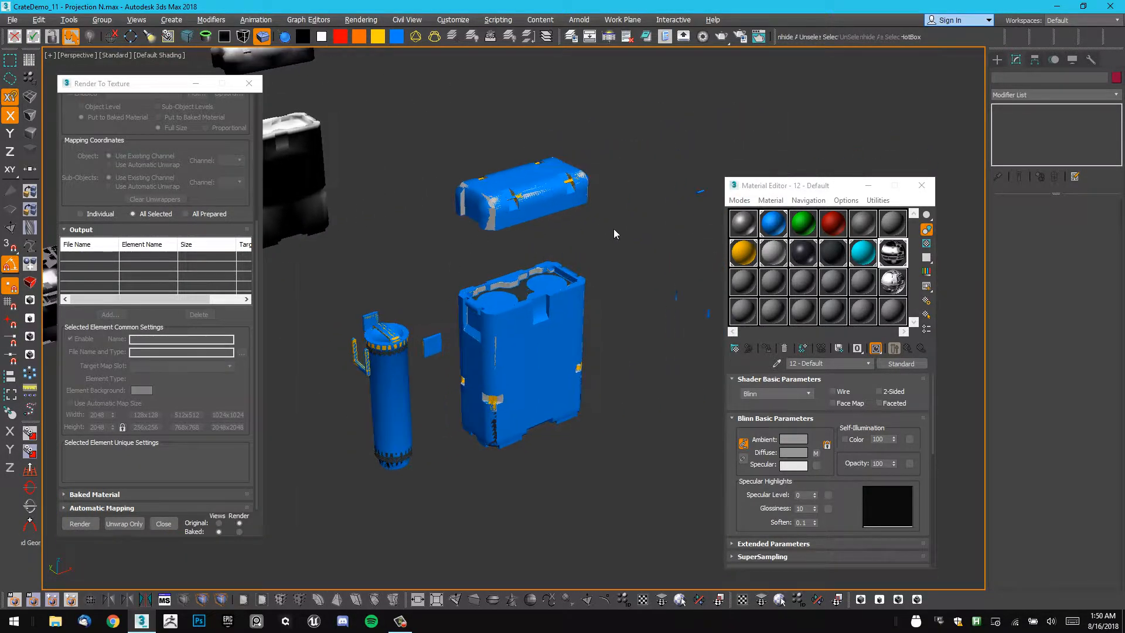
click(553, 309)
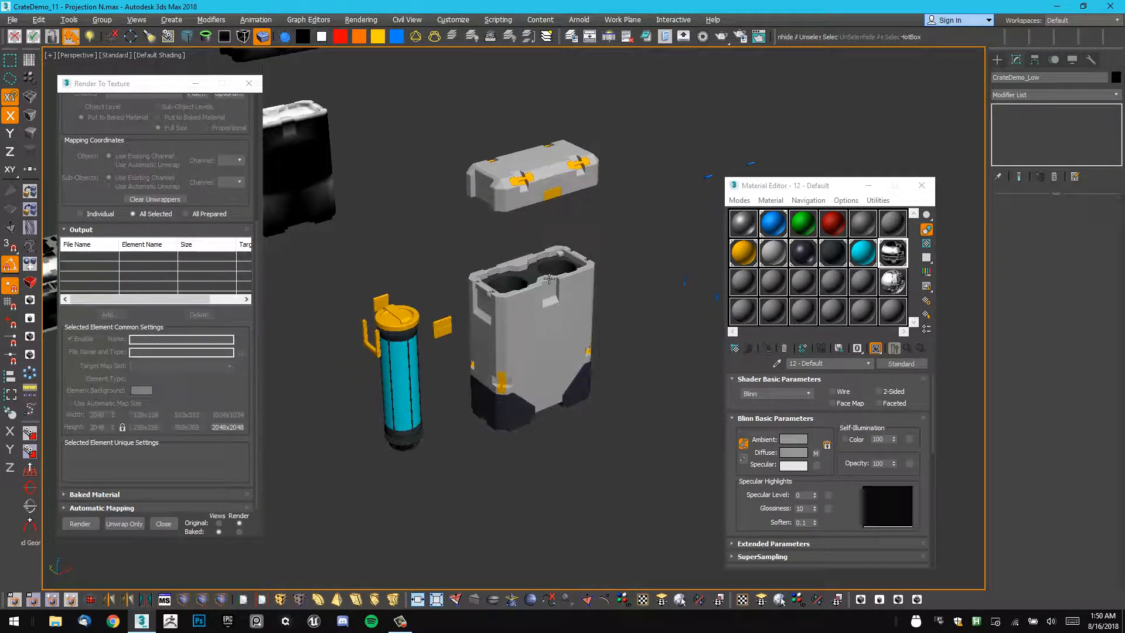
click(625, 148)
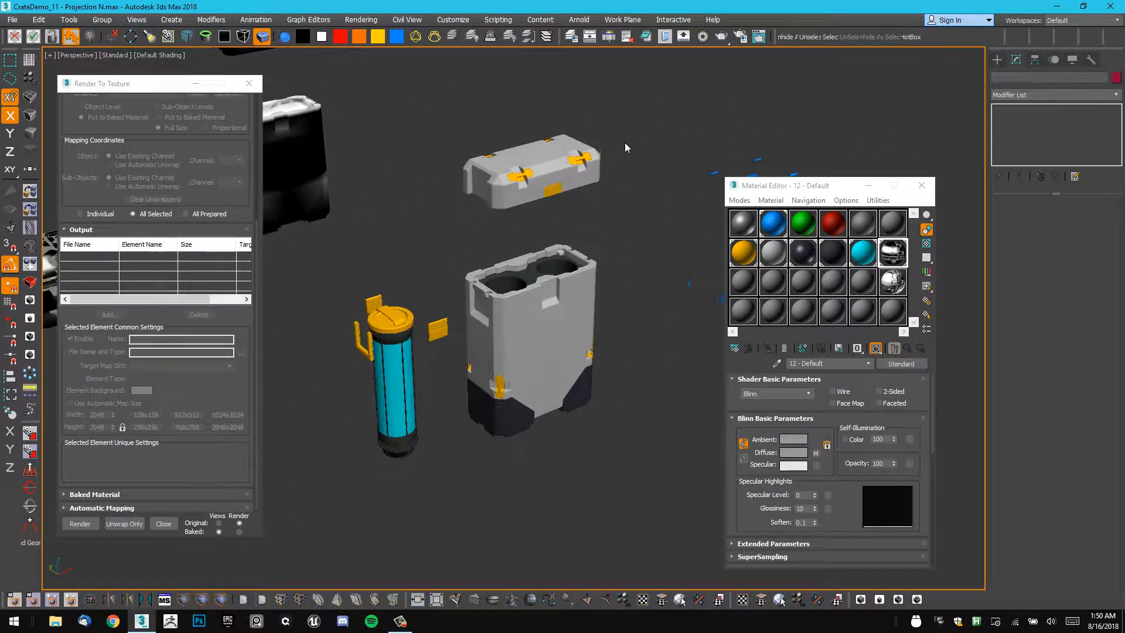
Select all parts of the high-poly crate and assign the unused material 13 - Default to them.
click(743, 281)
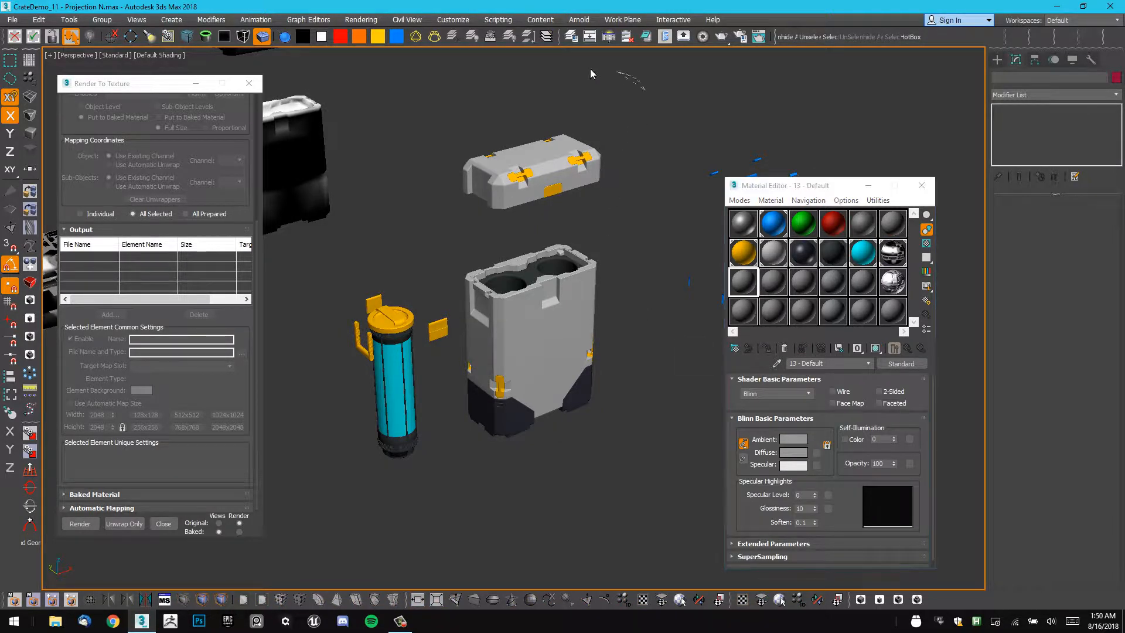
drag(342, 412, 594, 281)
drag(615, 232, 623, 426)
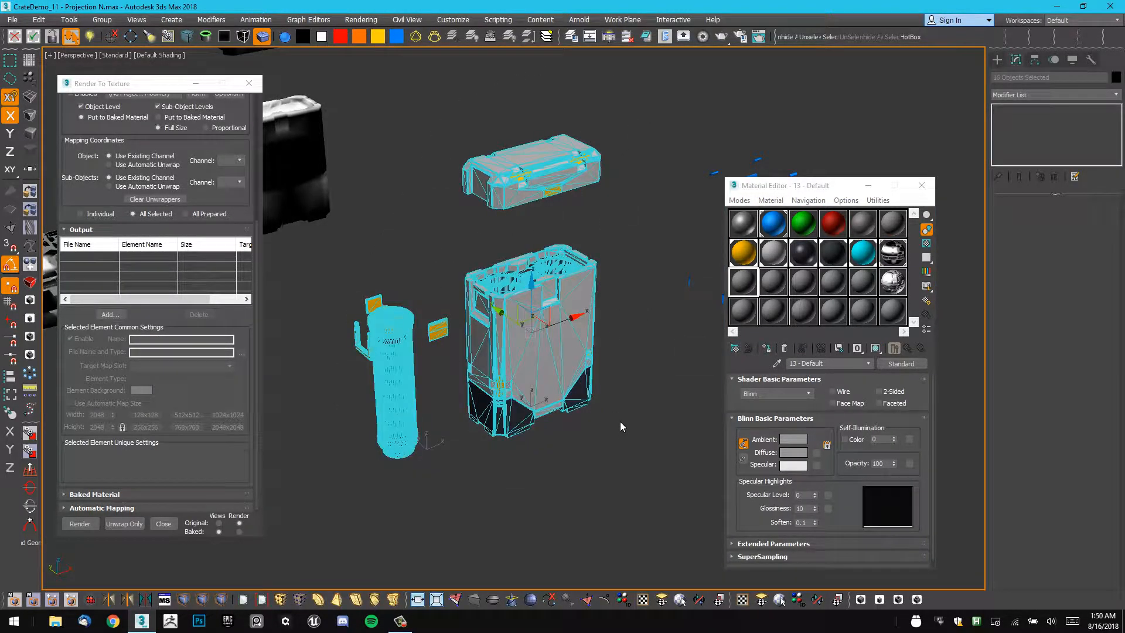
middle_drag(584, 273, 666, 269)
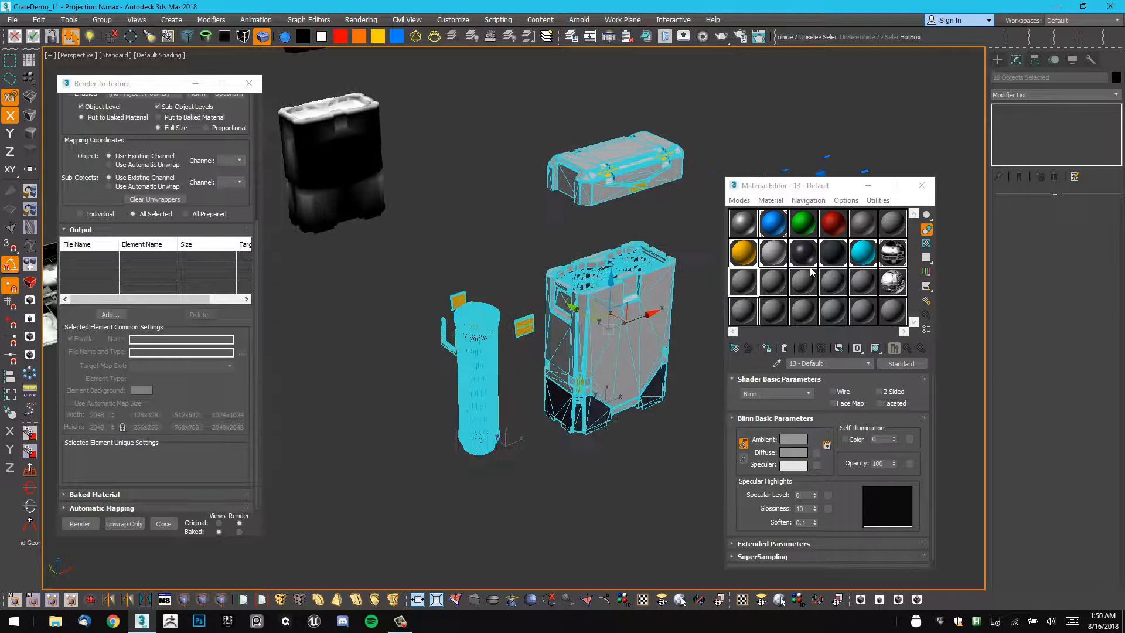
click(743, 281)
click(766, 348)
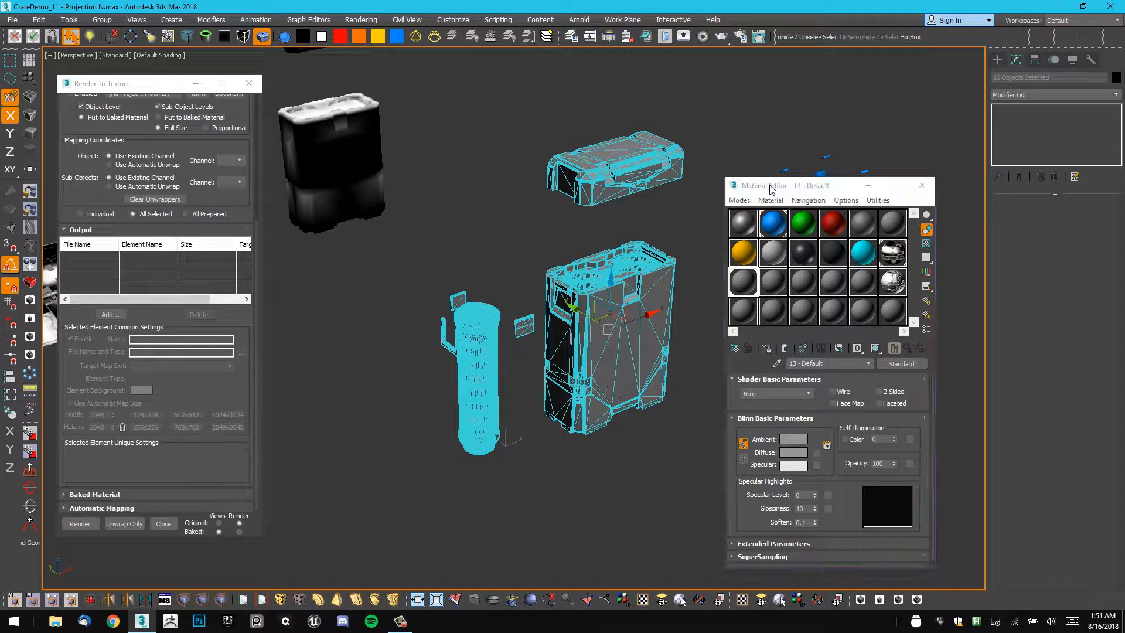
Add a Falloff map to the Diffuse channel of material 13 - Default.
drag(770, 186, 803, 170)
drag(875, 467, 874, 462)
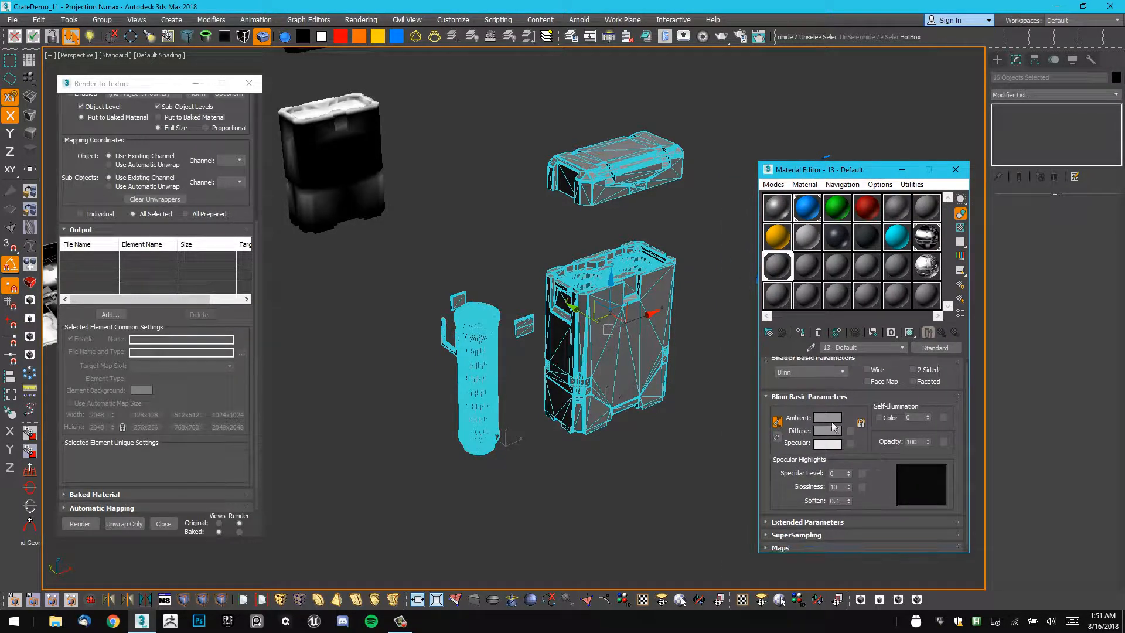
click(850, 430)
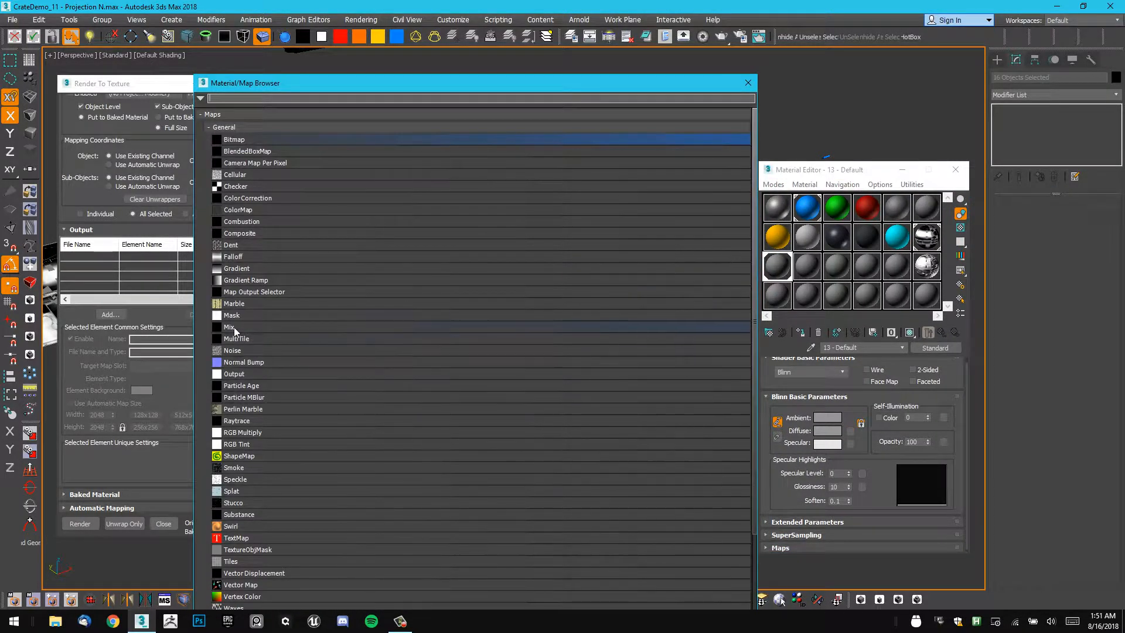
double_click(234, 256)
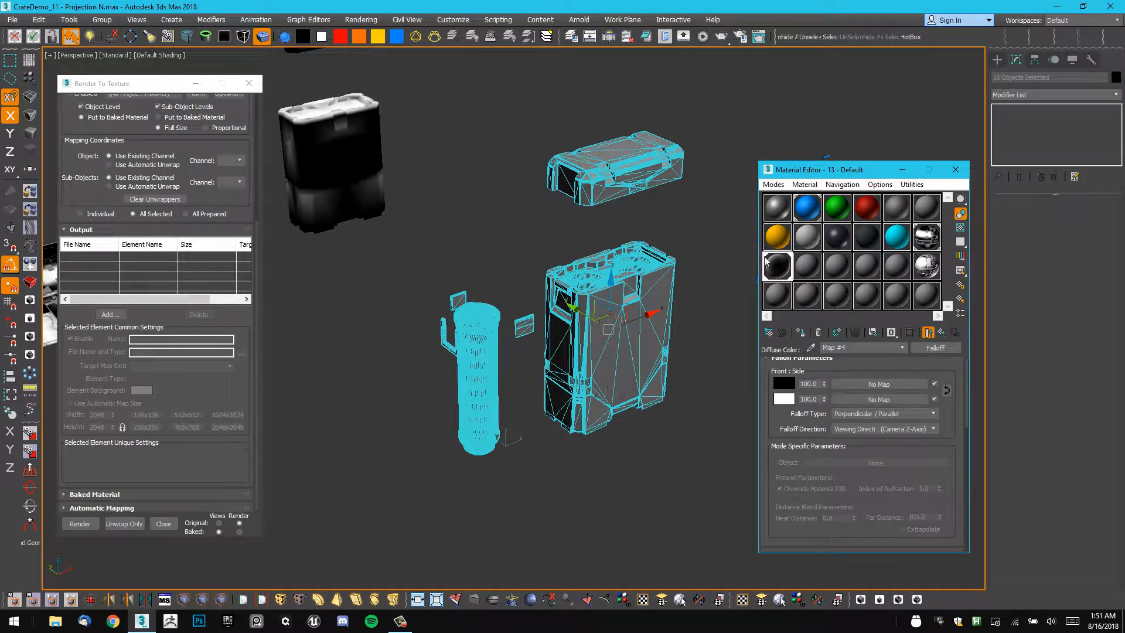
Set the Falloff to type Towards / Away along the World Z-Axis, swap its two colors and return to the parent material.
click(850, 427)
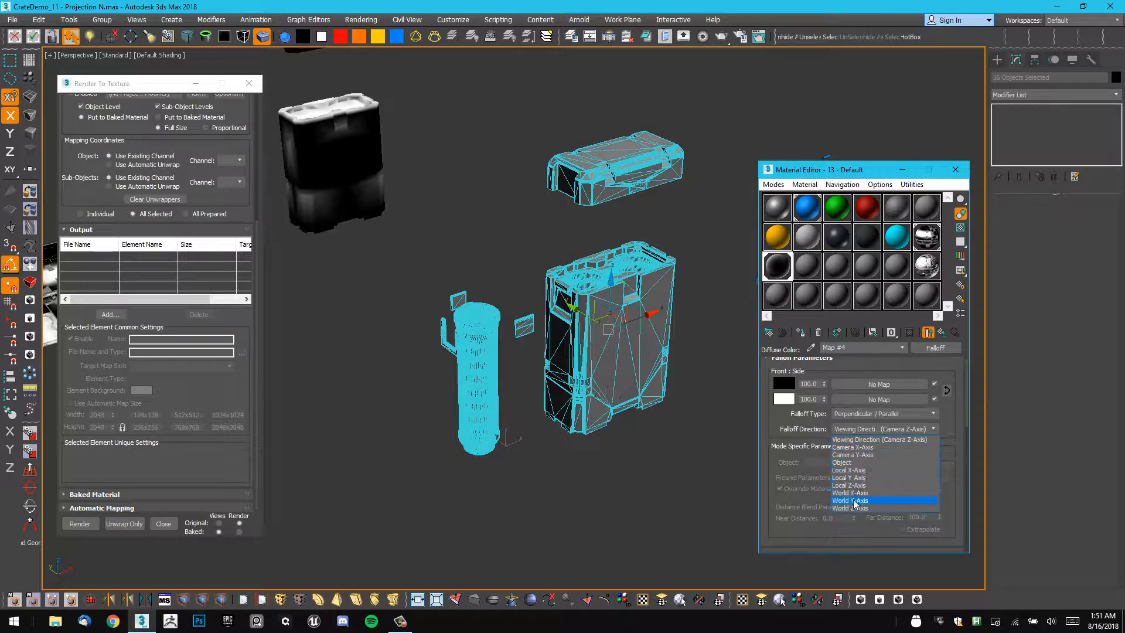
click(873, 415)
click(873, 414)
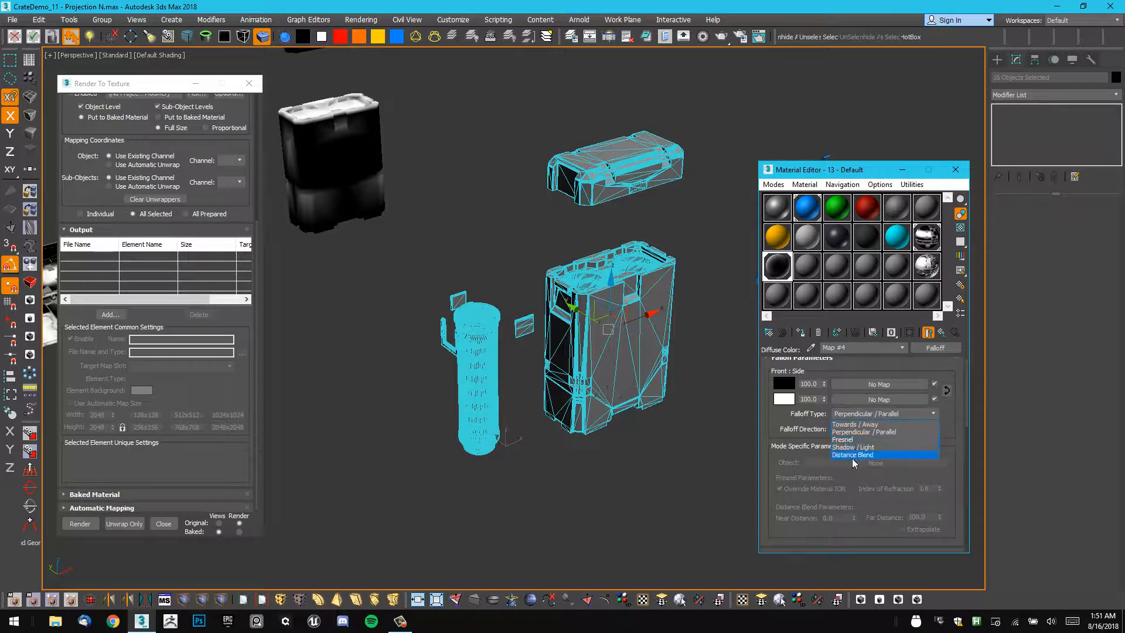
click(868, 424)
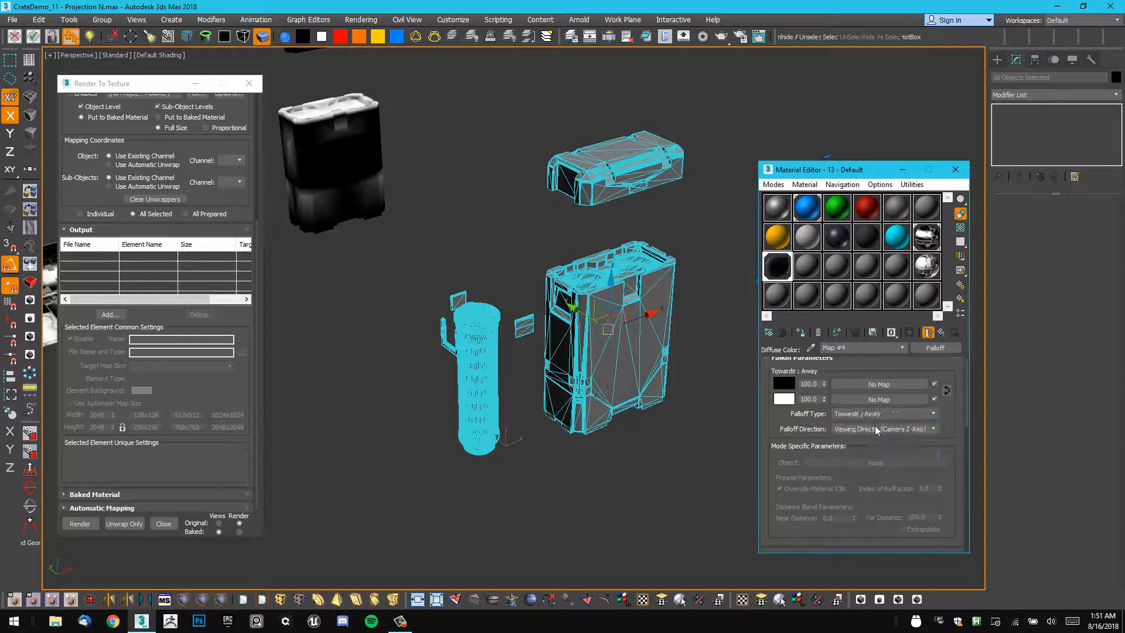
click(875, 430)
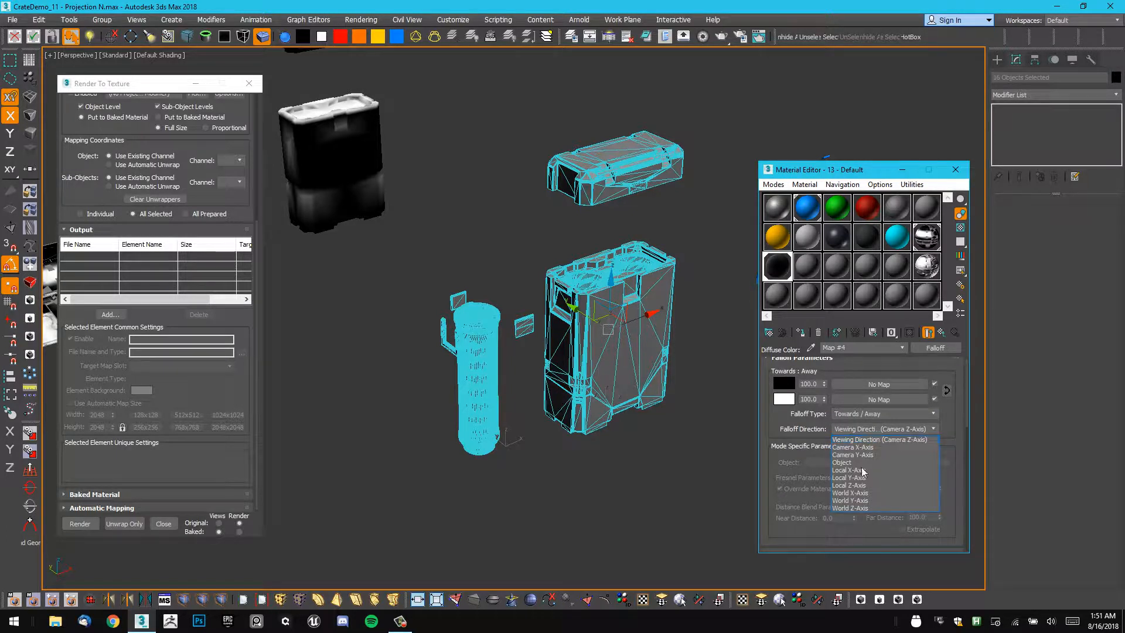
click(855, 508)
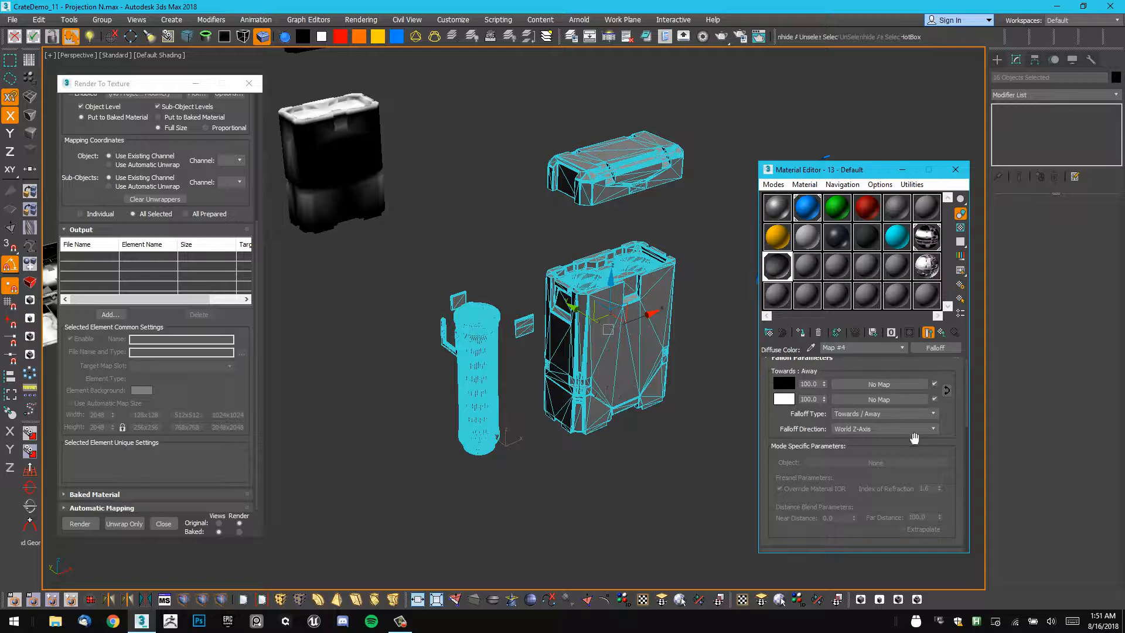
click(945, 390)
click(942, 333)
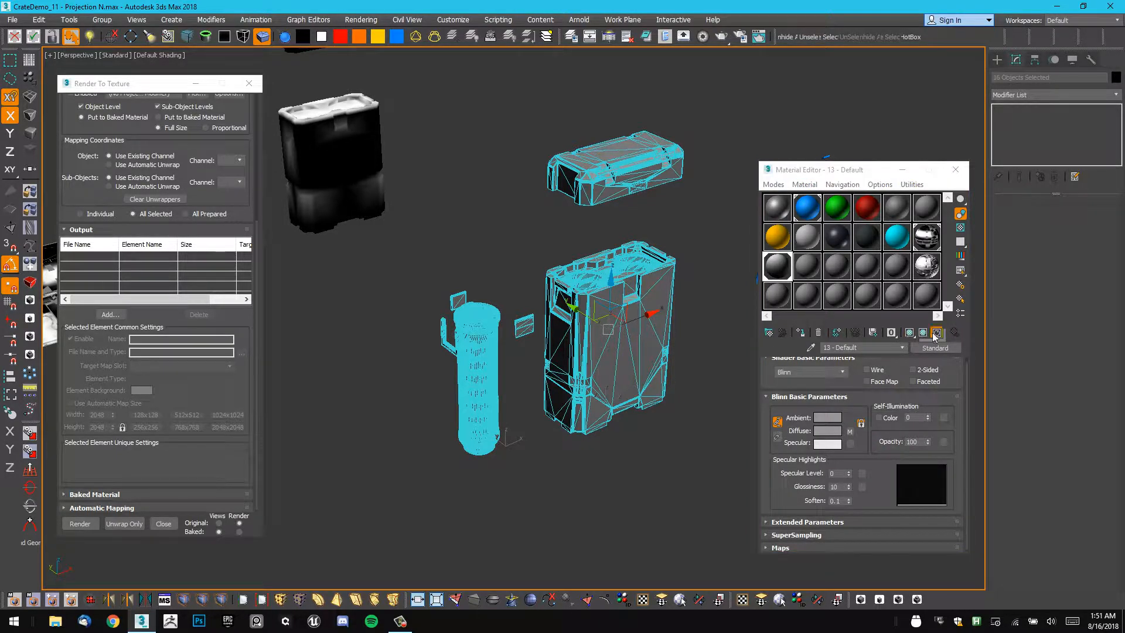
Show material 13 - Default shaded in the viewport and inspect the high-poly crate and canister from below.
click(910, 332)
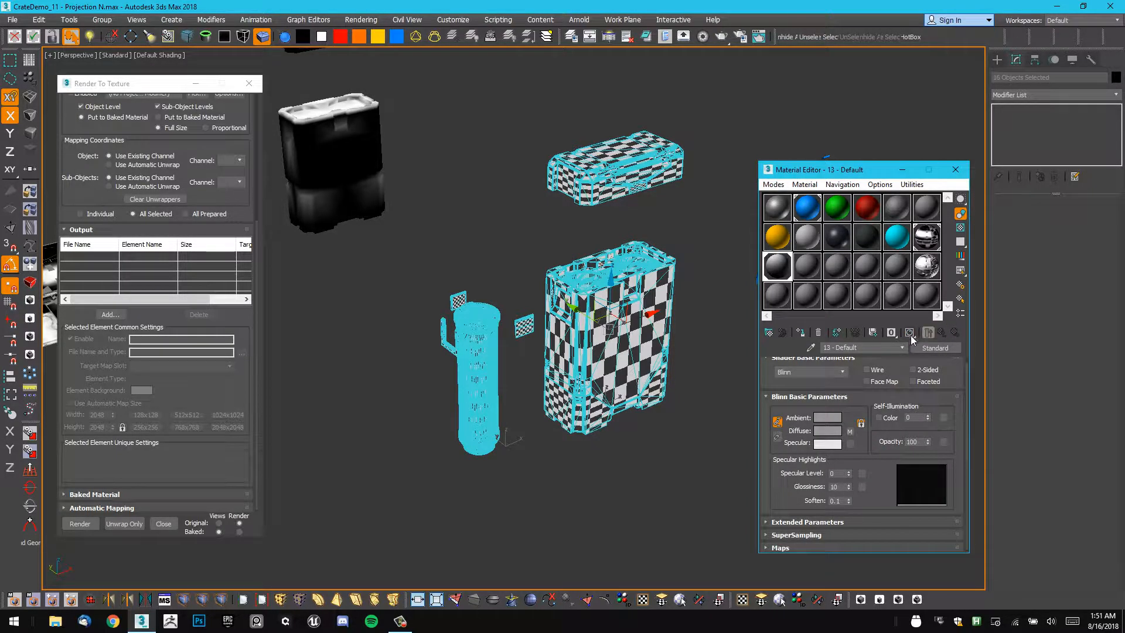
click(634, 461)
alt+middle_drag(693, 294, 673, 196)
click(628, 252)
alt+middle_drag(630, 261, 597, 257)
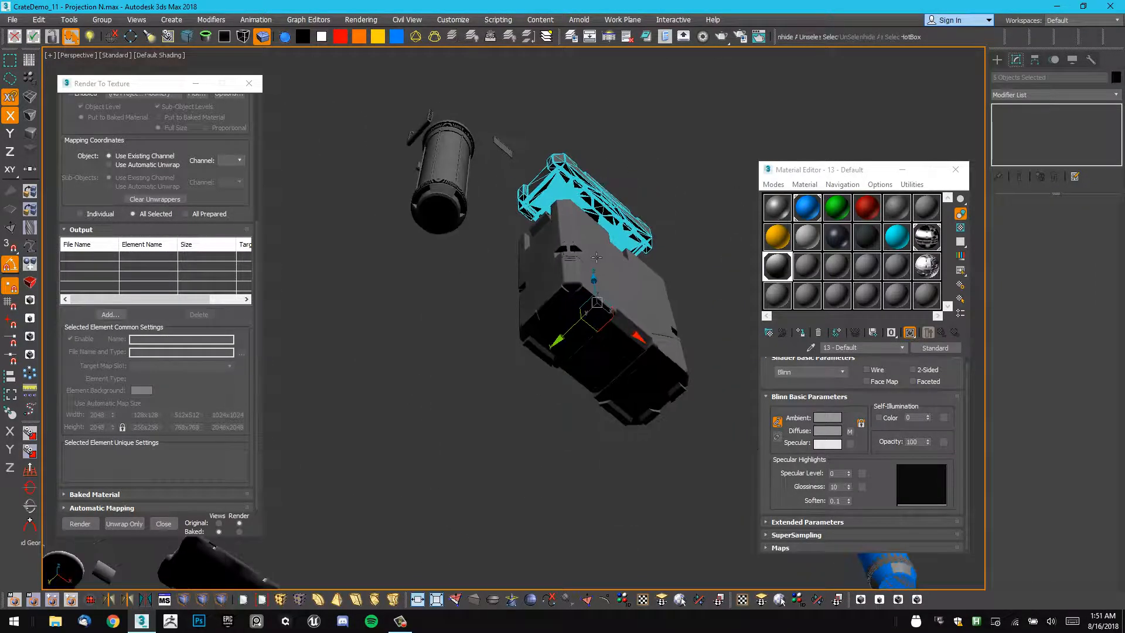
alt+middle_drag(631, 397, 615, 440)
scroll(434, 386, up, 6)
middle_drag(435, 386, 509, 345)
scroll(509, 345, up, 3)
alt+middle_drag(374, 324, 499, 224)
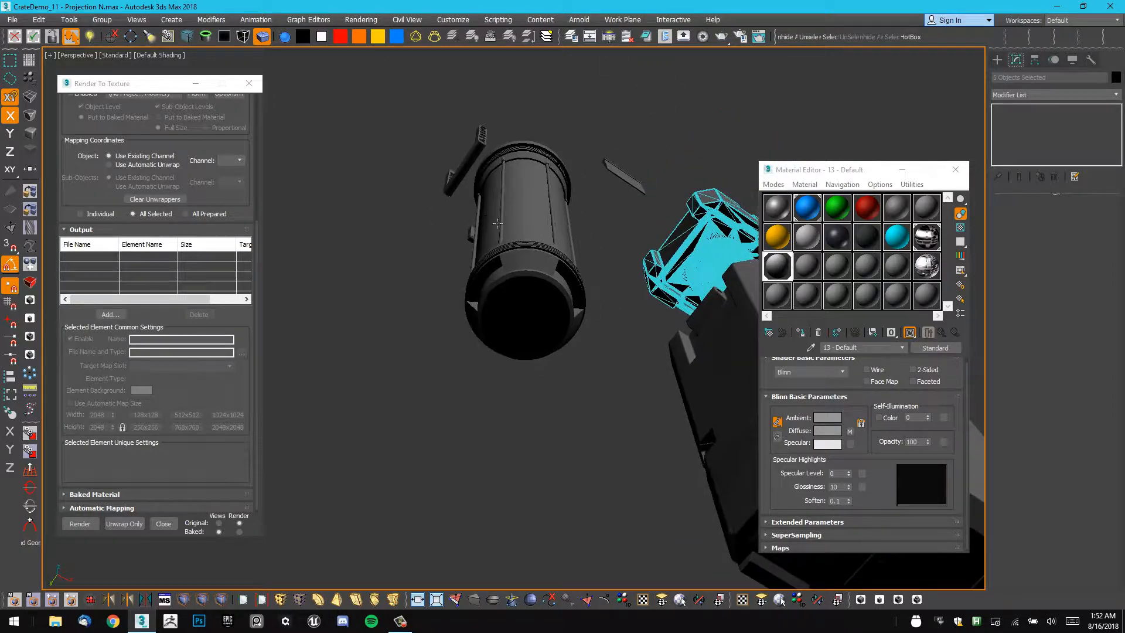
middle_drag(703, 305, 528, 278)
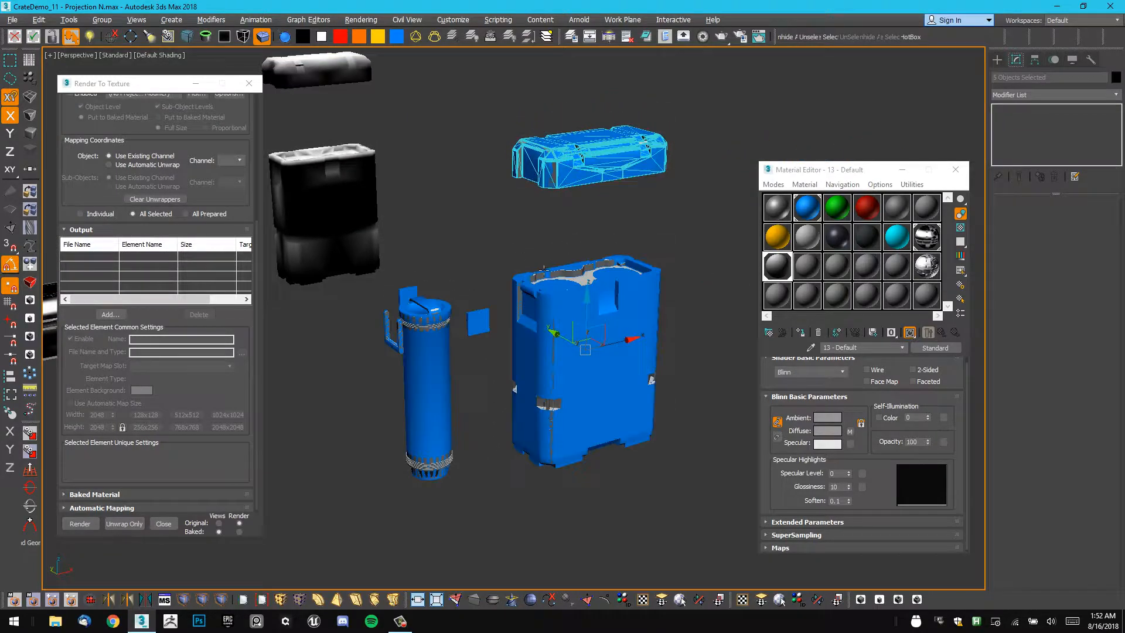
Select the blue low-poly crate and delete the NormalsMap and LightingMap elements from its bake output.
middle_drag(555, 225, 554, 239)
click(565, 339)
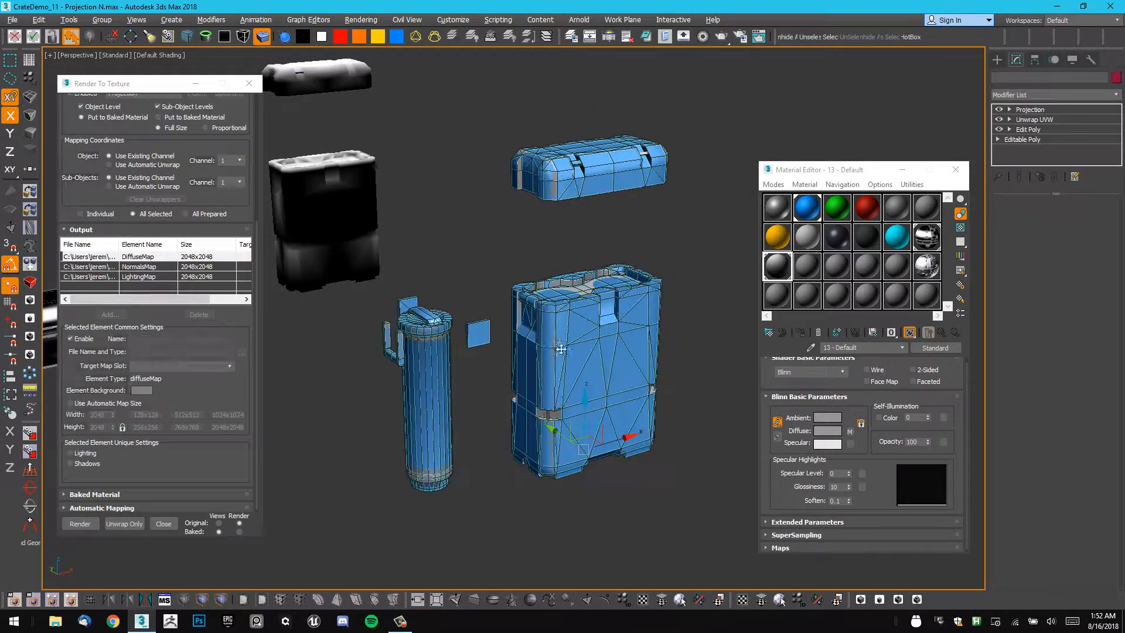
click(159, 256)
click(147, 267)
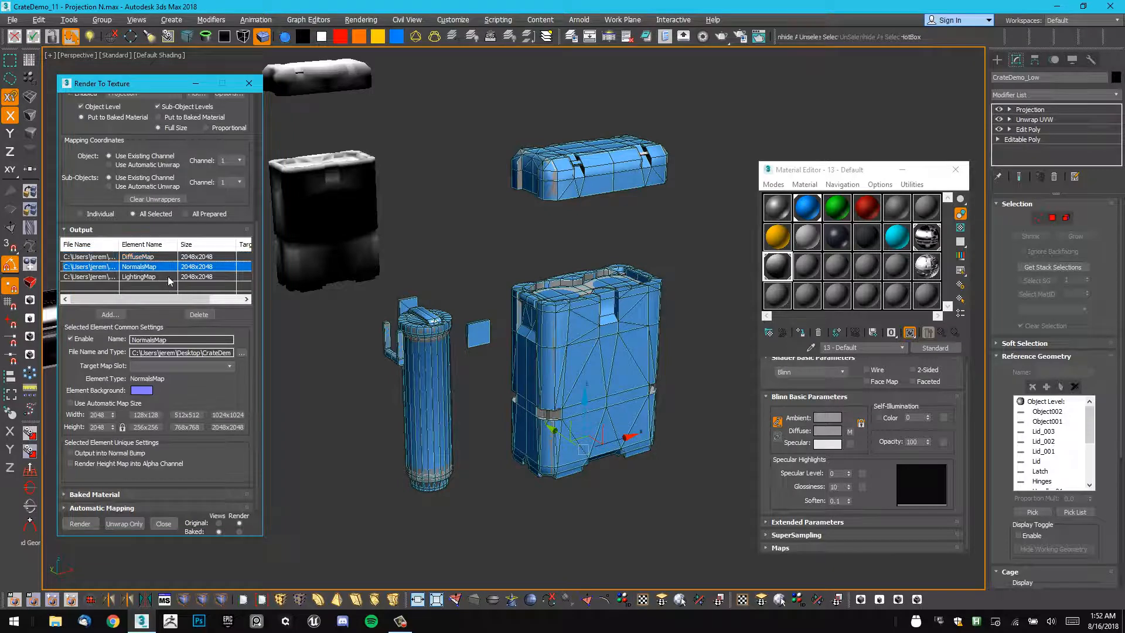
click(200, 315)
click(204, 317)
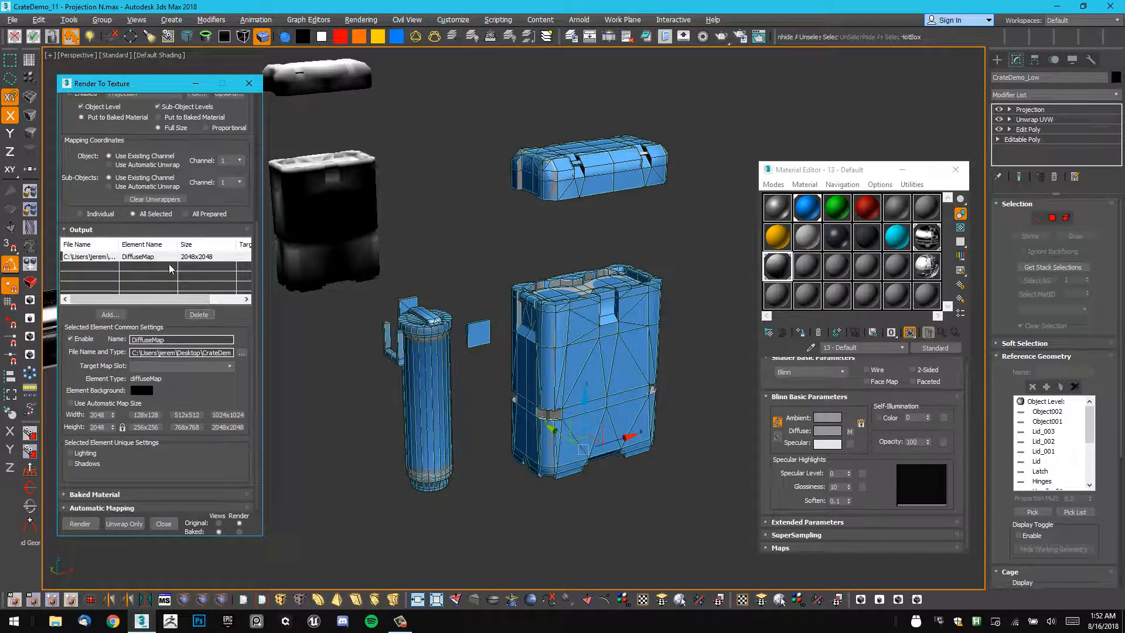
Delete the Skylight beside the textured plane from the scene.
middle_drag(685, 288, 737, 271)
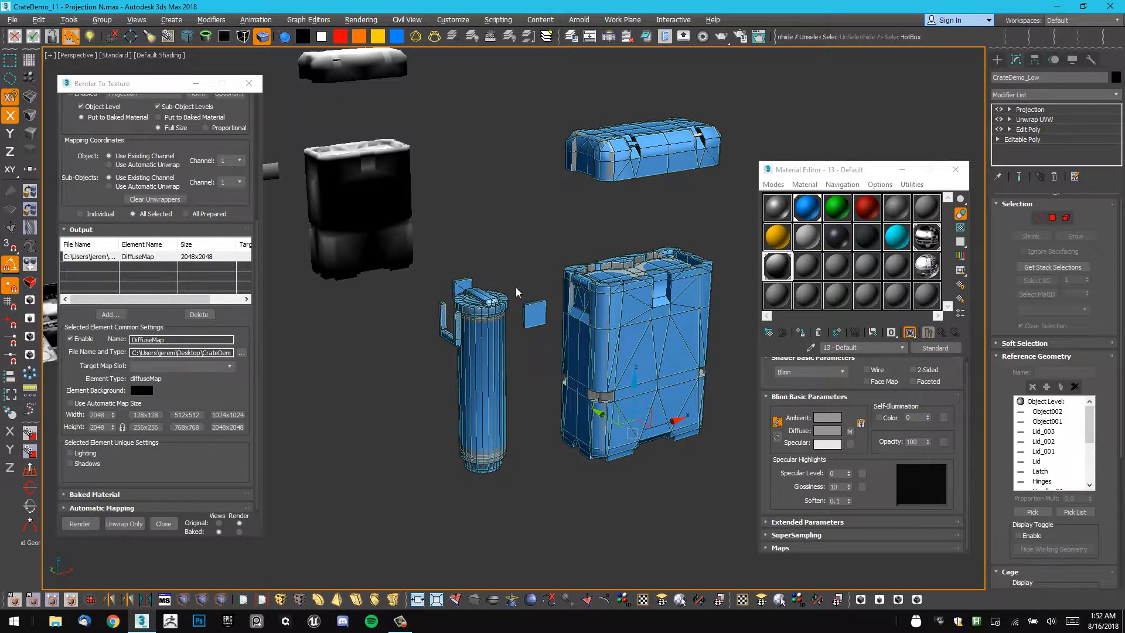
alt+middle_drag(502, 304, 505, 390)
scroll(321, 288, down, 5)
click(474, 389)
click(527, 319)
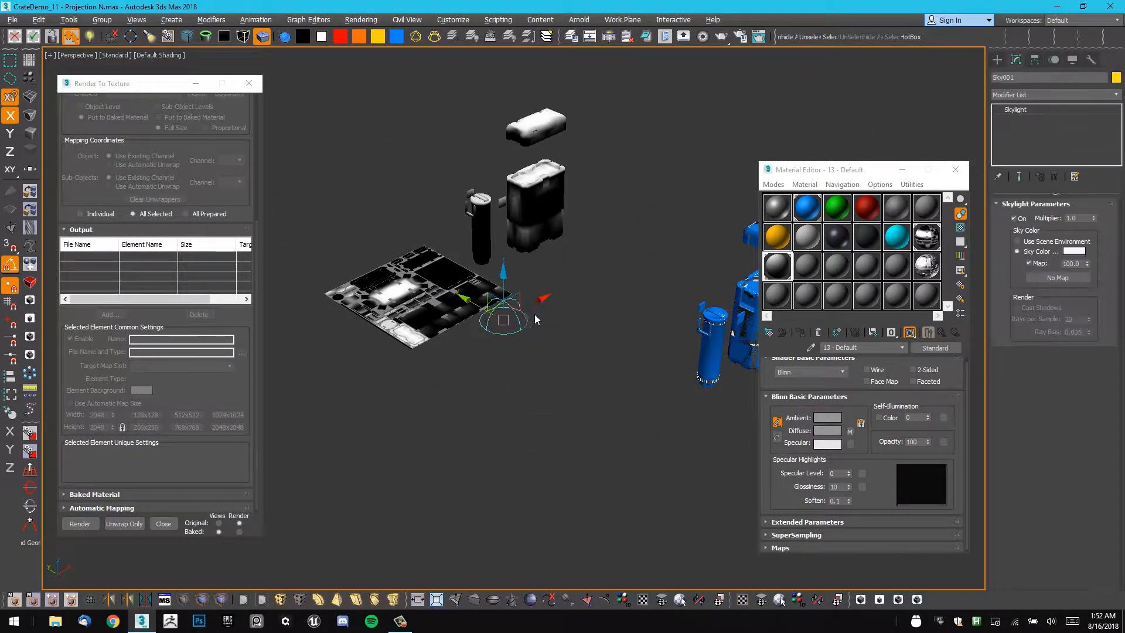
click(581, 288)
middle_drag(581, 288, 556, 310)
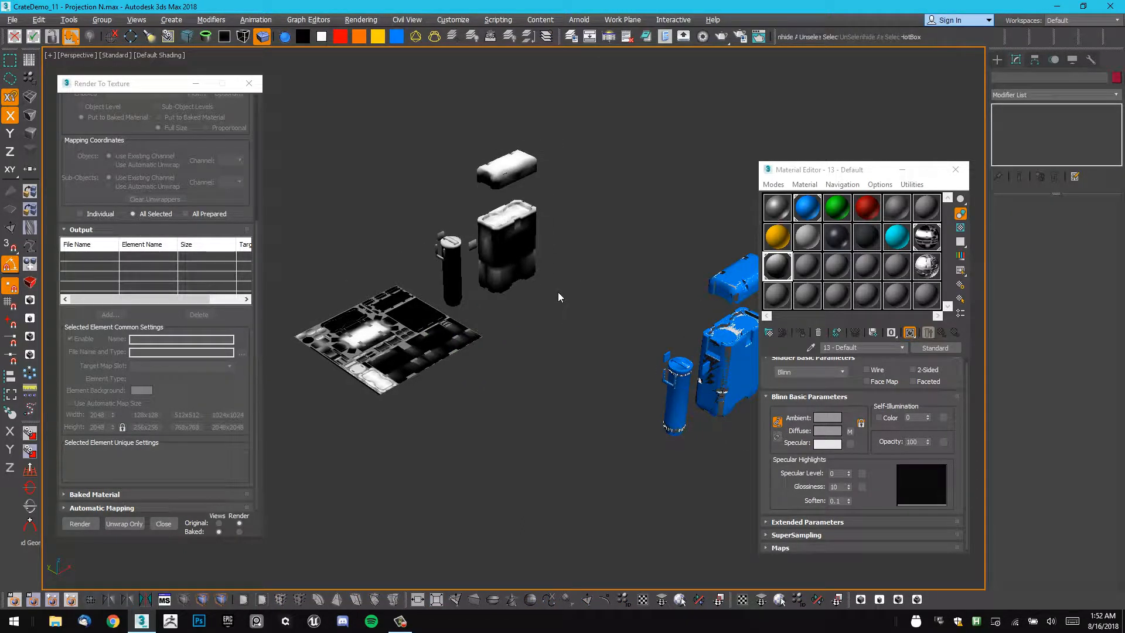
Deactivate the Light Tracer advanced lighting and close the render settings.
click(365, 20)
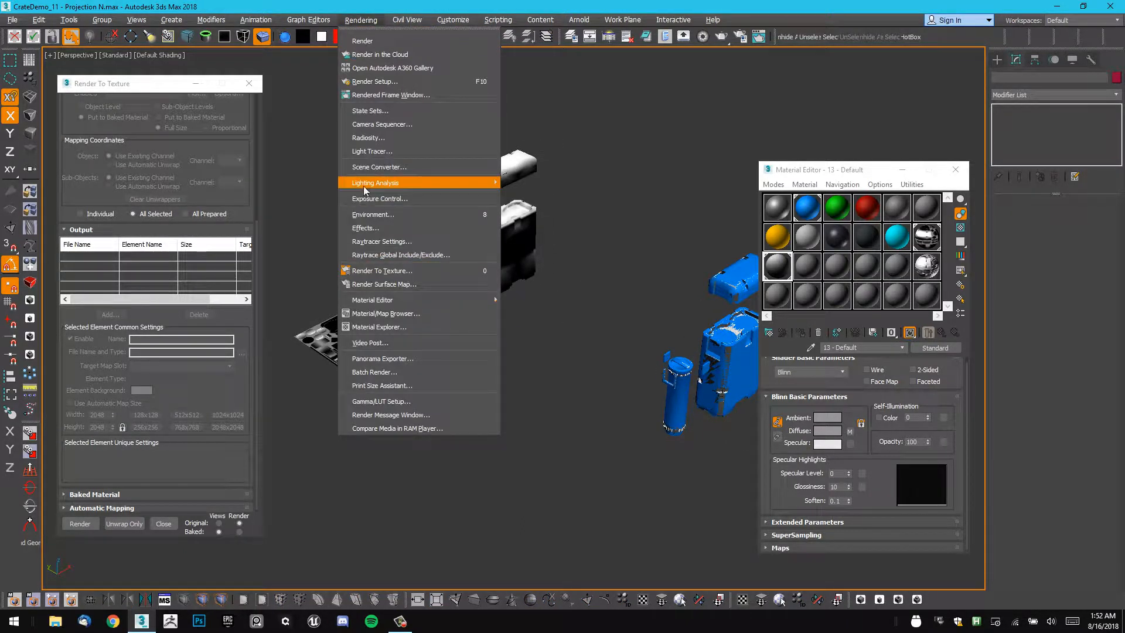
click(372, 151)
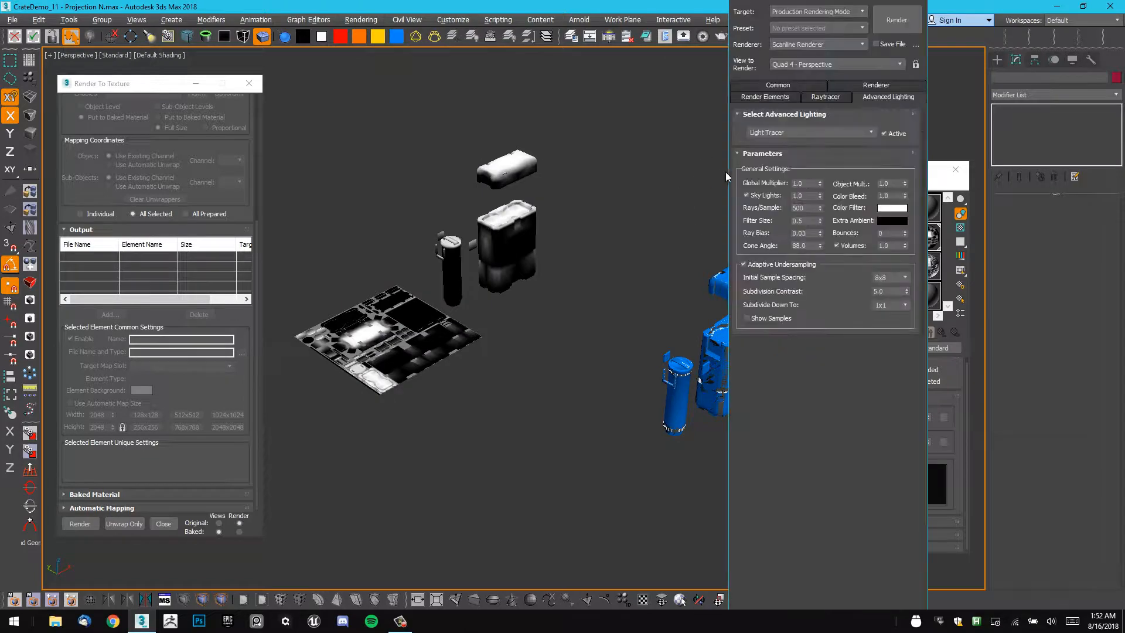
click(884, 135)
key(Escape)
Select the blue low-poly crate again as the object for baking the diffuse map.
middle_drag(648, 283, 633, 284)
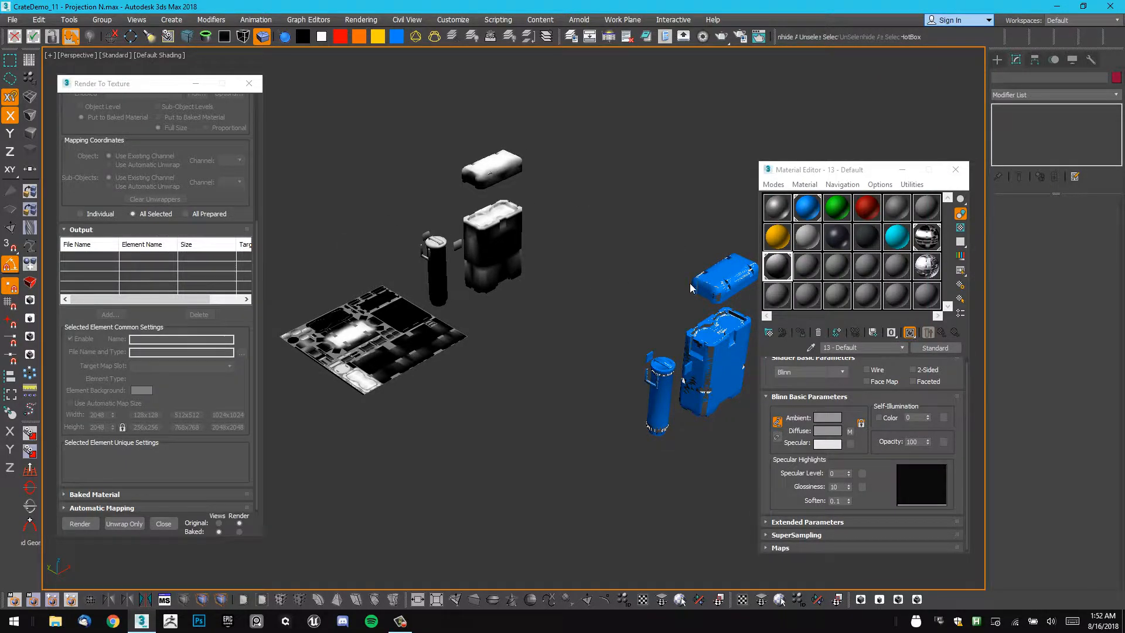
middle_drag(722, 334, 589, 294)
scroll(589, 295, up, 5)
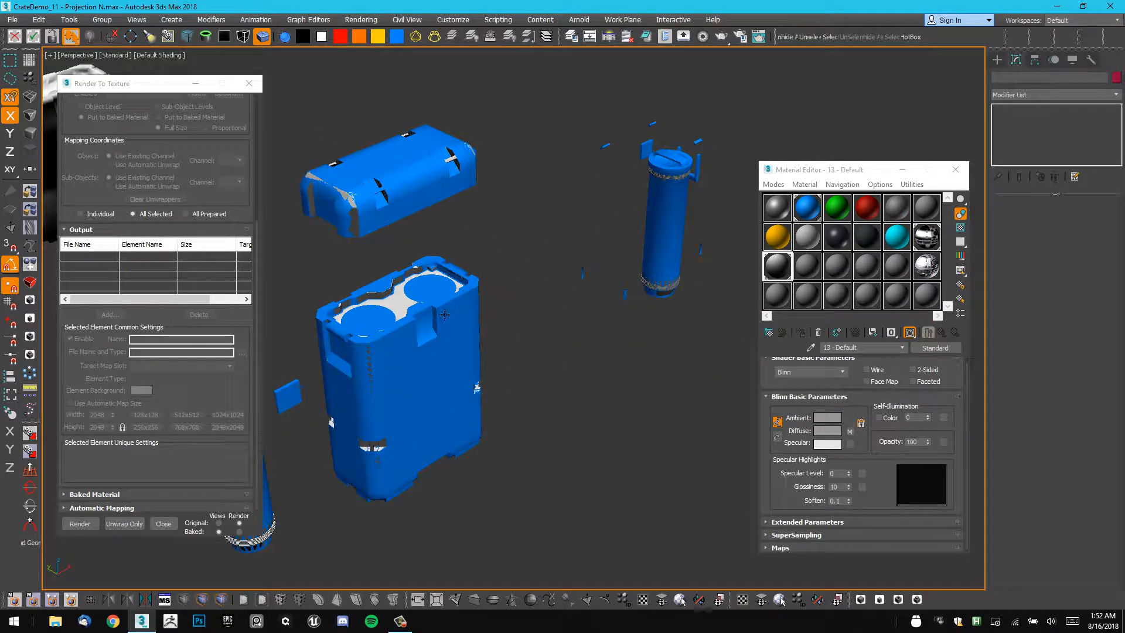
click(445, 314)
middle_drag(645, 250, 704, 213)
middle_drag(555, 234, 621, 209)
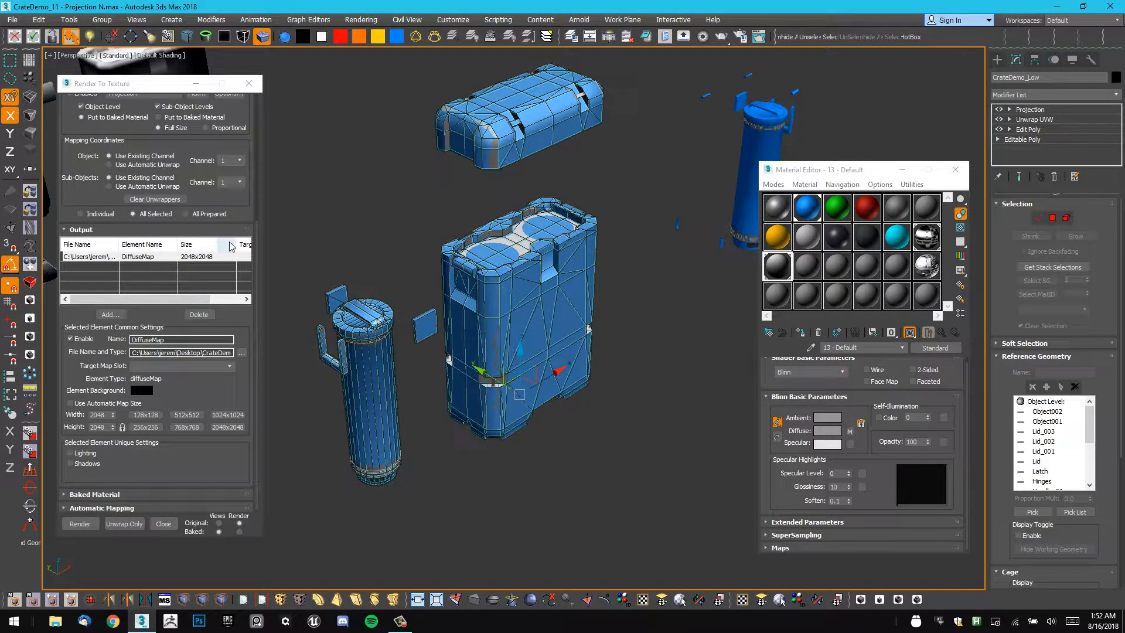
click(80, 528)
alt+middle_drag(423, 413, 411, 384)
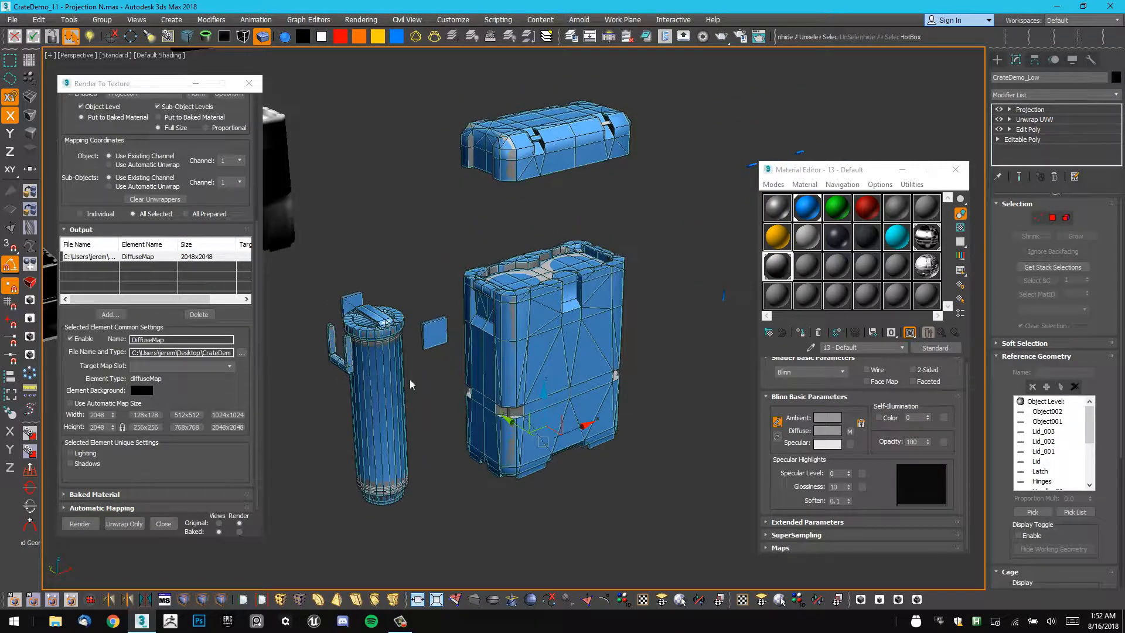
Set the DiffuseMap output file to CrateDemo_G1.tga, bake it and move the rendered image window out of the way.
click(242, 352)
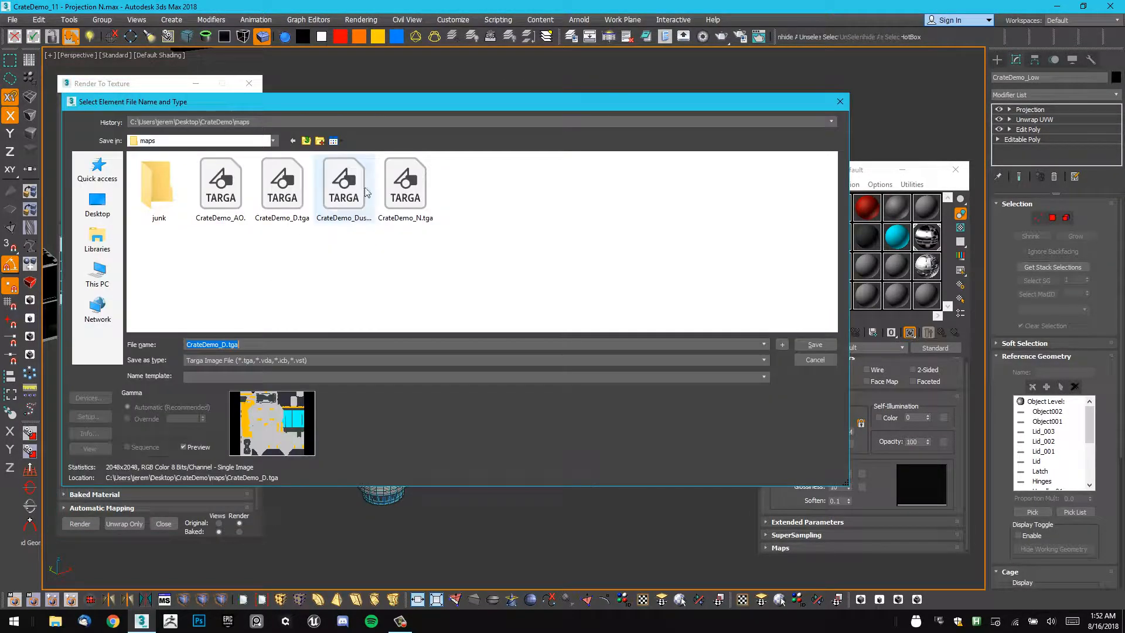
click(225, 345)
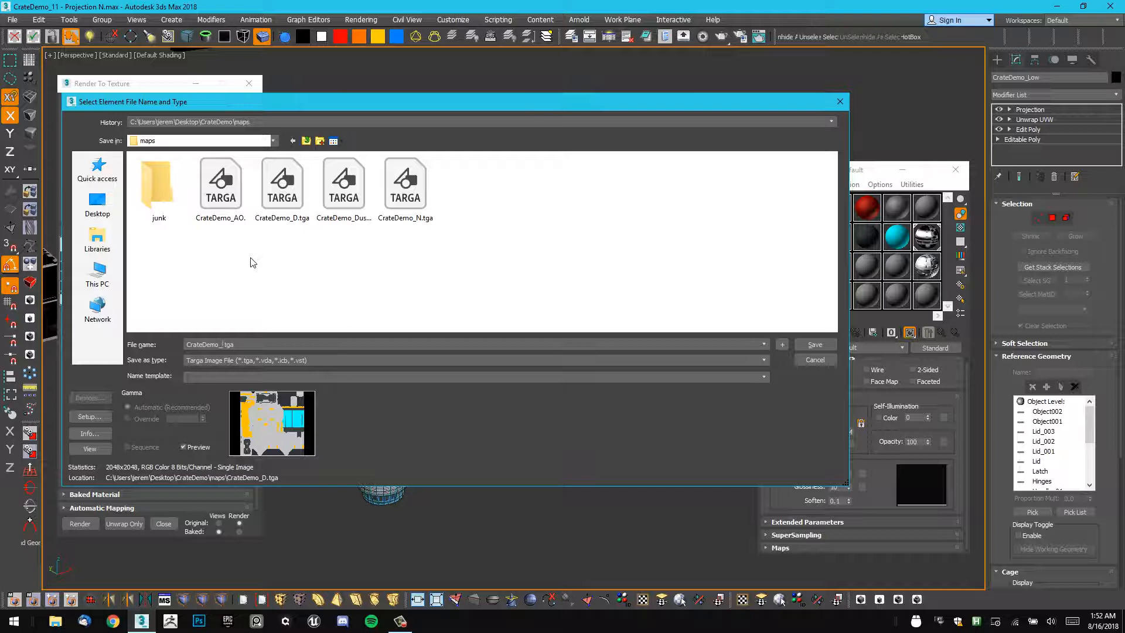
text(Gl)
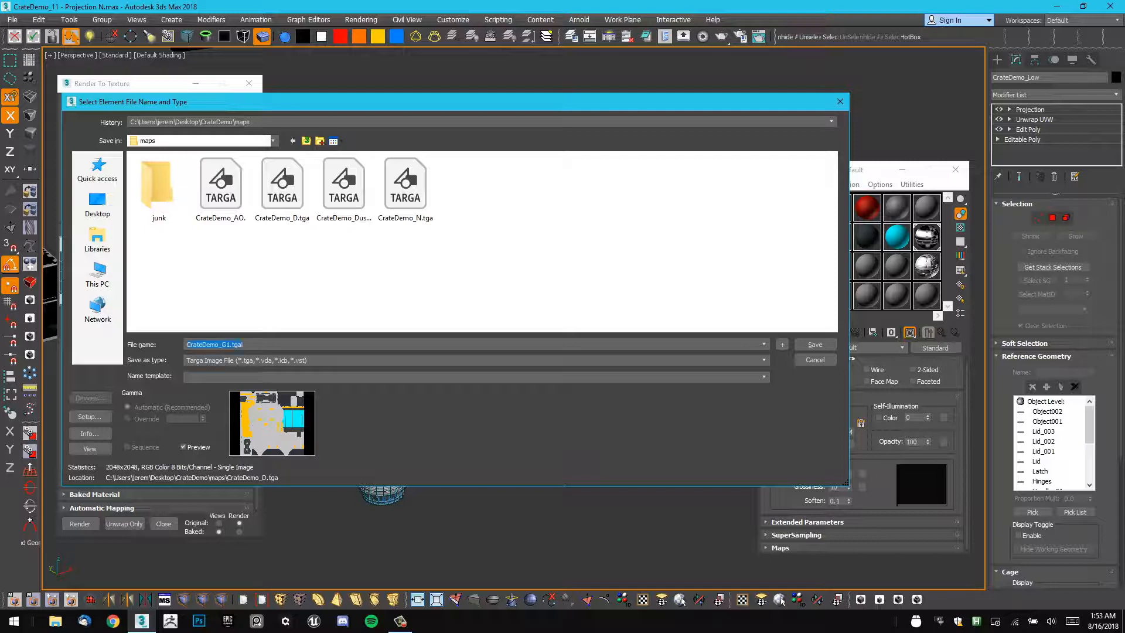
key(Return)
click(79, 523)
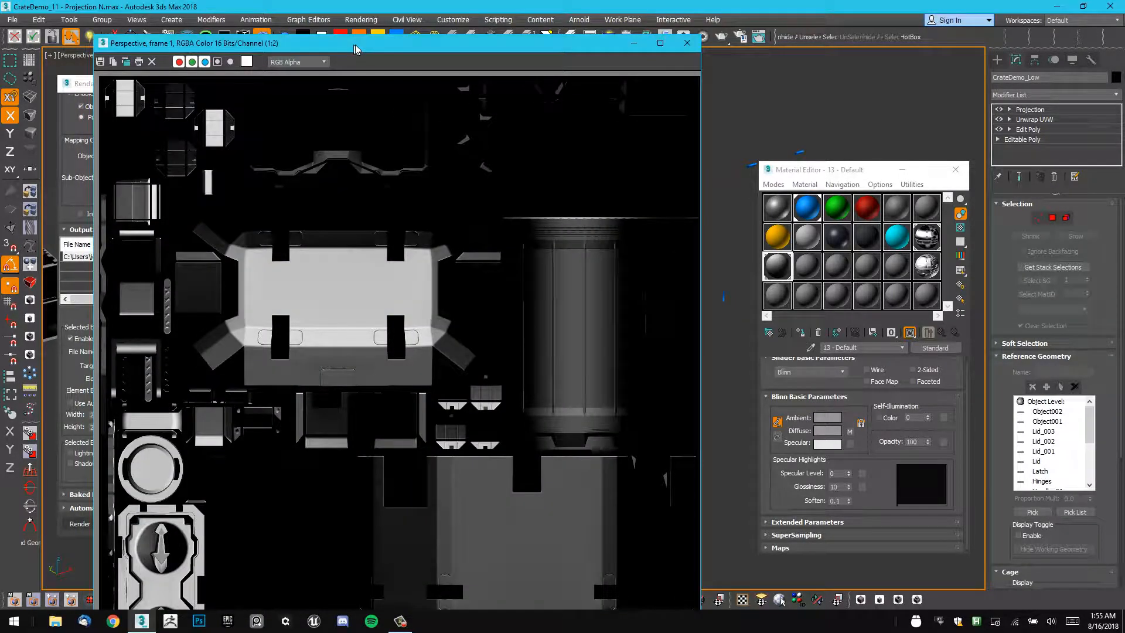
drag(354, 48, 297, 452)
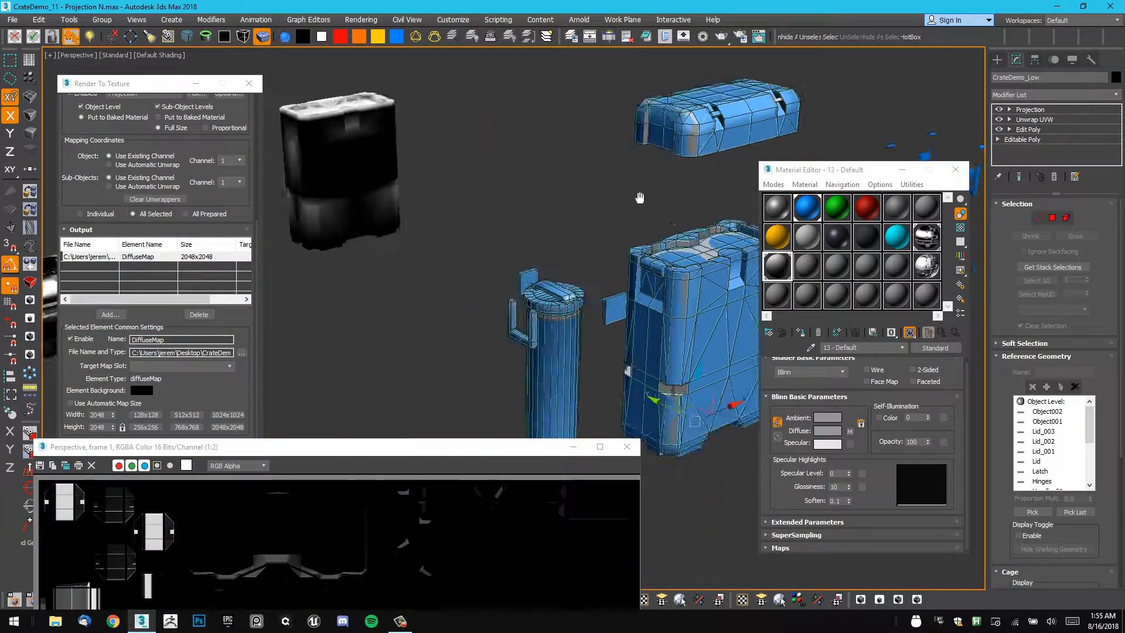
Clone the dust-mapped low-poly crate once as an independent copy beside the original.
middle_drag(640, 198, 473, 248)
click(512, 279)
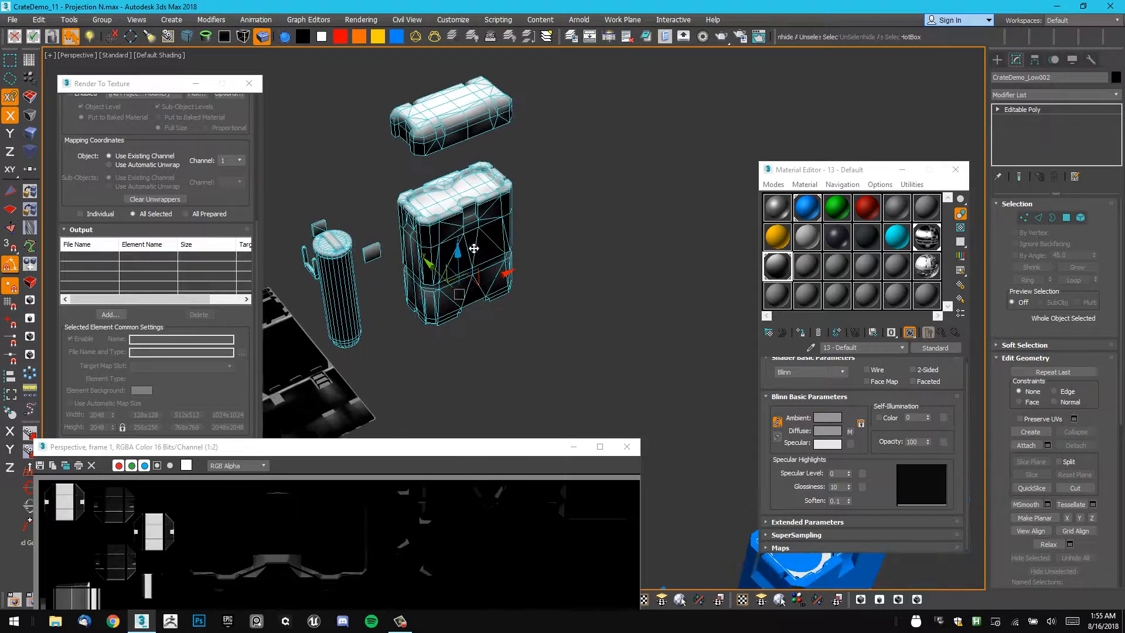
mouse_move(473, 248)
shift+mouse_down()
mouse_move(612, 216)
mouse_move(630, 193)
shift+mouse_up()
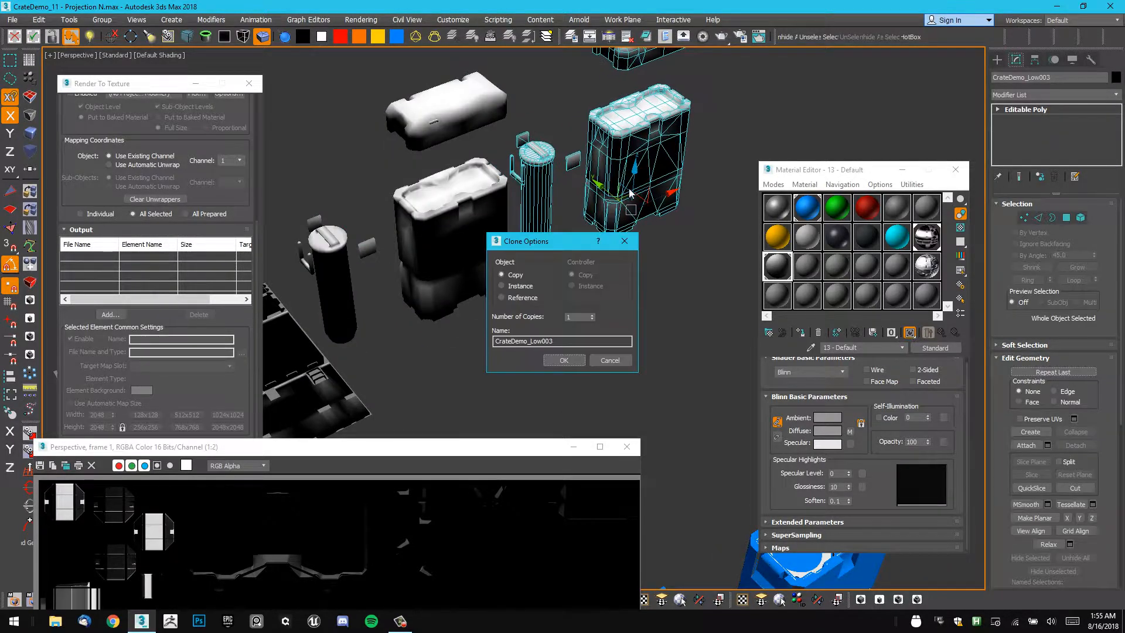
click(552, 359)
mouse_move(592, 299)
alt+middle_down()
mouse_move(602, 279)
mouse_move(591, 255)
mouse_move(598, 281)
mouse_move(586, 308)
alt+middle_up()
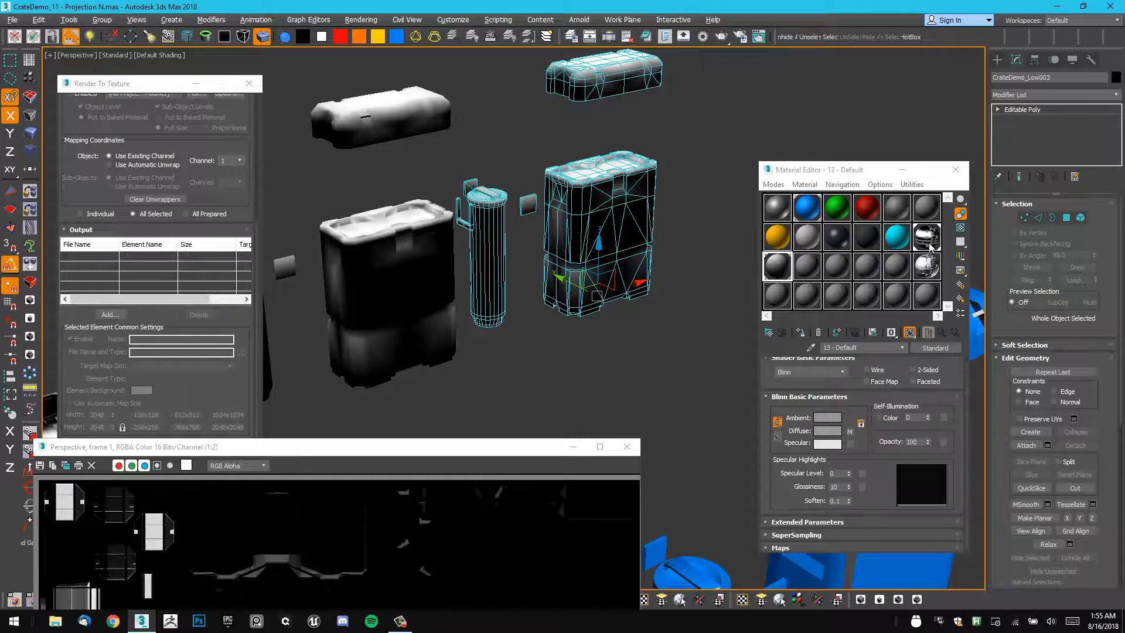
Duplicate material 12 - Default into an unused slot and replace its Diffuse bitmap with CrateDemo_G1.tga.
drag(932, 246, 932, 304)
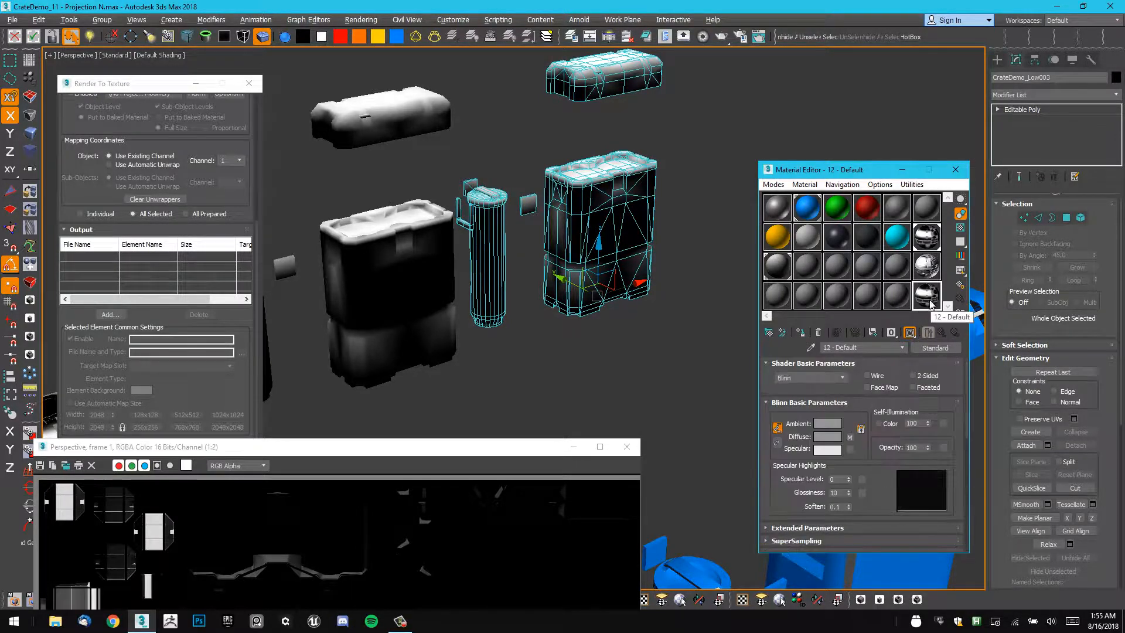
drag(877, 486, 864, 326)
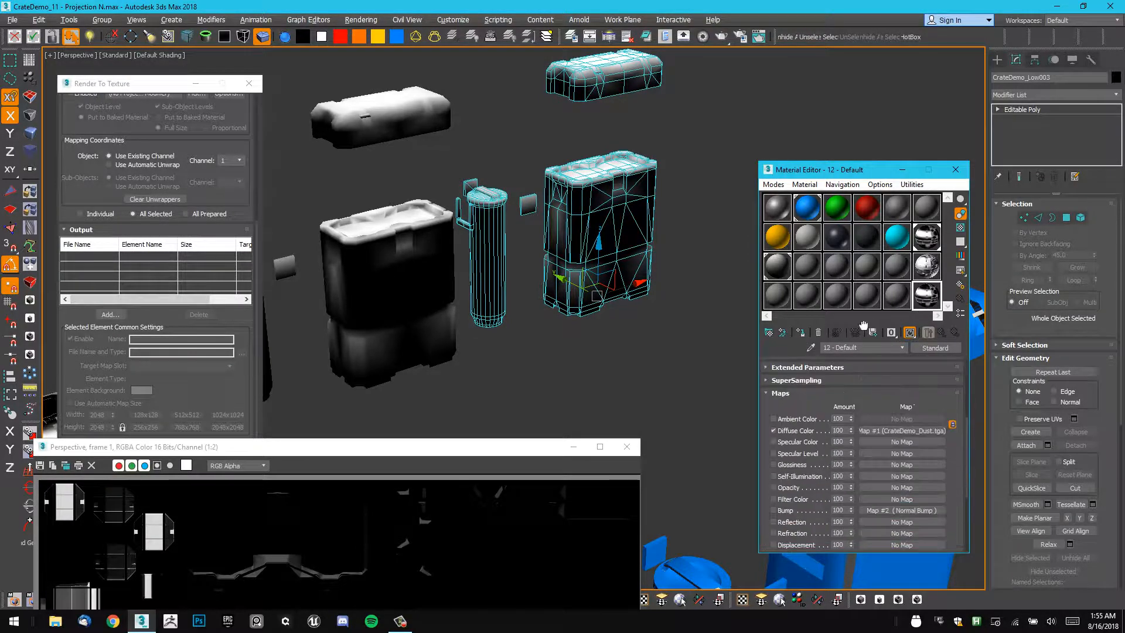
click(897, 431)
click(903, 372)
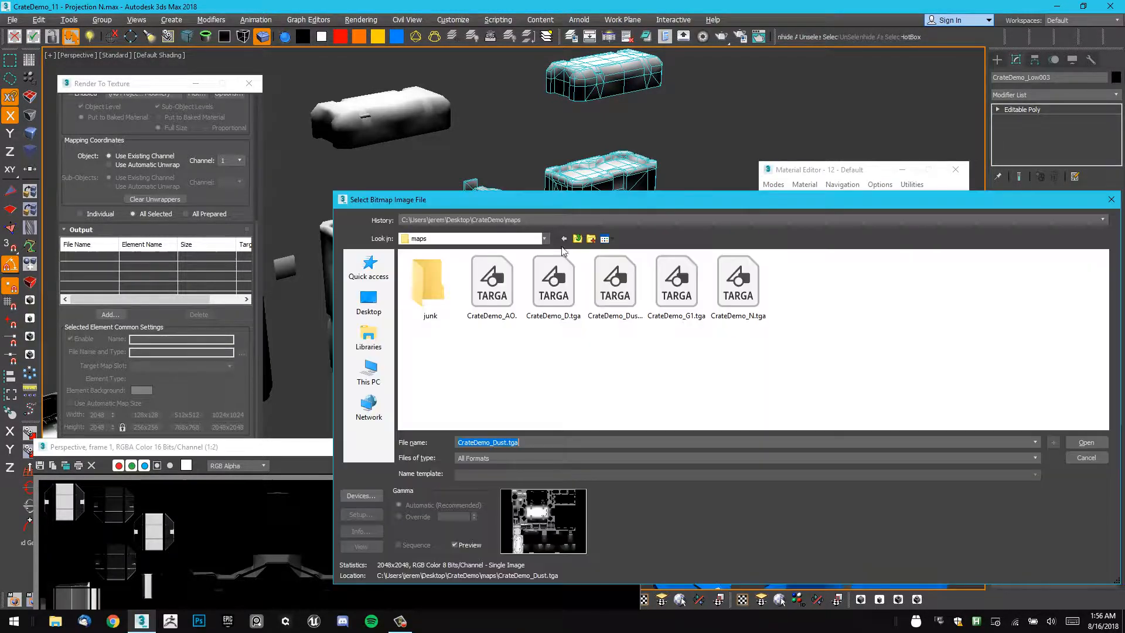
click(679, 287)
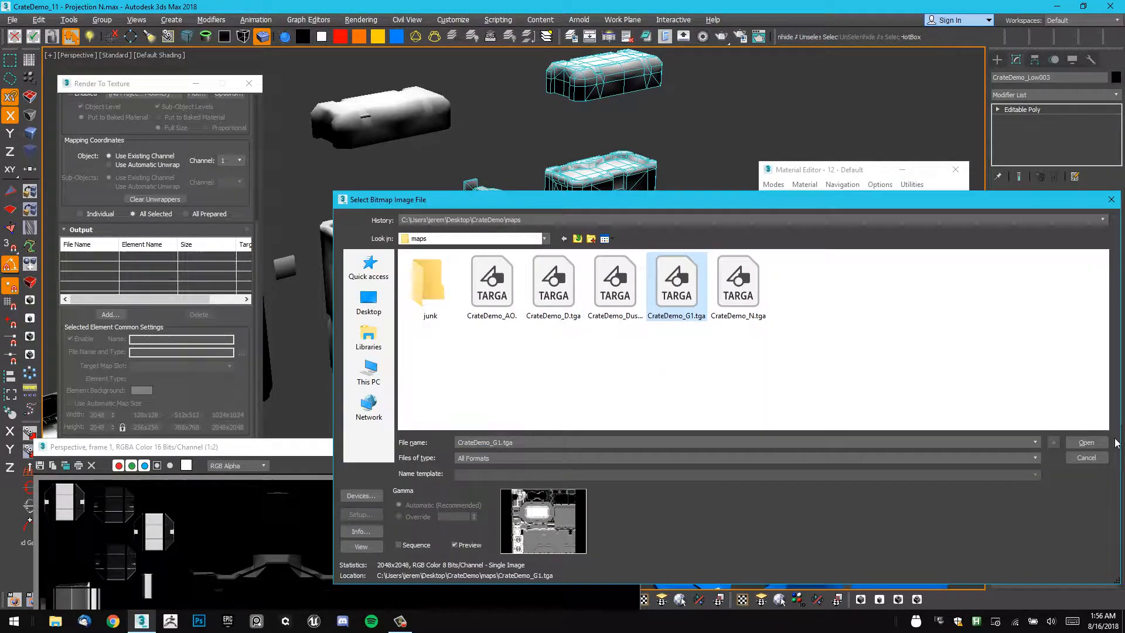
click(1087, 442)
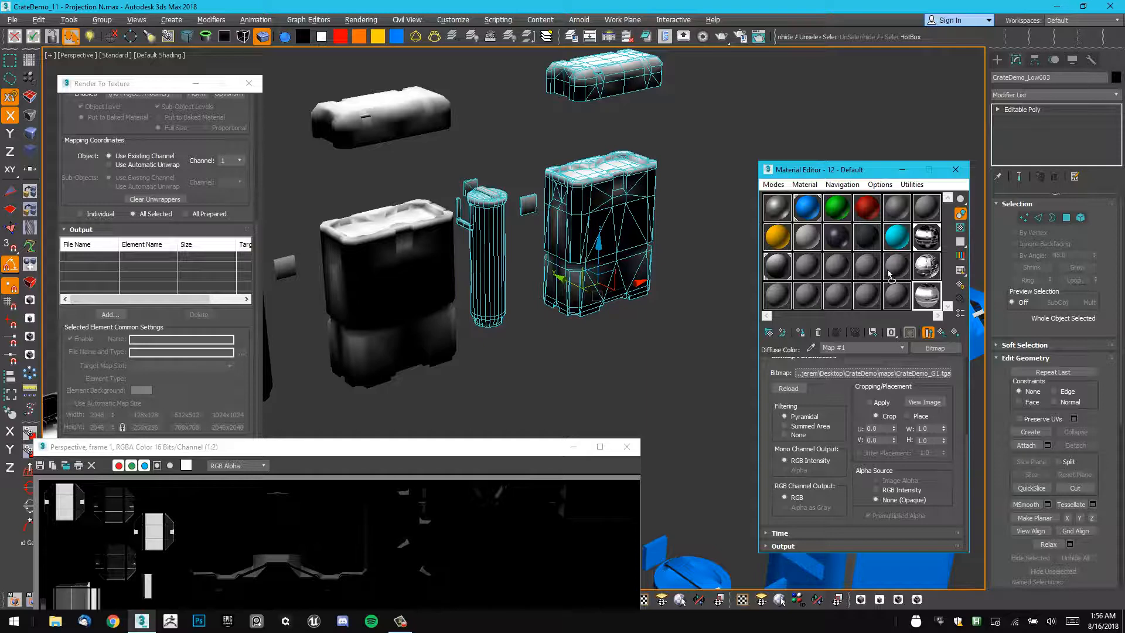
Assign the duplicated material to the cloned crate, renaming it dgvfdvffsd rather than replacing the existing one, and view the crate from below.
drag(888, 272, 645, 190)
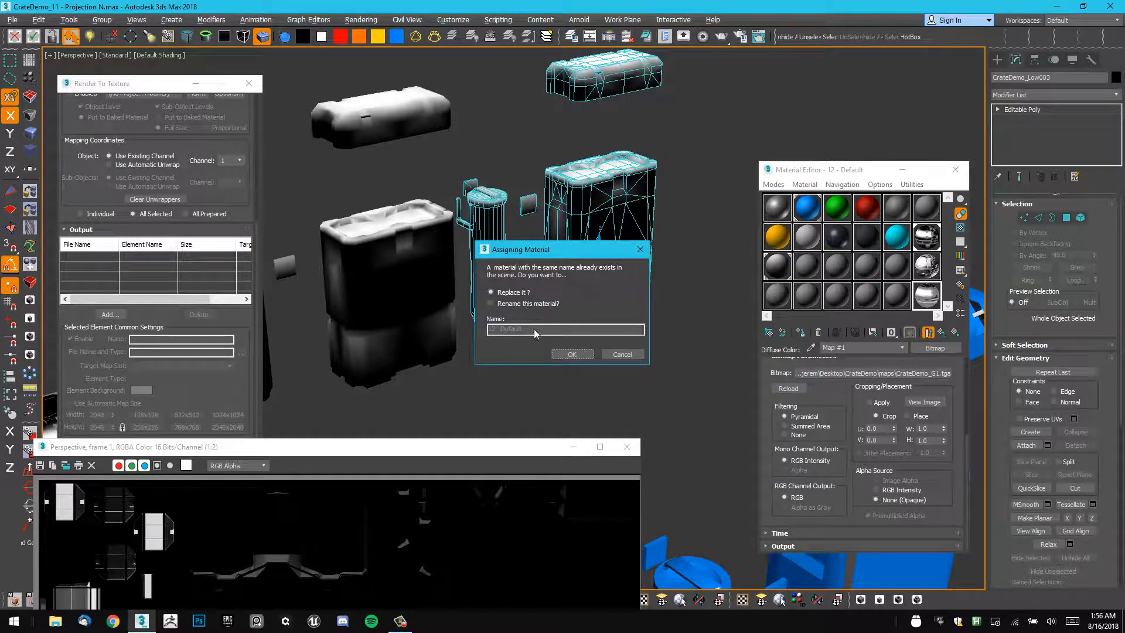
click(527, 304)
click(542, 329)
text(dgvfdvffsd)
click(572, 354)
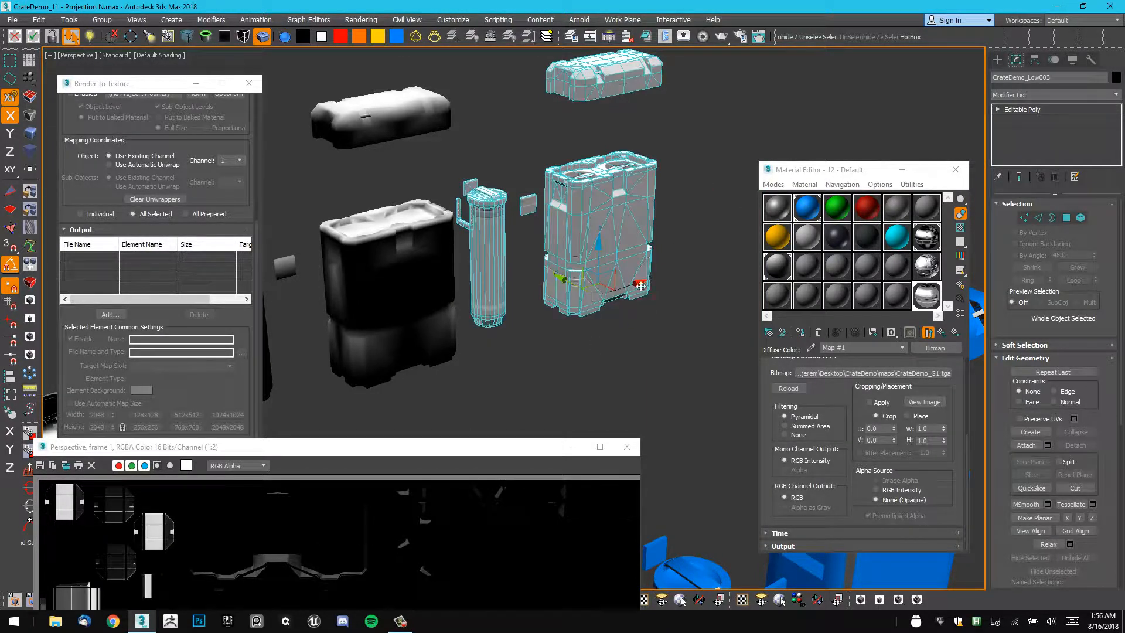
click(644, 287)
alt+middle_drag(644, 288, 724, 244)
Open the Falloff map in material 13 - Default's Diffuse slot and review its falloff types and mix curve.
click(778, 266)
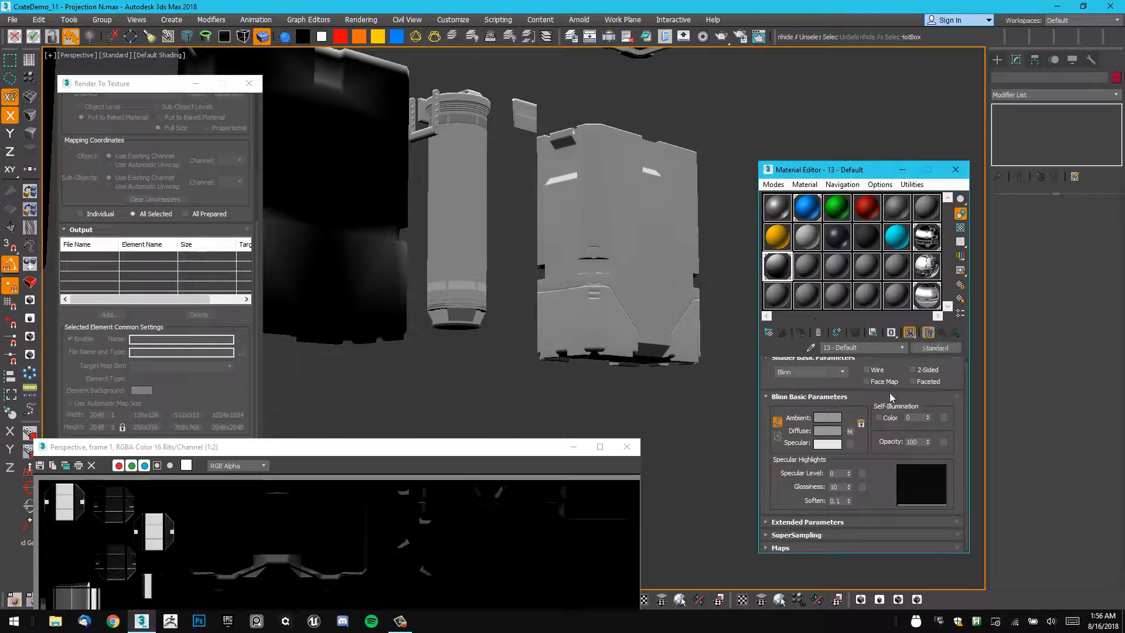
scroll(881, 476, down, 1)
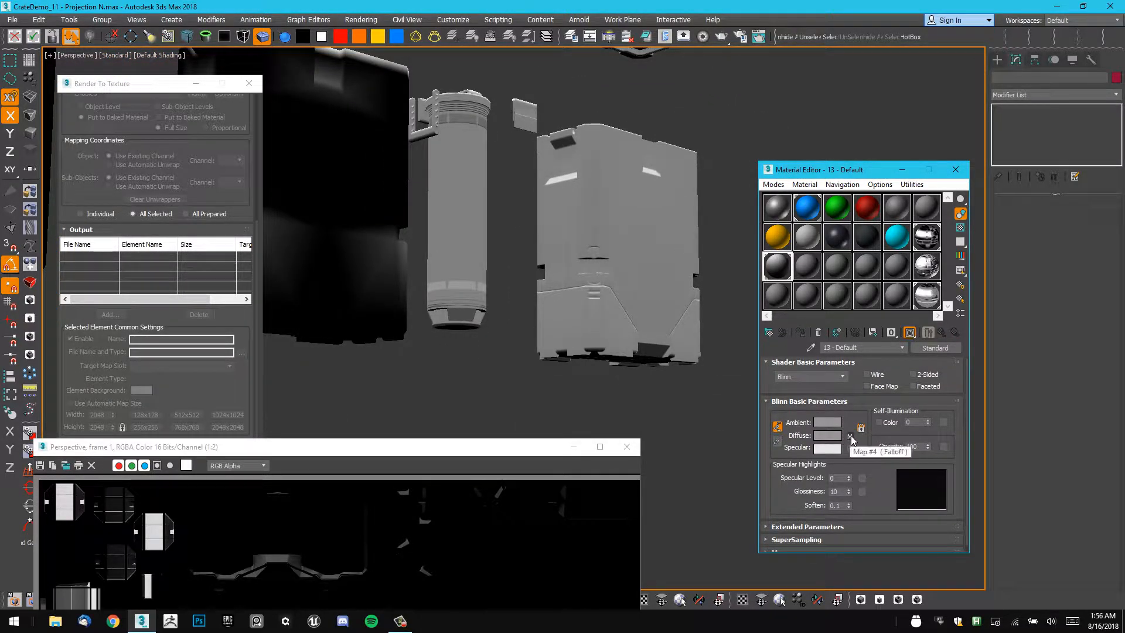
click(849, 423)
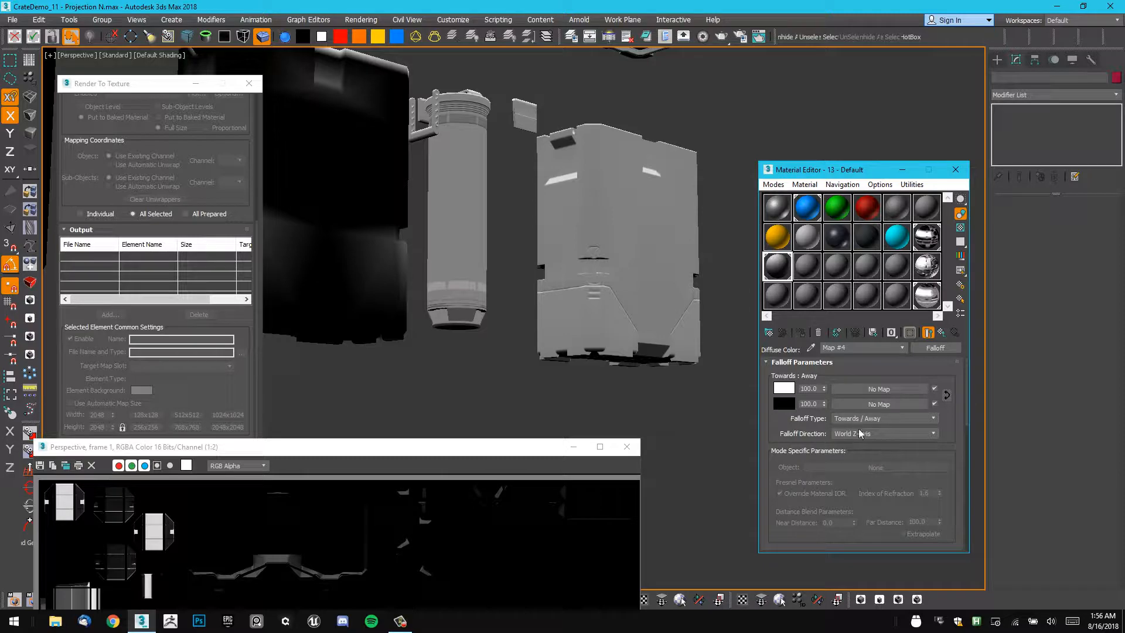
click(867, 420)
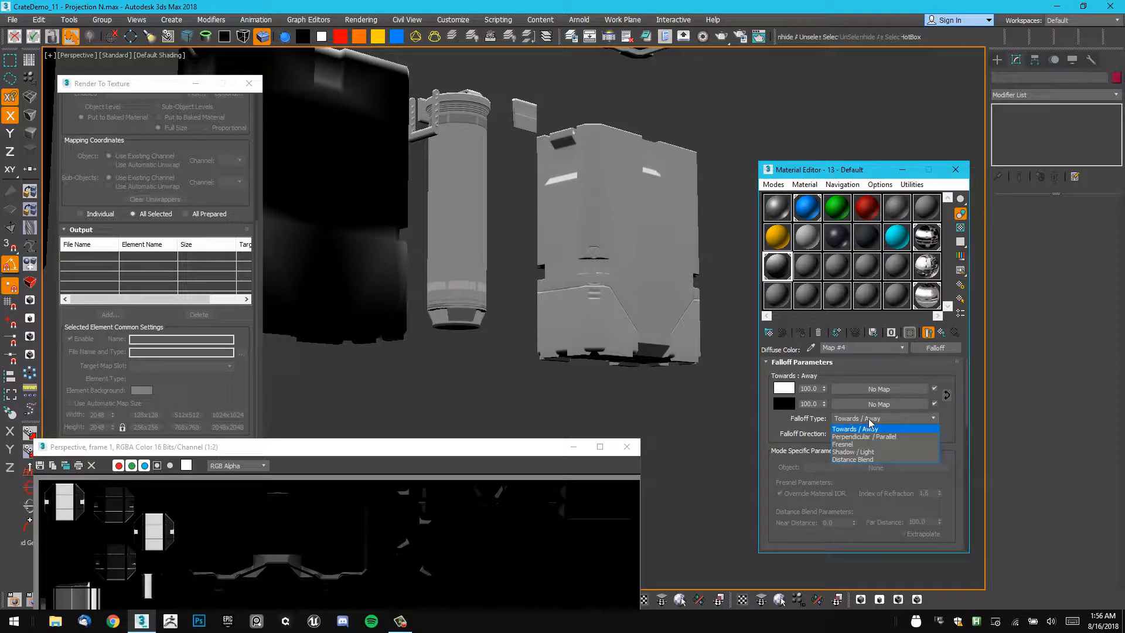
click(959, 423)
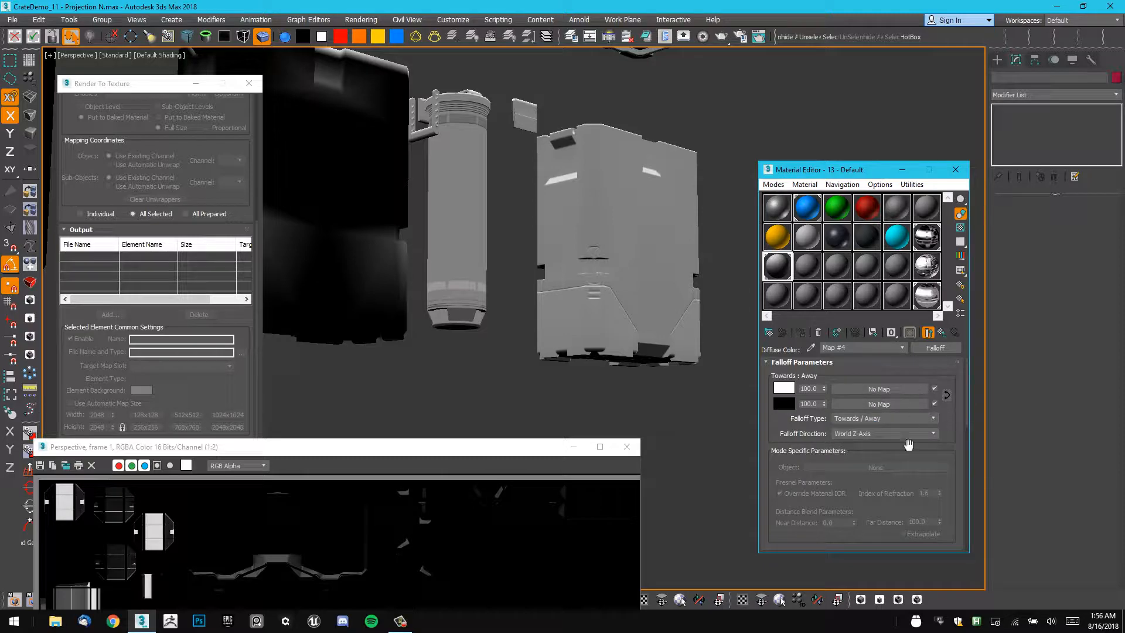
scroll(909, 445, down, 5)
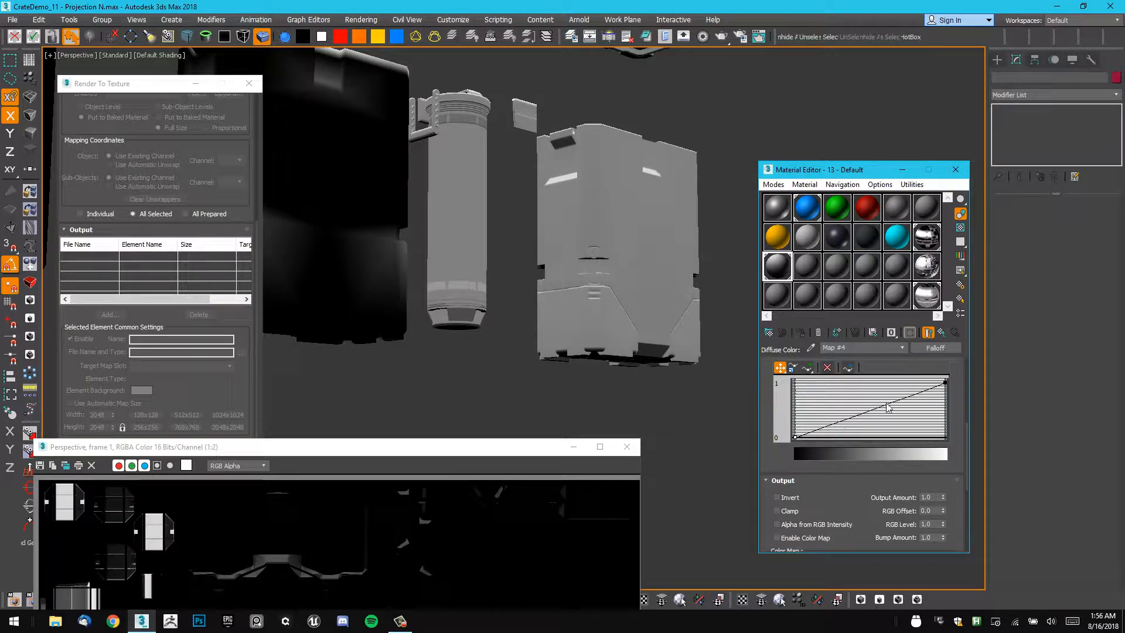
Try to bend the falloff mix curve downward by making its start point a Bezier-Corner, and undo the bend.
right_click(796, 442)
click(830, 470)
drag(834, 426, 915, 459)
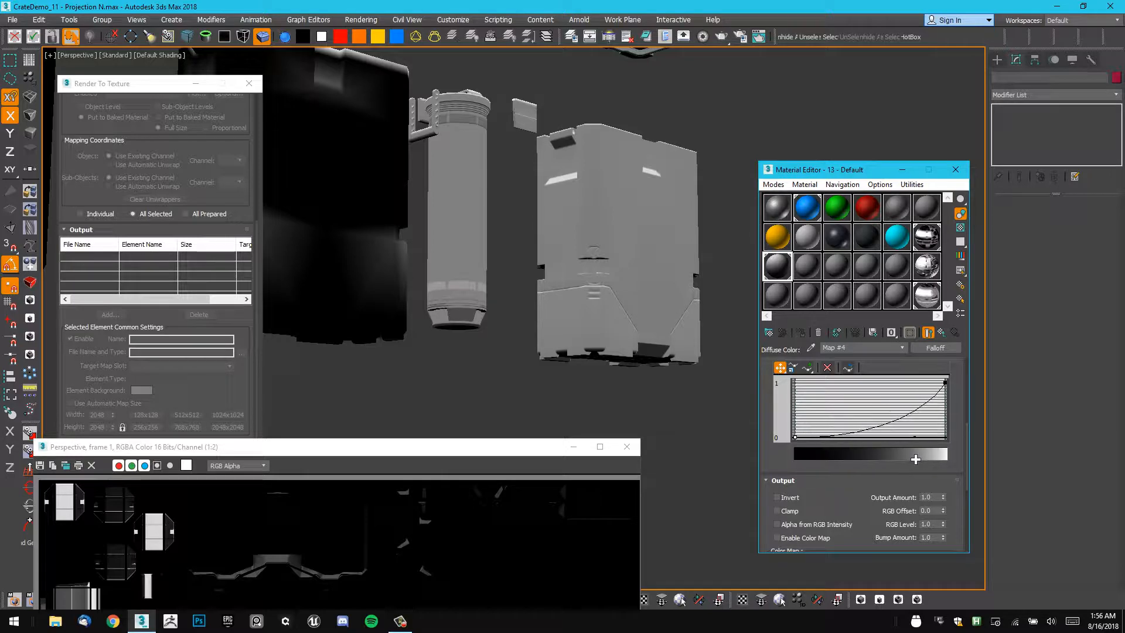
key(ctrl+z)
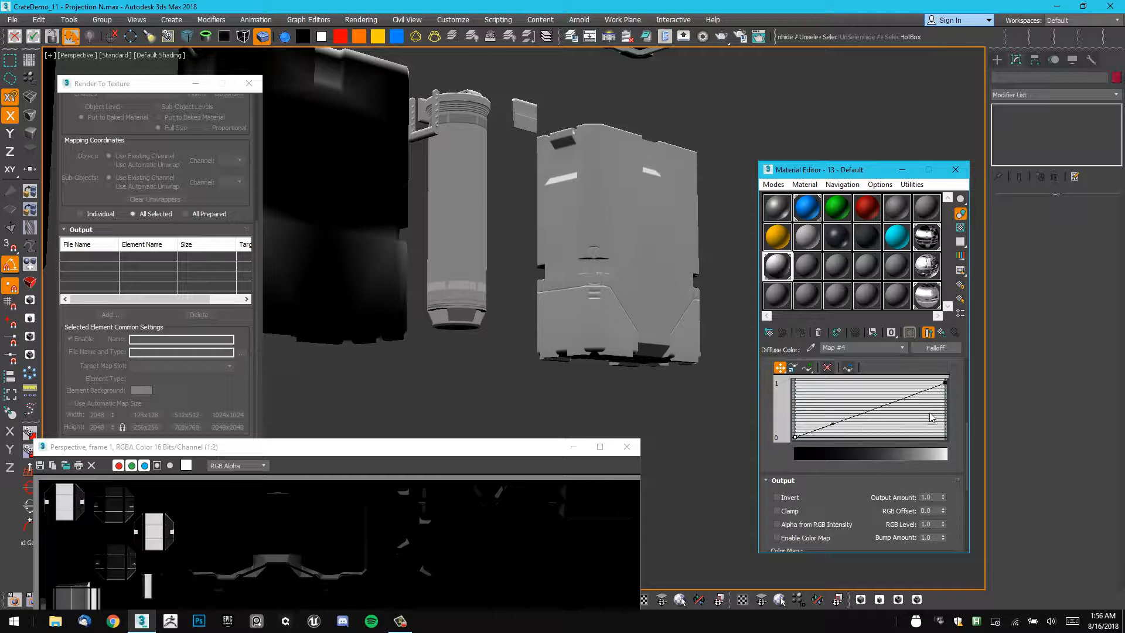
Bow the falloff mix curve upward with the end point's Bezier handle, and set the start point to Corner.
right_click(945, 383)
click(986, 416)
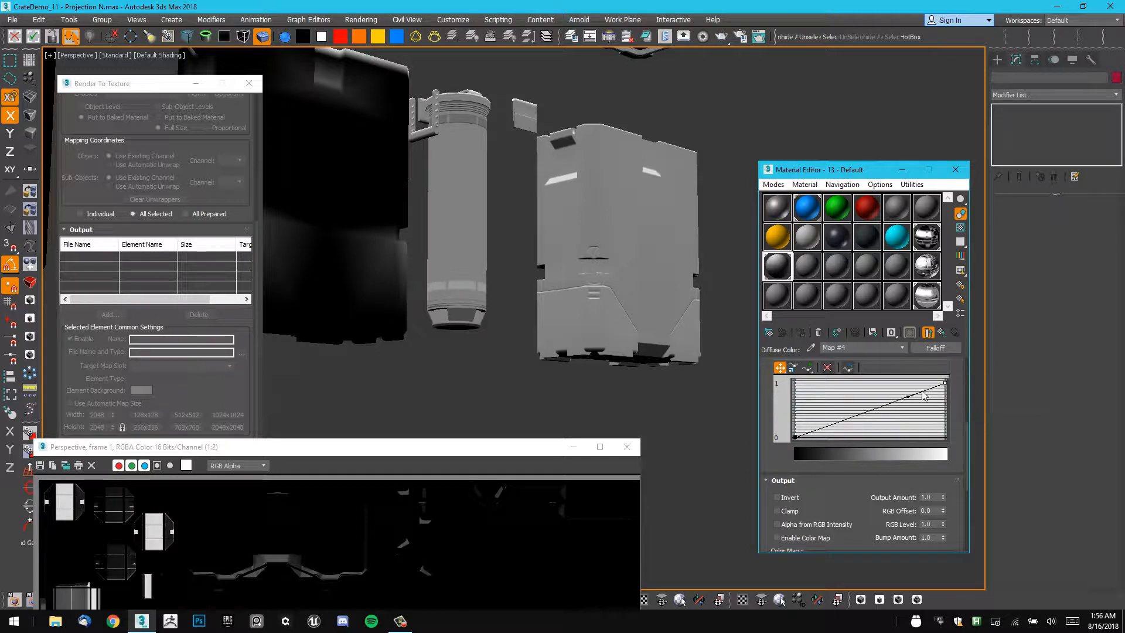
drag(905, 395, 823, 382)
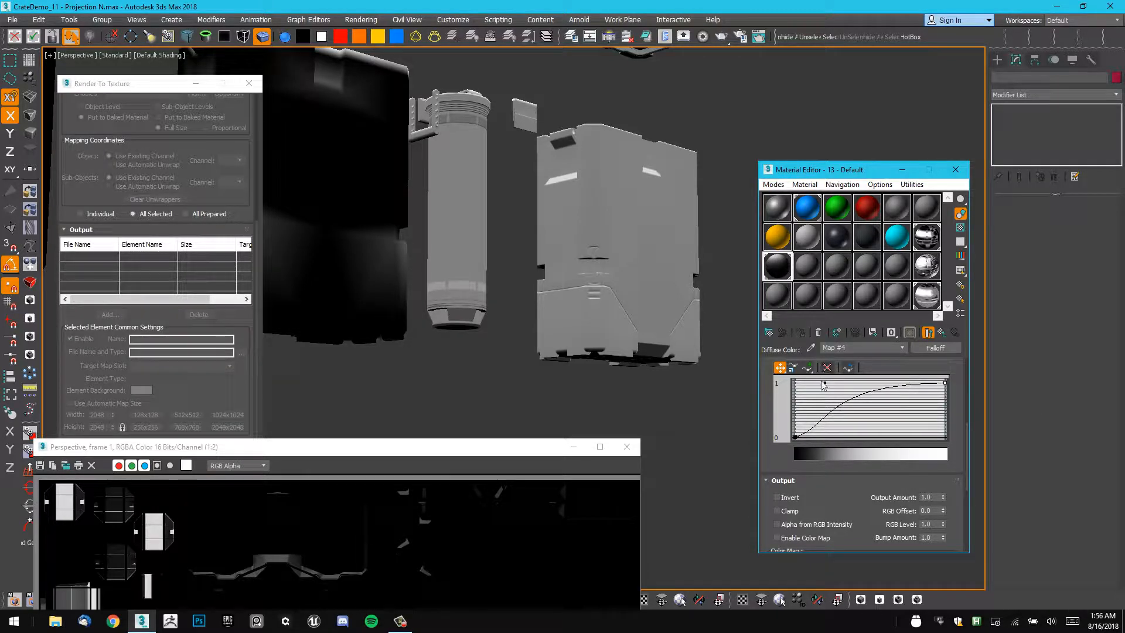
right_click(796, 437)
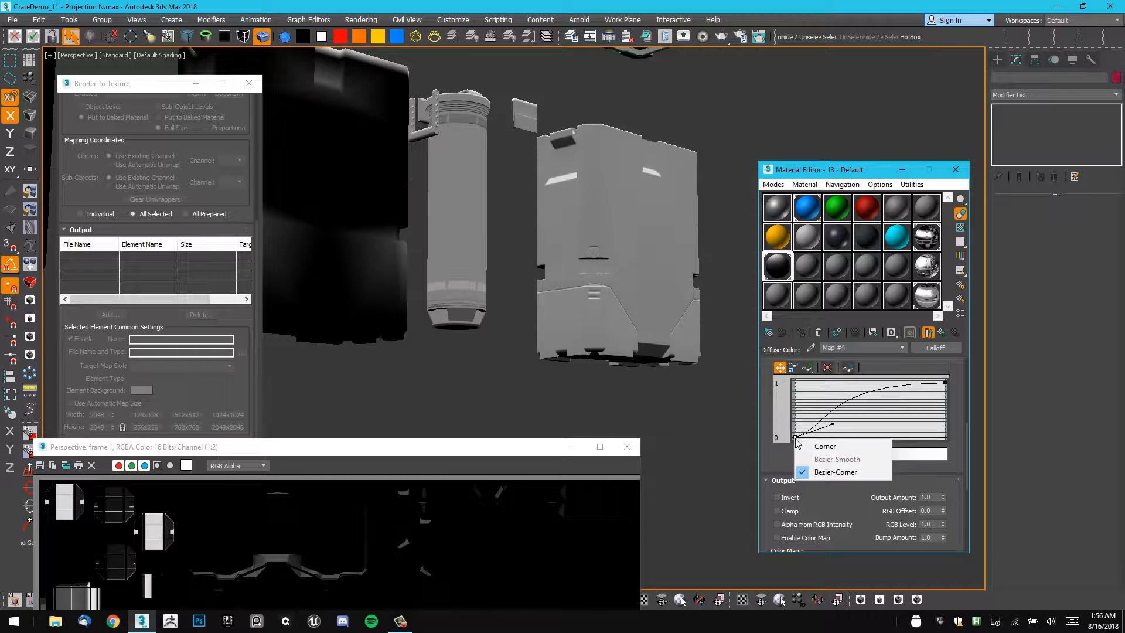
click(827, 453)
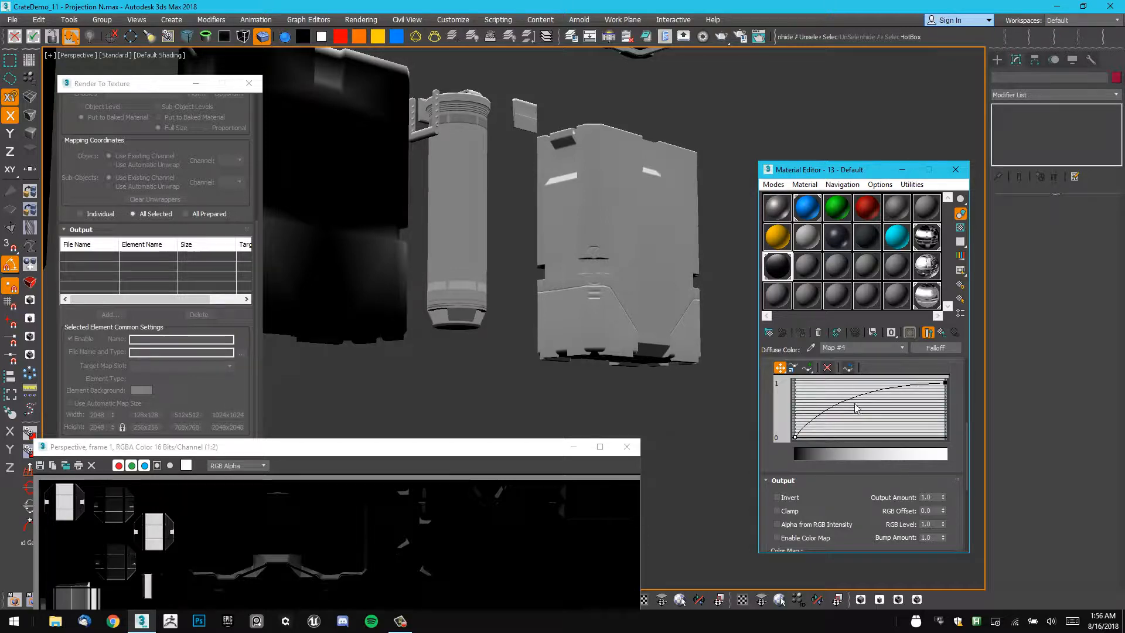
right_click(945, 383)
drag(825, 383, 783, 372)
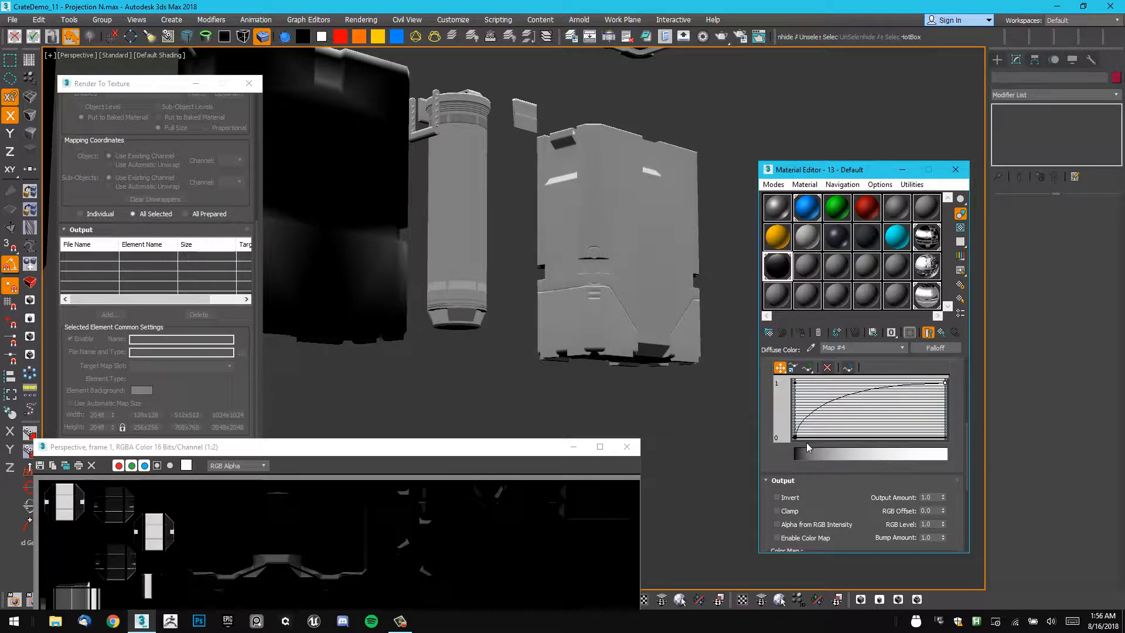
Examine the cloned crate and the dust-mapped crate from several angles to compare their baked shading.
alt+middle_drag(650, 176, 643, 275)
scroll(636, 255, up, 2)
middle_drag(643, 79, 654, 225)
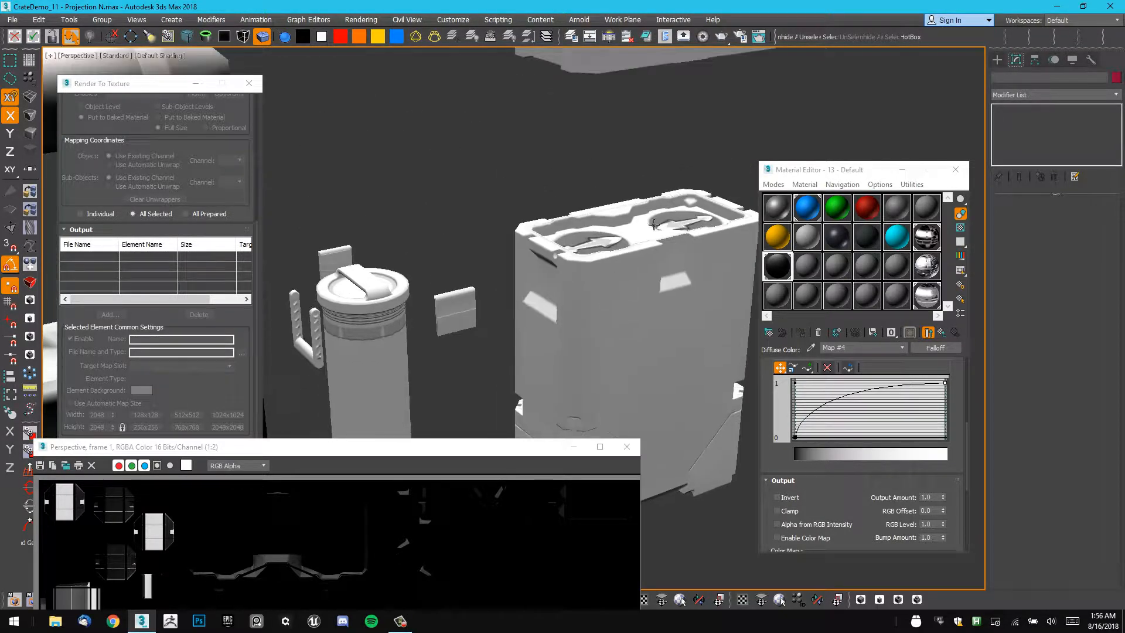
drag(654, 225, 615, 205)
mouse_move(610, 158)
alt+middle_down()
mouse_move(563, 112)
mouse_move(547, 168)
alt+middle_up()
middle_drag(425, 276, 464, 189)
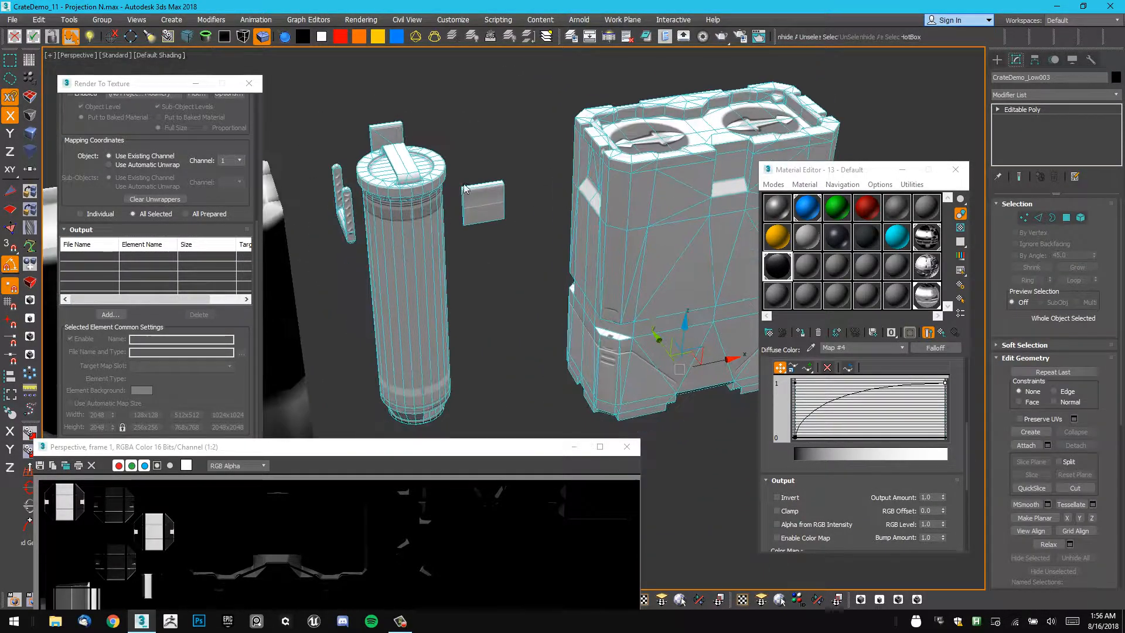
click(537, 105)
alt+middle_drag(537, 105, 599, 177)
alt+middle_drag(674, 133, 643, 191)
scroll(571, 243, up, 4)
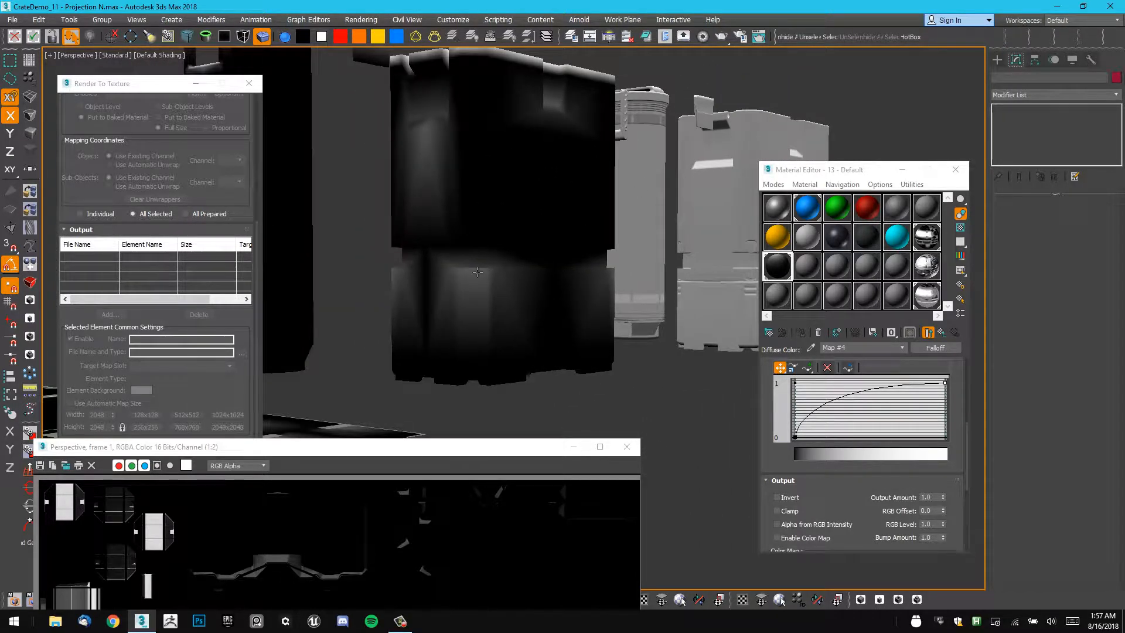
alt+middle_drag(478, 272, 502, 258)
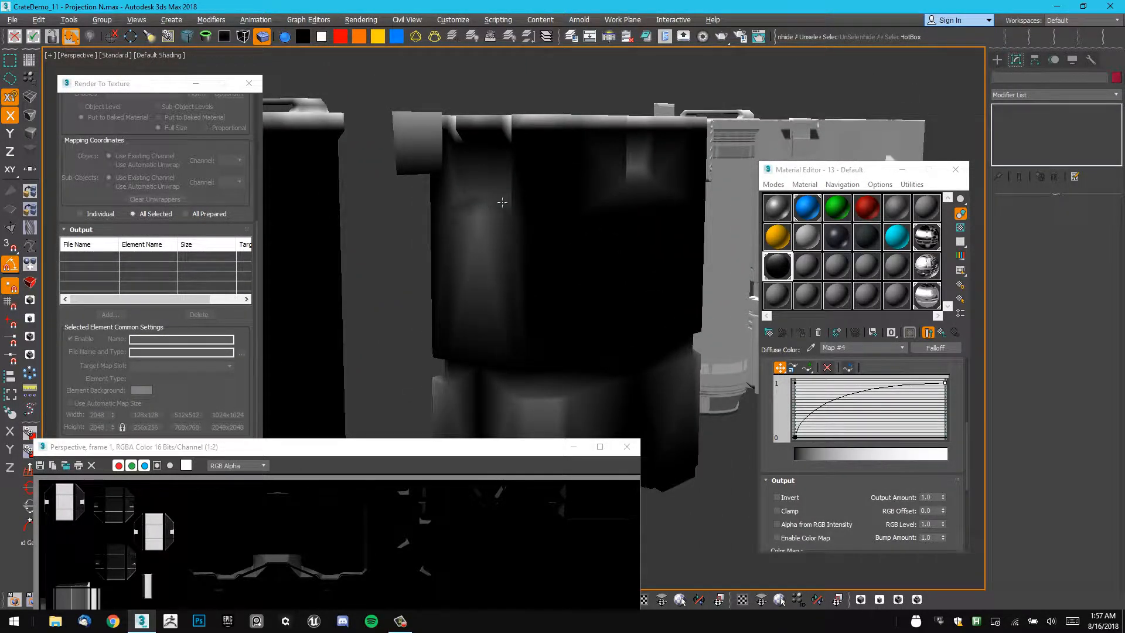
mouse_move(502, 202)
alt+middle_down()
mouse_move(485, 269)
mouse_move(502, 190)
mouse_move(589, 210)
mouse_move(504, 207)
alt+middle_up()
scroll(502, 184, down, 1)
scroll(546, 193, down, 5)
middle_drag(516, 214, 569, 218)
Minimize the rendered image window and select the projected low-poly crate CrateDemo_Low.
drag(469, 445, 487, 501)
alt+middle_drag(595, 364, 619, 272)
click(632, 382)
drag(548, 501, 528, 380)
click(570, 375)
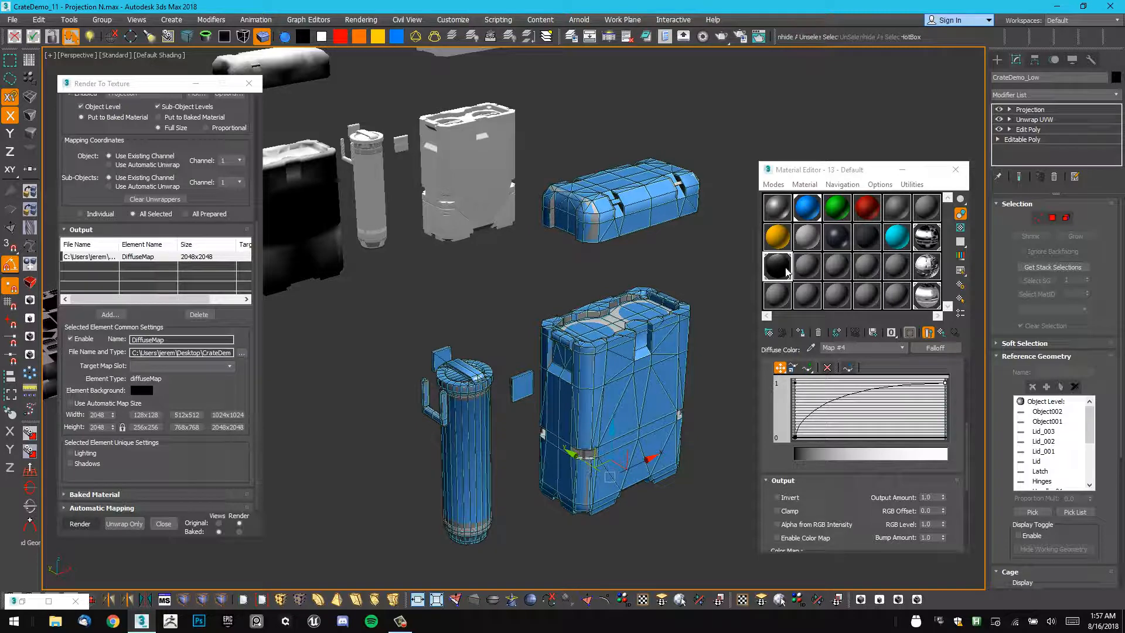
Duplicate material 13 - Default into the adjacent unused slot and replace its Diffuse Falloff map with a Gradient Ramp.
click(813, 259)
click(812, 271)
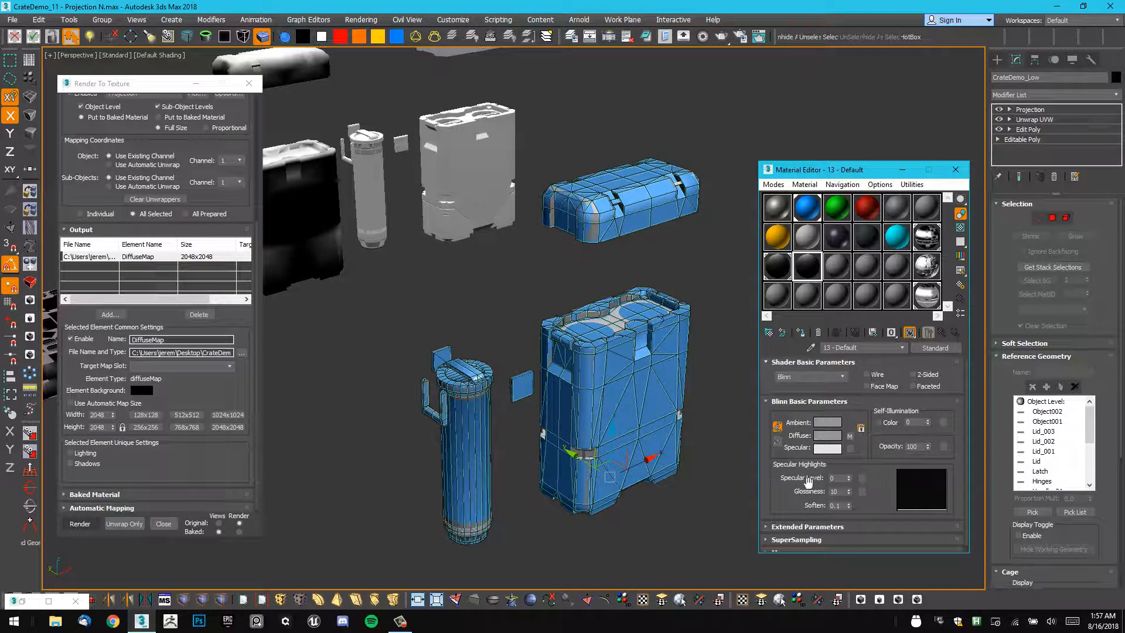
click(850, 436)
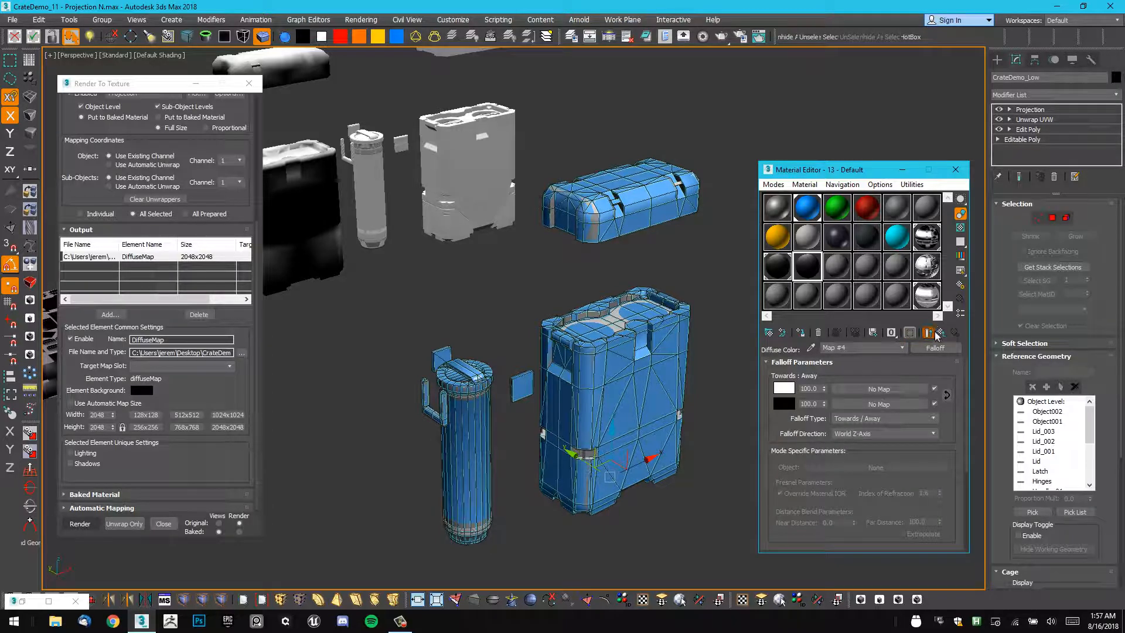
click(936, 334)
right_click(850, 436)
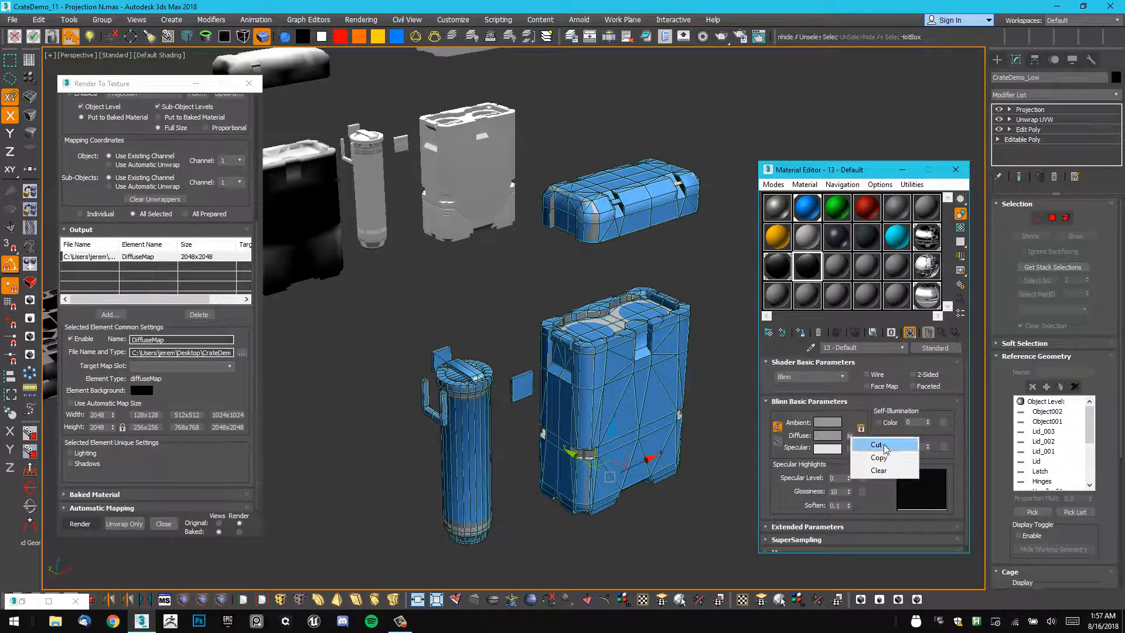
click(883, 447)
click(850, 436)
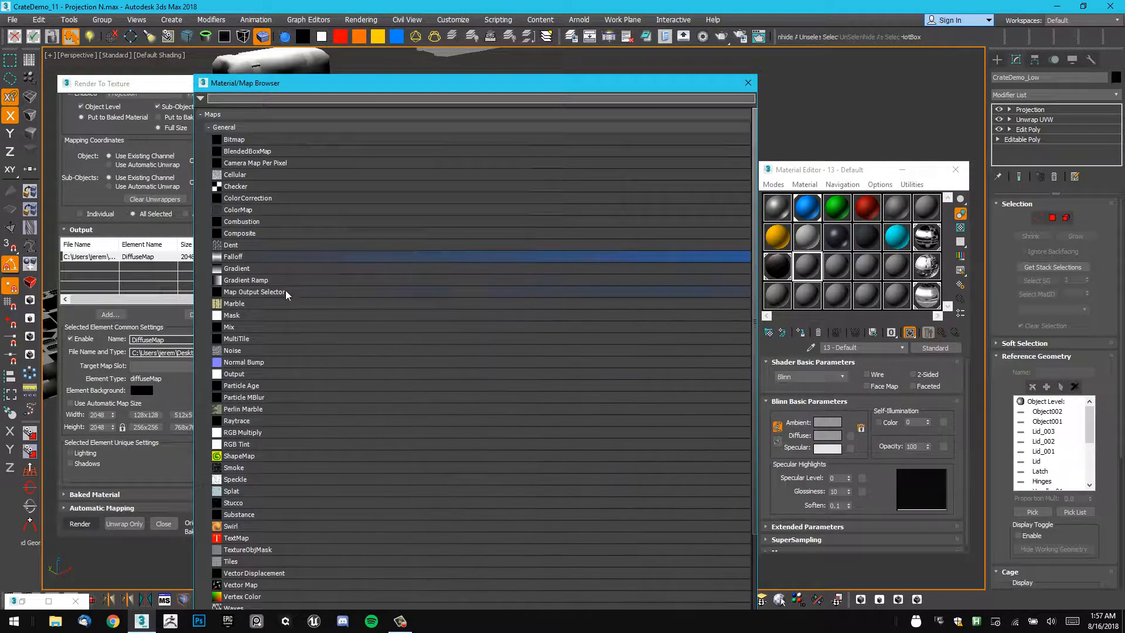
double_click(258, 281)
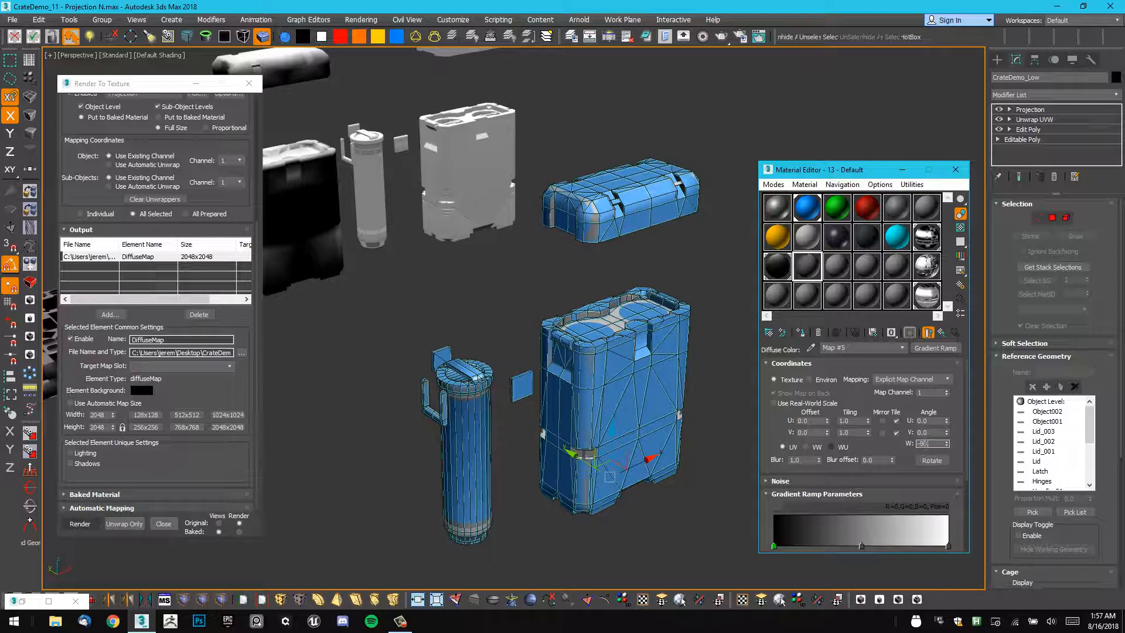
Set the Gradient Ramp's W angle to -90 and its map channel to 6.
text(-90)
key(Return)
click(947, 390)
alt+middle_drag(599, 324, 581, 299)
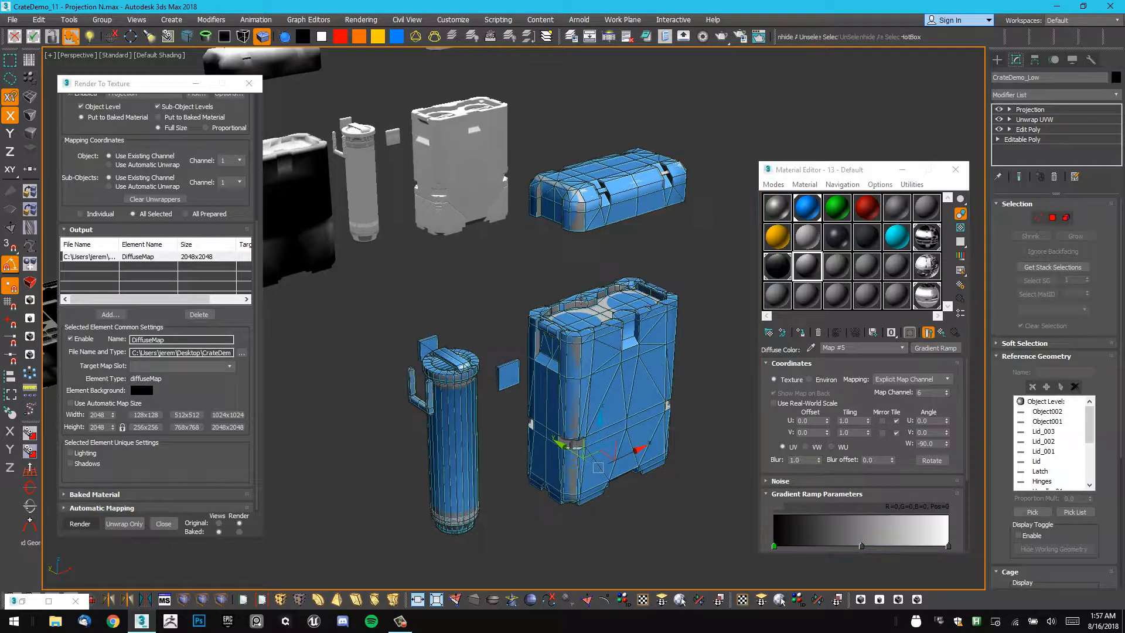
Assign the Gradient Ramp material to all high-poly crate parts, renaming it 13 - Defaultdfdsdvscvds instead of replacing the existing one.
click(621, 252)
mouse_move(636, 257)
alt+middle_down()
mouse_move(610, 248)
mouse_move(651, 275)
mouse_move(679, 273)
mouse_move(643, 256)
alt+middle_up()
scroll(650, 276, down, 3)
mouse_move(657, 175)
mouse_down()
mouse_move(592, 519)
mouse_move(665, 338)
mouse_up()
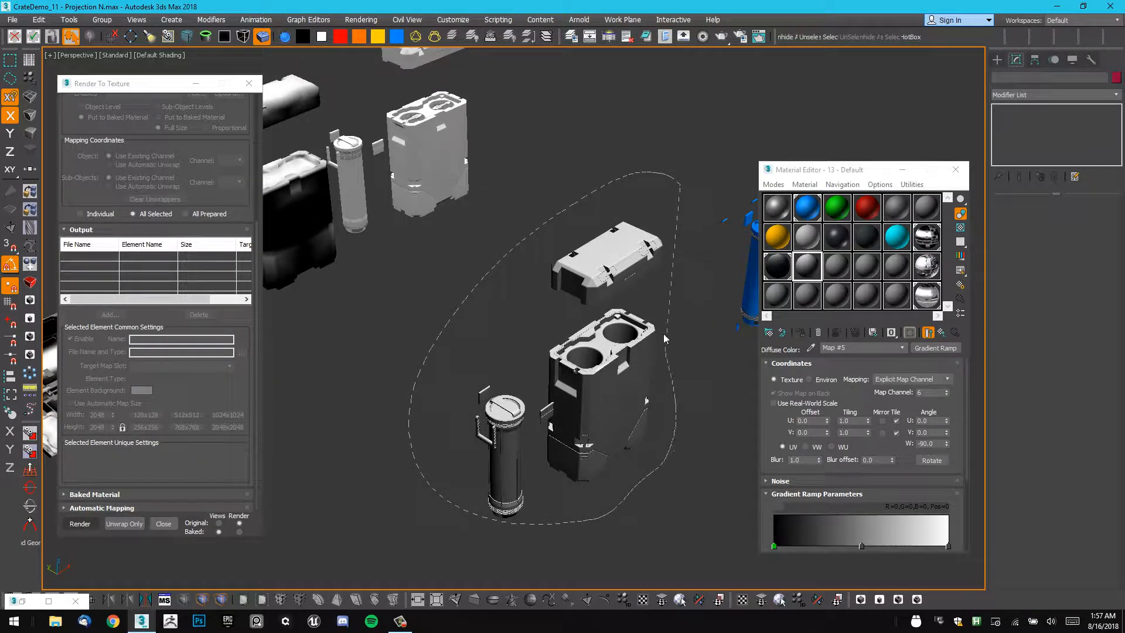
drag(648, 253, 651, 246)
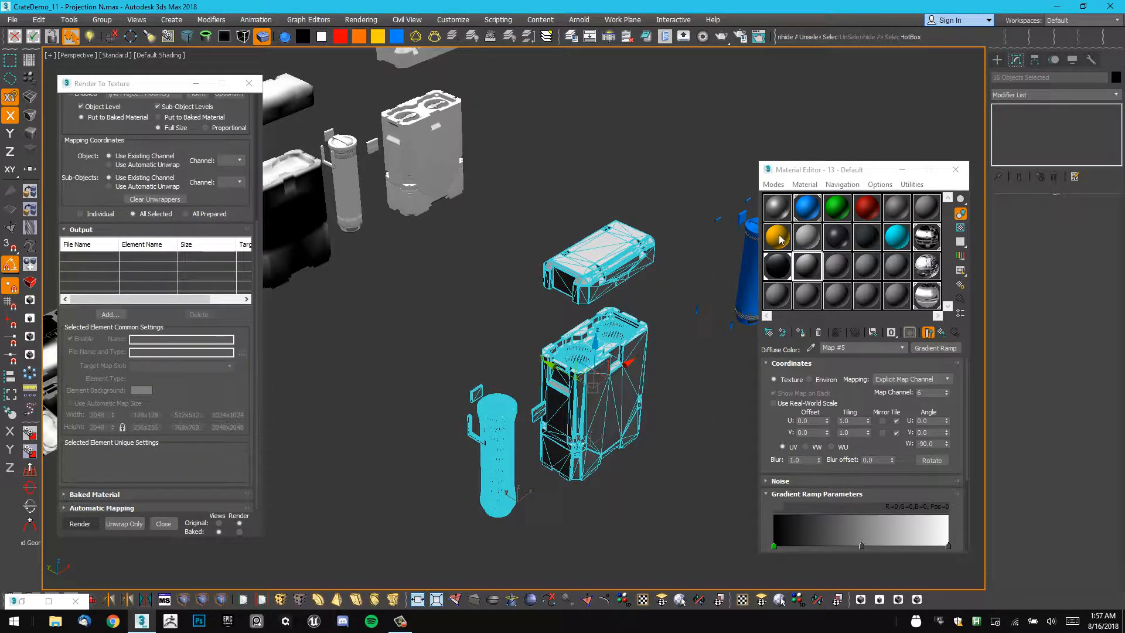
click(801, 333)
click(526, 304)
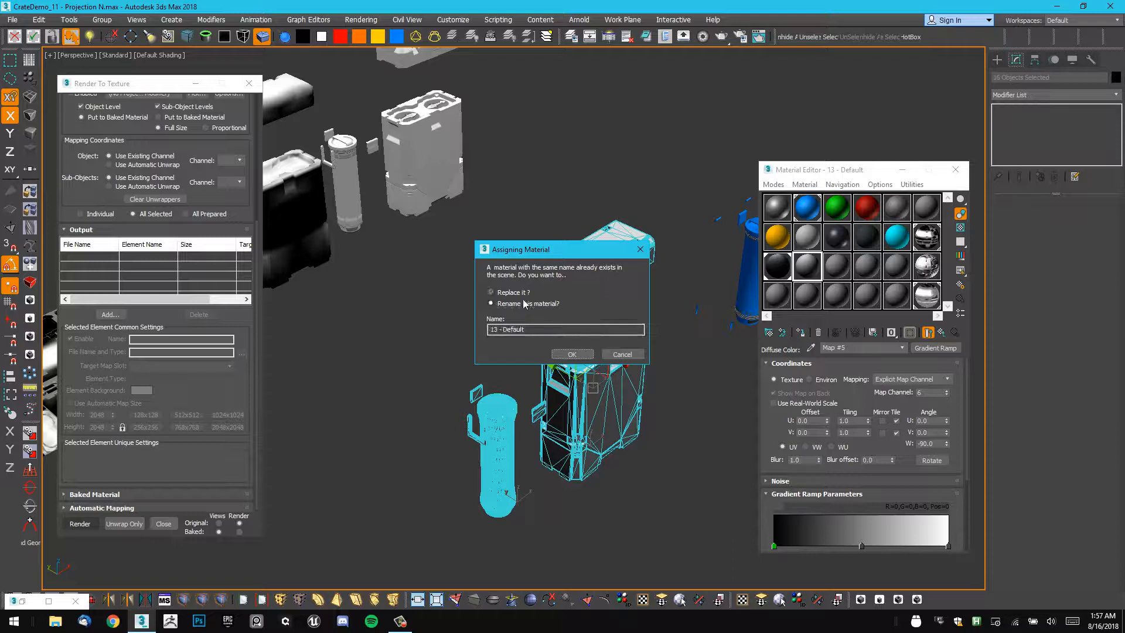
click(546, 328)
text(dfdsdvscvds)
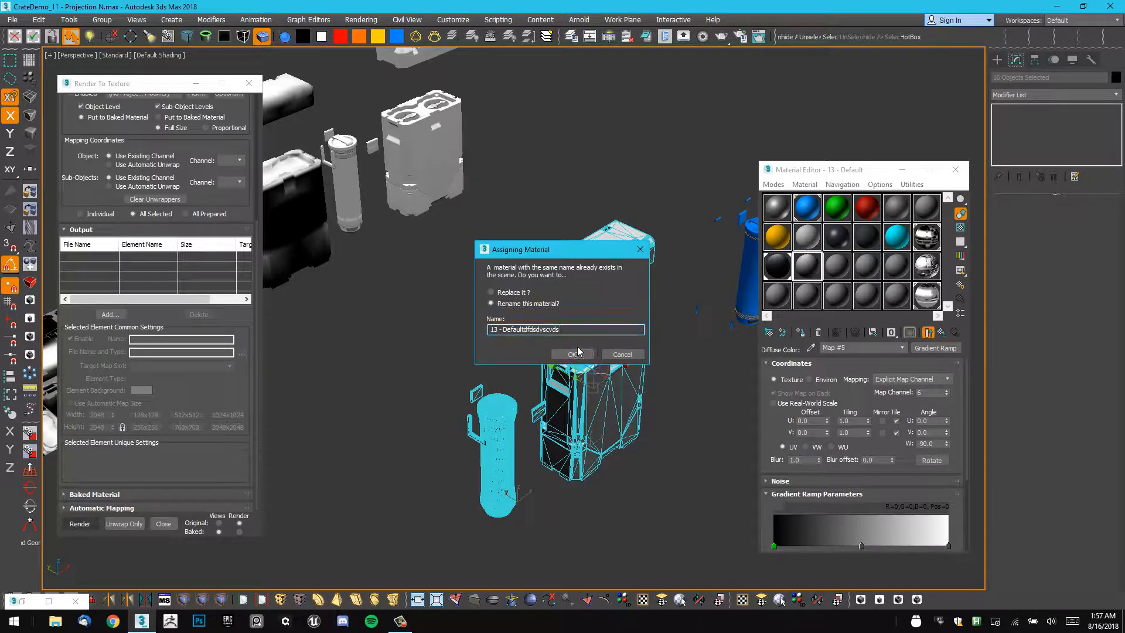
click(578, 352)
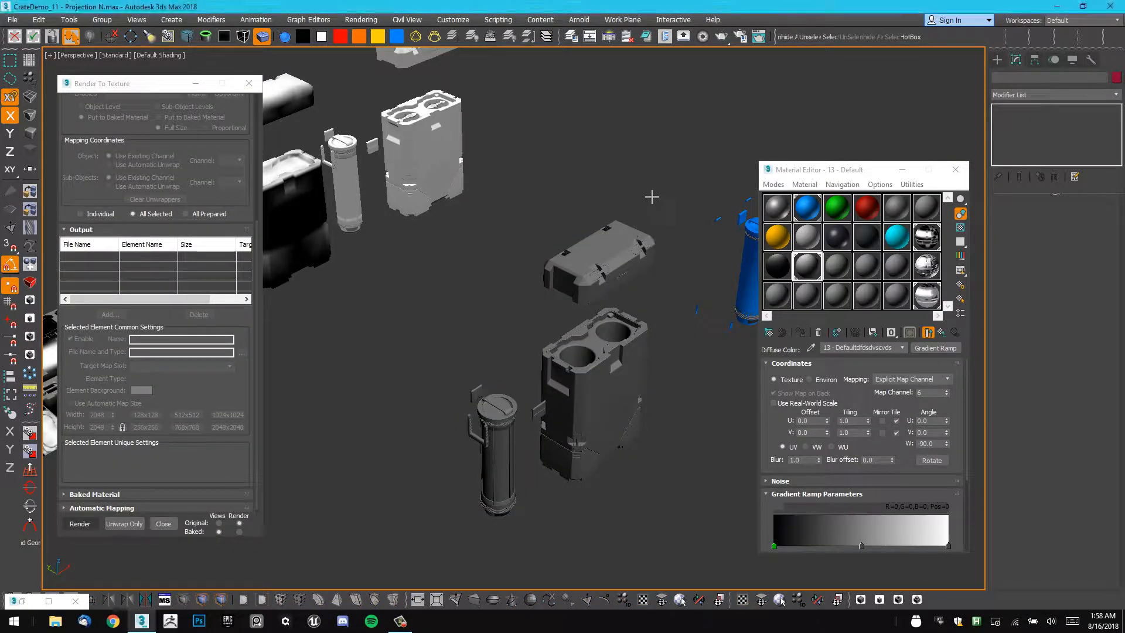
Select all the high-poly crate parts and apply one shared UVW Map modifier to them.
drag(551, 505, 652, 280)
mouse_move(651, 280)
alt+middle_down()
mouse_move(643, 290)
mouse_move(651, 208)
alt+middle_up()
mouse_move(636, 161)
mouse_down()
mouse_move(628, 160)
mouse_move(562, 529)
mouse_move(666, 390)
mouse_up()
drag(652, 252, 652, 252)
alt+middle_drag(652, 252, 656, 212)
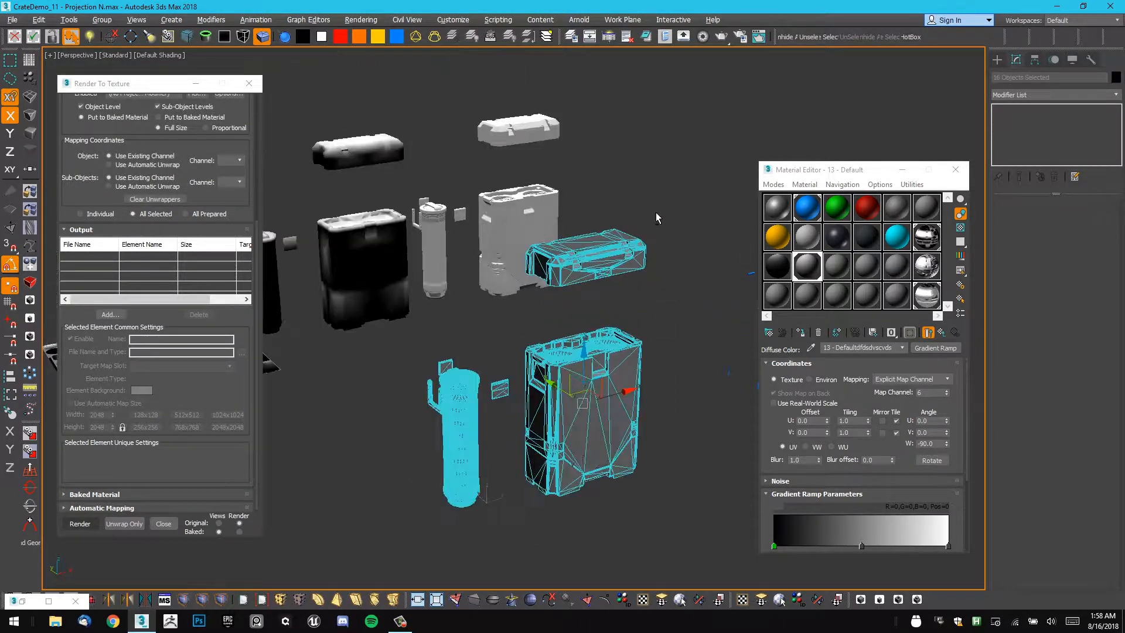
click(997, 61)
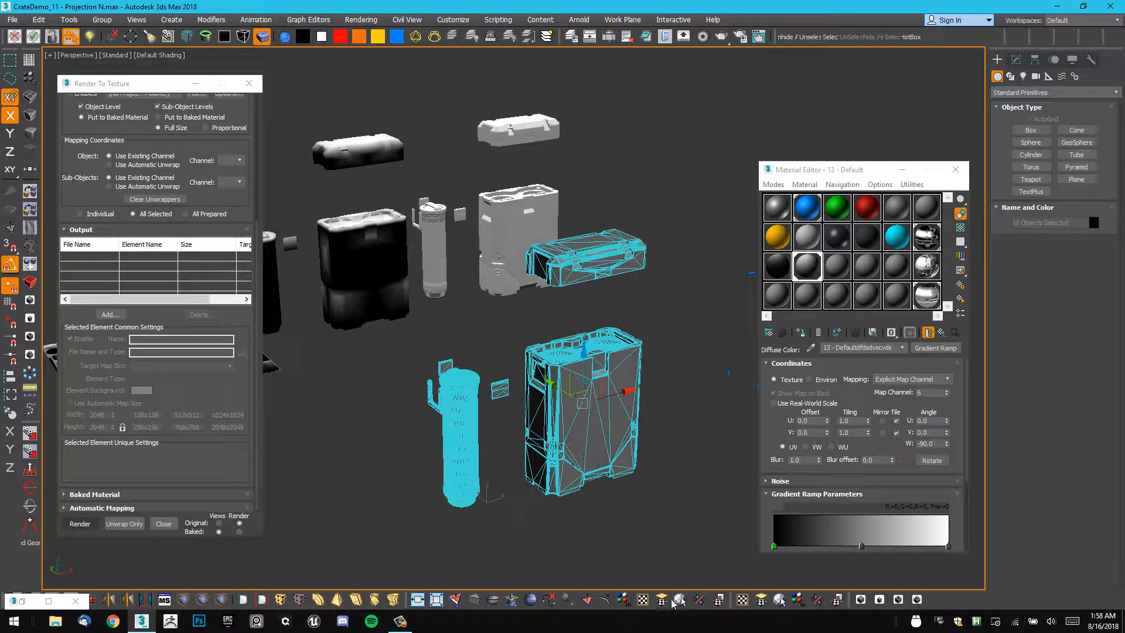
click(660, 601)
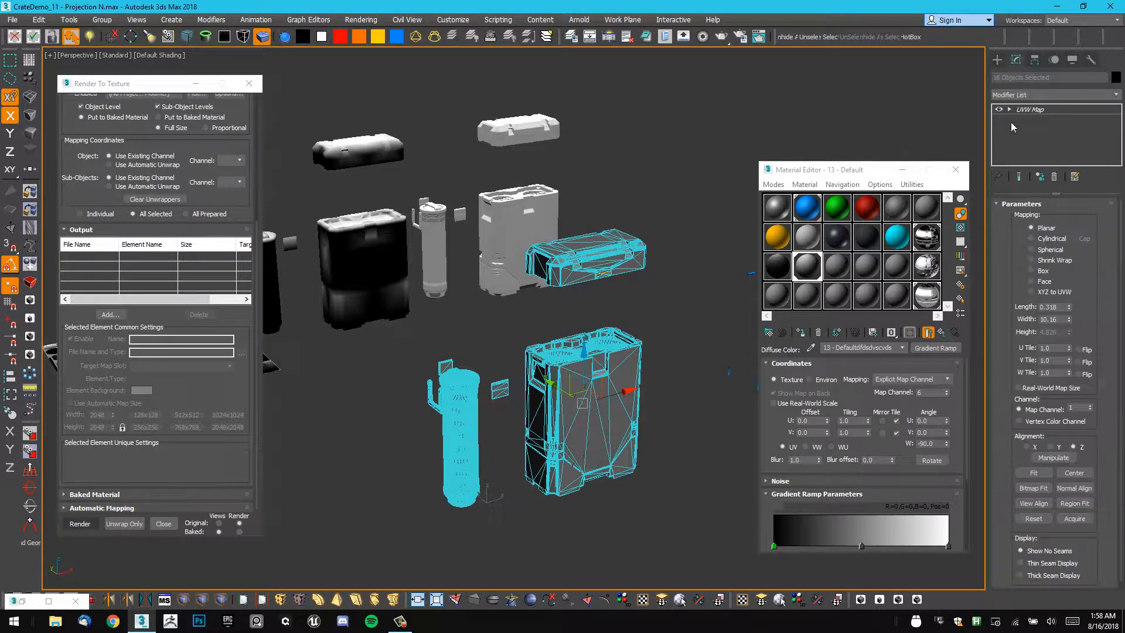
Align the shared UVW Map gizmo to the X axis and fit it to the selected high-poly crate parts.
alt+middle_drag(650, 316, 658, 280)
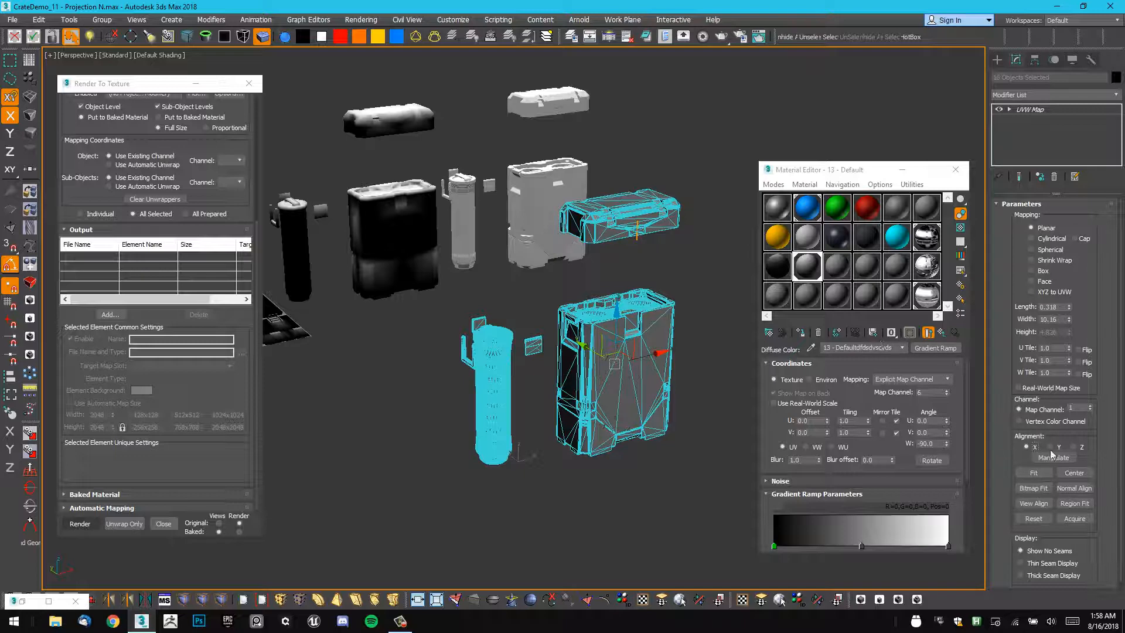
click(1036, 477)
alt+middle_drag(619, 363, 638, 345)
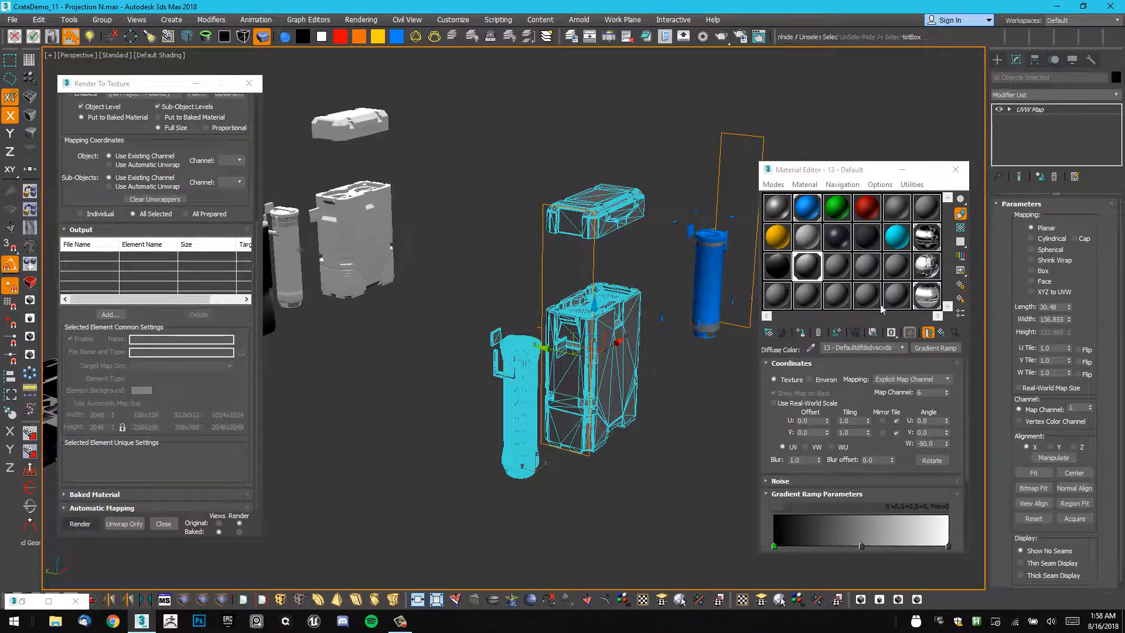
Return to the parent level of the Gradient Ramp material and show it shaded in the viewport on the selected crate parts.
click(935, 334)
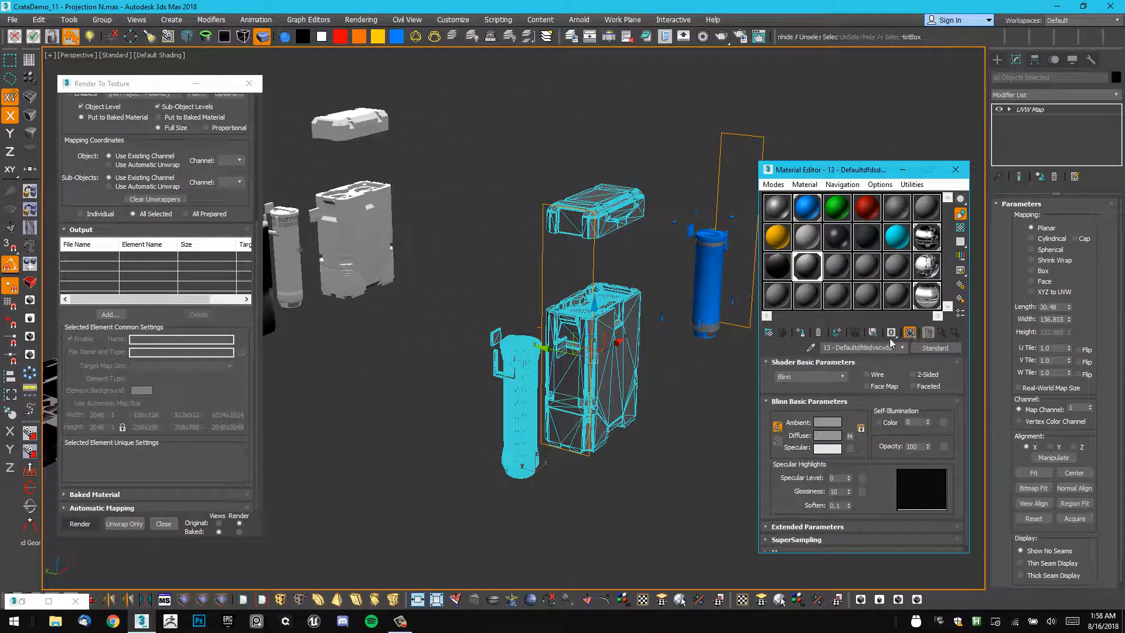
alt+middle_drag(627, 323, 660, 325)
click(668, 469)
key(ctrl+z)
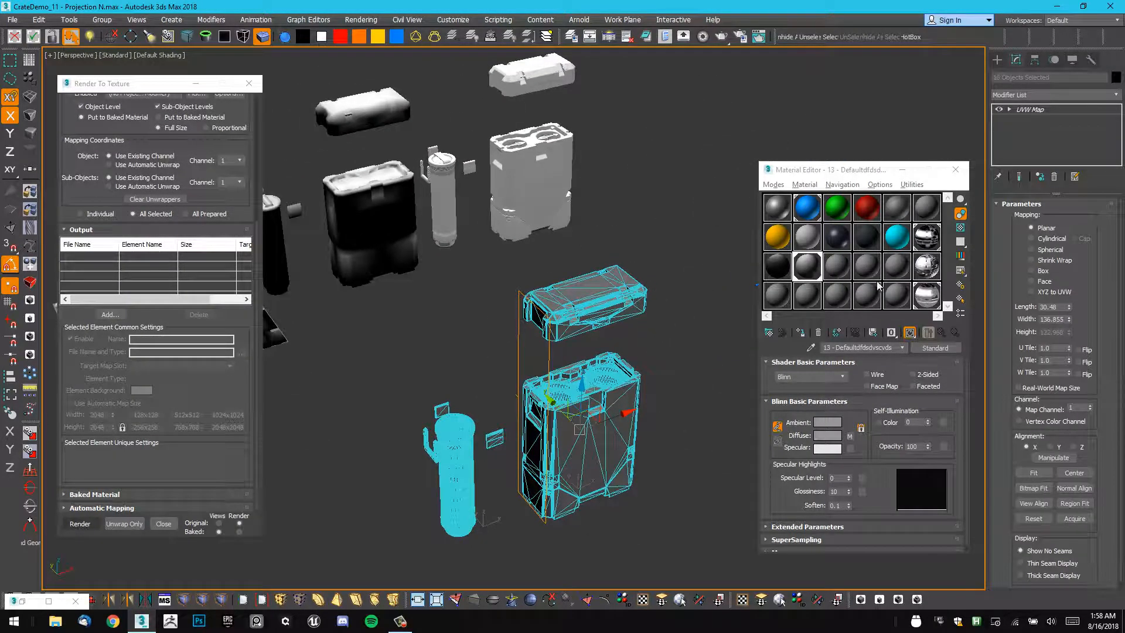
click(911, 335)
click(913, 336)
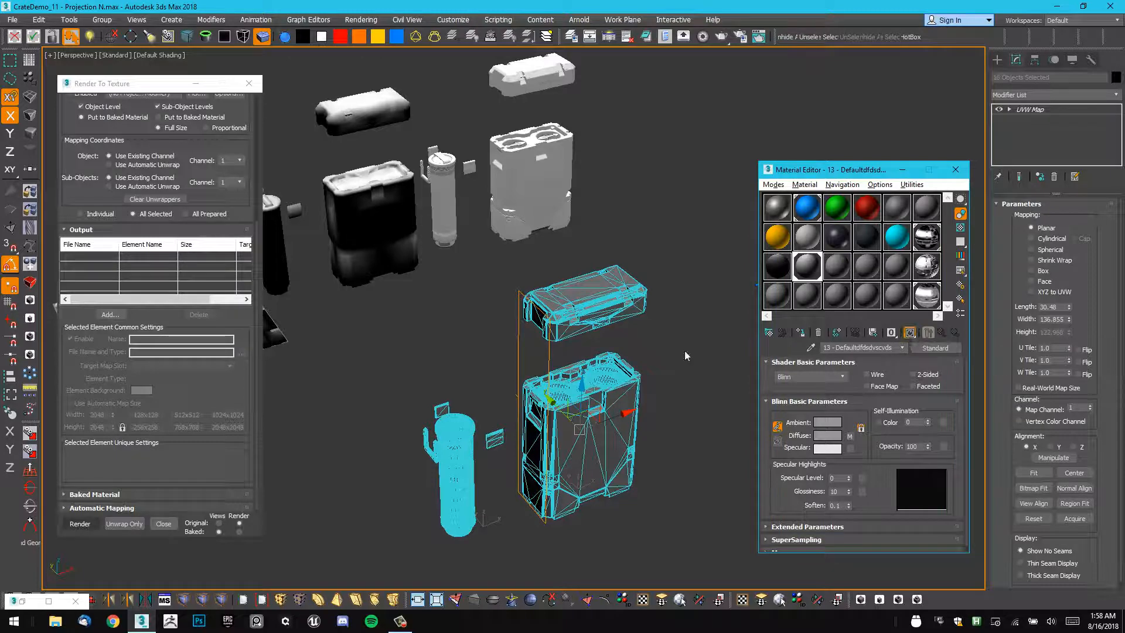
Set the shared UVW Map modifier's map channel to 6 and check the gradient on the high-poly crate parts.
middle_drag(660, 332, 672, 319)
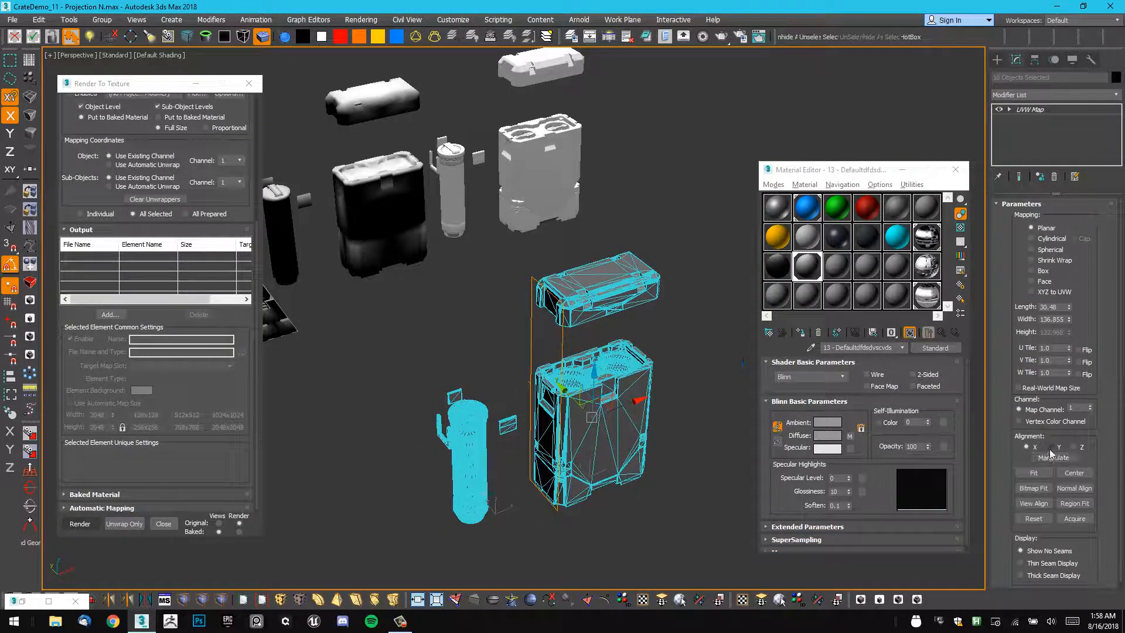
alt+middle_drag(648, 350, 644, 323)
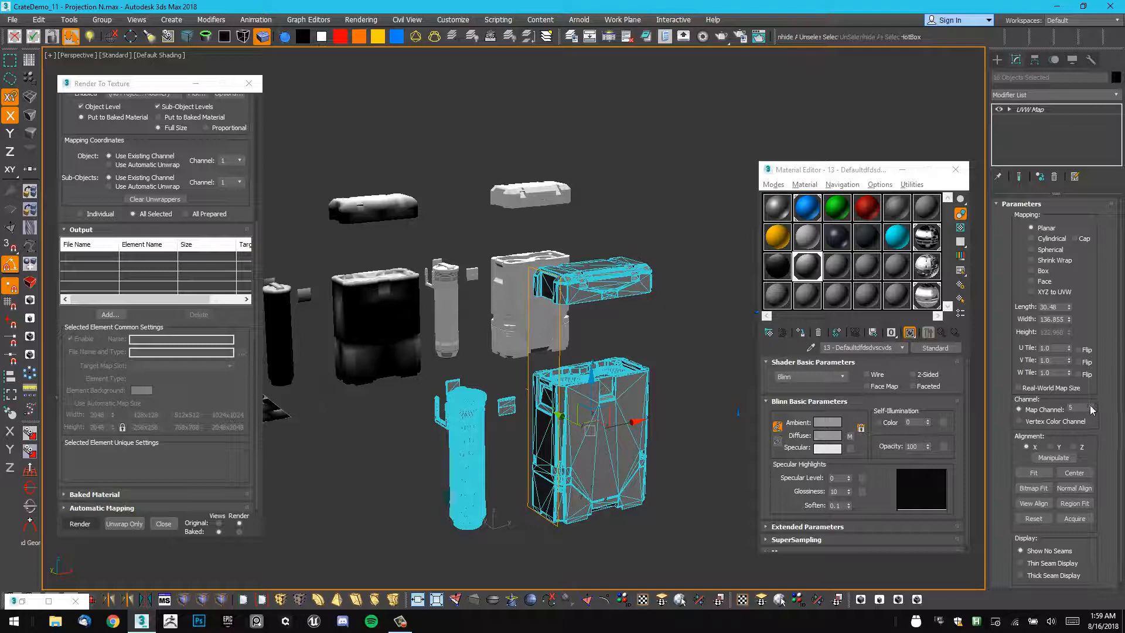
alt+middle_drag(667, 368, 704, 371)
click(636, 327)
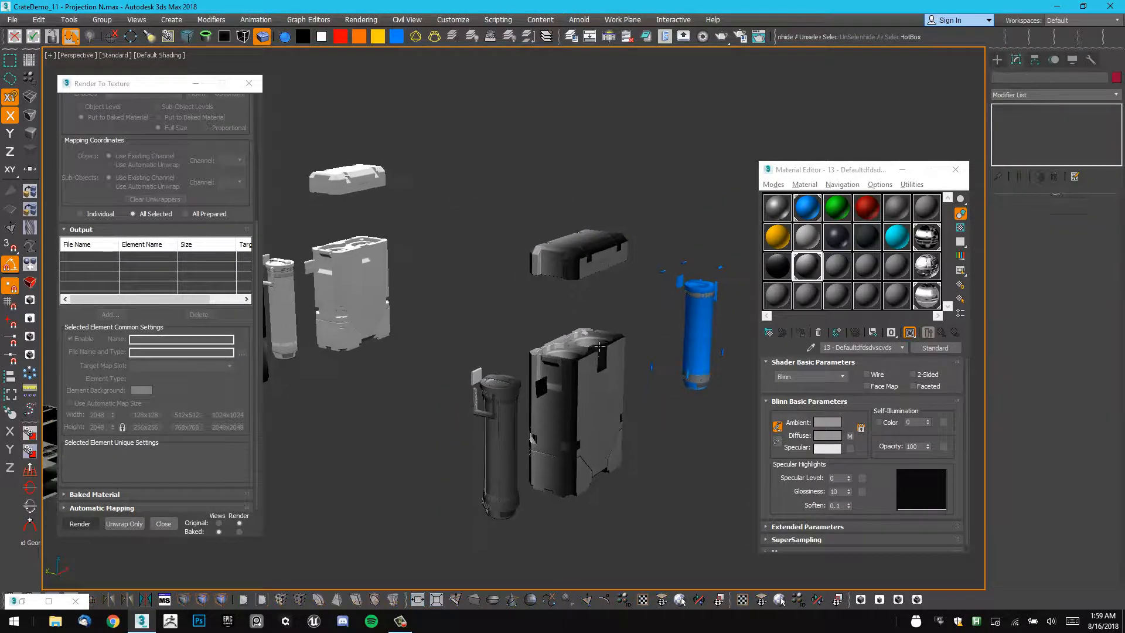
mouse_move(599, 346)
alt+middle_down()
mouse_move(628, 360)
mouse_move(596, 373)
mouse_move(603, 354)
alt+middle_up()
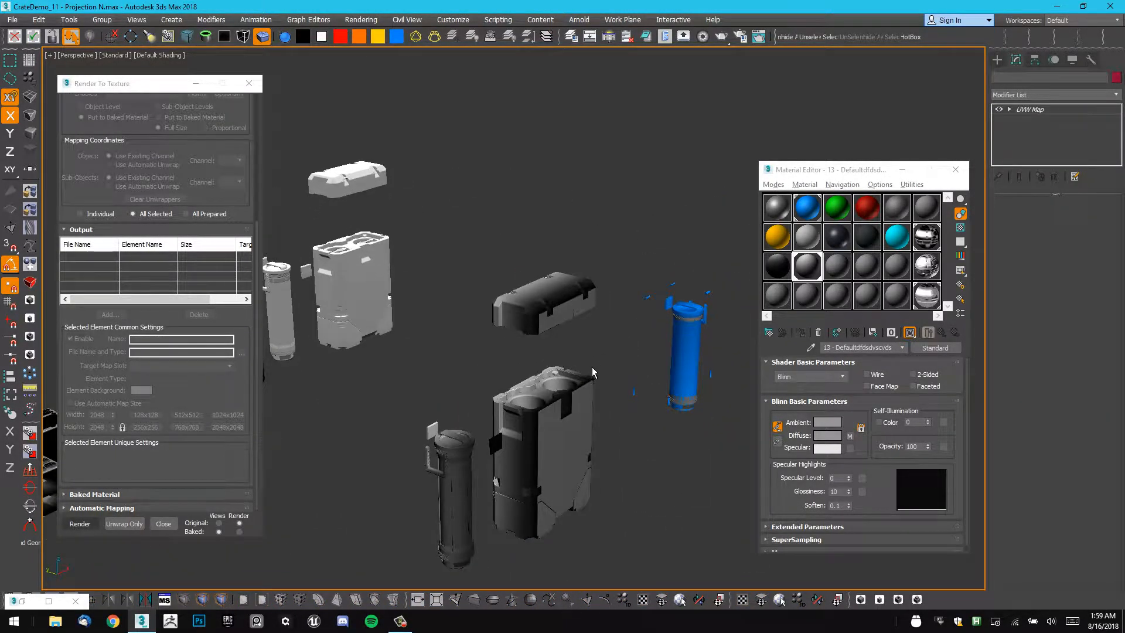
click(592, 367)
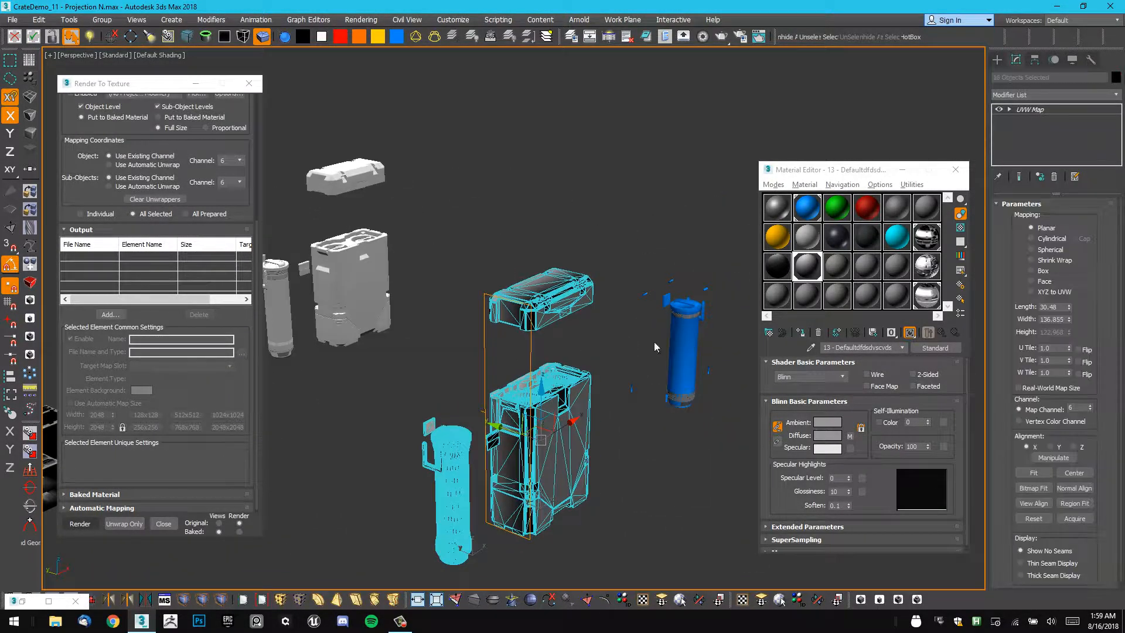
Align the UVW Map gizmo to the Y axis and fit it to all the high-poly crate parts.
click(1053, 448)
alt+middle_drag(621, 363, 565, 351)
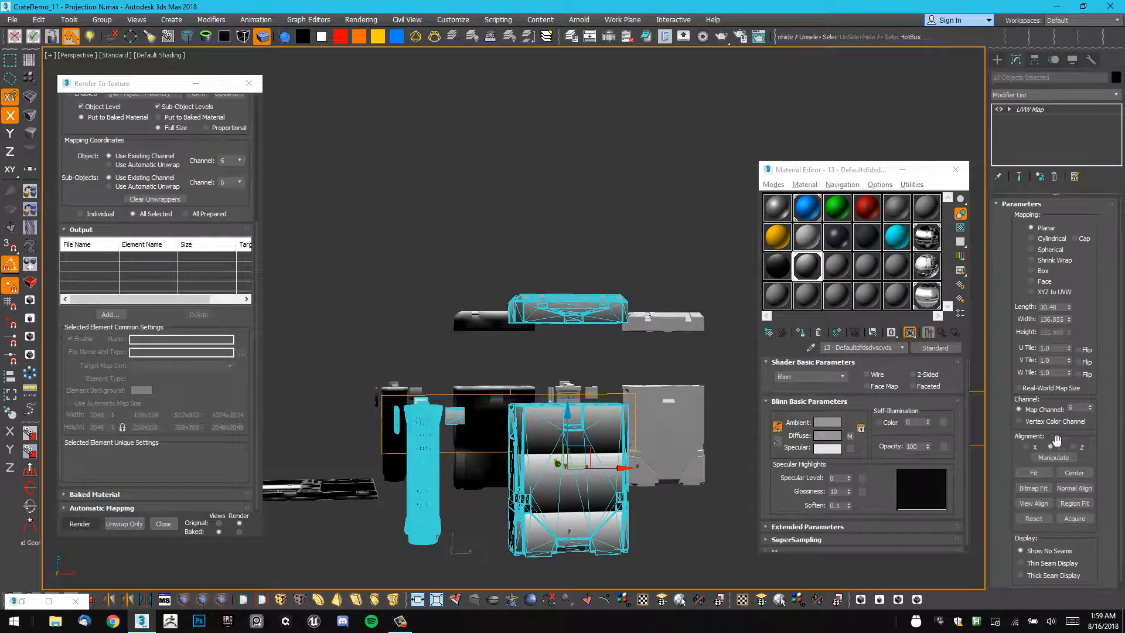
alt+middle_drag(533, 331, 590, 298)
click(1035, 474)
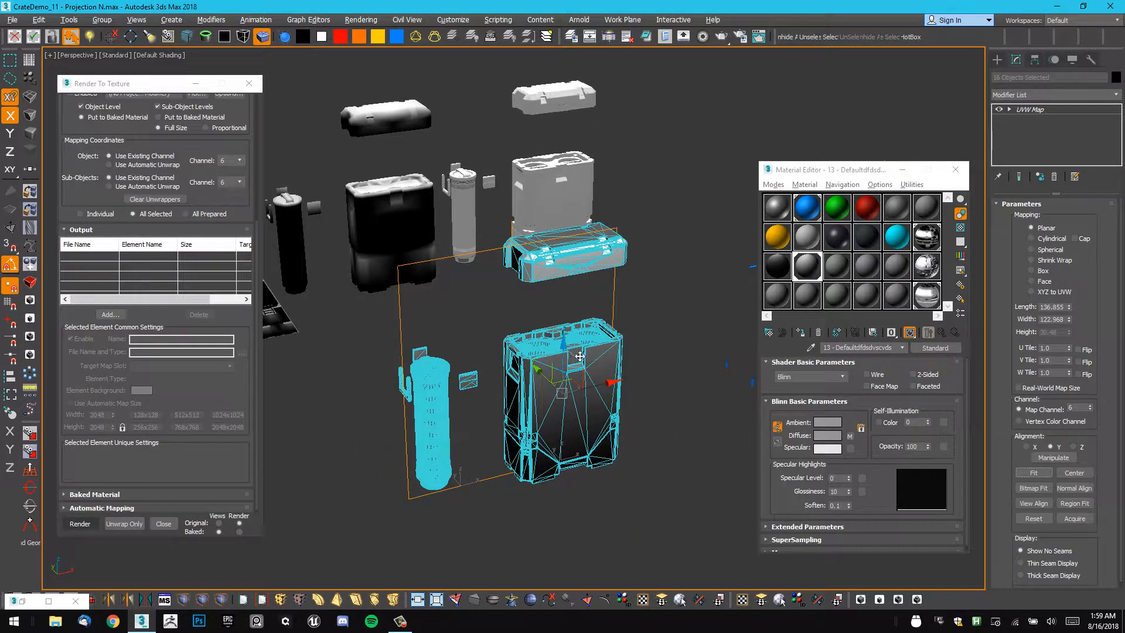
alt+middle_drag(604, 363, 569, 325)
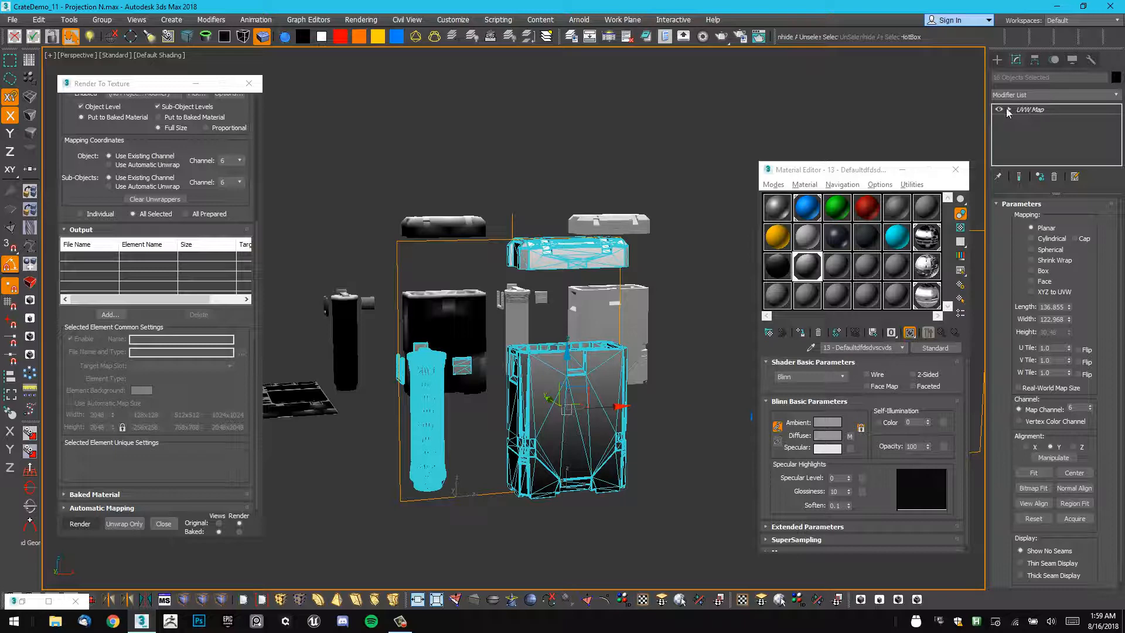
Scale the UVW Map gizmo slightly taller so the gradient reaches past the high-poly crate parts, undoing the surplus adjustment.
click(1008, 110)
key(1)
alt+middle_drag(547, 303, 515, 326)
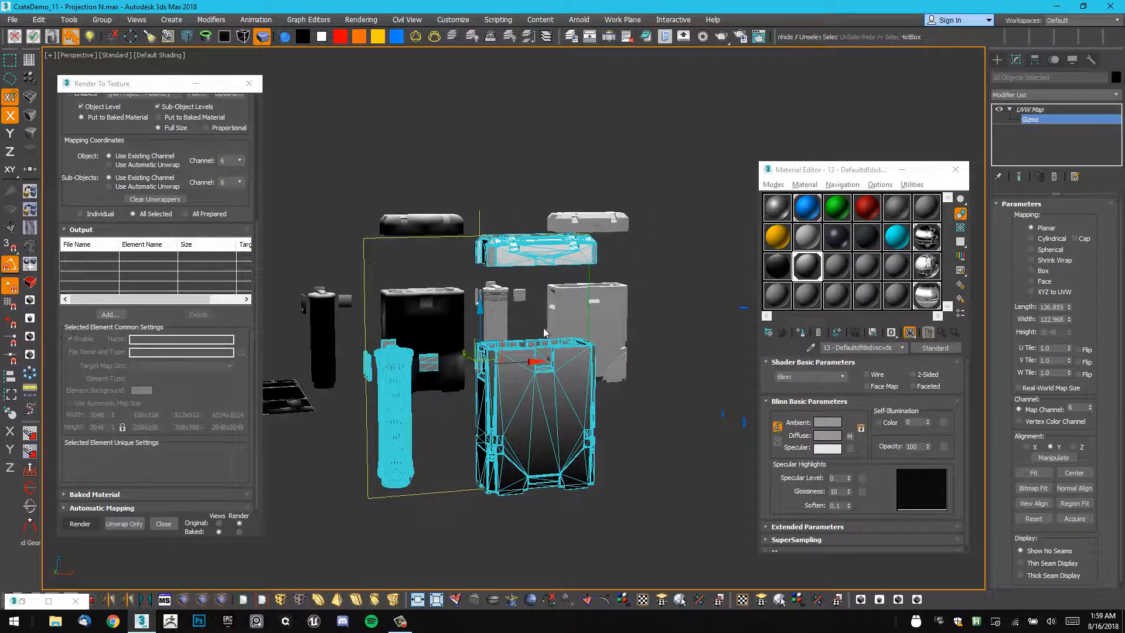
alt+middle_drag(542, 326, 495, 346)
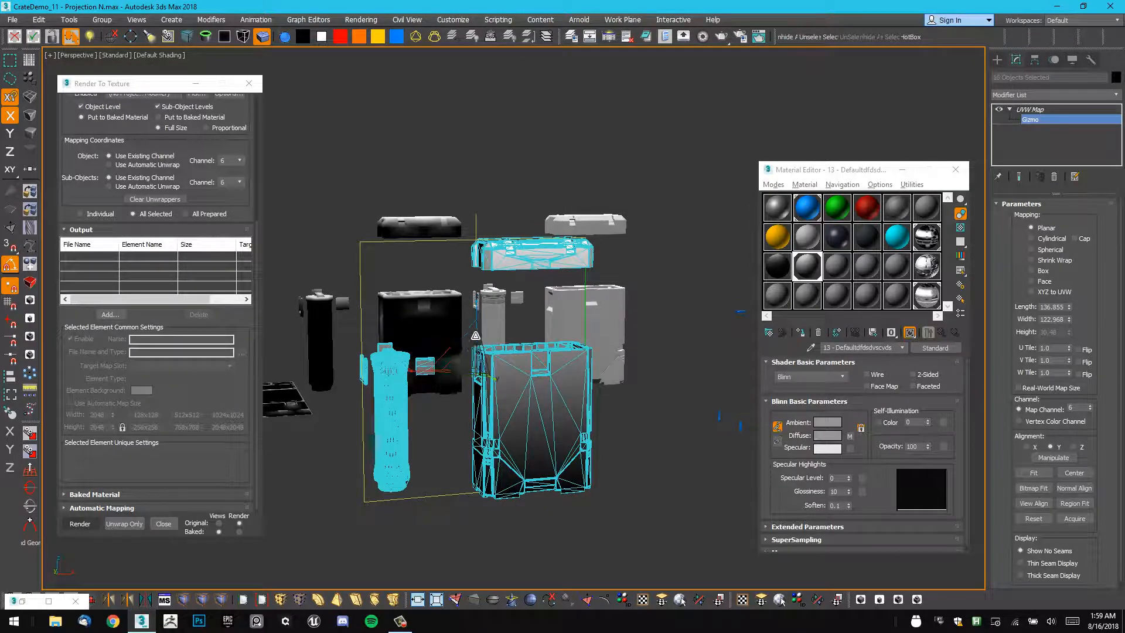
key(r)
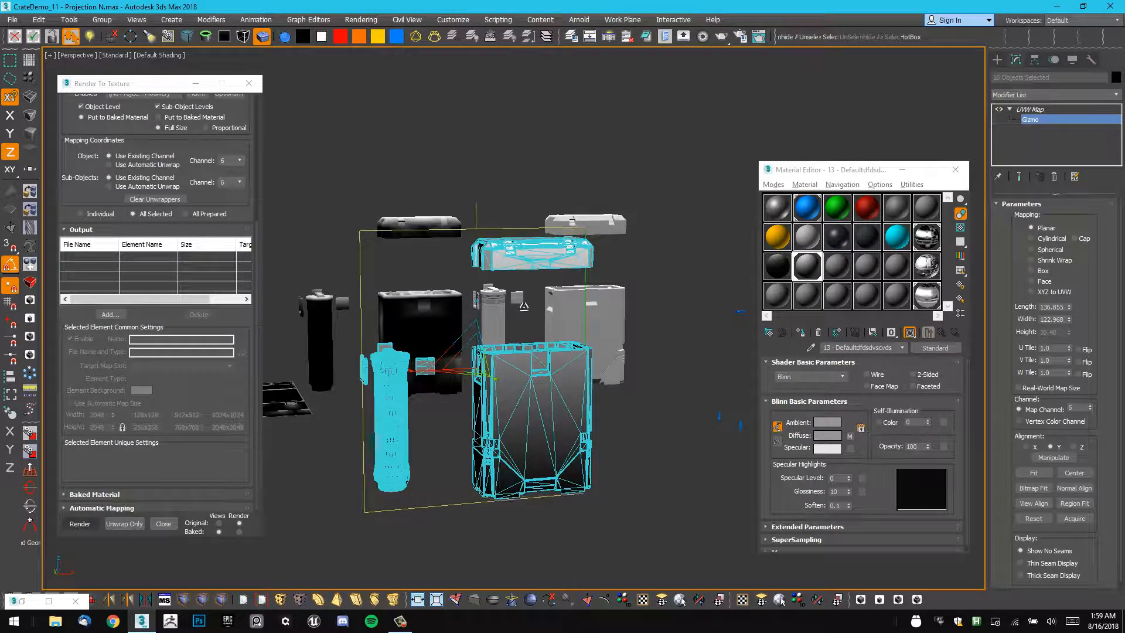
alt+middle_drag(479, 309, 511, 273)
scroll(512, 273, up, 4)
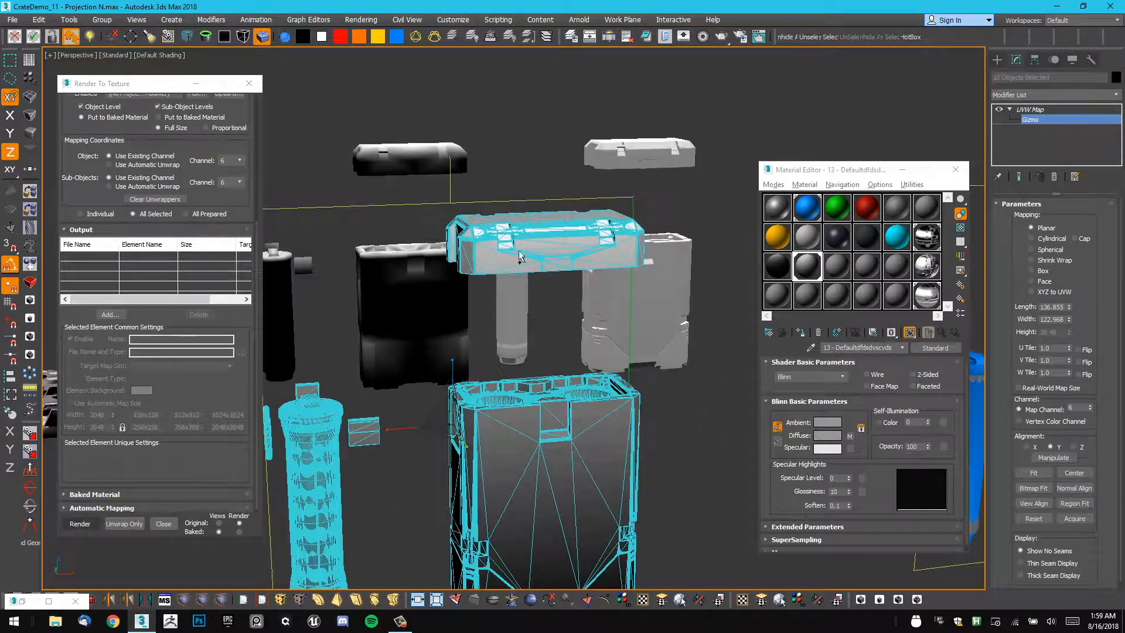
scroll(512, 273, up, 3)
scroll(460, 262, up, 5)
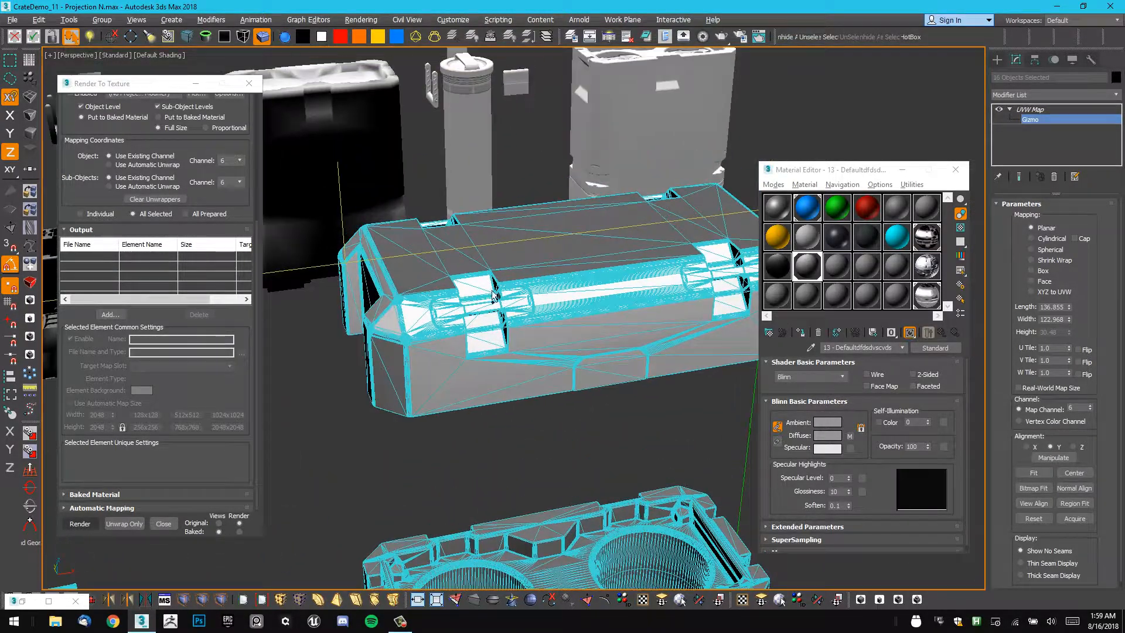
scroll(320, 263, down, 8)
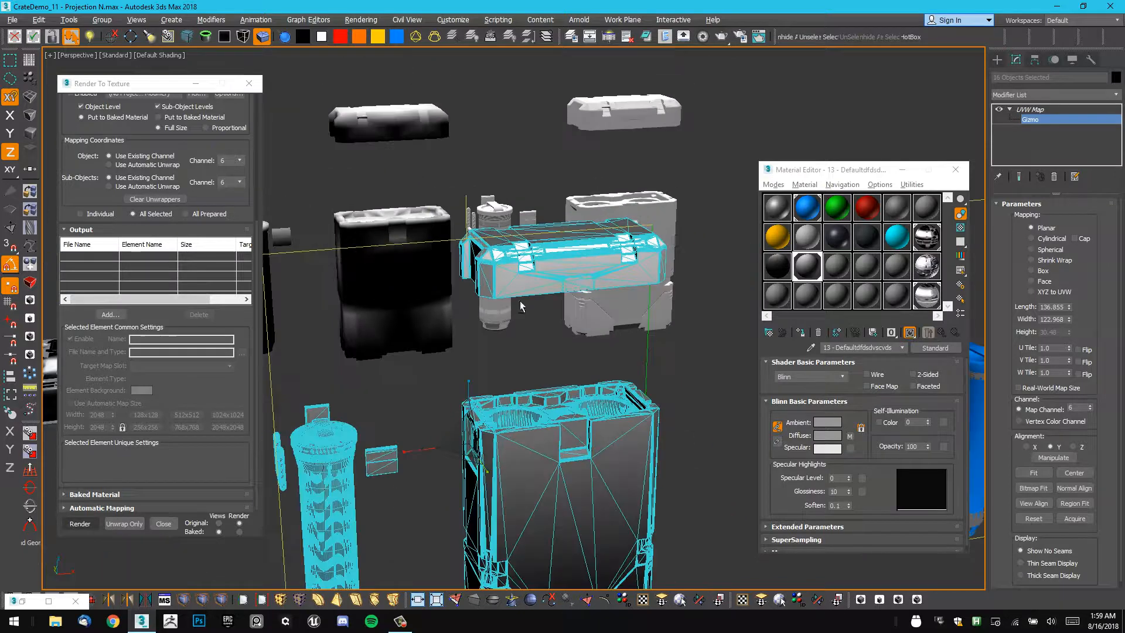
drag(478, 357, 480, 354)
key(ctrl+z)
Leave gizmo editing, deselect the high-poly crate parts and inspect the vertical gradient across them.
alt+middle_drag(591, 322, 672, 286)
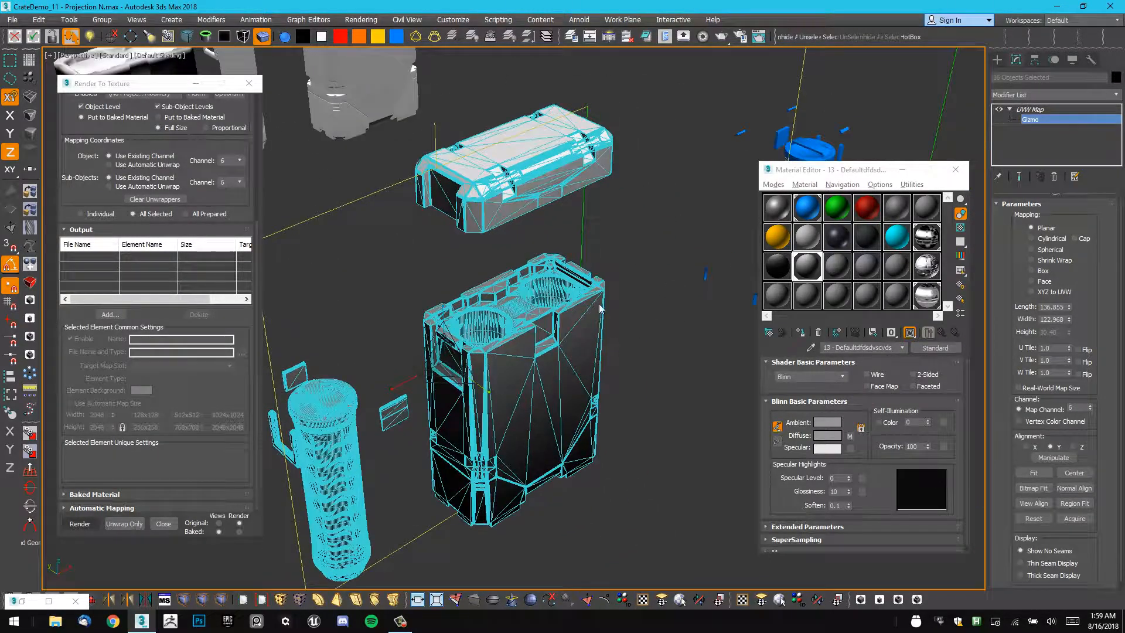
alt+middle_drag(601, 308, 657, 245)
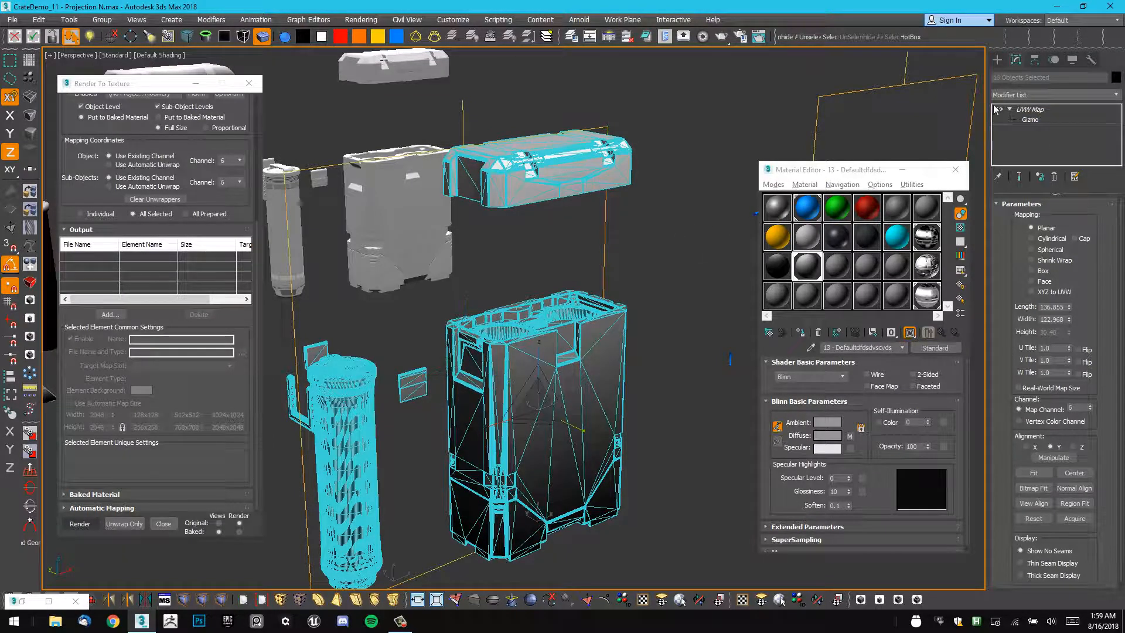
click(655, 233)
alt+middle_drag(654, 247, 467, 377)
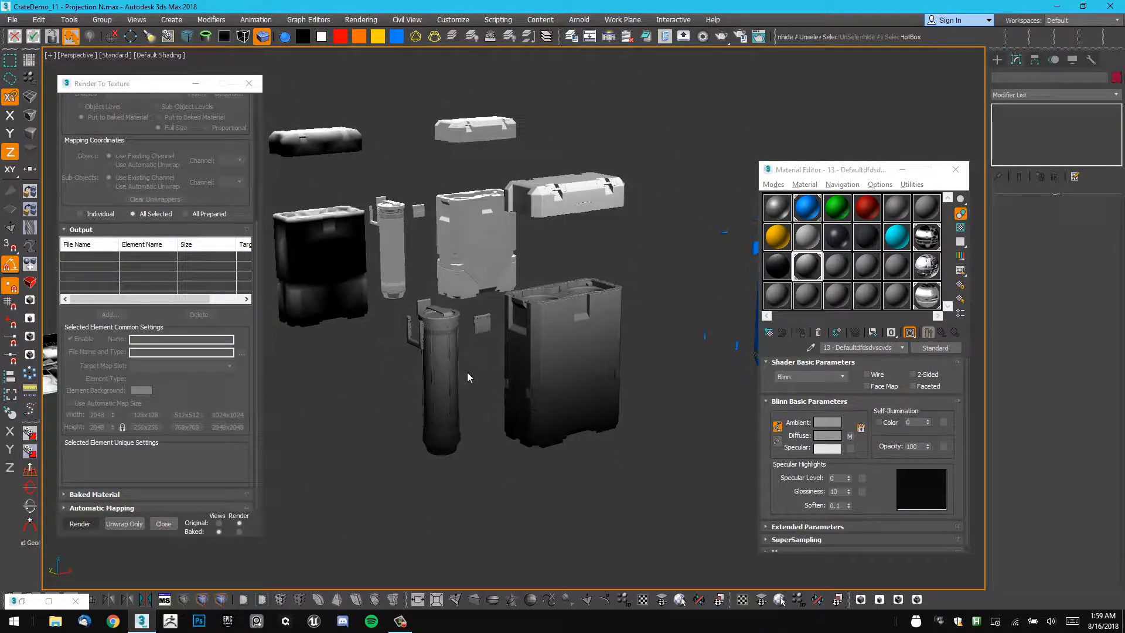
alt+middle_drag(368, 482, 330, 489)
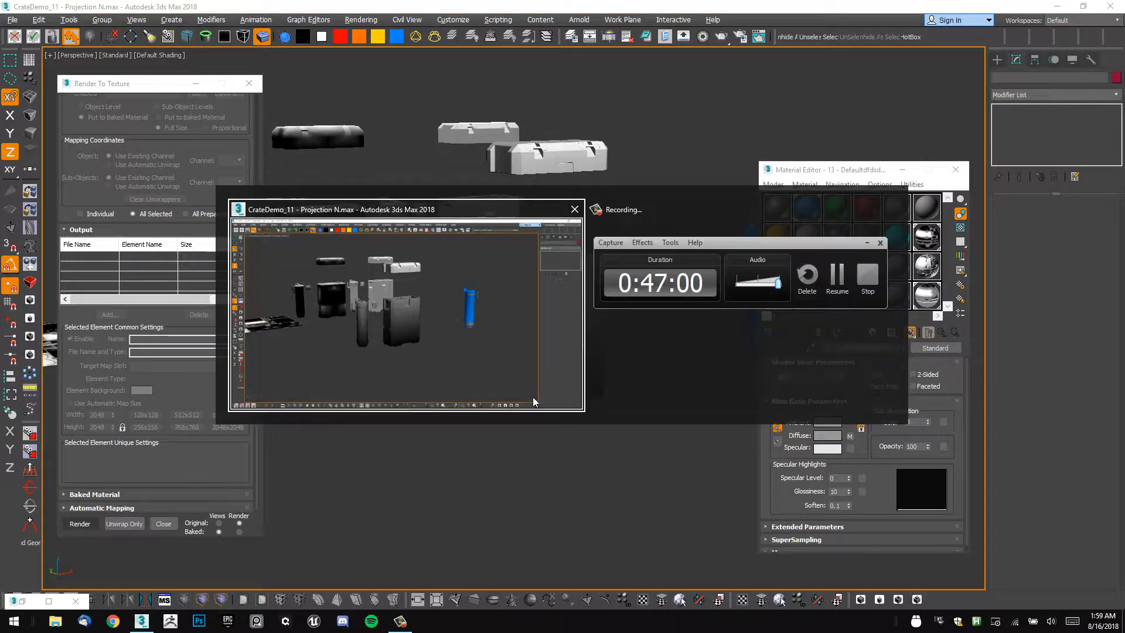
alt+middle_drag(603, 357, 593, 491)
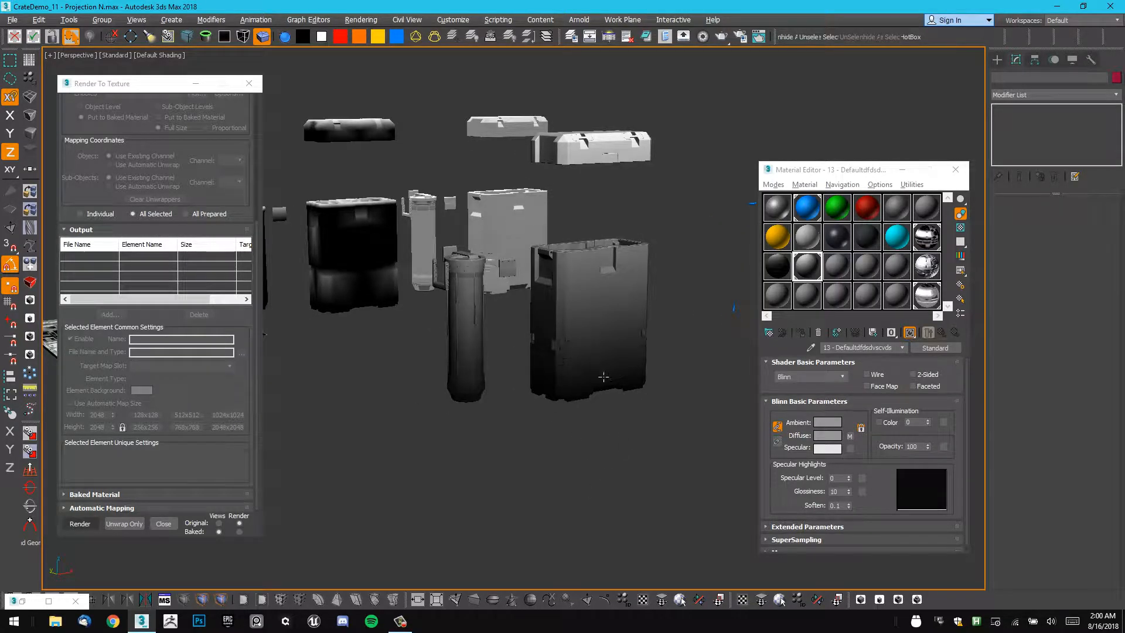
alt+middle_drag(587, 347, 562, 352)
Select the low-poly crate and set its DiffuseMap bake output file to CrateDemo_G2.tga in the maps folder.
click(573, 348)
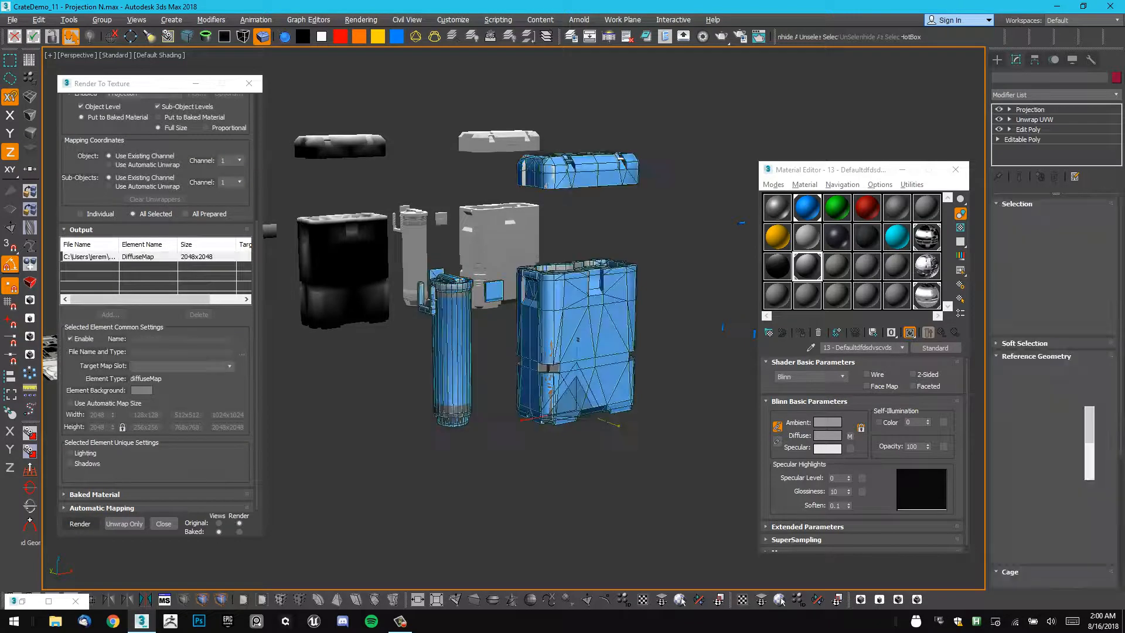
click(140, 257)
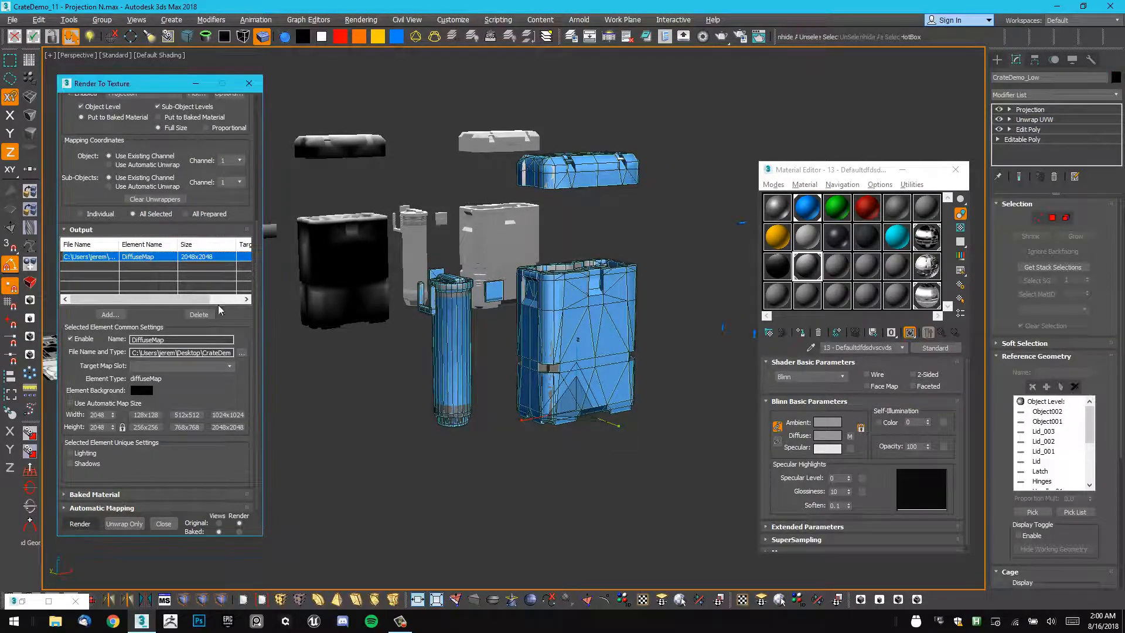
click(242, 353)
click(284, 197)
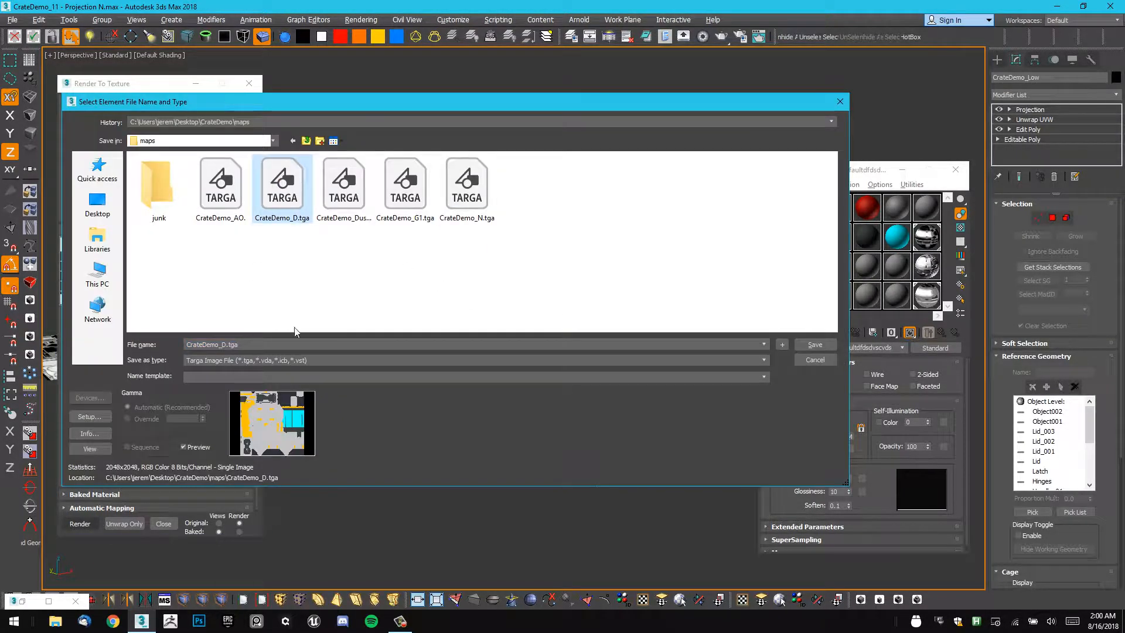
click(355, 189)
click(414, 184)
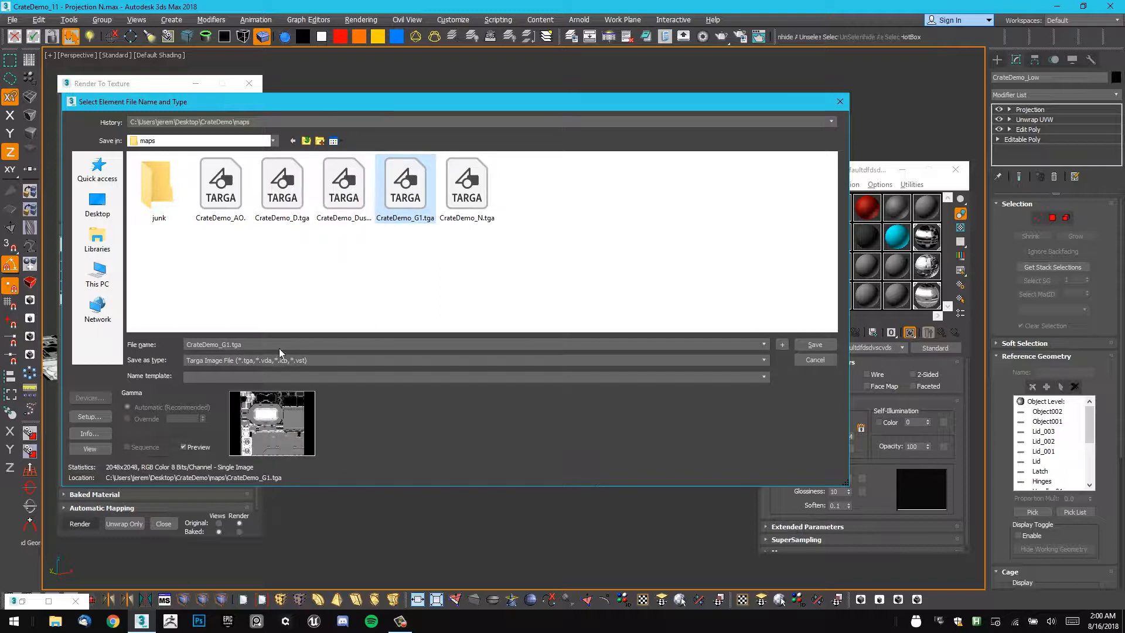
click(229, 344)
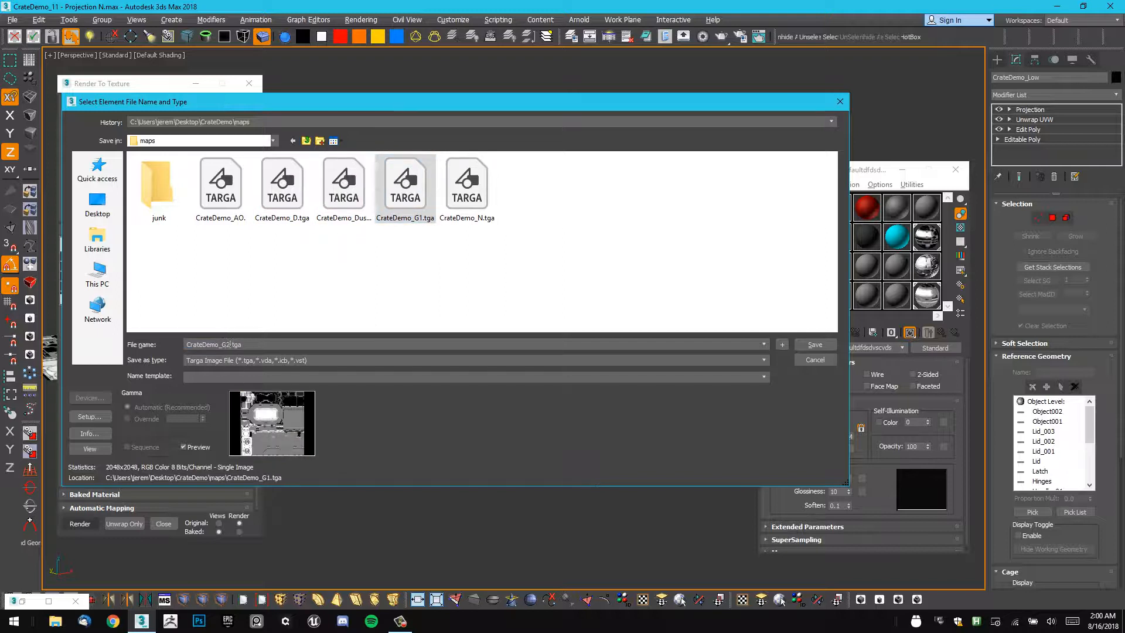
click(818, 348)
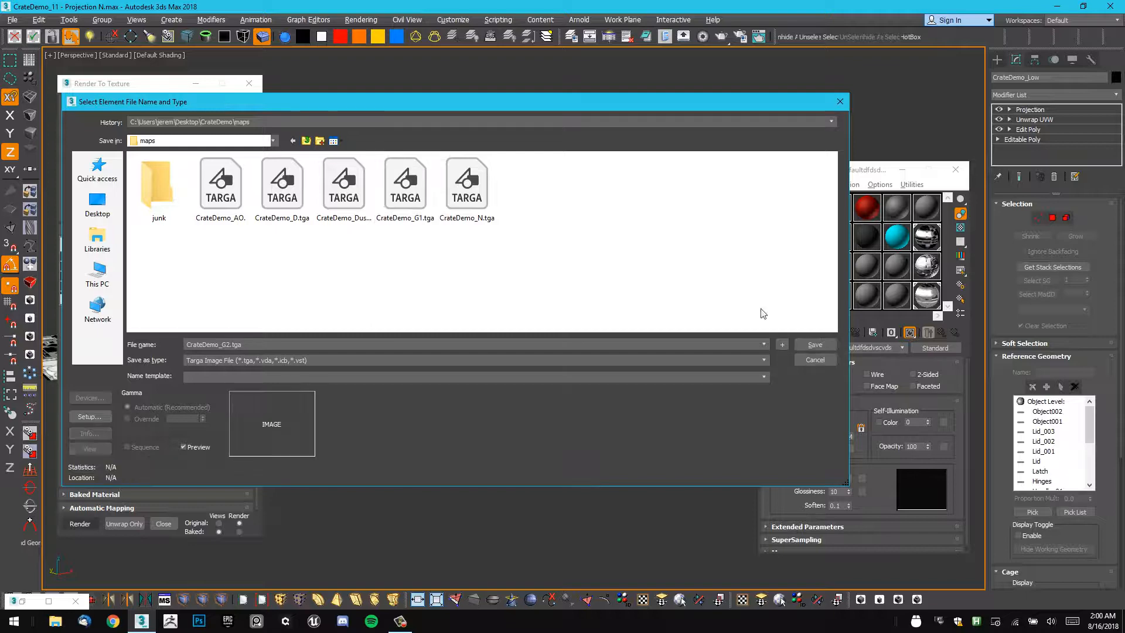
click(817, 346)
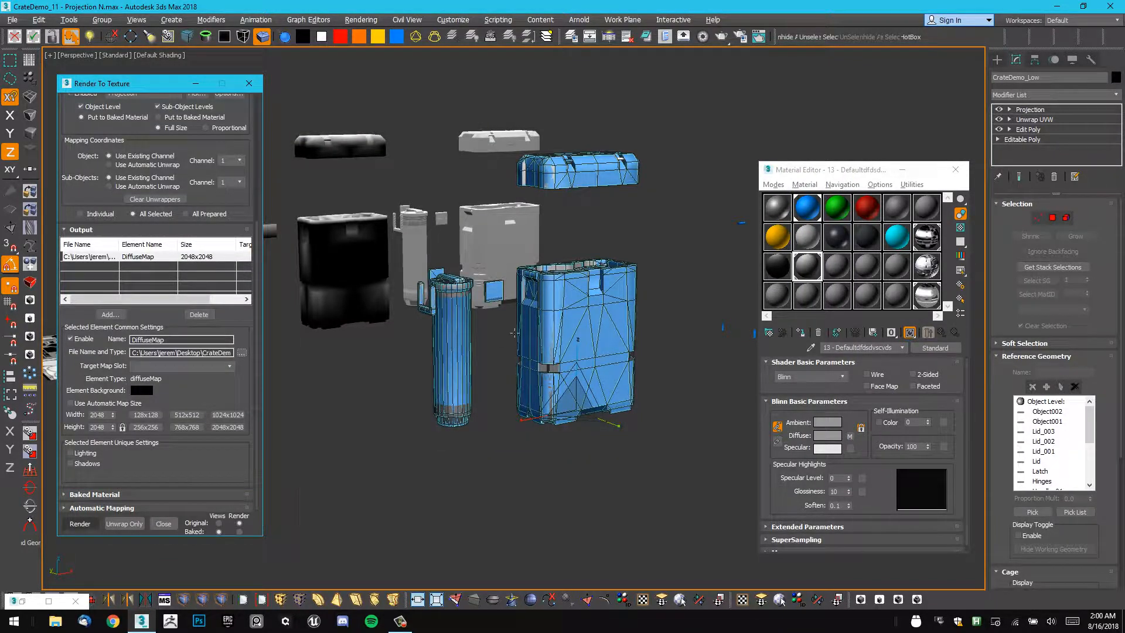
Bake the low-poly crate's gradient texture, review the rendered map and put its window away.
click(79, 524)
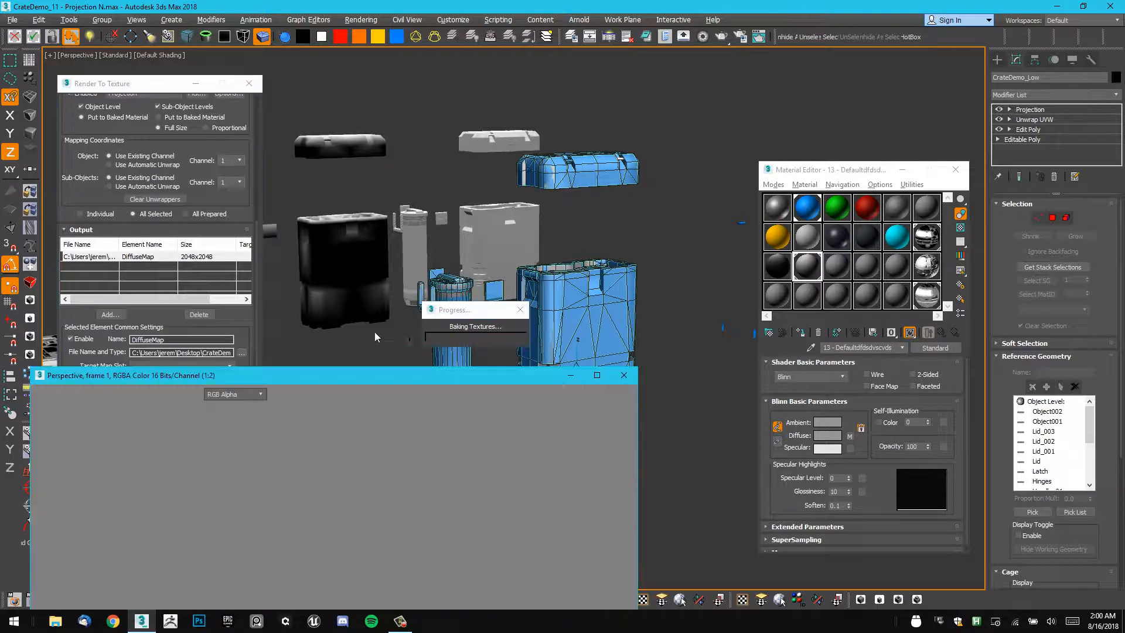
drag(422, 389, 515, 28)
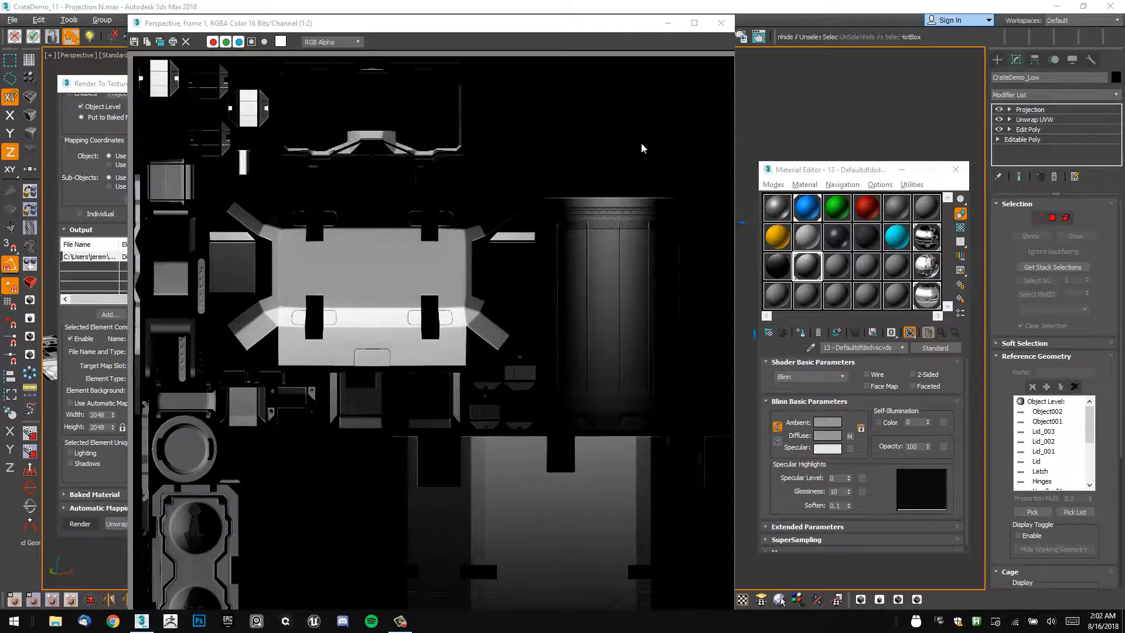
click(668, 23)
Duplicate the light-grey low-poly preview crate and place the copy at the end of the preview row.
alt+middle_drag(501, 218, 510, 379)
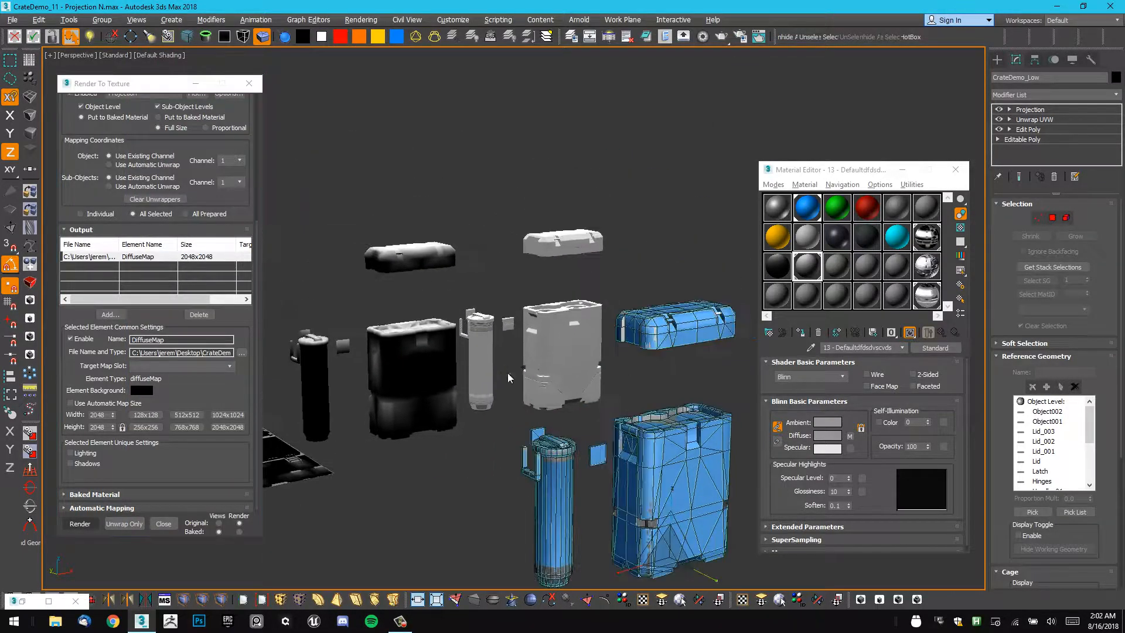
scroll(530, 346, up, 3)
click(614, 317)
alt+middle_drag(613, 316, 557, 340)
key(w)
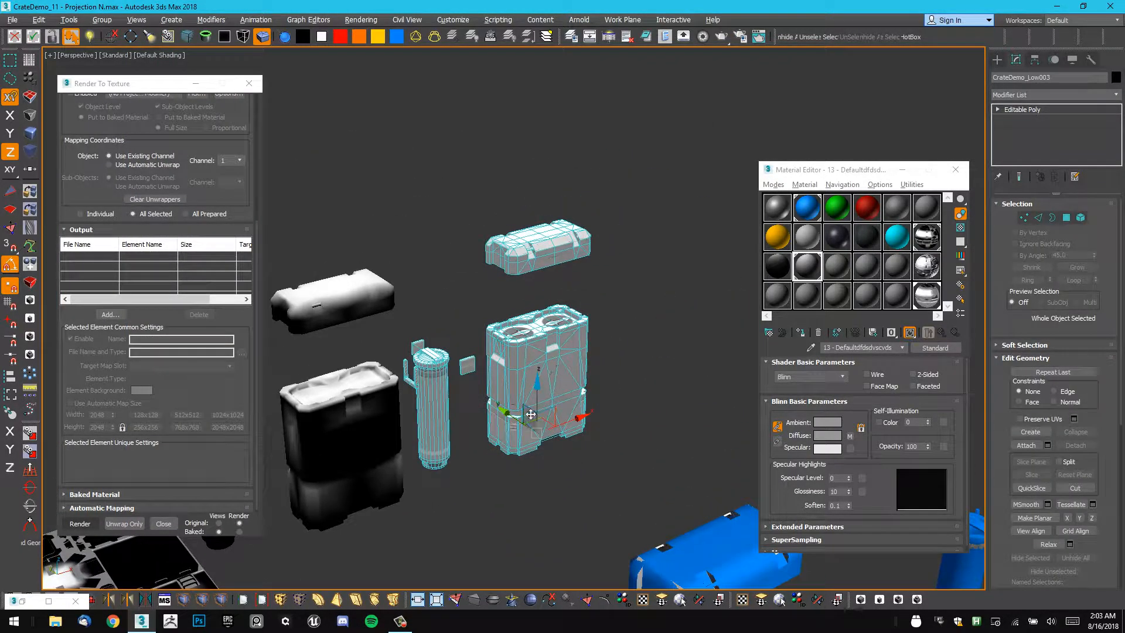
scroll(574, 439, up, 2)
middle_drag(571, 439, 542, 443)
shift+drag(535, 423, 730, 360)
click(572, 361)
middle_drag(700, 428, 590, 474)
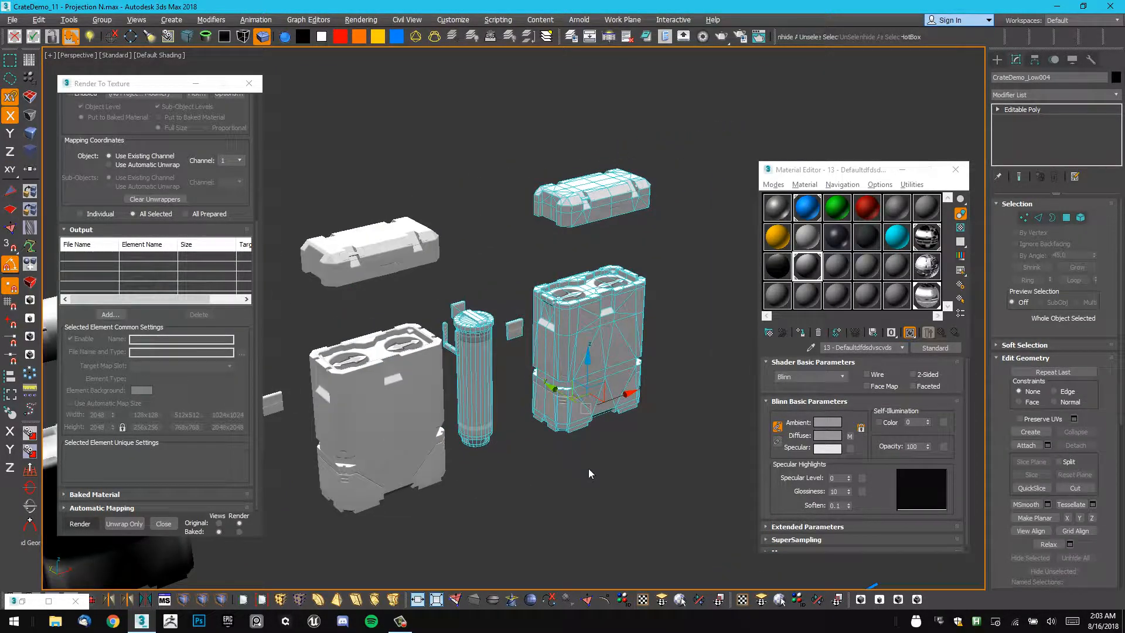
Replace the diffuse bitmap of the CrateDemo_G1.tga material with CrateDemo_G2.tga from the maps folder.
click(896, 294)
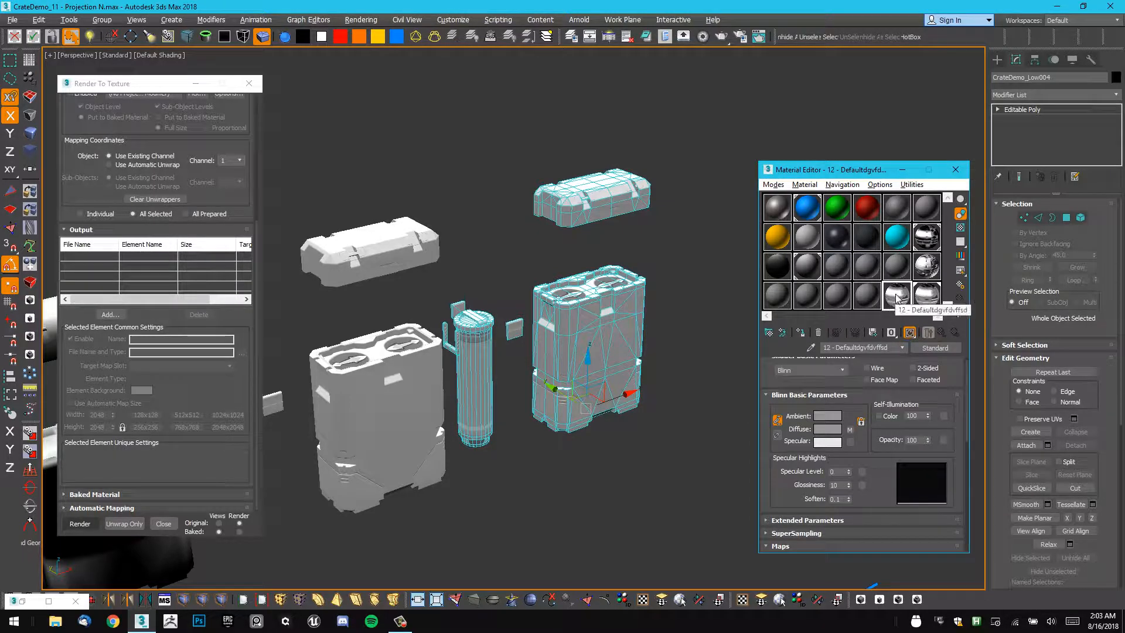
click(848, 429)
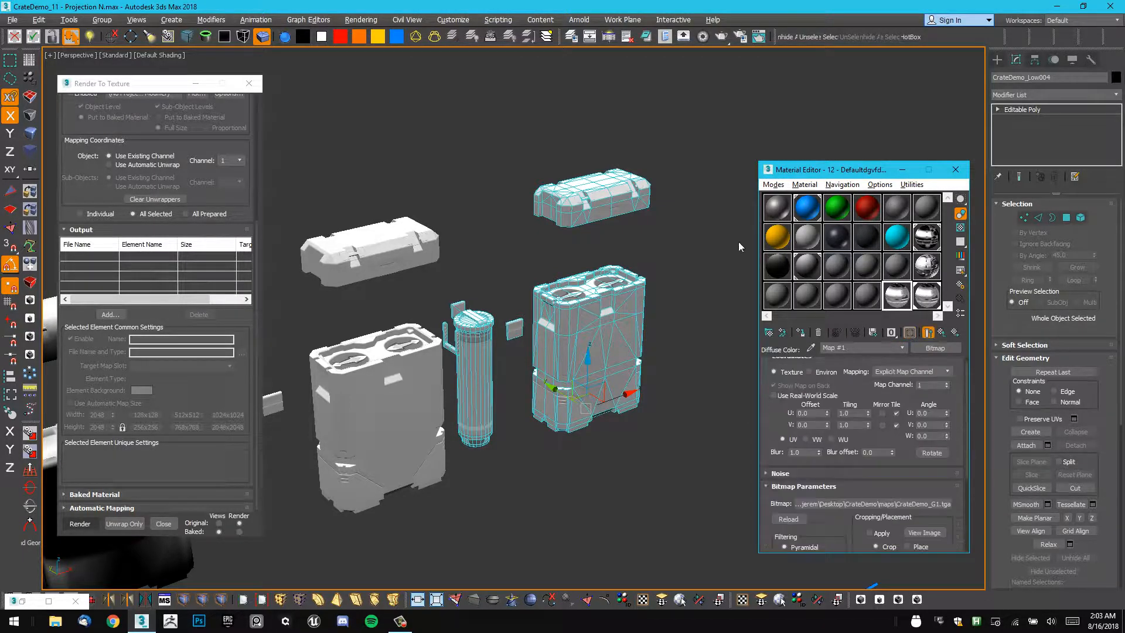
click(896, 504)
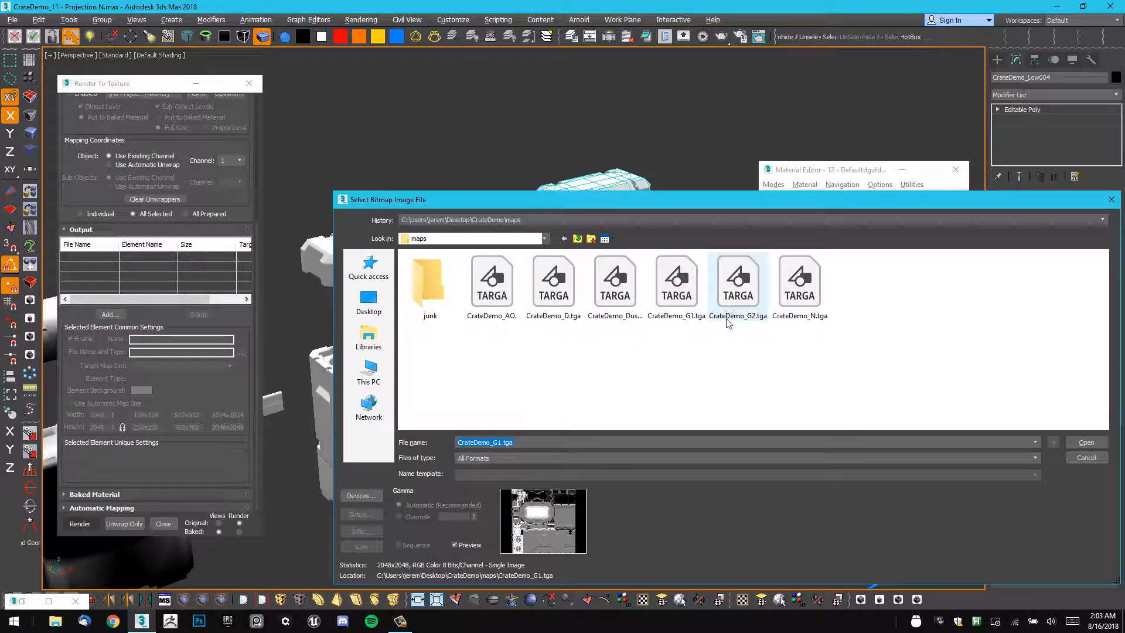
double_click(739, 286)
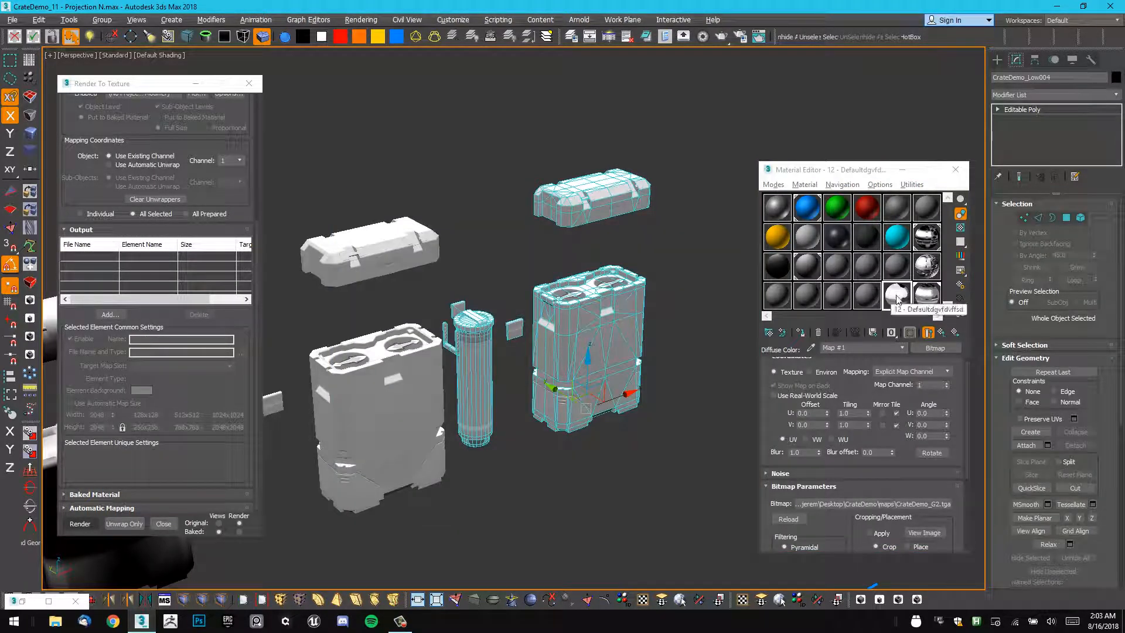
Rename the G2 gradient material to dfdvd and assign it to the new low-poly crate copy.
click(941, 333)
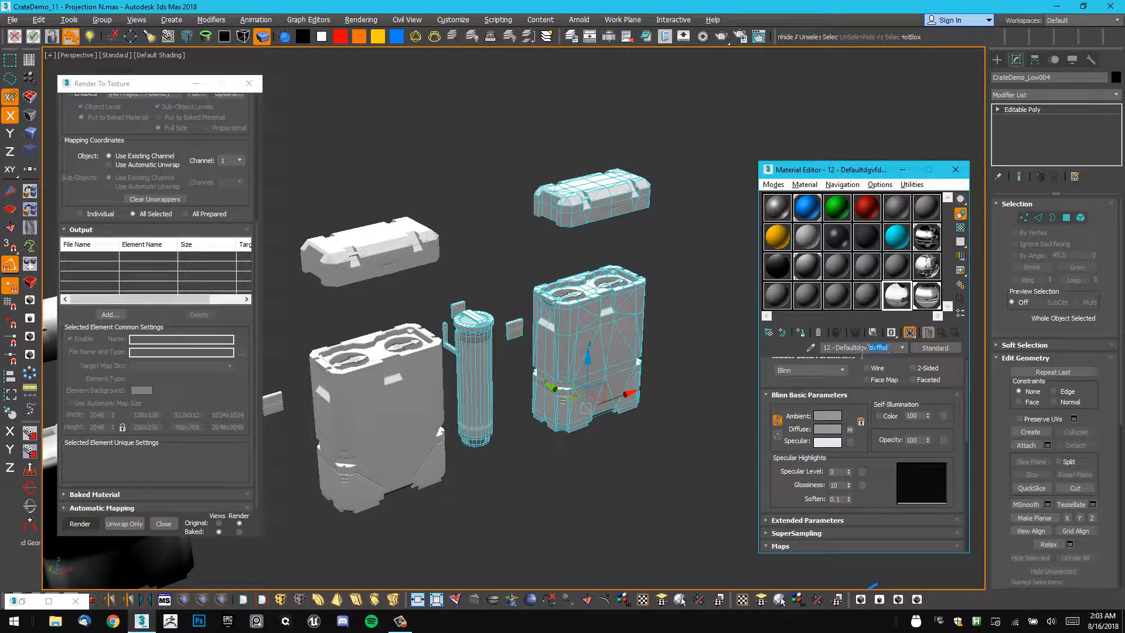
drag(862, 353, 822, 354)
text(dfdvd)
drag(907, 300, 628, 339)
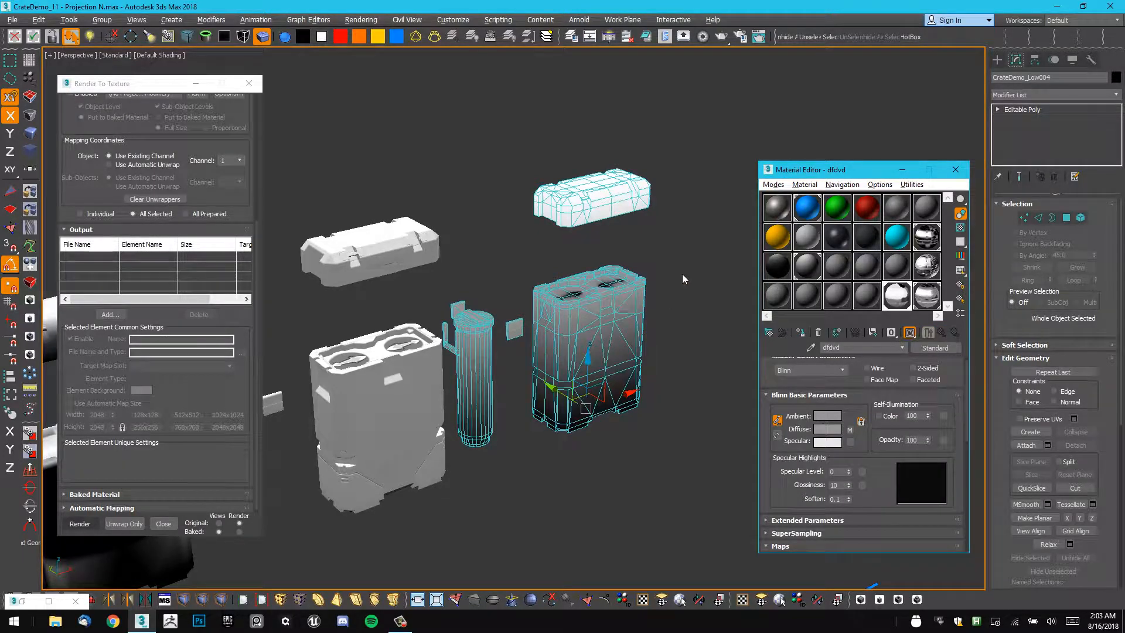
Assign the dfdvd material to the flat UV plane and examine the gradient across the layout.
click(682, 273)
mouse_move(679, 276)
alt+middle_down()
mouse_move(644, 337)
mouse_move(600, 358)
mouse_move(622, 377)
mouse_move(541, 370)
mouse_move(409, 433)
alt+middle_up()
middle_drag(409, 433, 471, 423)
mouse_move(897, 302)
mouse_down()
mouse_move(444, 311)
mouse_move(415, 344)
mouse_up()
alt+middle_drag(417, 347, 445, 405)
scroll(469, 381, up, 4)
mouse_move(517, 370)
alt+middle_down()
mouse_move(511, 350)
mouse_move(530, 368)
alt+middle_up()
scroll(530, 368, up, 1)
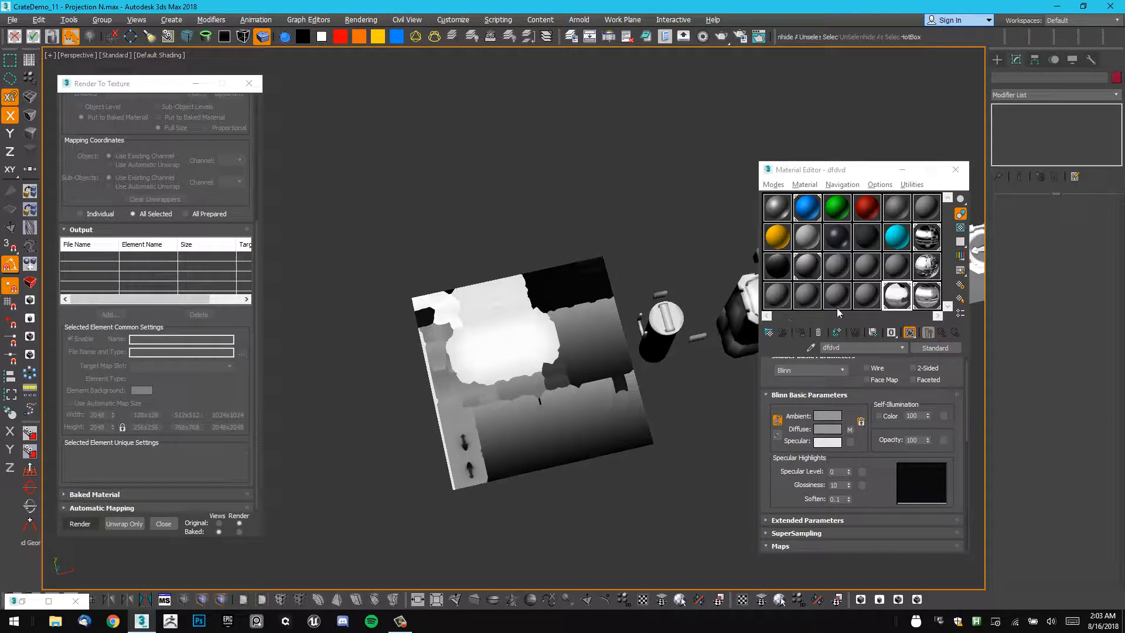
Assign the preview material next to dfdvd to the flat UV plane and inspect its map up close.
drag(933, 295, 517, 358)
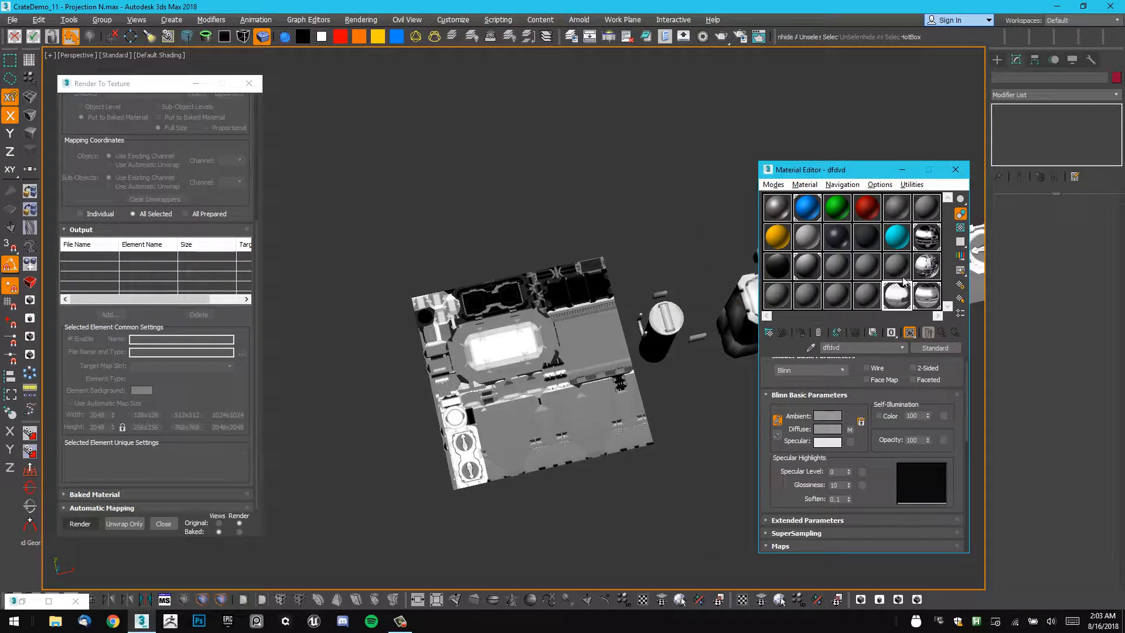
scroll(480, 343, up, 5)
middle_drag(496, 308, 436, 277)
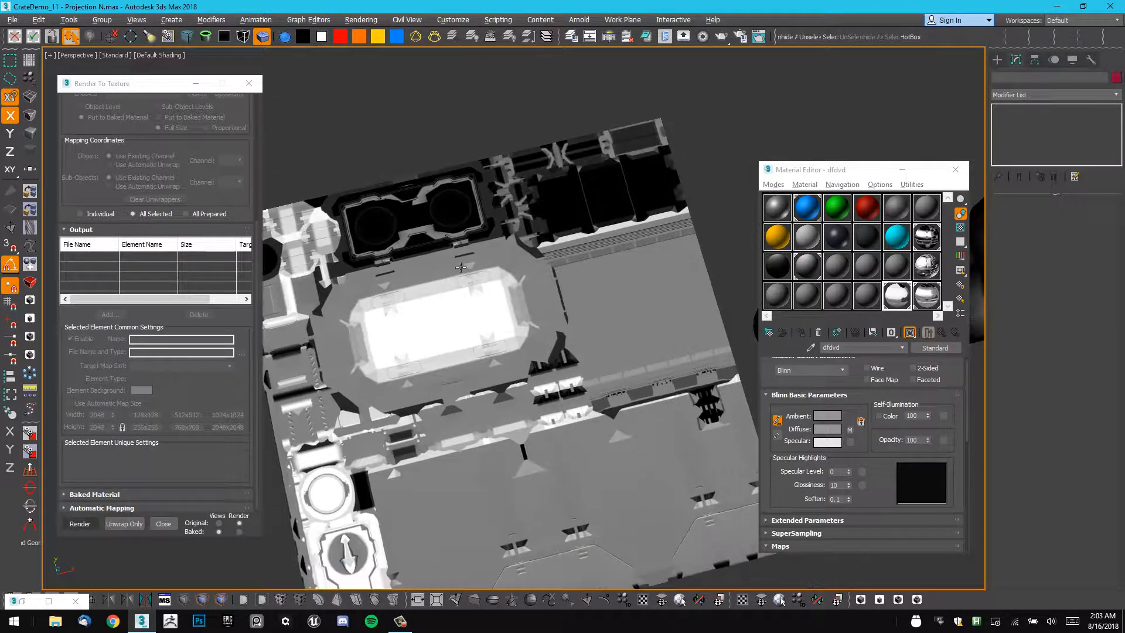
scroll(527, 322, down, 2)
middle_drag(595, 322, 498, 338)
Select the low-poly crate, compare it with the textured preview copies, and move the Render To Texture and Material Editor windows aside.
scroll(606, 367, down, 4)
alt+middle_drag(606, 367, 595, 347)
click(587, 384)
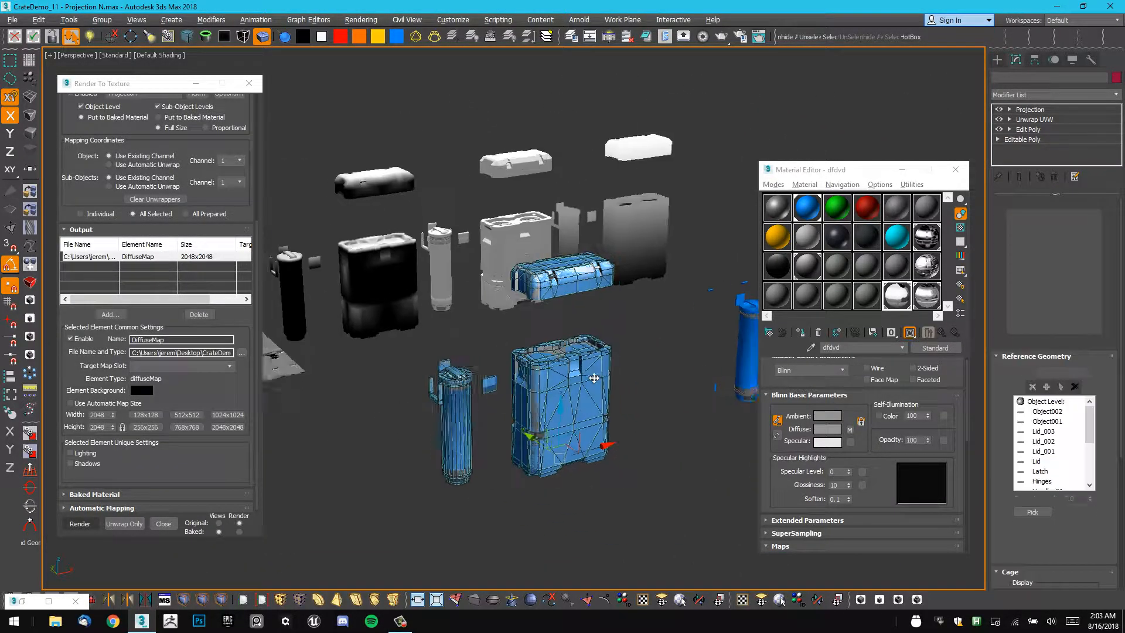
middle_drag(643, 392, 662, 370)
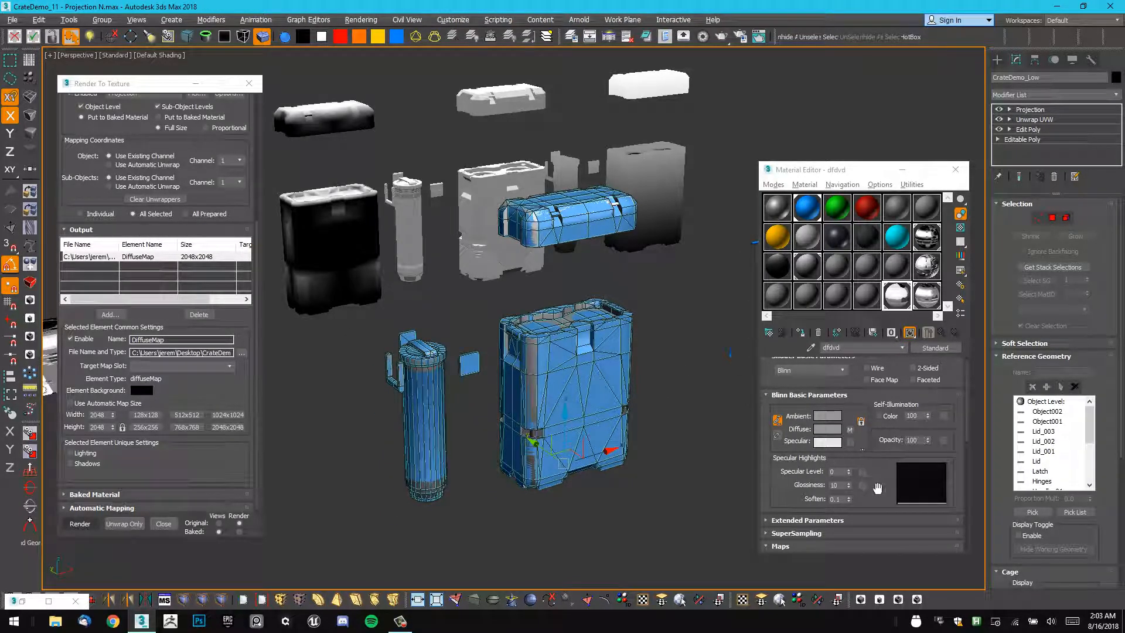
scroll(857, 409, down, 3)
alt+middle_drag(366, 266, 635, 290)
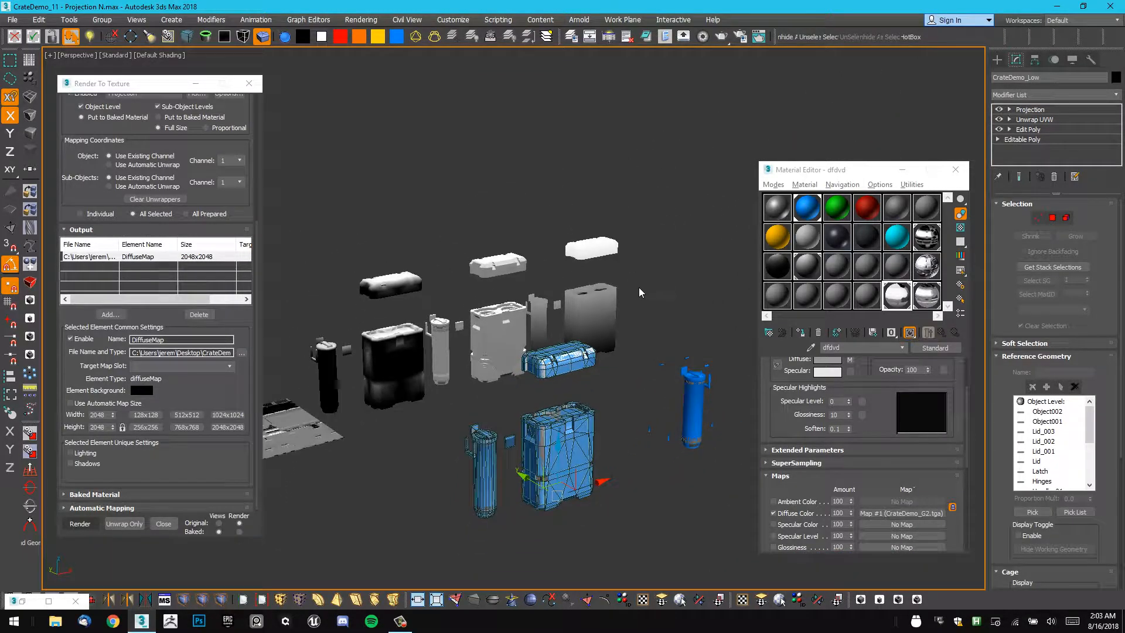
drag(137, 84, 152, 78)
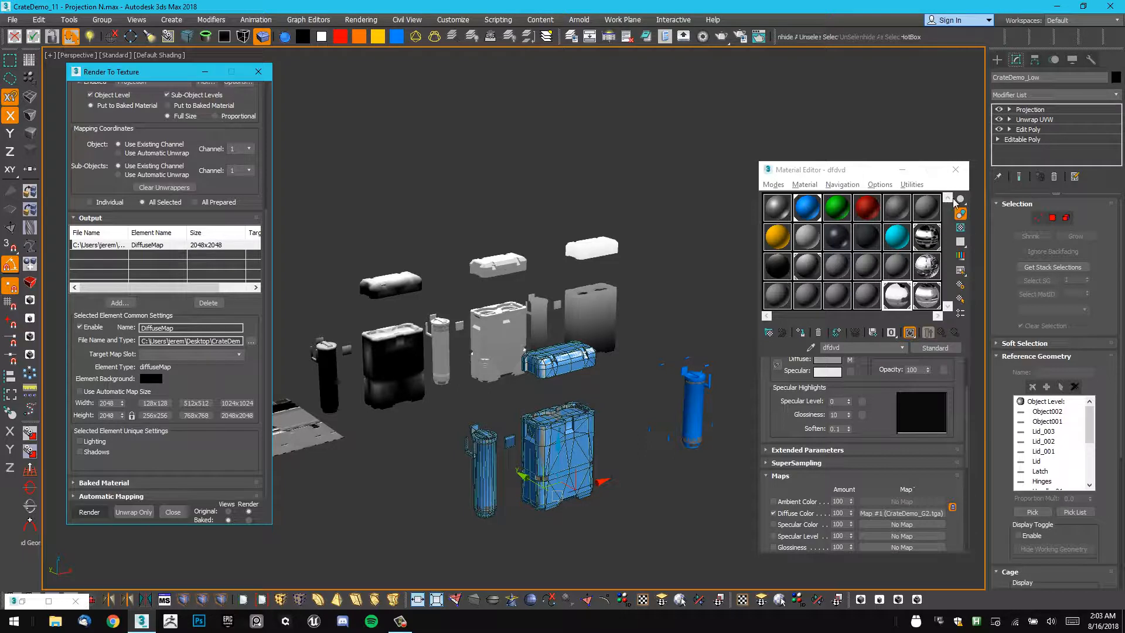
drag(830, 172, 834, 141)
Examine the row of baked preview crates and the exploded low- and high-poly parts from several angles.
alt+middle_drag(562, 288, 724, 208)
drag(555, 206, 427, 372)
alt+middle_drag(586, 352, 623, 251)
click(584, 314)
alt+middle_drag(585, 314, 647, 335)
drag(529, 194, 530, 317)
mouse_move(539, 305)
alt+middle_down()
mouse_move(608, 295)
mouse_move(577, 293)
mouse_move(603, 305)
mouse_move(555, 367)
mouse_move(543, 308)
mouse_move(379, 350)
mouse_move(539, 423)
alt+middle_up()
click(523, 390)
alt+middle_drag(523, 385, 598, 328)
click(423, 381)
middle_drag(598, 328, 493, 346)
click(533, 275)
alt+middle_drag(559, 294, 447, 323)
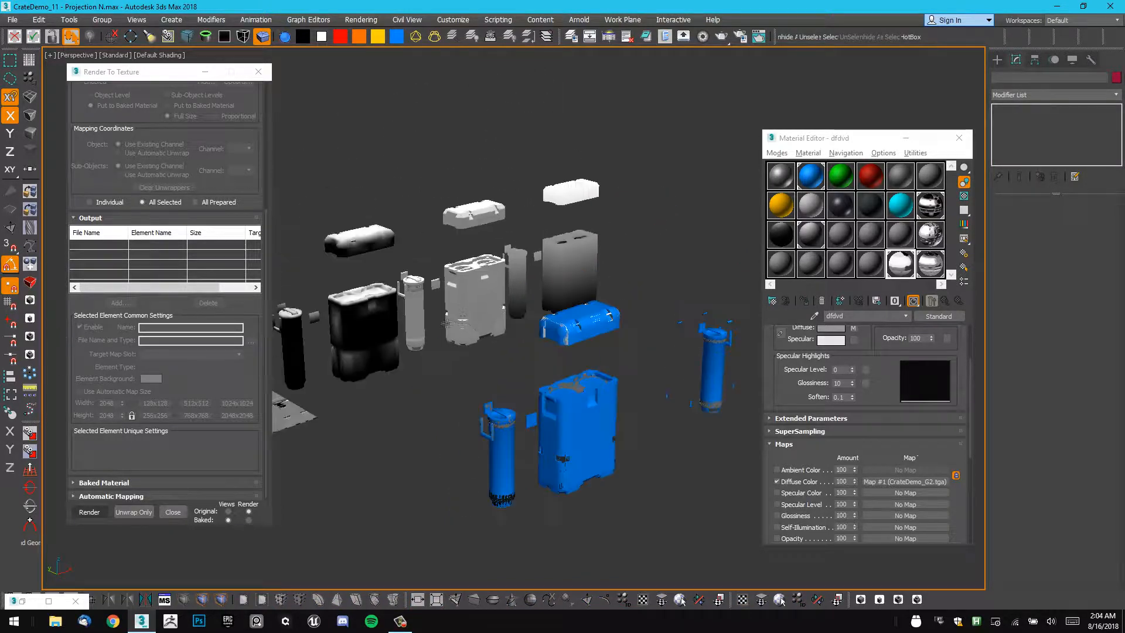
click(573, 252)
alt+middle_drag(565, 258, 669, 287)
click(608, 210)
Turn off the low-poly crate's Edit Poly modifier to reassemble its exploded parts, and minimize the Material Editor.
click(649, 341)
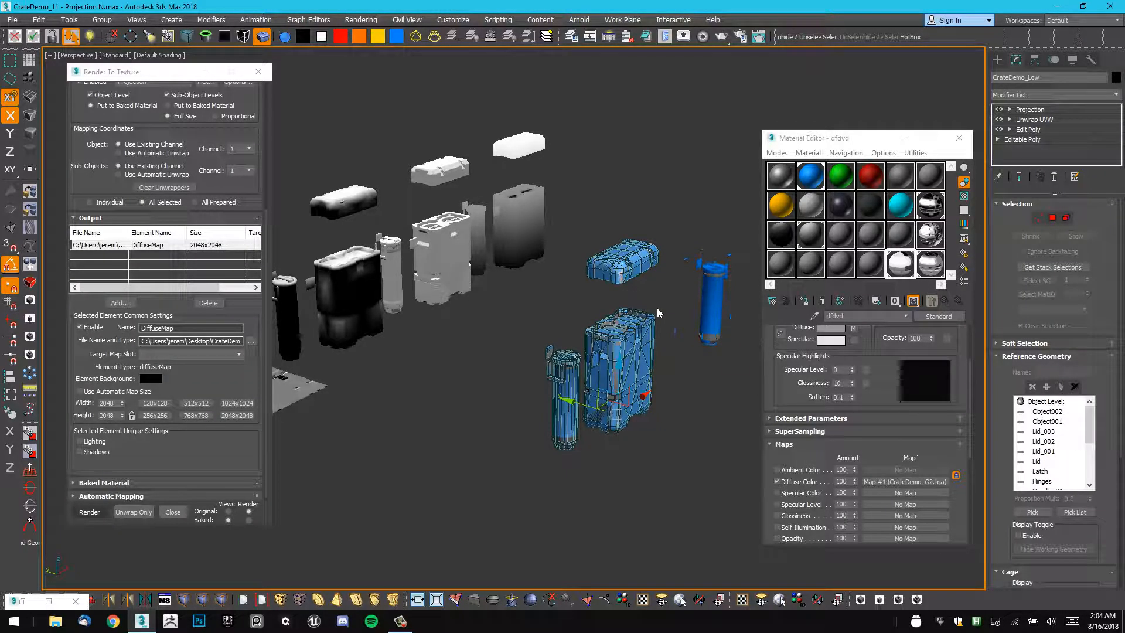
middle_drag(657, 308, 631, 308)
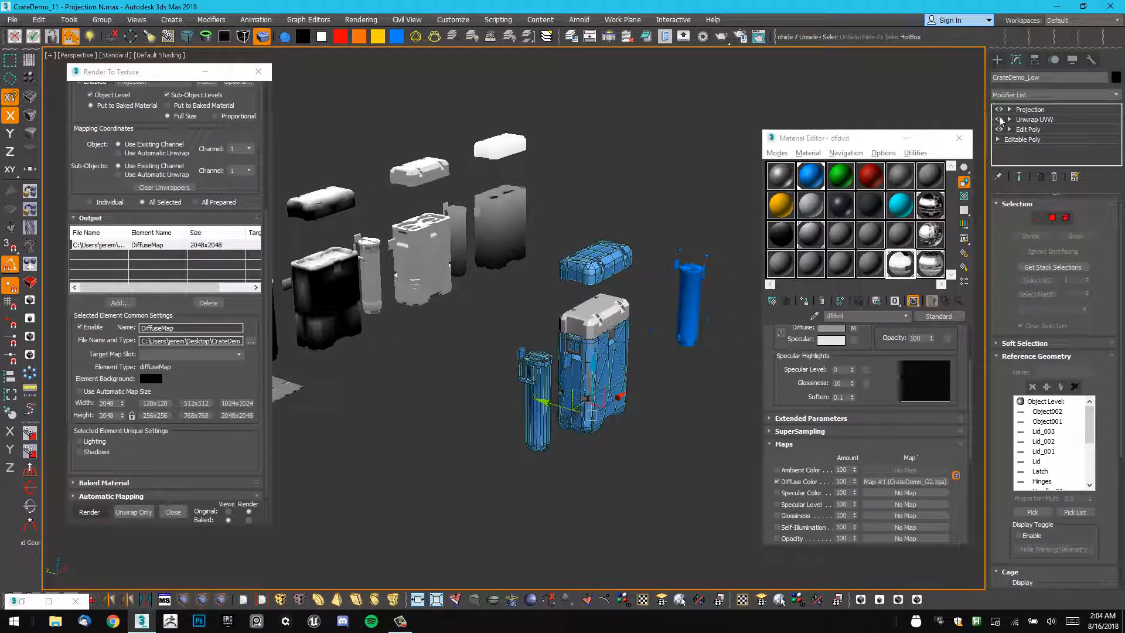
click(999, 130)
alt+middle_drag(626, 261, 615, 364)
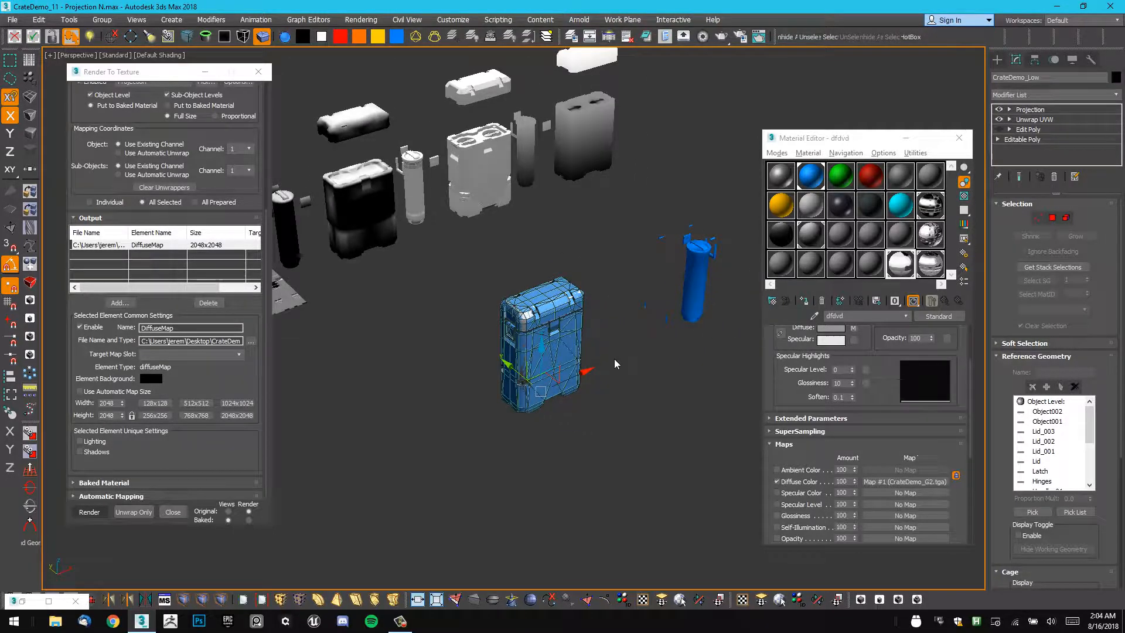
scroll(569, 324, up, 2)
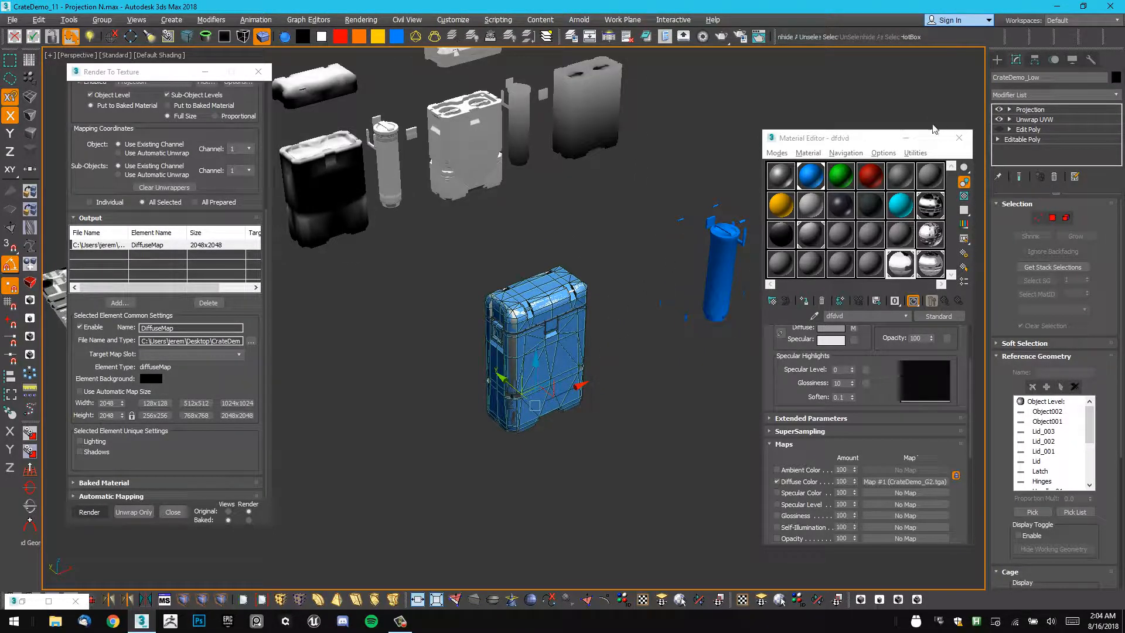
click(906, 138)
middle_drag(568, 393, 621, 381)
alt+middle_drag(621, 381, 606, 374)
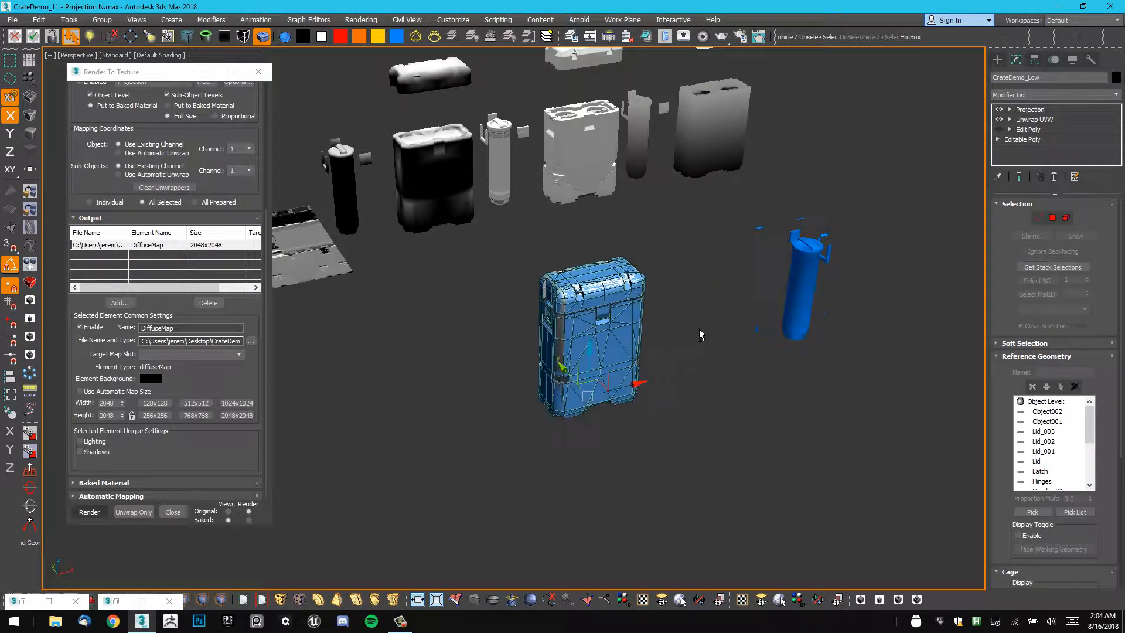
Try moving and deleting the low-poly crate, undoing each change.
drag(630, 387, 424, 424)
key(ctrl+z)
middle_drag(622, 375, 616, 378)
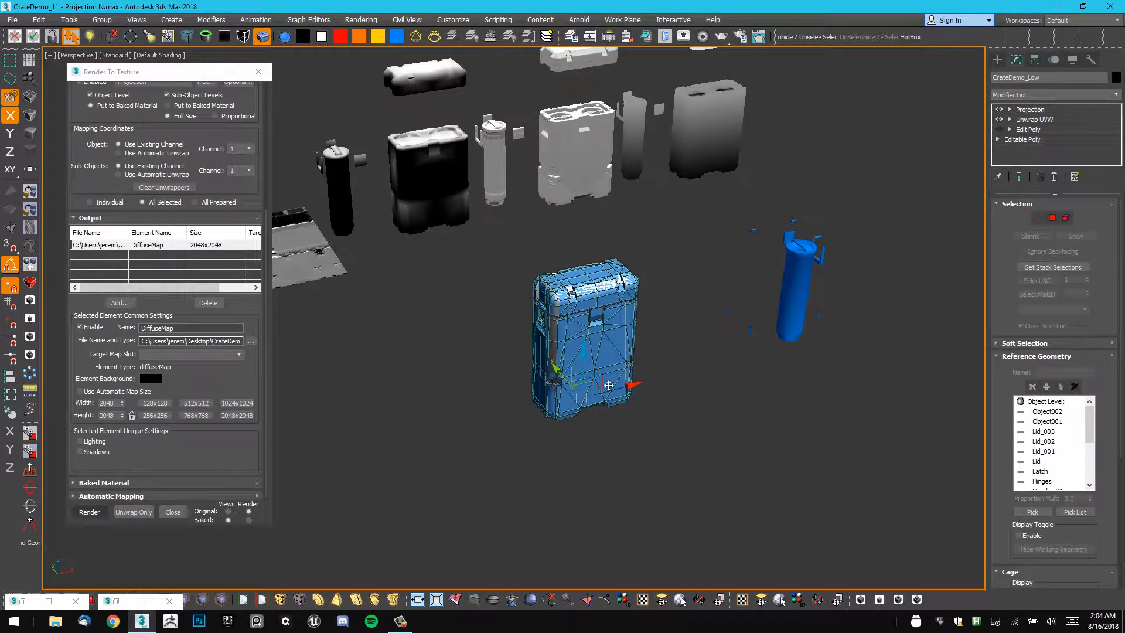
middle_drag(649, 313, 645, 320)
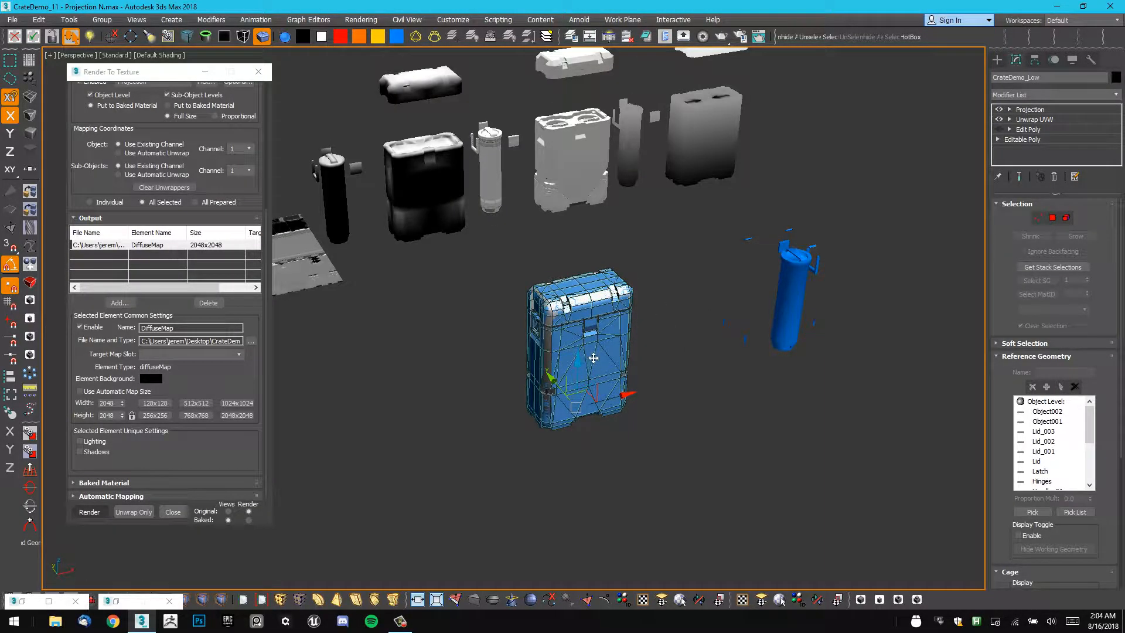
key(Delete)
key(ctrl+z)
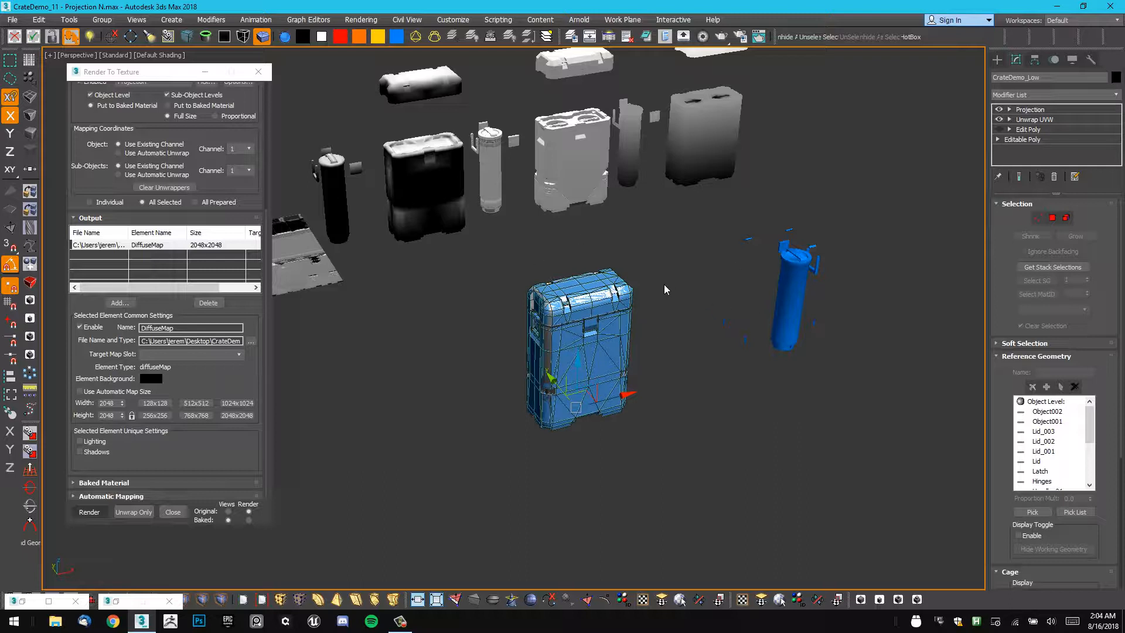
Deselect the low-poly crate and save the scene as an incremental copy.
click(659, 258)
alt+middle_drag(644, 259, 651, 261)
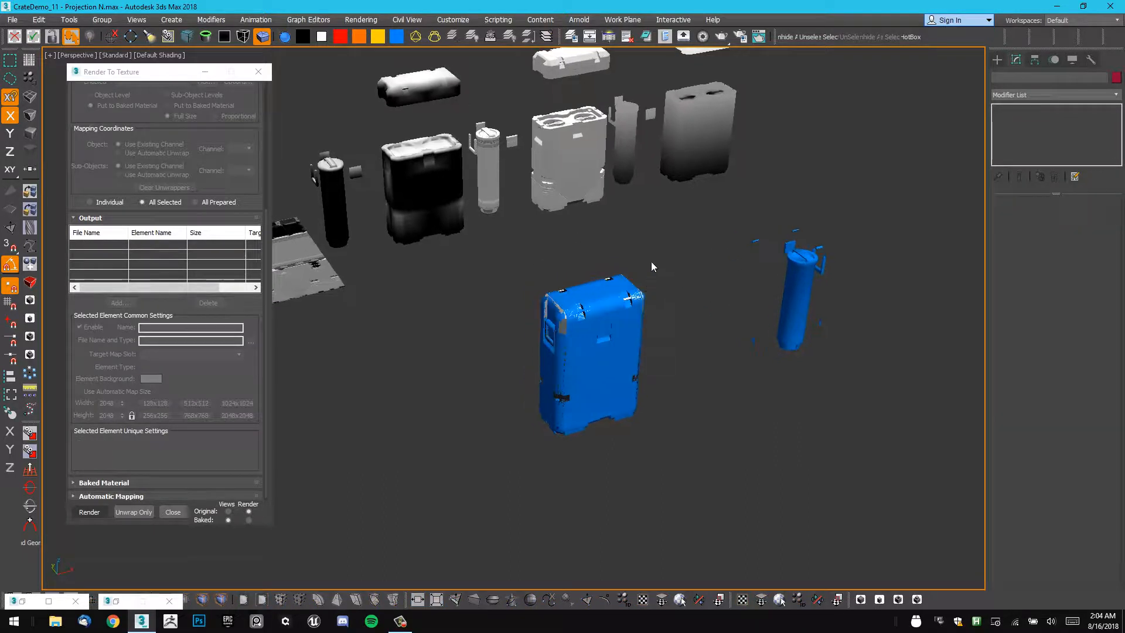
right_click(647, 259)
click(609, 244)
right_click(725, 257)
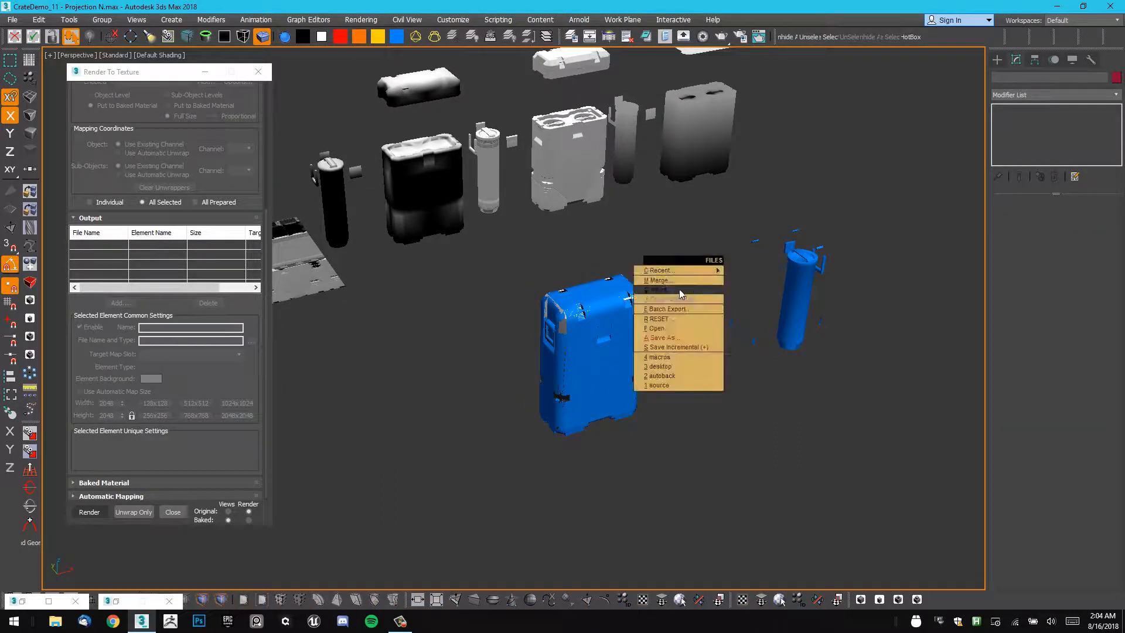
click(701, 348)
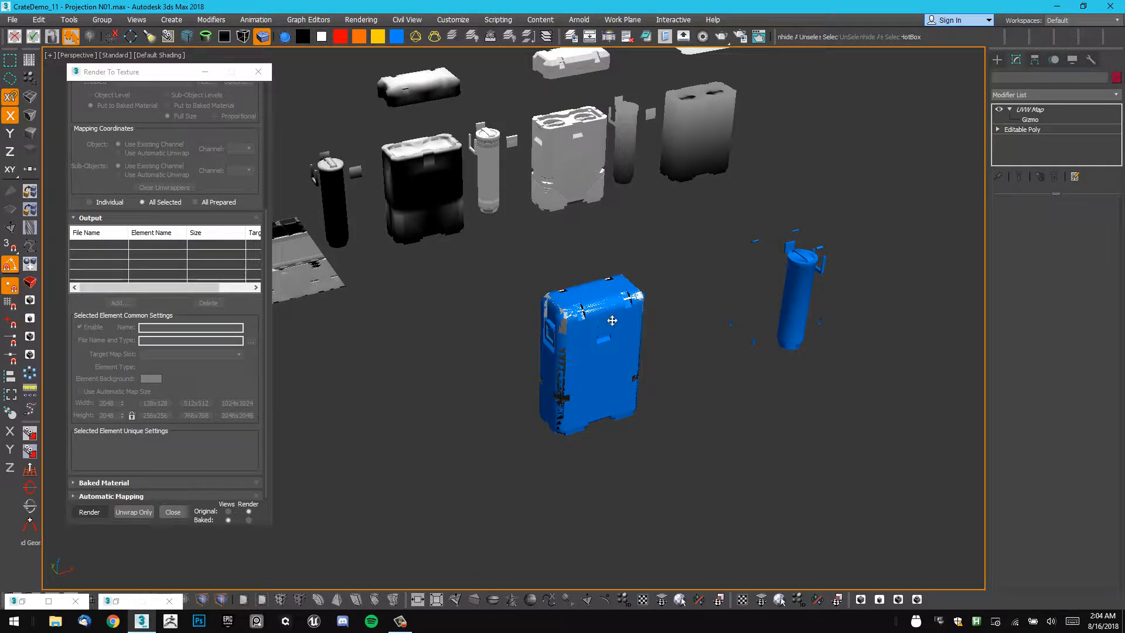
Delete the textured preview copies, UV plane and high-poly crate parts, along with the separate cylinders beside the crate.
click(634, 339)
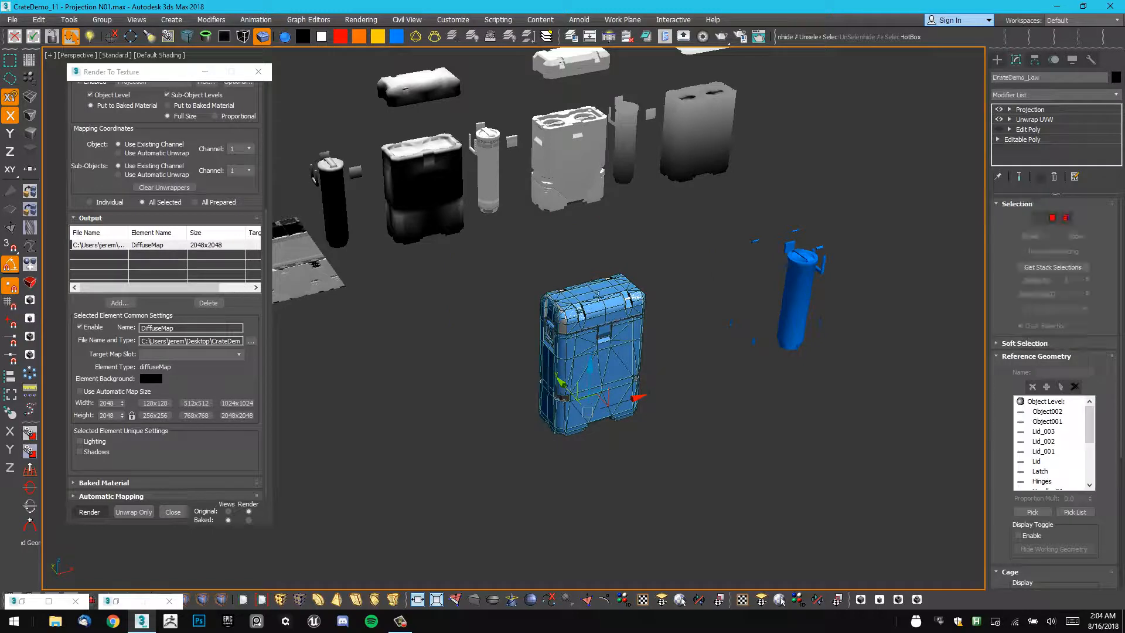
drag(719, 254, 711, 260)
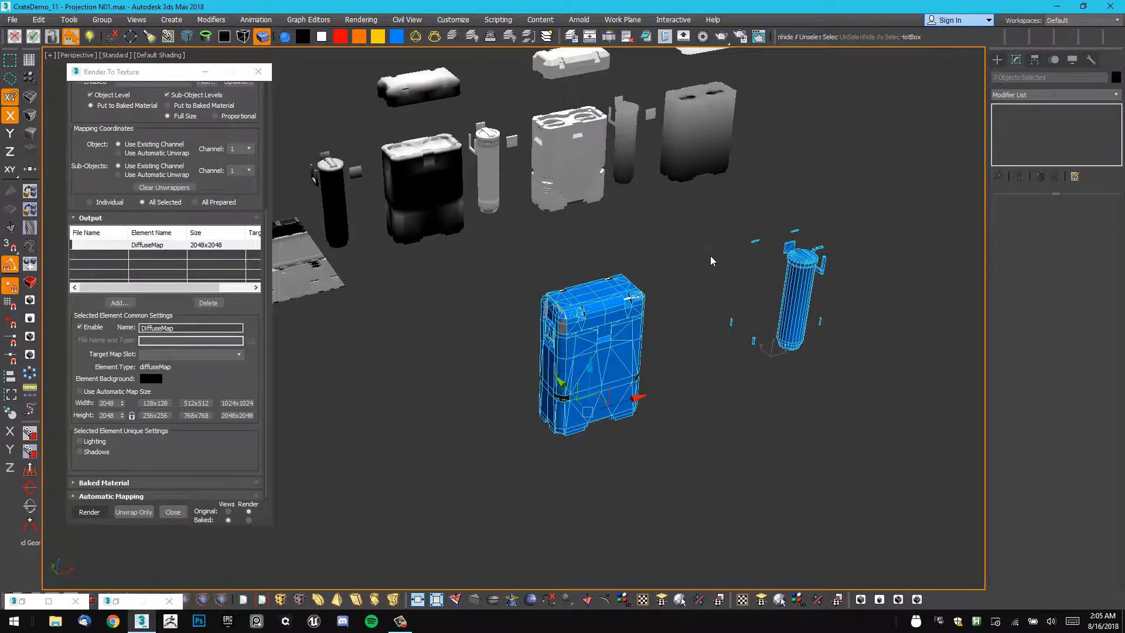
key(ctrl+i)
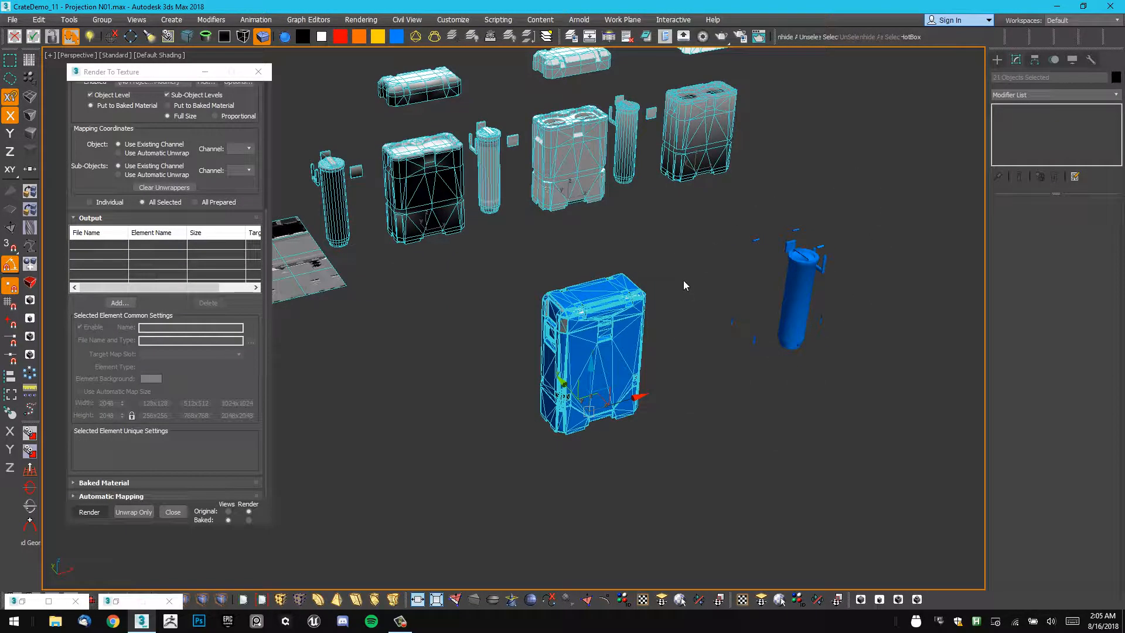
key(Delete)
click(799, 273)
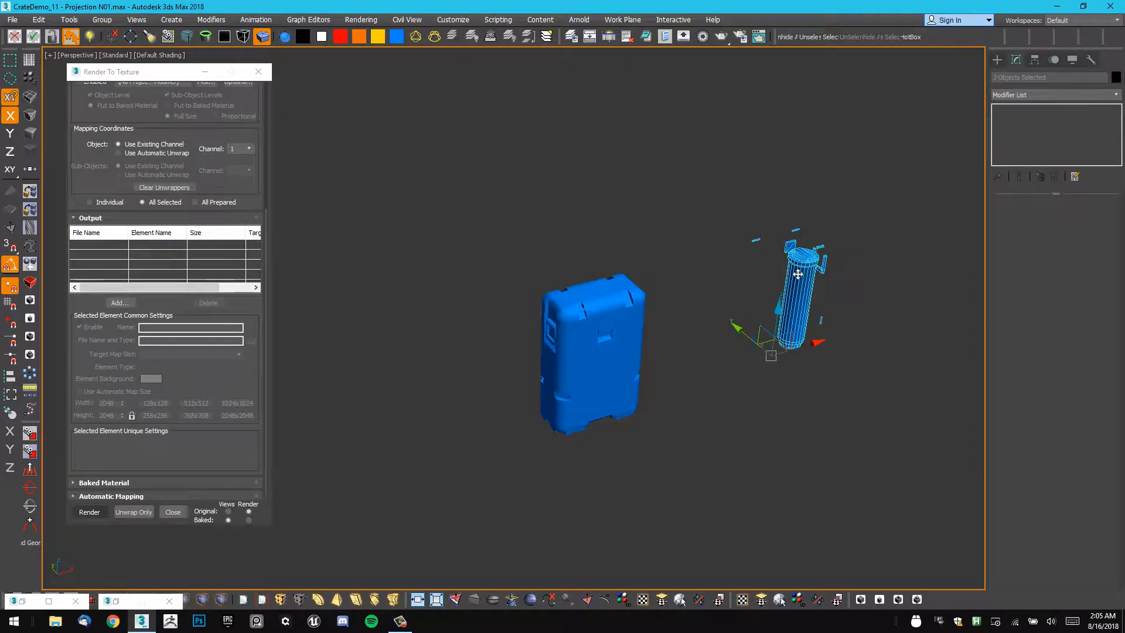
key(Delete)
click(799, 273)
key(Delete)
Delete the stray small pieces left beside the crate and select the reassembled low-poly crate.
click(627, 324)
middle_drag(626, 323, 655, 315)
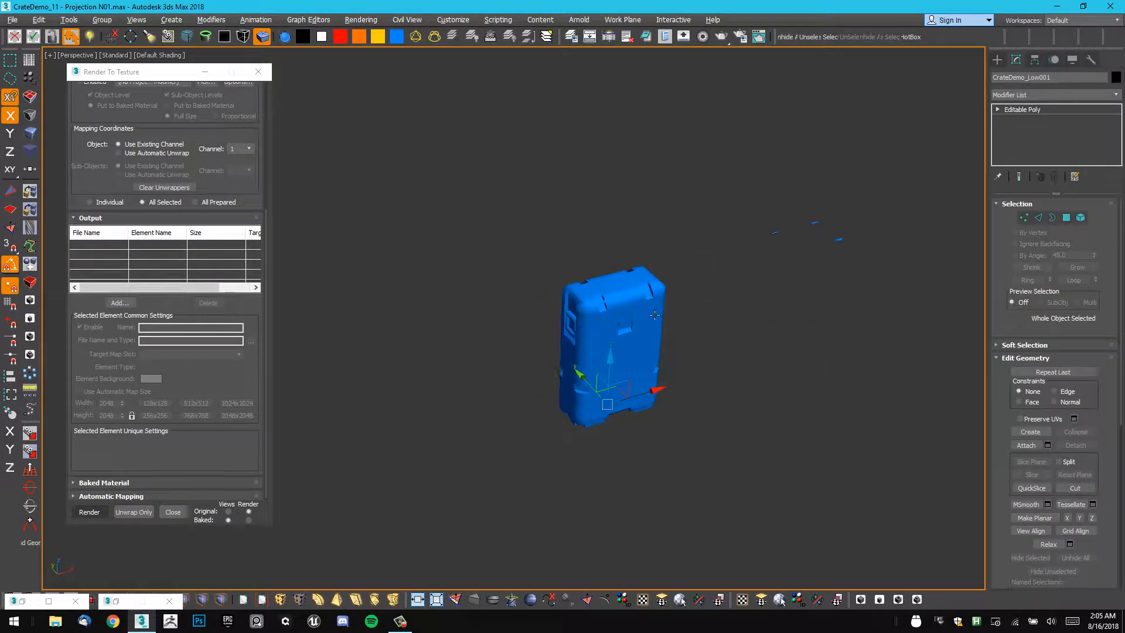
drag(789, 210, 793, 212)
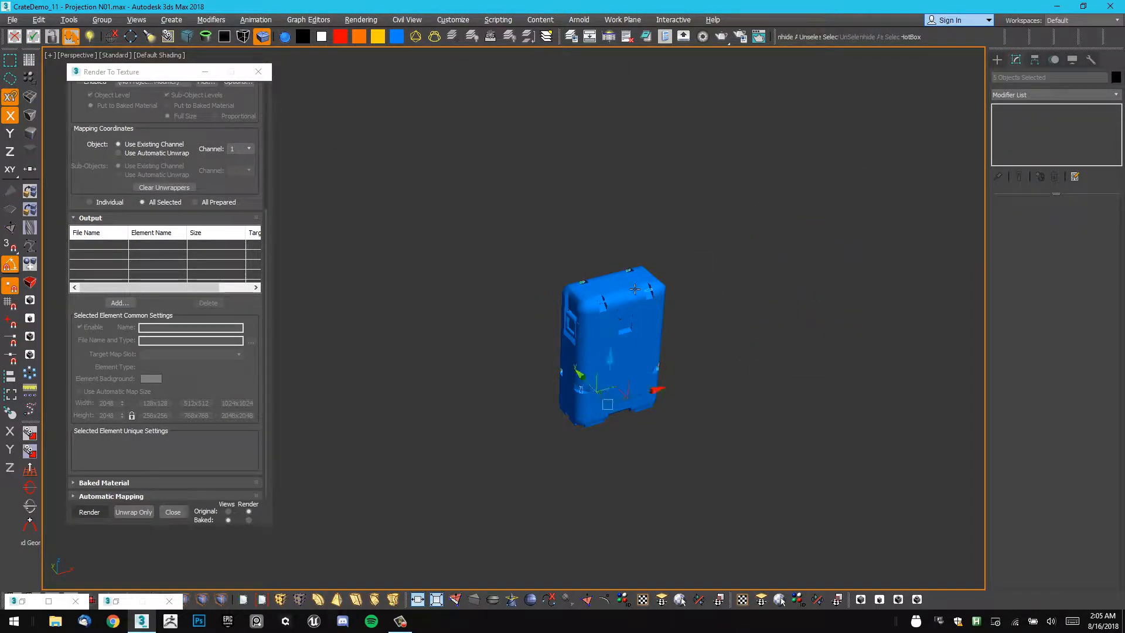
middle_drag(635, 289, 637, 307)
scroll(636, 307, up, 2)
click(716, 269)
click(621, 326)
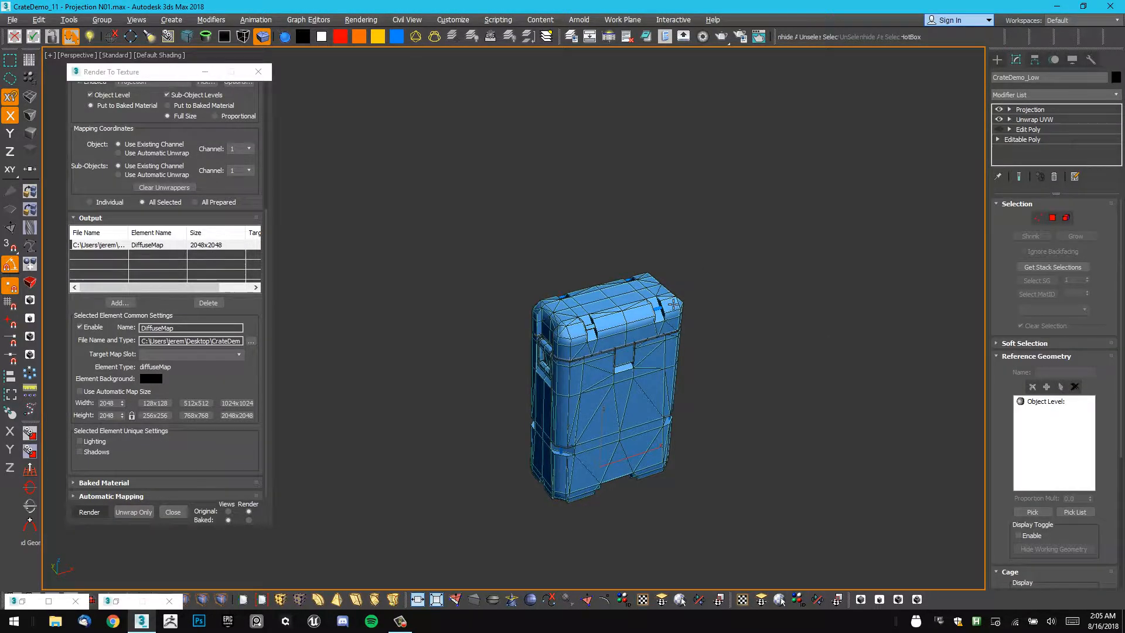
Collapse the low-poly crate's modifier stack into a single Editable Poly.
key(ctrl+e)
middle_drag(655, 297, 671, 289)
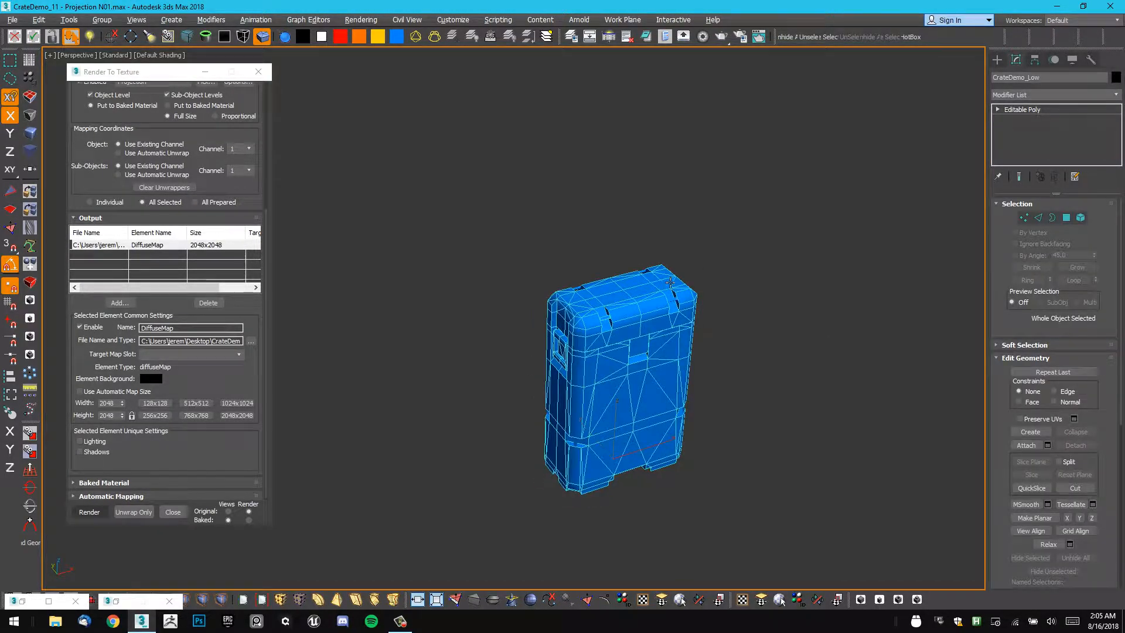
scroll(615, 332, up, 2)
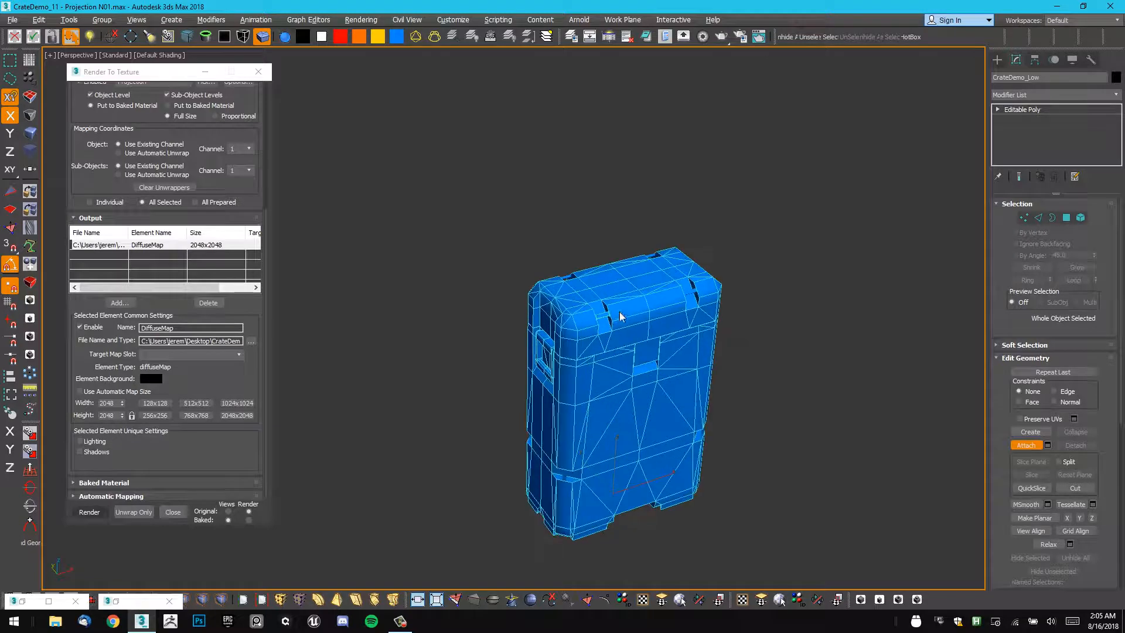
Attach all the remaining CrateDemo_Low pieces to the crate, matching material IDs to material and condensing materials and IDs.
right_click(627, 311)
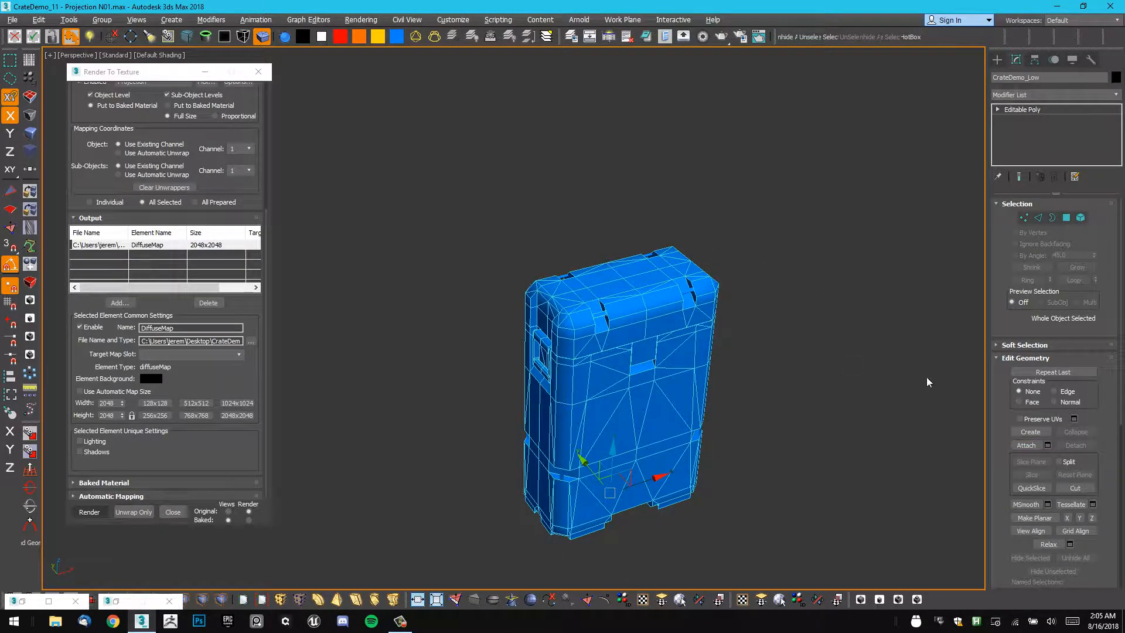
click(1047, 445)
click(60, 82)
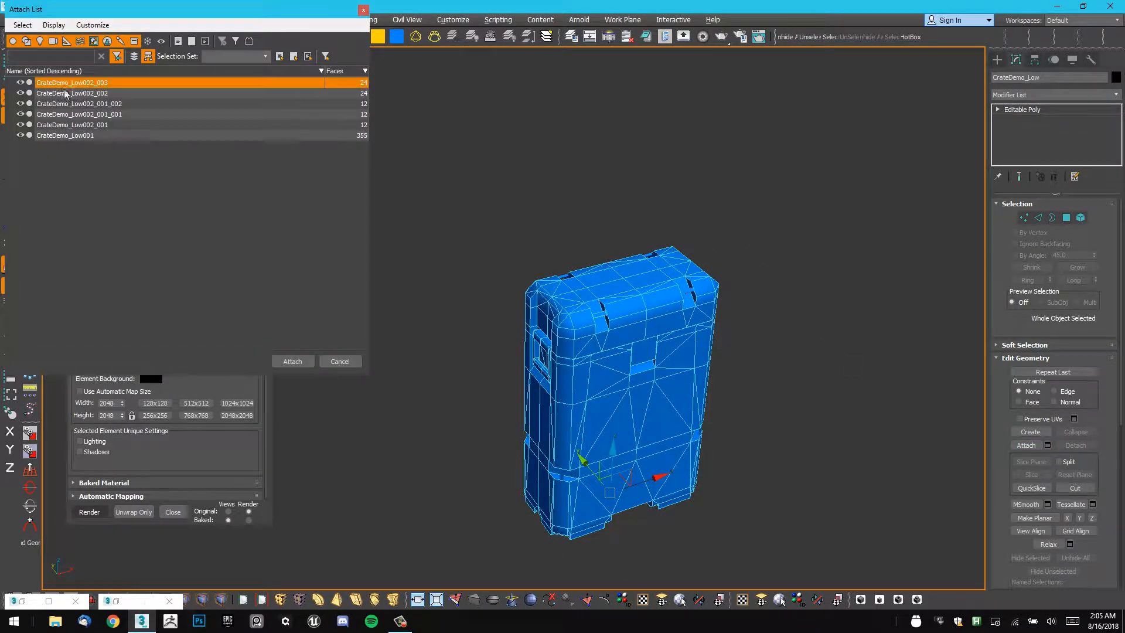
shift+click(66, 136)
click(293, 362)
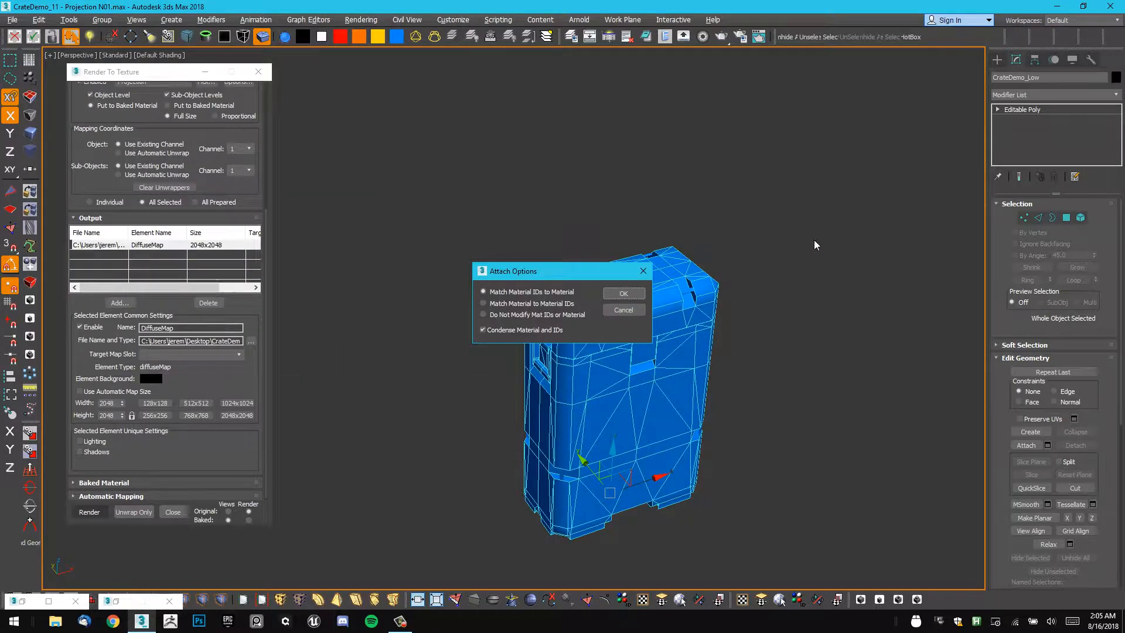
click(624, 294)
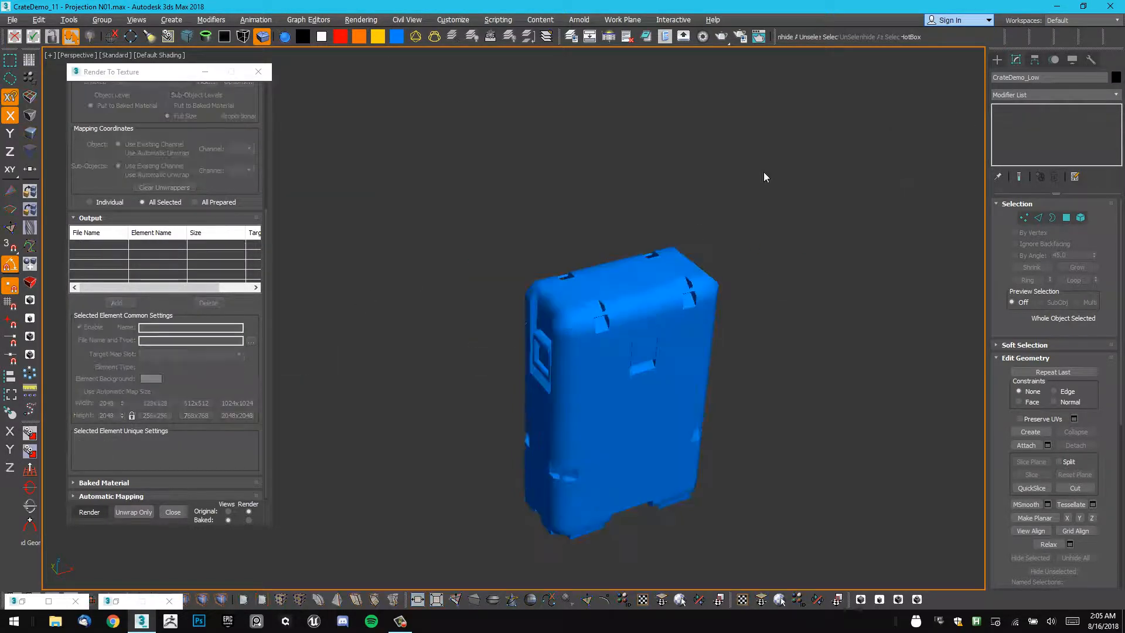
Show edged faces and examine the attached crate's wireframe from the front, side handle and lower corners.
right_click(681, 263)
key(o)
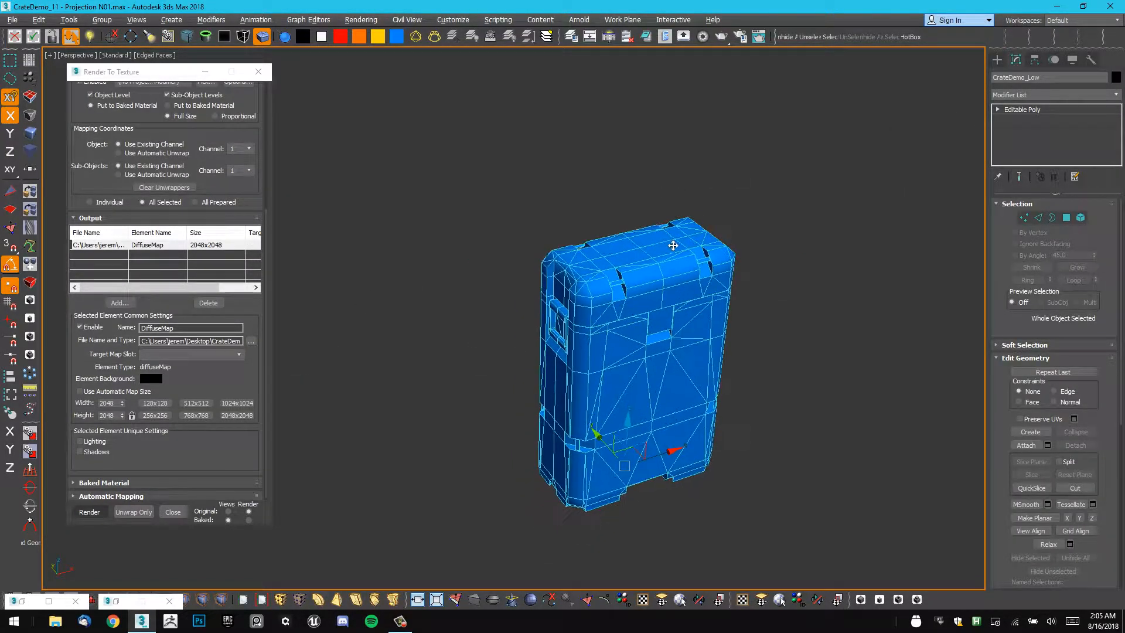
scroll(577, 239, up, 5)
alt+middle_drag(577, 239, 753, 229)
key(v)
key(o)
scroll(860, 266, down, 3)
scroll(737, 411, up, 8)
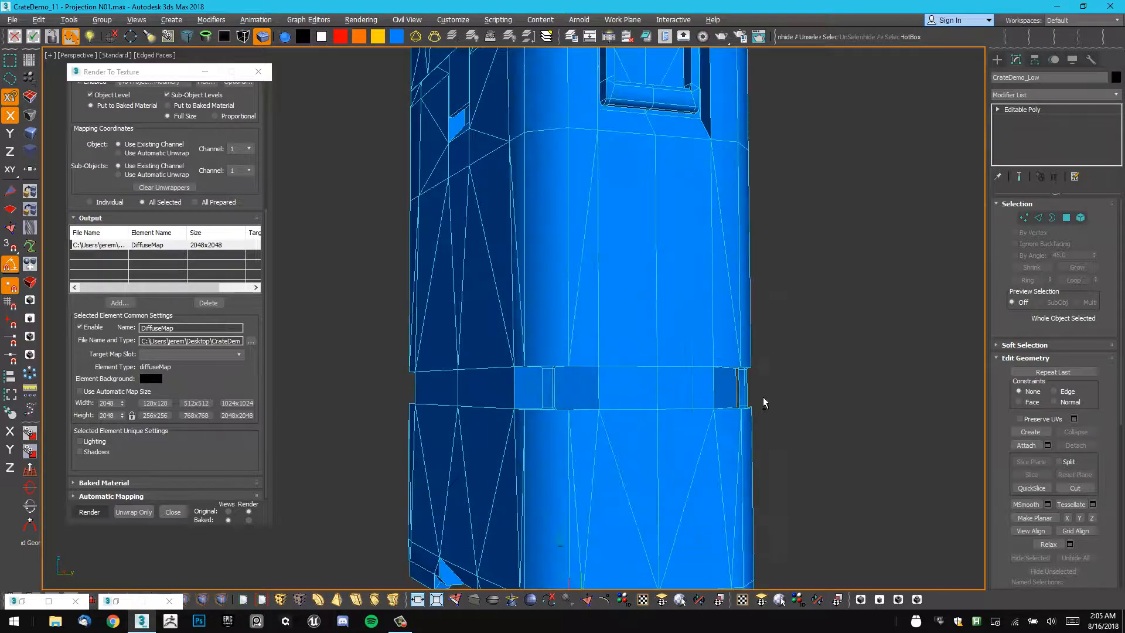
alt+middle_drag(805, 413, 971, 316)
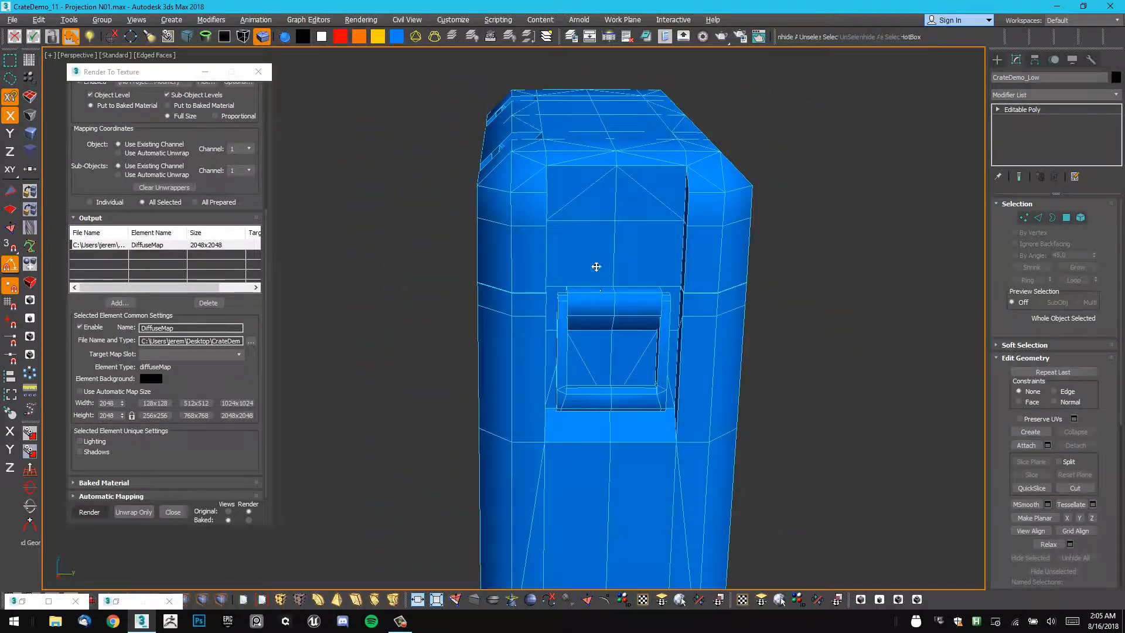
scroll(596, 267, down, 5)
alt+middle_drag(595, 267, 757, 282)
alt+middle_drag(514, 289, 647, 243)
Close Render To Texture, open the Material Editor and assign the 12 - Default material to the low-poly crate.
click(258, 72)
alt+middle_drag(662, 202, 630, 180)
middle_drag(789, 112, 727, 172)
drag(726, 173, 670, 257)
click(742, 212)
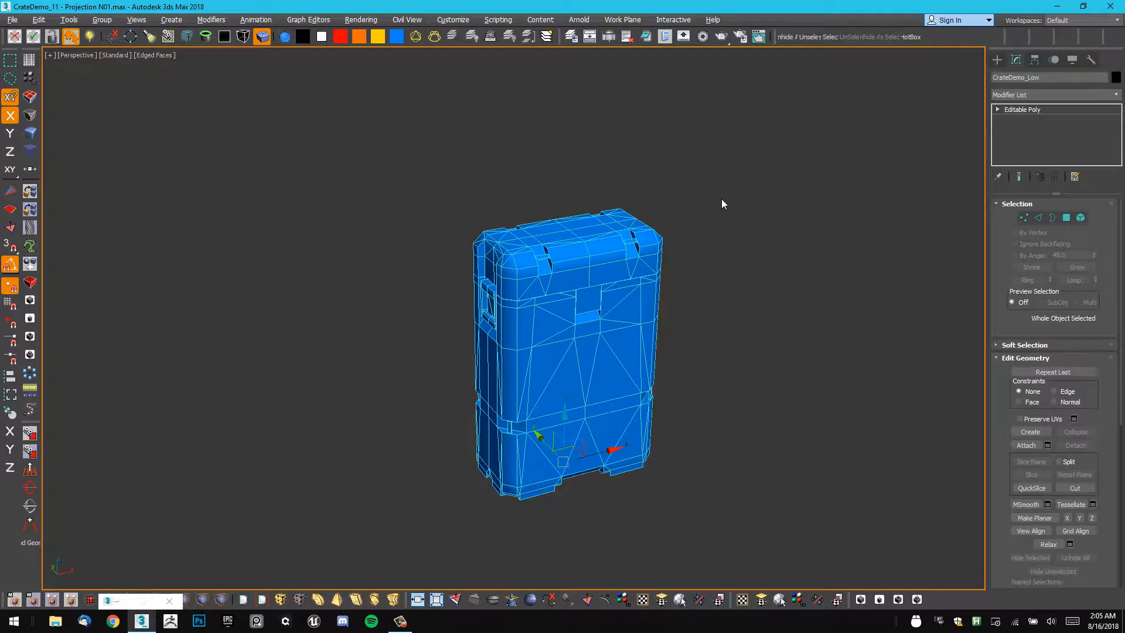
key(m)
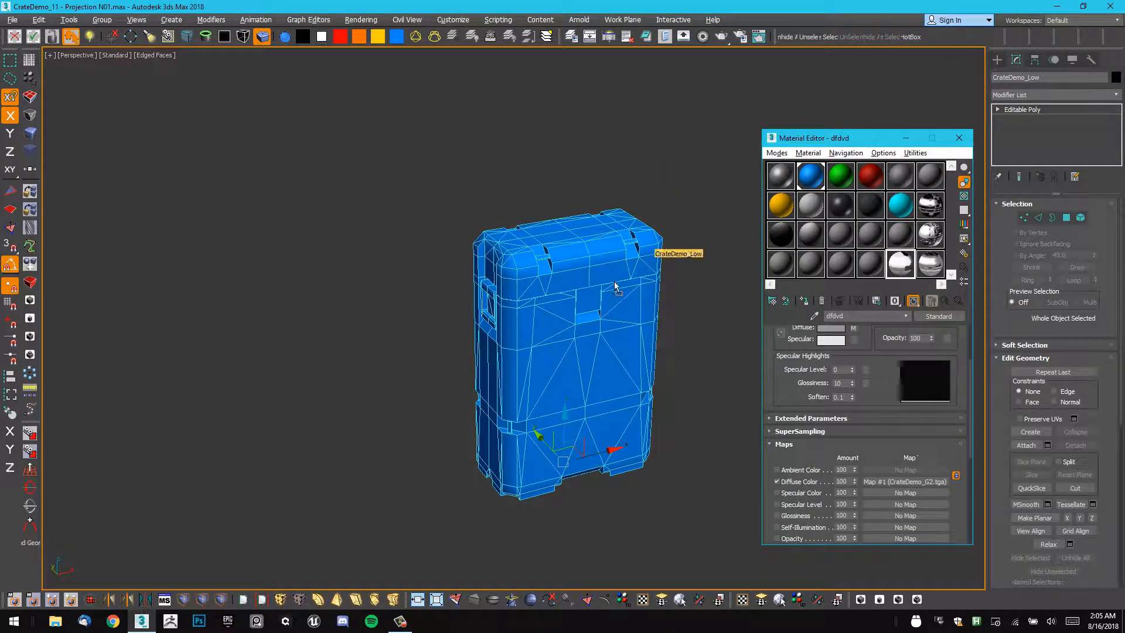
drag(615, 287, 613, 288)
drag(697, 94, 592, 194)
Examine the assigned material on the crate from several angles, framing the crate in a perspective view.
mouse_move(545, 220)
alt+middle_down()
mouse_move(598, 246)
mouse_move(446, 287)
alt+middle_up()
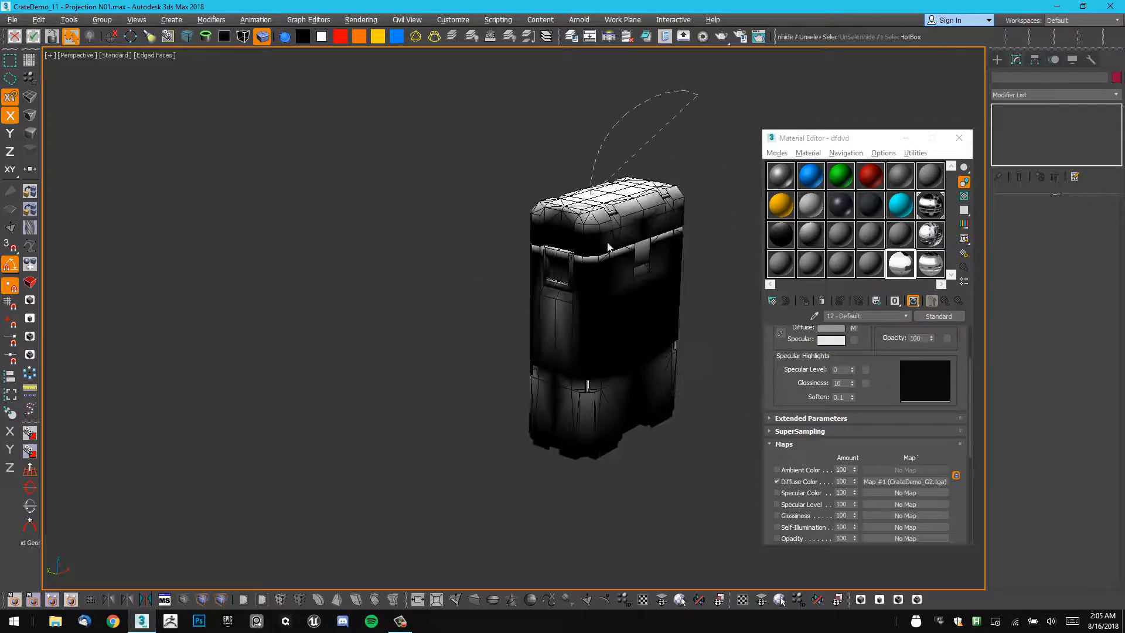
click(608, 247)
alt+middle_drag(607, 247, 375, 226)
scroll(518, 231, up, 3)
click(694, 216)
scroll(540, 355, up, 2)
middle_drag(651, 299, 608, 314)
key(z)
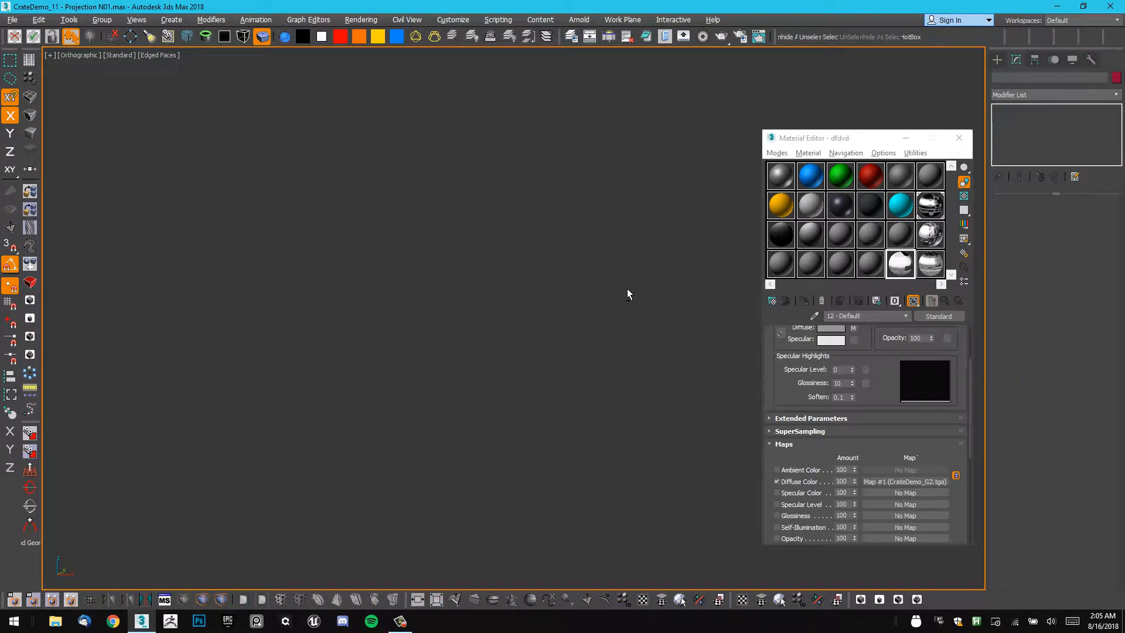
key(z)
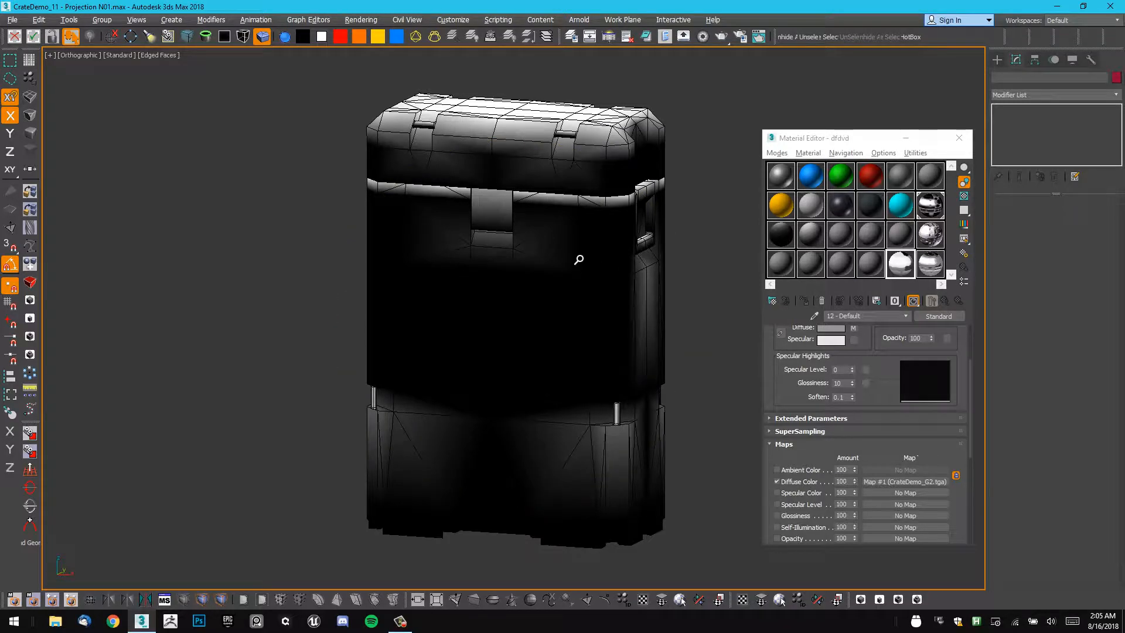
right_click(577, 251)
key(v)
key(p)
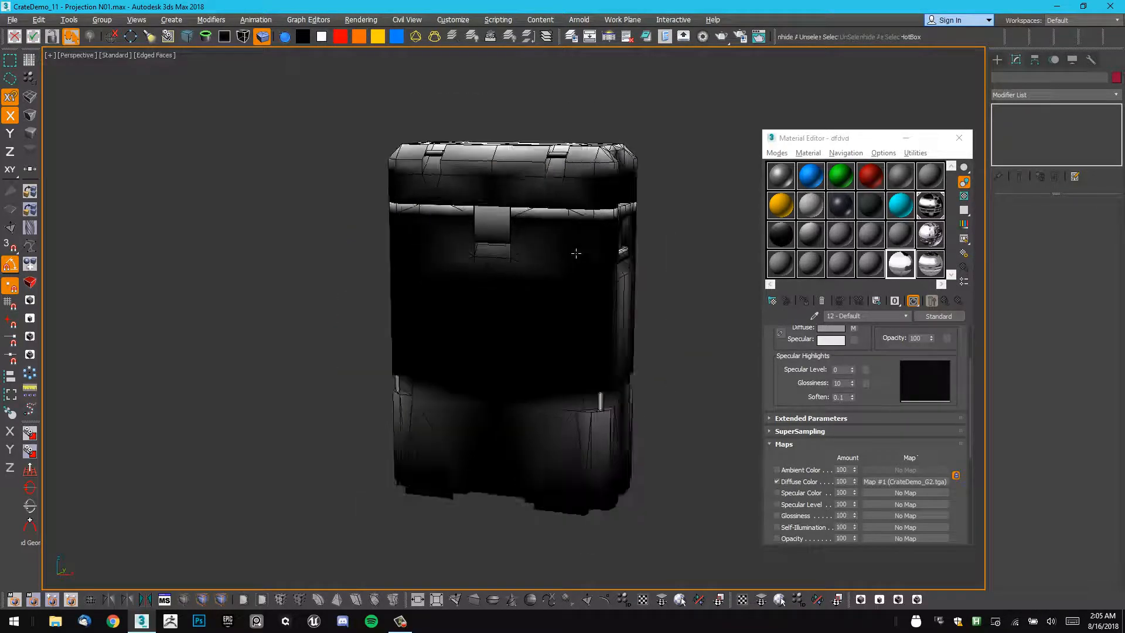
alt+middle_drag(575, 254, 605, 246)
key(z)
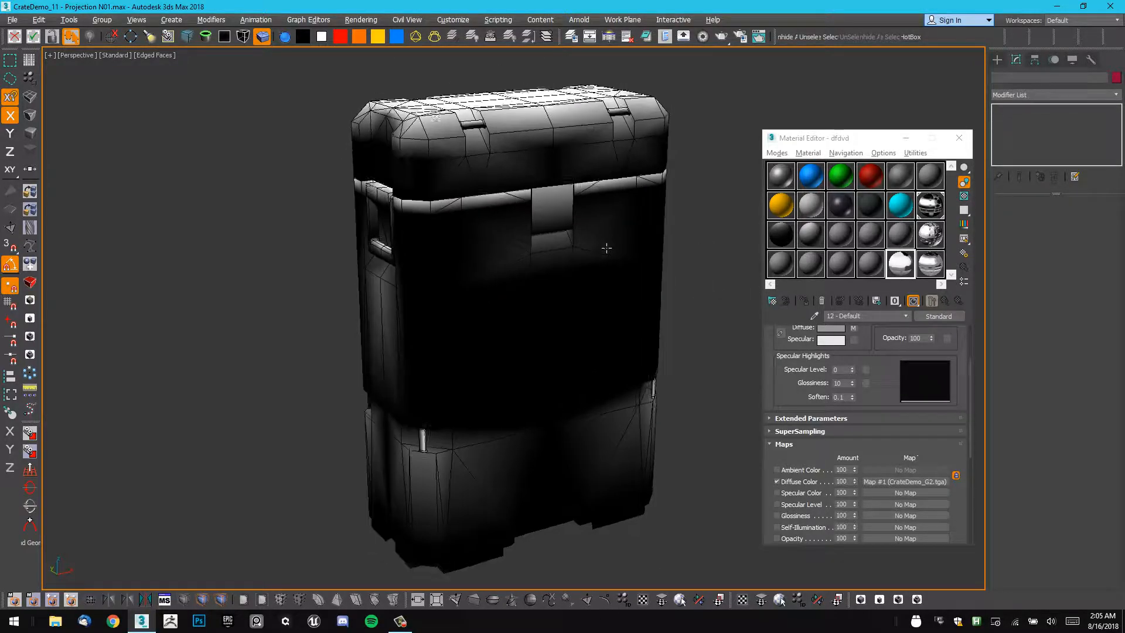
Try lifting the lid elements straight up off the crate body.
click(655, 99)
middle_drag(676, 178, 652, 254)
key(5)
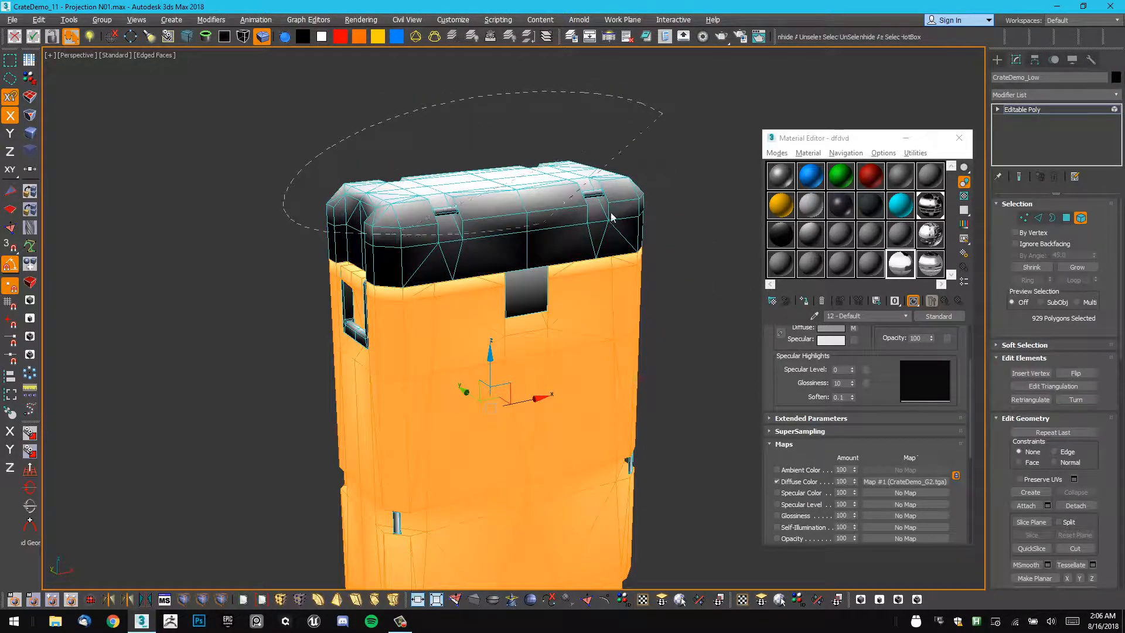
click(483, 191)
drag(387, 132, 384, 13)
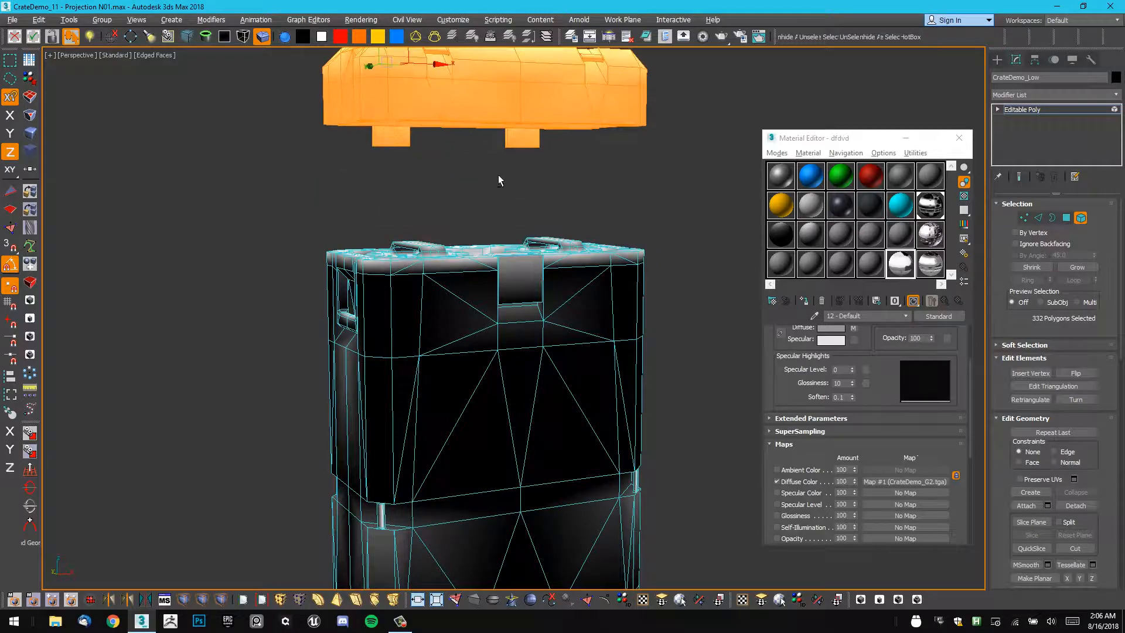
Try moving the two inner cylinders out of the crate and placing them beside it.
alt+middle_drag(500, 181, 536, 220)
key(ctrl+d)
click(535, 220)
scroll(483, 267, up, 2)
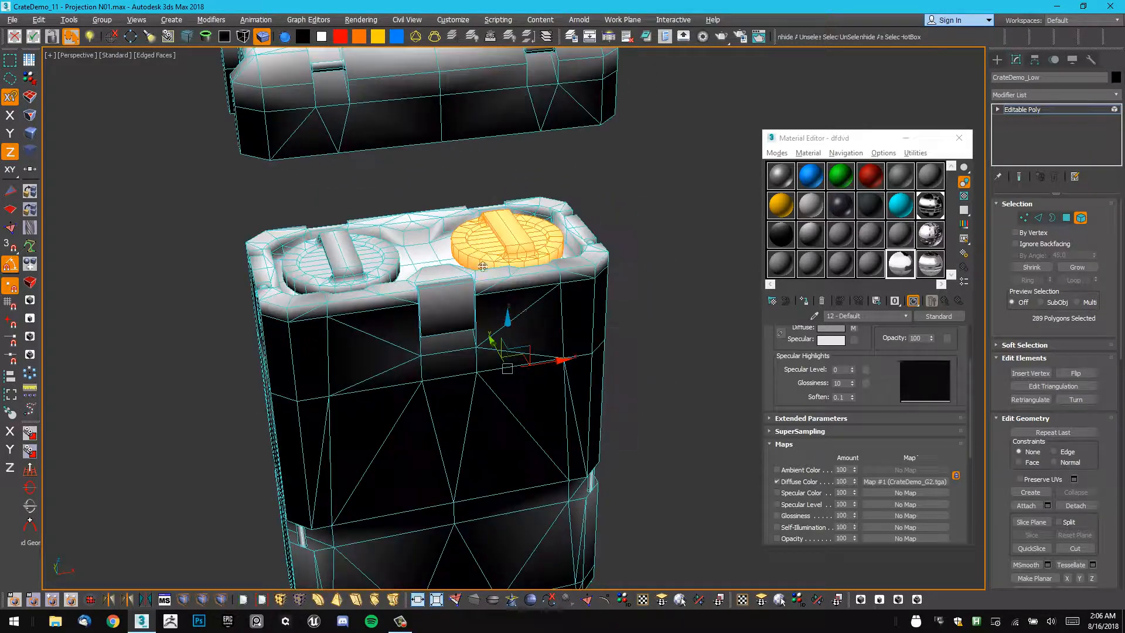
drag(545, 361, 643, 304)
drag(355, 253, 787, 196)
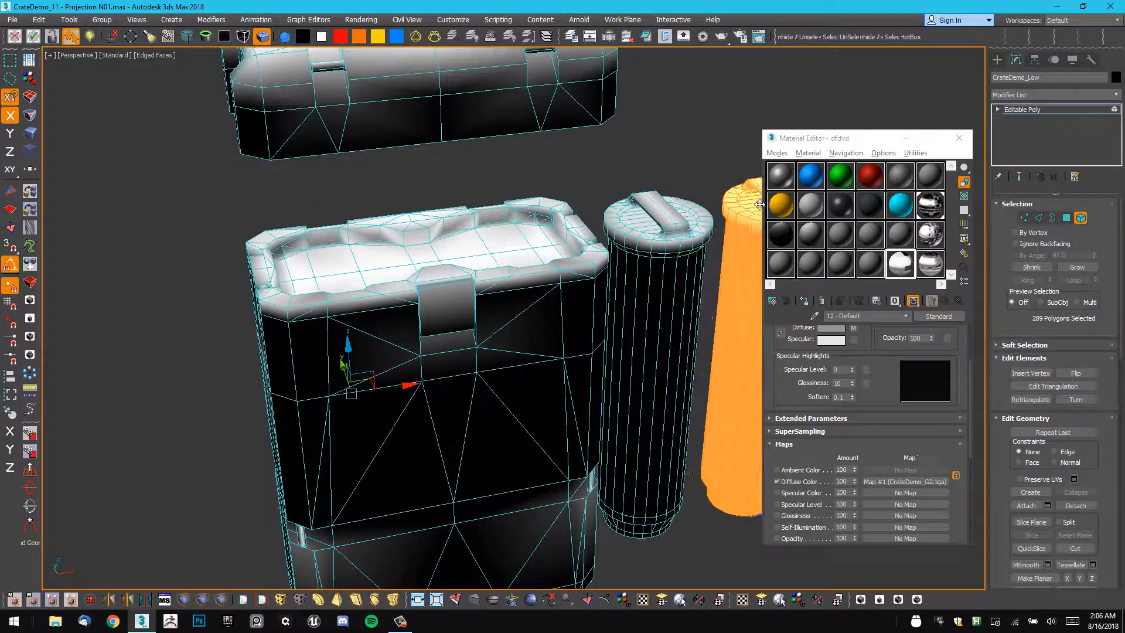
middle_drag(716, 188, 528, 179)
click(707, 244)
mouse_move(707, 244)
alt+middle_down()
mouse_move(687, 230)
mouse_move(691, 252)
alt+middle_up()
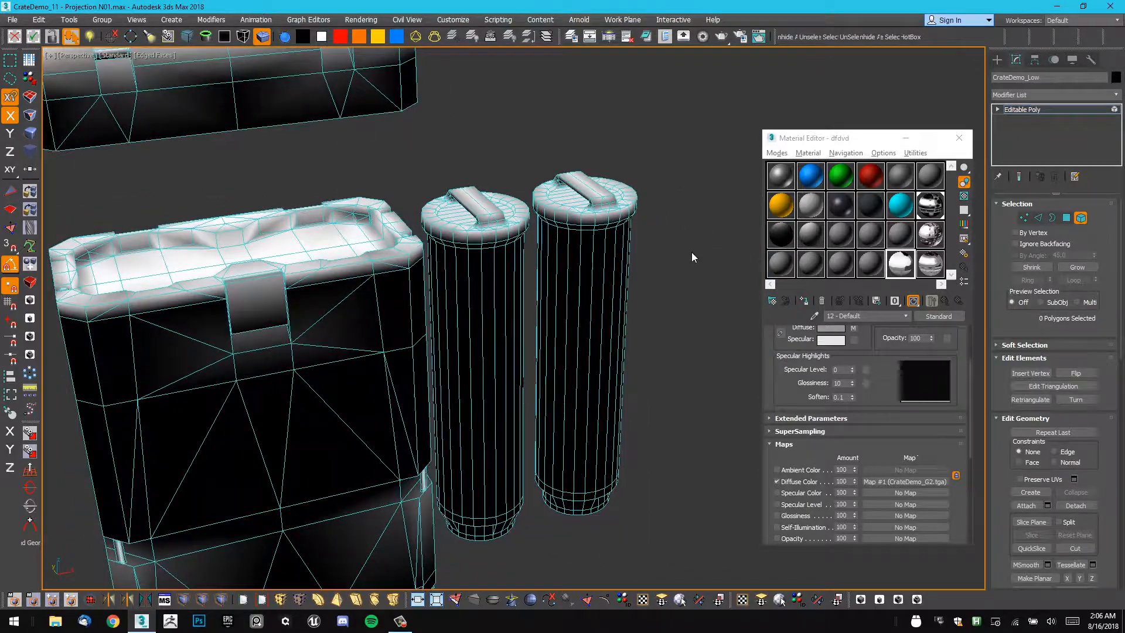
Undo the cylinder and lid moves, clear the selection and leave element editing.
key(ctrl+z)
key(ctrl+z)
key(ctrl+z)
key(ctrl+z)
key(ctrl+z)
middle_drag(477, 271, 560, 272)
key(ctrl+z)
key(ctrl+z)
click(573, 139)
alt+middle_drag(597, 202, 695, 239)
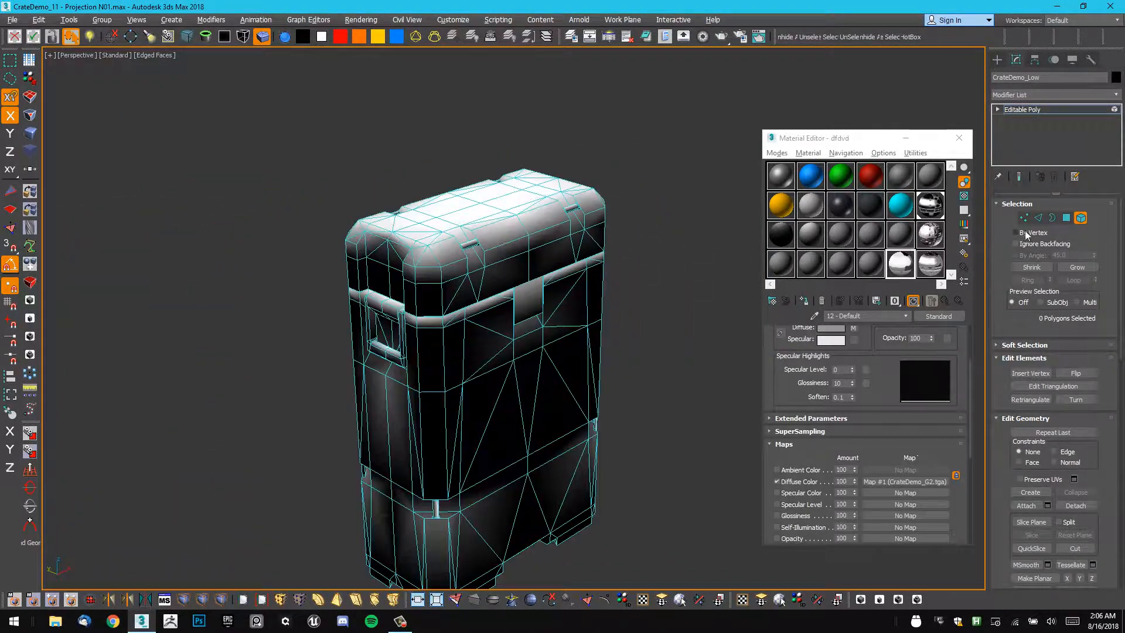
click(1082, 218)
Replace the diffuse bitmap of the crate's 12 - Default material with CrateDemo_D.tga and return to the parent material.
click(789, 271)
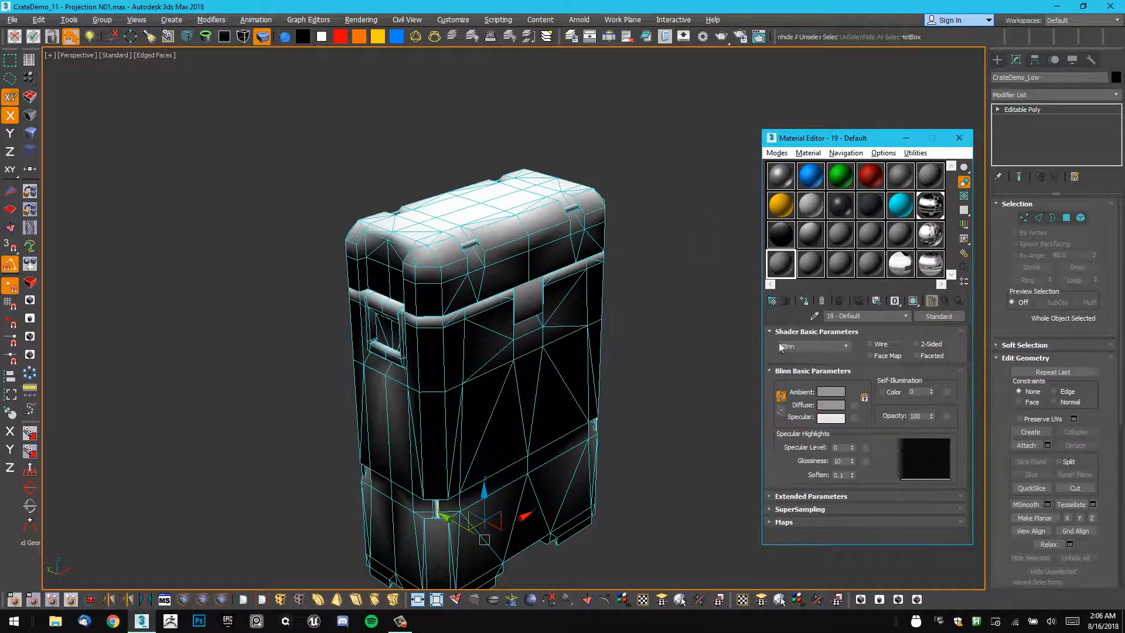
alt+middle_drag(760, 327, 754, 326)
click(936, 212)
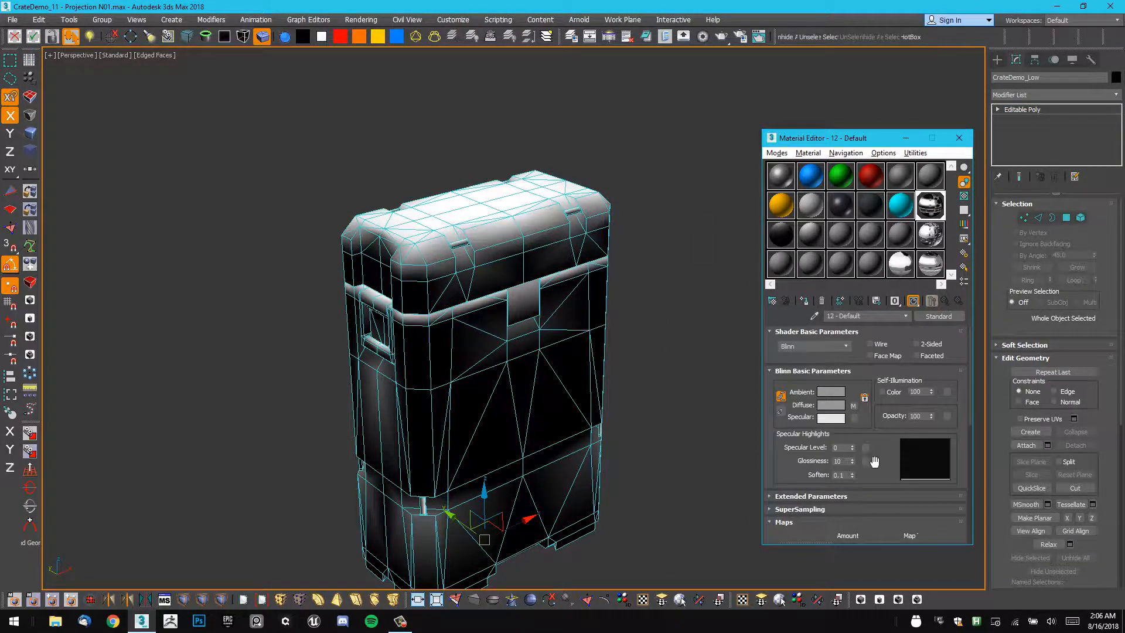
scroll(874, 462, down, 5)
click(906, 421)
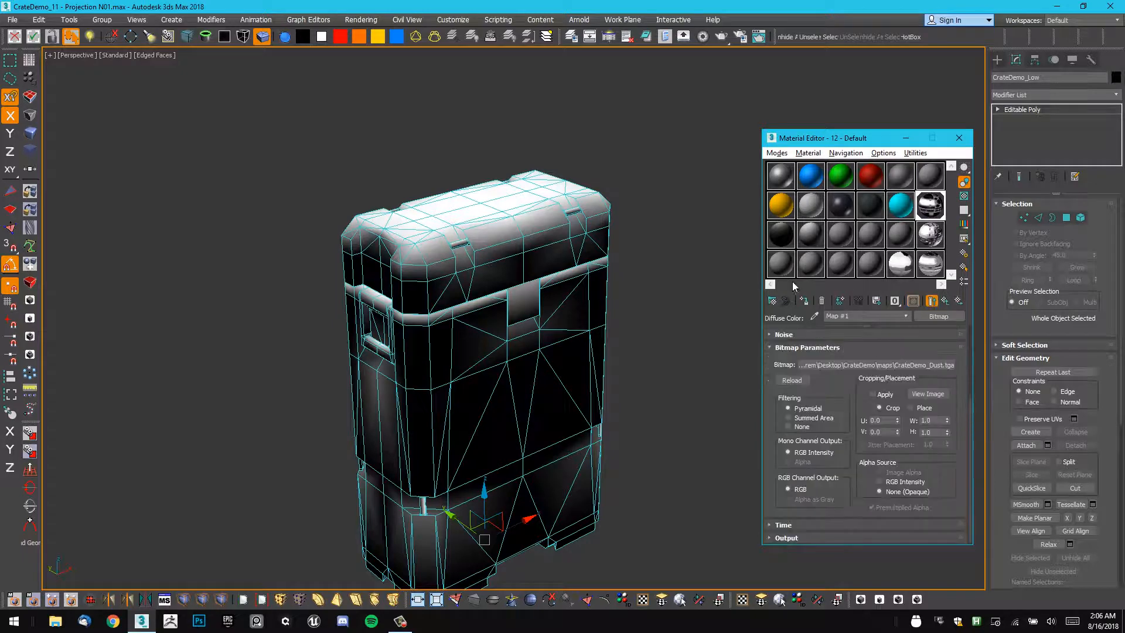
click(876, 365)
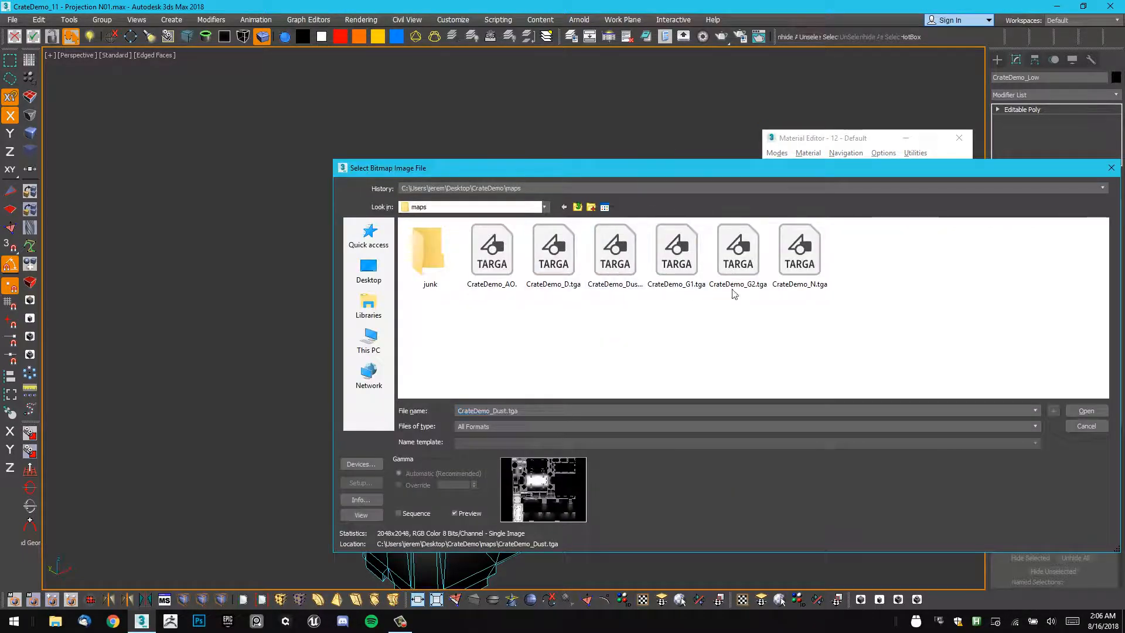
double_click(553, 249)
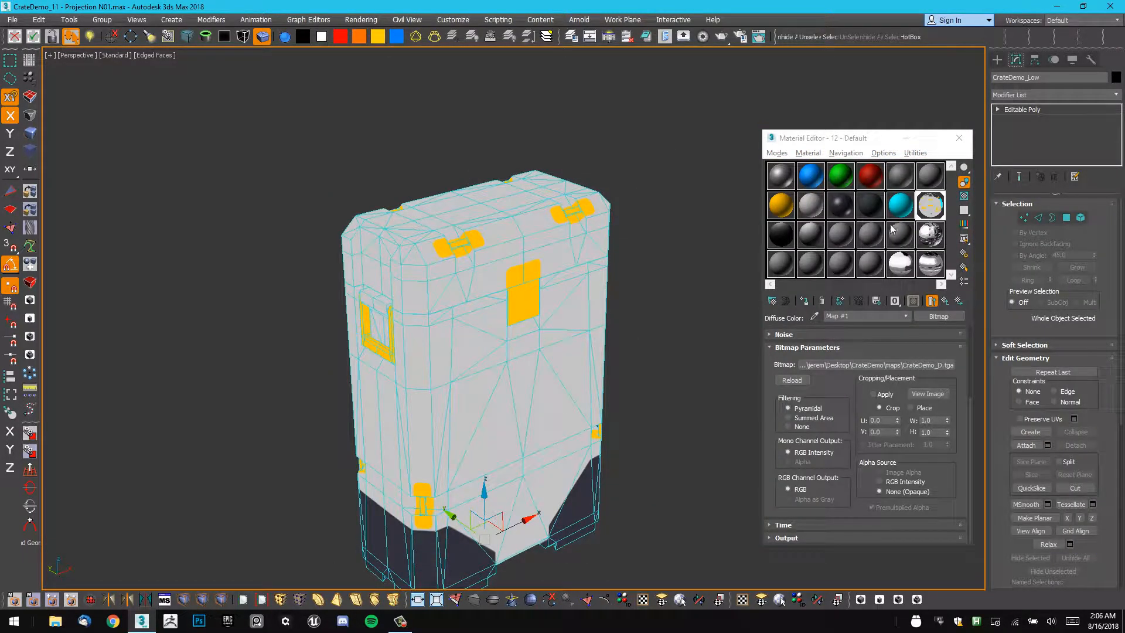
click(957, 302)
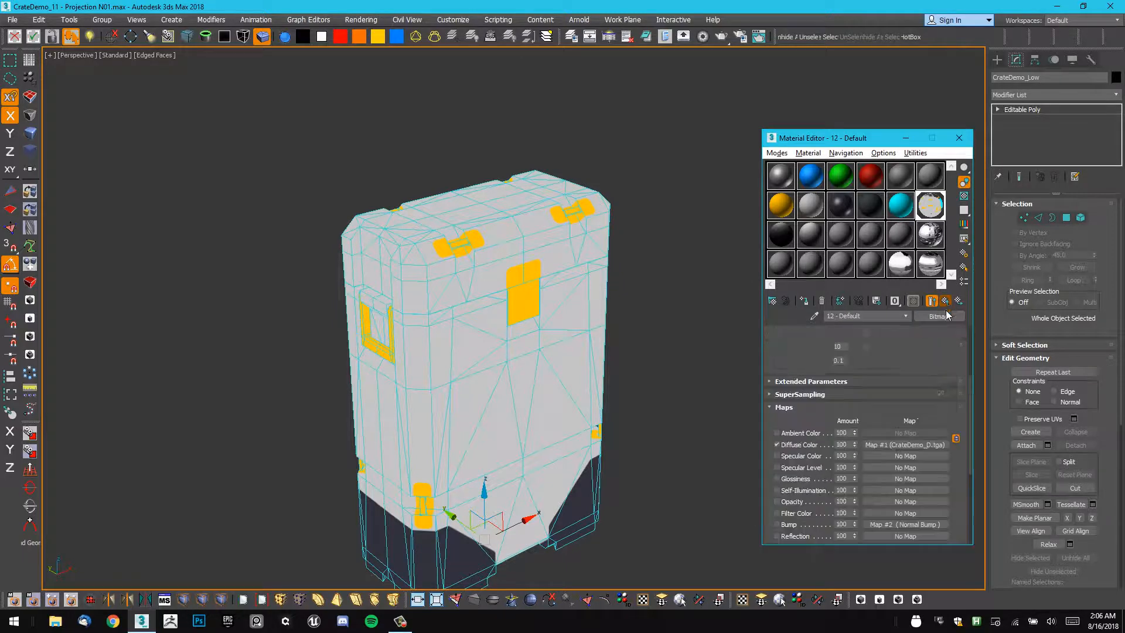
Set the crate material's self-illumination to 0.
scroll(933, 399, up, 3)
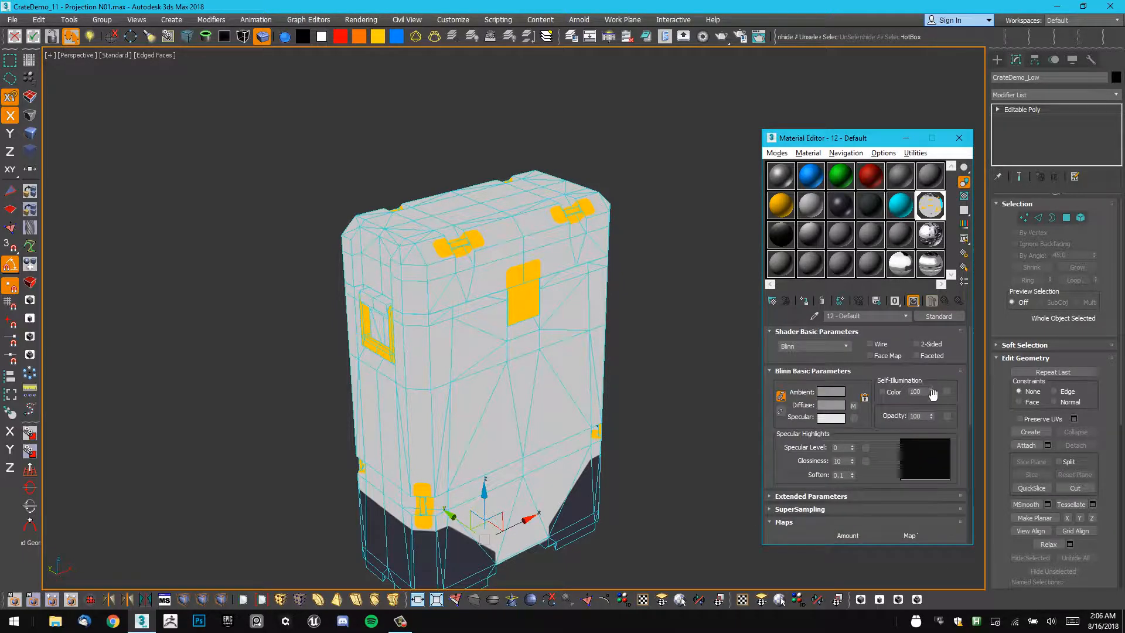
right_click(931, 391)
middle_drag(667, 290, 663, 273)
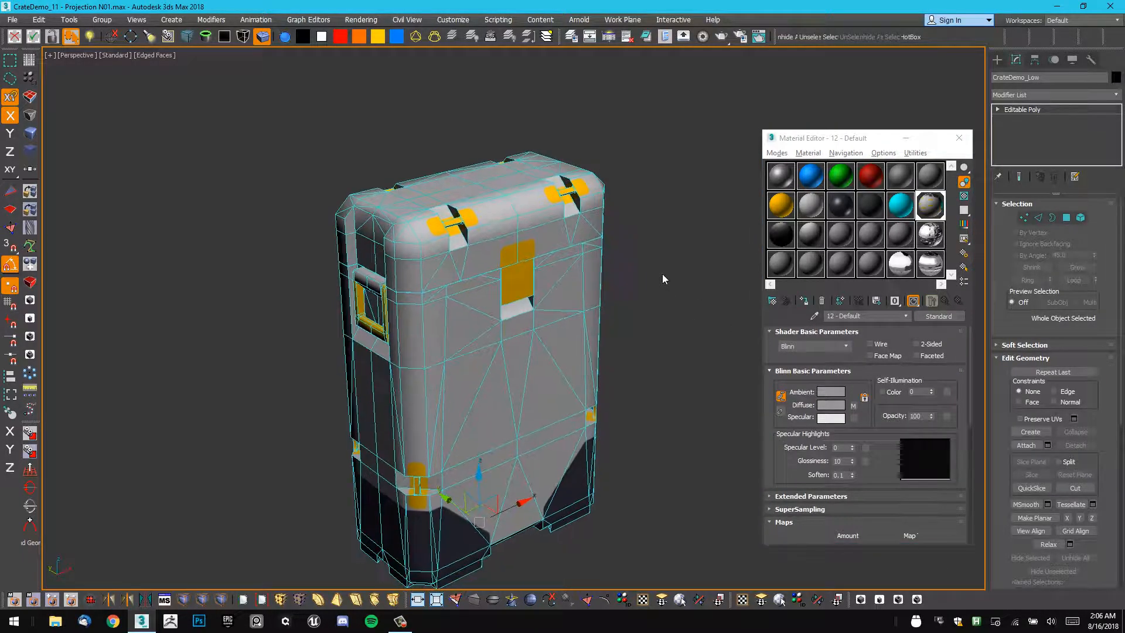
drag(648, 107, 612, 299)
Enable the Normal Bump map in the crate material's Bump channel and deselect the crate.
click(873, 412)
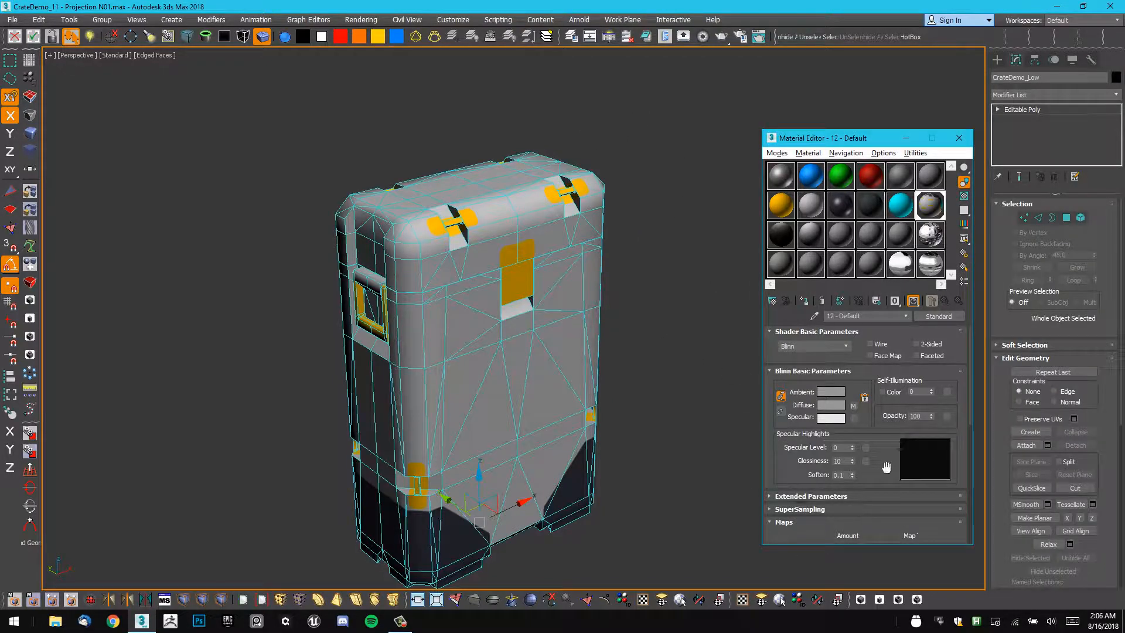
drag(887, 466, 855, 287)
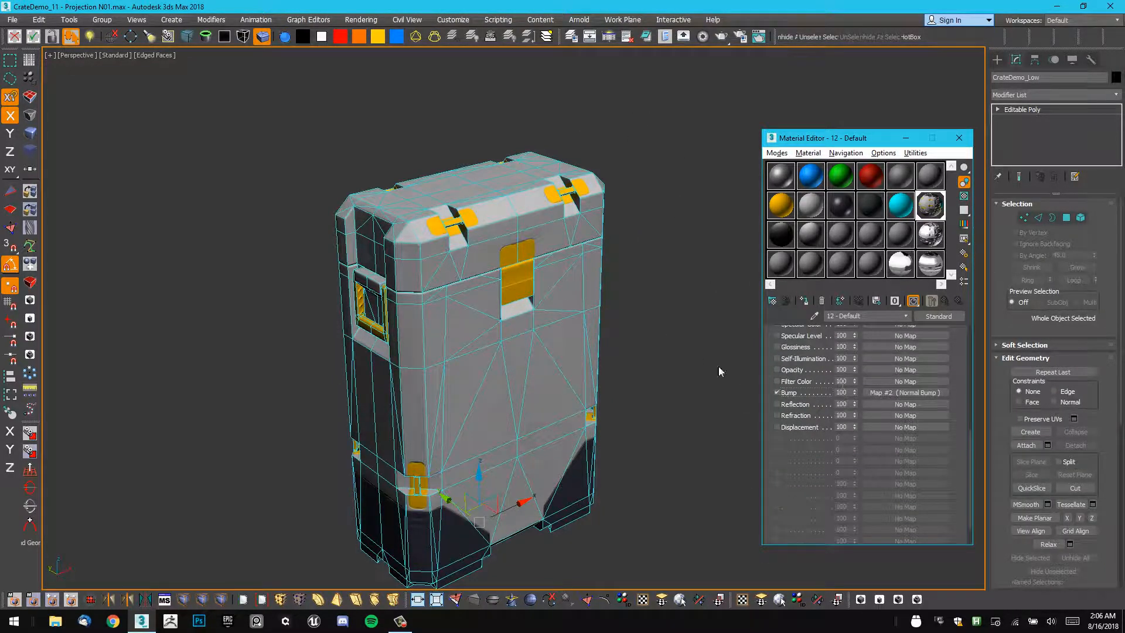
click(719, 367)
Turn off edged faces, examine the textured crate with its normal map, and close the Material Editor.
key(v)
middle_drag(620, 148, 611, 168)
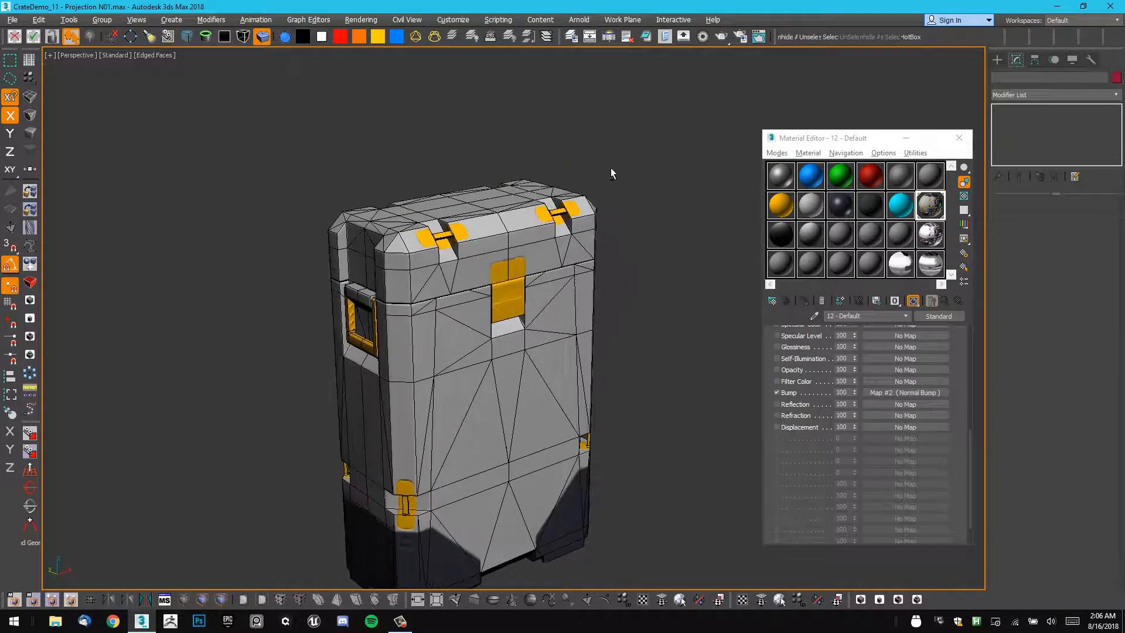
key(v)
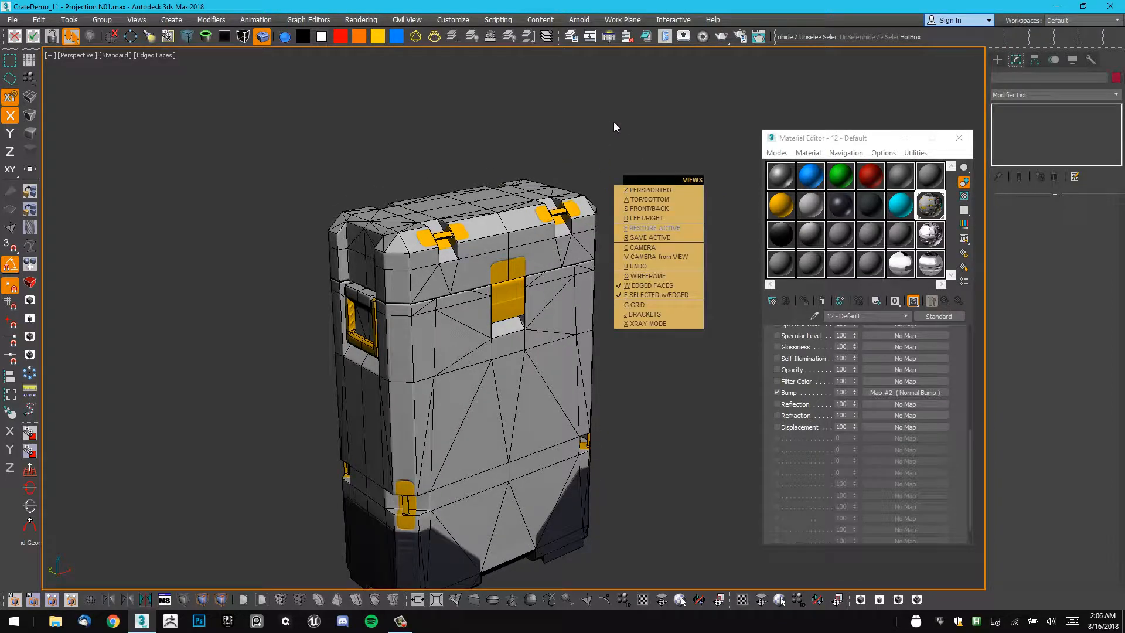
key(o)
key(v)
key(o)
key(v)
key(e)
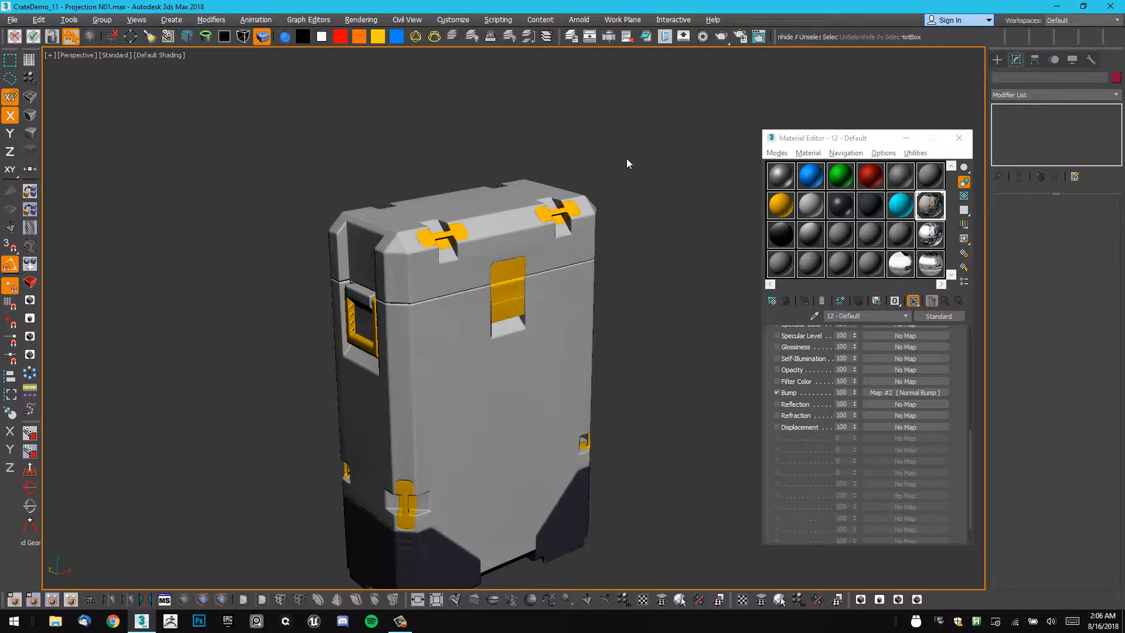
alt+middle_drag(627, 158, 628, 142)
scroll(639, 176, down, 2)
mouse_move(646, 190)
alt+middle_down()
mouse_move(722, 199)
mouse_move(754, 140)
mouse_move(655, 216)
mouse_move(671, 231)
mouse_move(652, 242)
mouse_move(645, 233)
mouse_move(676, 199)
mouse_move(741, 202)
mouse_move(484, 124)
mouse_move(642, 195)
mouse_move(632, 192)
alt+middle_up()
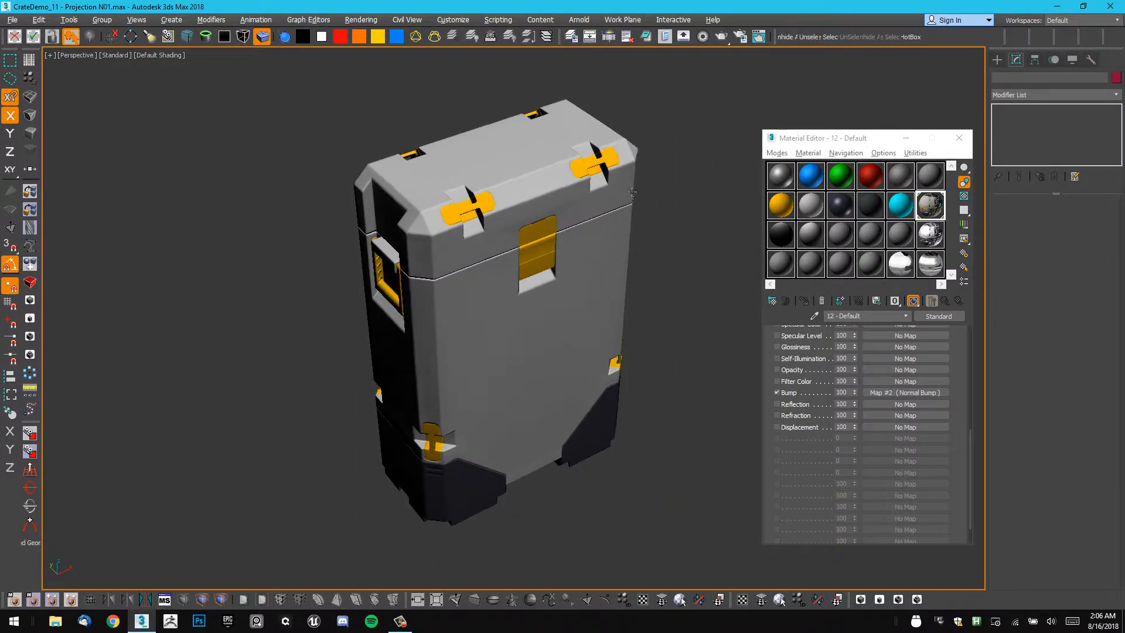
click(959, 138)
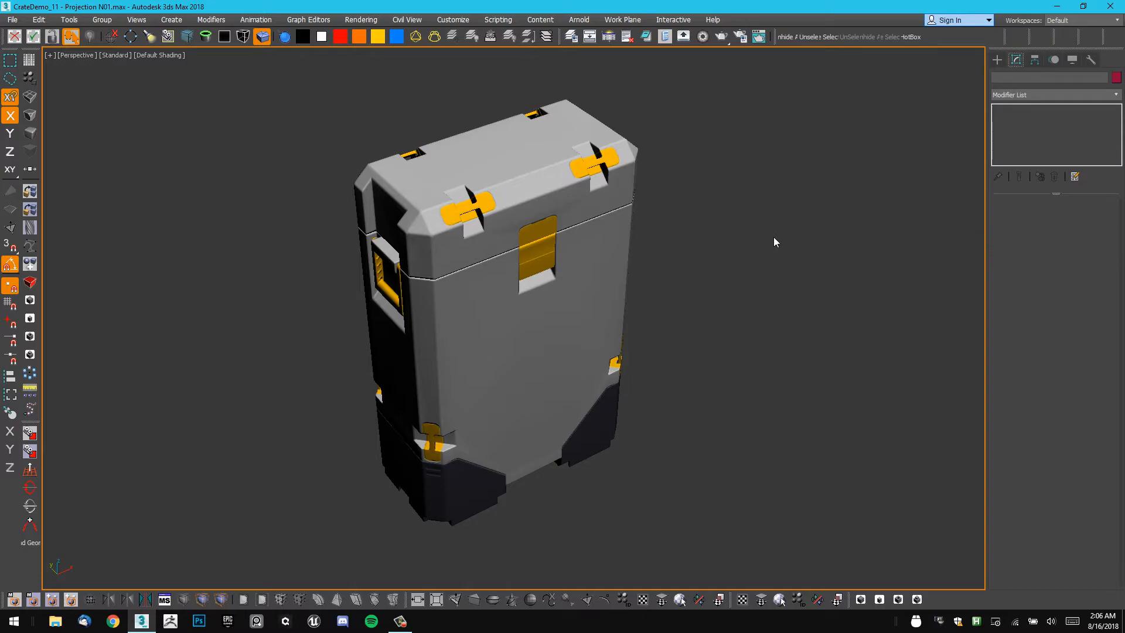